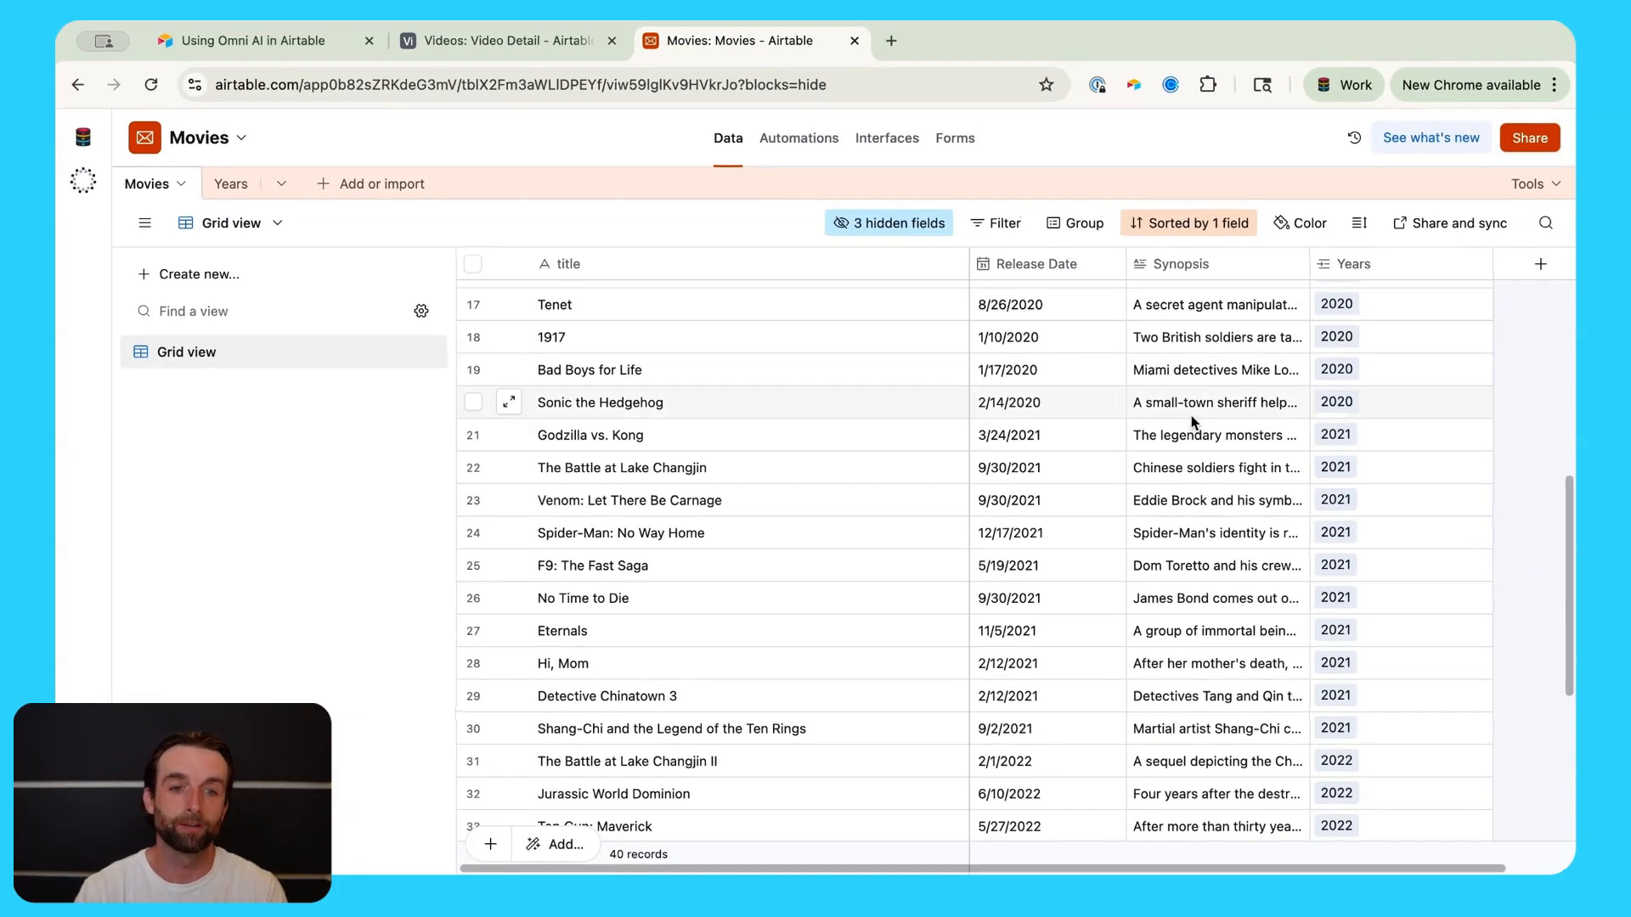
Step: Look over the Movies grid and the Years table, then return to Movies
{"action": "scroll", "coordinate": [1185, 408], "scroll_direction": "right", "scroll_amount": 3}
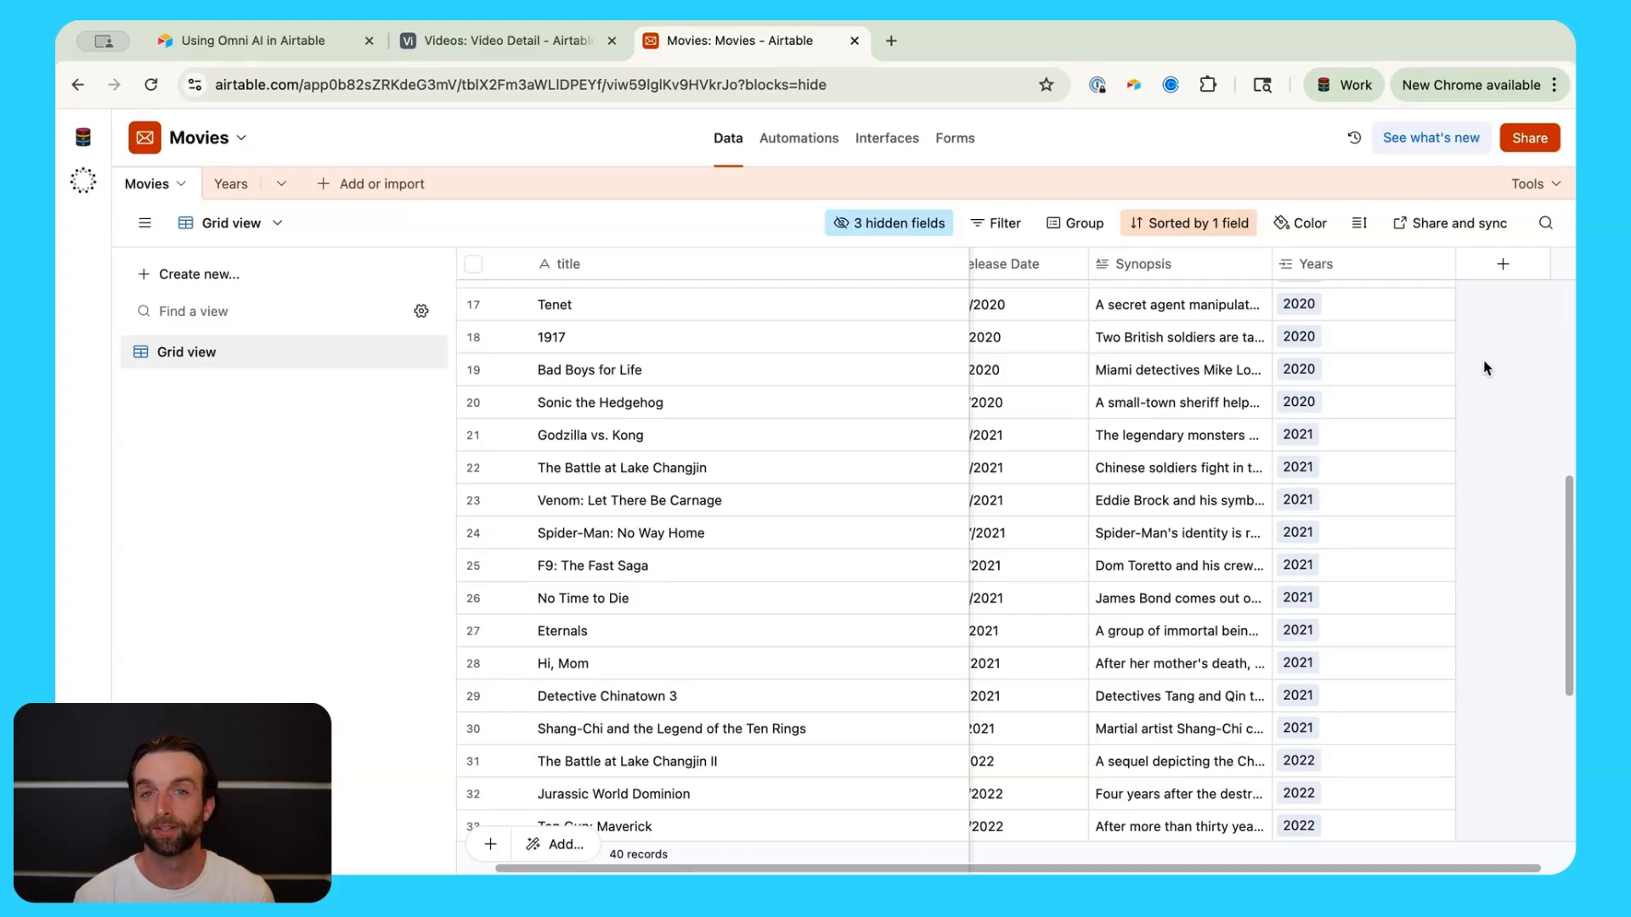
{"action": "scroll", "coordinate": [1386, 476], "scroll_direction": "up", "scroll_amount": 6}
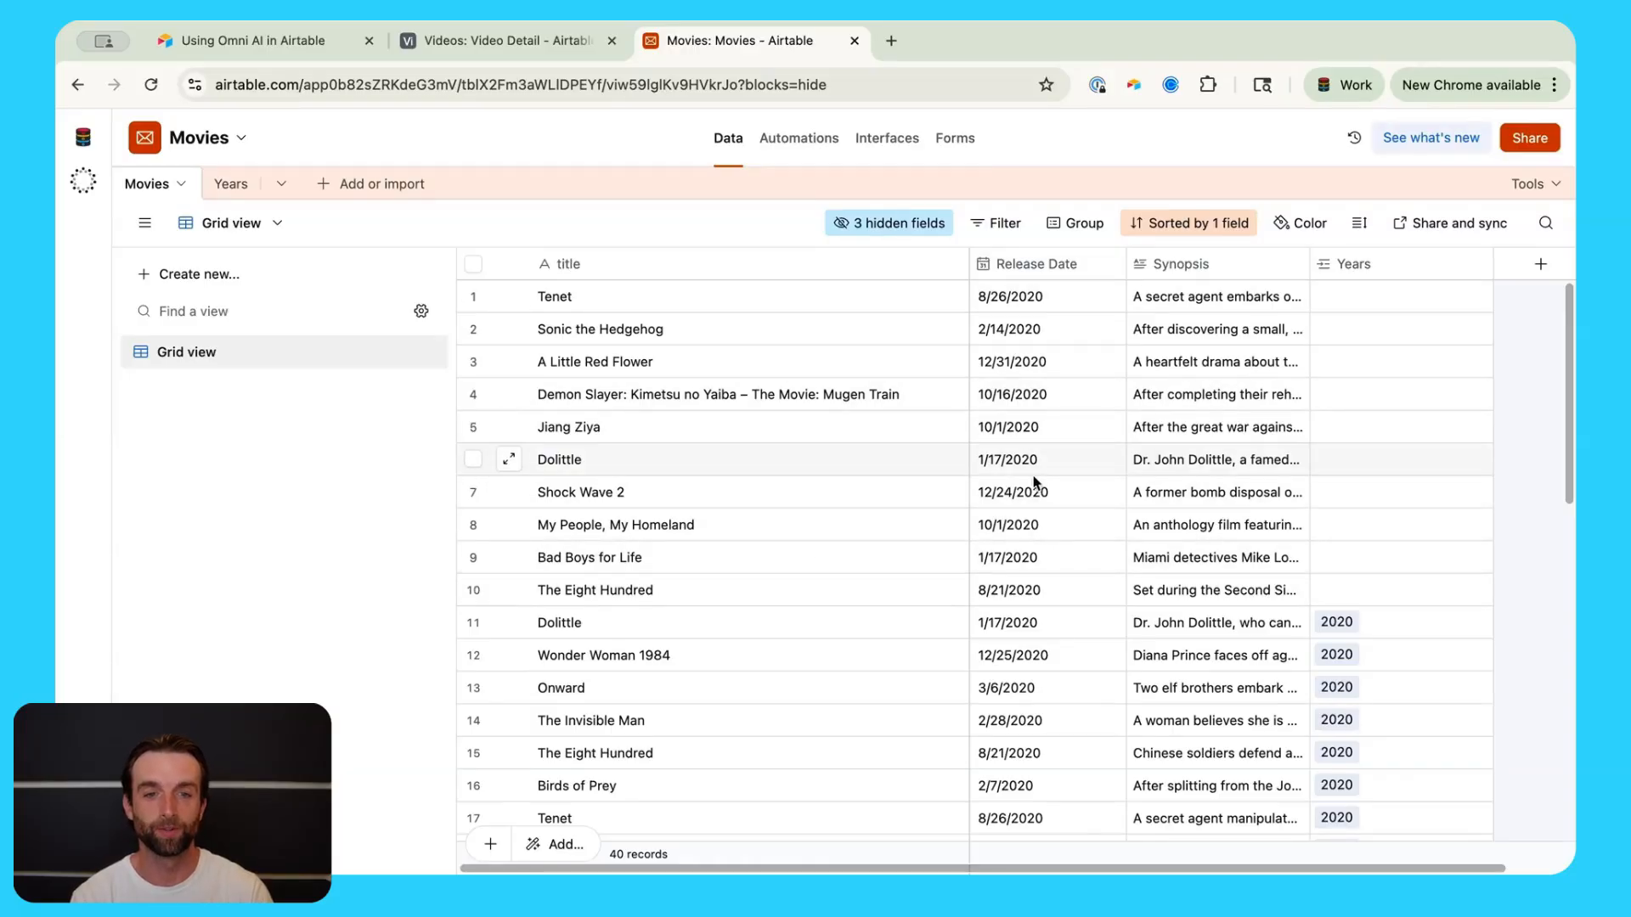
{"action": "scroll", "coordinate": [1211, 423], "scroll_direction": "down", "scroll_amount": 1}
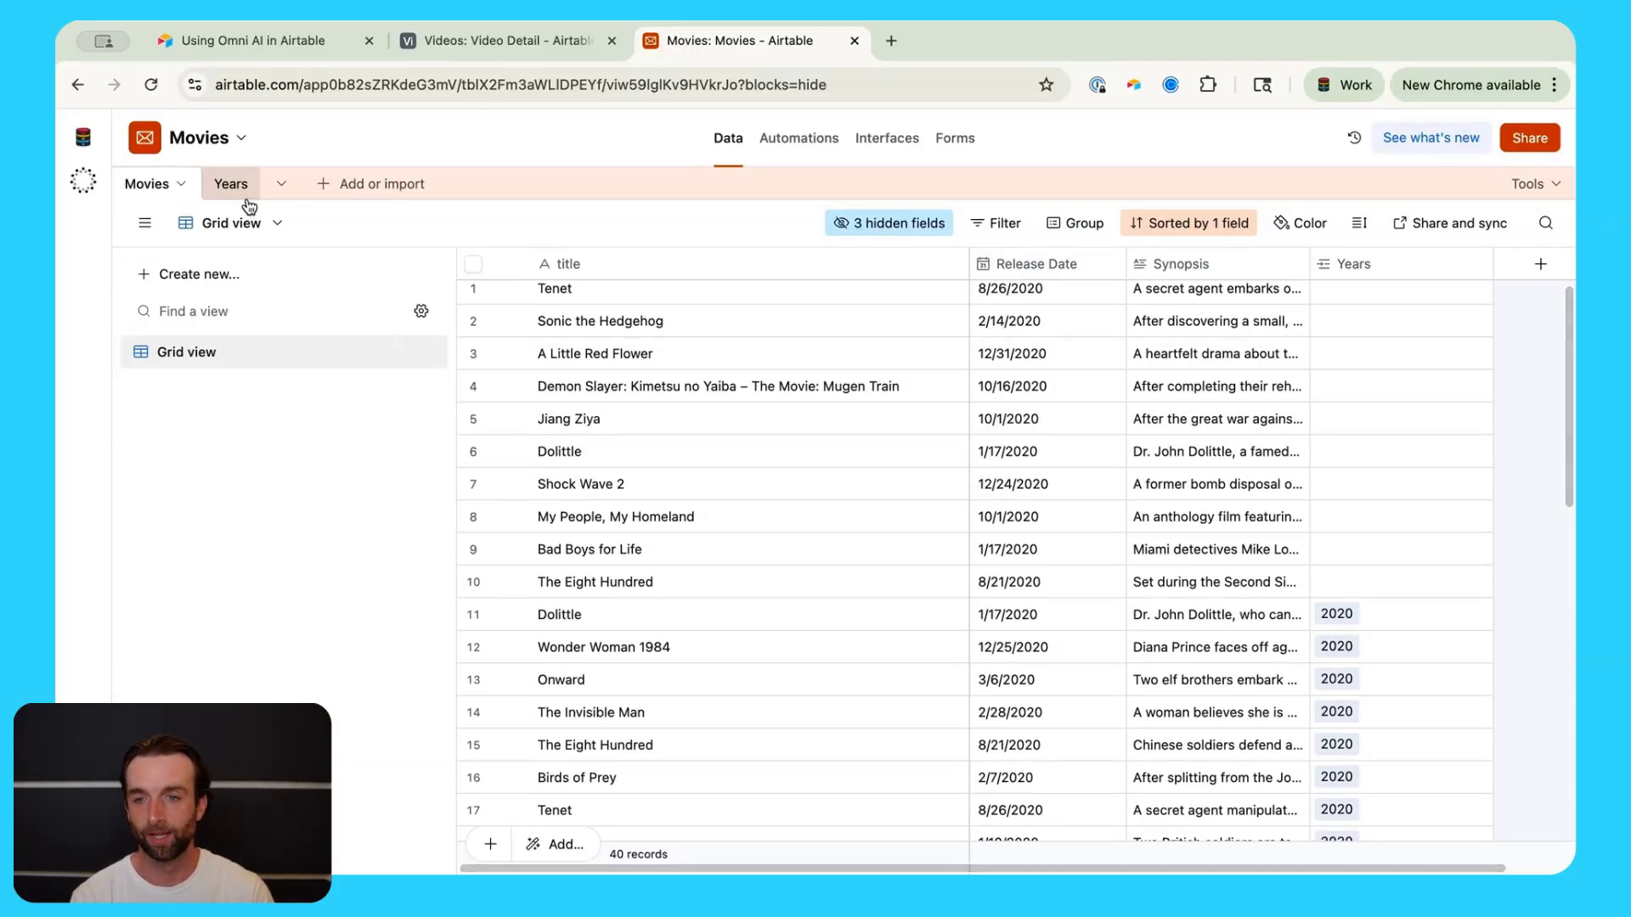
{"action": "left_click", "coordinate": [240, 192]}
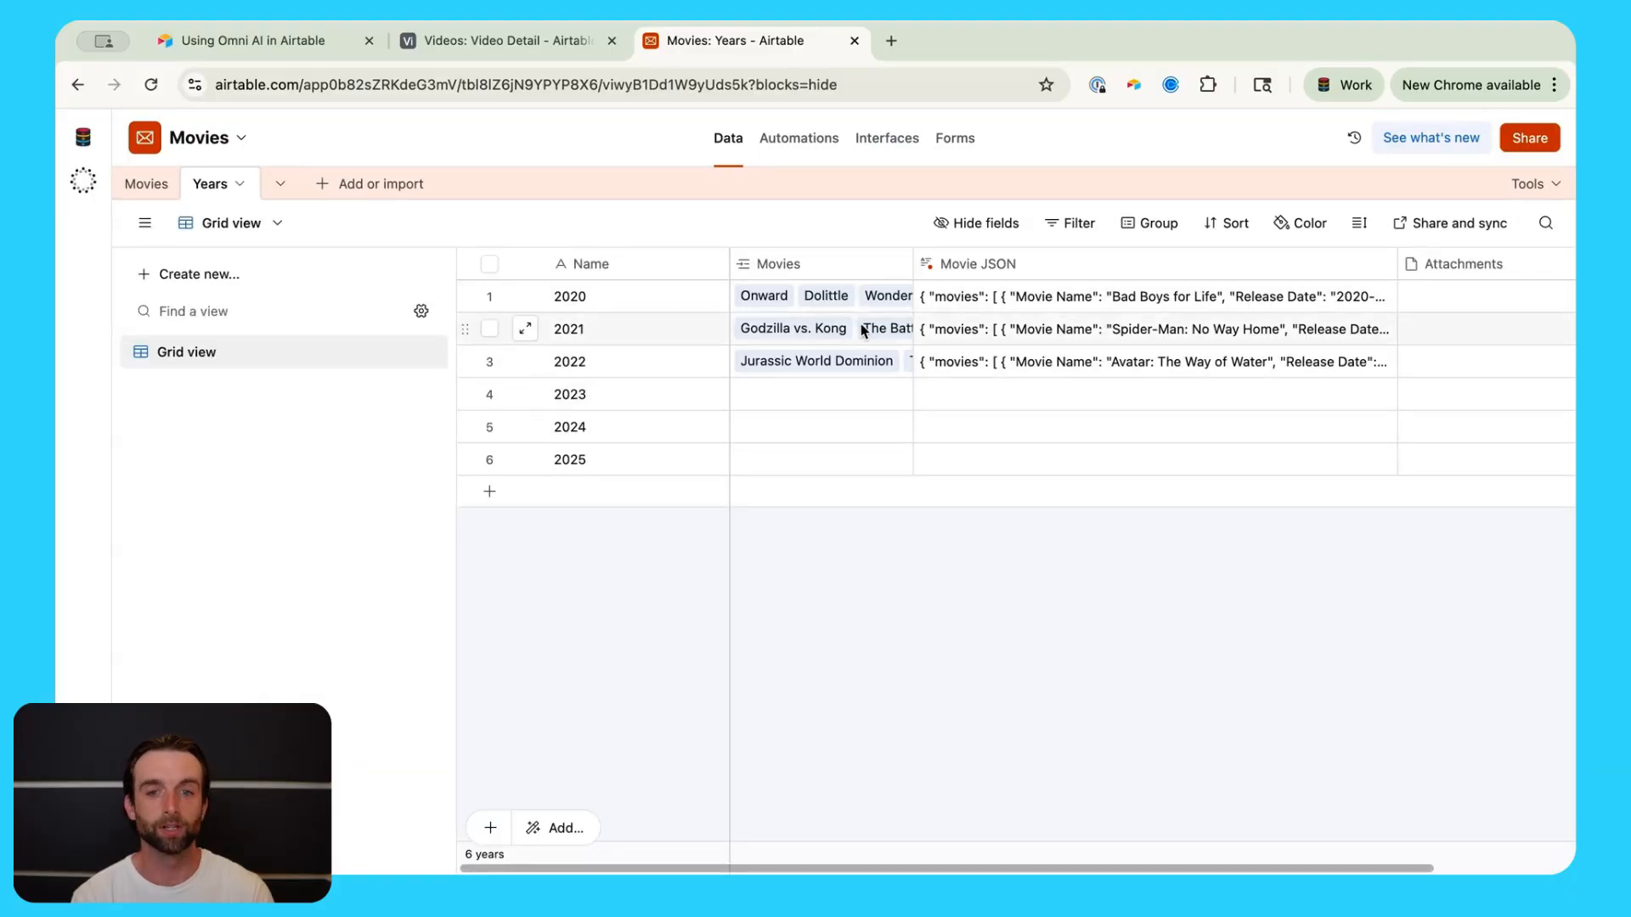
{"action": "left_click", "coordinate": [146, 184]}
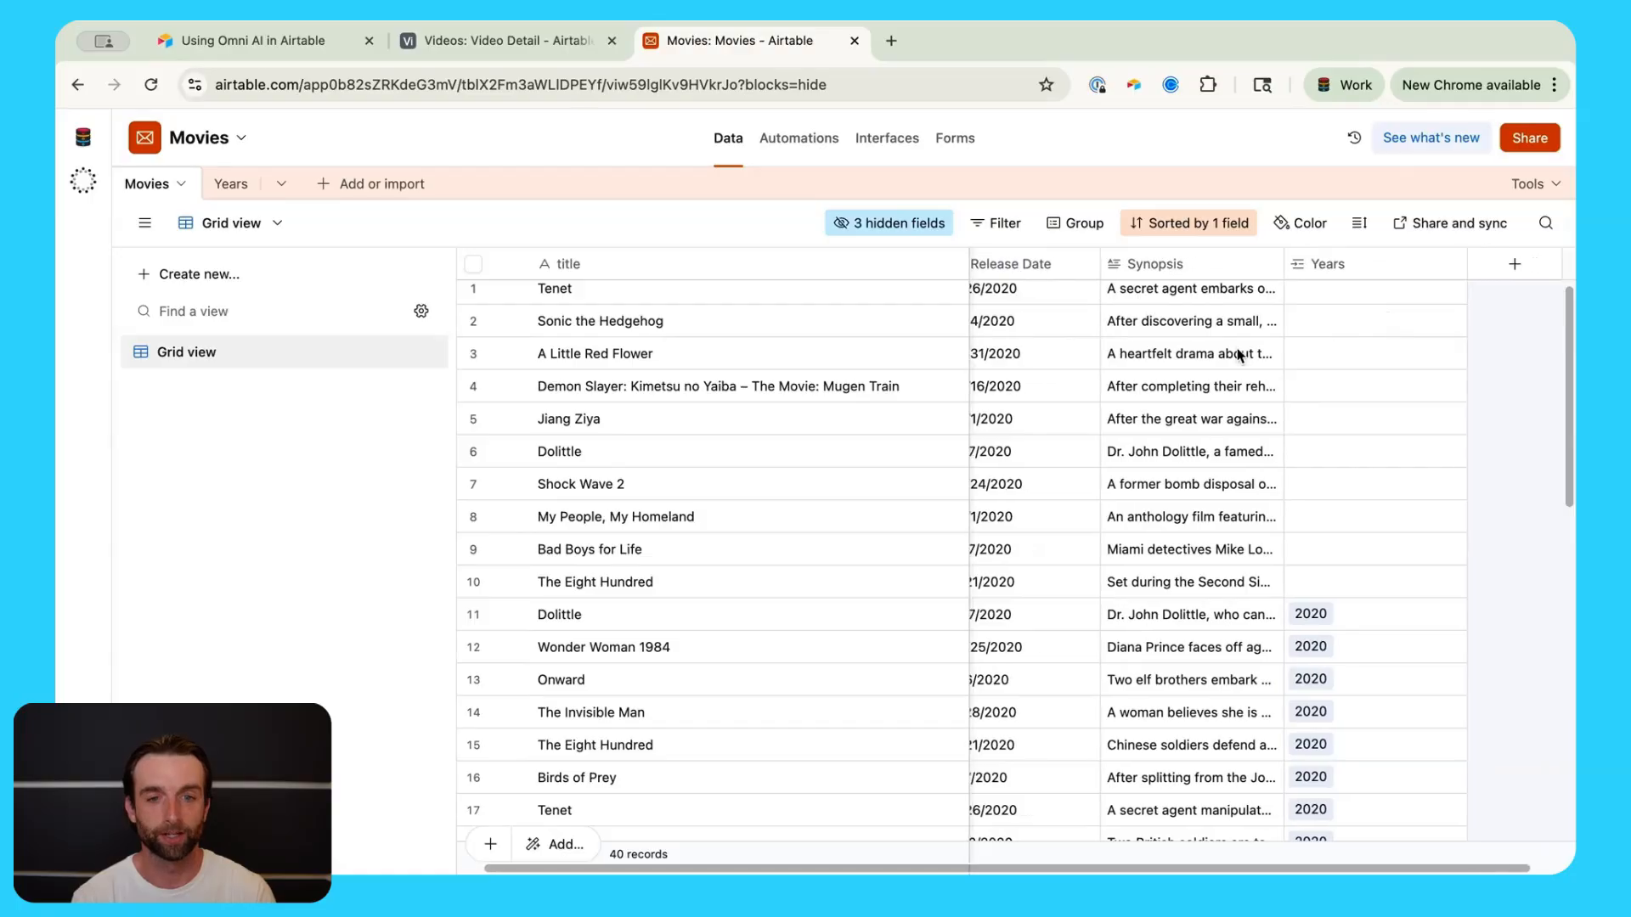
{"action": "scroll", "coordinate": [1029, 379], "scroll_direction": "right", "scroll_amount": 1}
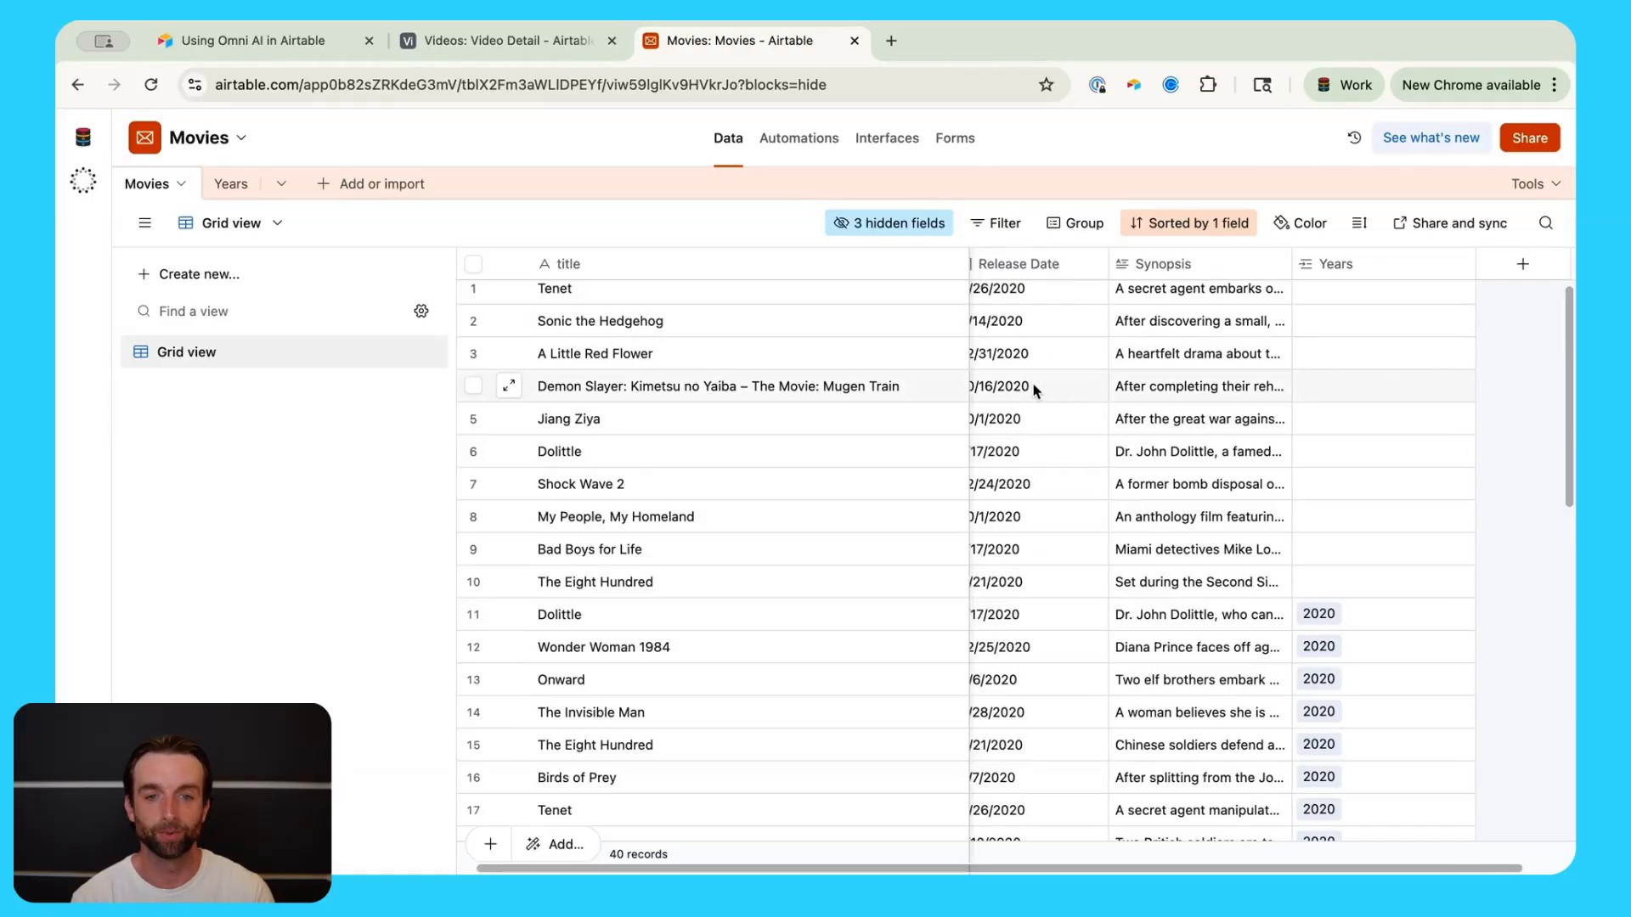
{"action": "scroll", "coordinate": [1032, 379], "scroll_direction": "right", "scroll_amount": 2}
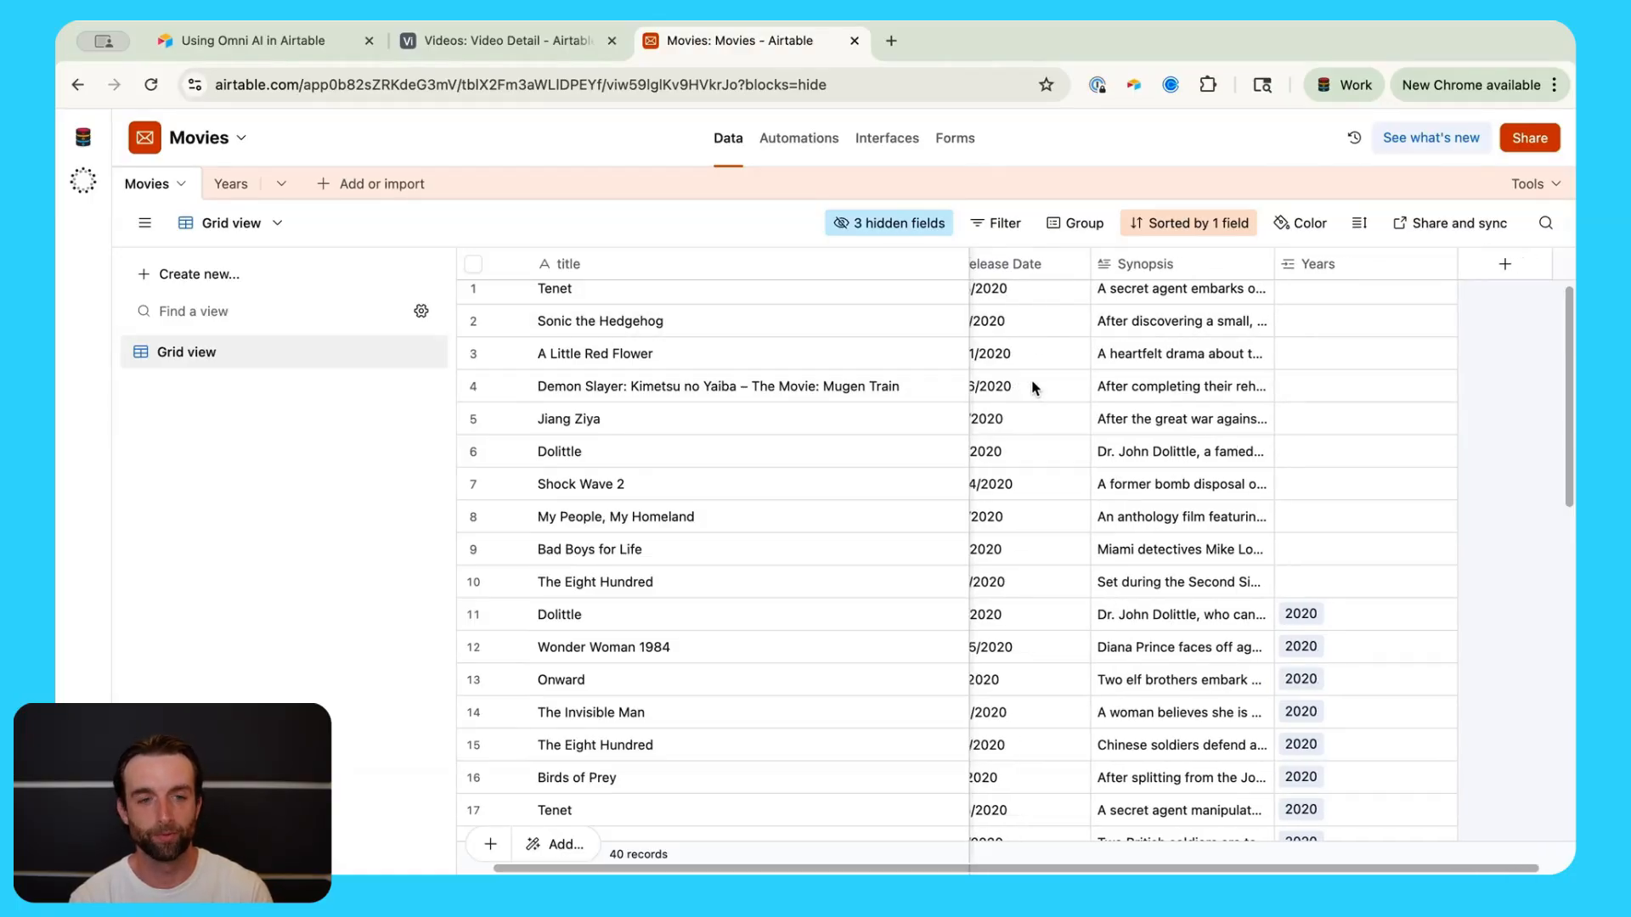
Step: Add an AI-written formula field Release Month (Long) that outputs Release Date's full month name
{"action": "left_click", "coordinate": [1476, 267]}
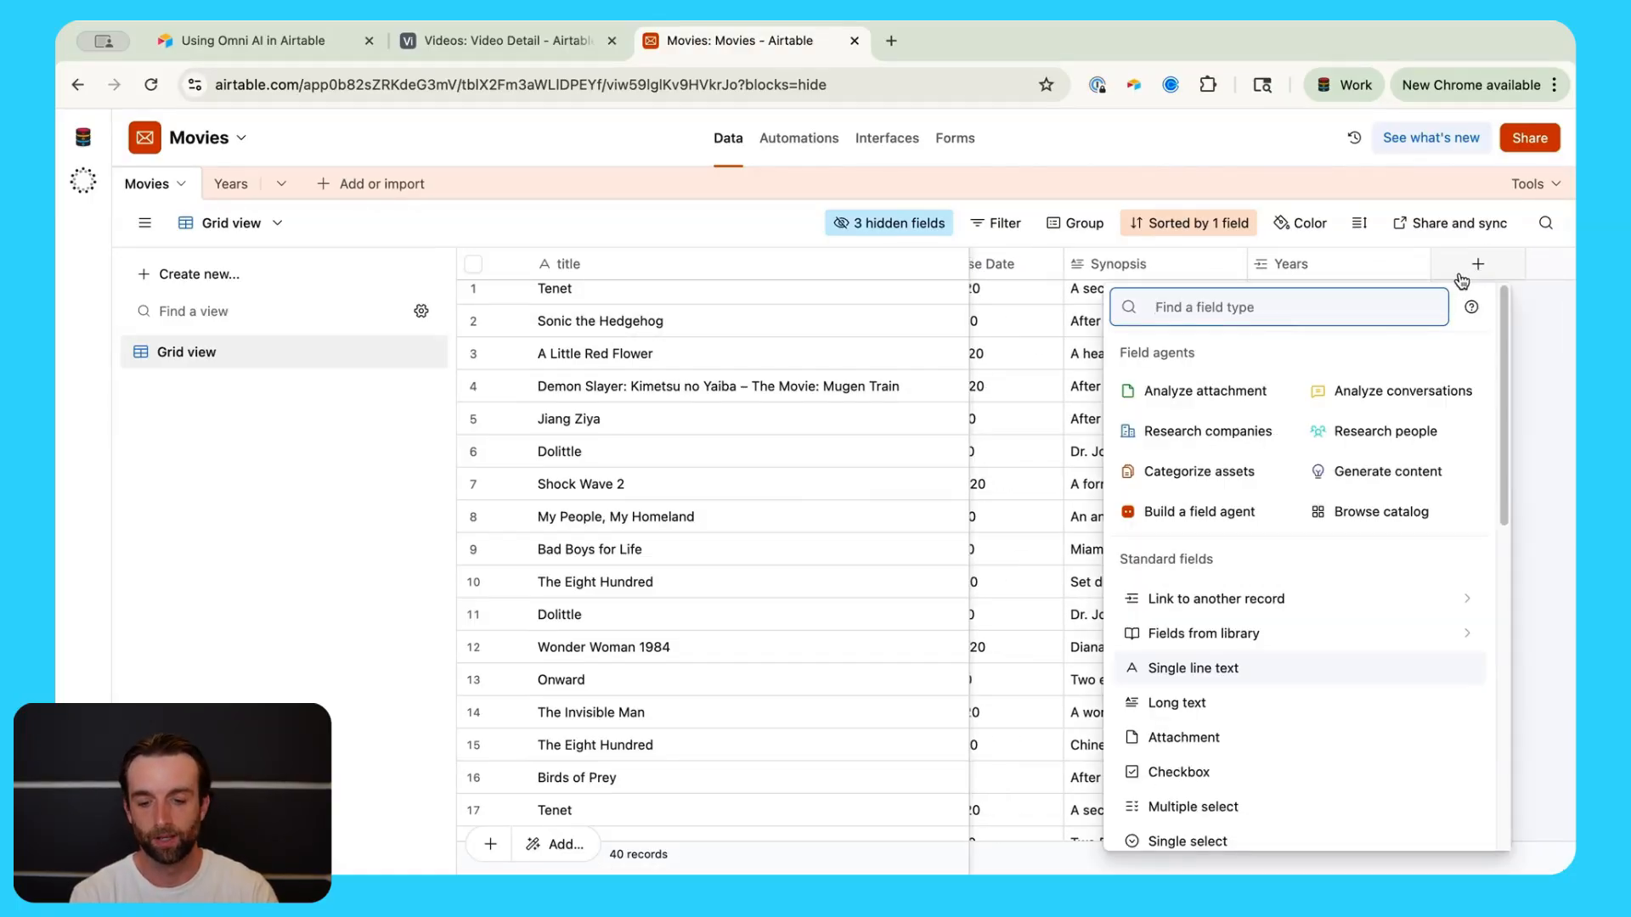
{"action": "type", "text": "for"}
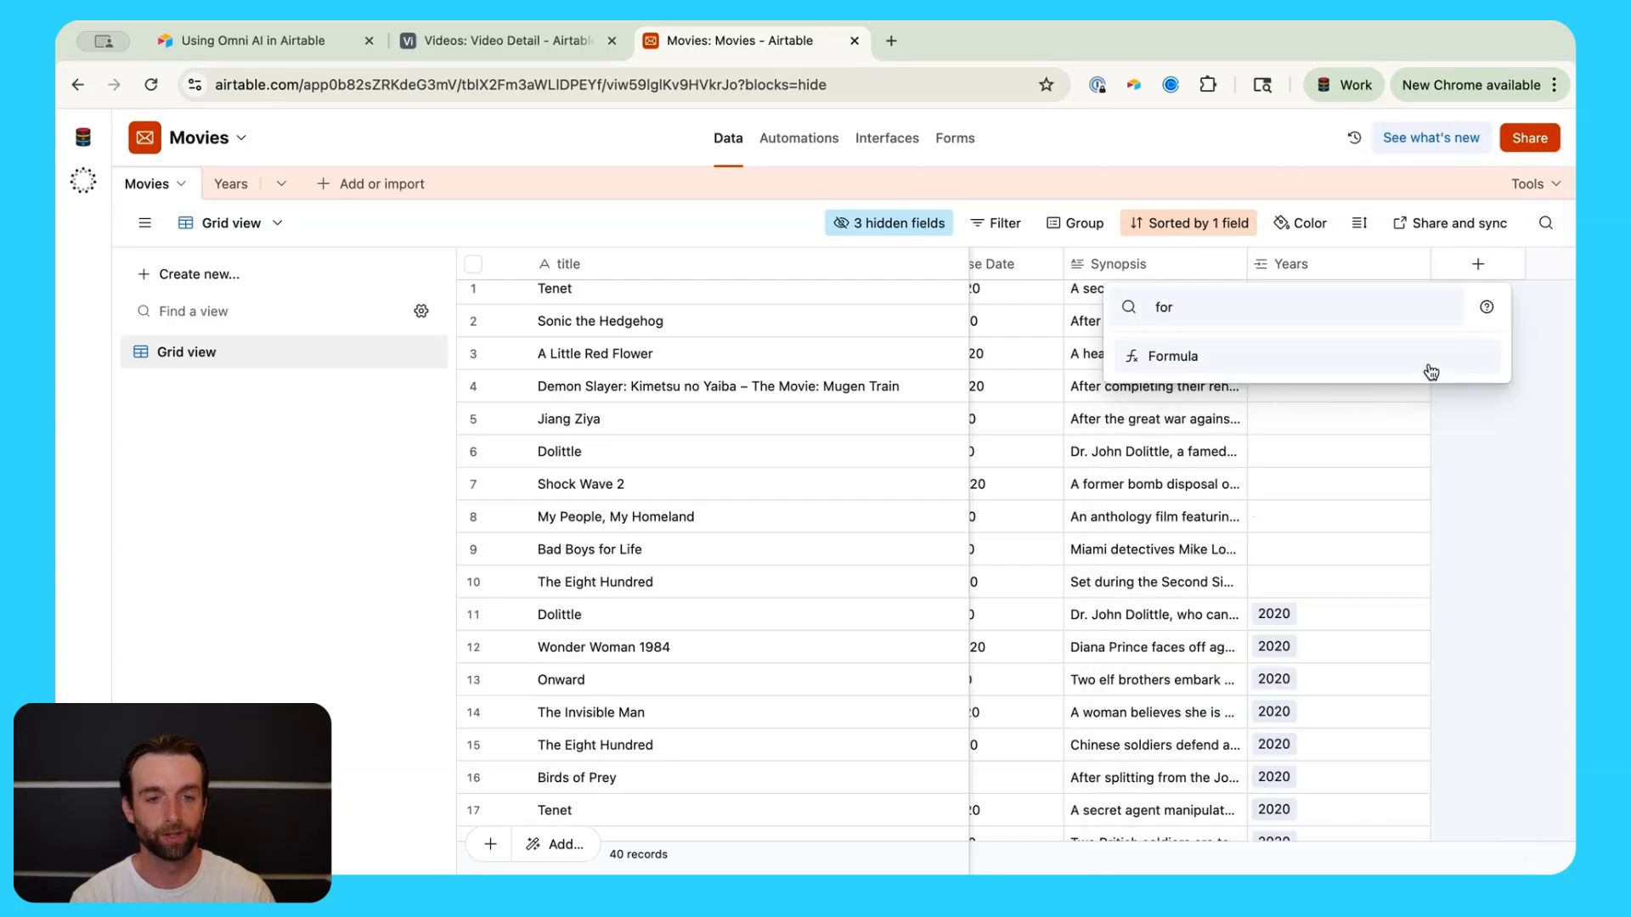
{"action": "left_click", "coordinate": [1432, 371]}
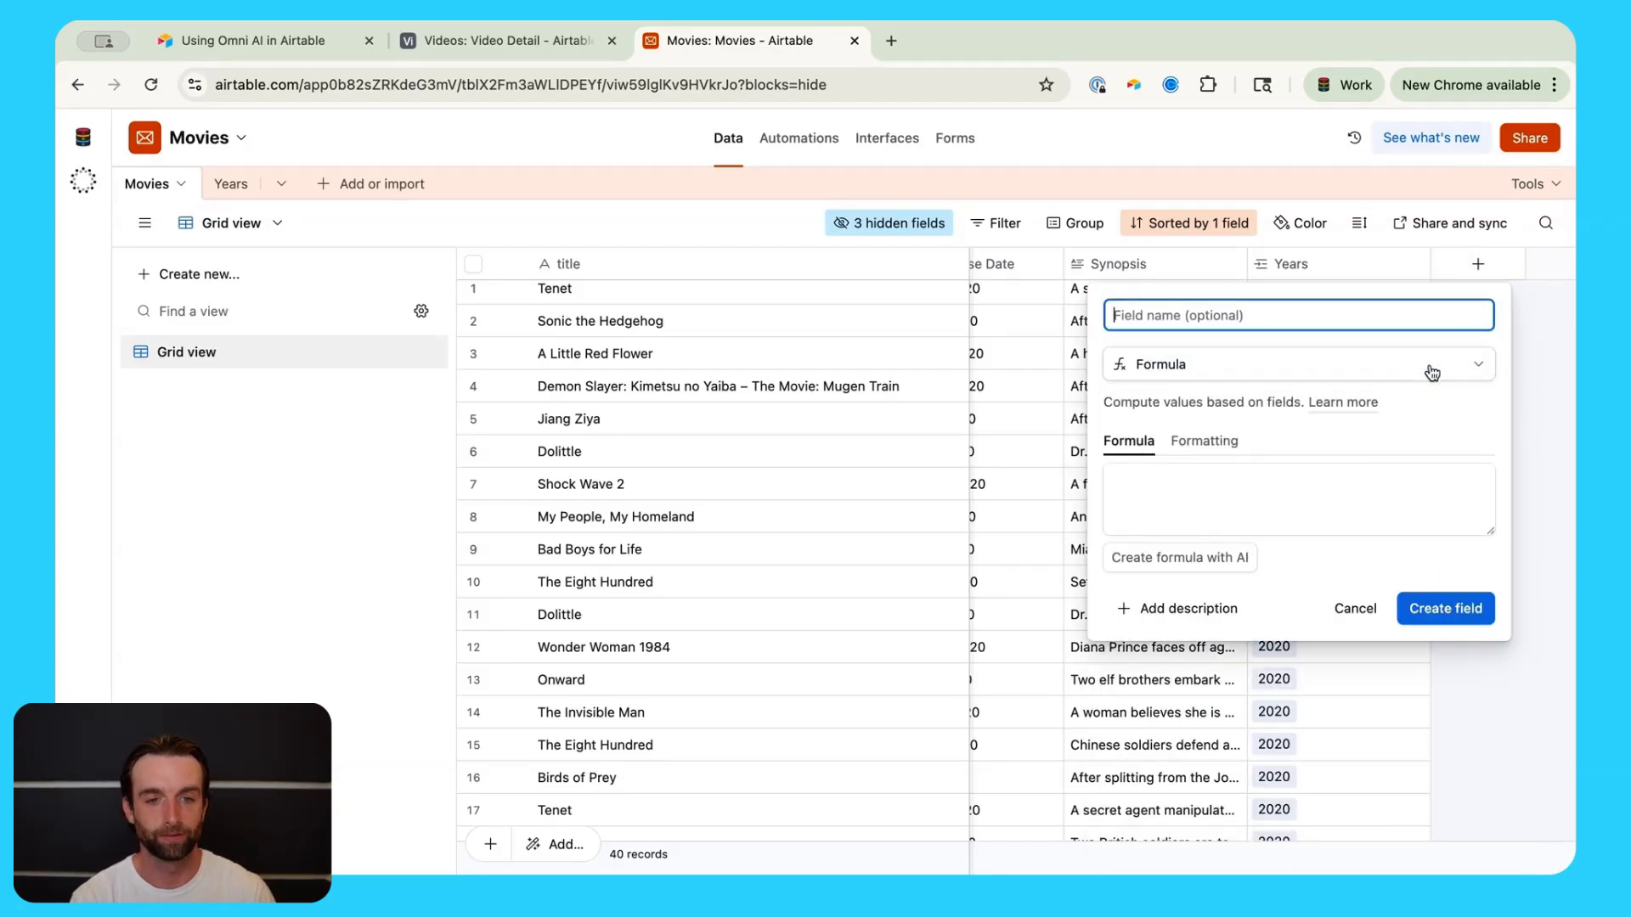
{"action": "left_click", "coordinate": [1182, 561]}
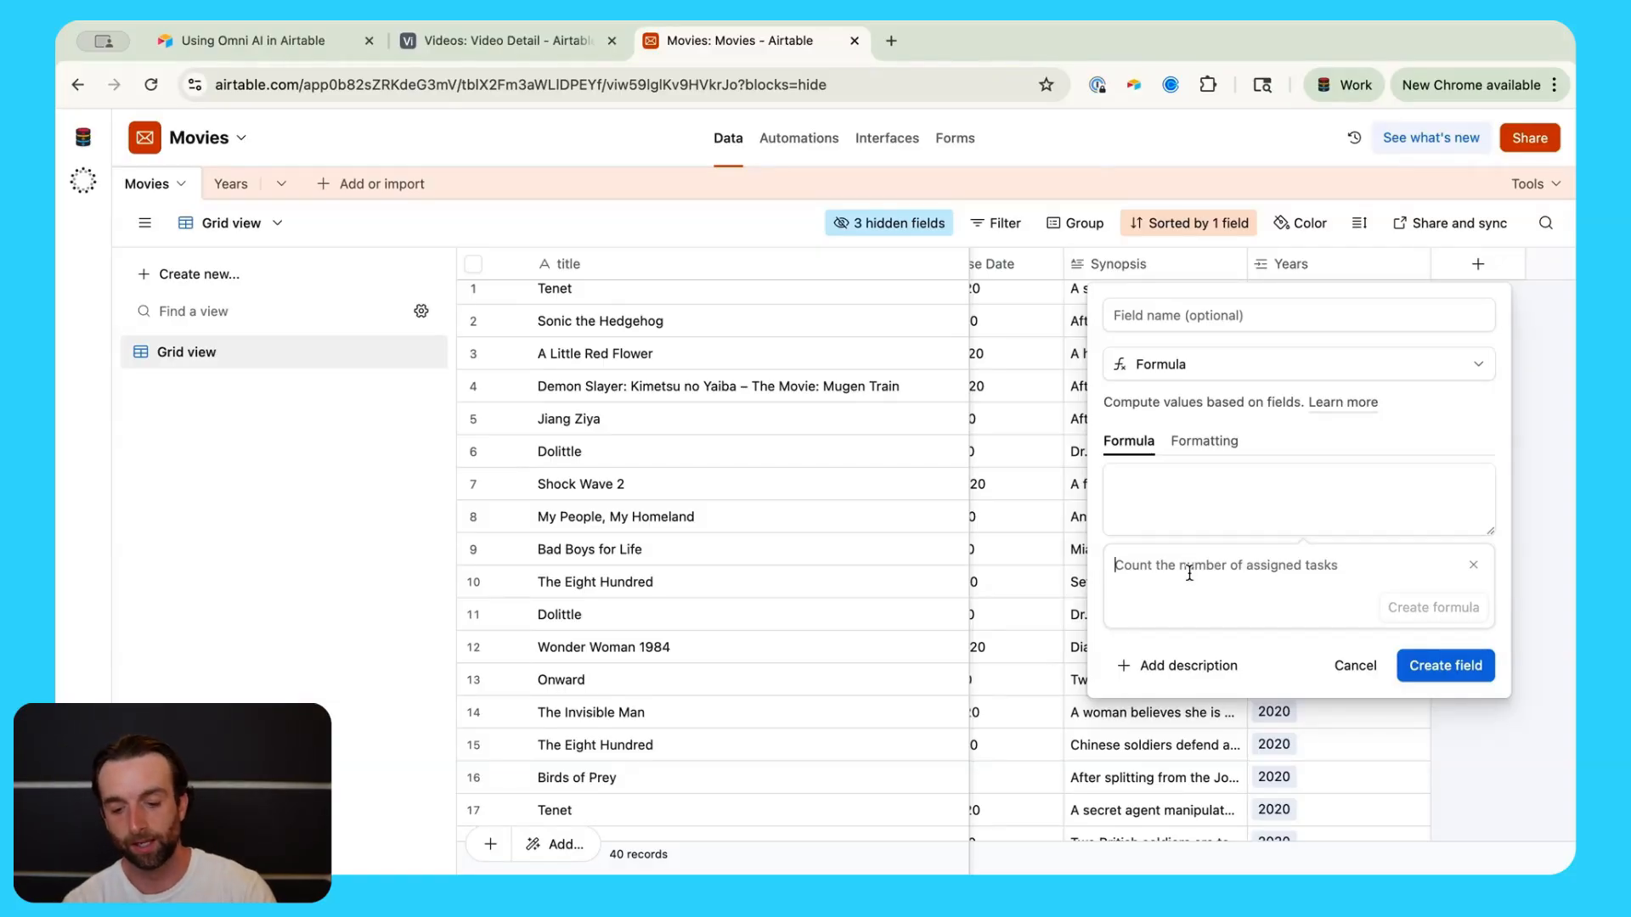
{"action": "type", "text": "create a fo"}
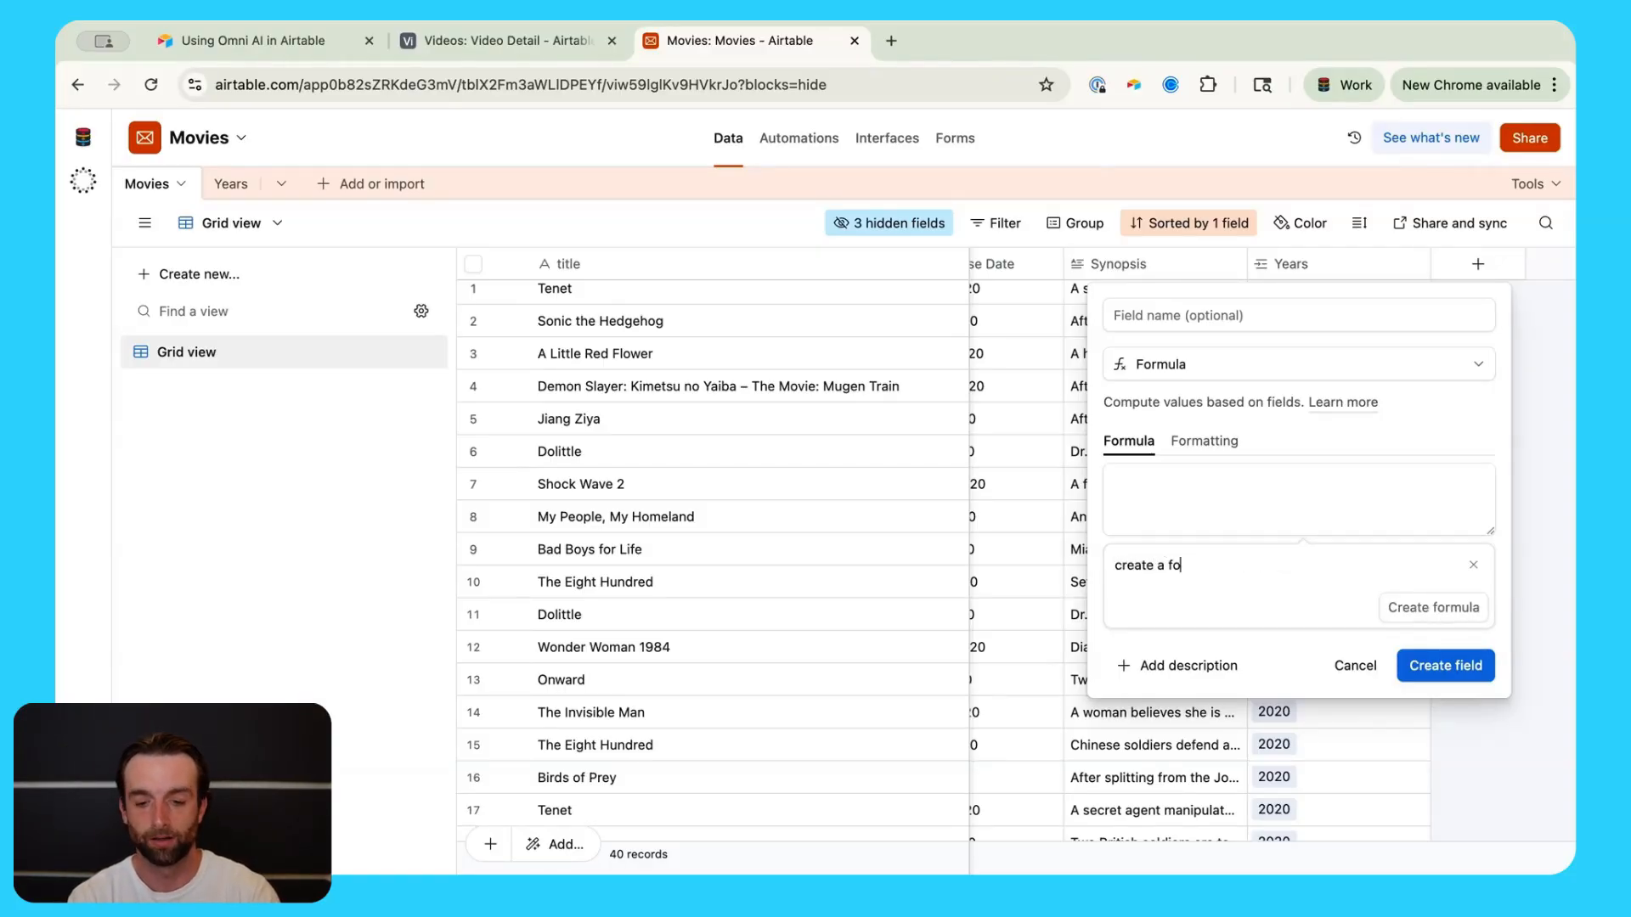
{"action": "type", "text": "rmula that "}
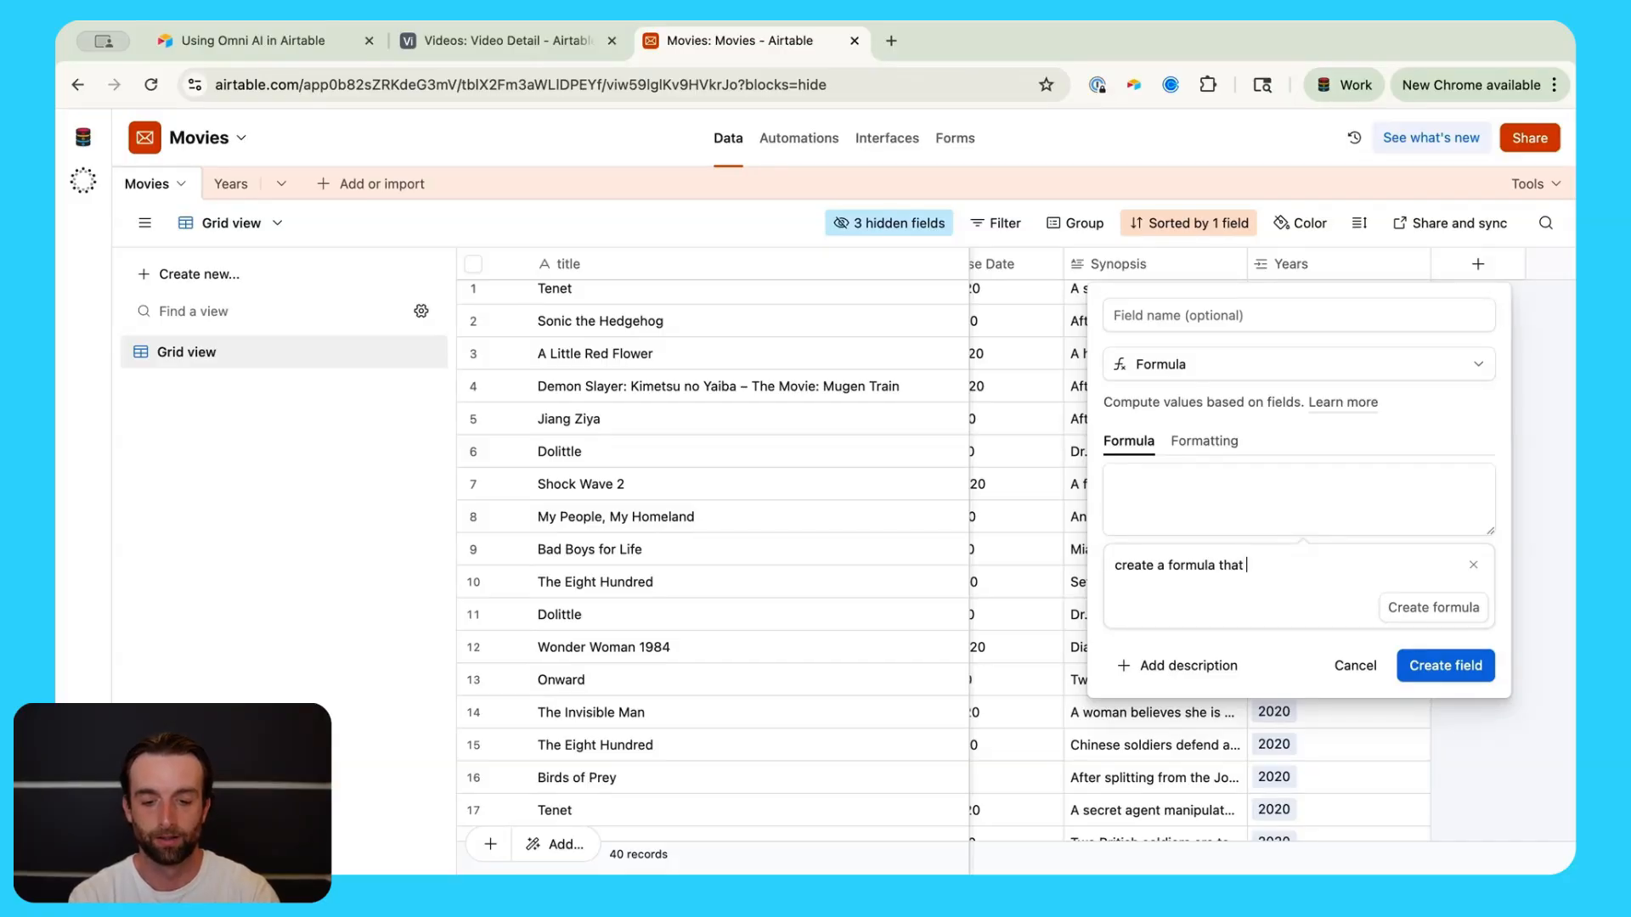
{"action": "type", "text": "takes an input "}
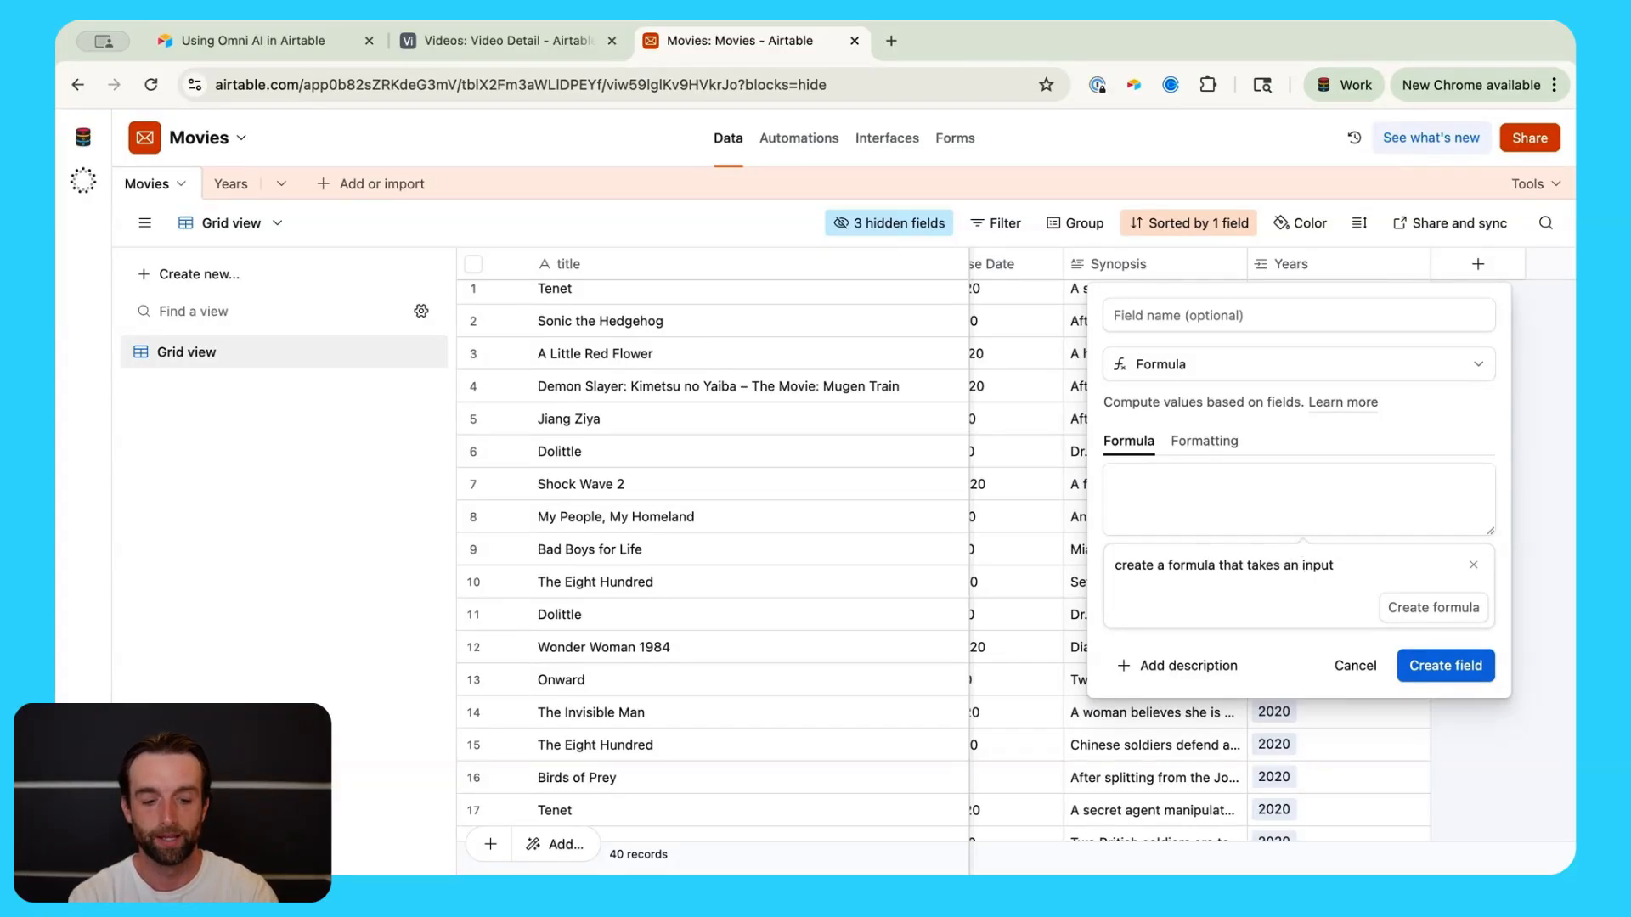
{"action": "type", "text": "\""}
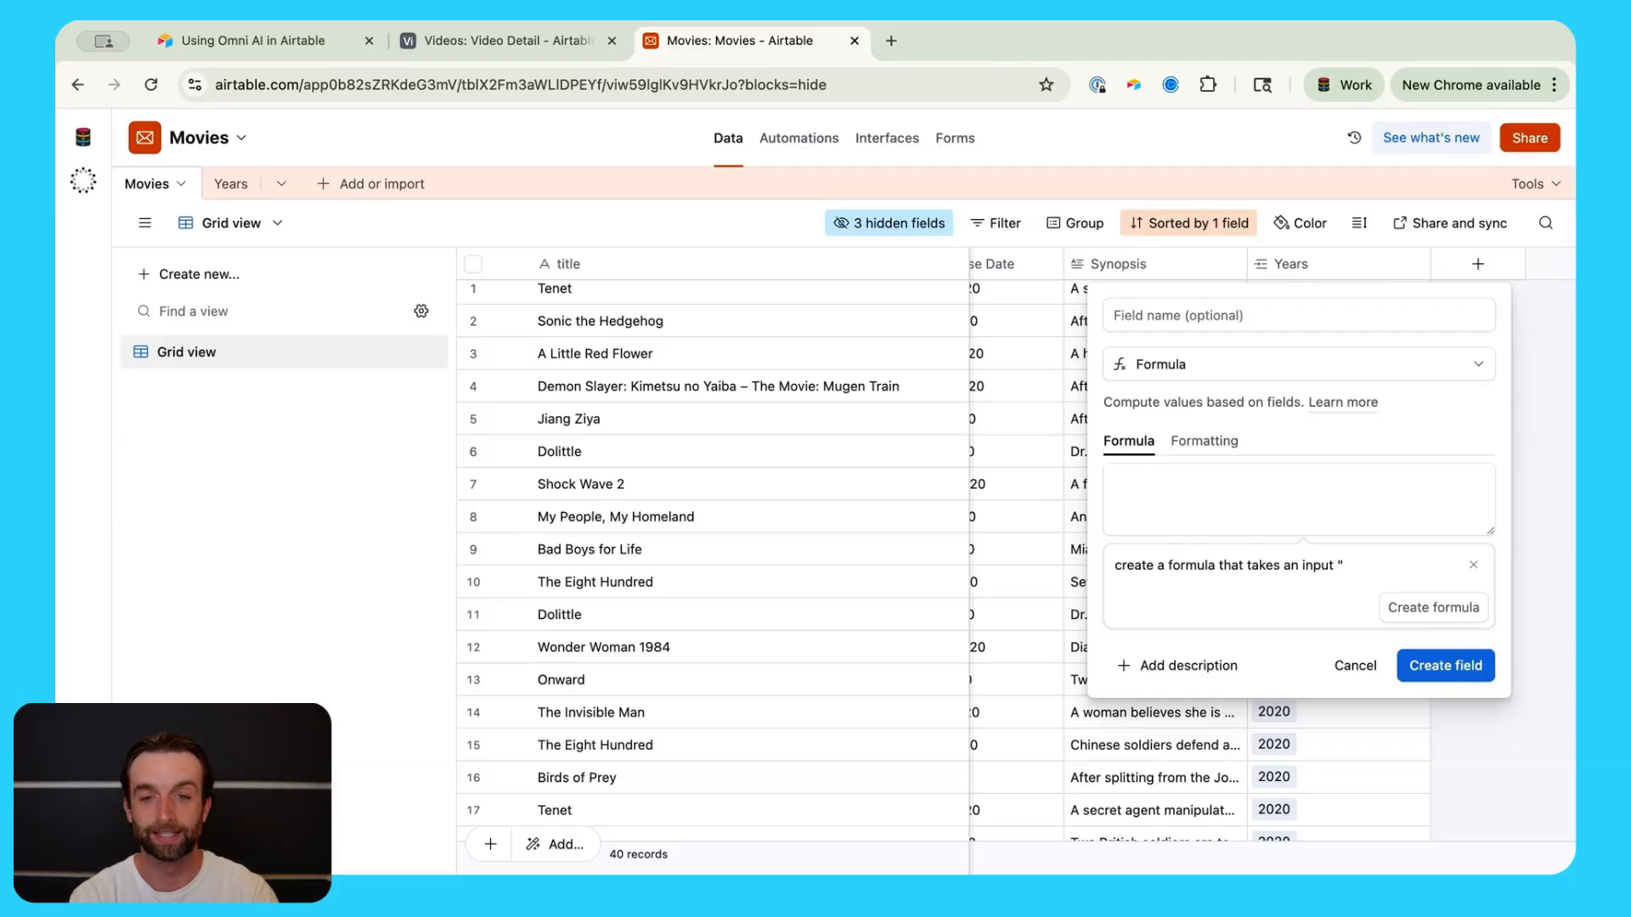
{"action": "scroll", "coordinate": [1024, 410], "scroll_direction": "left", "scroll_amount": 1}
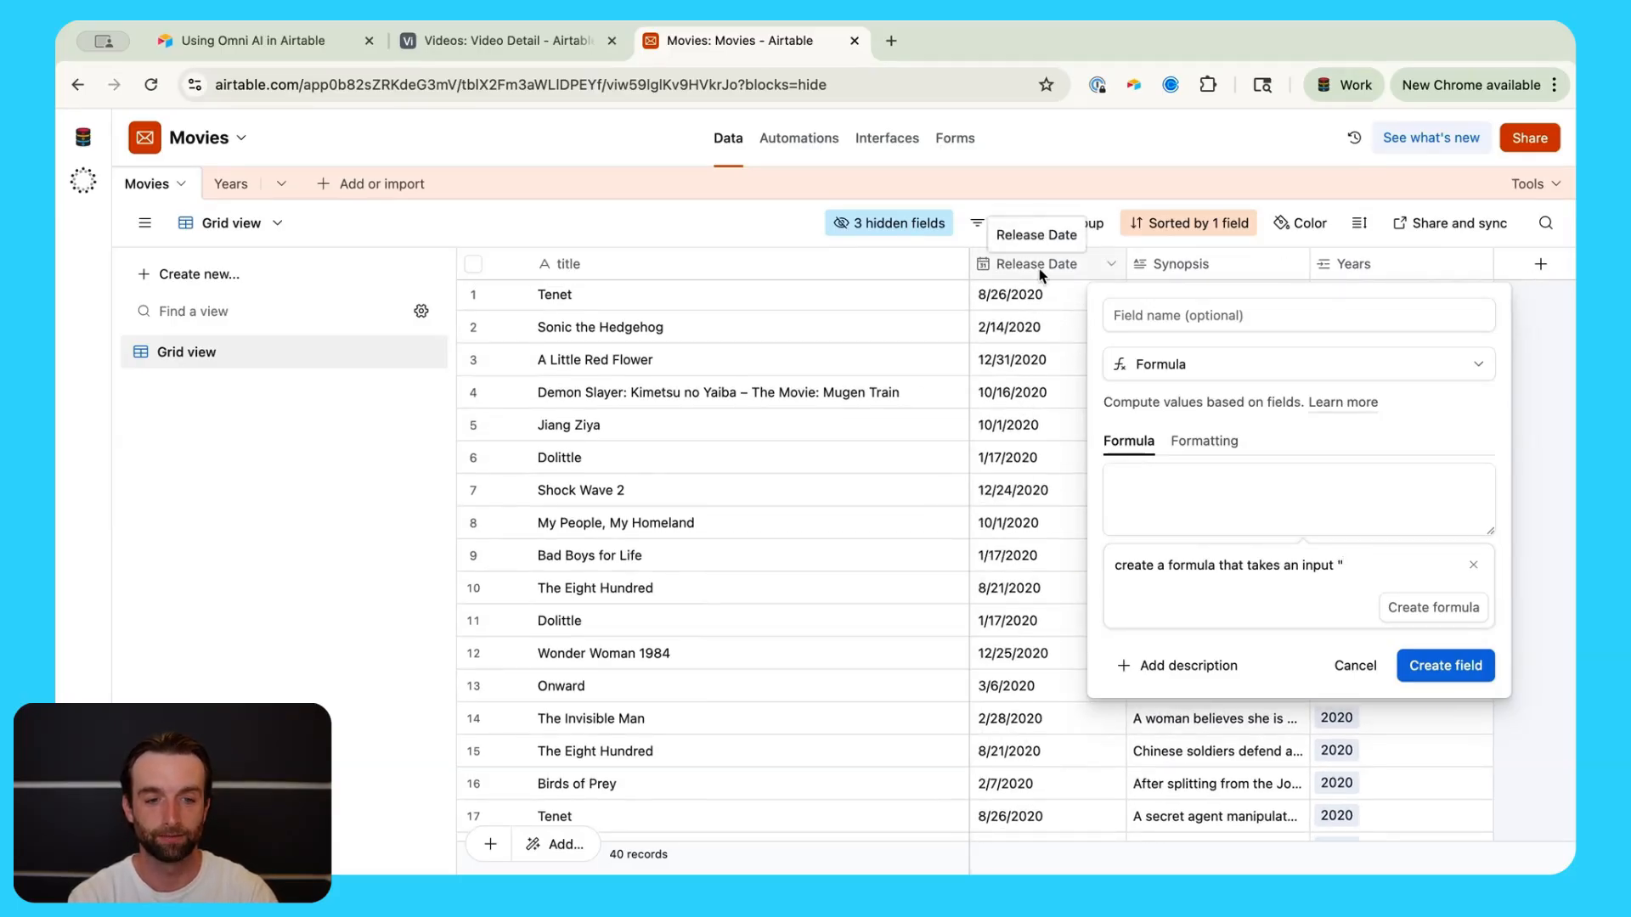
{"action": "type", "text": "Release Date\" and outputs"}
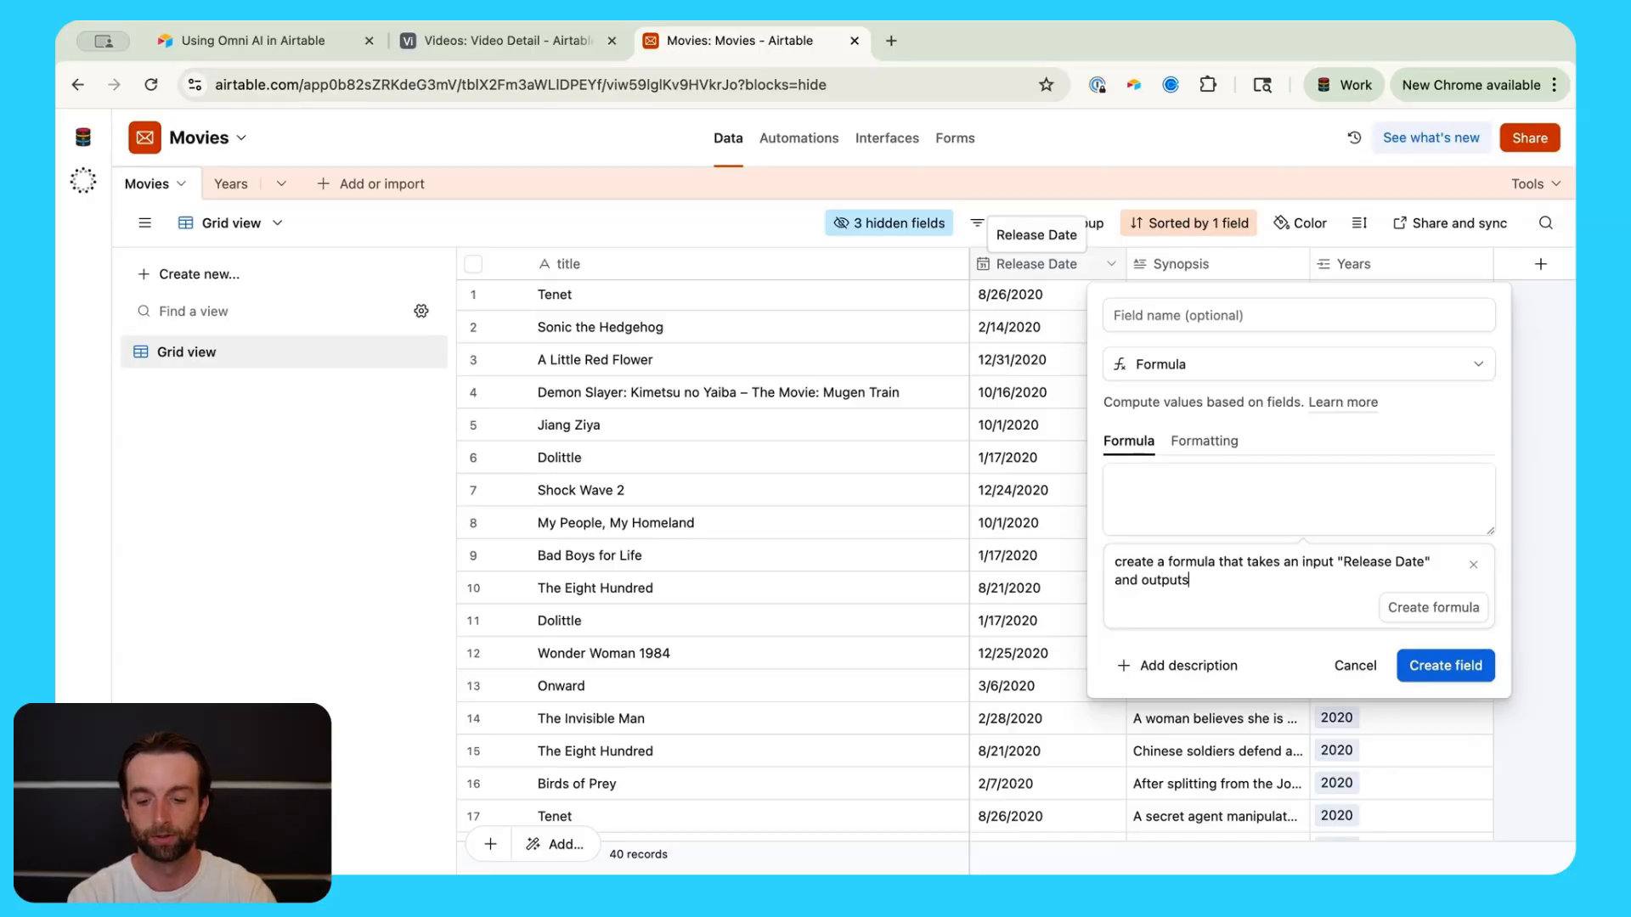
{"action": "type", "text": " the m"}
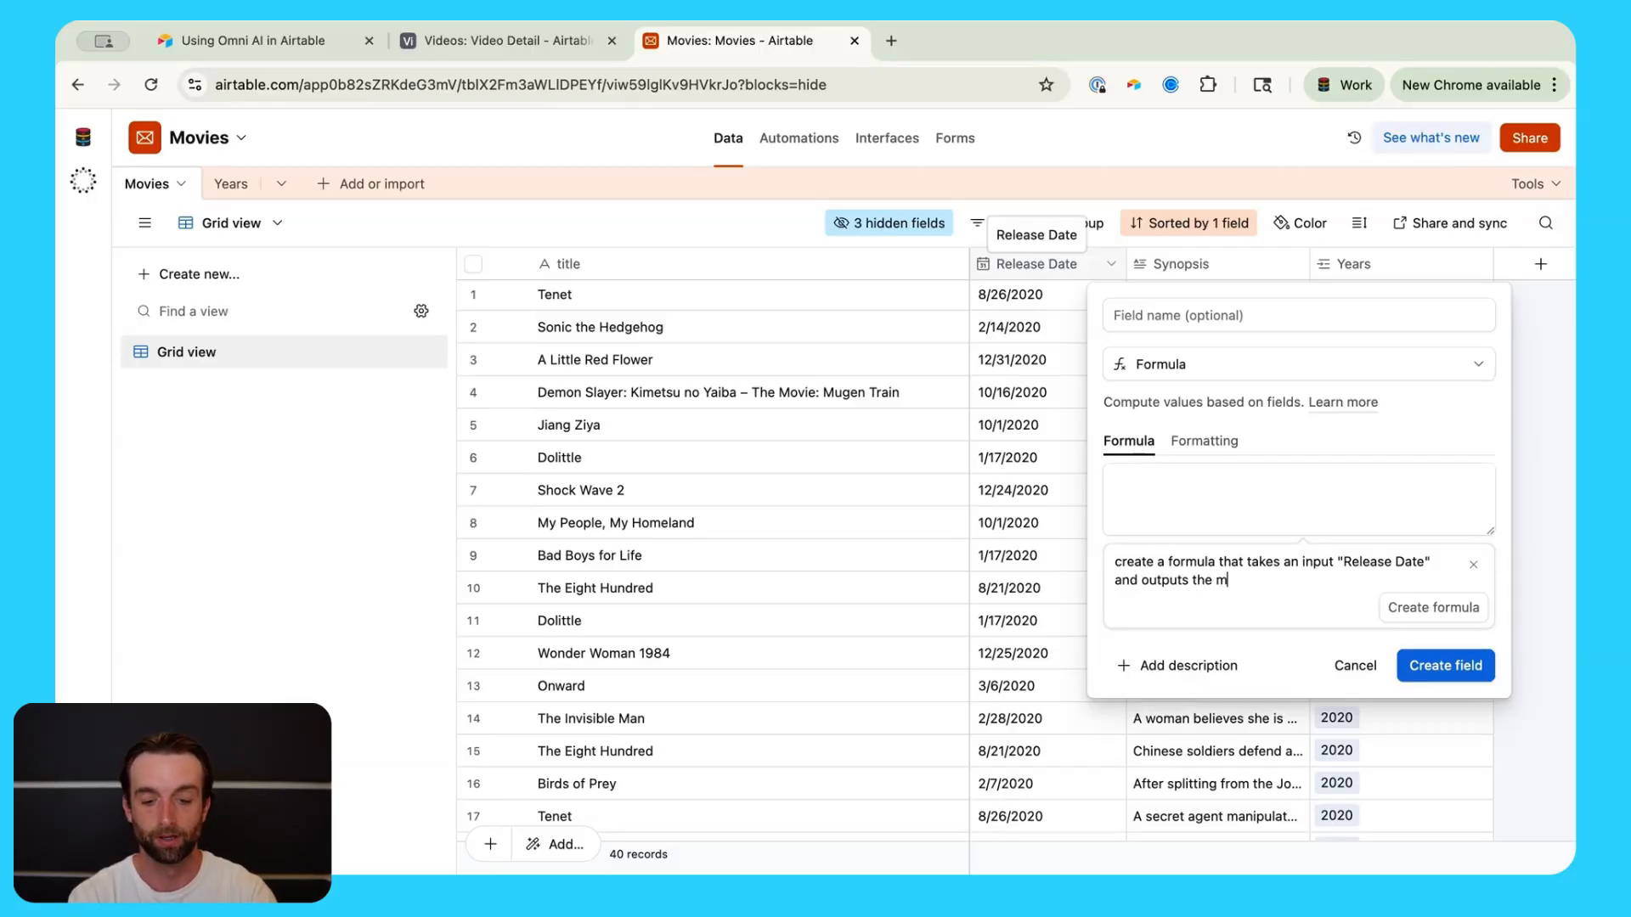
{"action": "type", "text": "onth in long "}
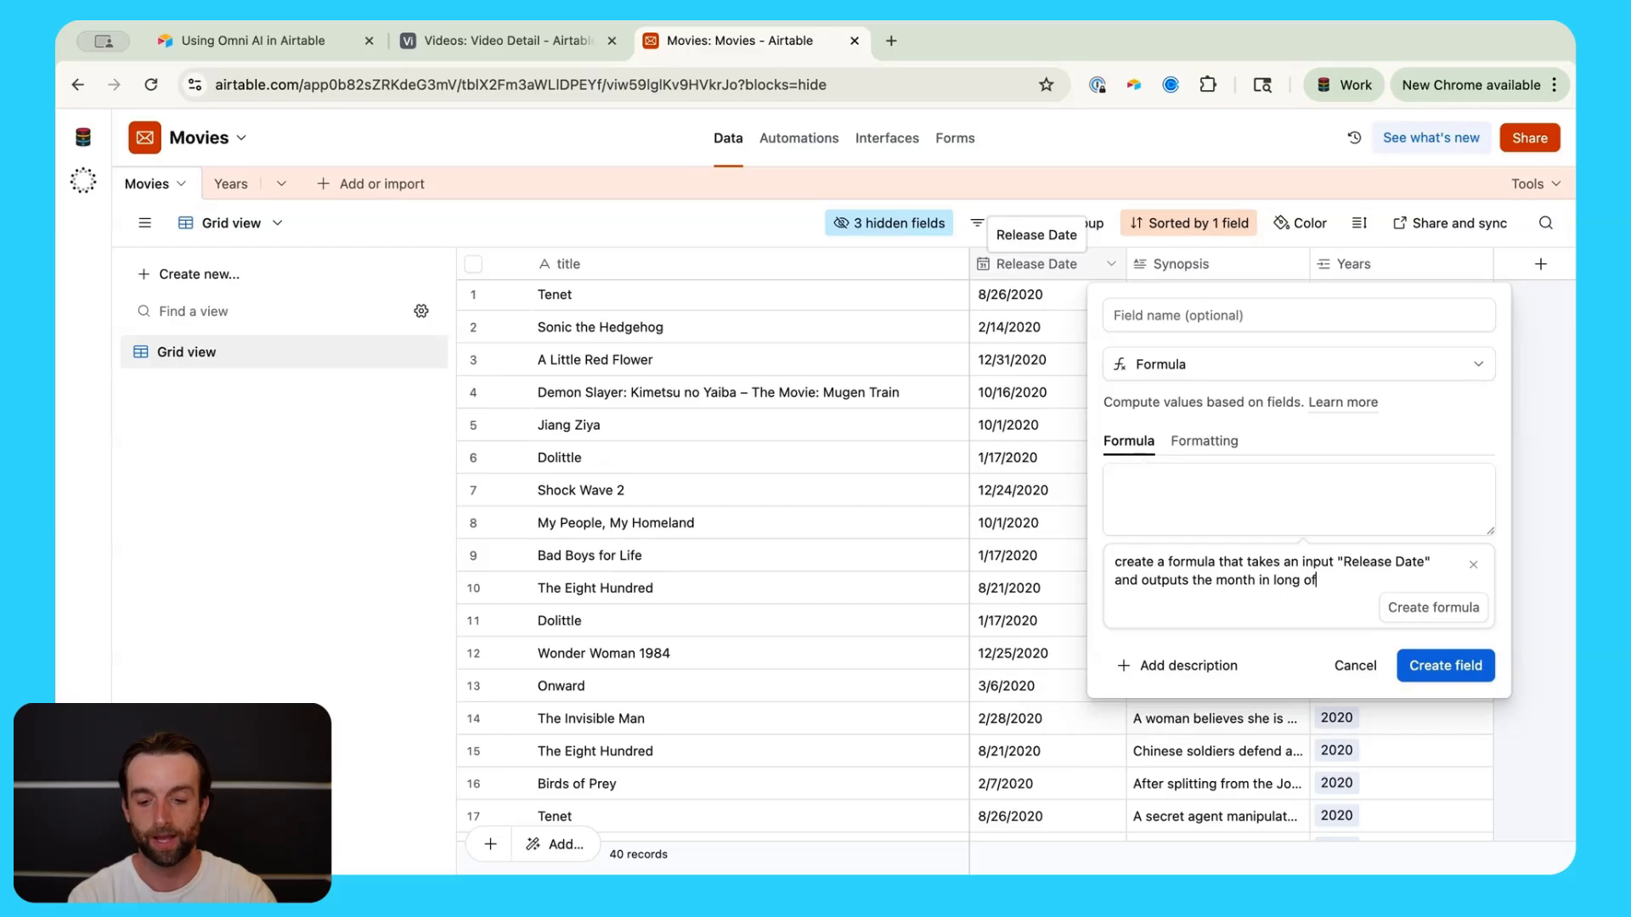
{"action": "type", "text": "format"}
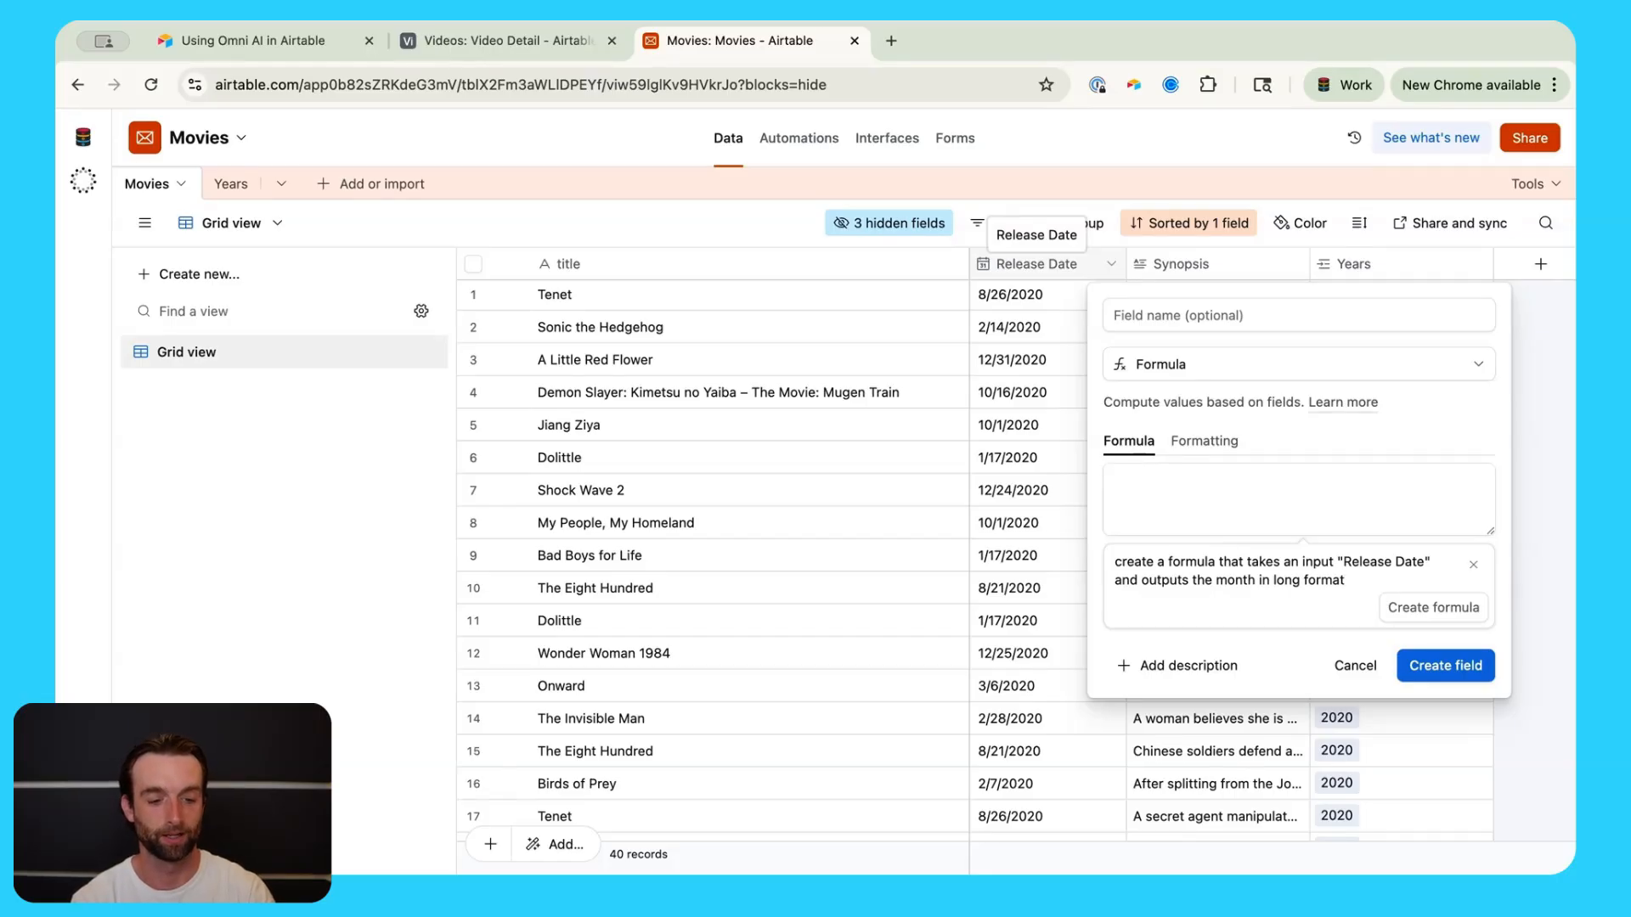
{"action": "key", "text": "Return"}
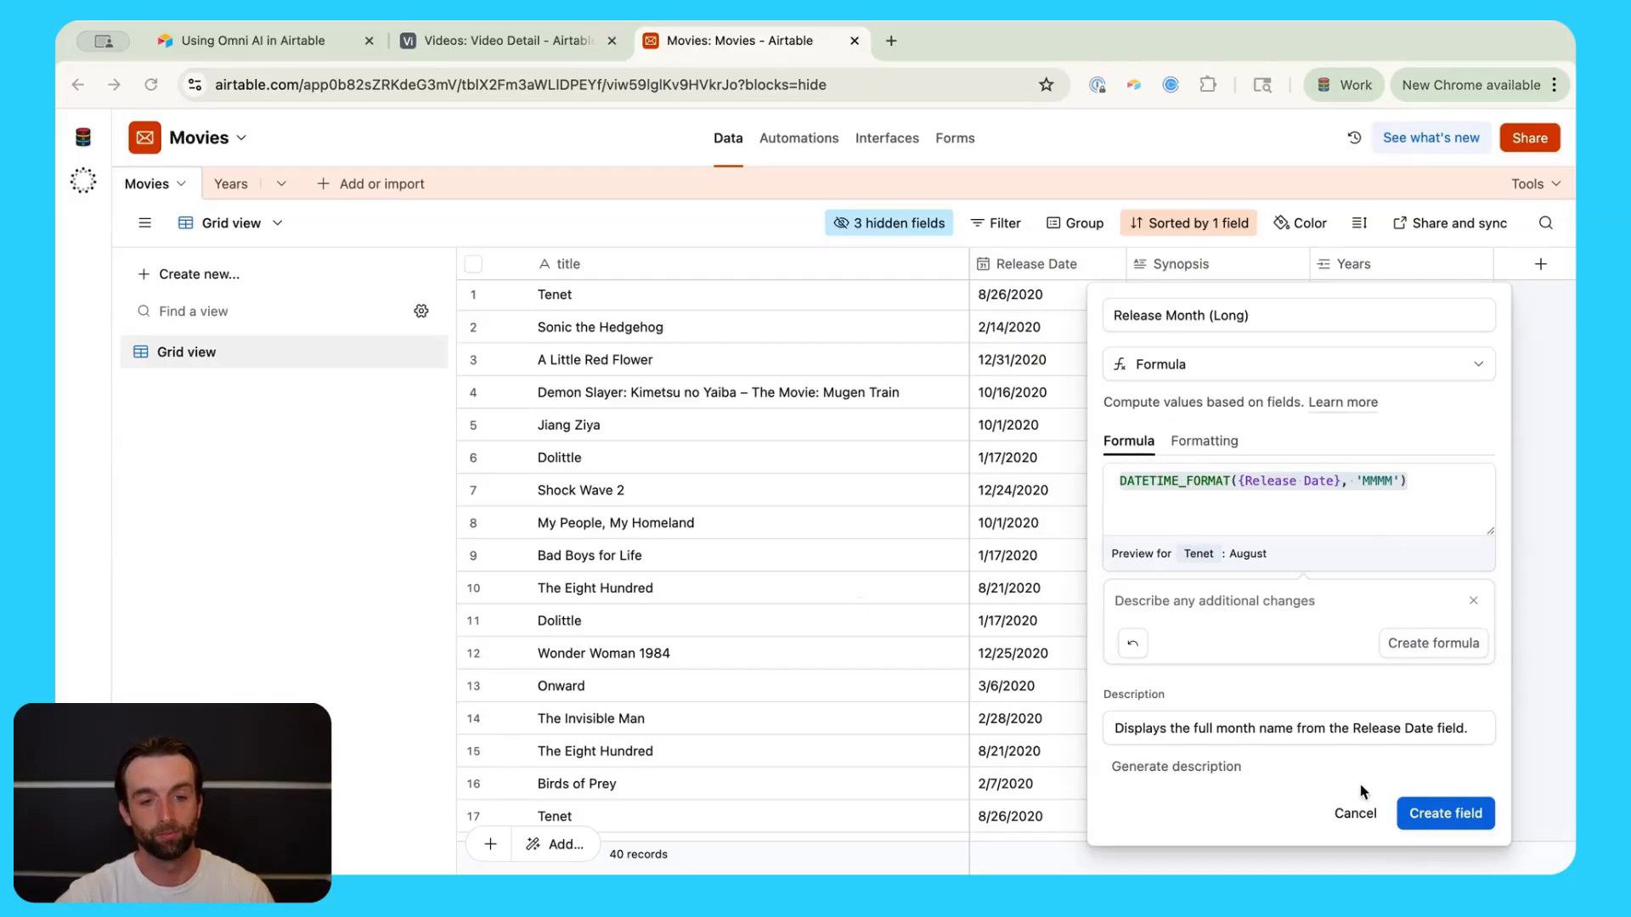
{"action": "left_click", "coordinate": [1454, 815]}
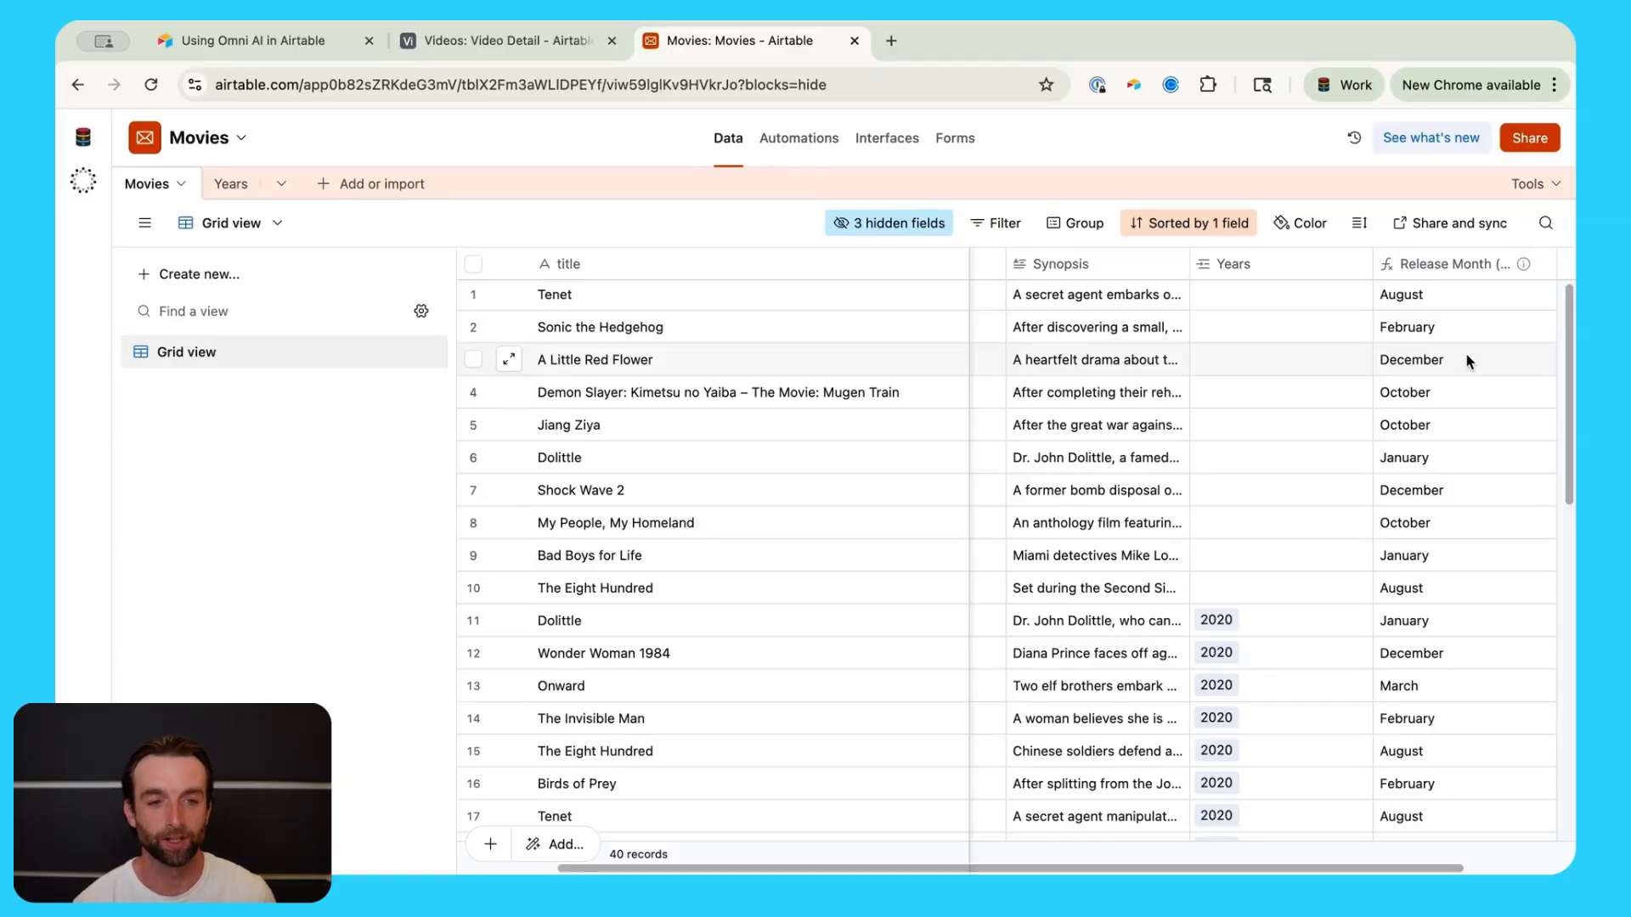
Step: Scroll the Movies grid to check Release Month (Long) values like August, February and December
{"action": "scroll", "coordinate": [1455, 484], "scroll_direction": "down", "scroll_amount": 1}
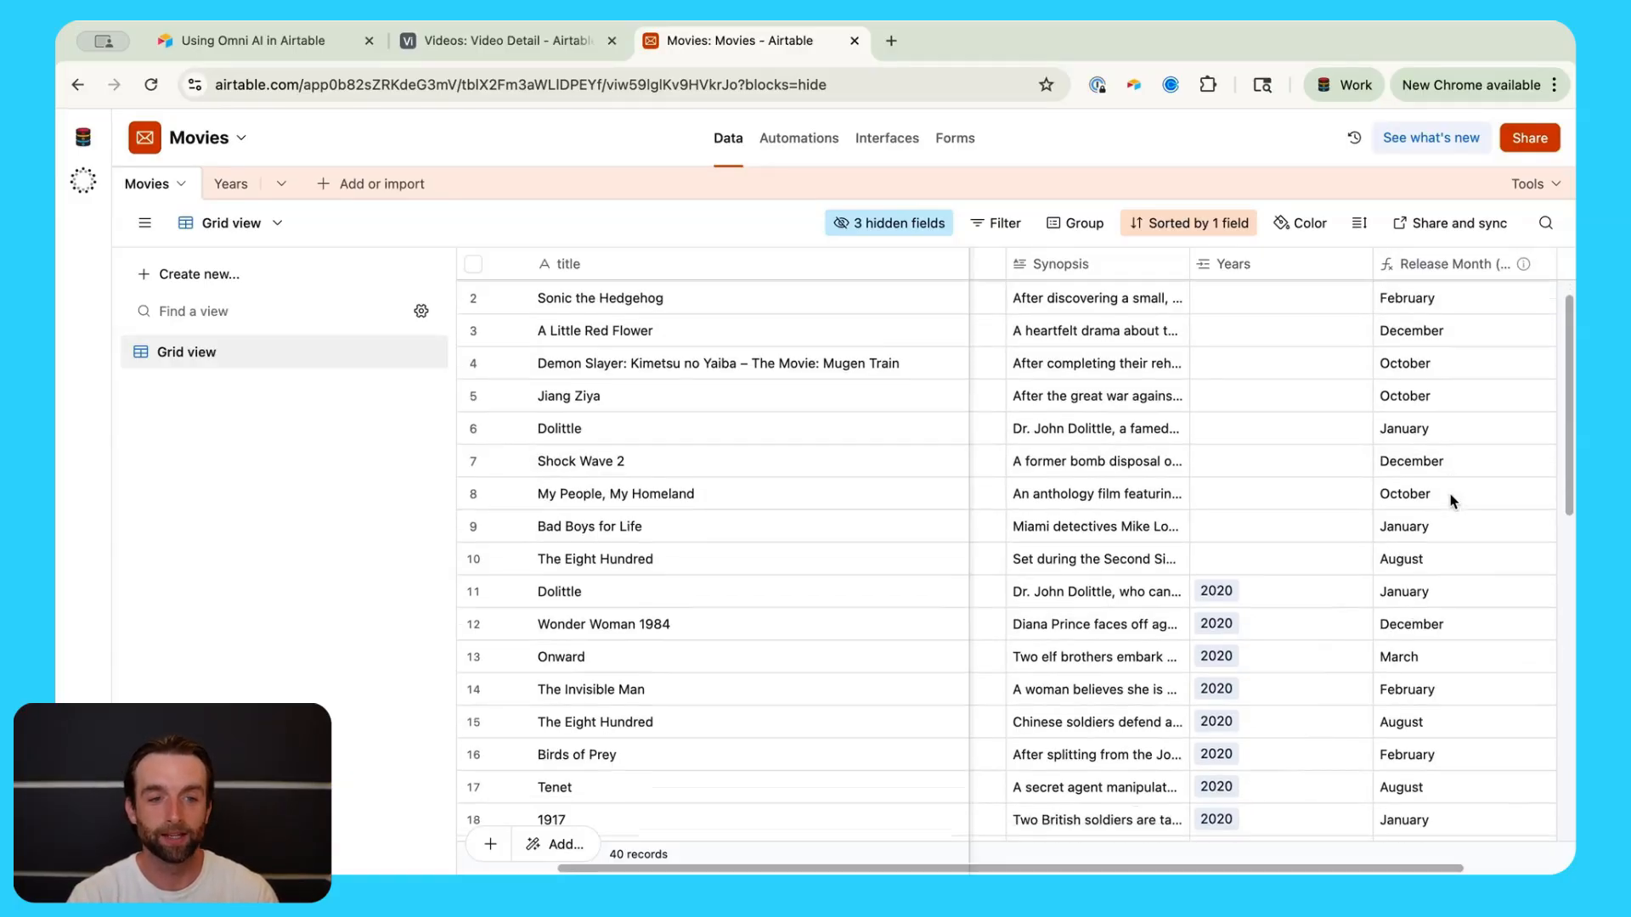
{"action": "scroll", "coordinate": [1450, 497], "scroll_direction": "up", "scroll_amount": 1}
{"action": "scroll", "coordinate": [1460, 467], "scroll_direction": "down", "scroll_amount": 1}
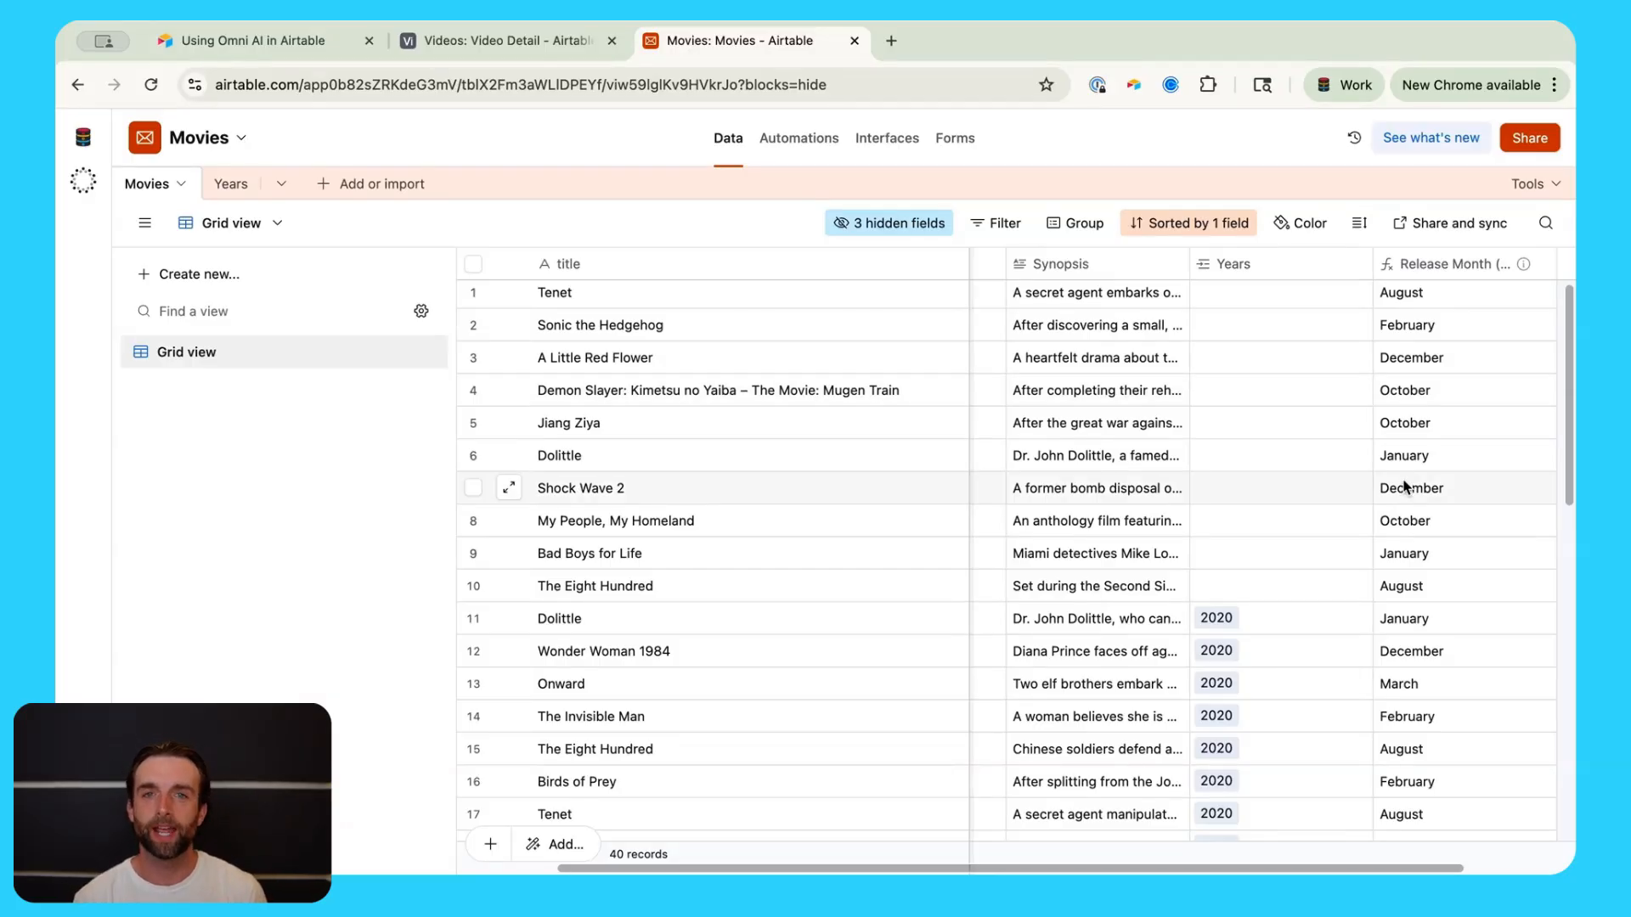
{"action": "scroll", "coordinate": [1398, 493], "scroll_direction": "right", "scroll_amount": 3}
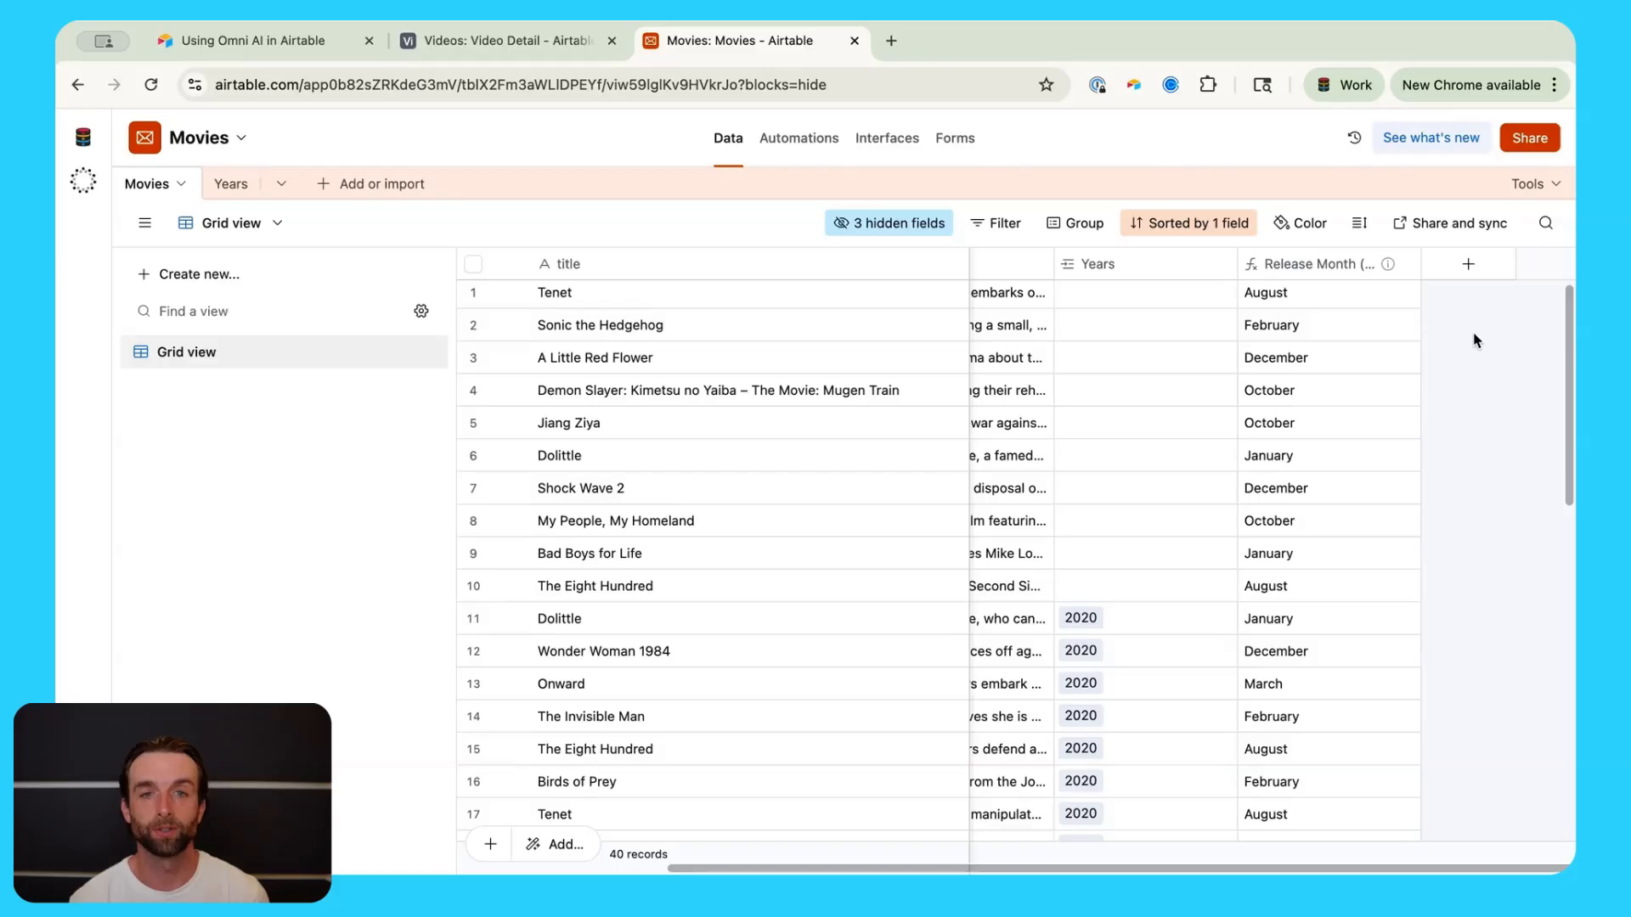
Step: Browse the new-field type list on Movies, from field agents like Research people to standard fields
{"action": "left_click", "coordinate": [1467, 263]}
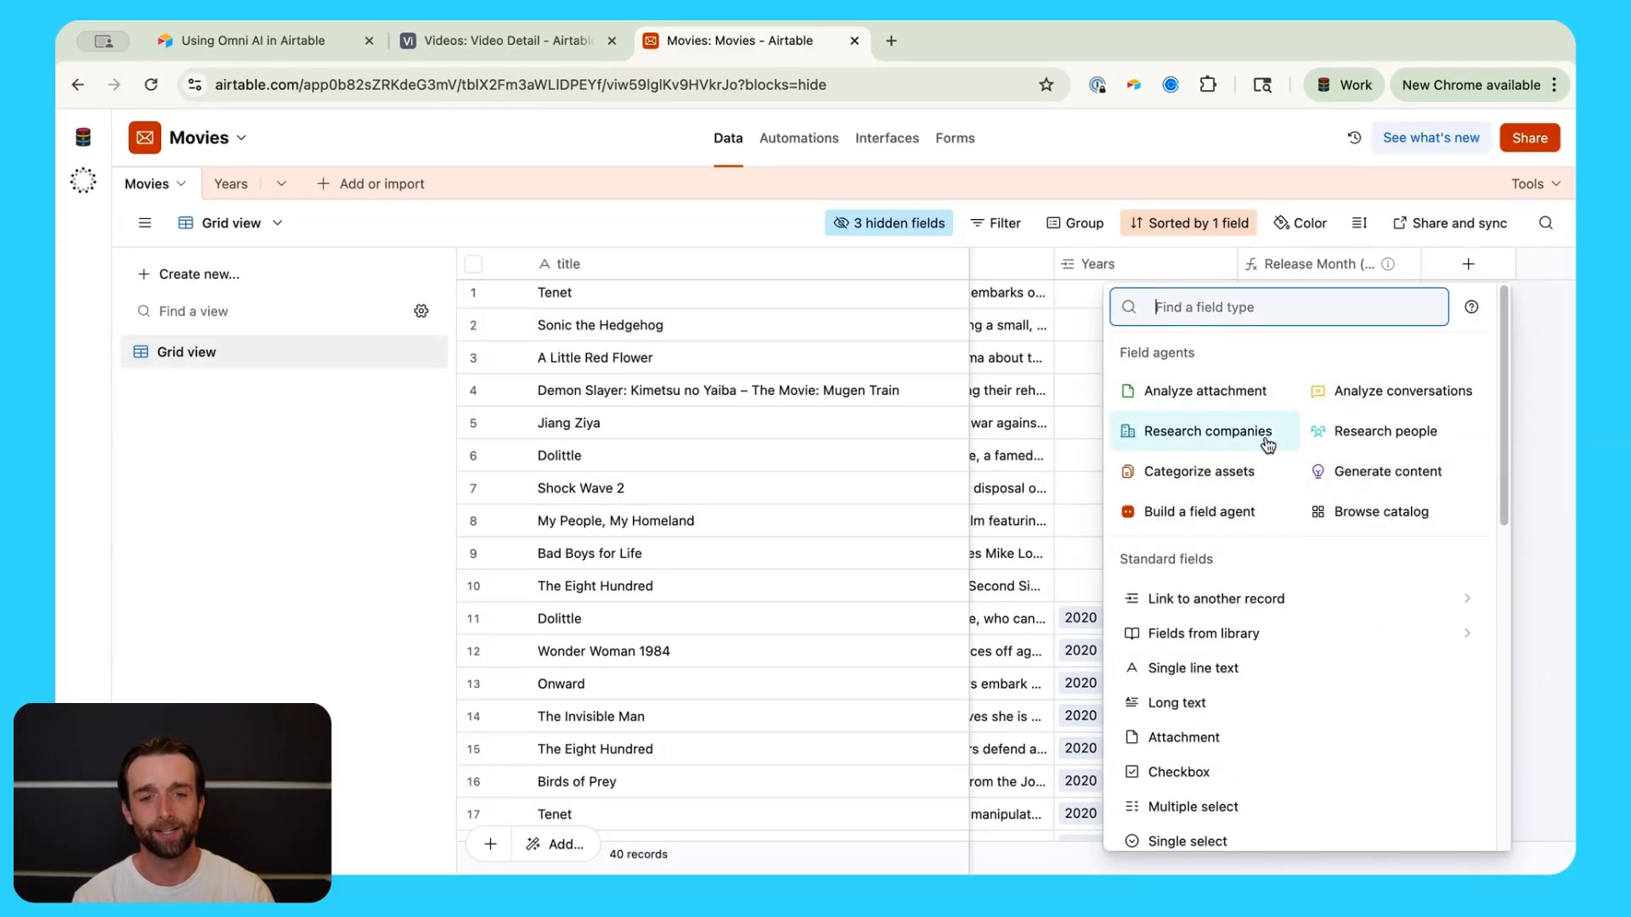
{"action": "scroll", "coordinate": [1296, 629], "scroll_direction": "down", "scroll_amount": 3}
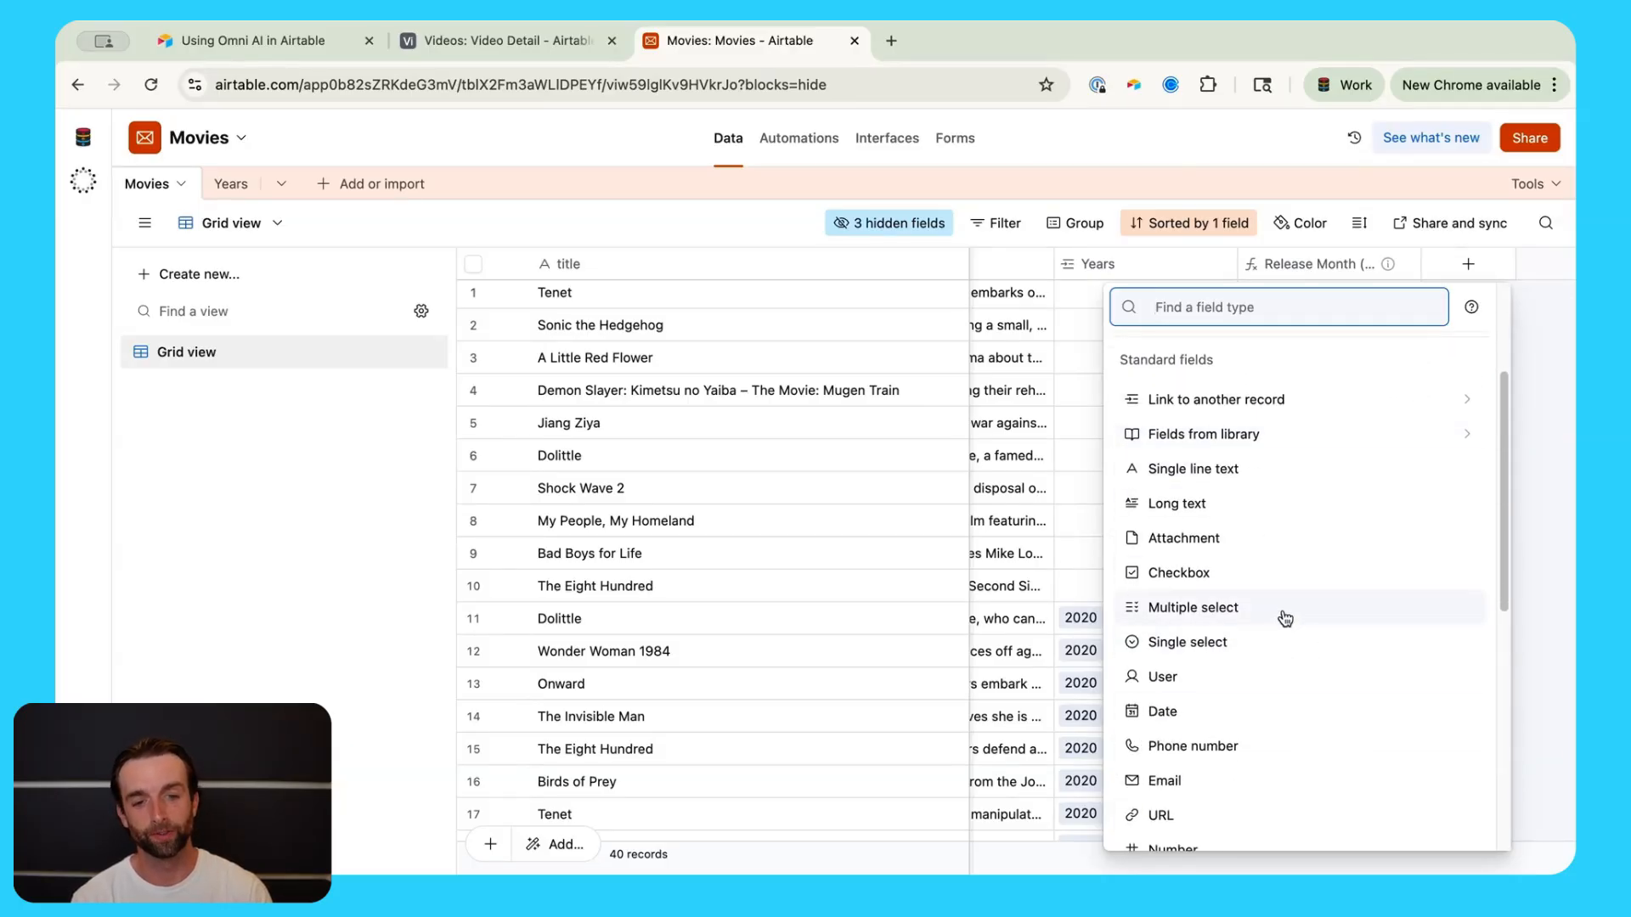
{"action": "scroll", "coordinate": [1287, 608], "scroll_direction": "up", "scroll_amount": 3}
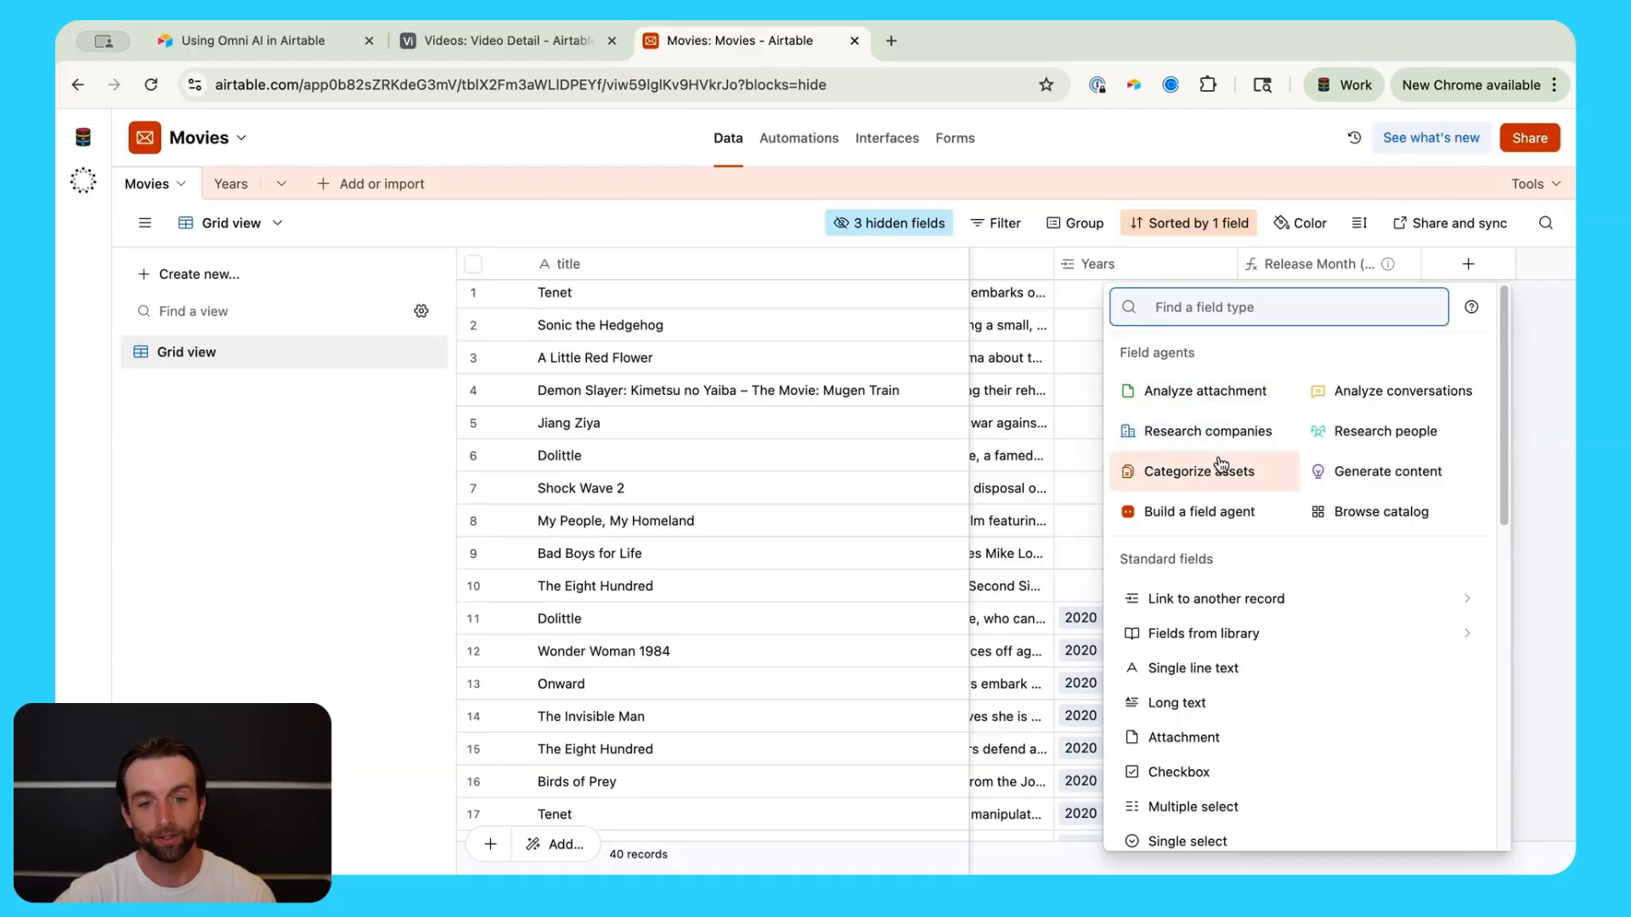
{"action": "scroll", "coordinate": [1338, 608], "scroll_direction": "down", "scroll_amount": 5}
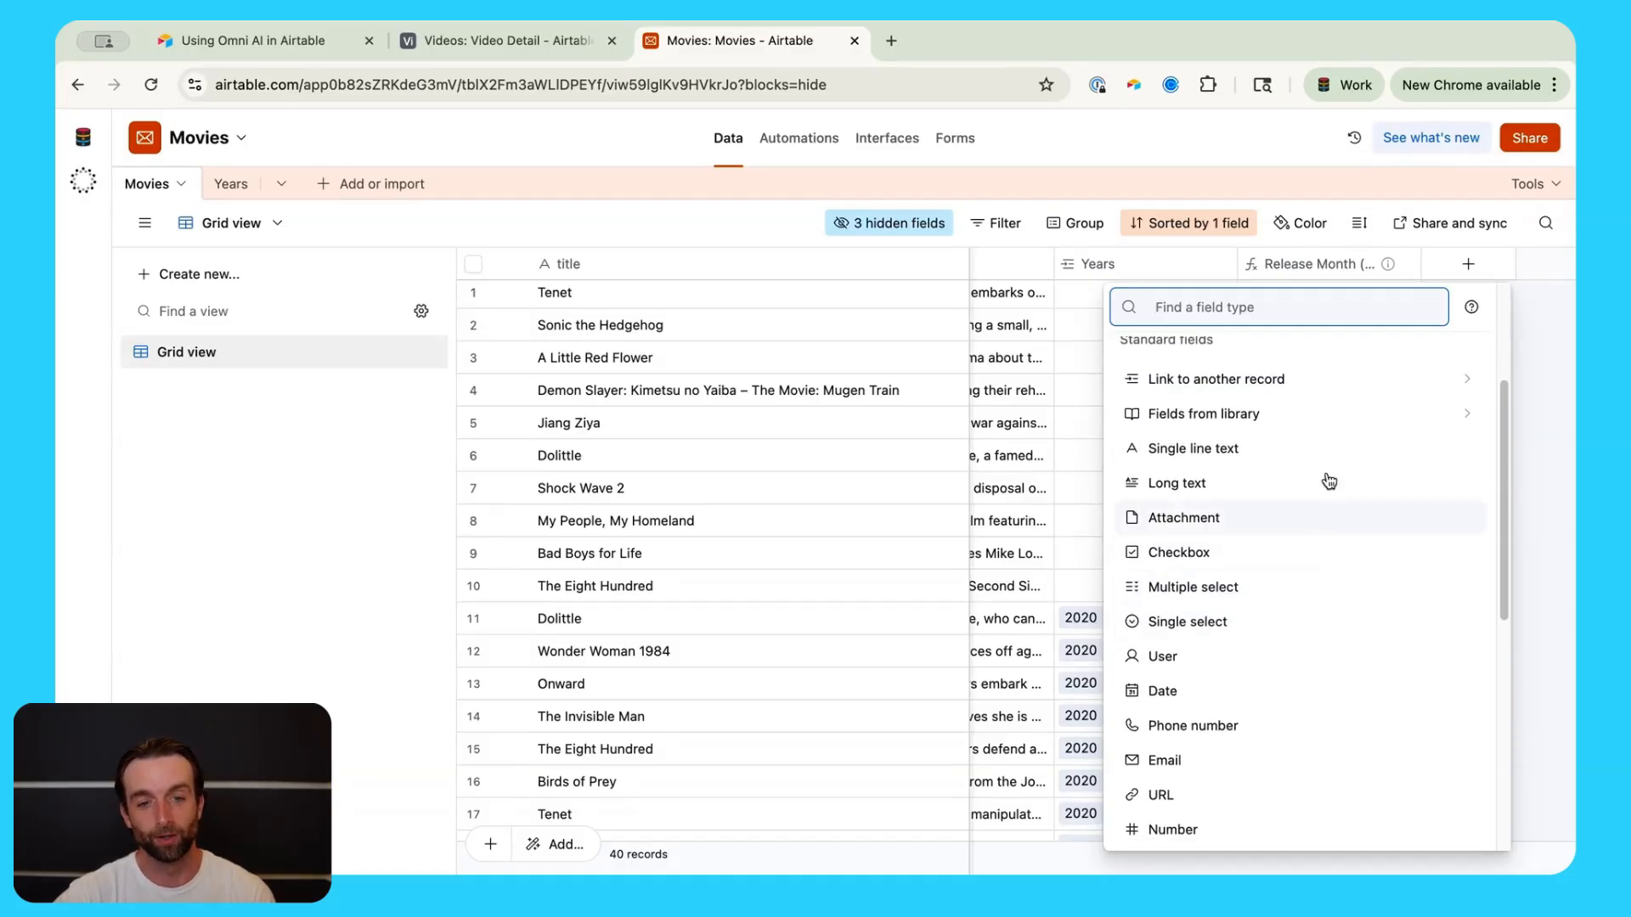
{"action": "scroll", "coordinate": [1264, 677], "scroll_direction": "up", "scroll_amount": 5}
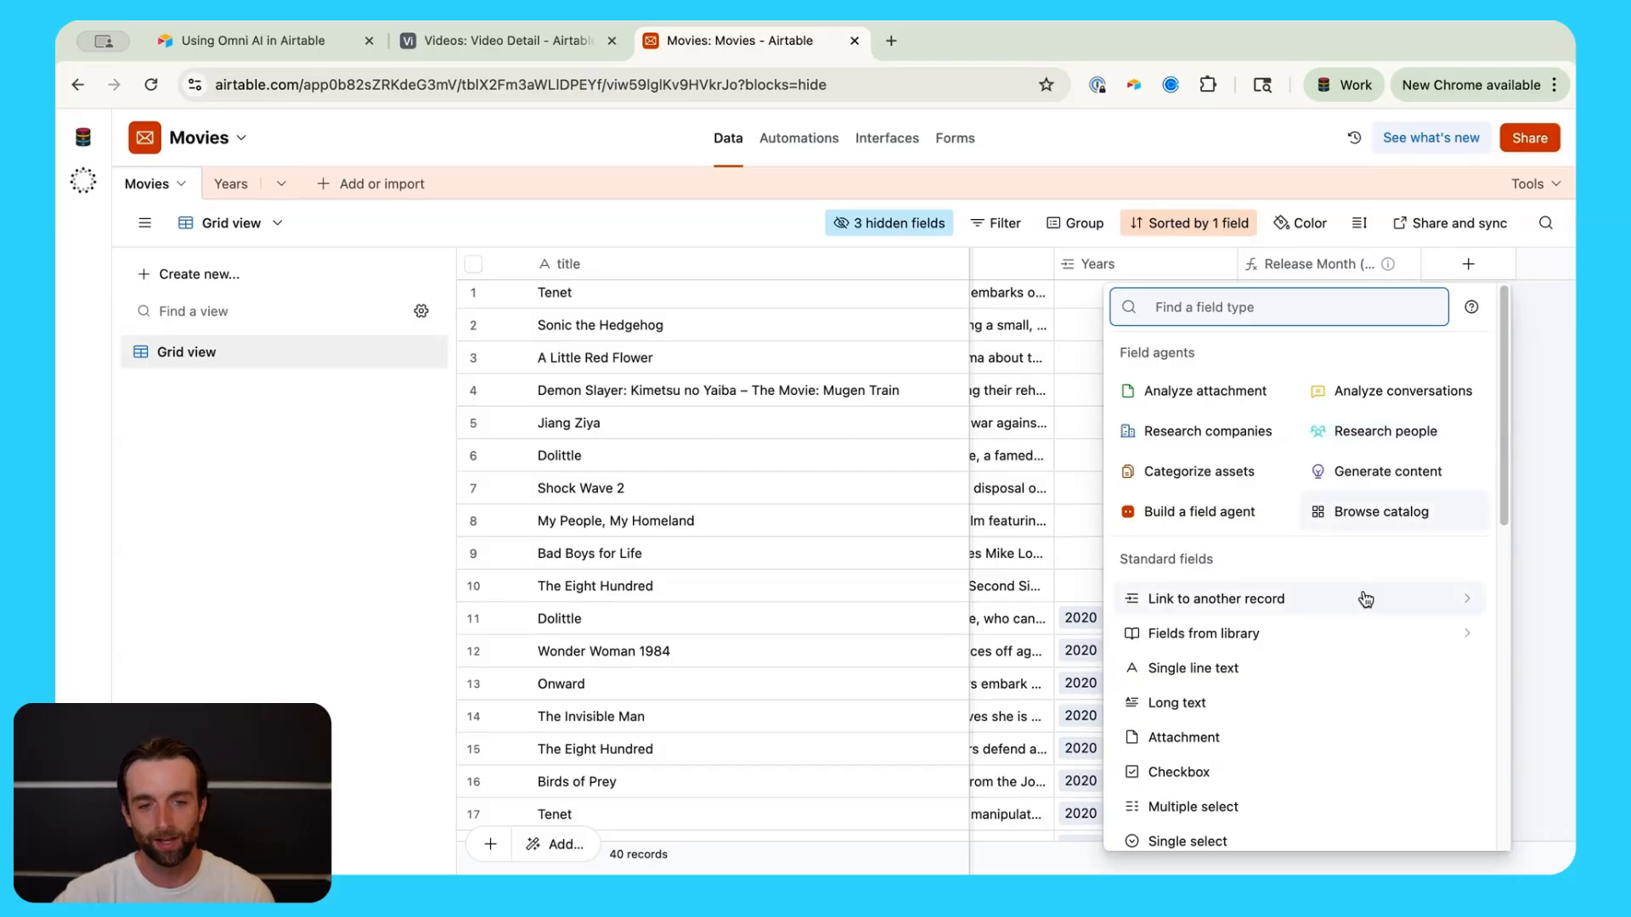
{"action": "scroll", "coordinate": [1414, 662], "scroll_direction": "down", "scroll_amount": 3}
{"action": "scroll", "coordinate": [1414, 662], "scroll_direction": "up", "scroll_amount": 3}
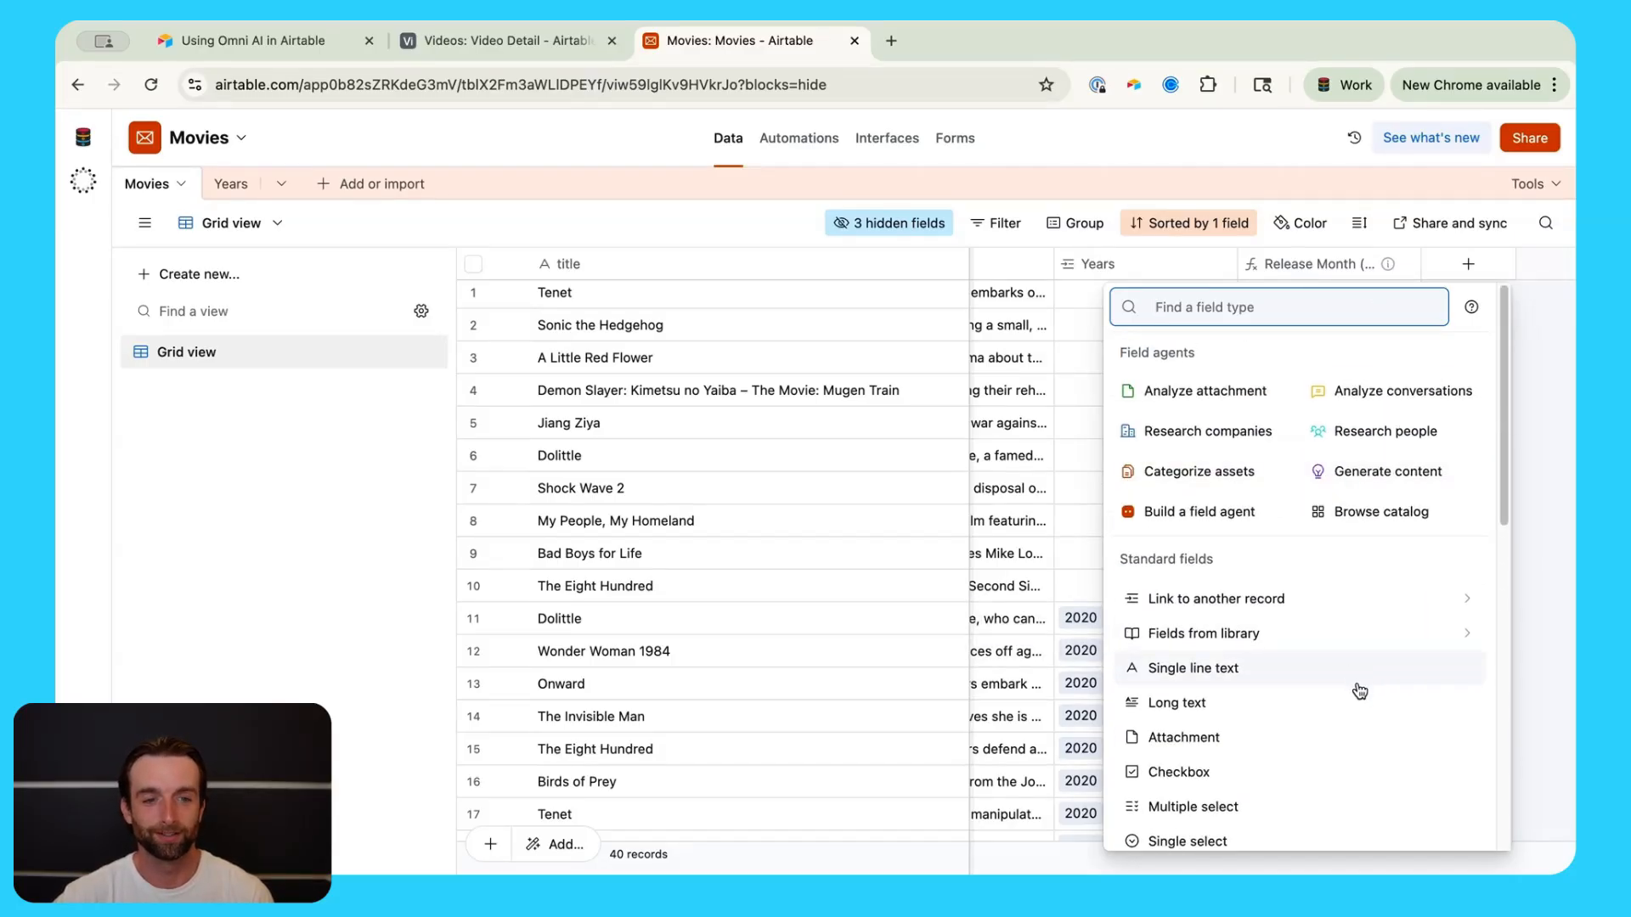
{"action": "scroll", "coordinate": [1359, 684], "scroll_direction": "down", "scroll_amount": 3}
{"action": "scroll", "coordinate": [1359, 684], "scroll_direction": "up", "scroll_amount": 3}
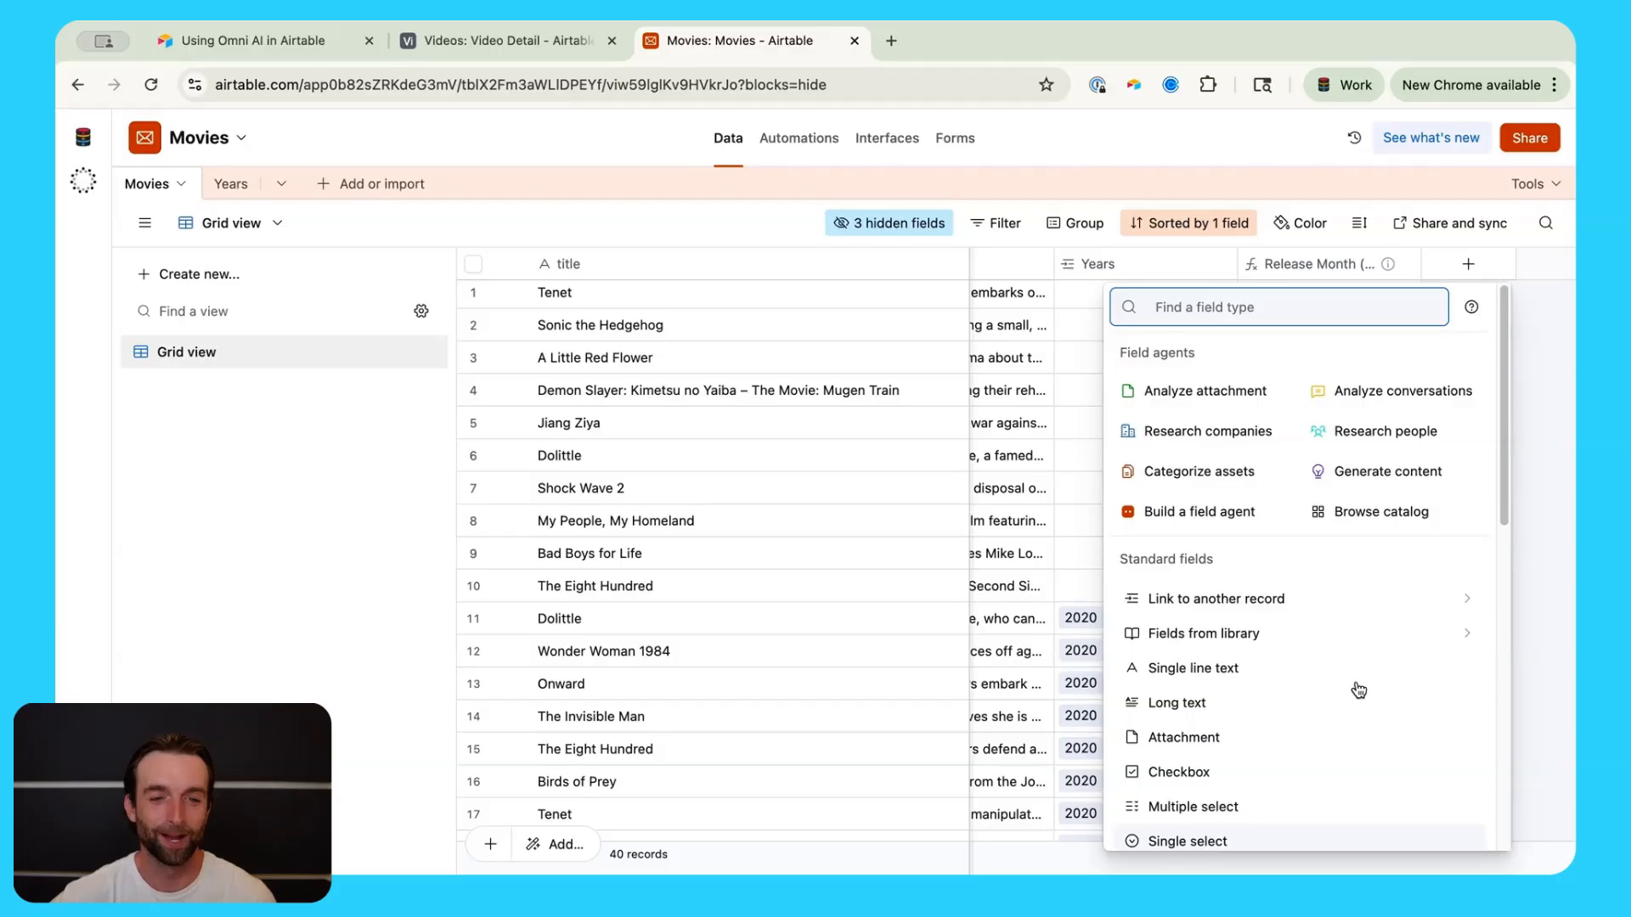
{"action": "scroll", "coordinate": [1362, 666], "scroll_direction": "down", "scroll_amount": 3}
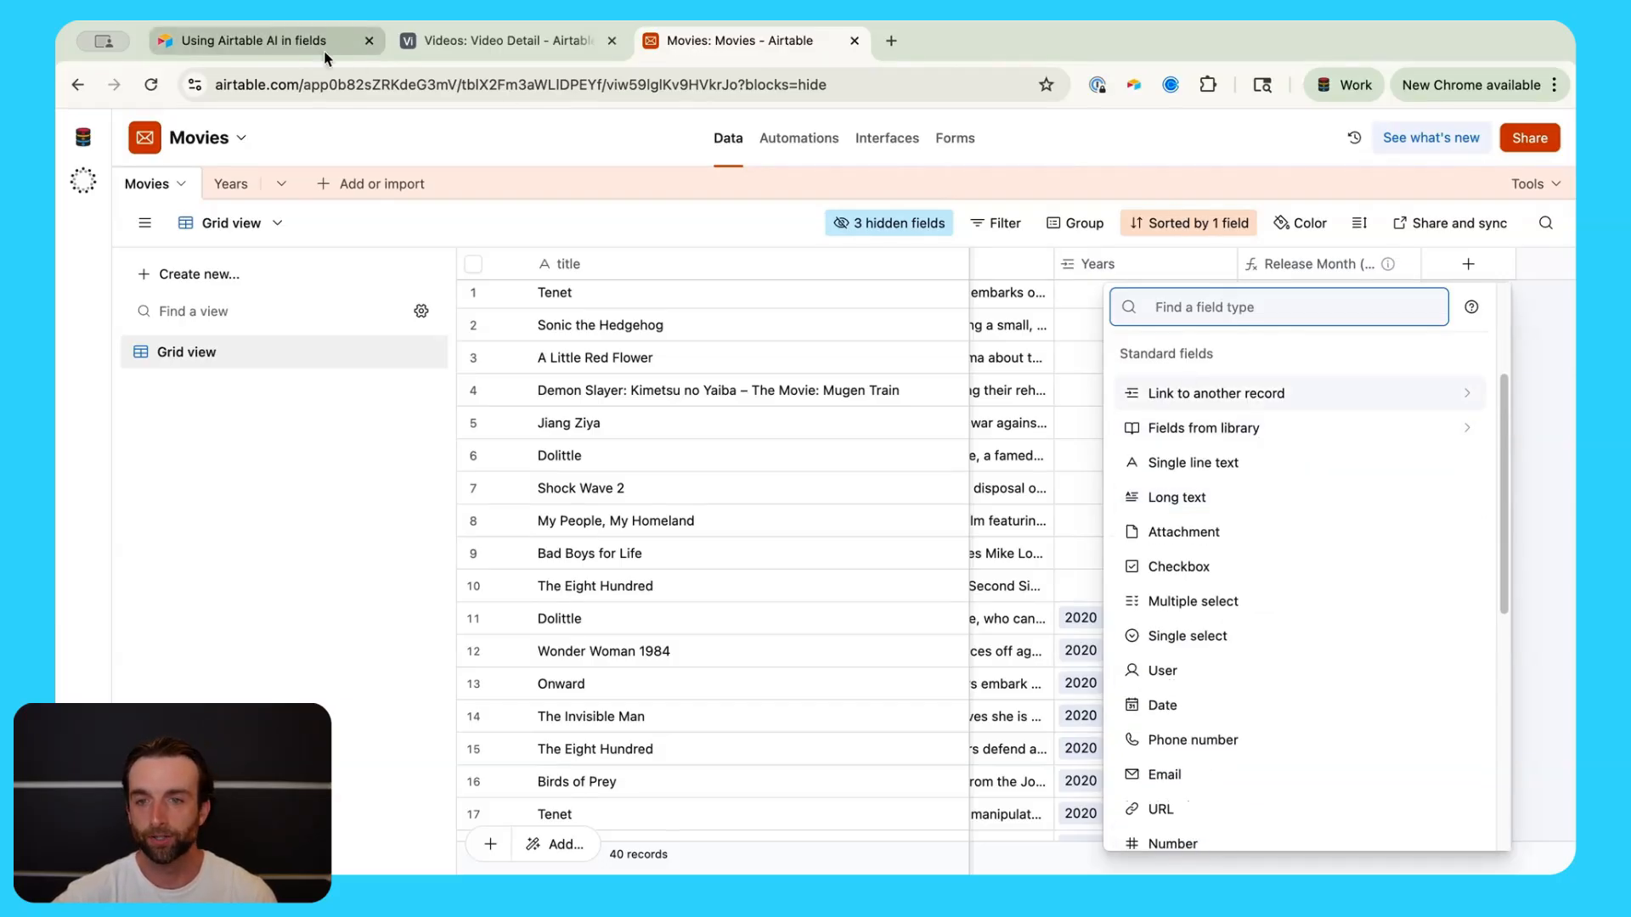
{"action": "left_click", "coordinate": [287, 44]}
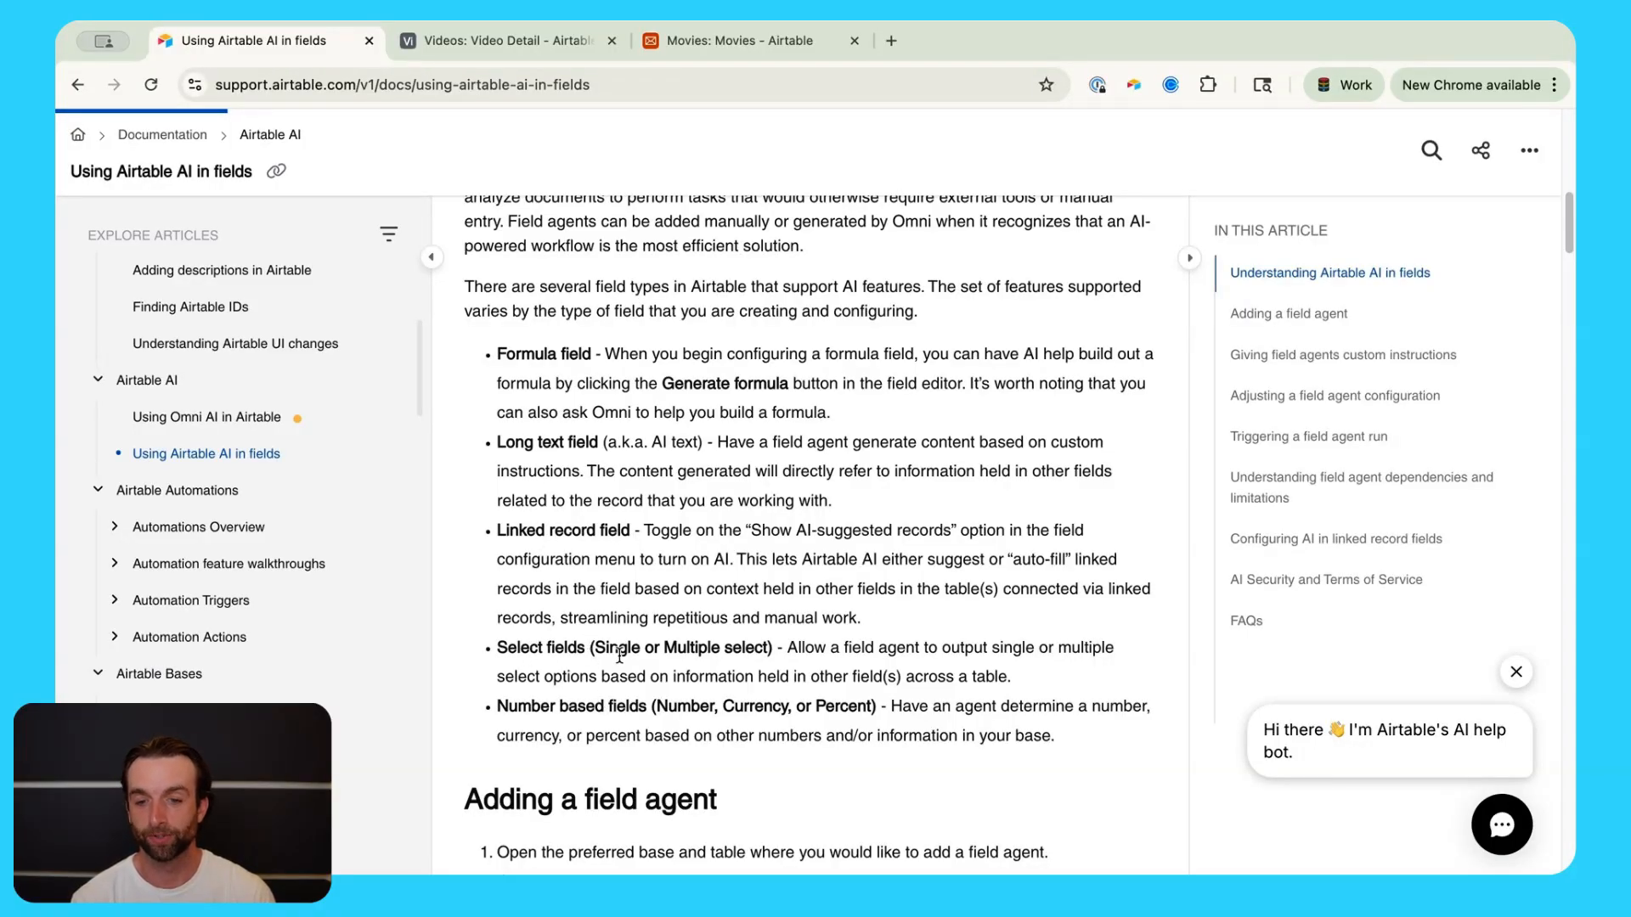
{"action": "scroll", "coordinate": [619, 656], "scroll_direction": "down", "scroll_amount": 1}
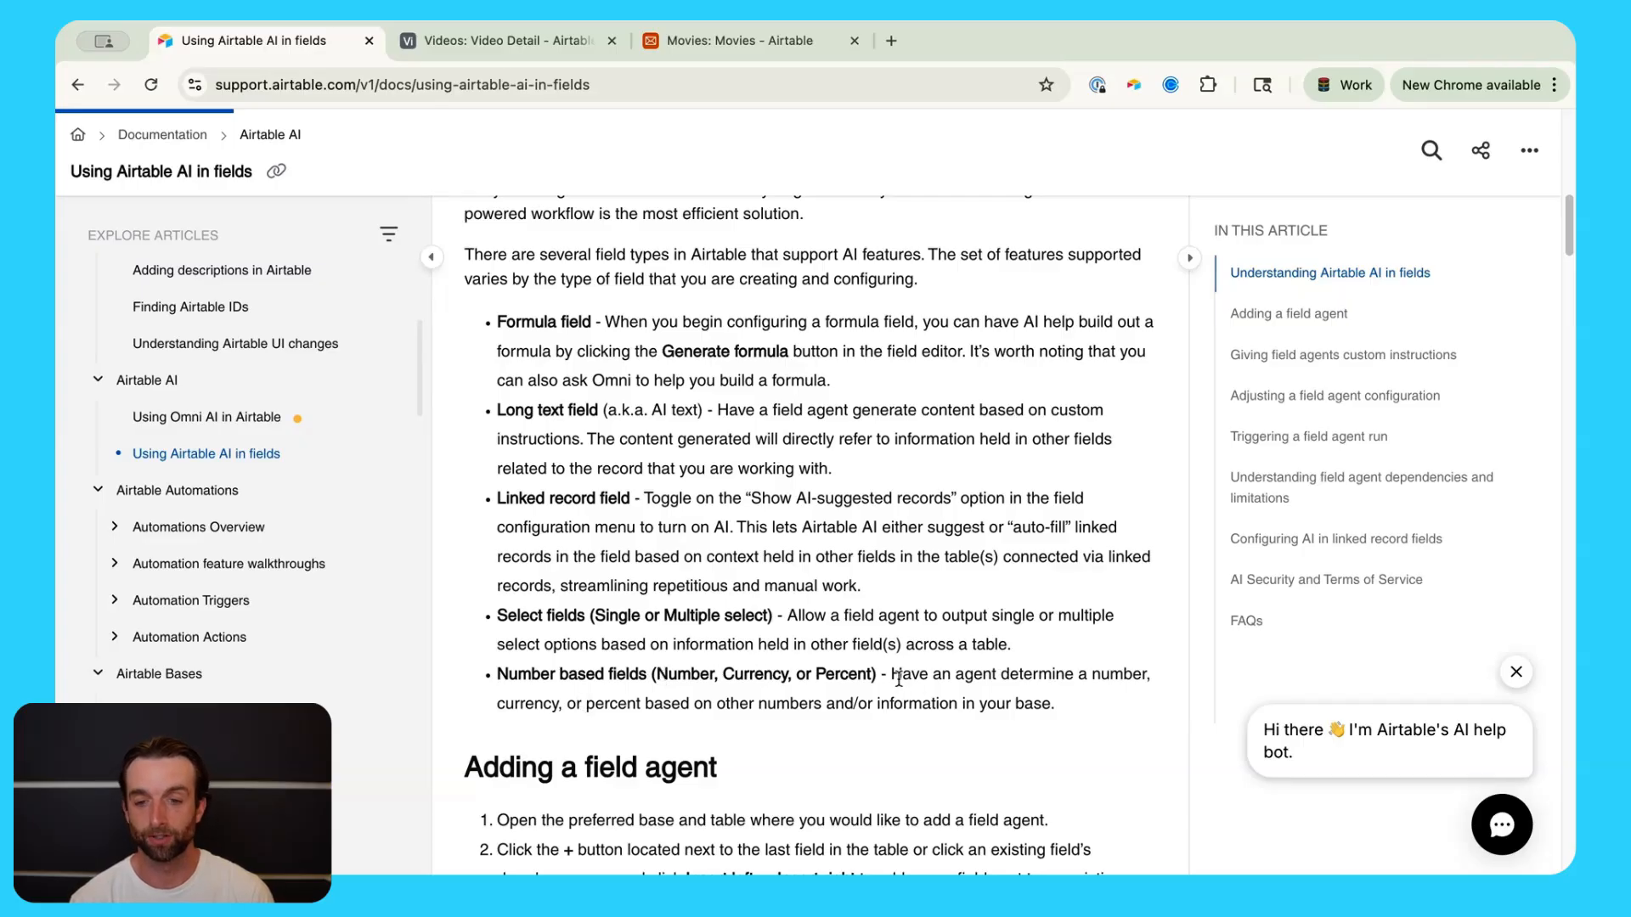
{"action": "scroll", "coordinate": [898, 679], "scroll_direction": "up", "scroll_amount": 1}
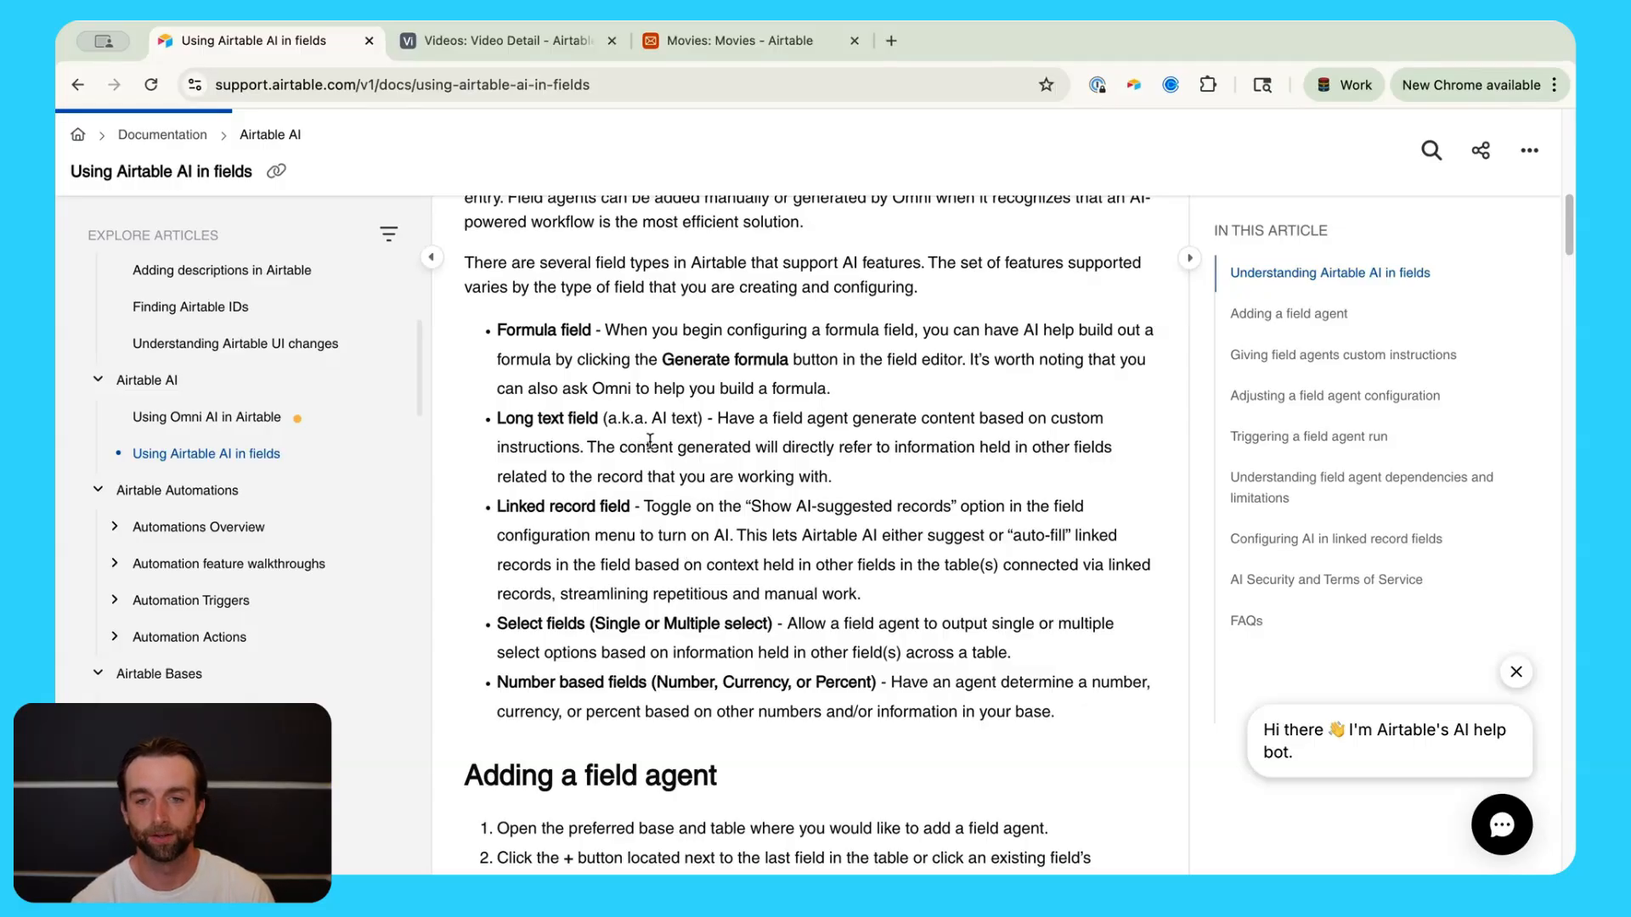
{"action": "scroll", "coordinate": [704, 496], "scroll_direction": "up", "scroll_amount": 1}
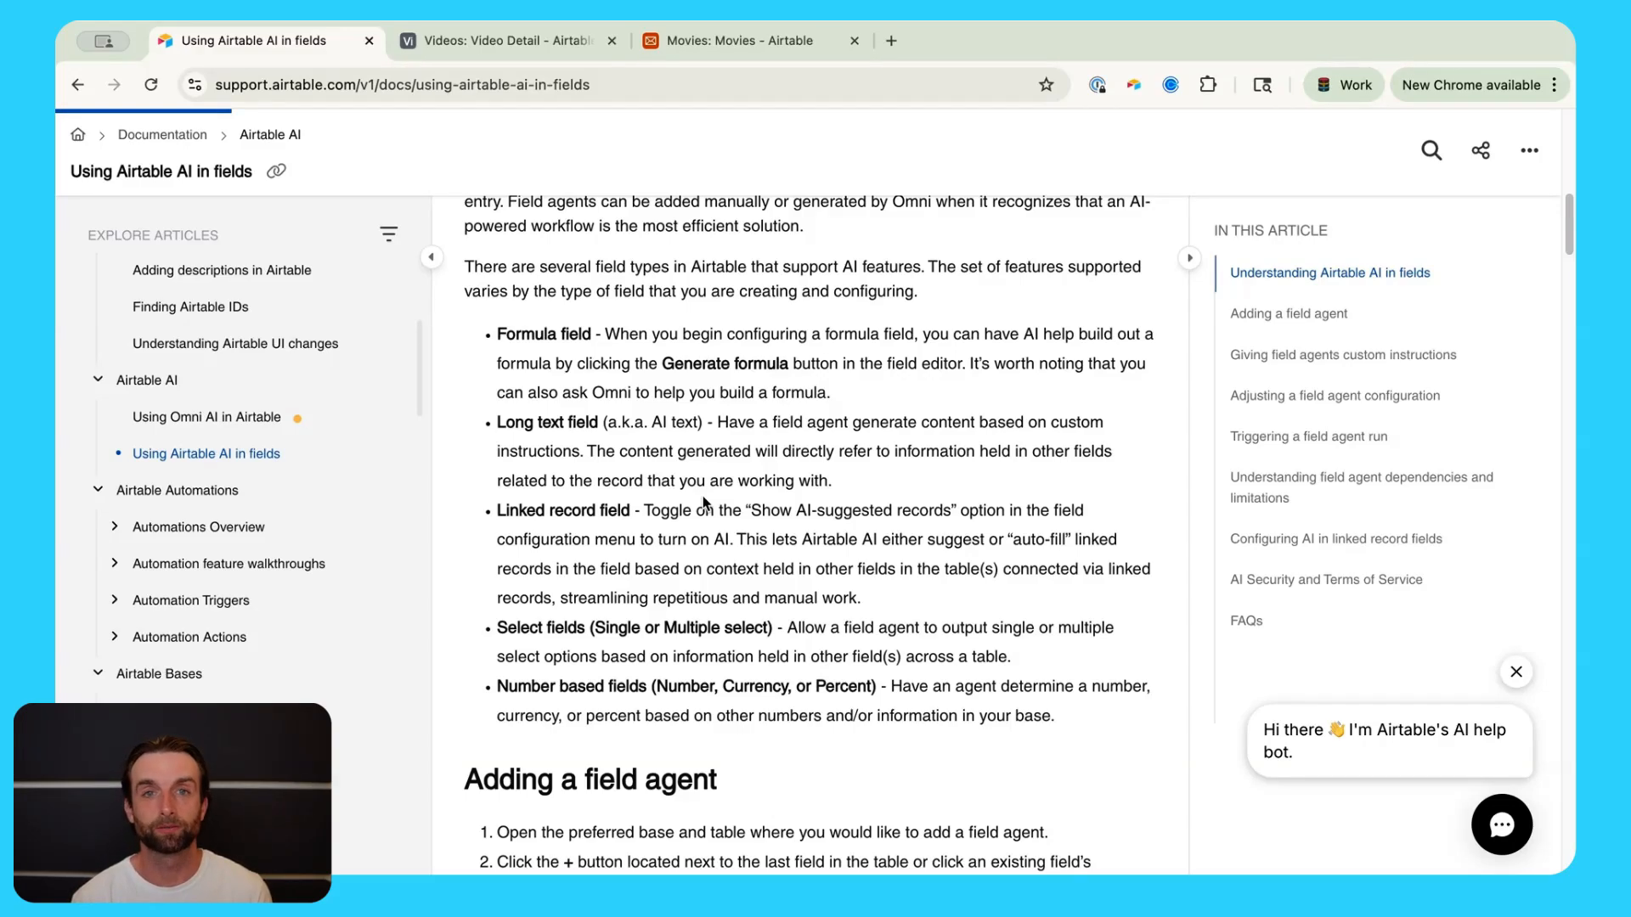
{"action": "left_click", "coordinate": [732, 51]}
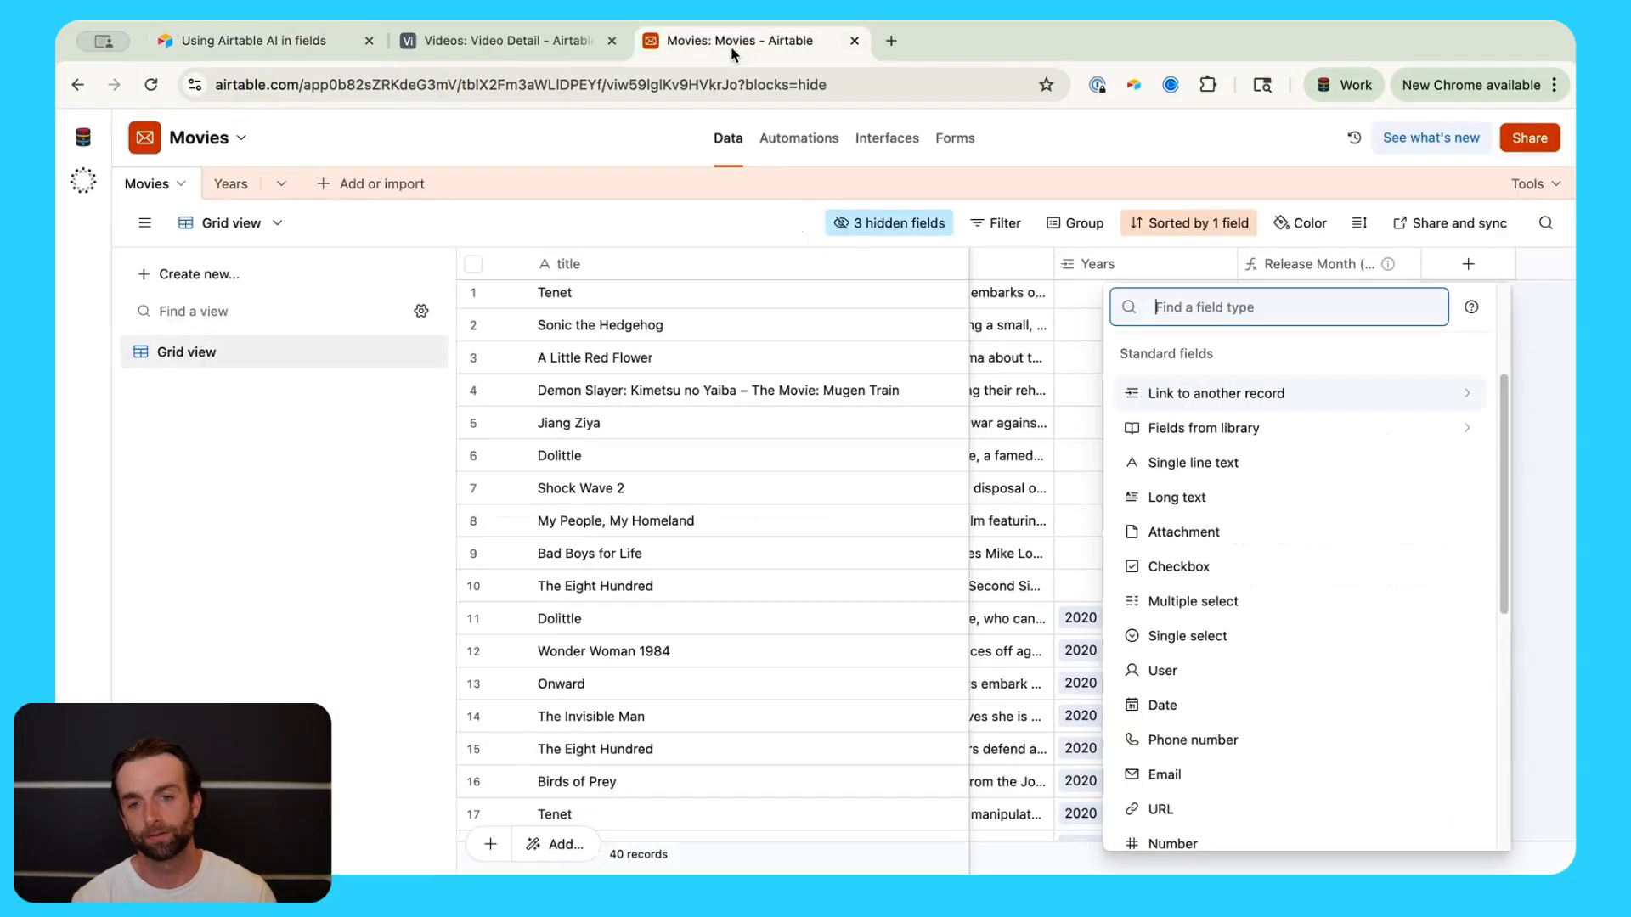
Step: Close the field-type list and widen the Movies column in the Years table
{"action": "key", "text": "Escape"}
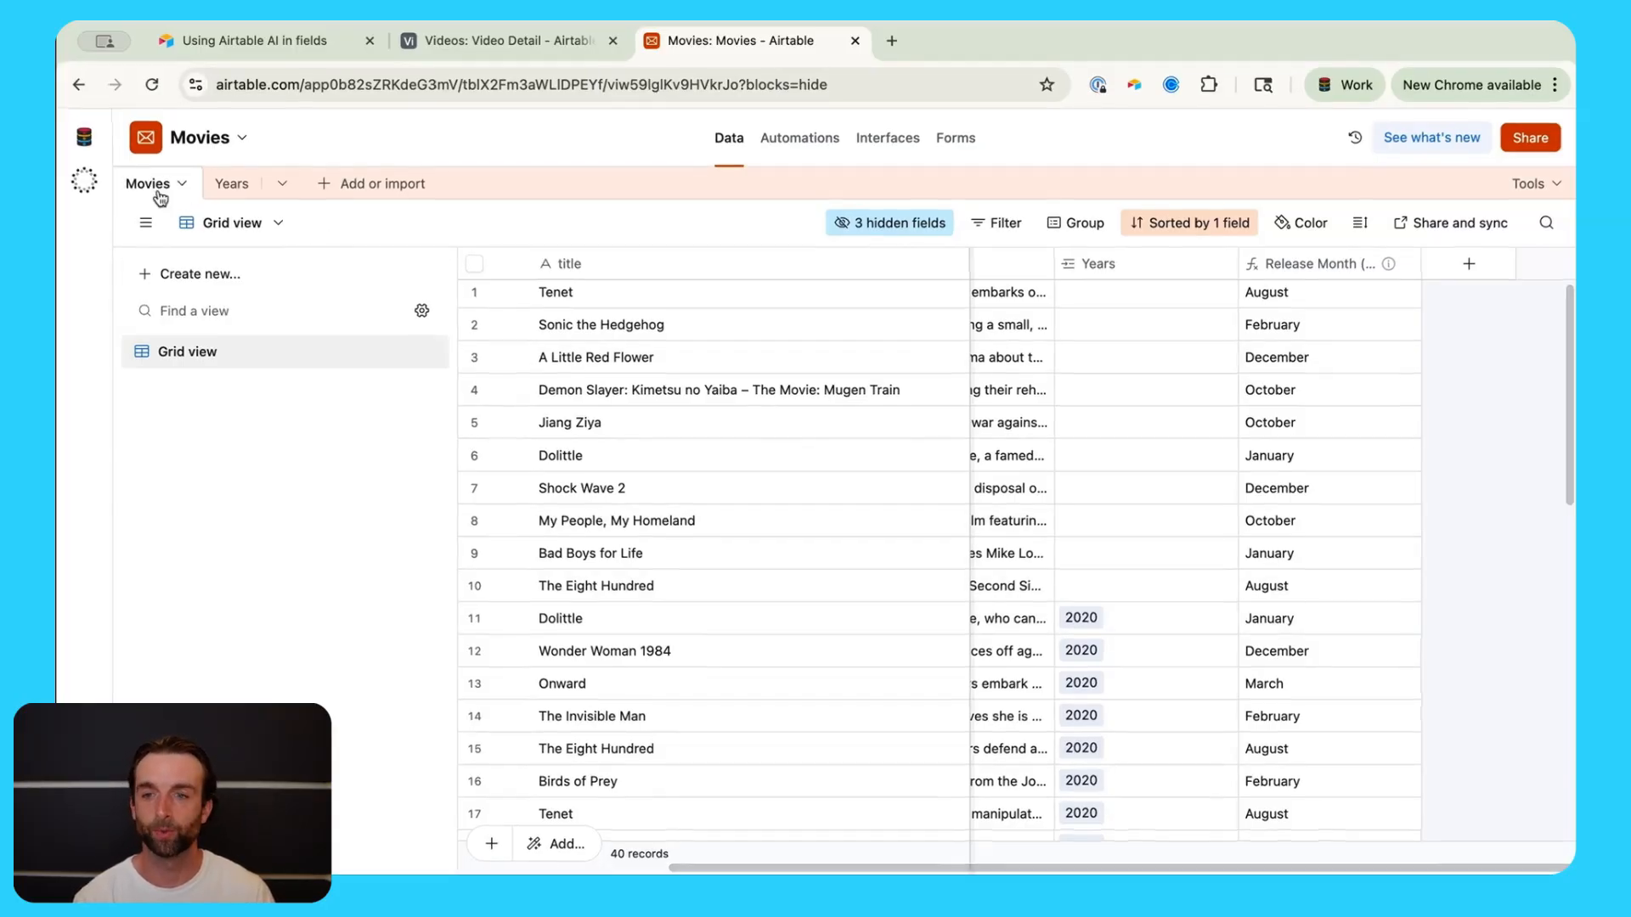
{"action": "scroll", "coordinate": [900, 595], "scroll_direction": "down", "scroll_amount": 1}
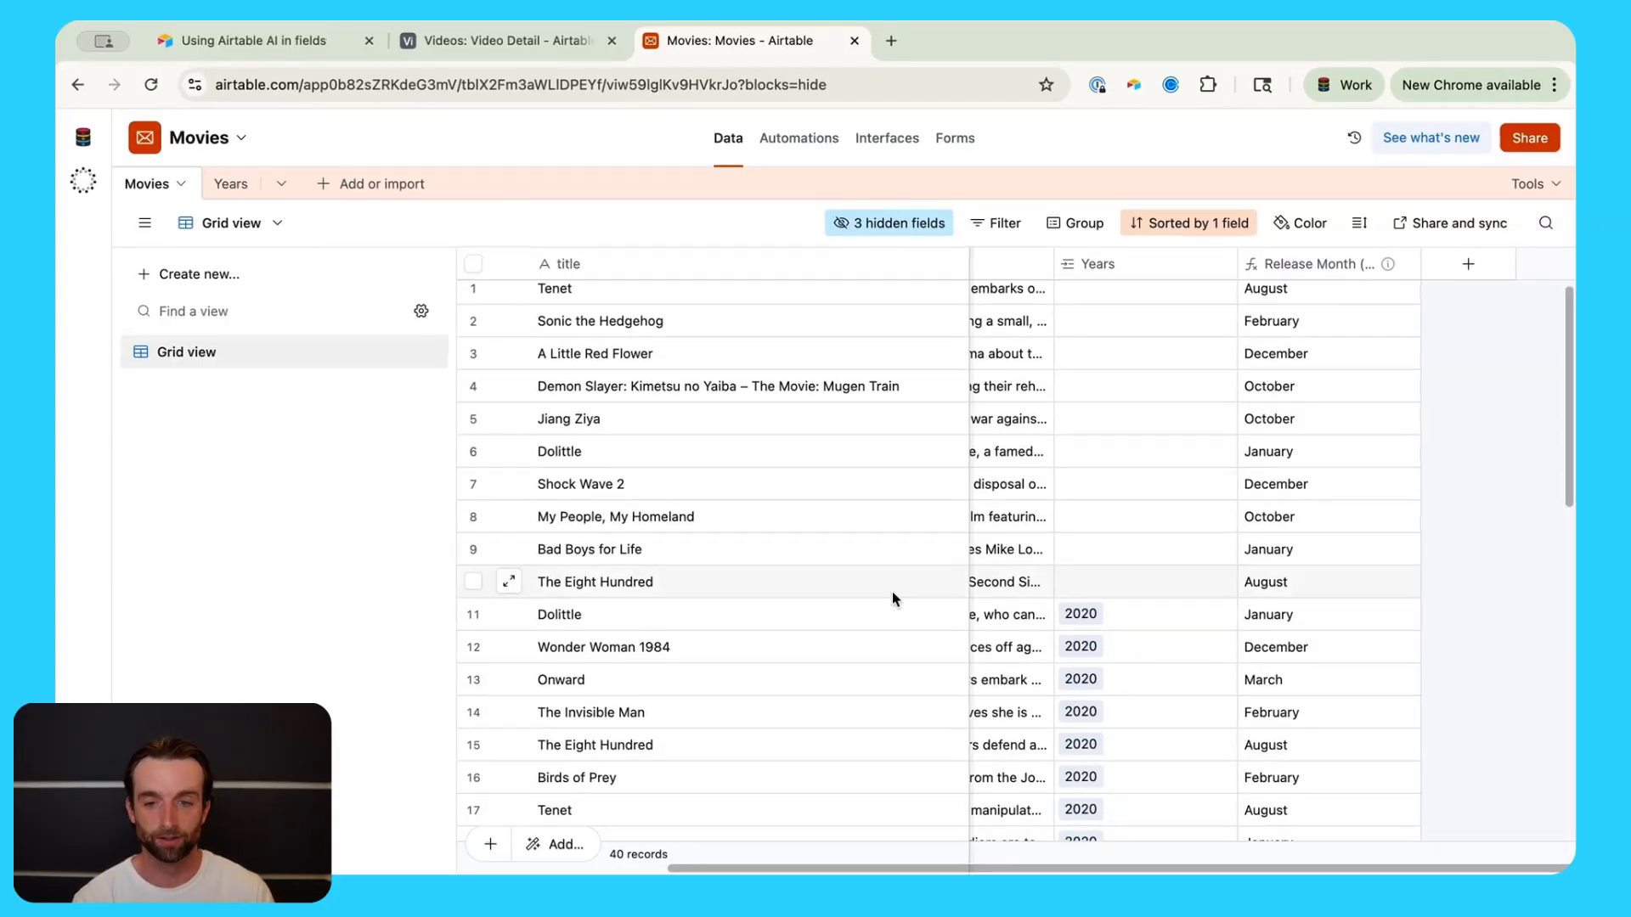
{"action": "left_click", "coordinate": [841, 620]}
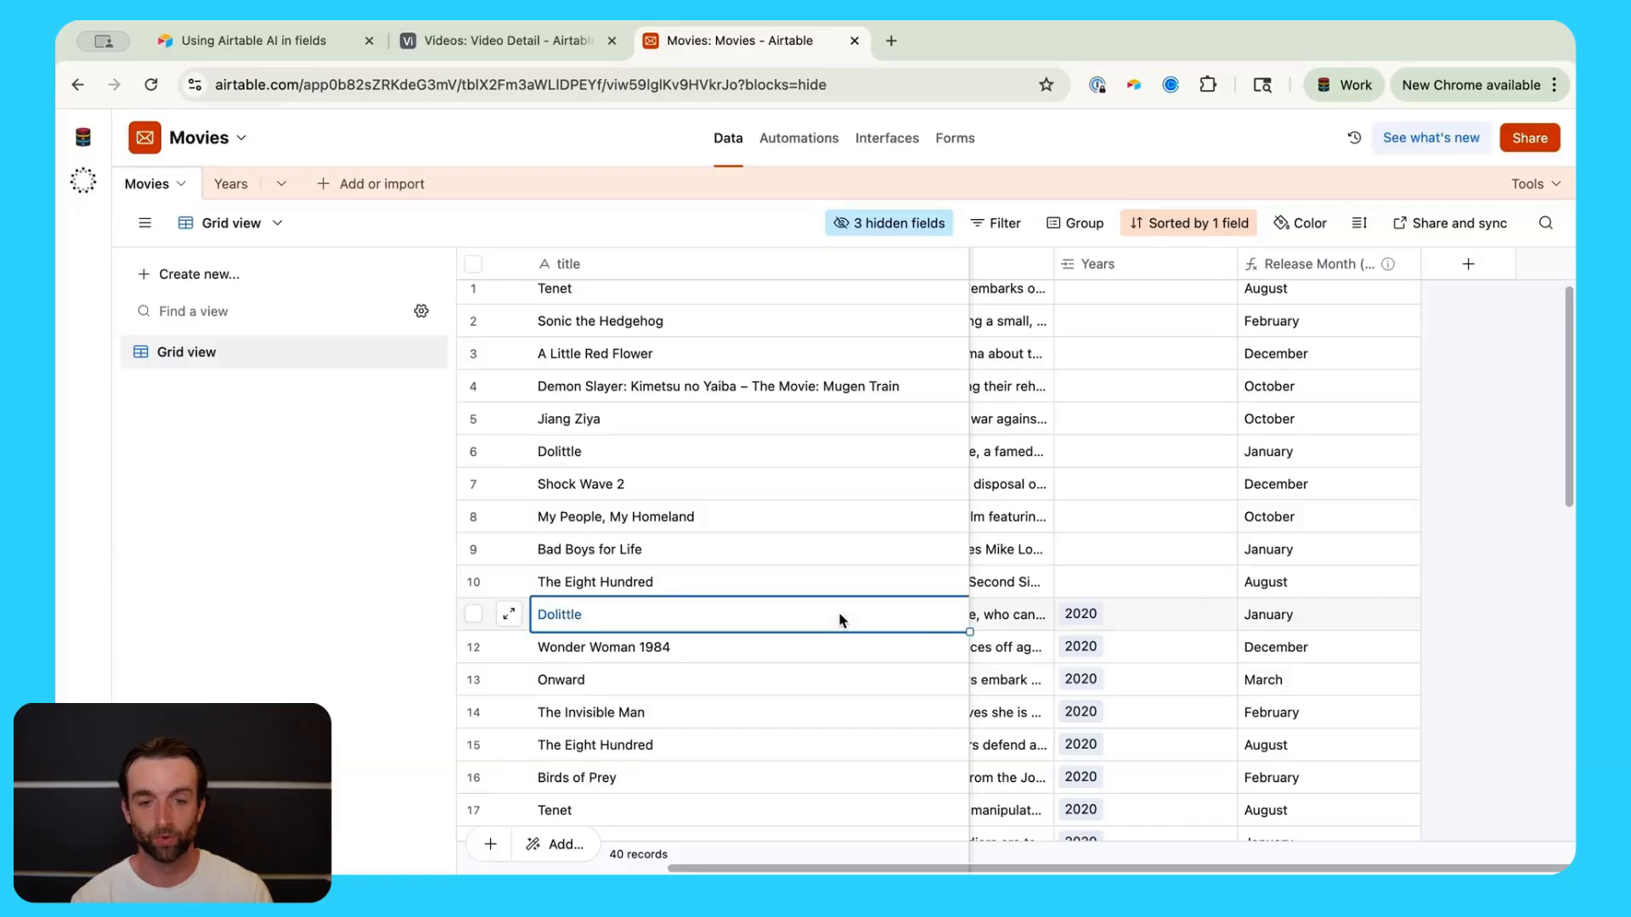
{"action": "left_click", "coordinate": [1141, 614]}
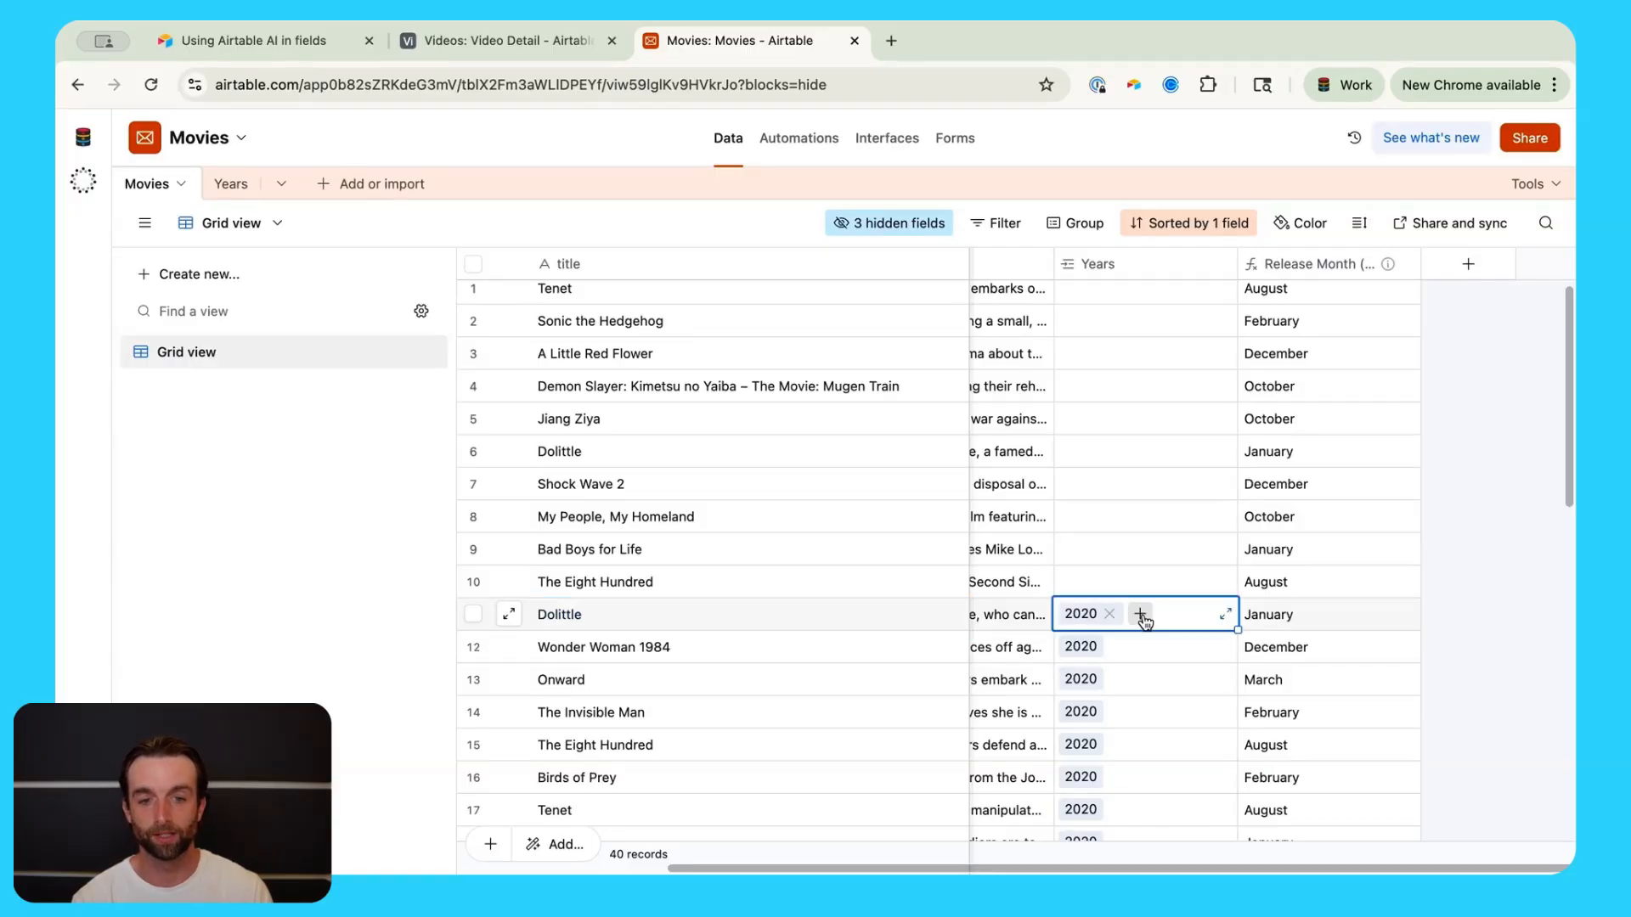
{"action": "left_click", "coordinate": [224, 191]}
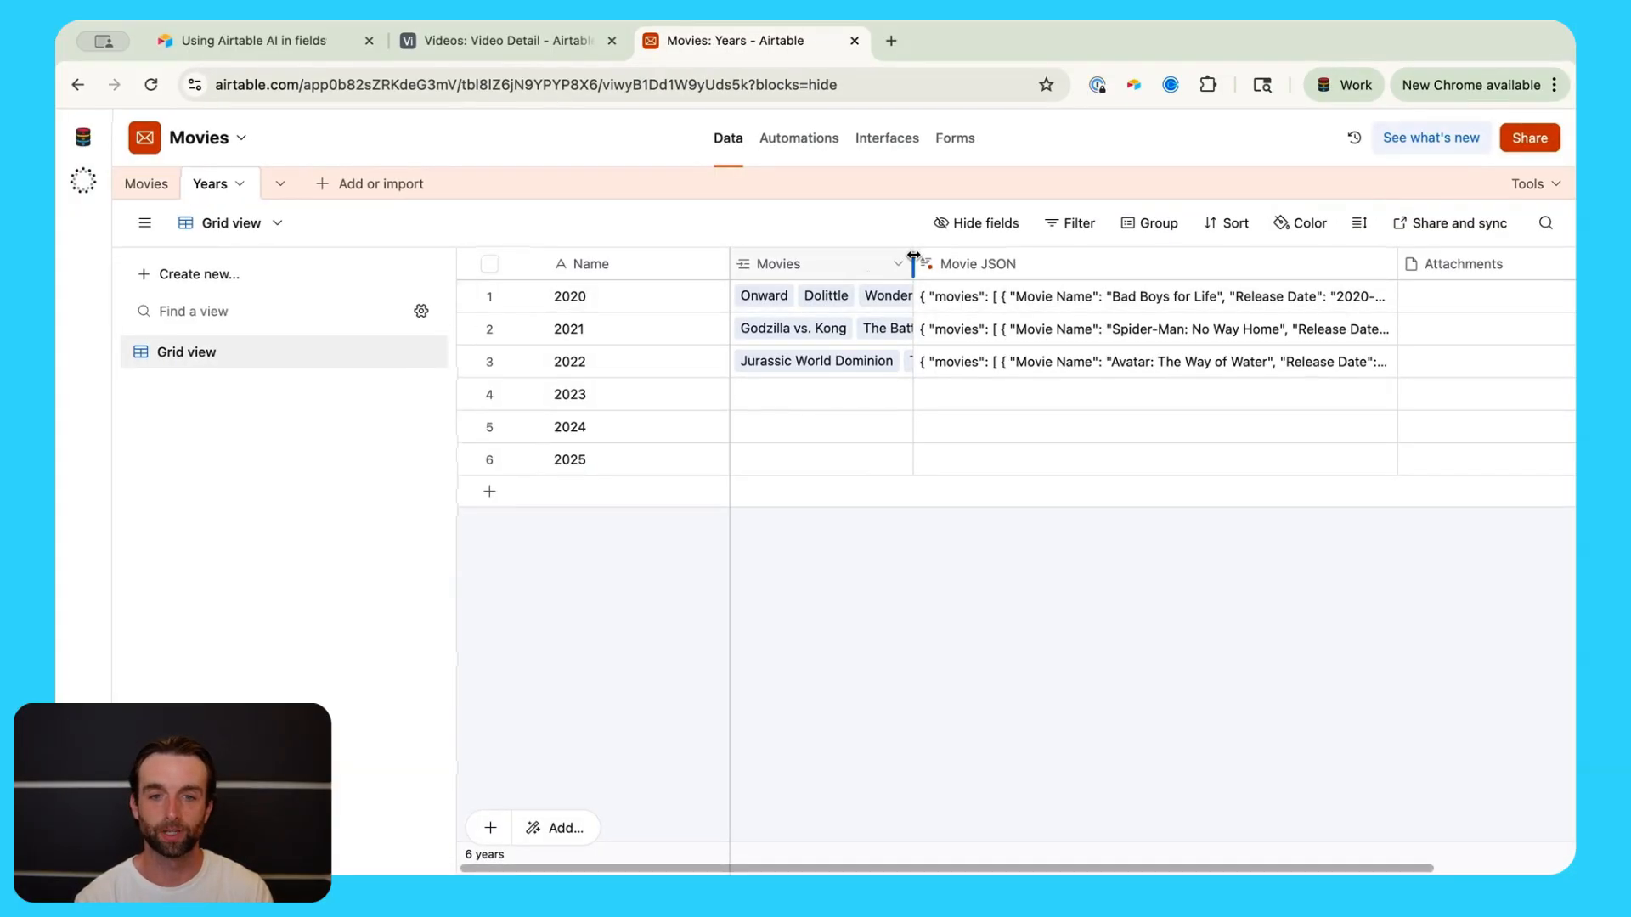
{"action": "left_click_drag", "start_coordinate": [914, 255], "coordinate": [1017, 255]}
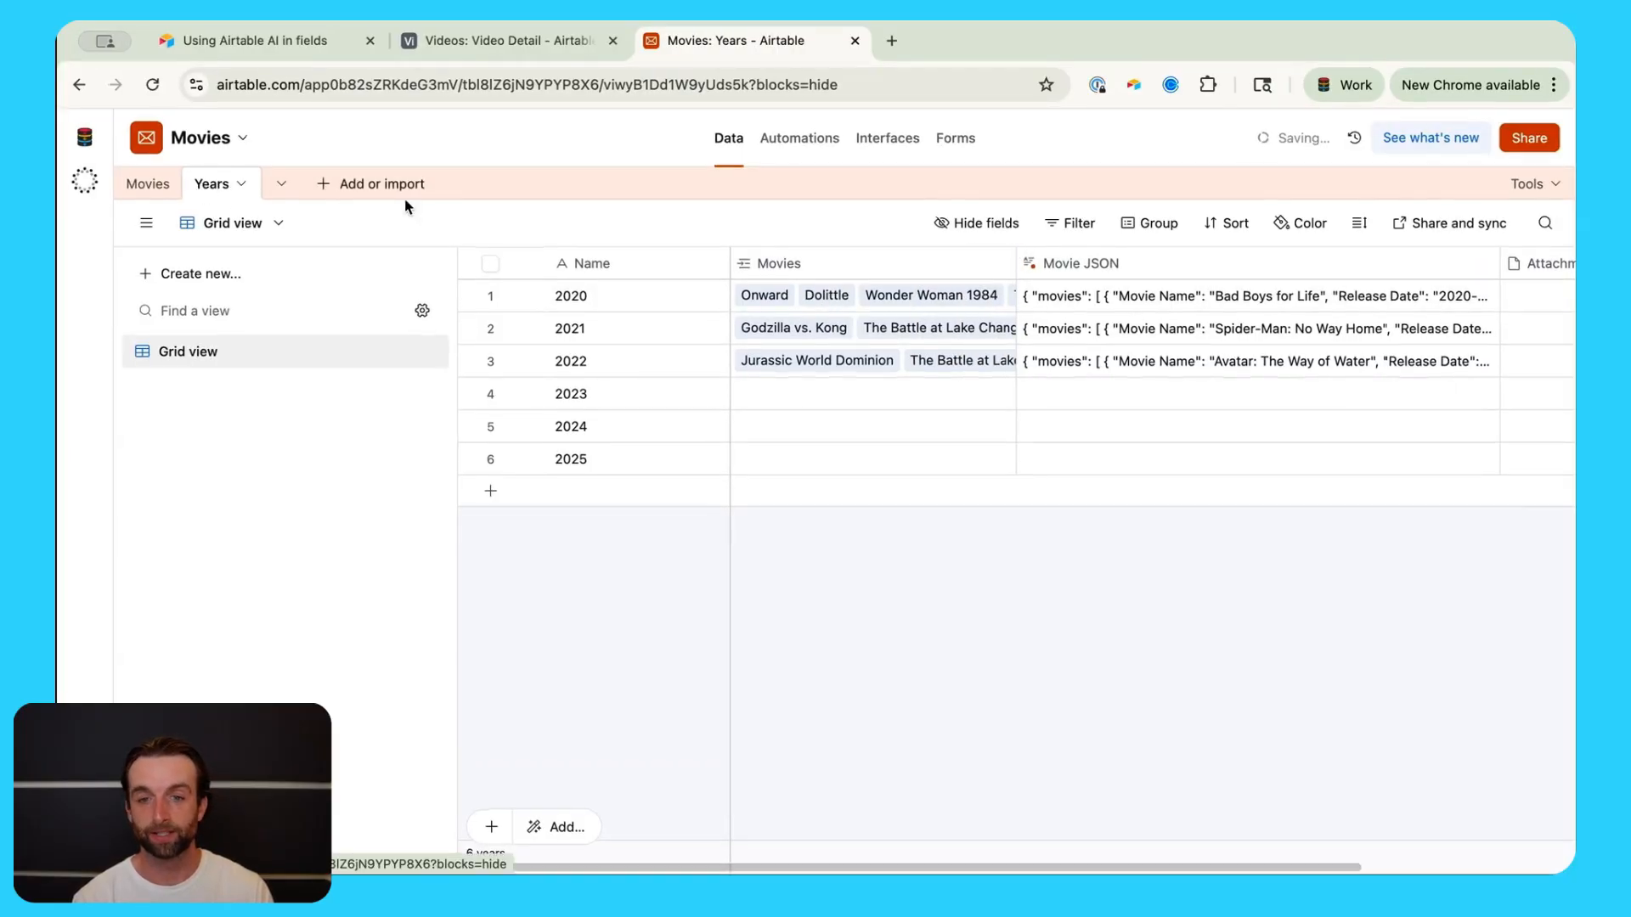
{"action": "left_click", "coordinate": [147, 183]}
Step: Remove the 2020 link from the second Dolittle movie's Years cell
{"action": "left_click", "coordinate": [1144, 616]}
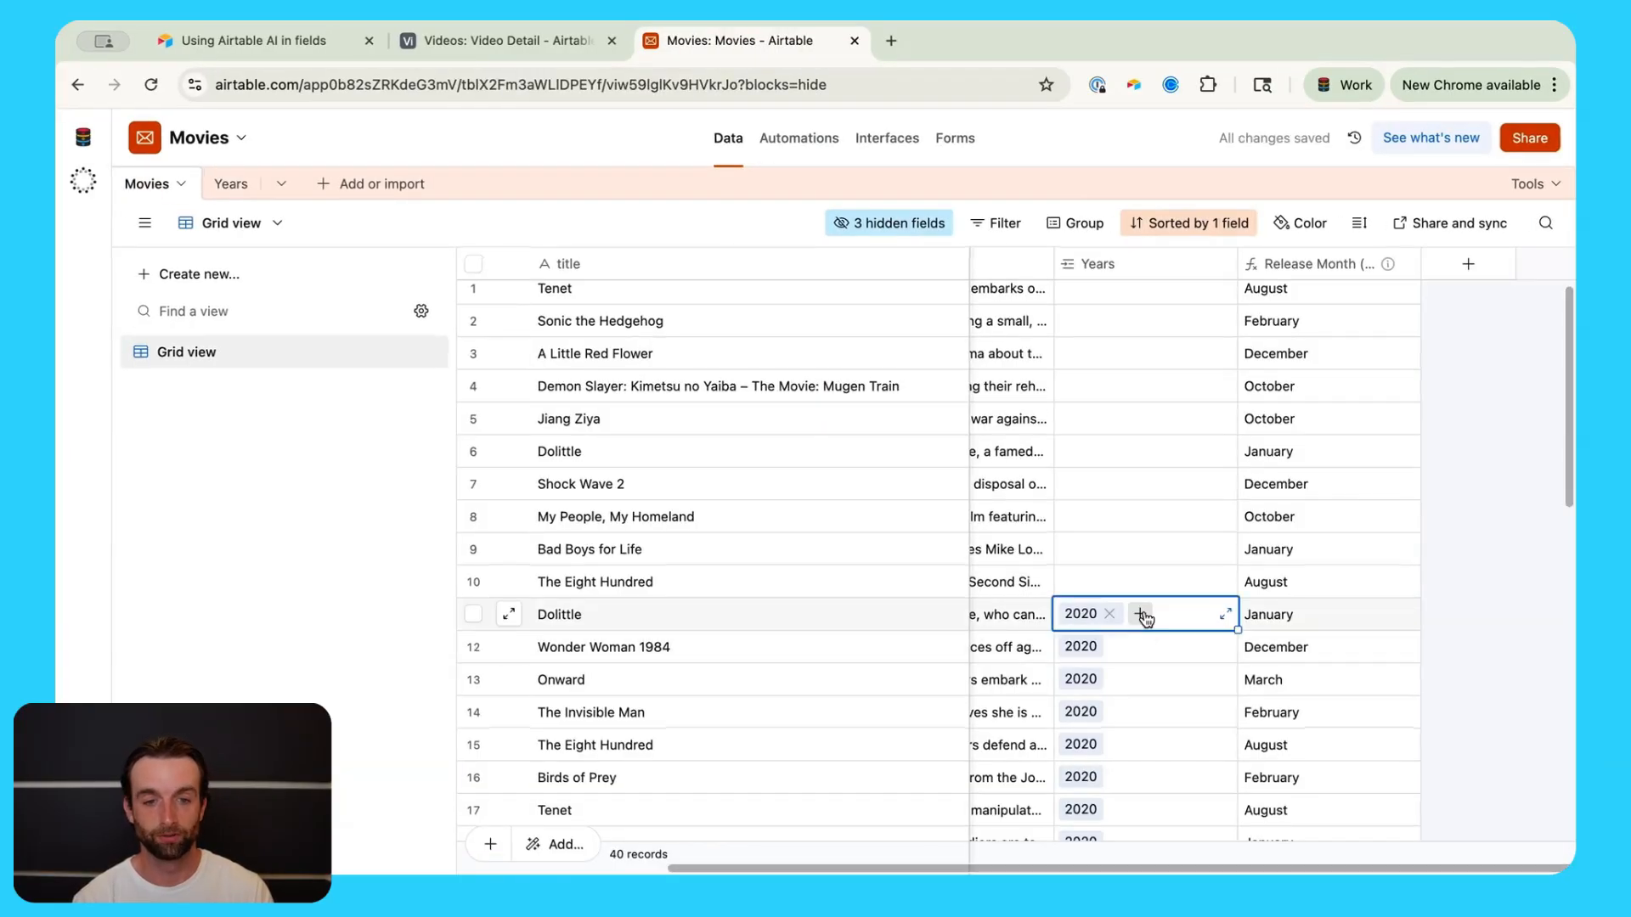
{"action": "left_click", "coordinate": [1109, 613]}
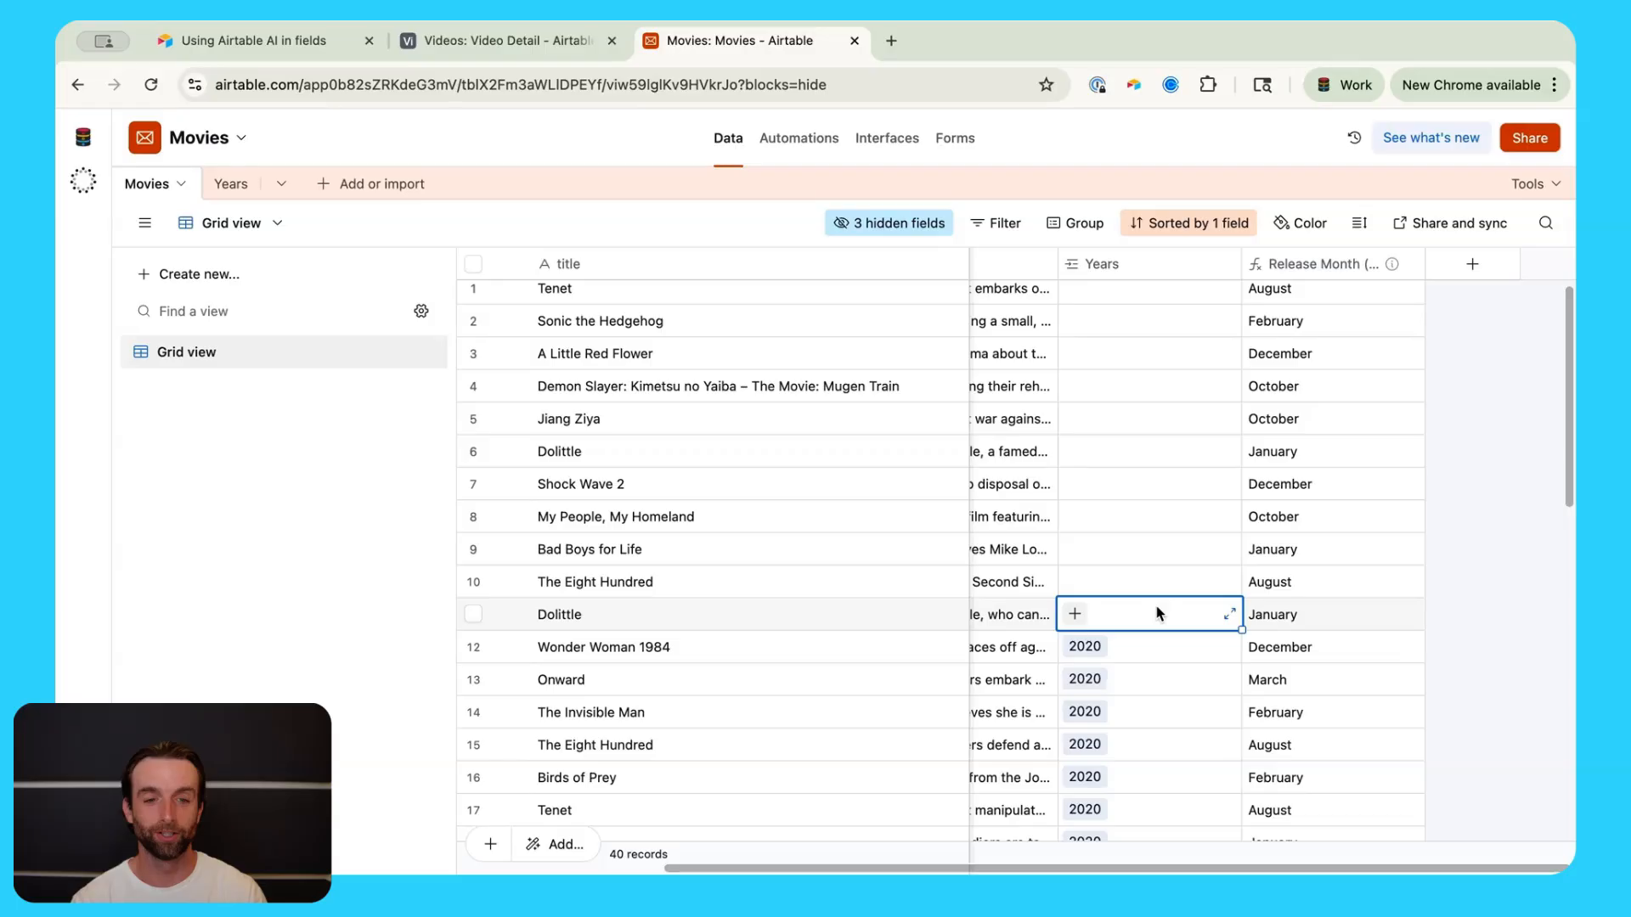
{"action": "scroll", "coordinate": [1156, 612], "scroll_direction": "left", "scroll_amount": 3}
{"action": "scroll", "coordinate": [1157, 613], "scroll_direction": "right", "scroll_amount": 2}
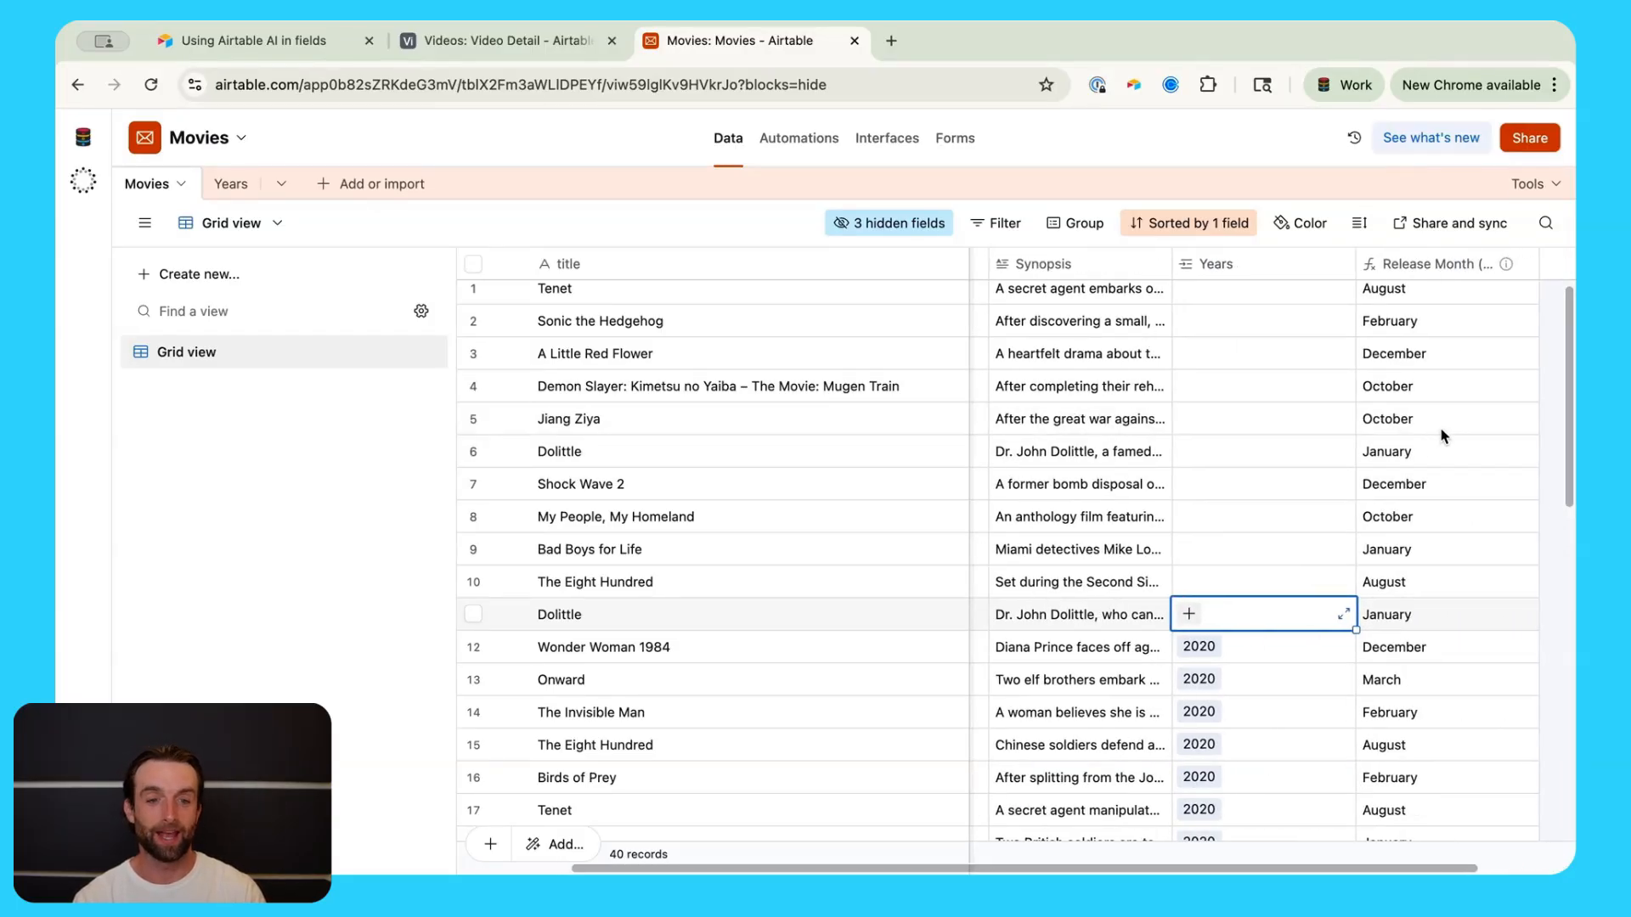
{"action": "scroll", "coordinate": [1401, 458], "scroll_direction": "right", "scroll_amount": 1}
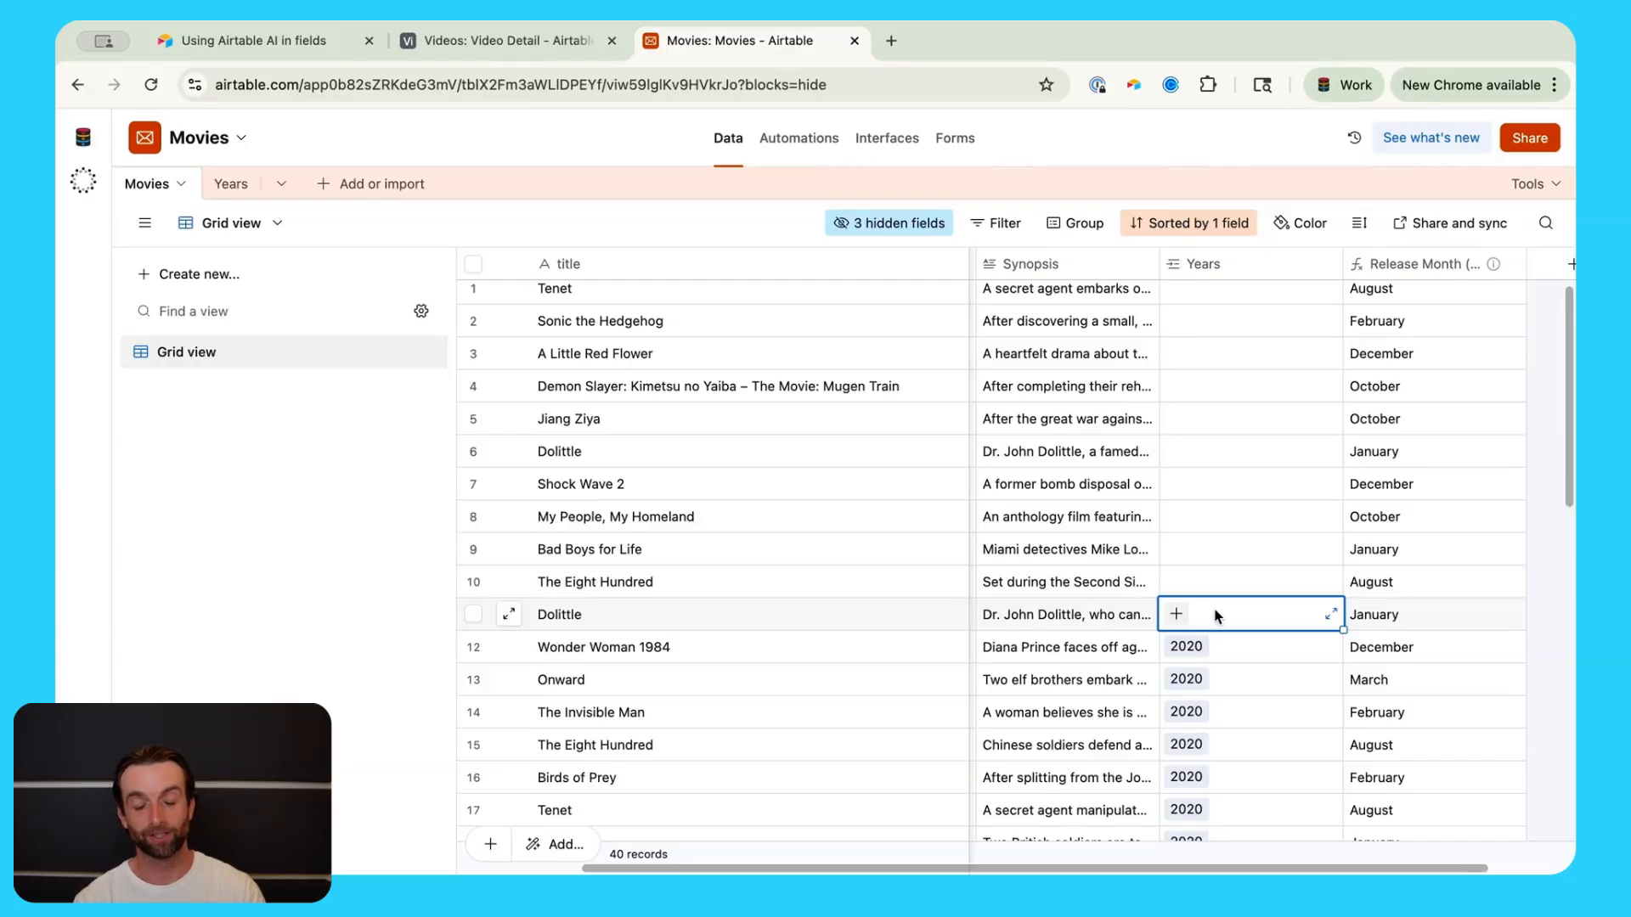
{"action": "scroll", "coordinate": [1211, 633], "scroll_direction": "right", "scroll_amount": 2}
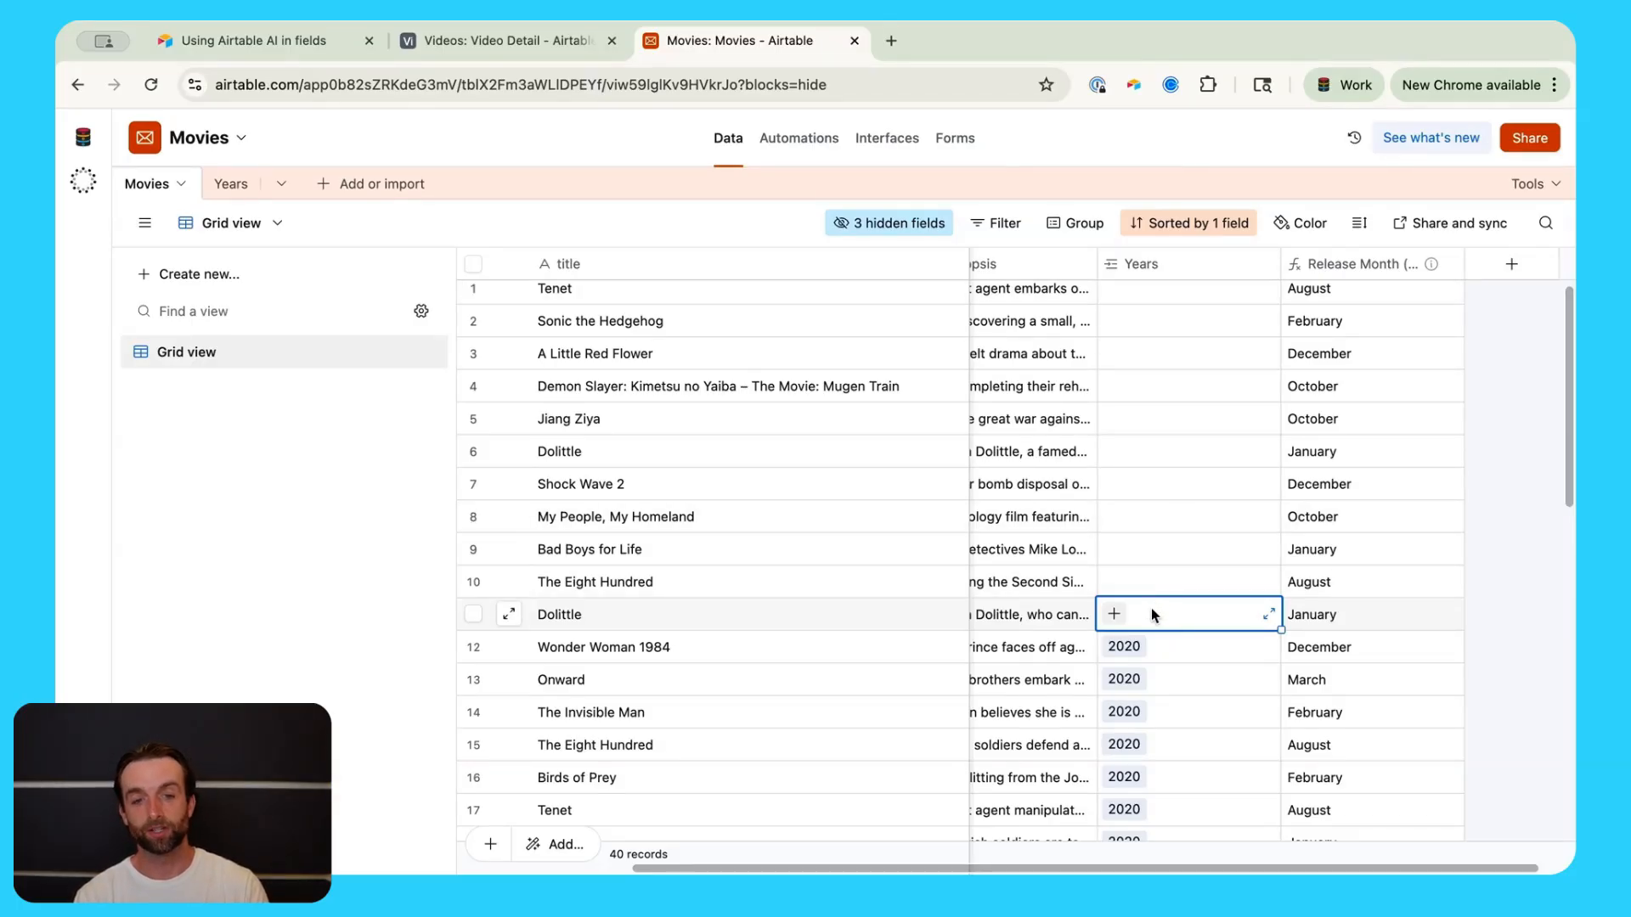
Step: Enable AI top matches on the Years link field, comparing Release Date with Name, and confirm
{"action": "double_click", "coordinate": [1200, 272]}
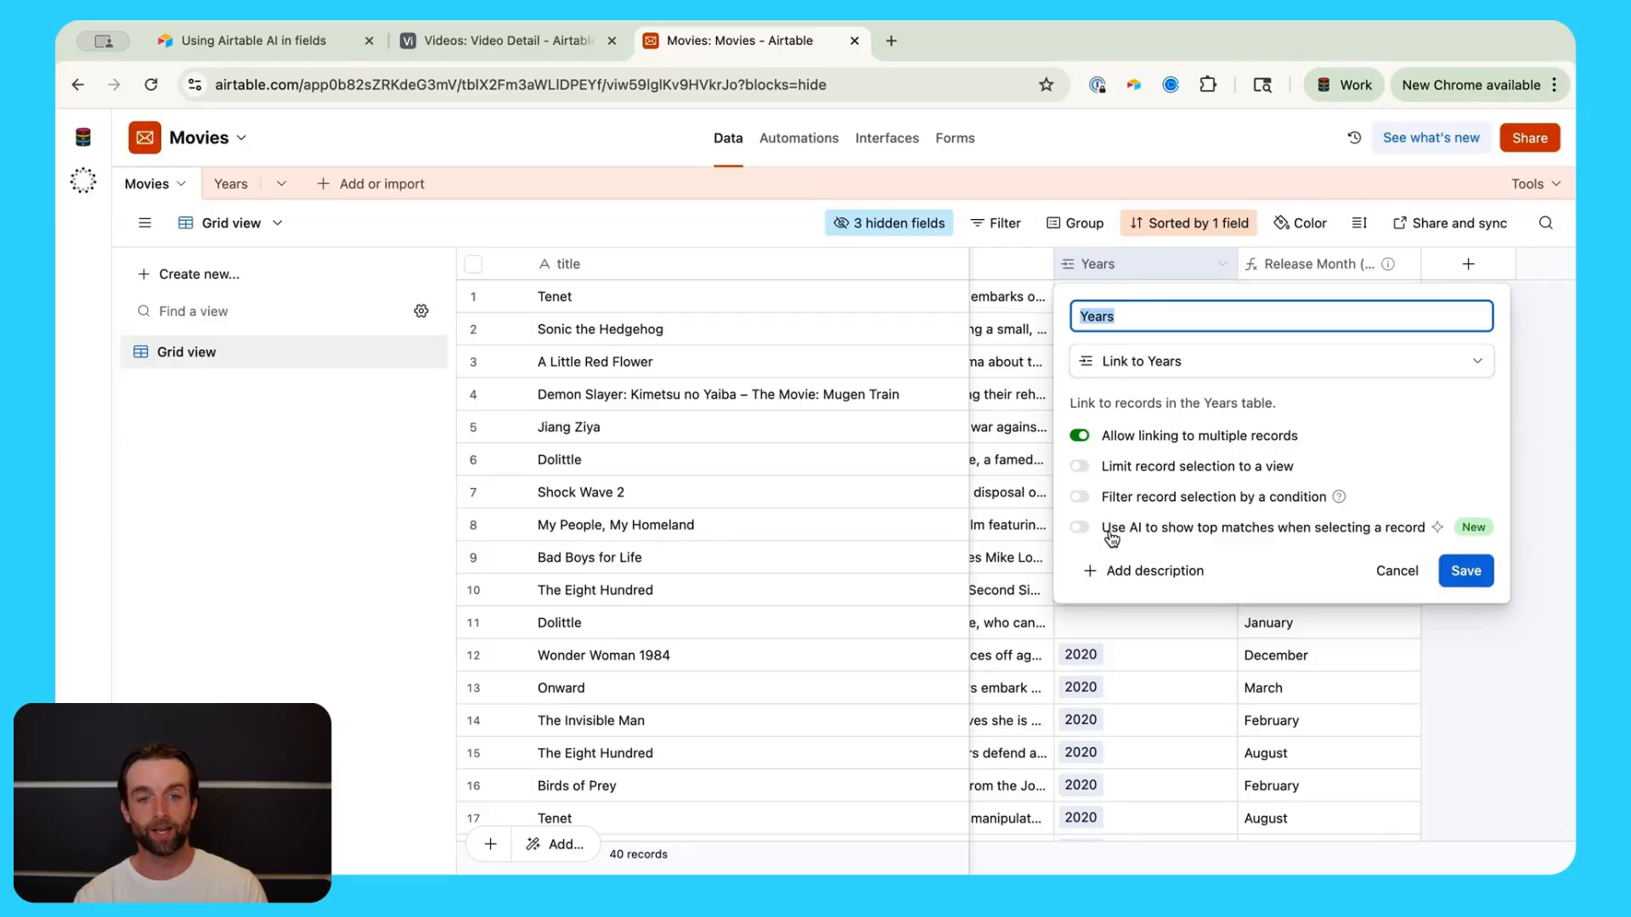
{"action": "left_click", "coordinate": [1276, 533]}
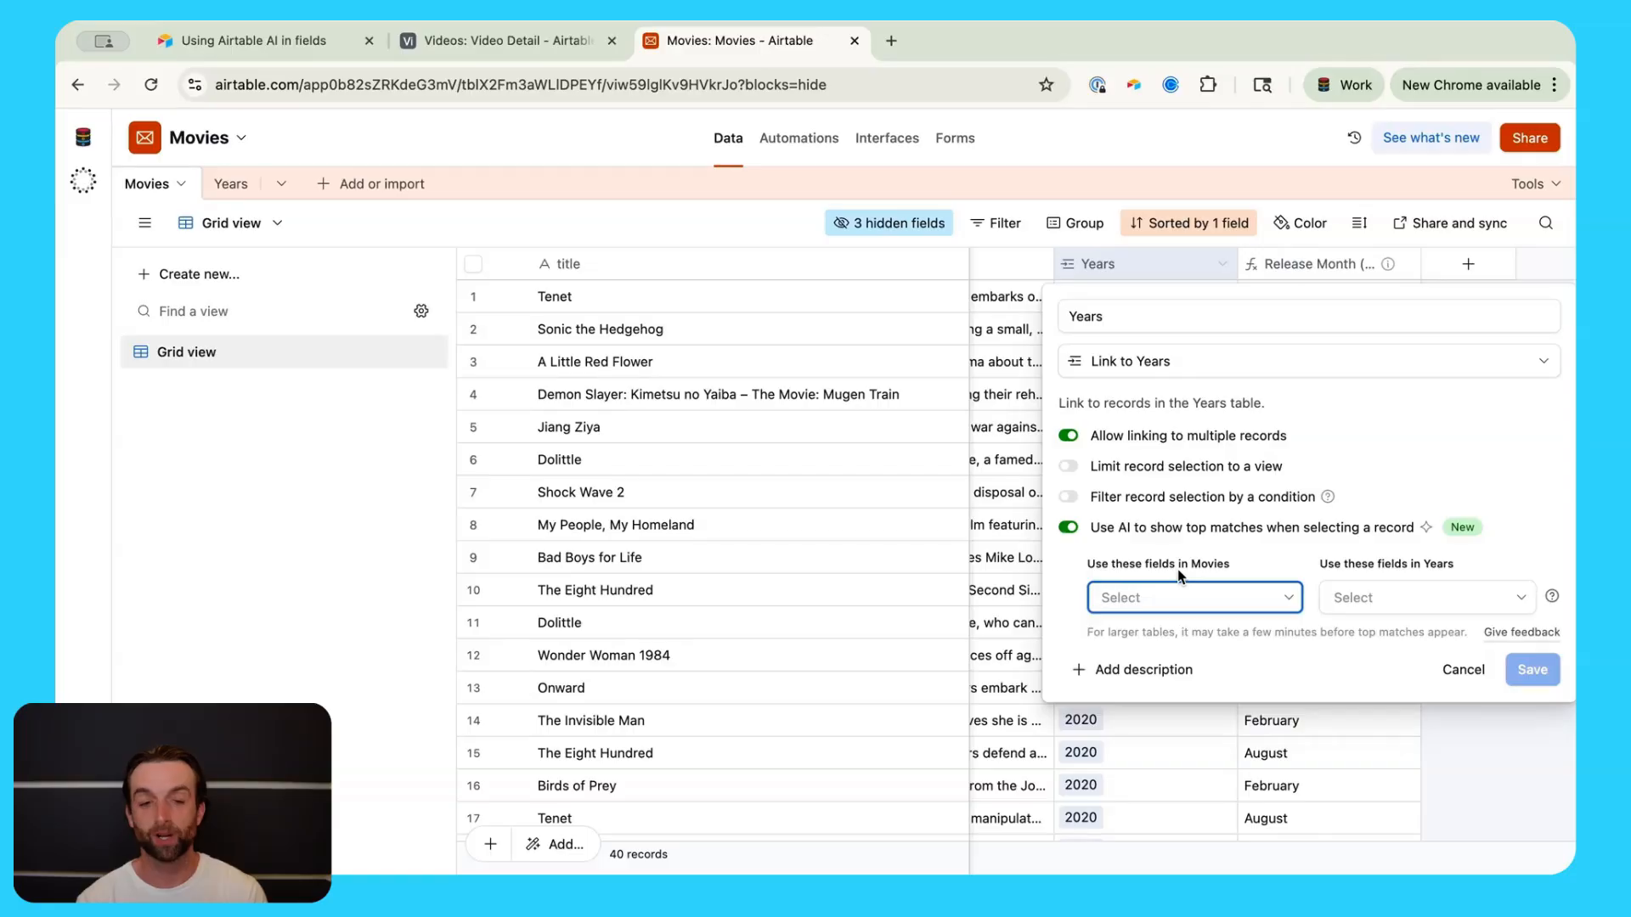
{"action": "left_click", "coordinate": [1144, 599]}
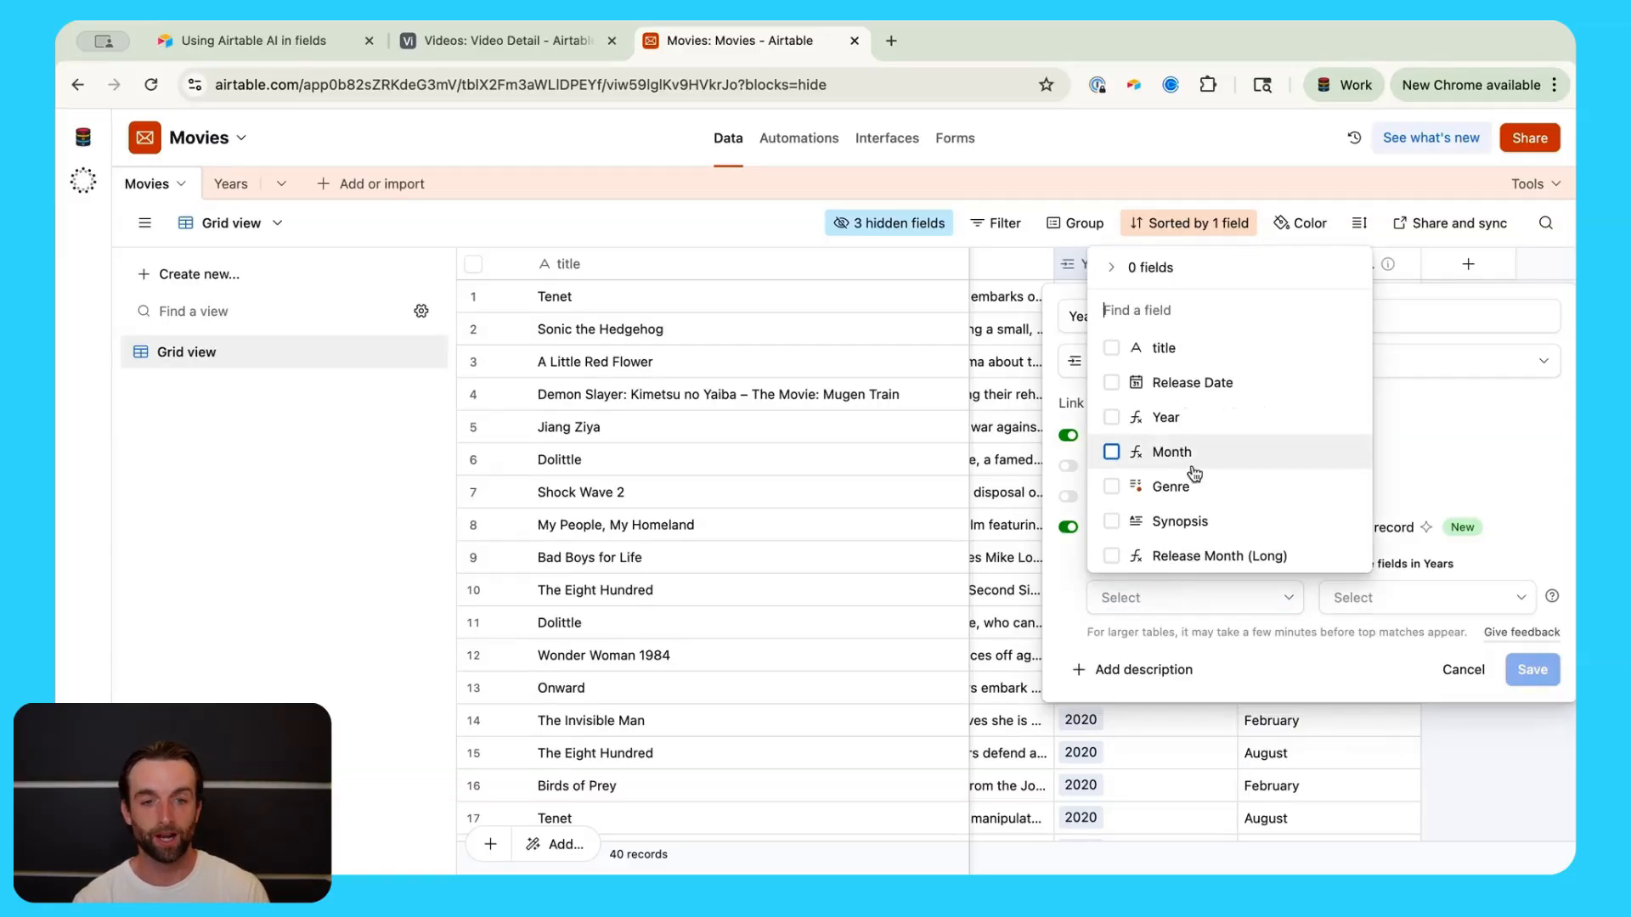
{"action": "left_click", "coordinate": [1172, 382]}
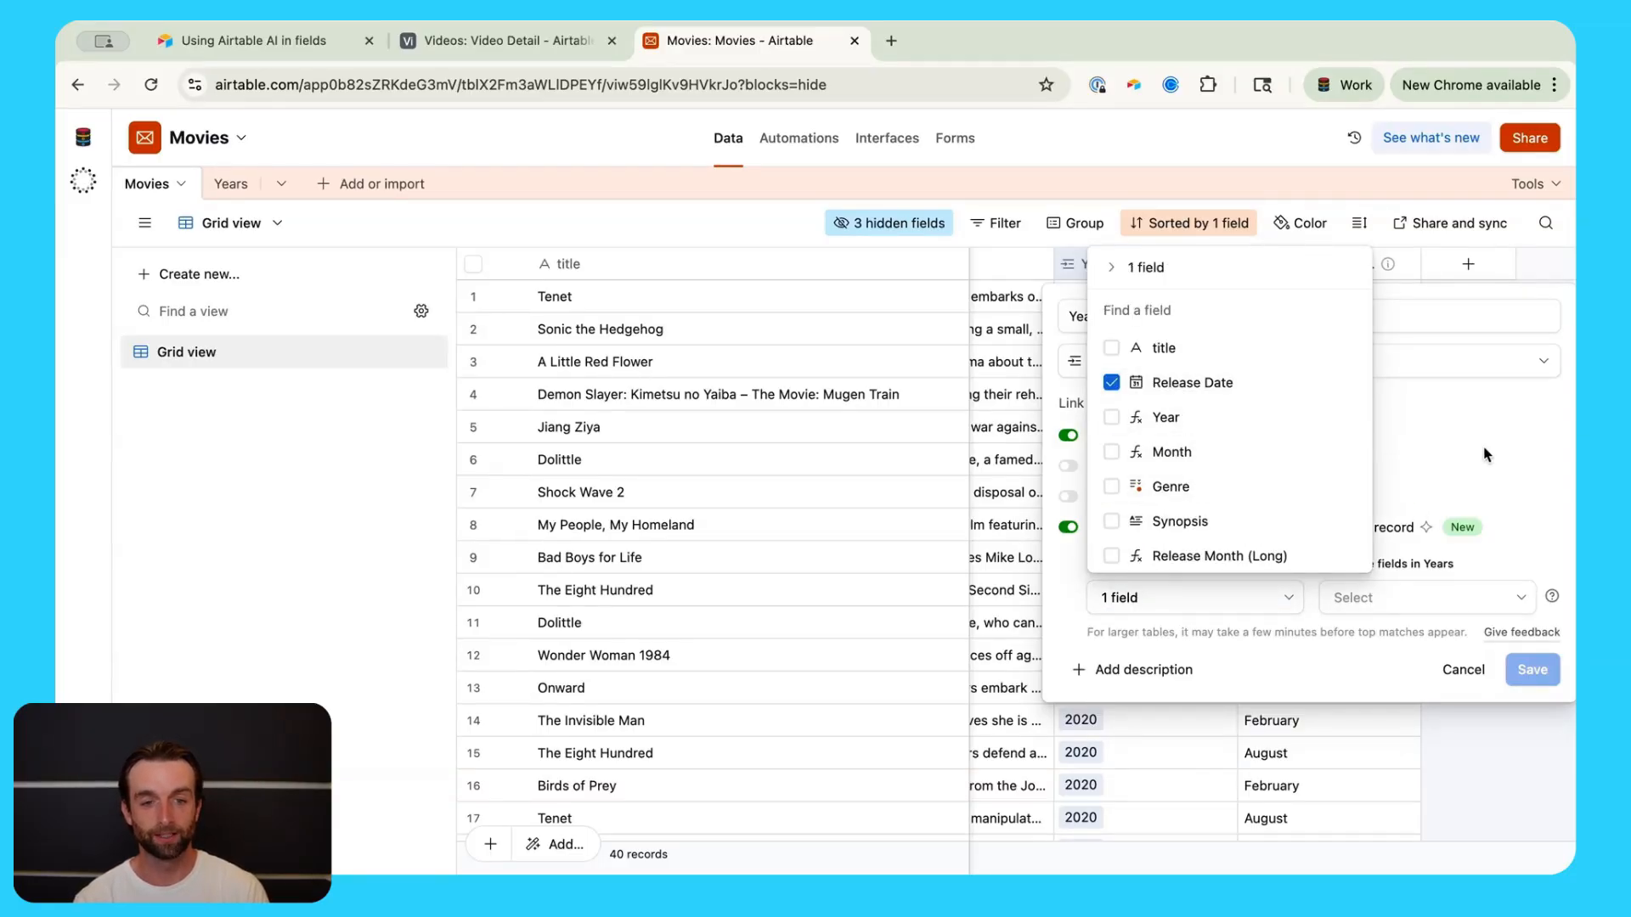
{"action": "left_click", "coordinate": [1474, 560]}
{"action": "left_click", "coordinate": [1416, 604]}
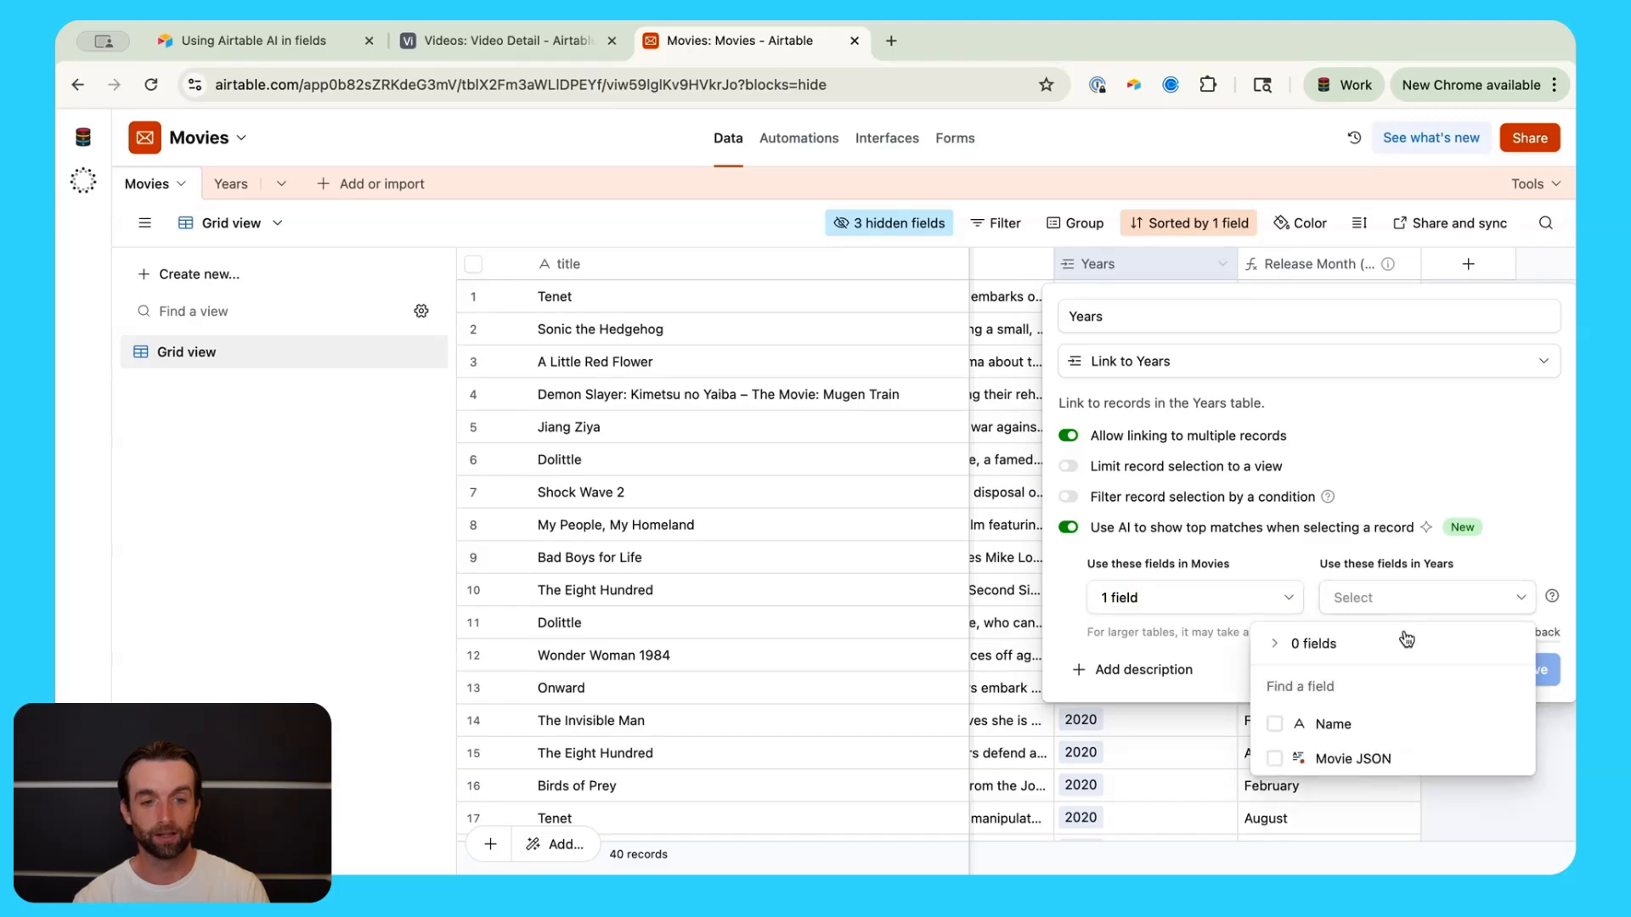
{"action": "left_click", "coordinate": [1391, 732]}
{"action": "left_click", "coordinate": [1529, 474]}
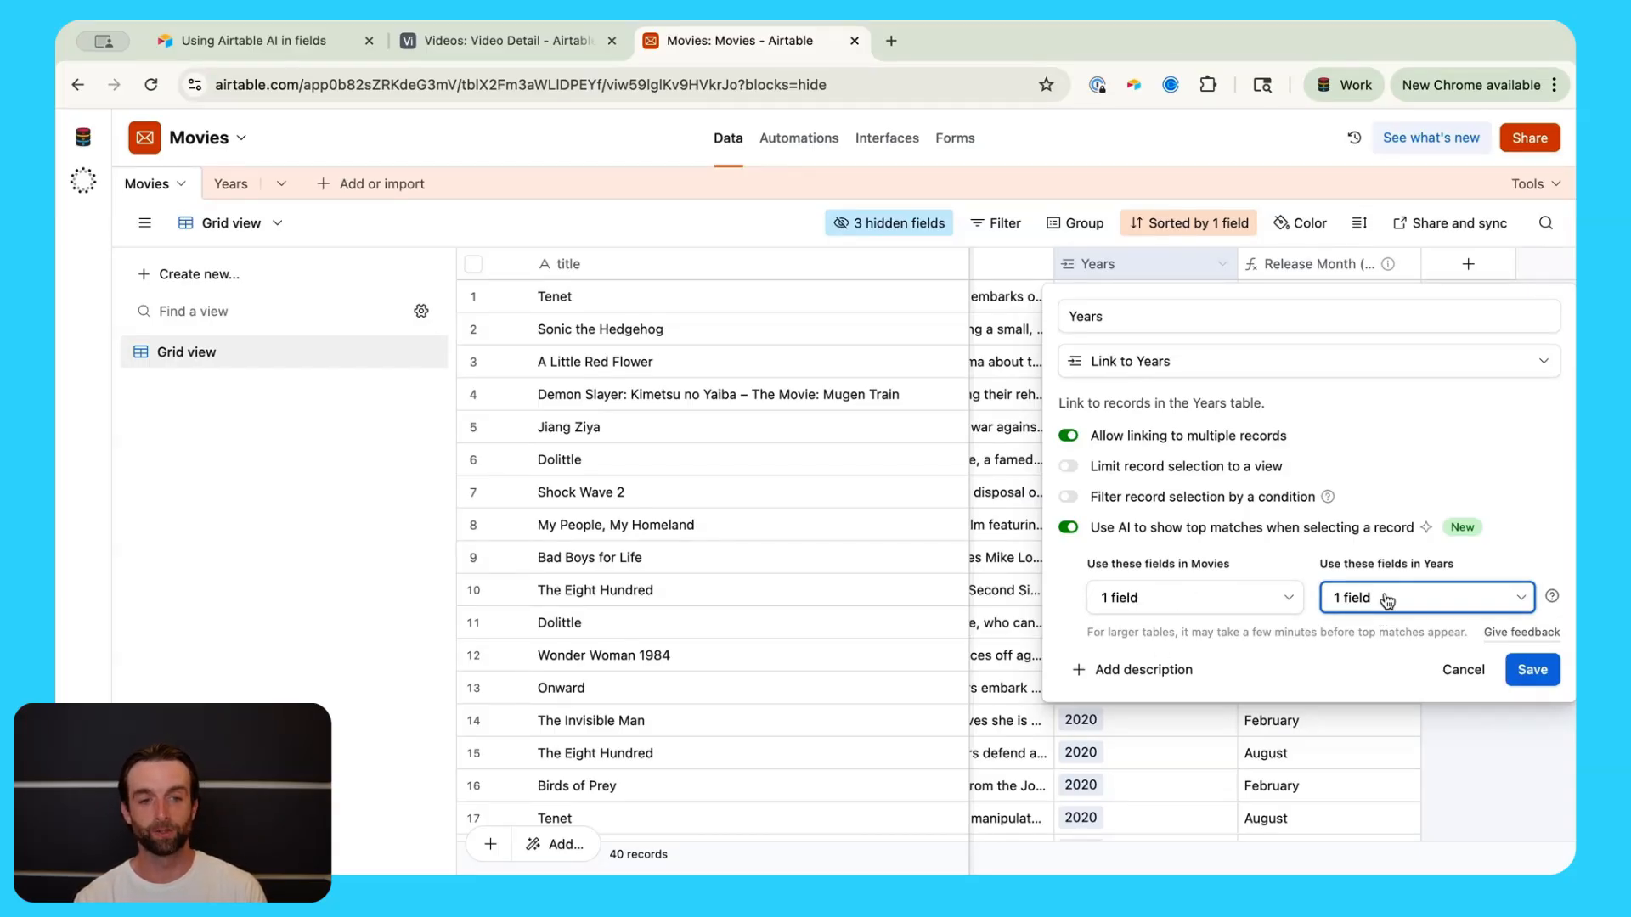
{"action": "left_click", "coordinate": [1531, 672]}
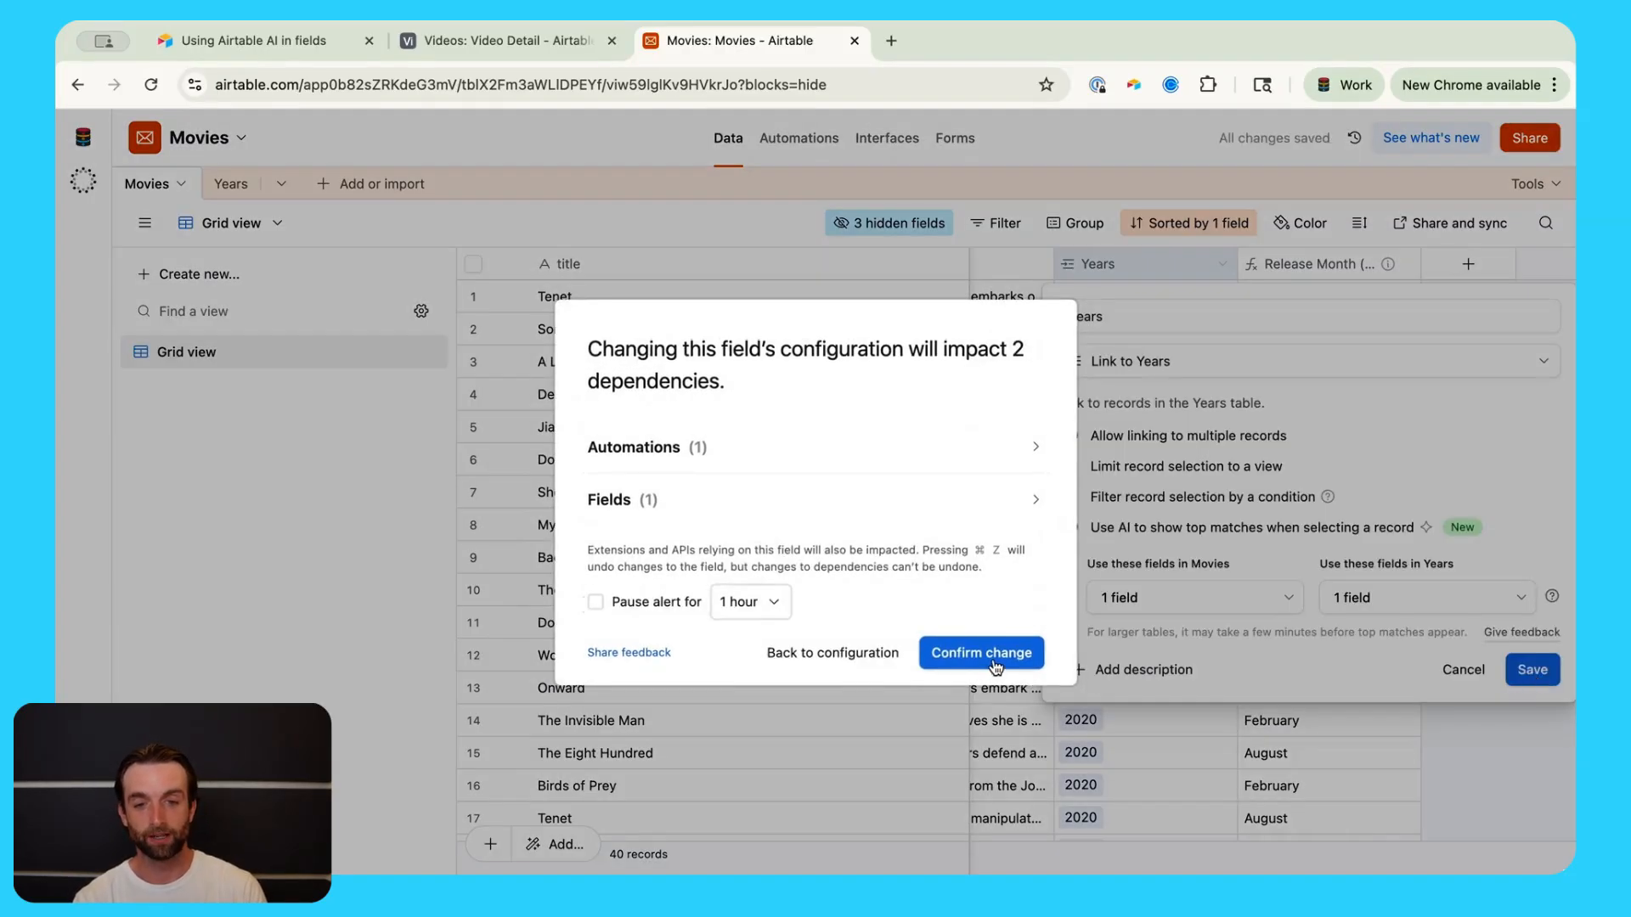
{"action": "left_click", "coordinate": [994, 661]}
{"action": "left_click", "coordinate": [1135, 628]}
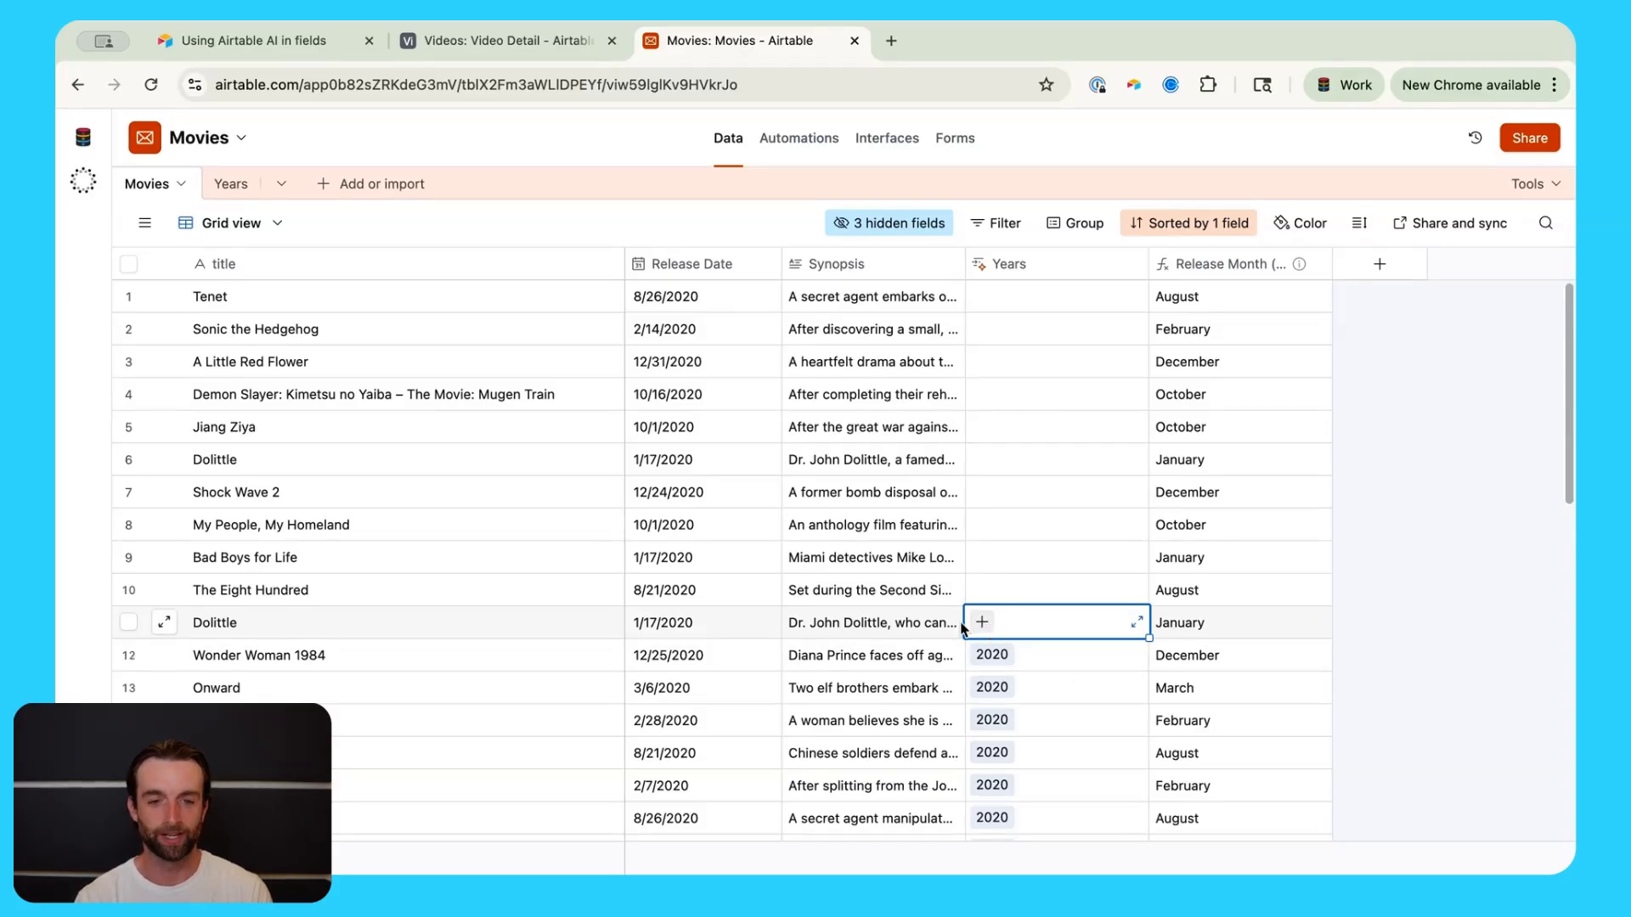
Step: Link the second Dolittle movie to 2020 from the AI top matches
{"action": "left_click", "coordinate": [975, 624]}
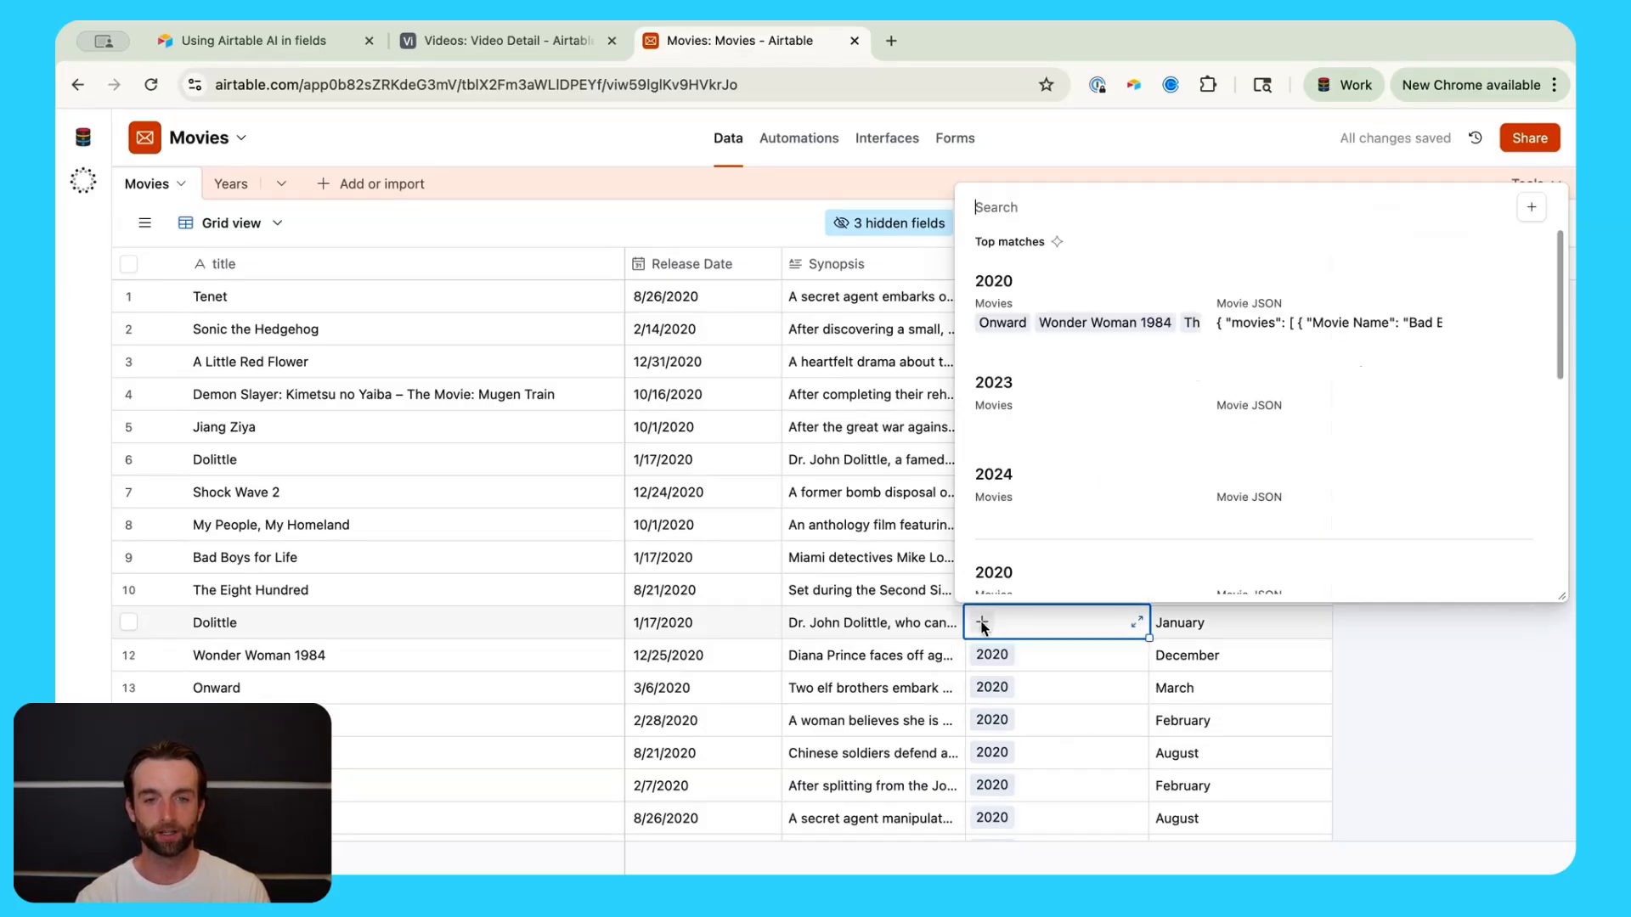
{"action": "left_click", "coordinate": [1077, 293]}
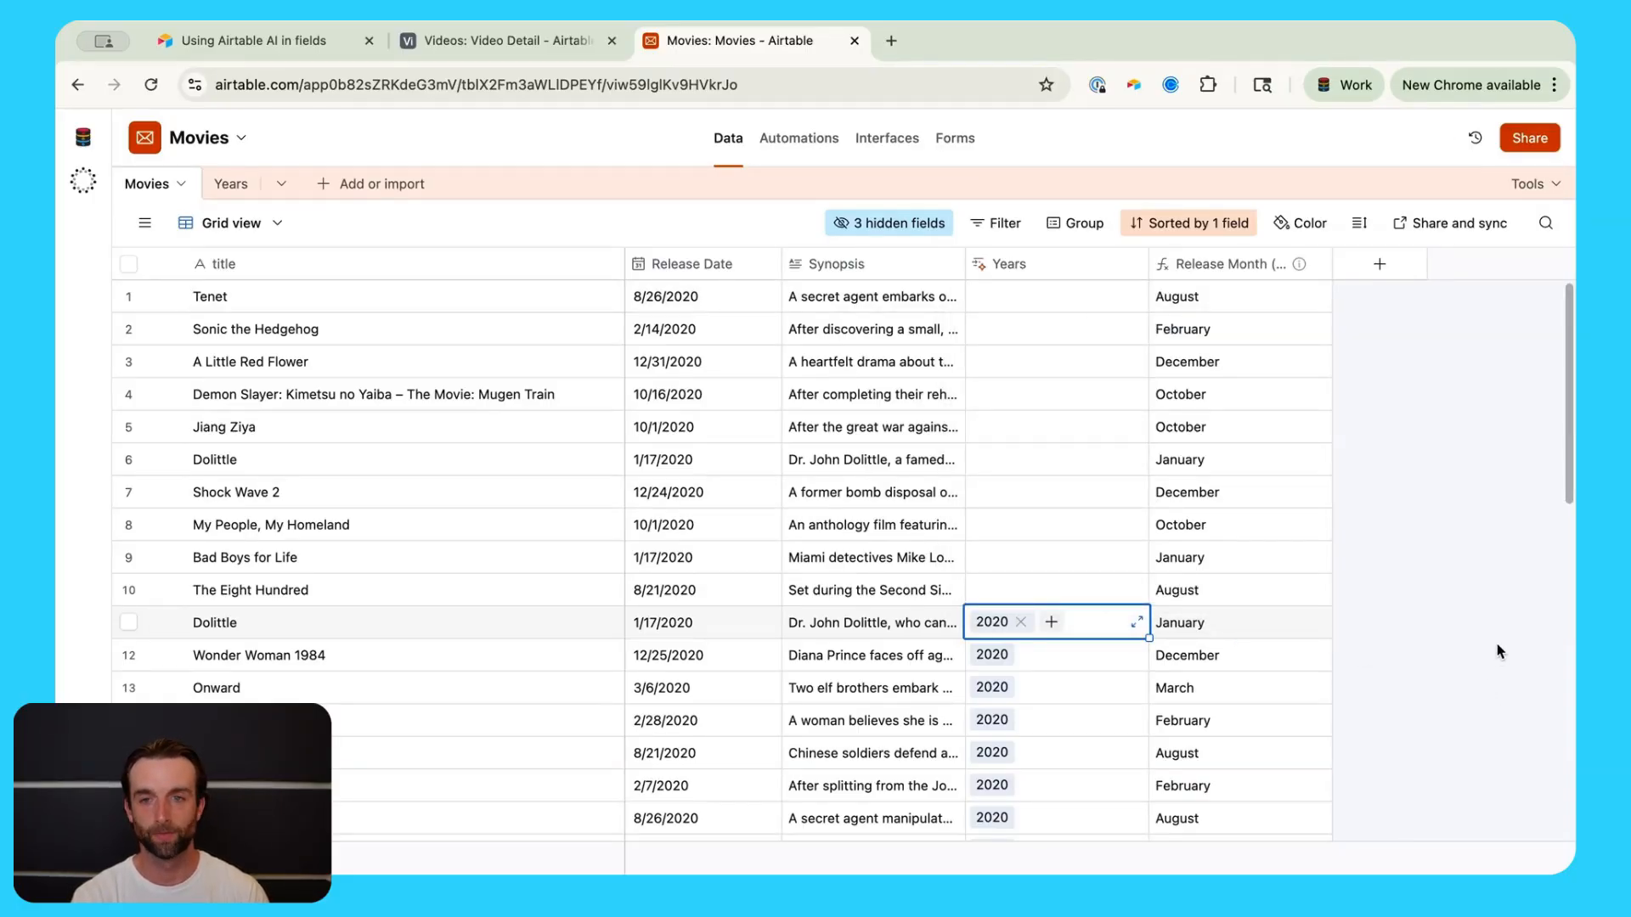
{"action": "left_click", "coordinate": [288, 41]}
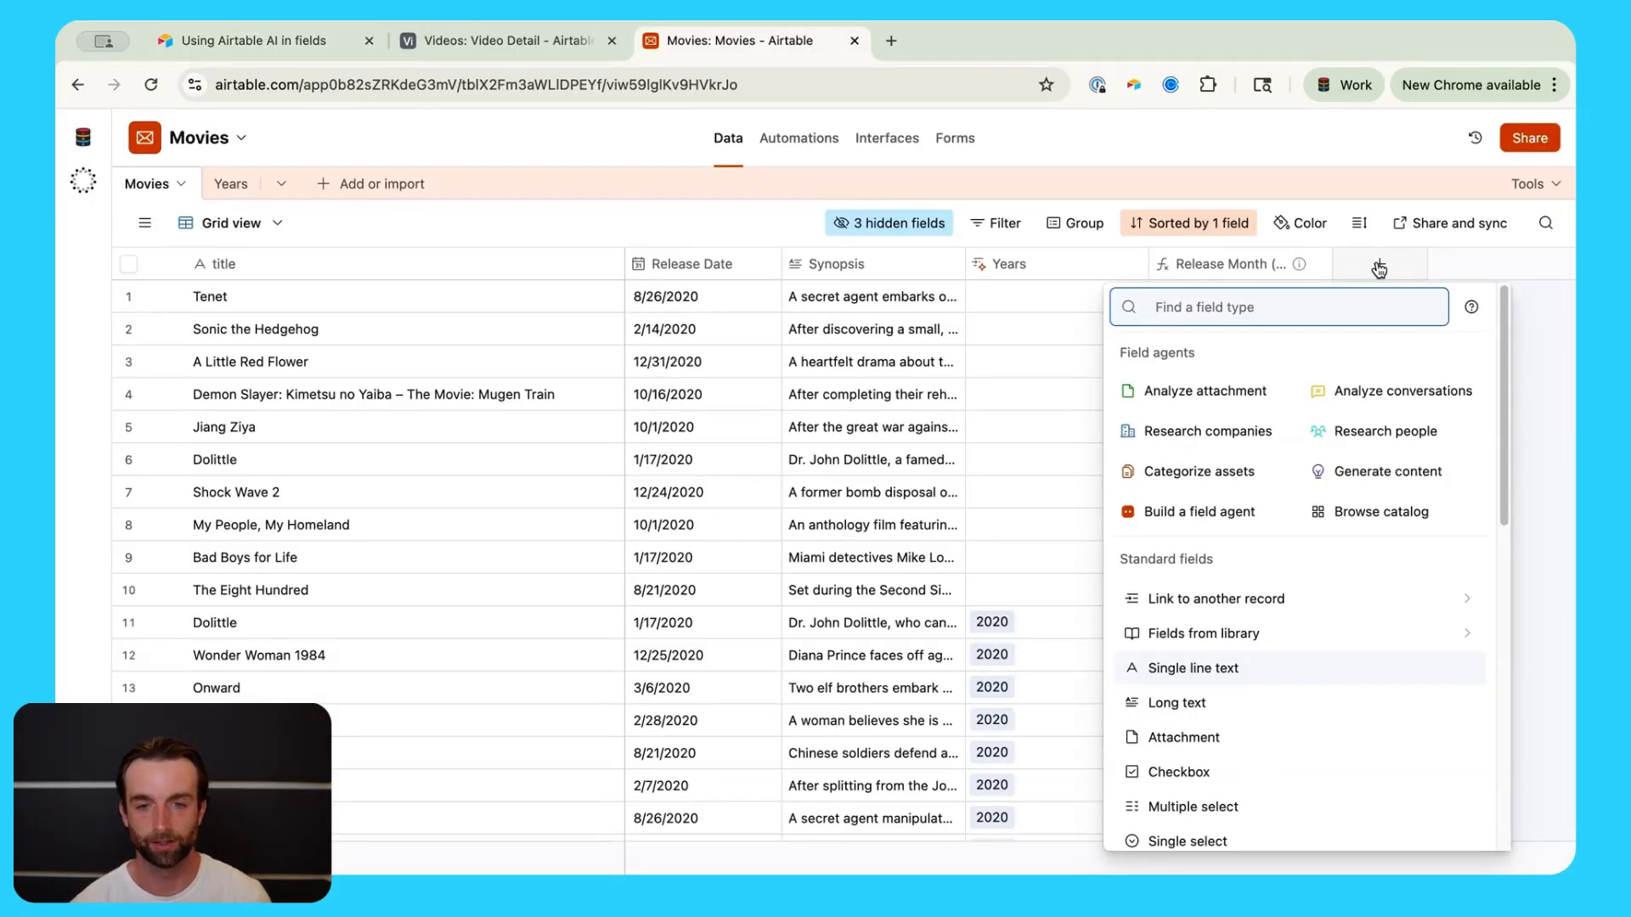
Step: Close the field-type list and read the full synopsis of A Little Red Flower
{"action": "left_click", "coordinate": [880, 374]}
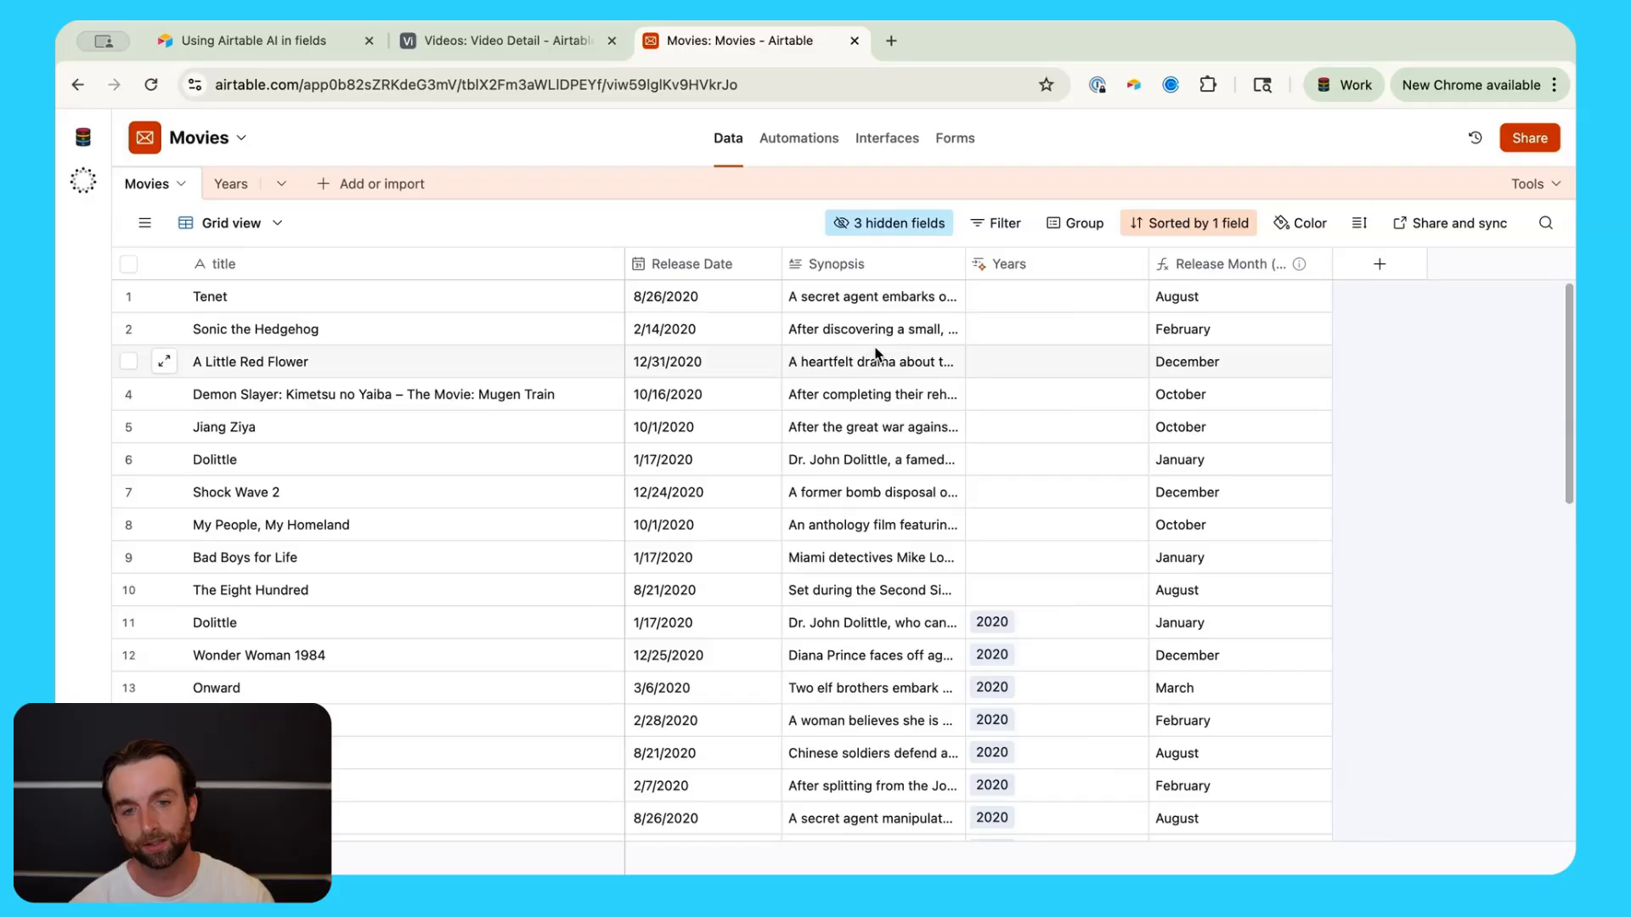
{"action": "left_click", "coordinate": [925, 361]}
{"action": "left_click", "coordinate": [955, 363]}
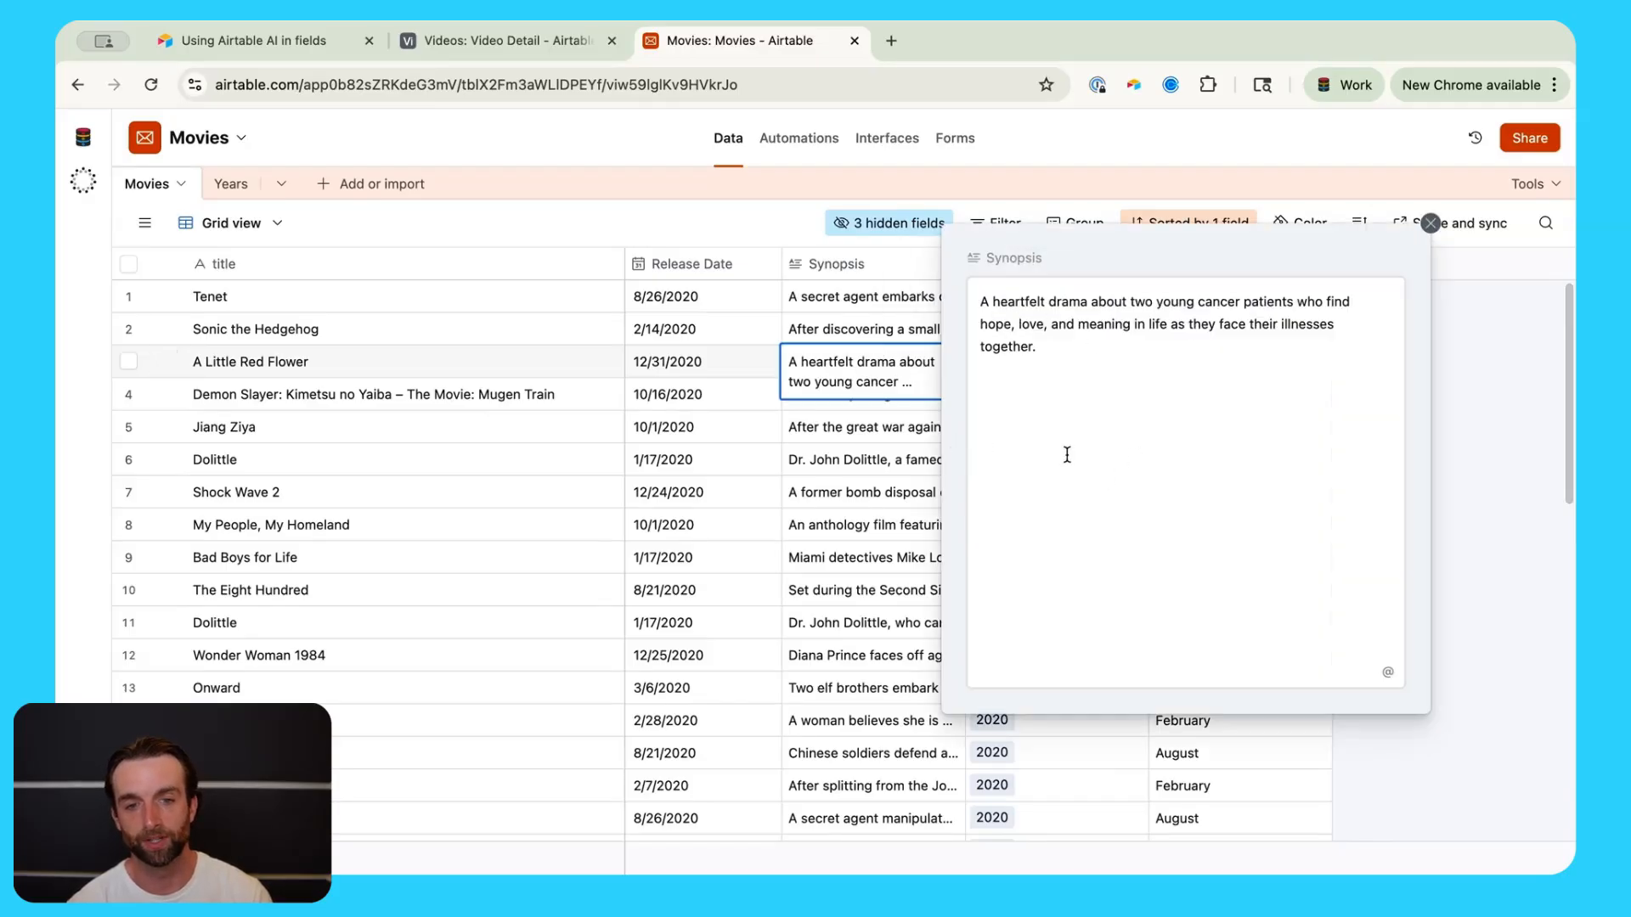
{"action": "left_click", "coordinate": [895, 492]}
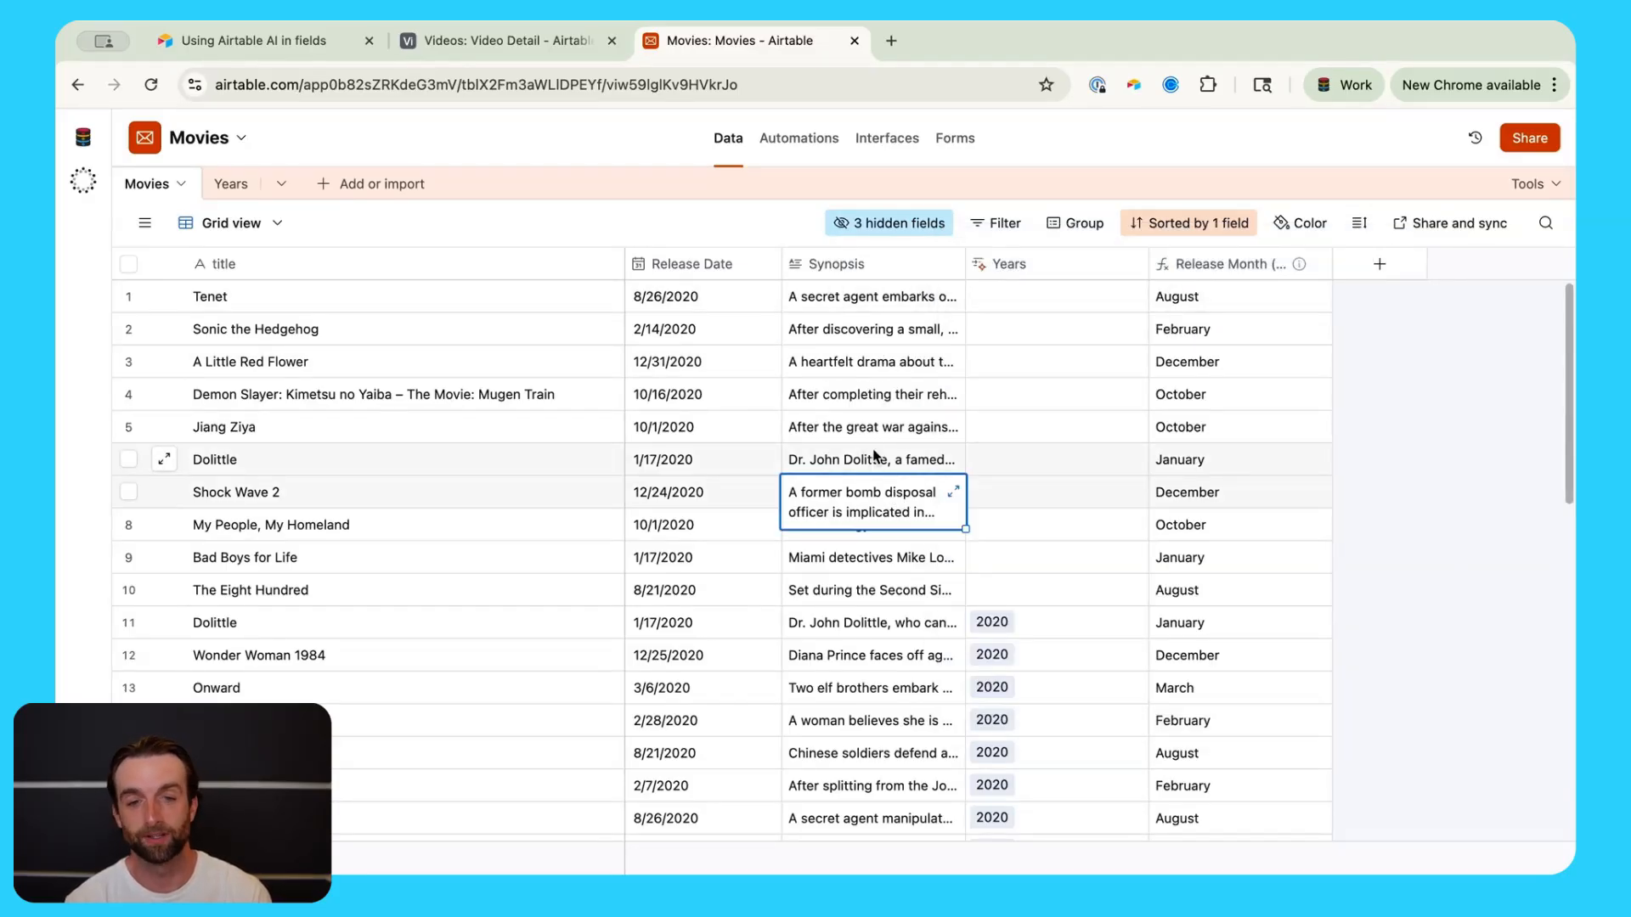
Step: Delete the Synopsis field from the Movies table
{"action": "right_click", "coordinate": [845, 268]}
{"action": "scroll", "coordinate": [979, 746], "scroll_direction": "down", "scroll_amount": 2}
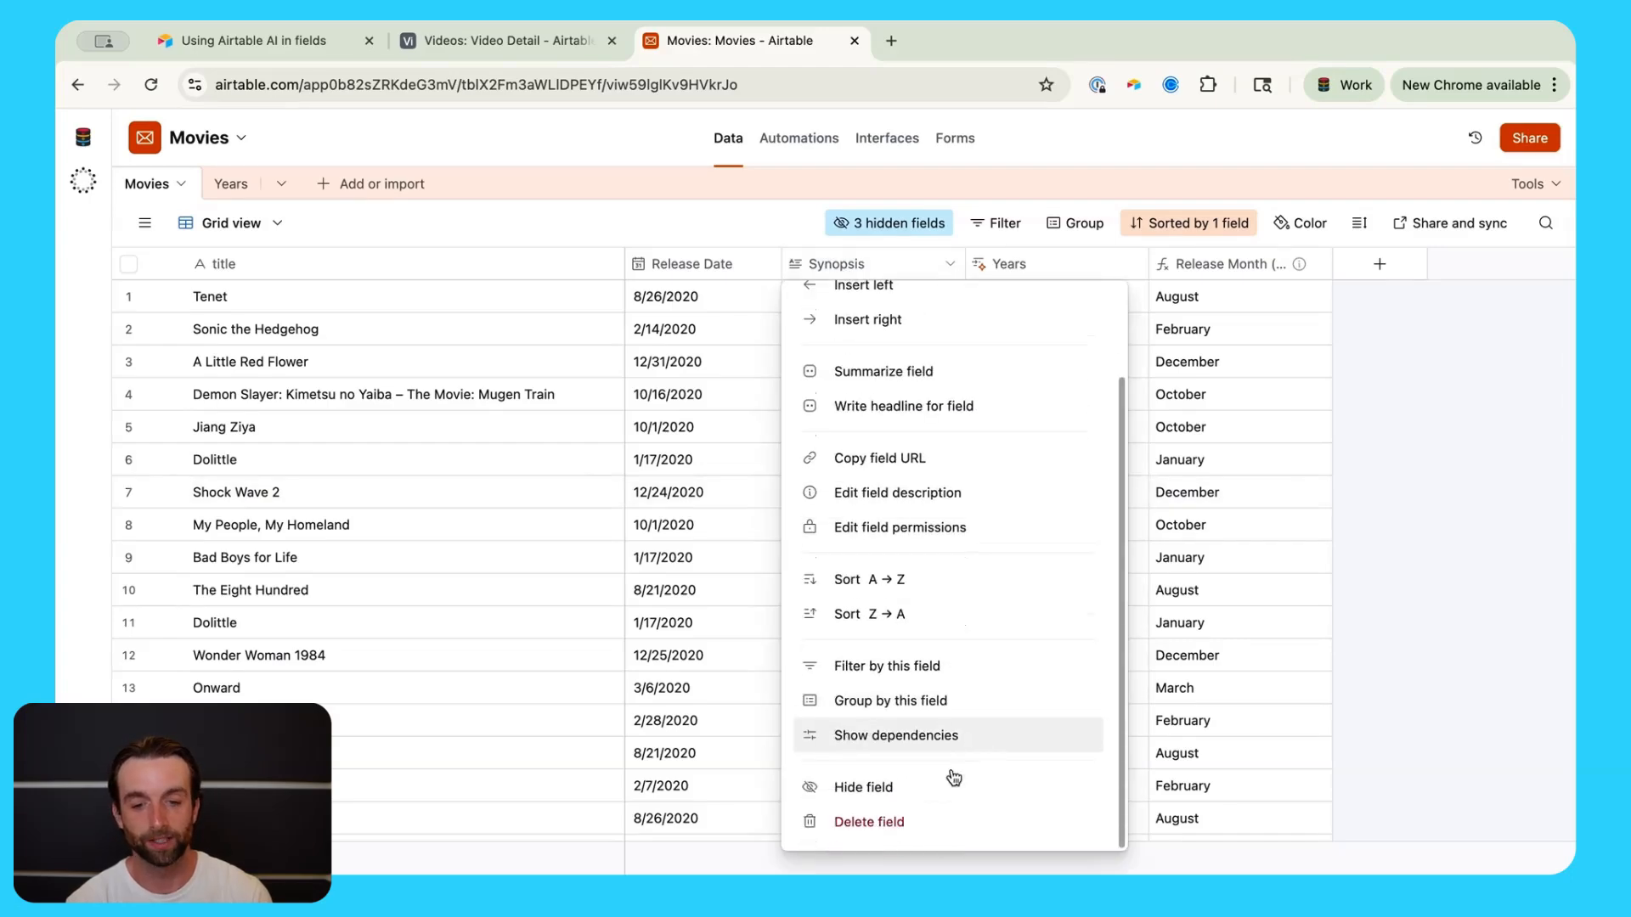
{"action": "left_click", "coordinate": [965, 816]}
{"action": "left_click", "coordinate": [1215, 277]}
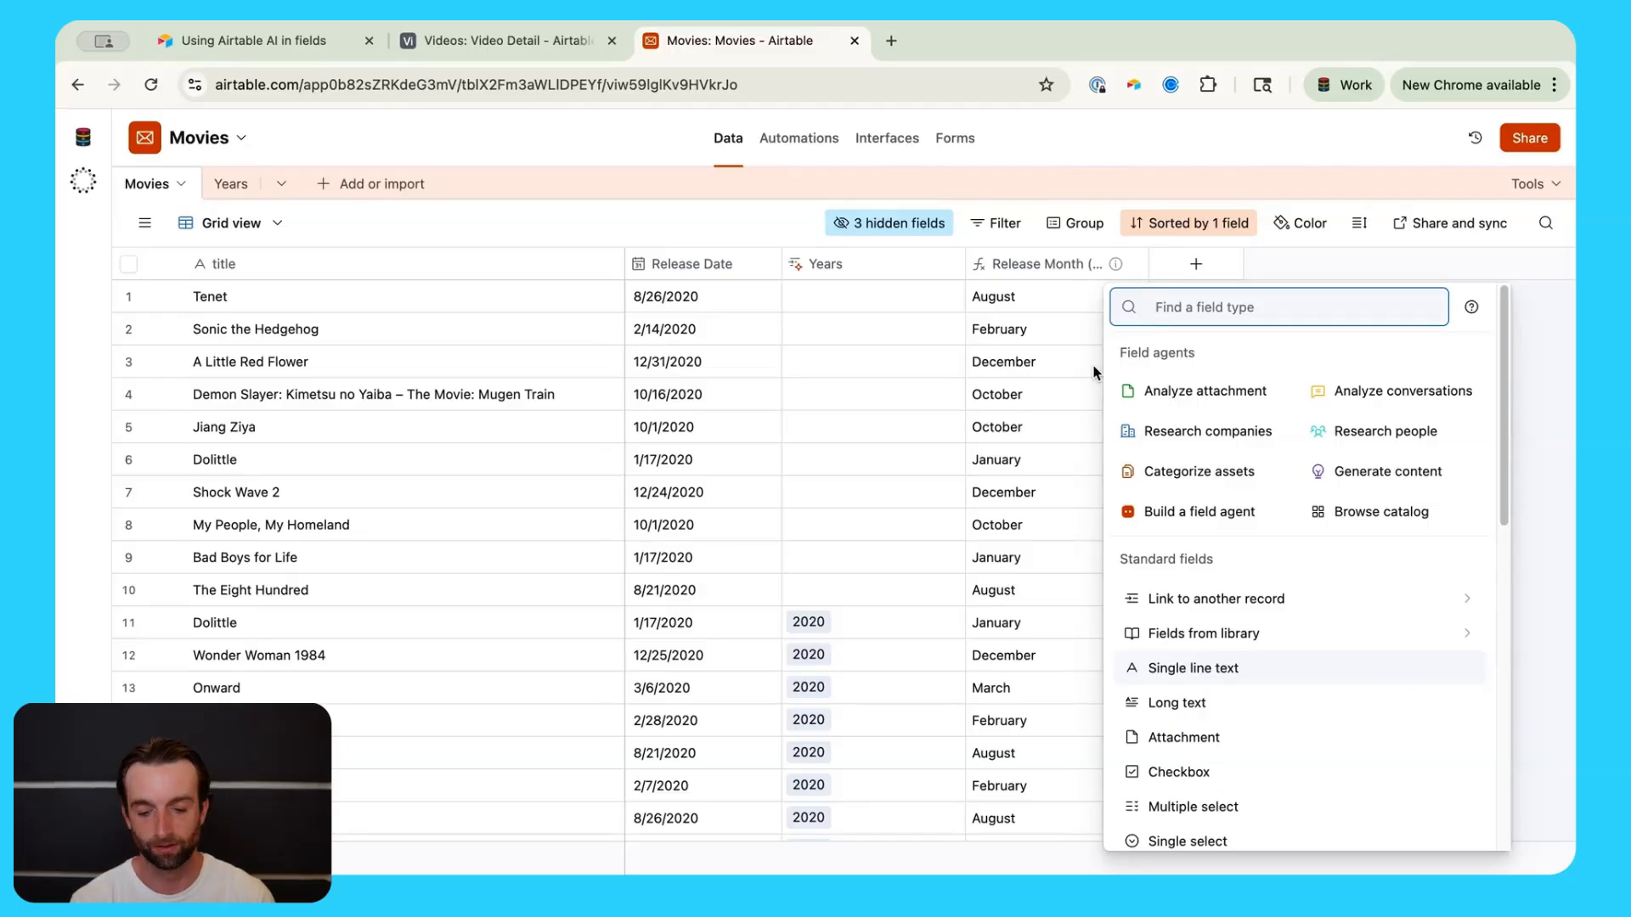
Step: Create a Long text field, convert it to a field agent, and name it Synopsis
{"action": "type", "text": "long"}
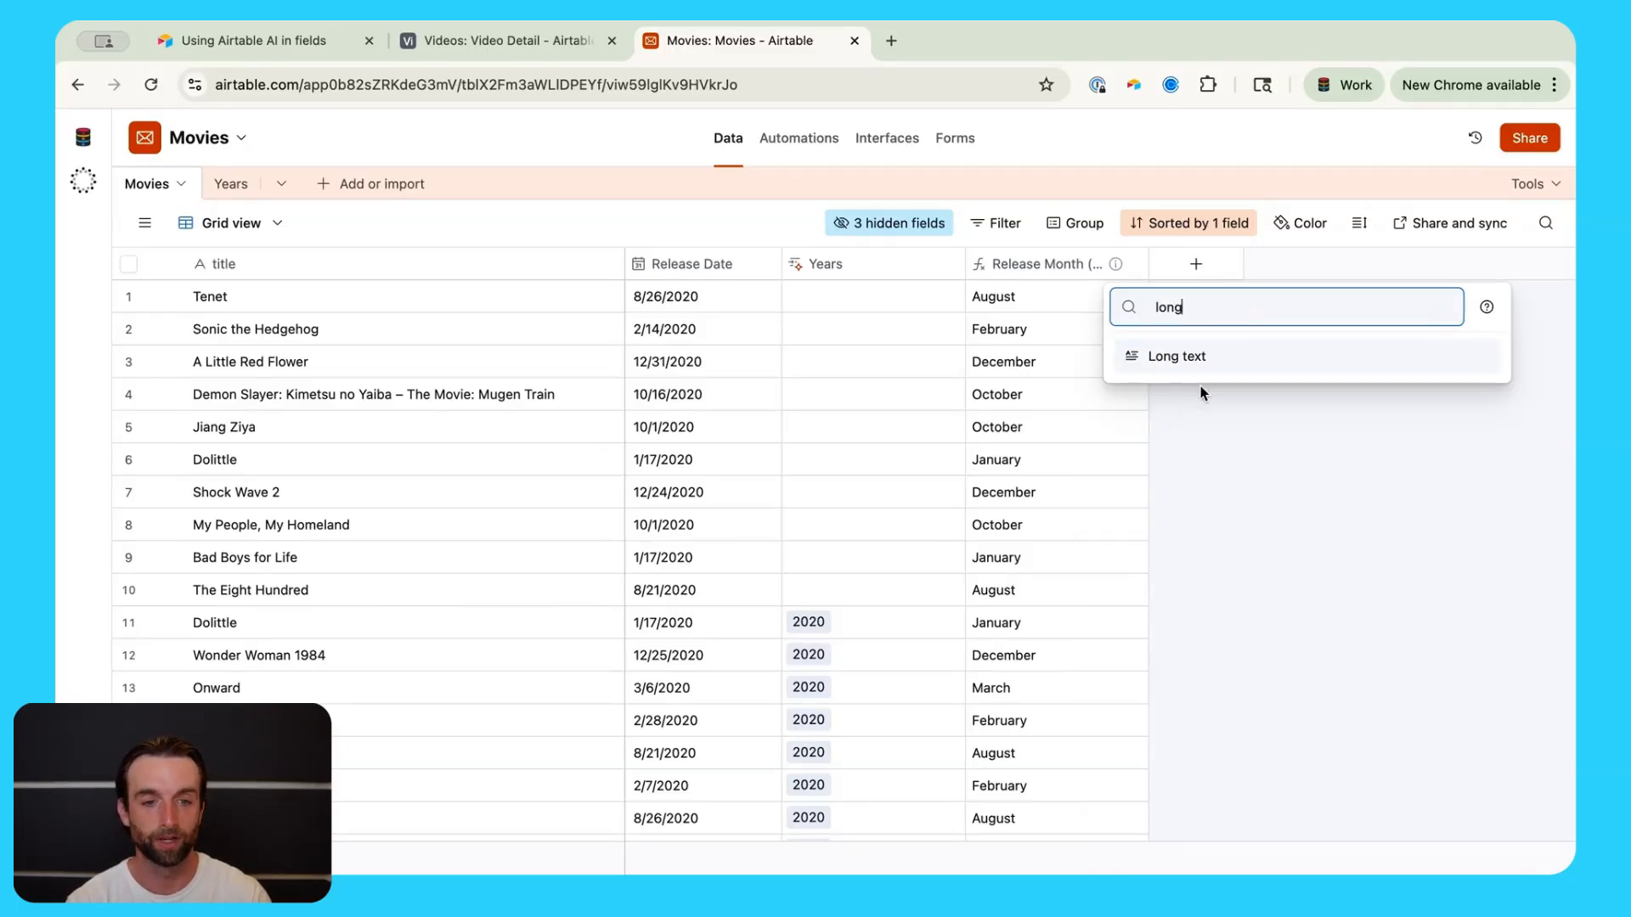
{"action": "left_click", "coordinate": [1202, 357]}
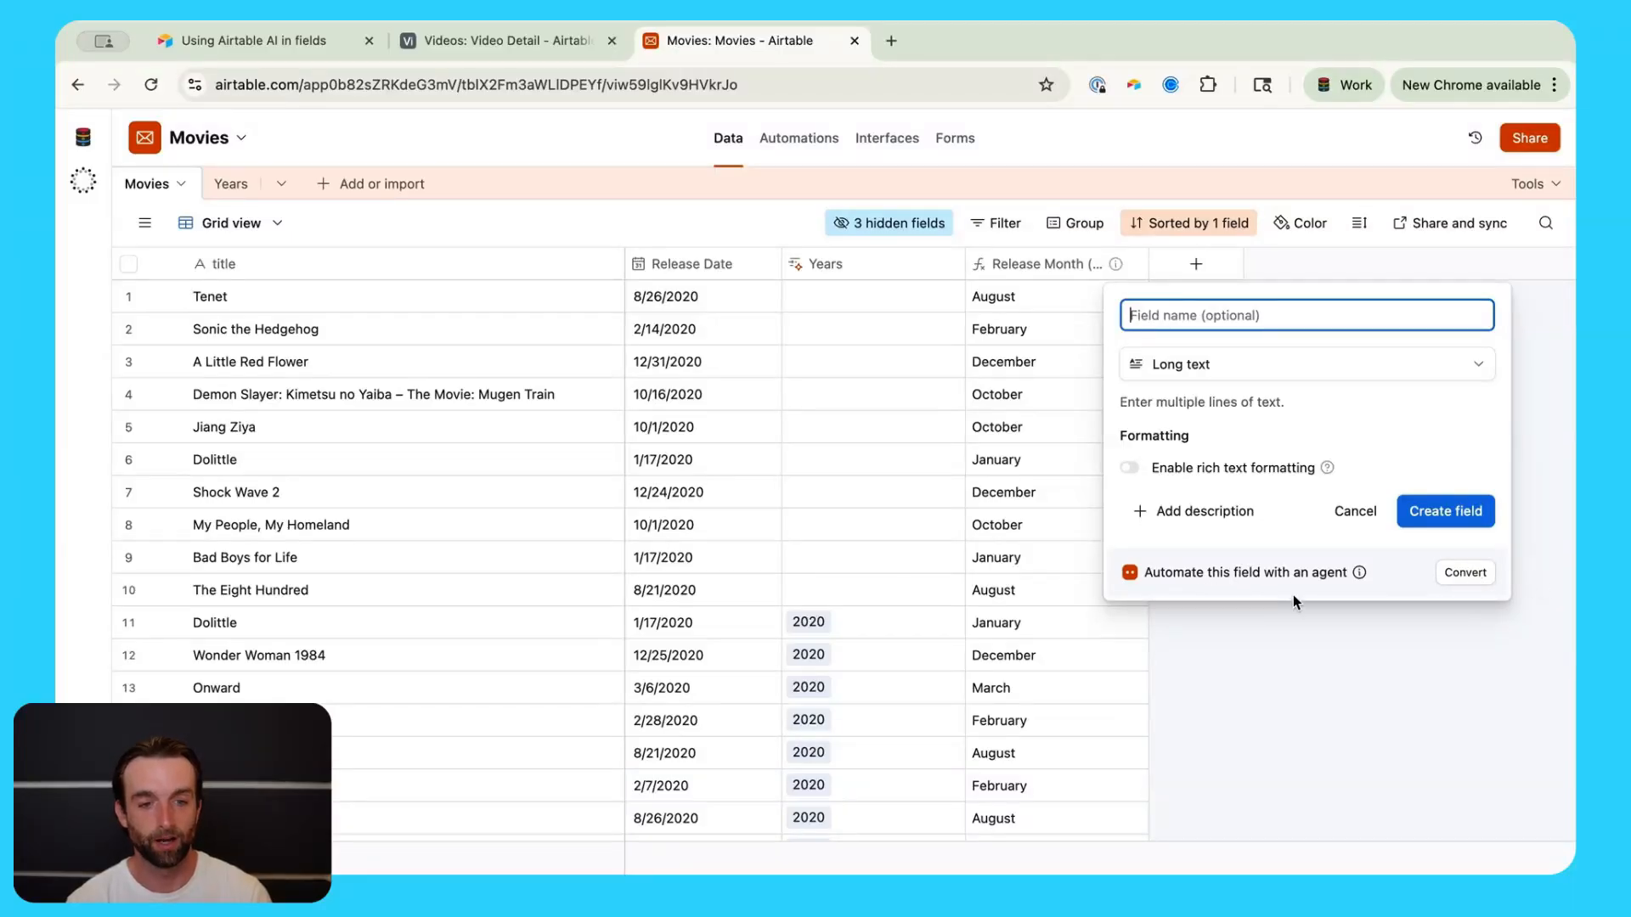
{"action": "left_click", "coordinate": [1470, 575]}
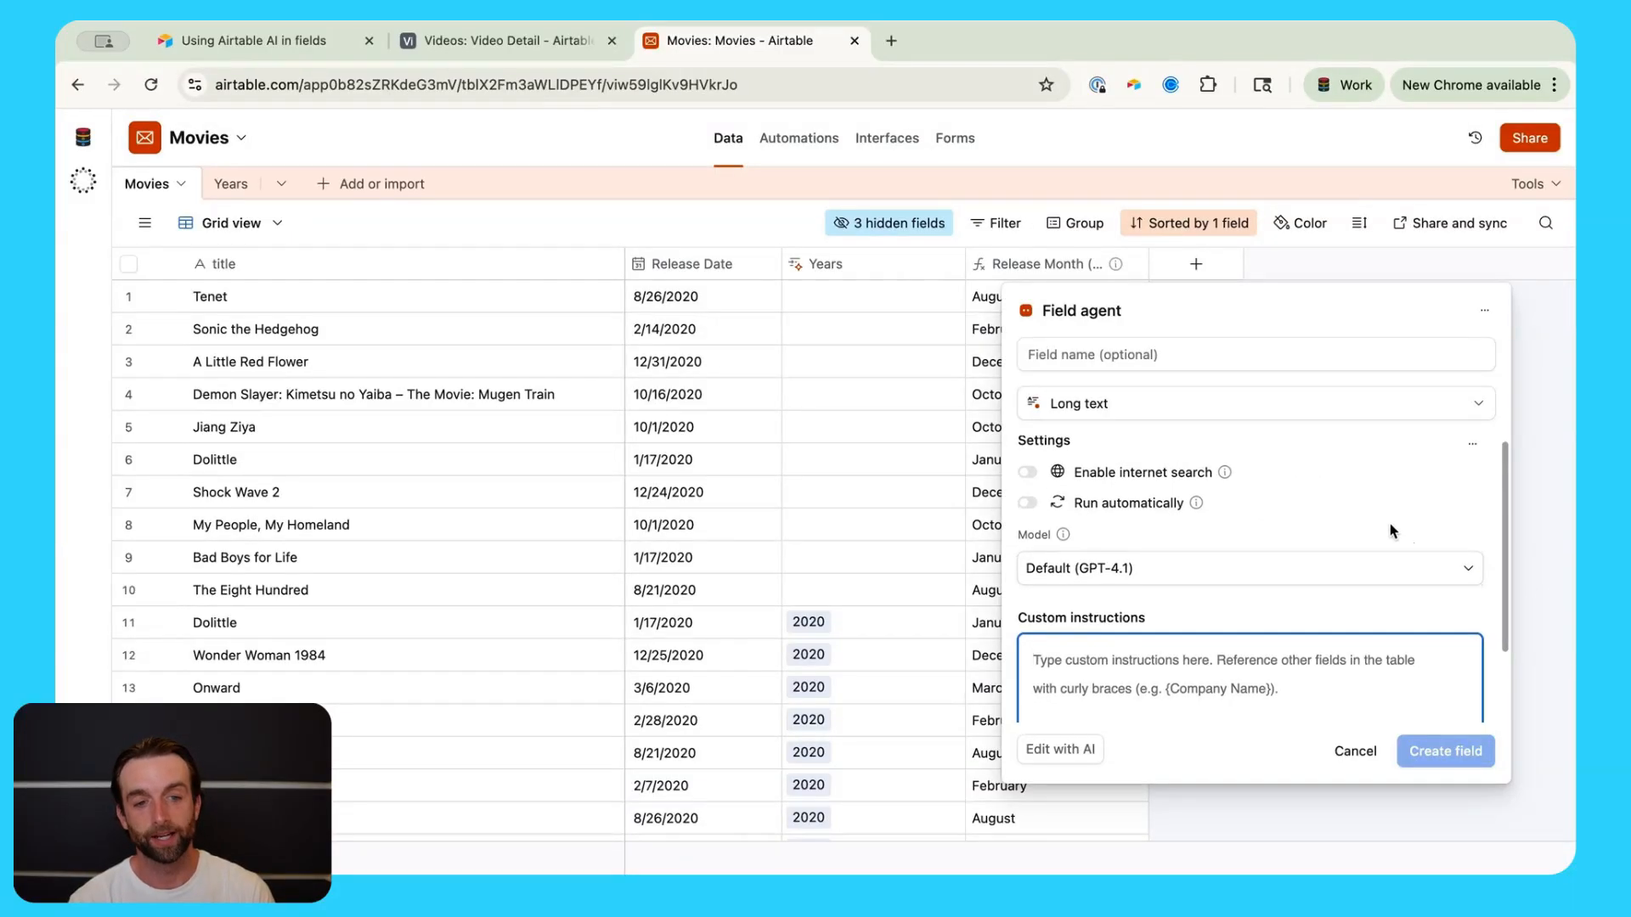
{"action": "left_click", "coordinate": [1216, 354]}
{"action": "type", "text": "Synopsis"}
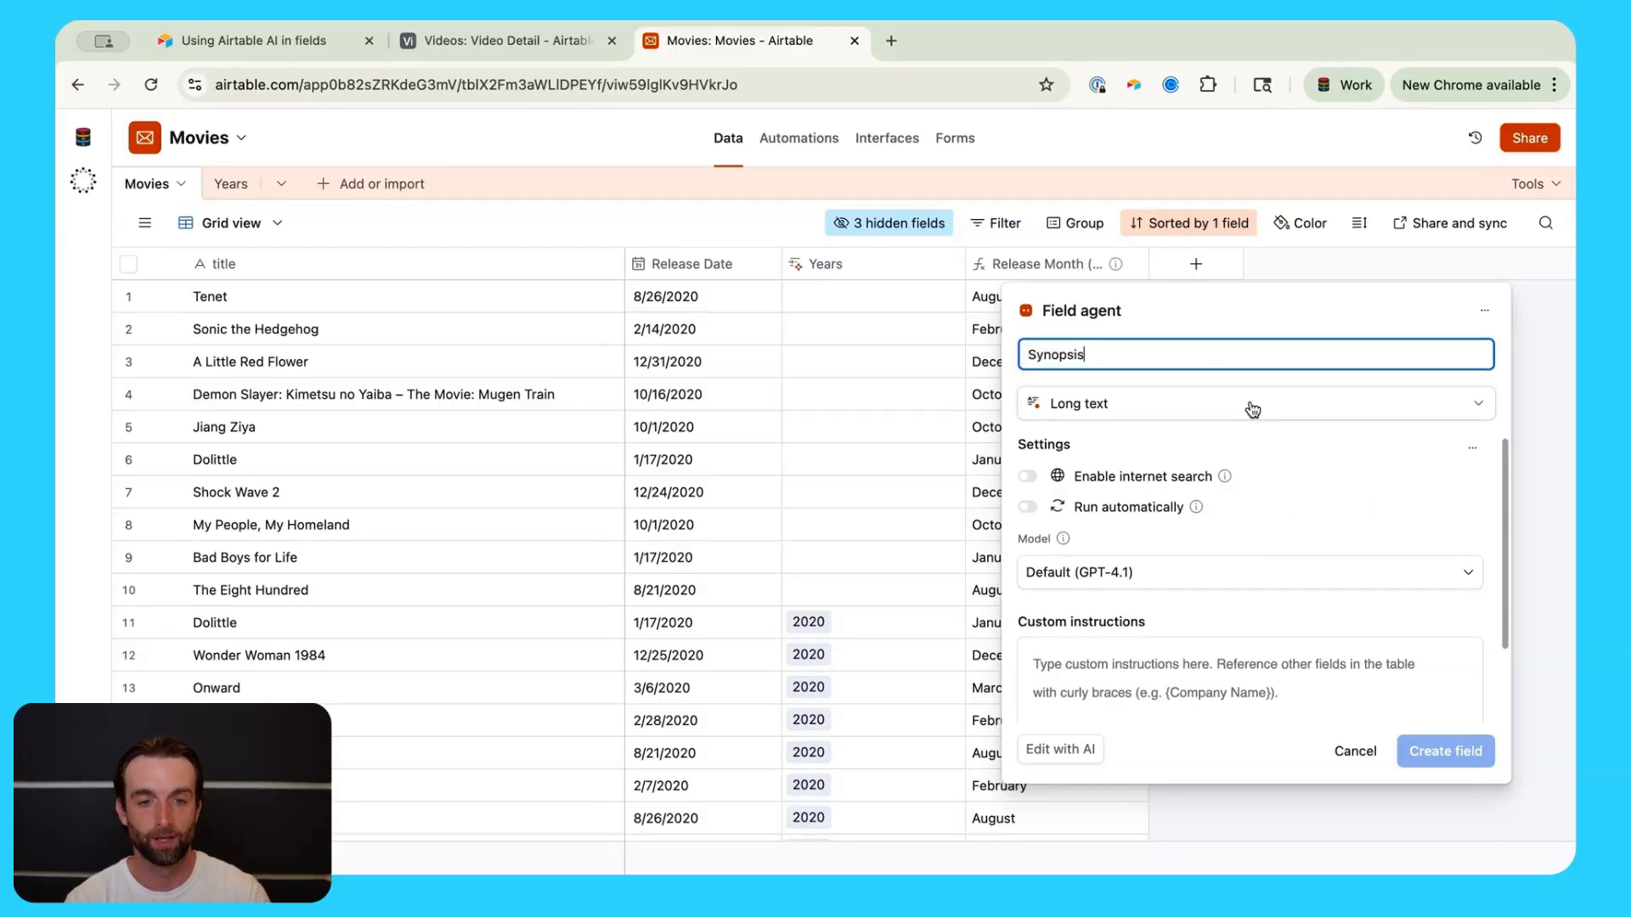
{"action": "scroll", "coordinate": [1300, 475], "scroll_direction": "down", "scroll_amount": 1}
{"action": "scroll", "coordinate": [1321, 486], "scroll_direction": "up", "scroll_amount": 2}
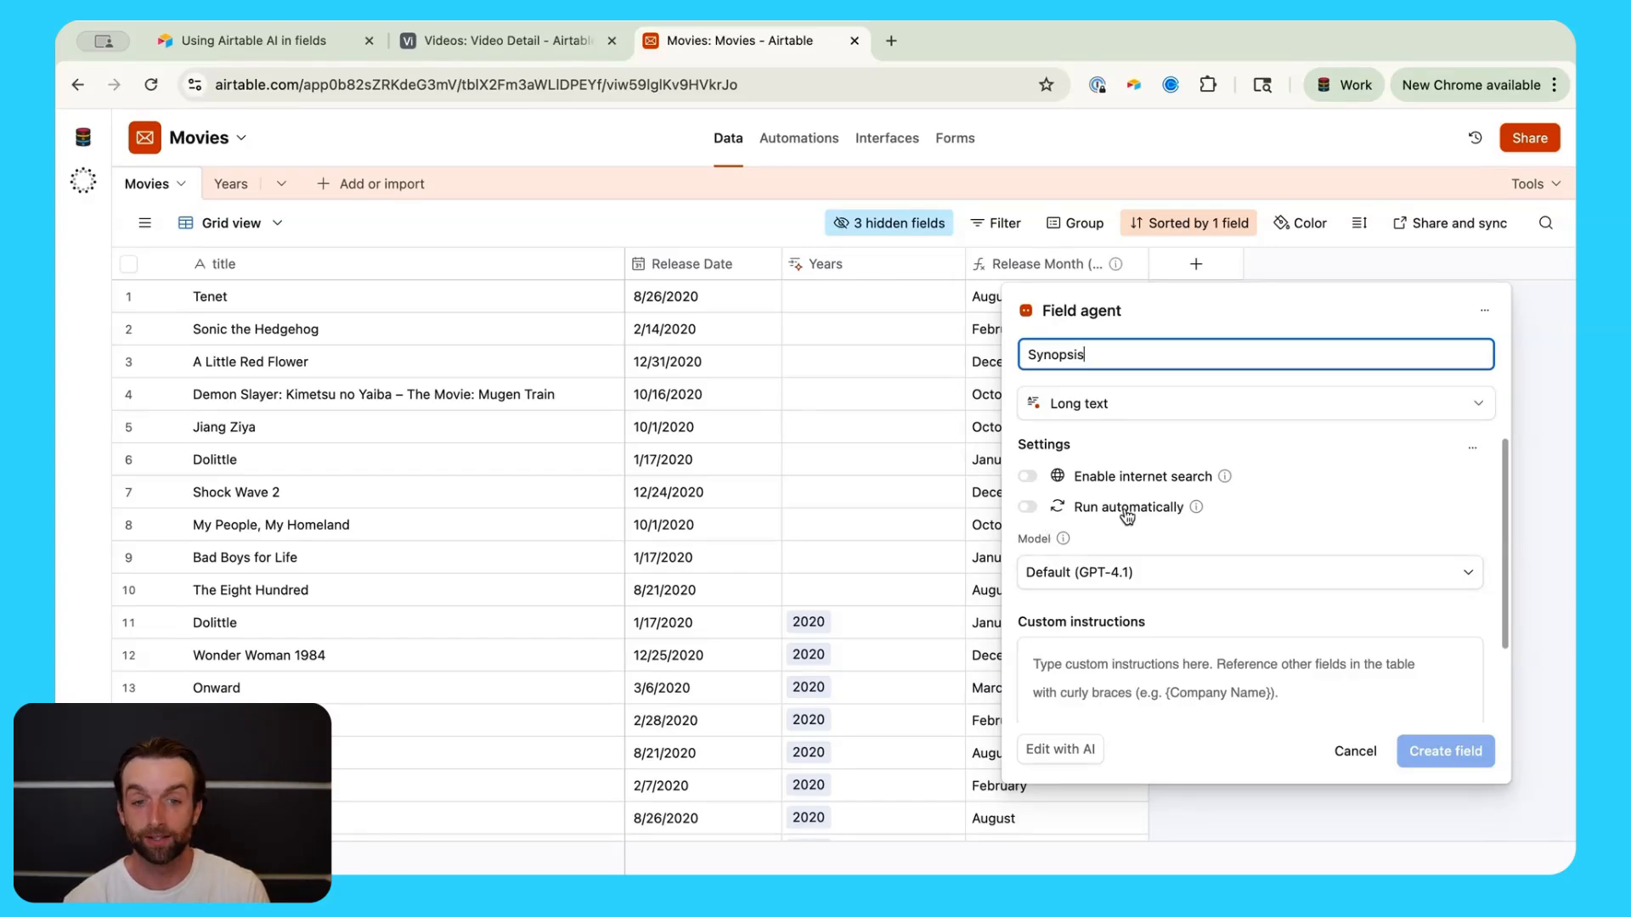
Step: Turn on internet search for the Synopsis agent and switch its model to GPT-4.1 mini
{"action": "left_click", "coordinate": [1030, 477]}
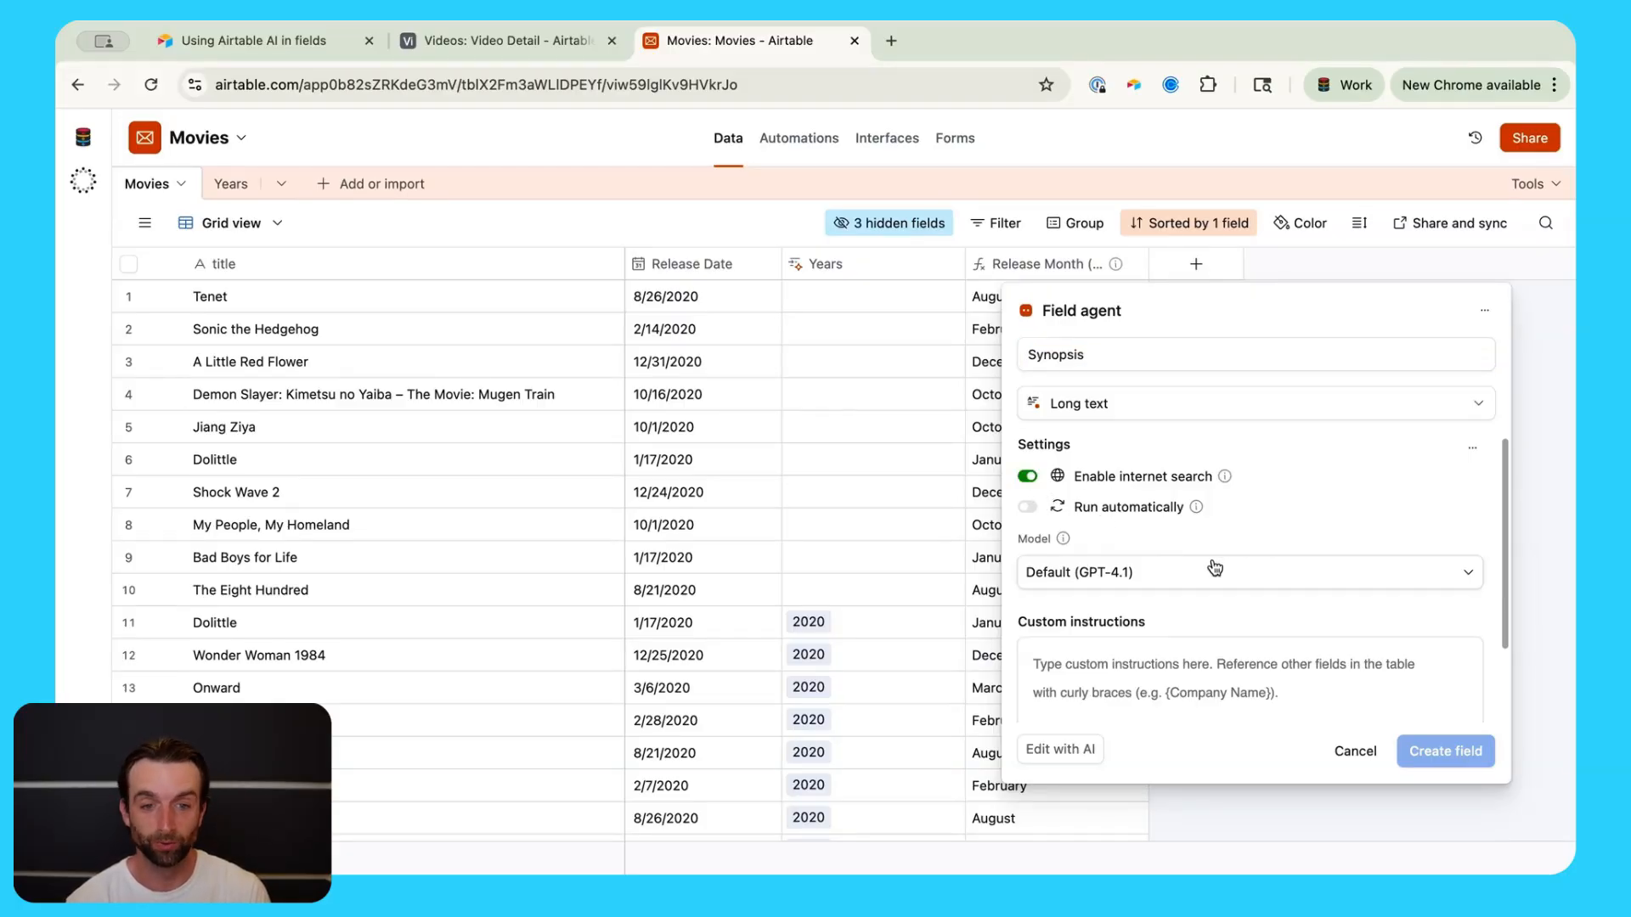
{"action": "scroll", "coordinate": [1226, 568], "scroll_direction": "down", "scroll_amount": 2}
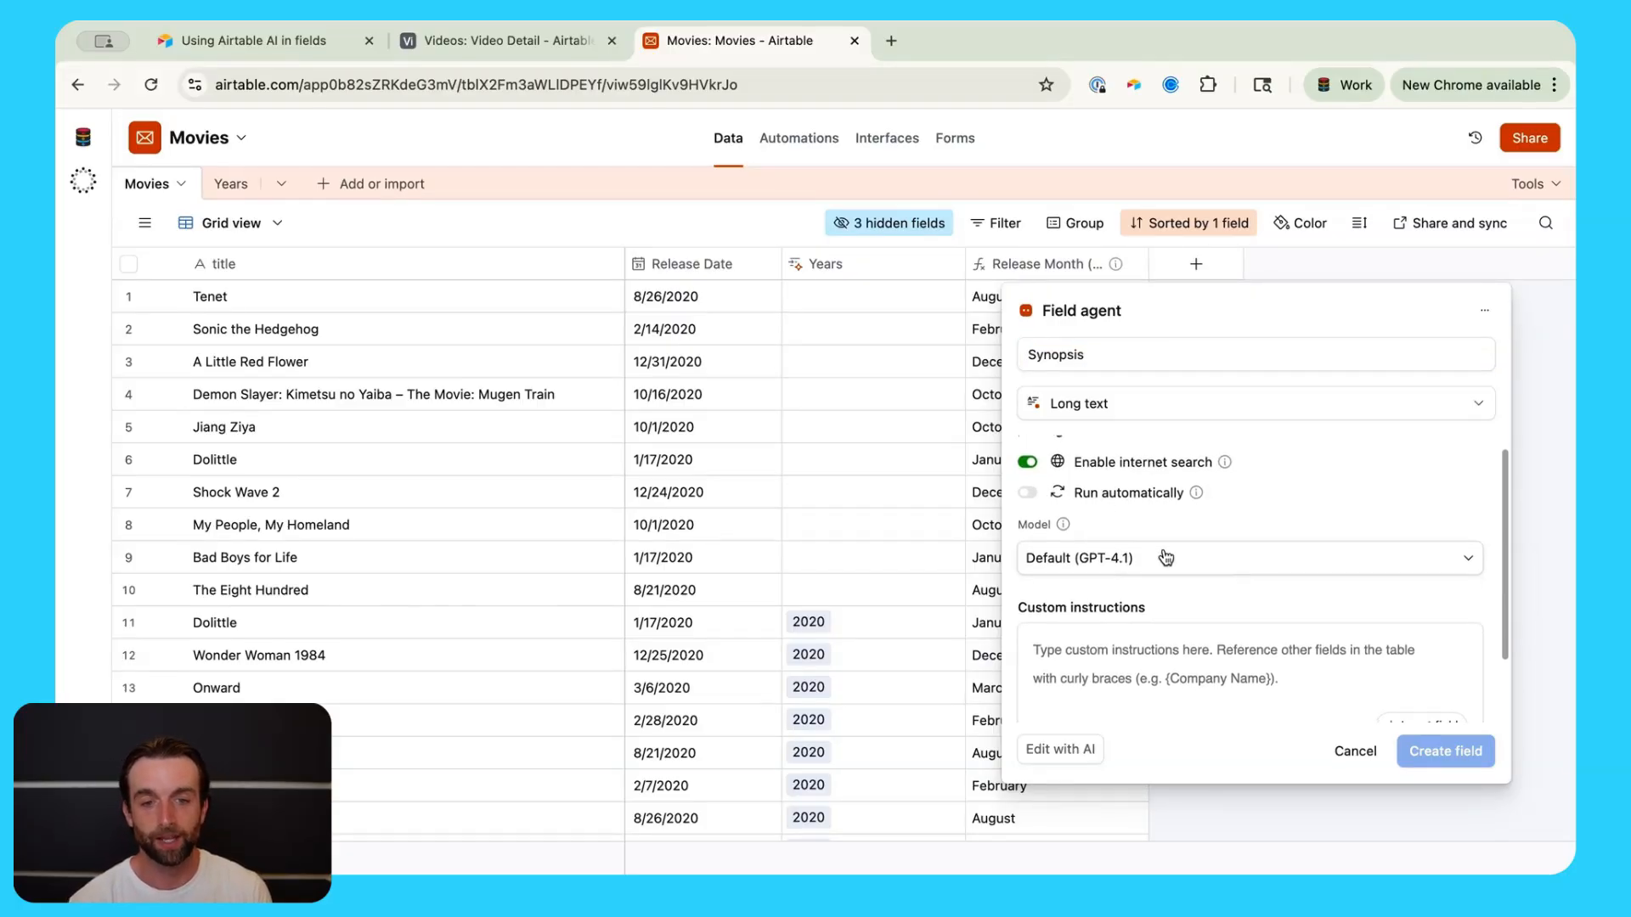
{"action": "left_click", "coordinate": [1228, 532]}
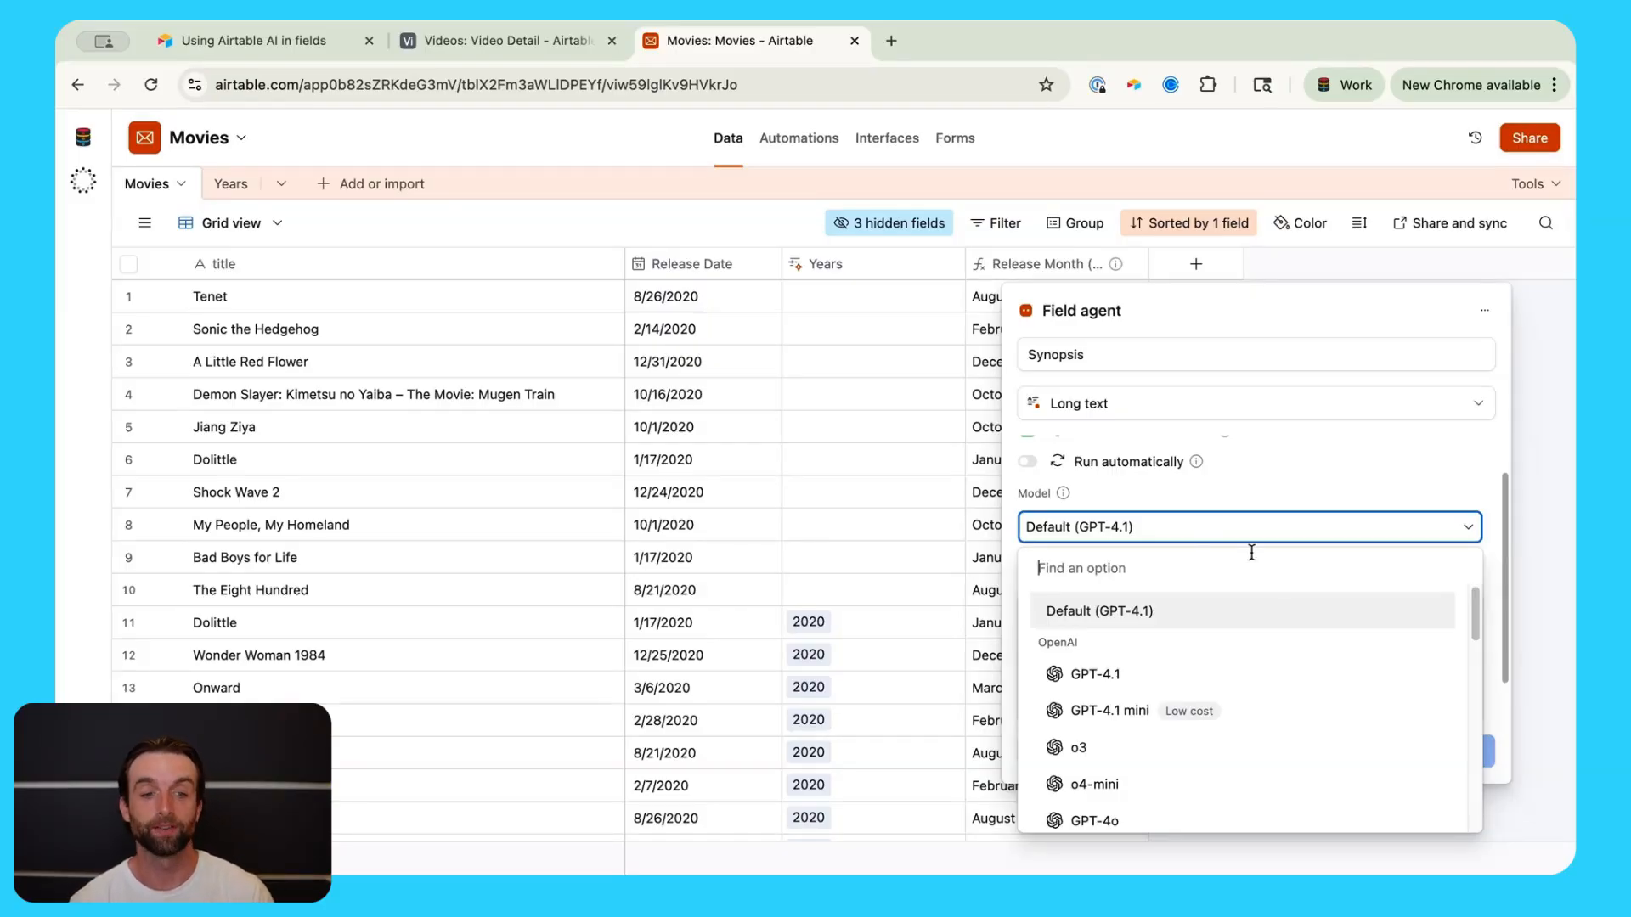
{"action": "scroll", "coordinate": [1333, 688], "scroll_direction": "down", "scroll_amount": 10}
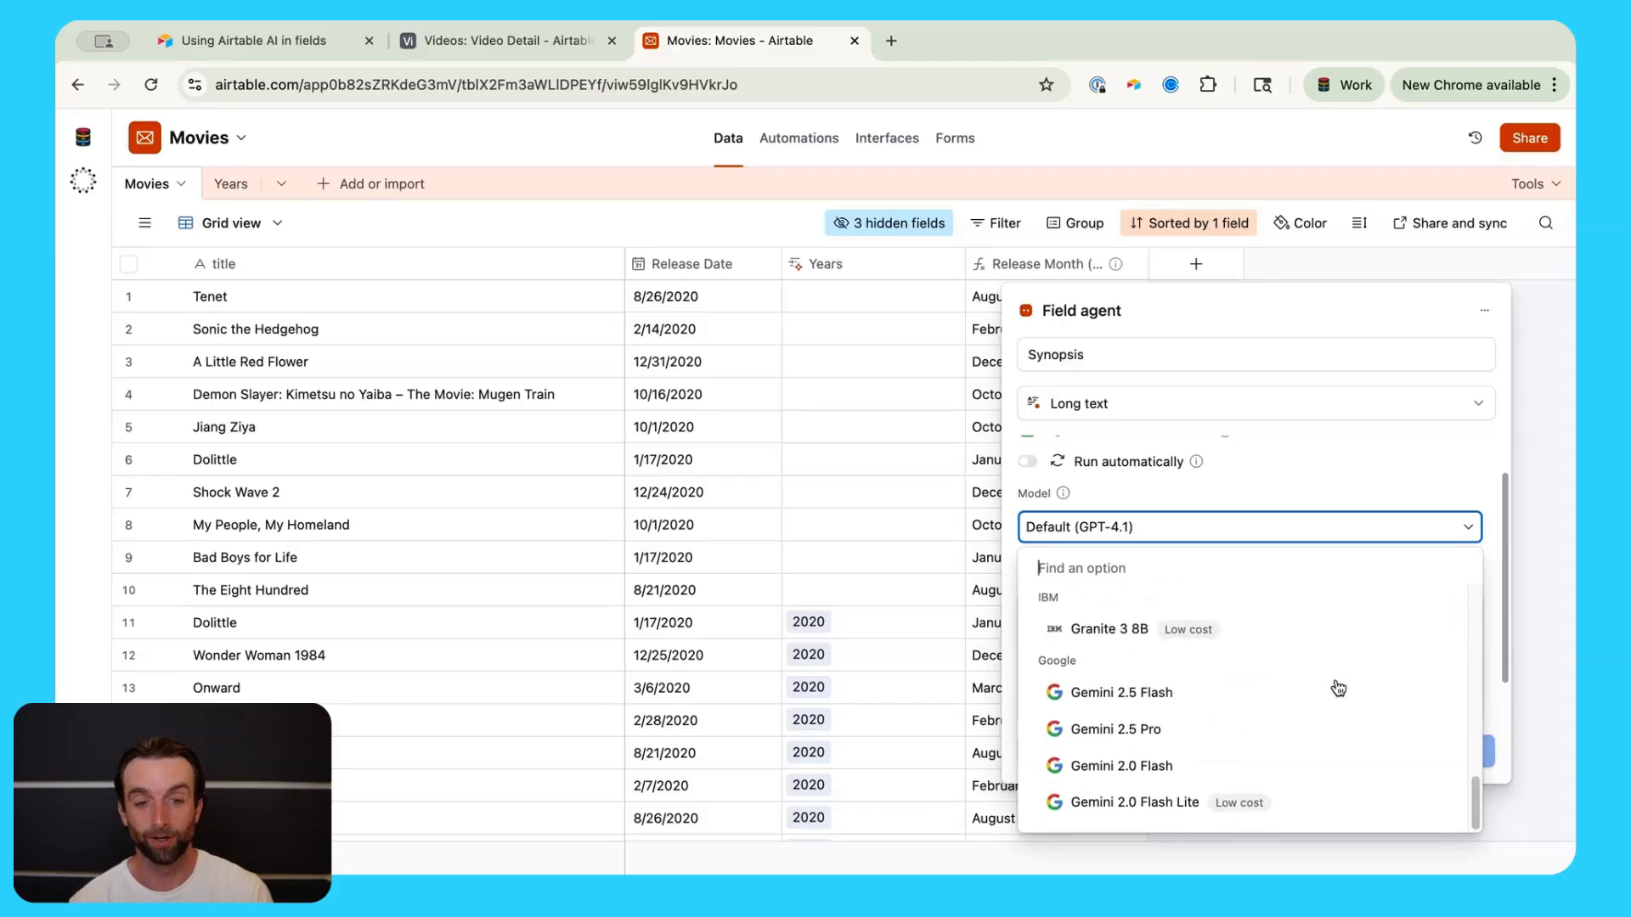
{"action": "scroll", "coordinate": [1334, 684], "scroll_direction": "down", "scroll_amount": 5}
{"action": "scroll", "coordinate": [1317, 666], "scroll_direction": "up", "scroll_amount": 15}
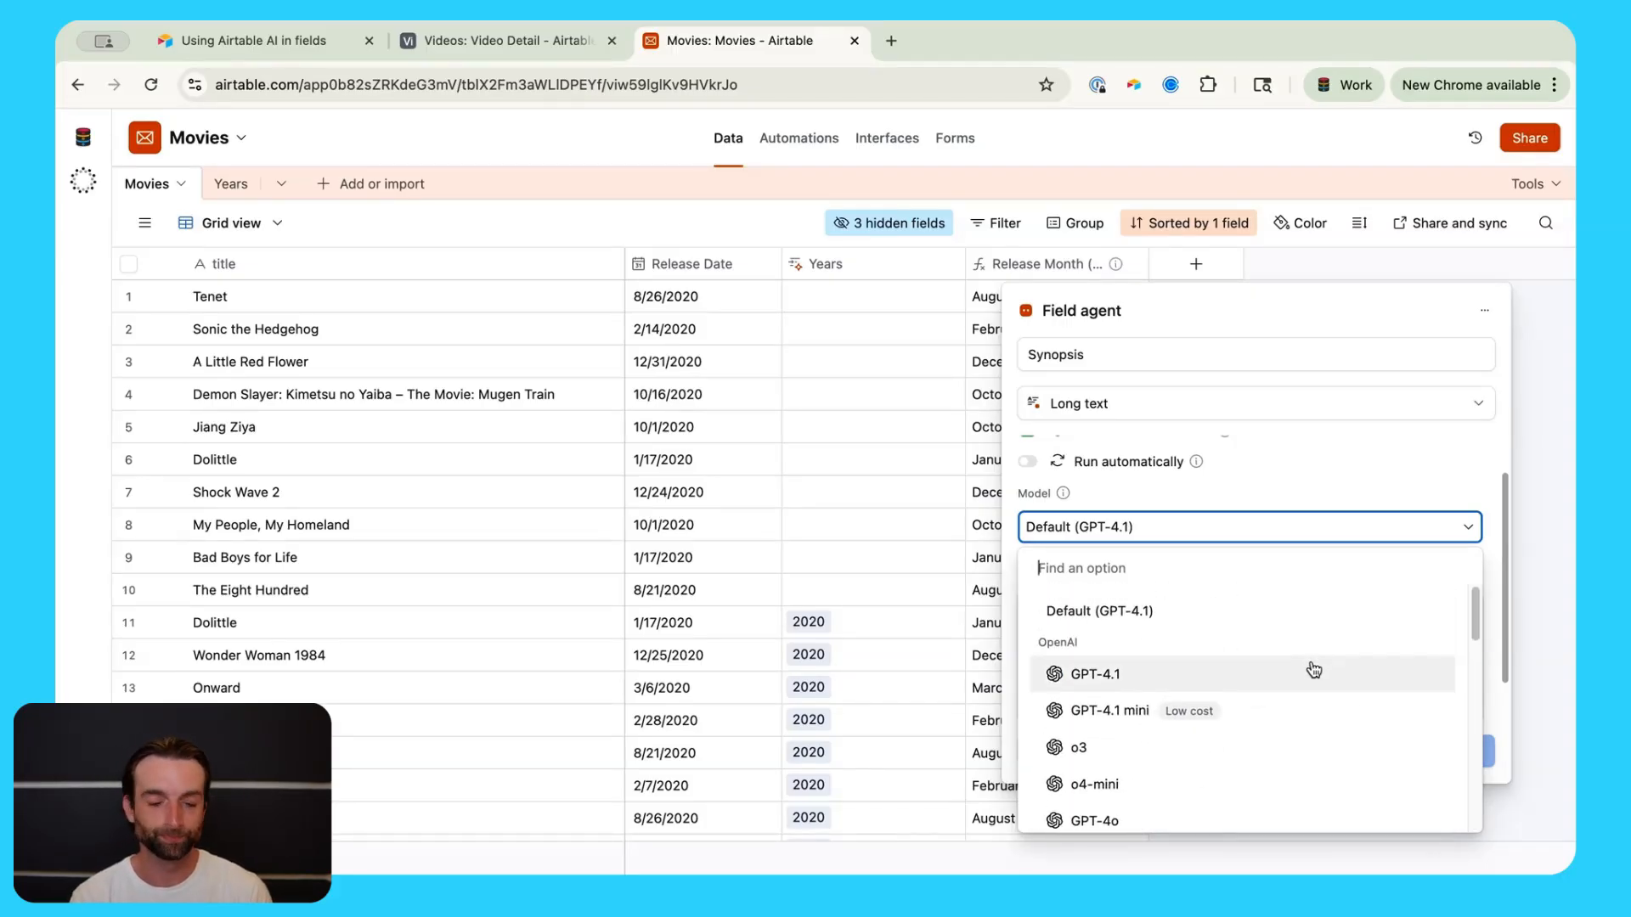
{"action": "scroll", "coordinate": [1327, 692], "scroll_direction": "down", "scroll_amount": 1}
{"action": "scroll", "coordinate": [1332, 705], "scroll_direction": "down", "scroll_amount": 2}
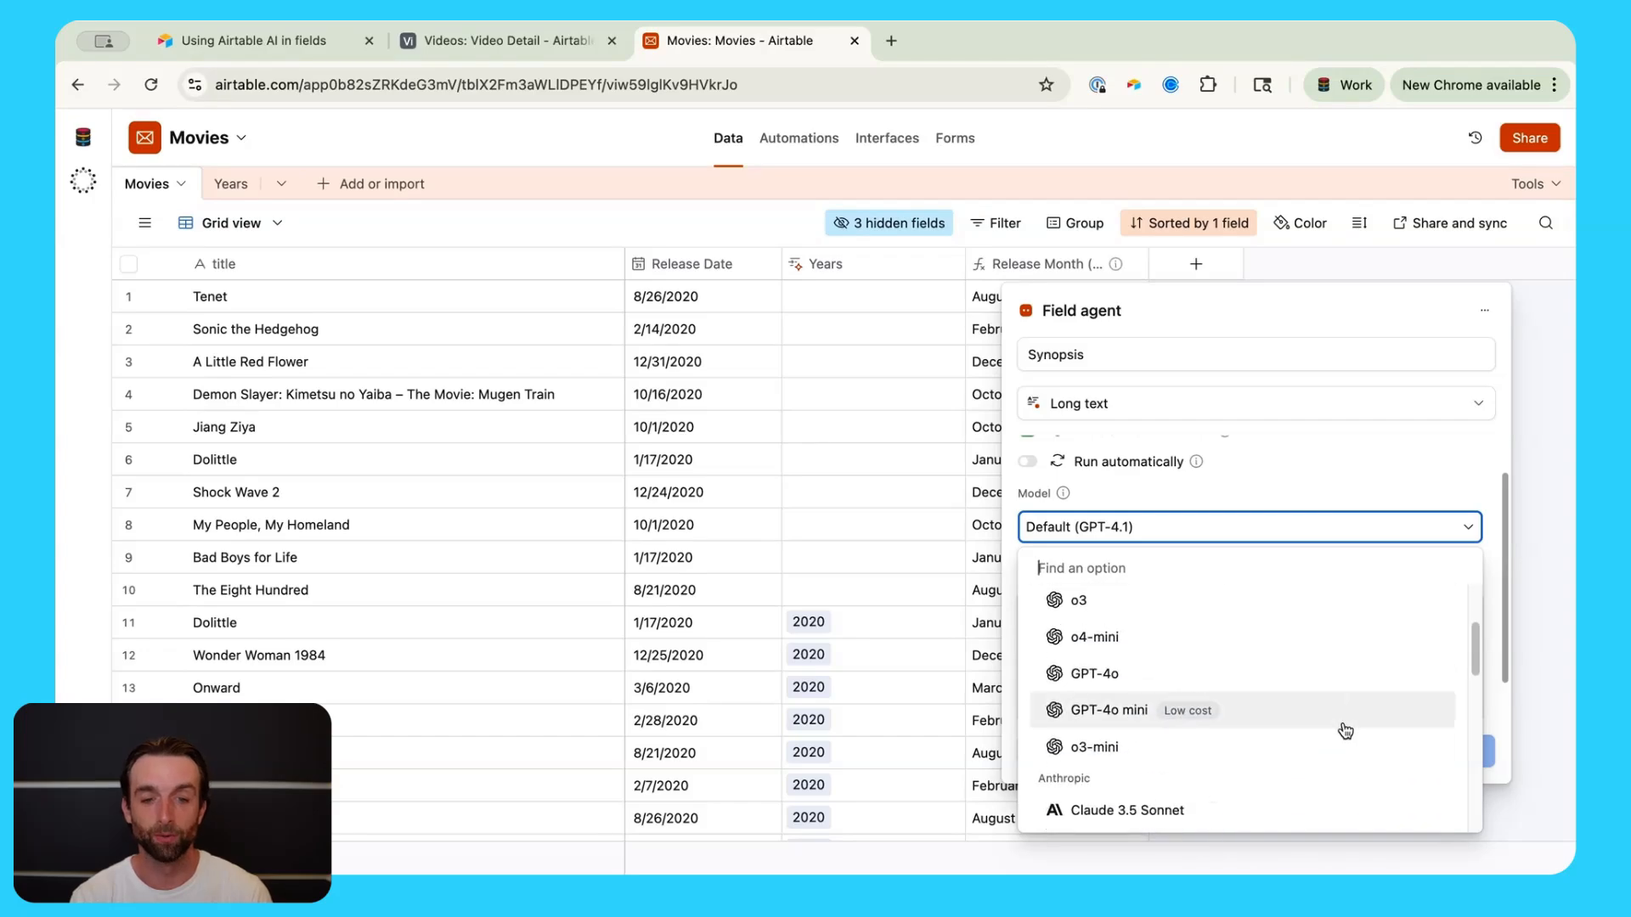
{"action": "scroll", "coordinate": [1332, 739], "scroll_direction": "up", "scroll_amount": 3}
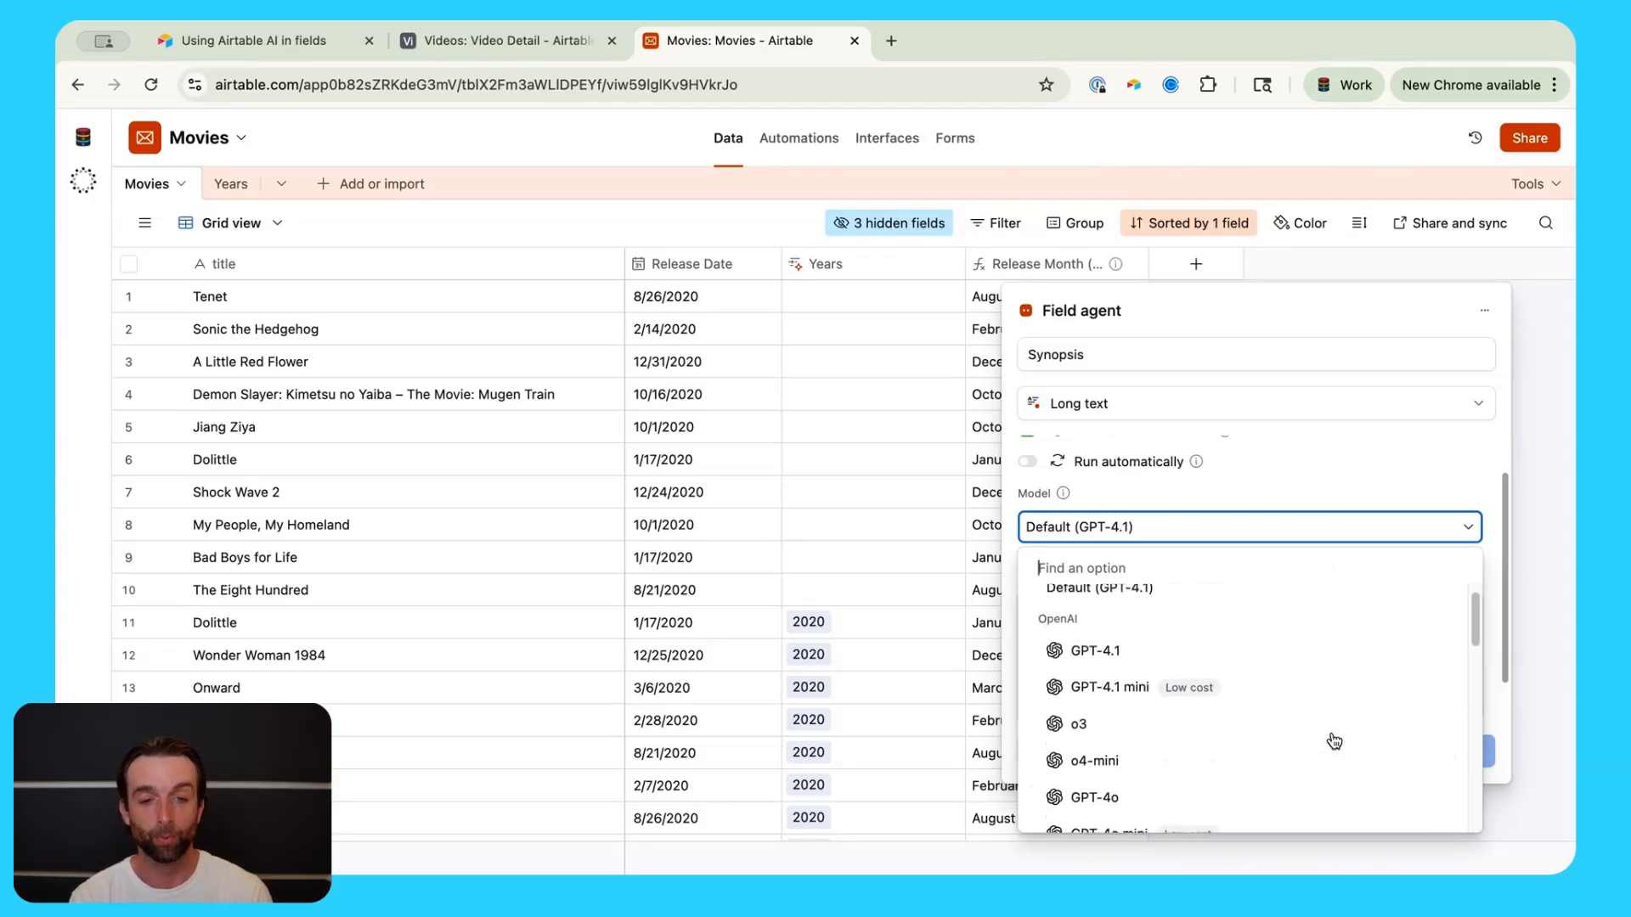
{"action": "scroll", "coordinate": [1332, 739], "scroll_direction": "down", "scroll_amount": 4}
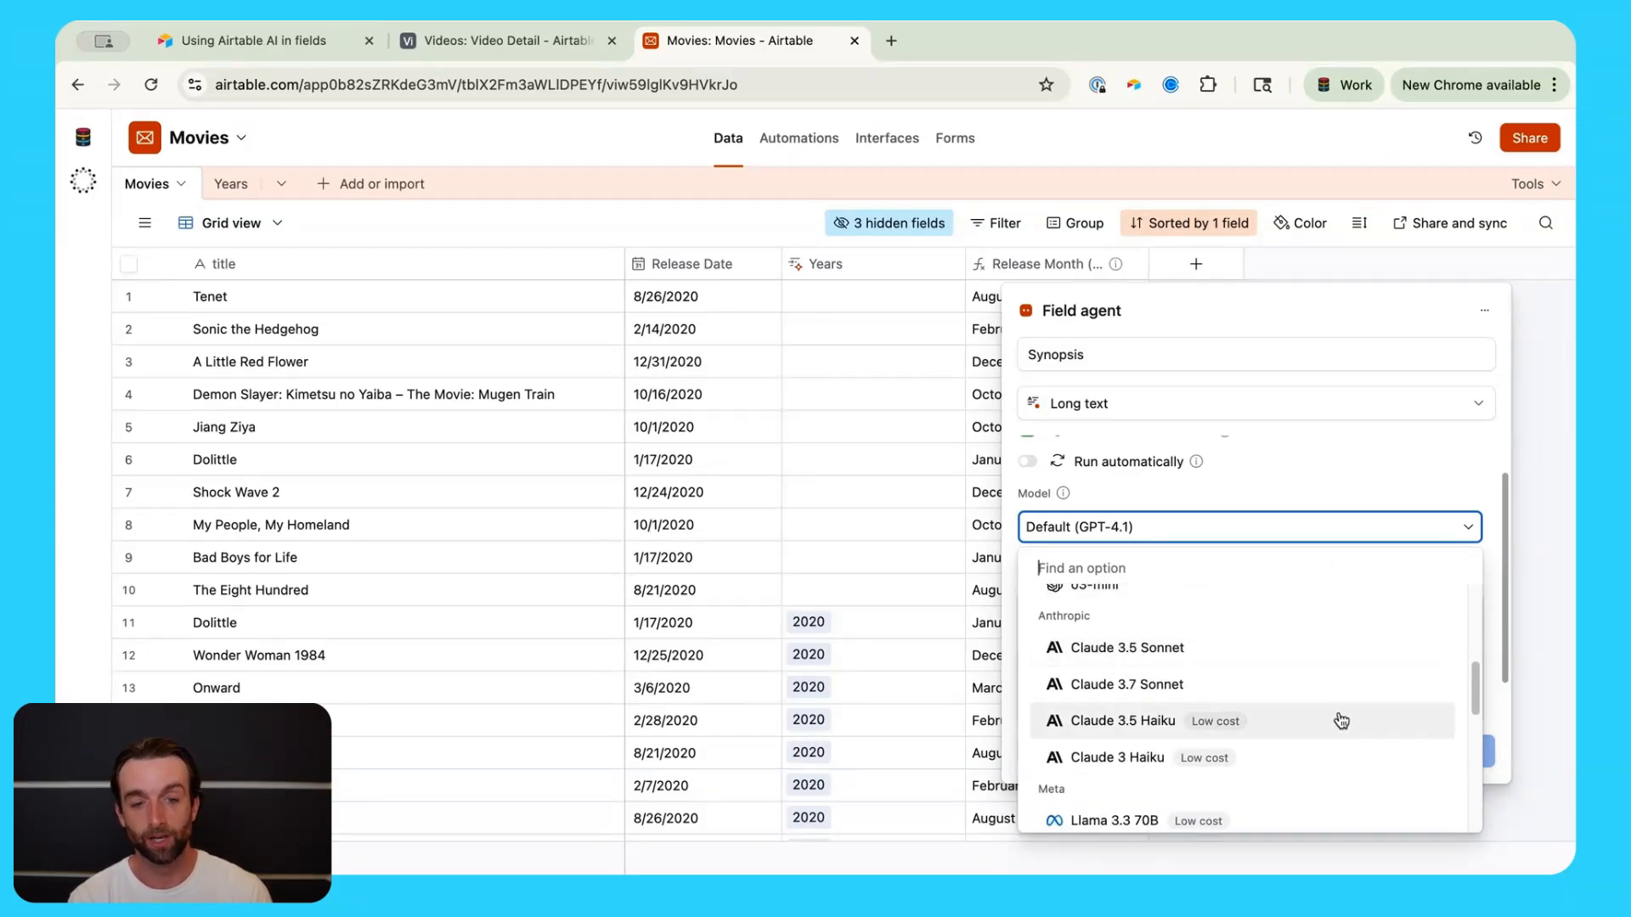
{"action": "scroll", "coordinate": [1365, 722], "scroll_direction": "down", "scroll_amount": 3}
{"action": "scroll", "coordinate": [1364, 749], "scroll_direction": "down", "scroll_amount": 2}
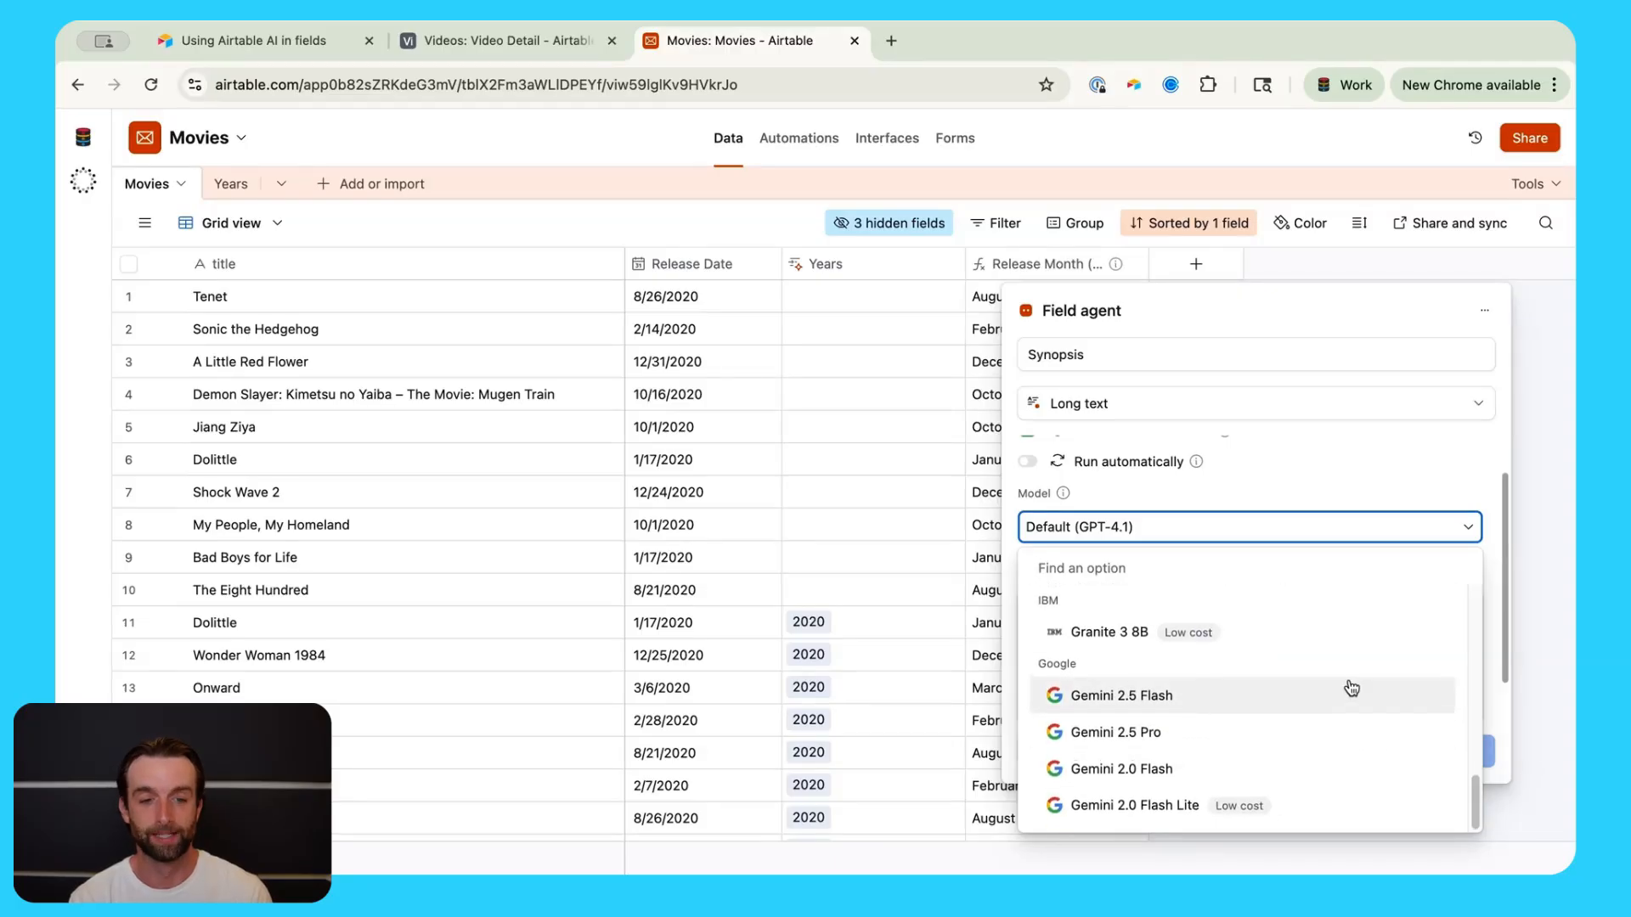
{"action": "scroll", "coordinate": [1348, 685], "scroll_direction": "up", "scroll_amount": 9}
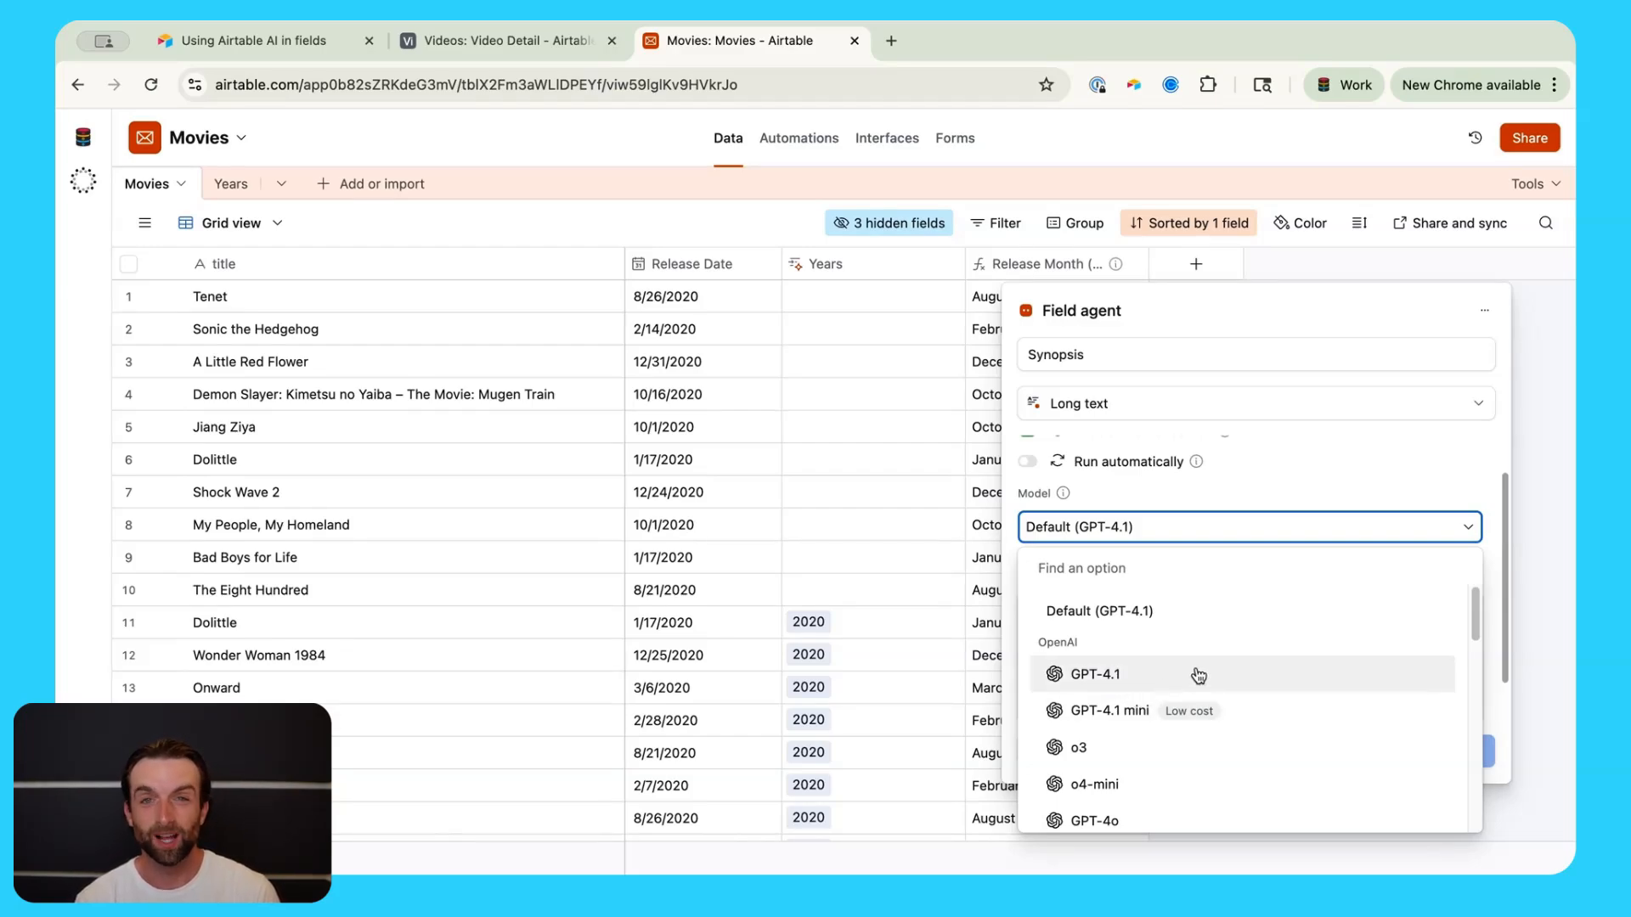
{"action": "scroll", "coordinate": [1334, 705], "scroll_direction": "down", "scroll_amount": 2}
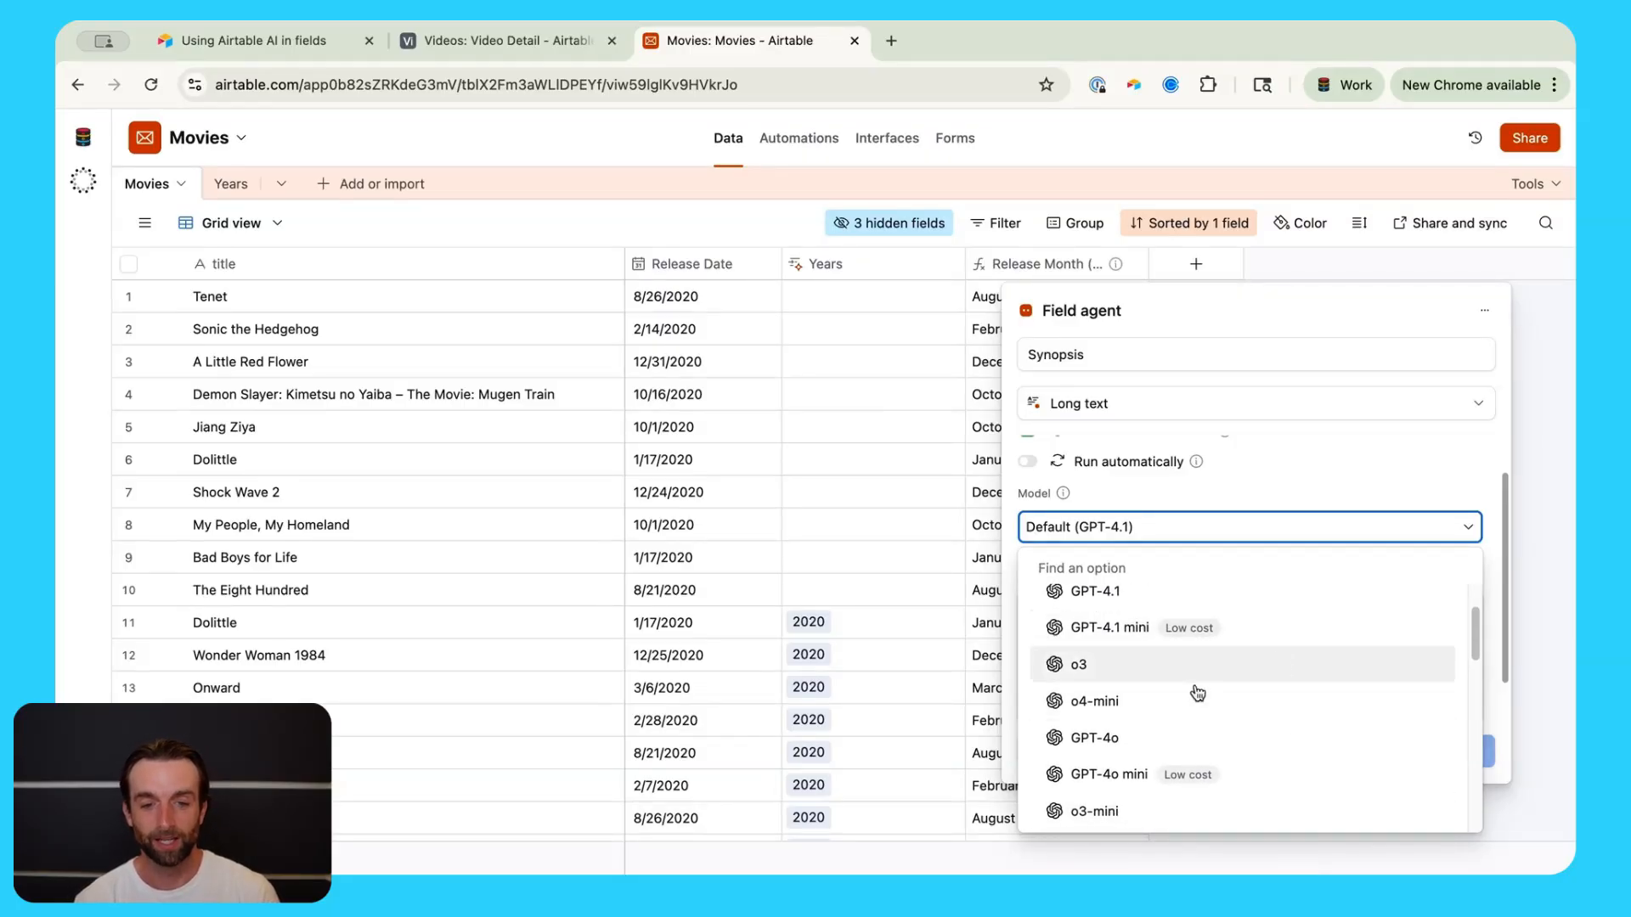
{"action": "left_click", "coordinate": [1141, 635]}
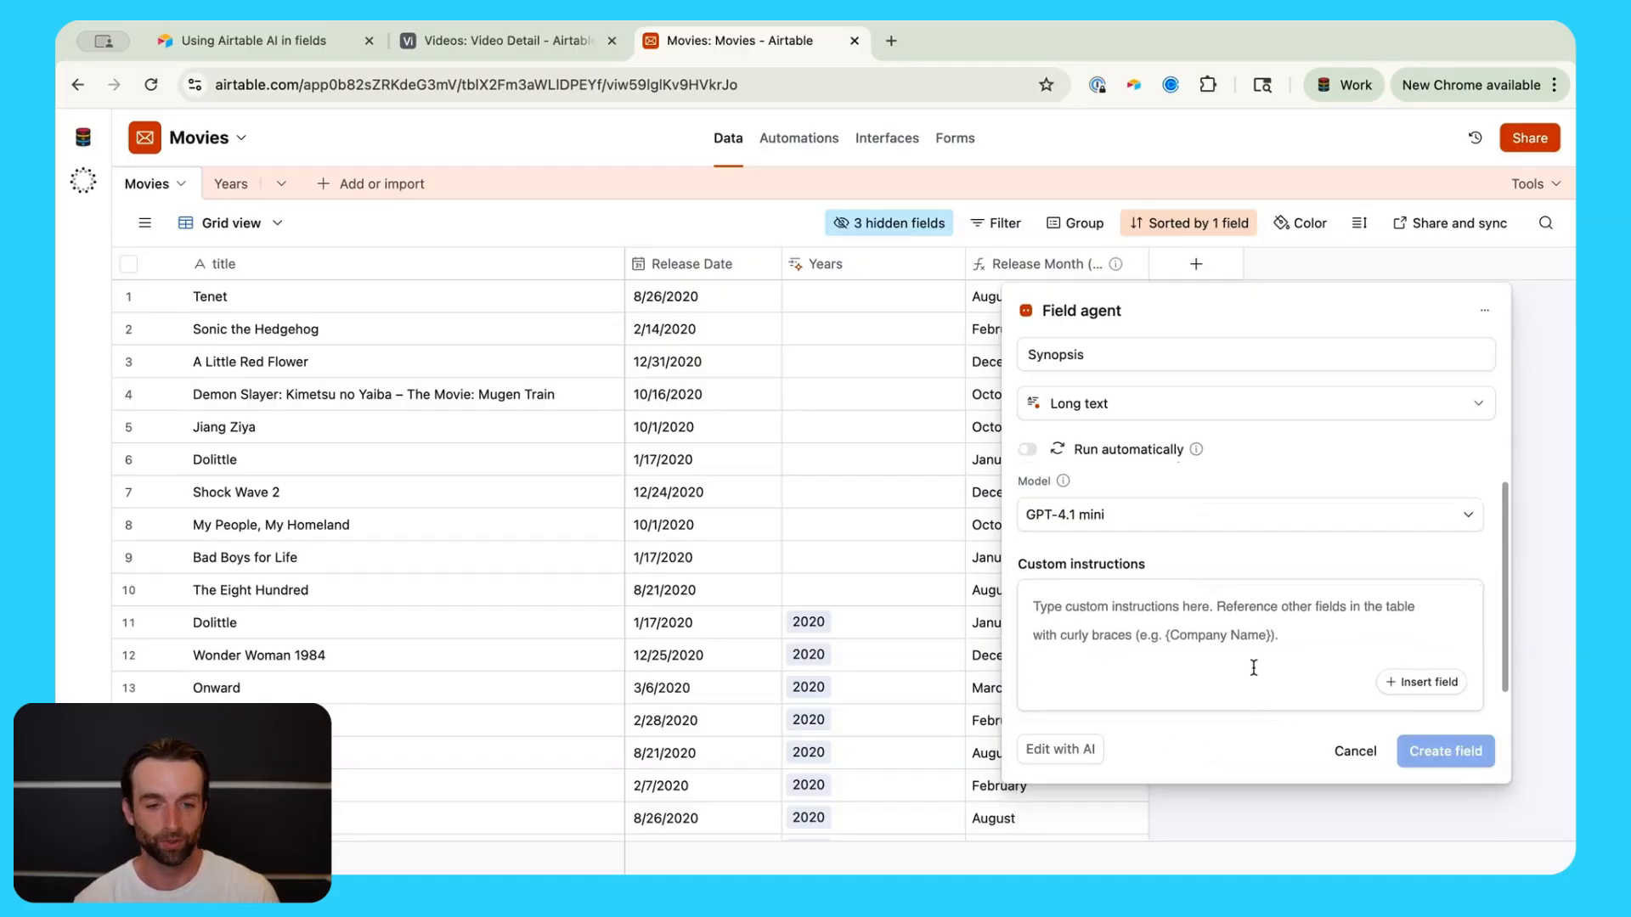
Step: Instruct the agent: 'Write a synopsis of this movie' + title field + '. Write 3 sentences that describe the plot'
{"action": "left_click", "coordinate": [1324, 613]}
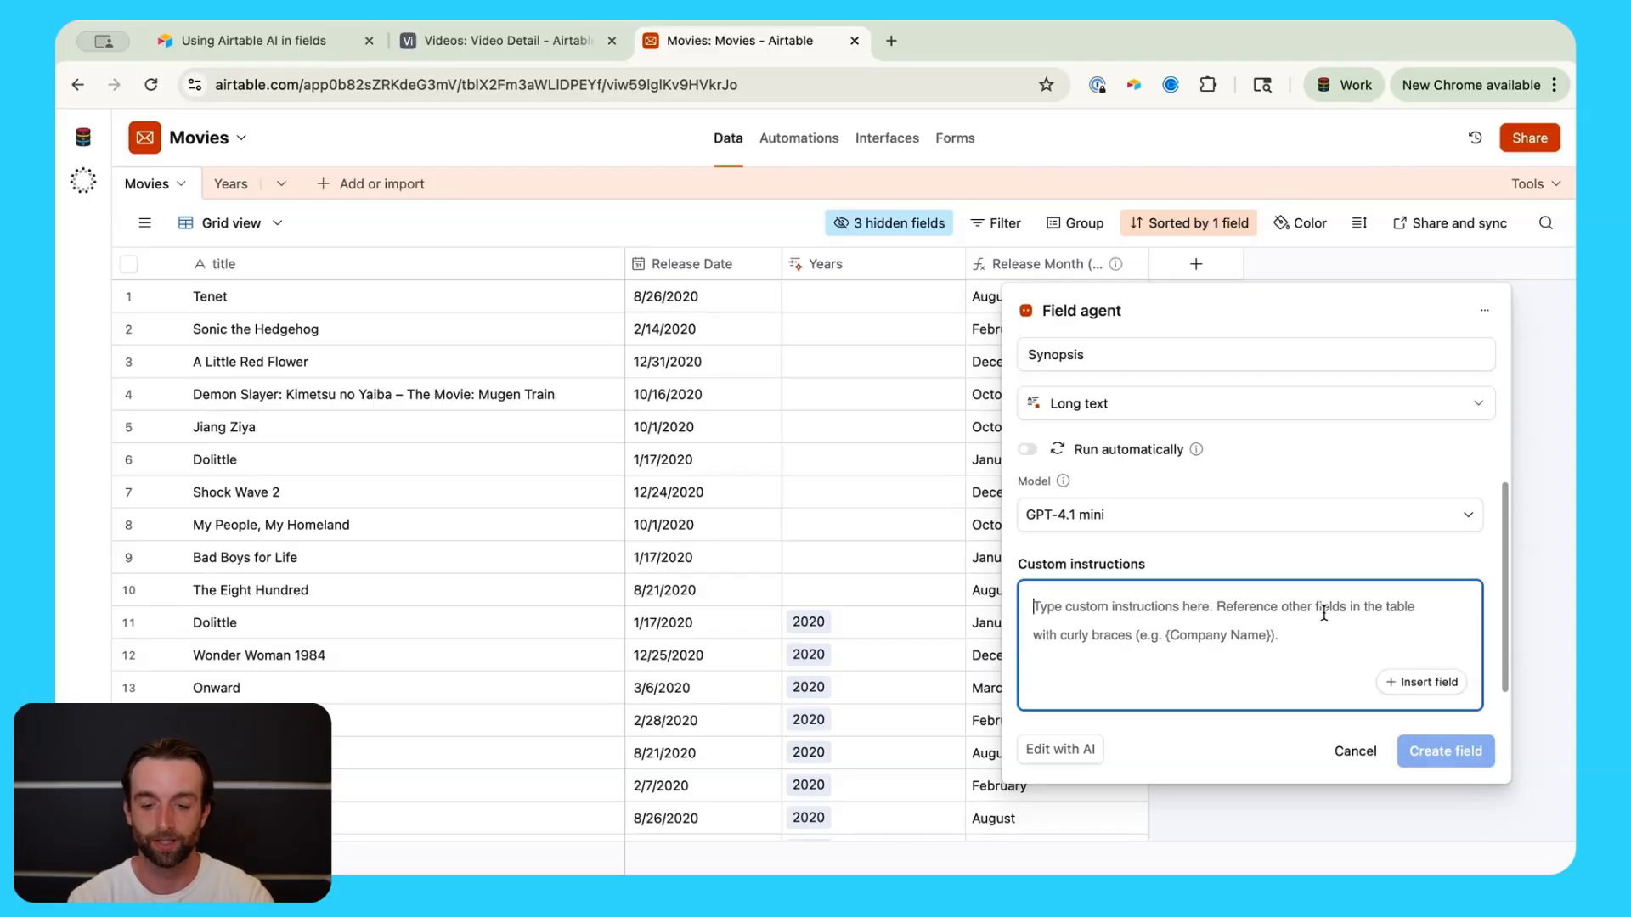
{"action": "type", "text": "Write a "}
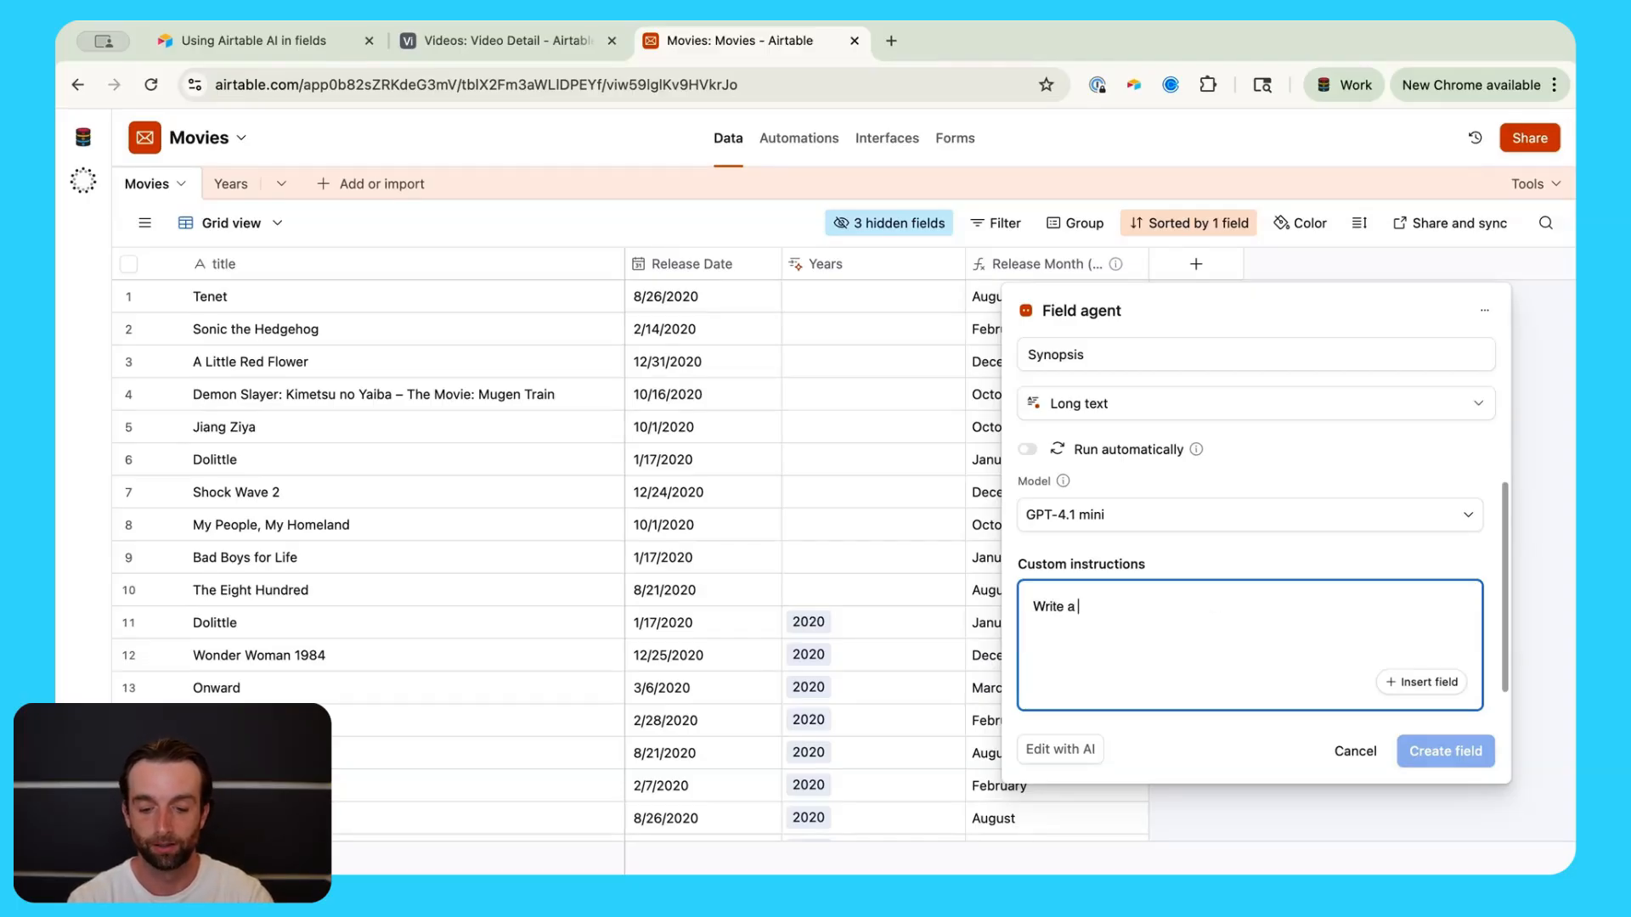
{"action": "type", "text": "synops"}
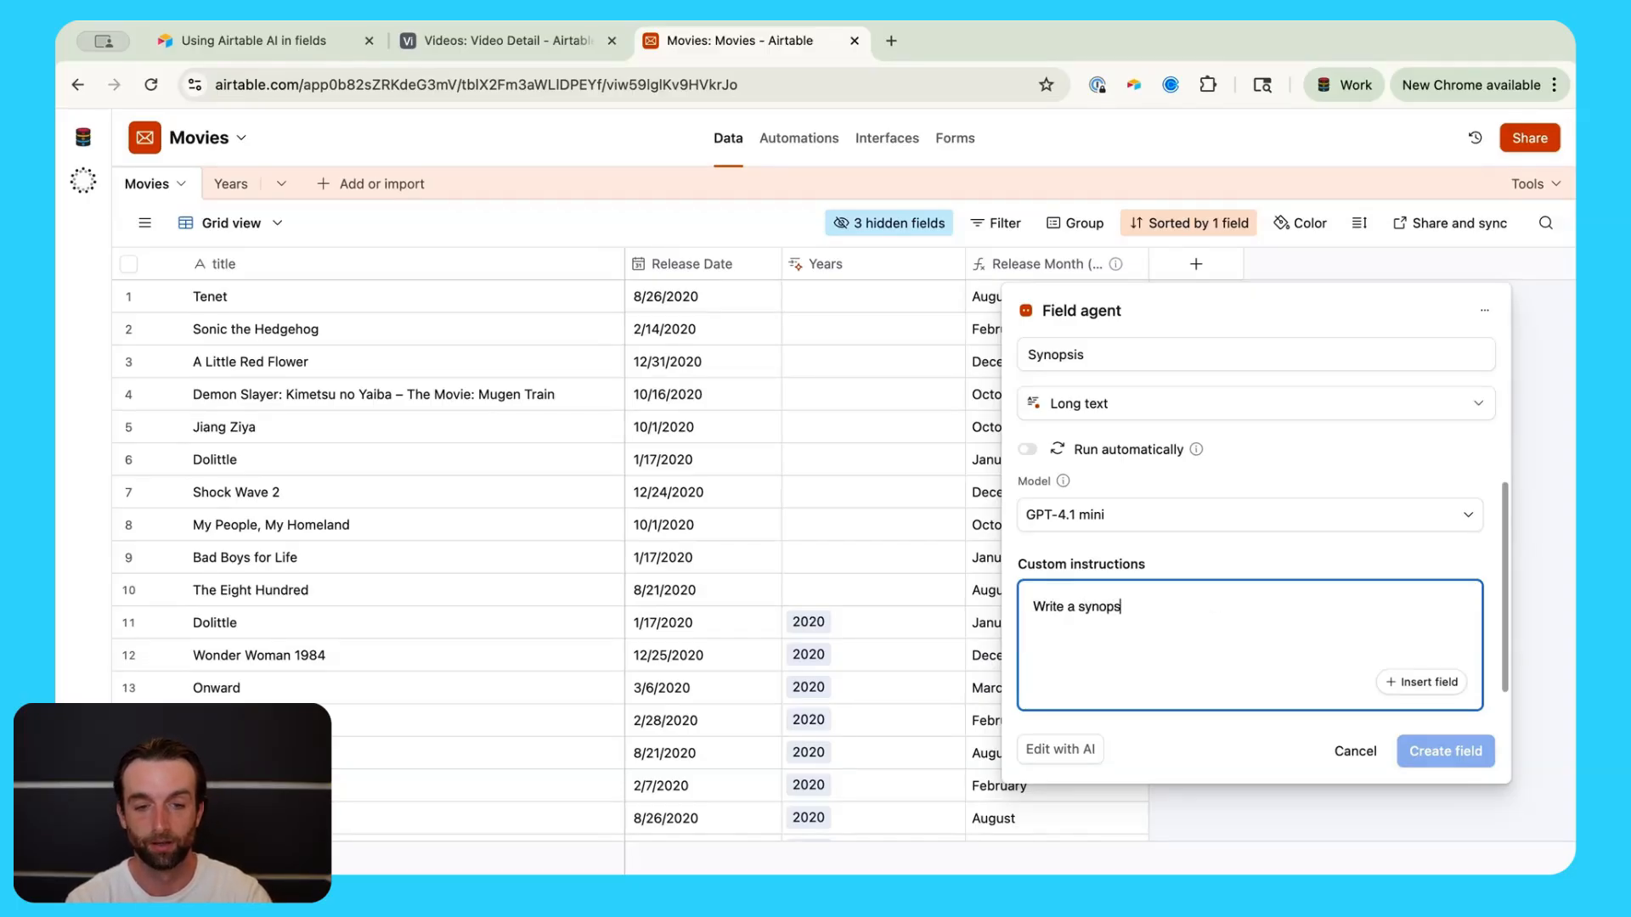
{"action": "type", "text": "is of thi"}
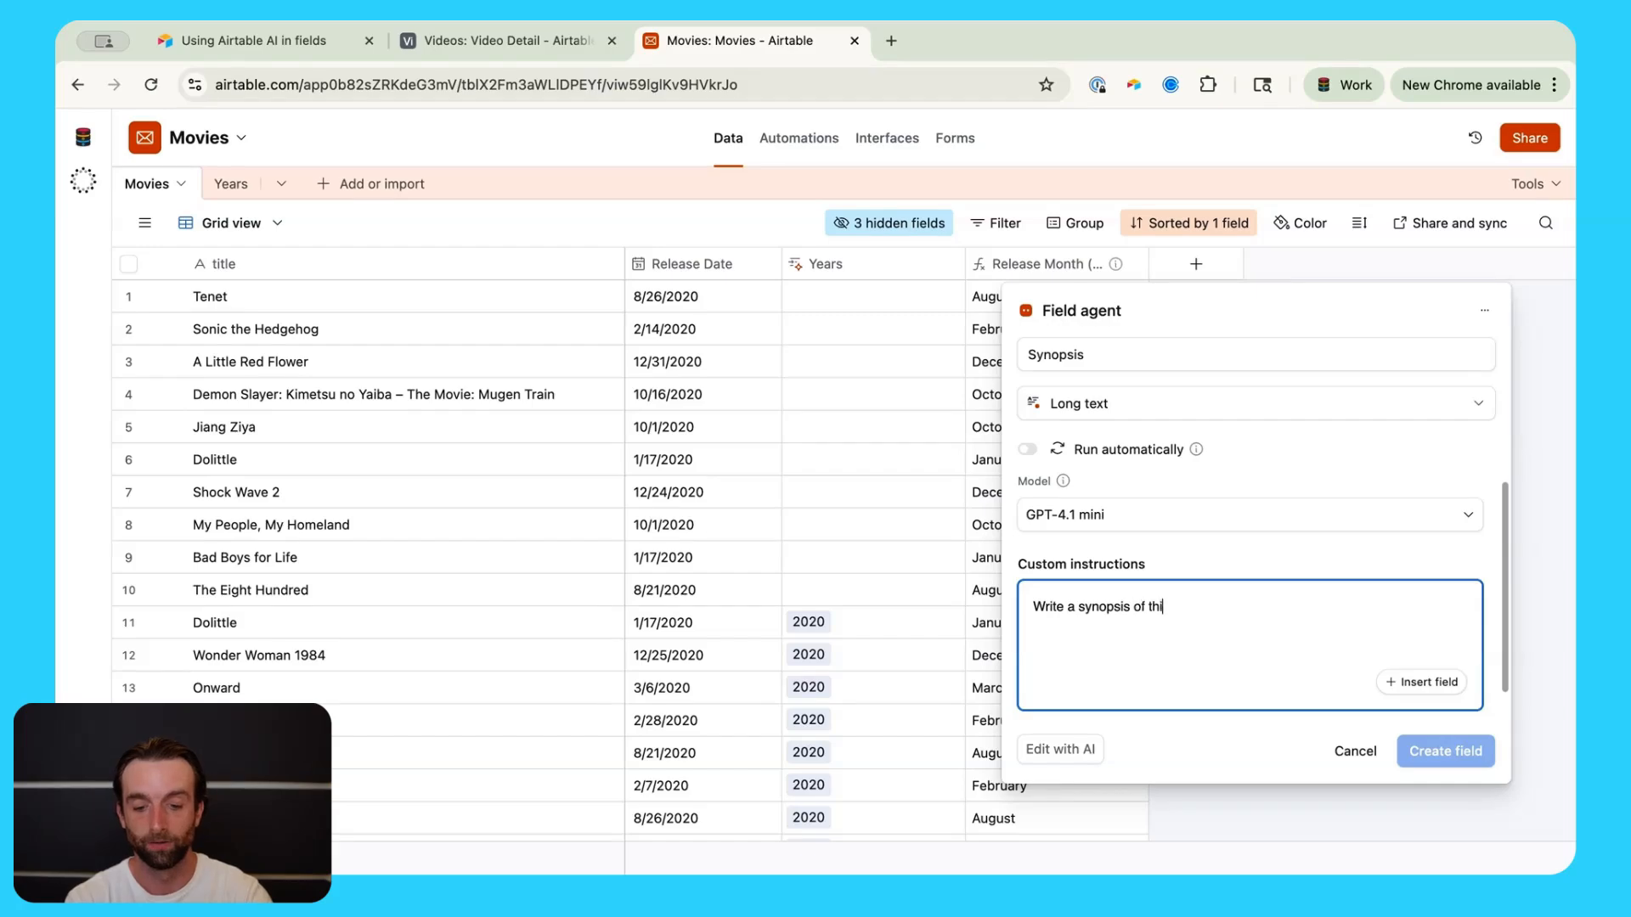
{"action": "type", "text": "se movie"}
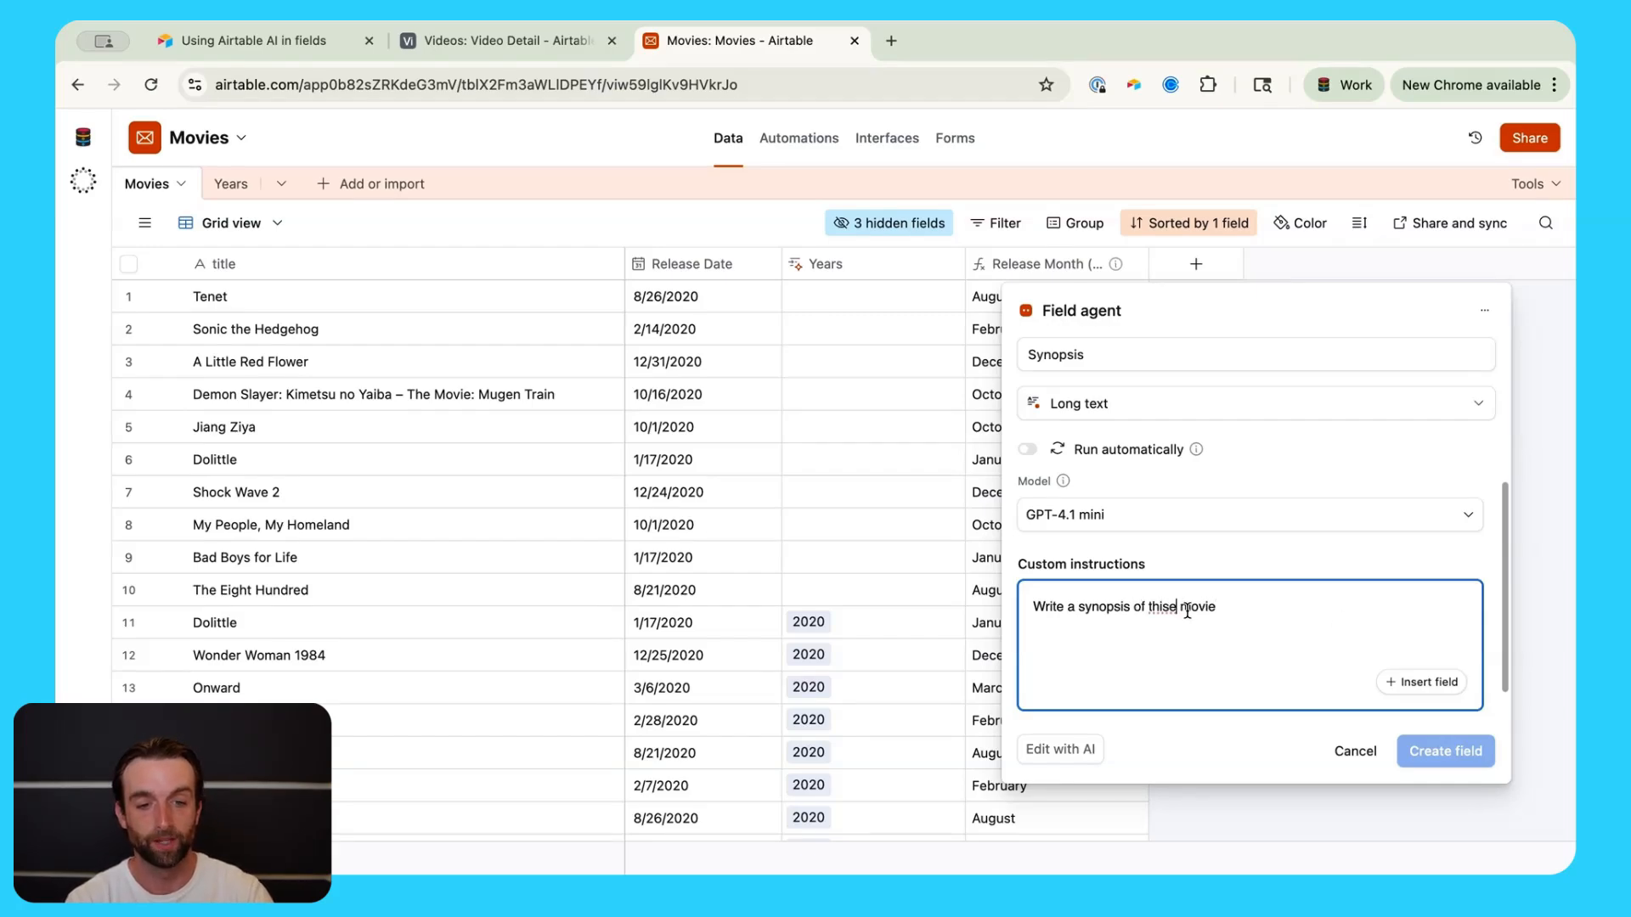
{"action": "key", "text": "BackSpace"}
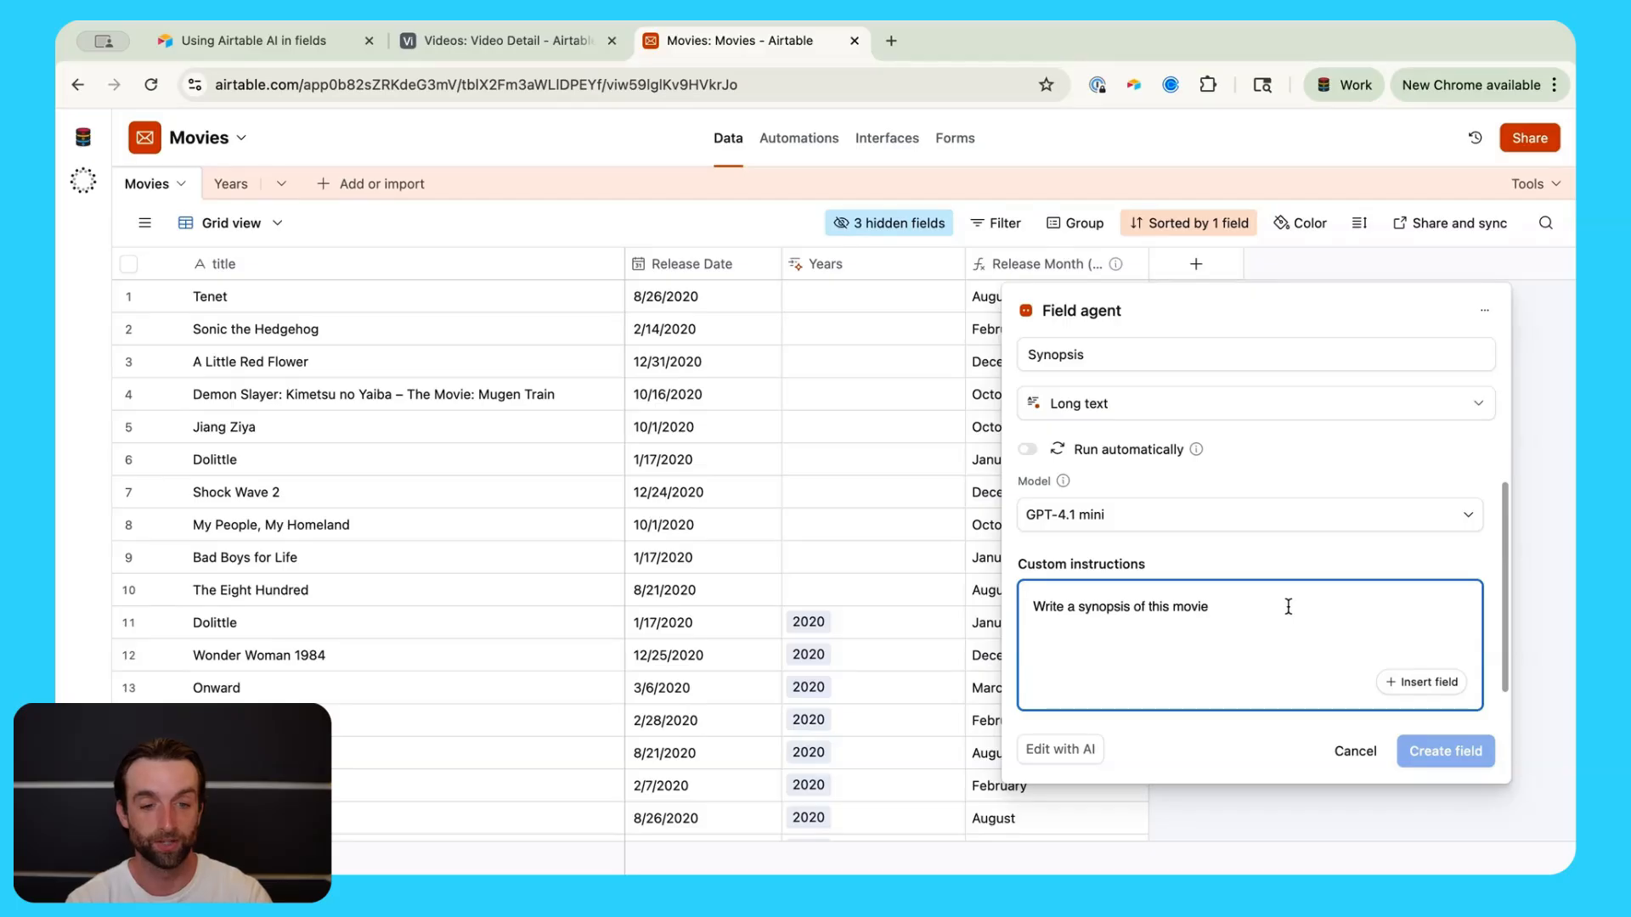
{"action": "left_click", "coordinate": [1411, 682]}
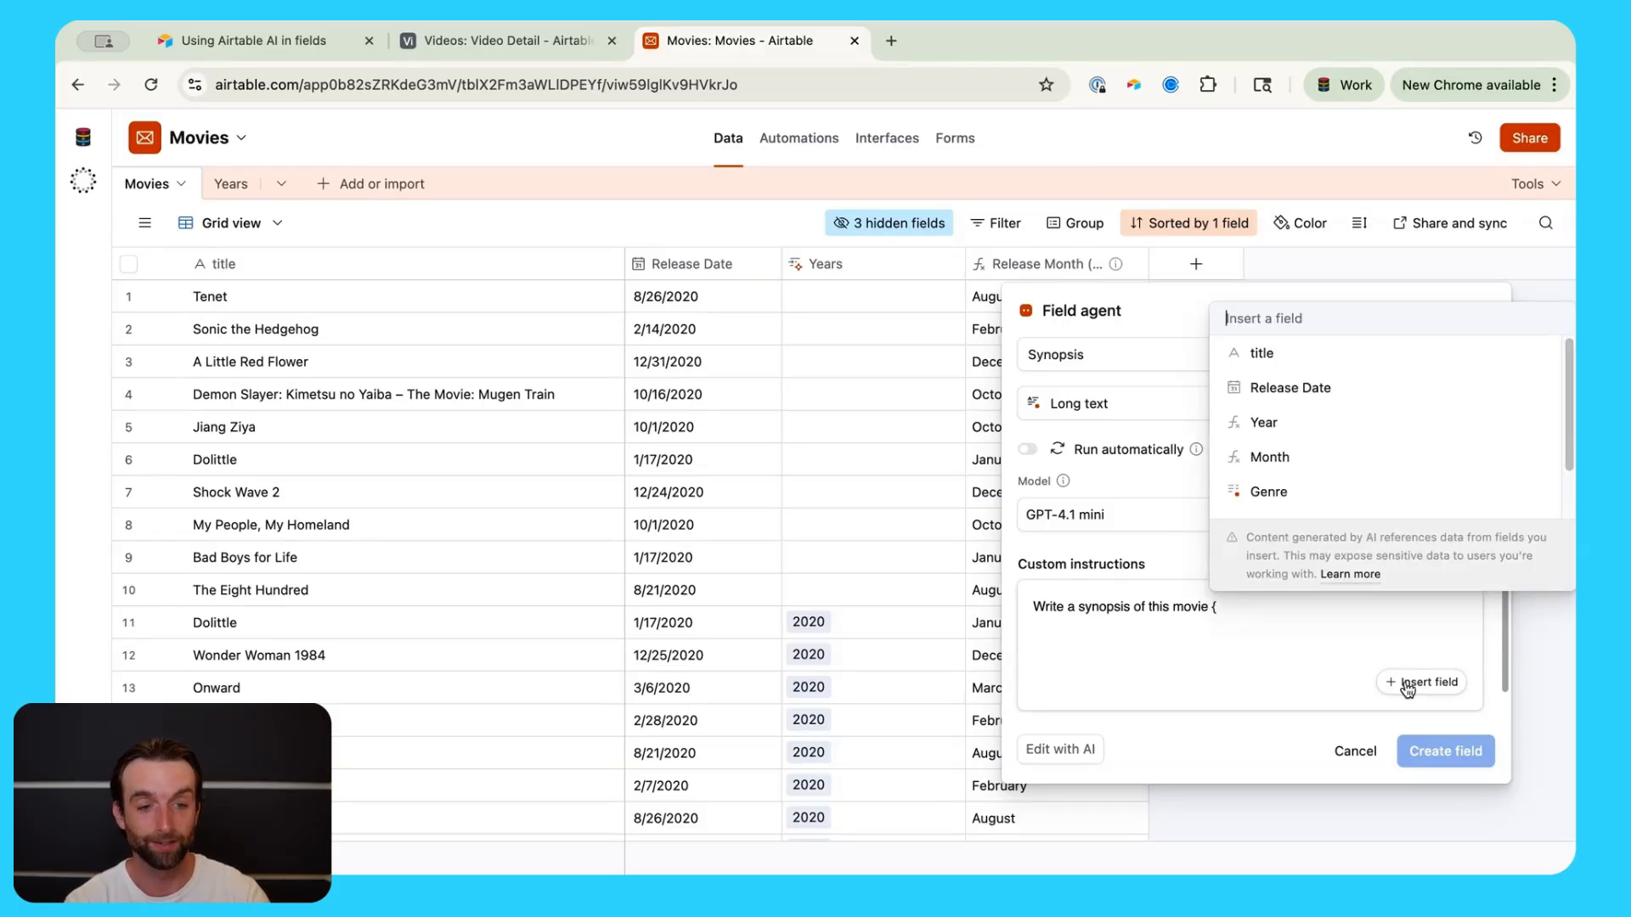
{"action": "left_click", "coordinate": [1258, 354]}
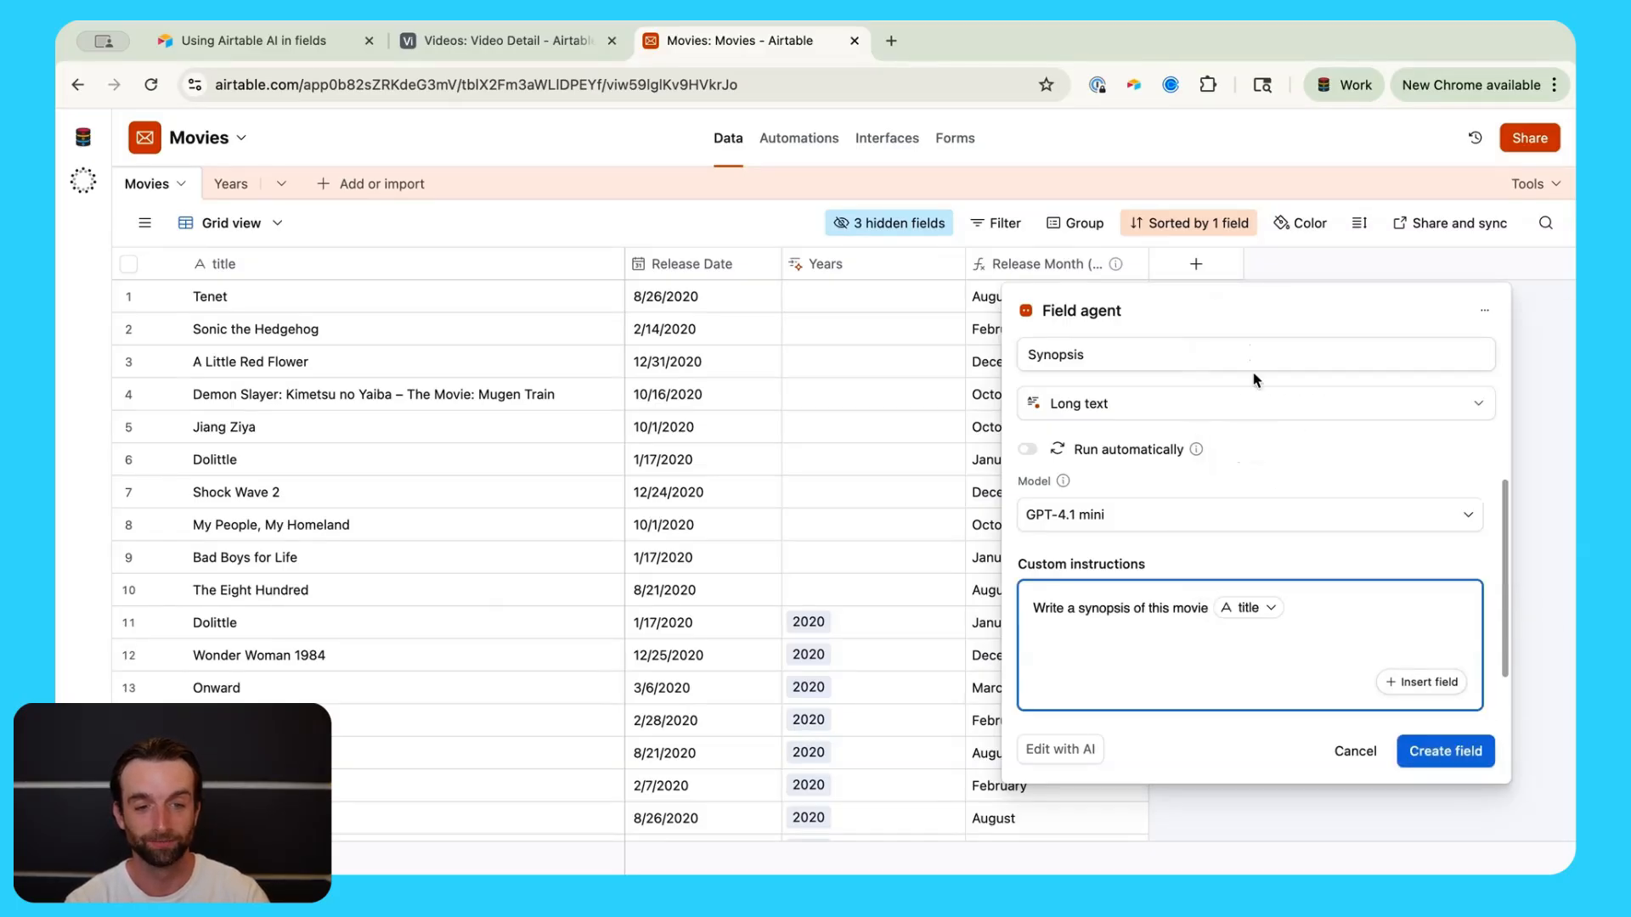
{"action": "type", "text": ". Write"}
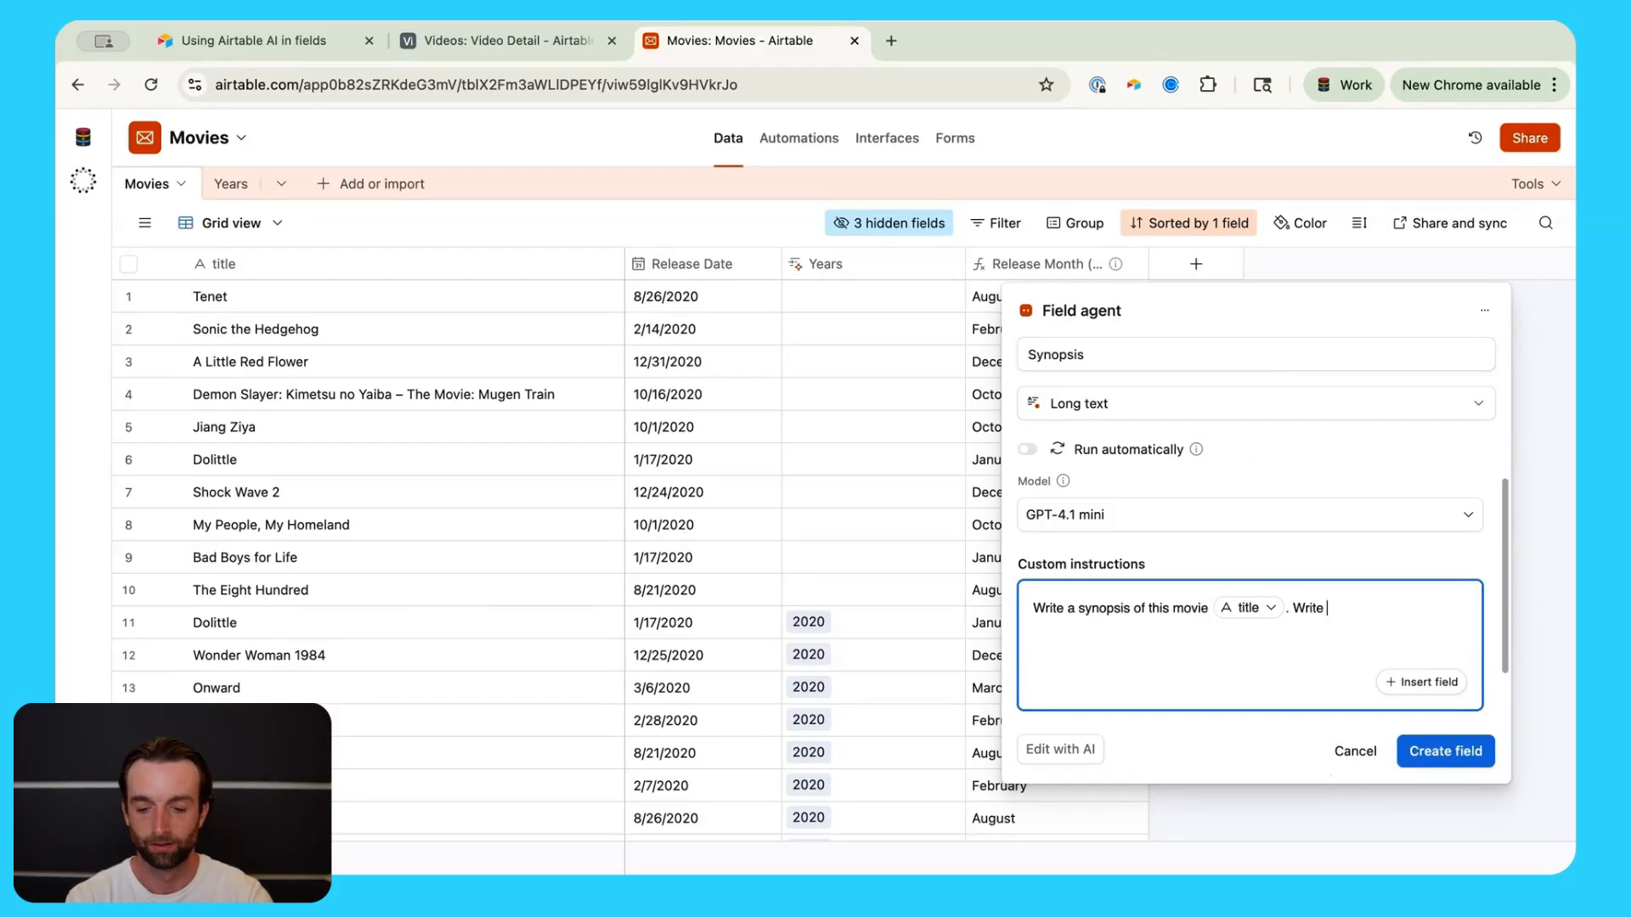
{"action": "type", "text": " 3 sentences"}
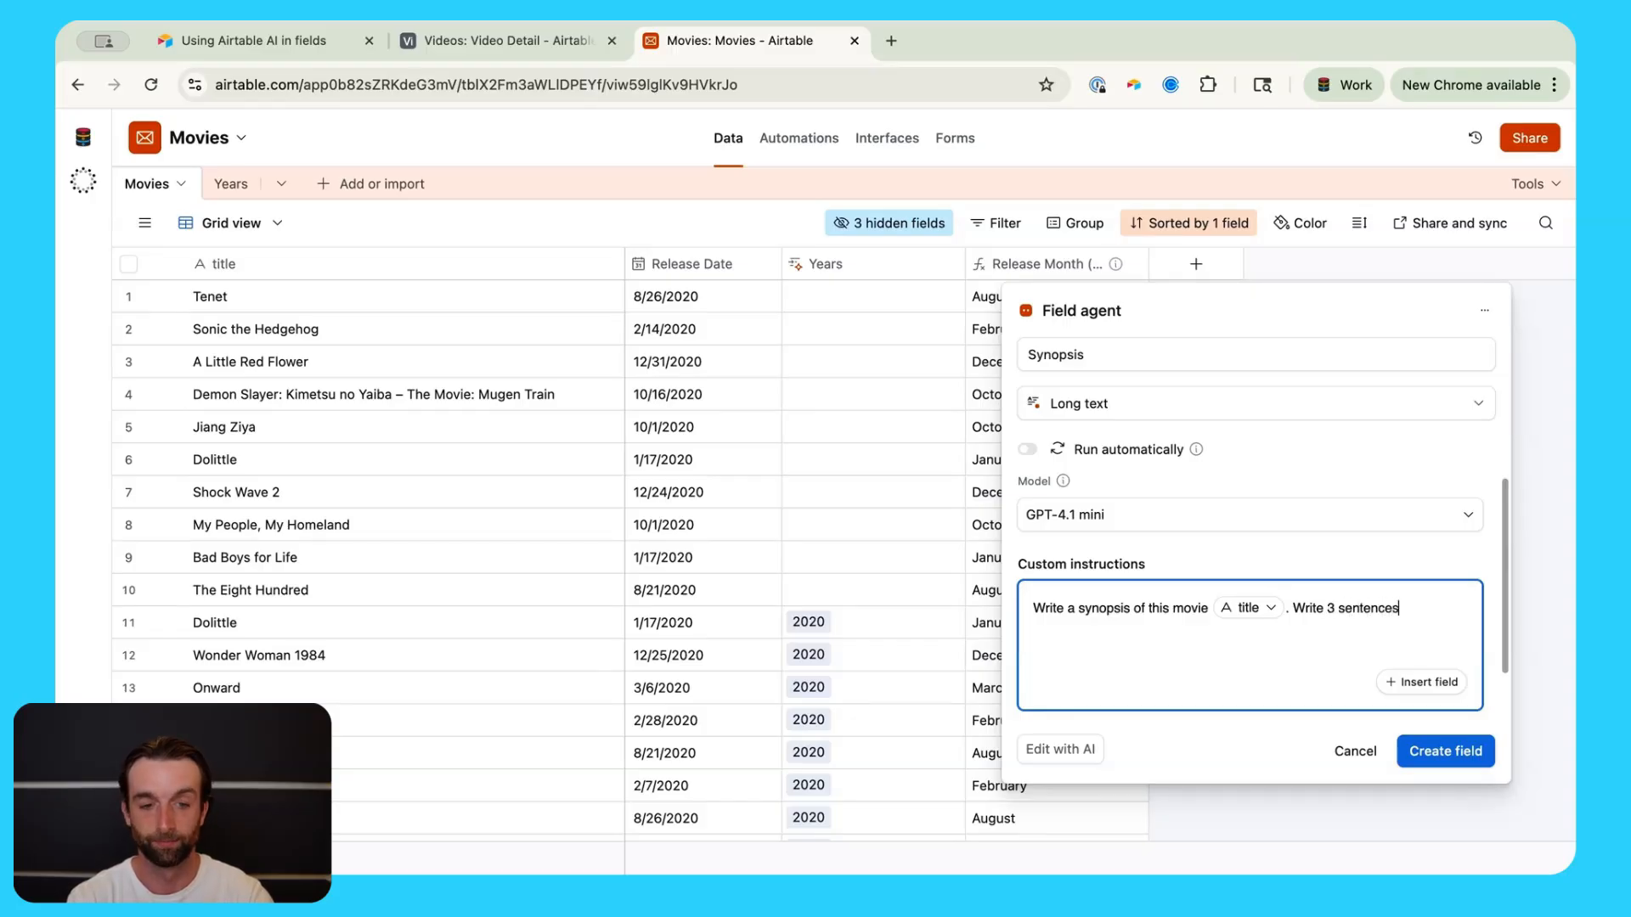
{"action": "type", "text": " that desc"}
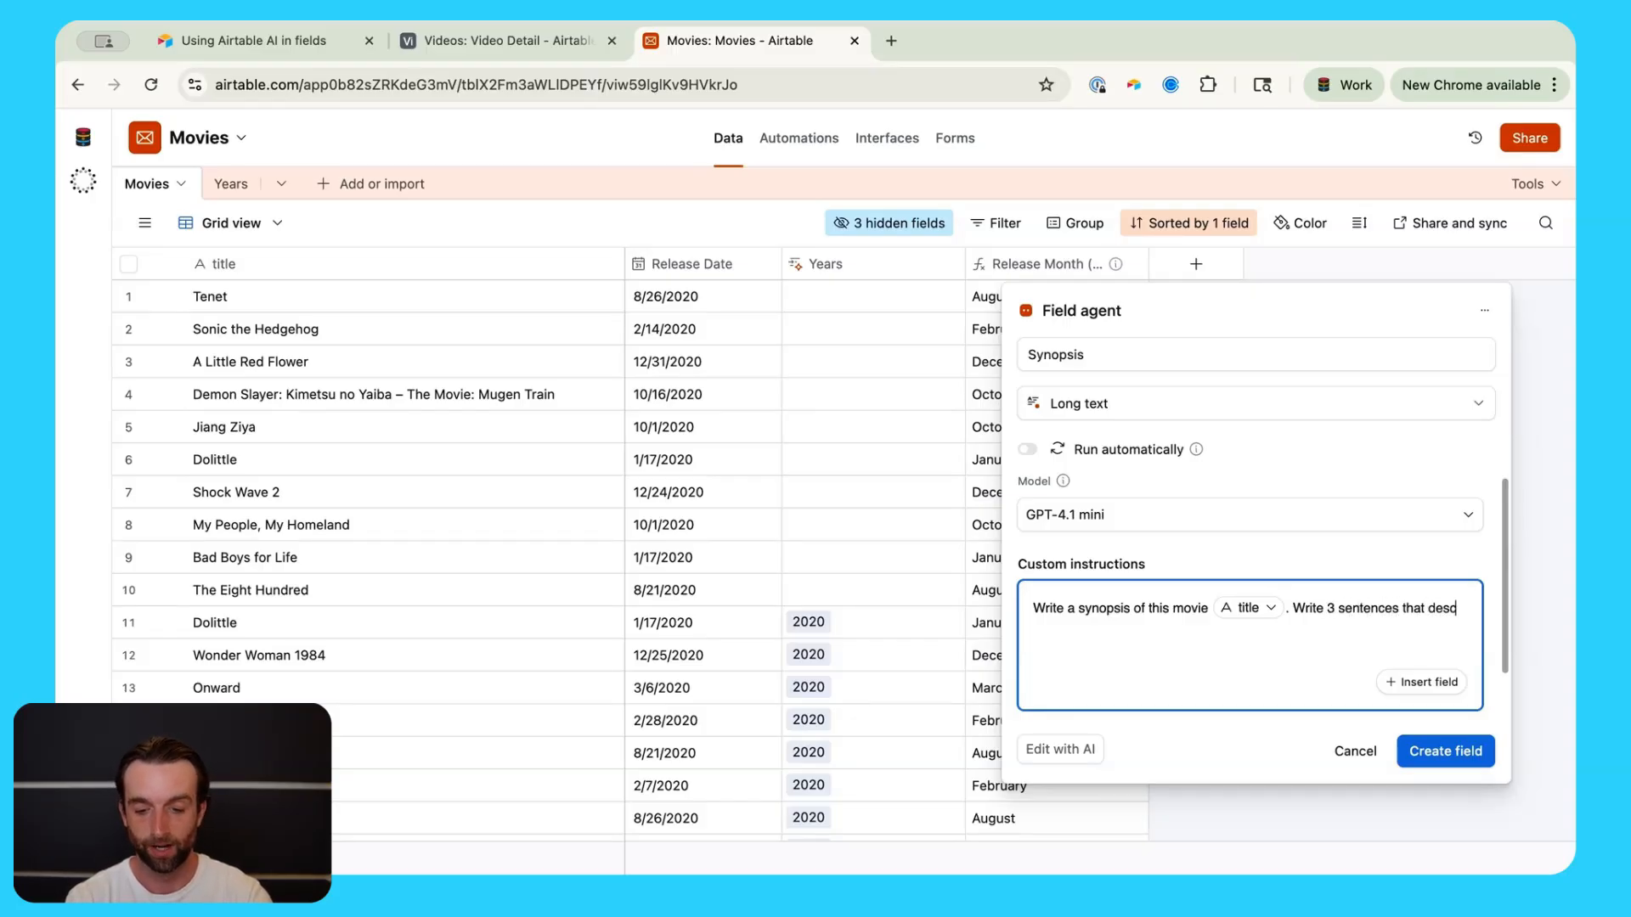
{"action": "type", "text": "r"}
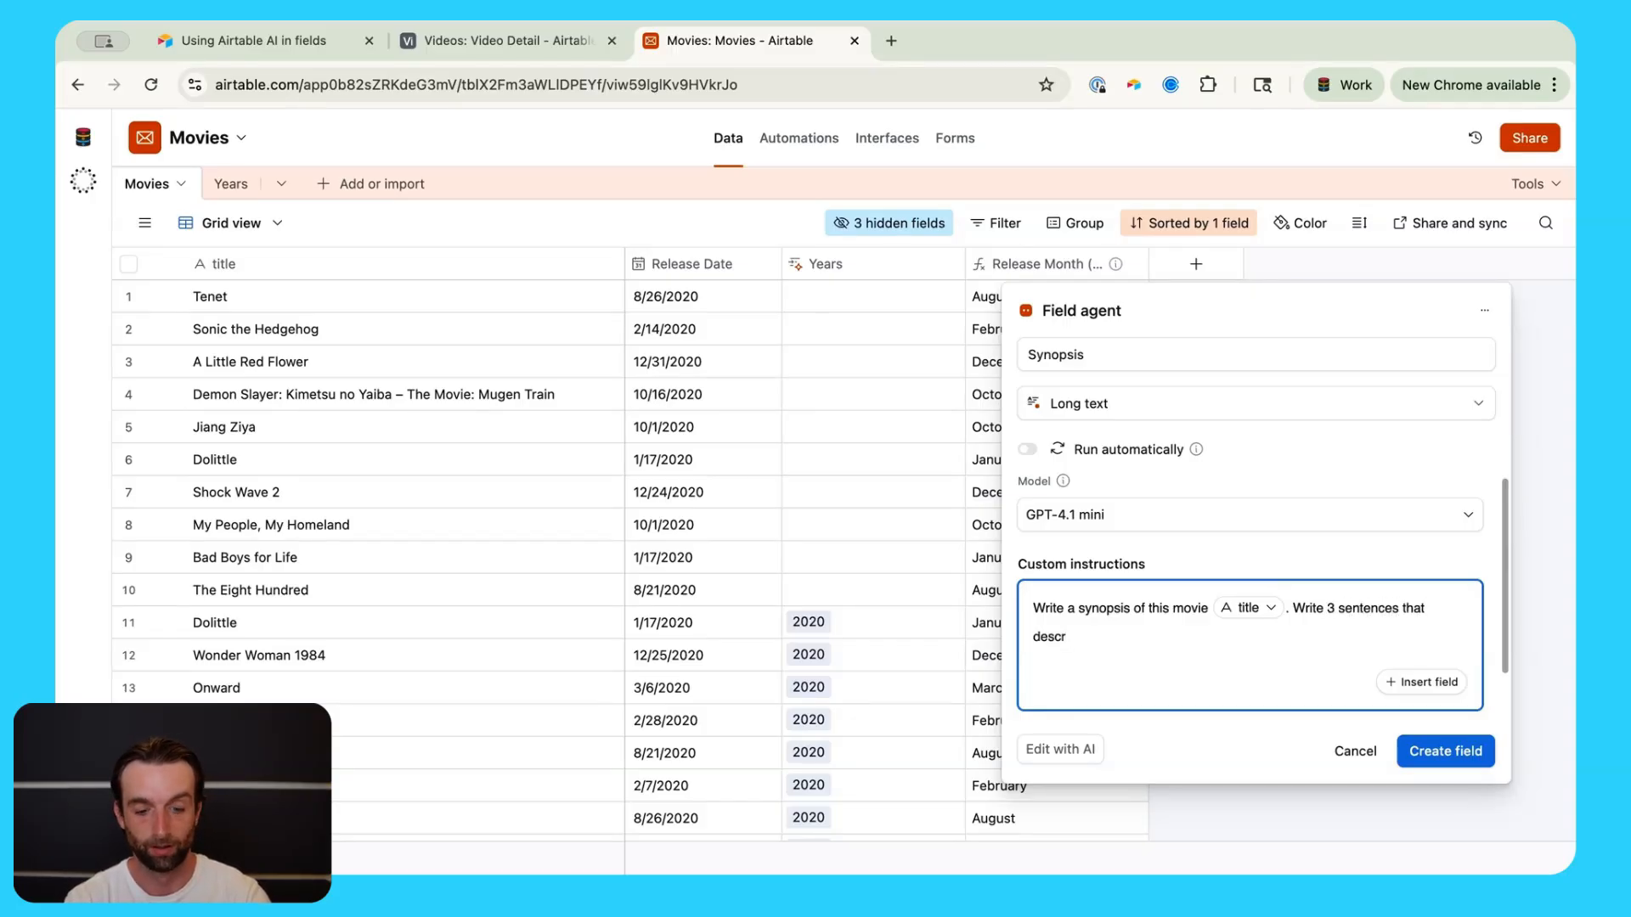
{"action": "type", "text": "ibe the plot"}
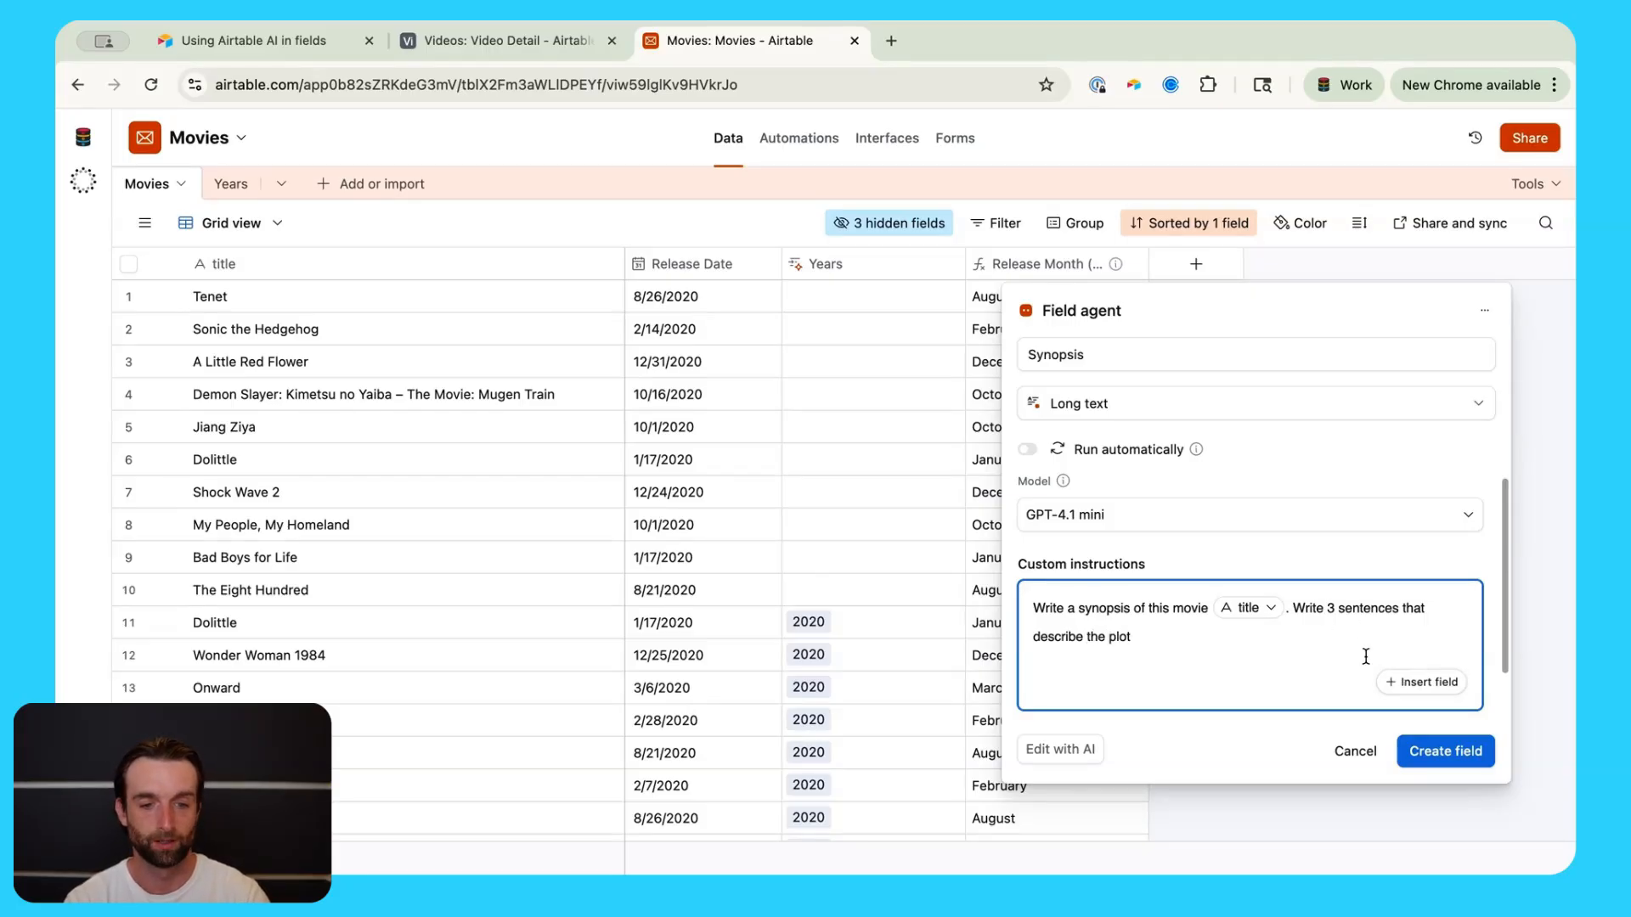
Step: Create the Synopsis agent column and read A Little Red Flower's full synopsis
{"action": "left_click", "coordinate": [1435, 752]}
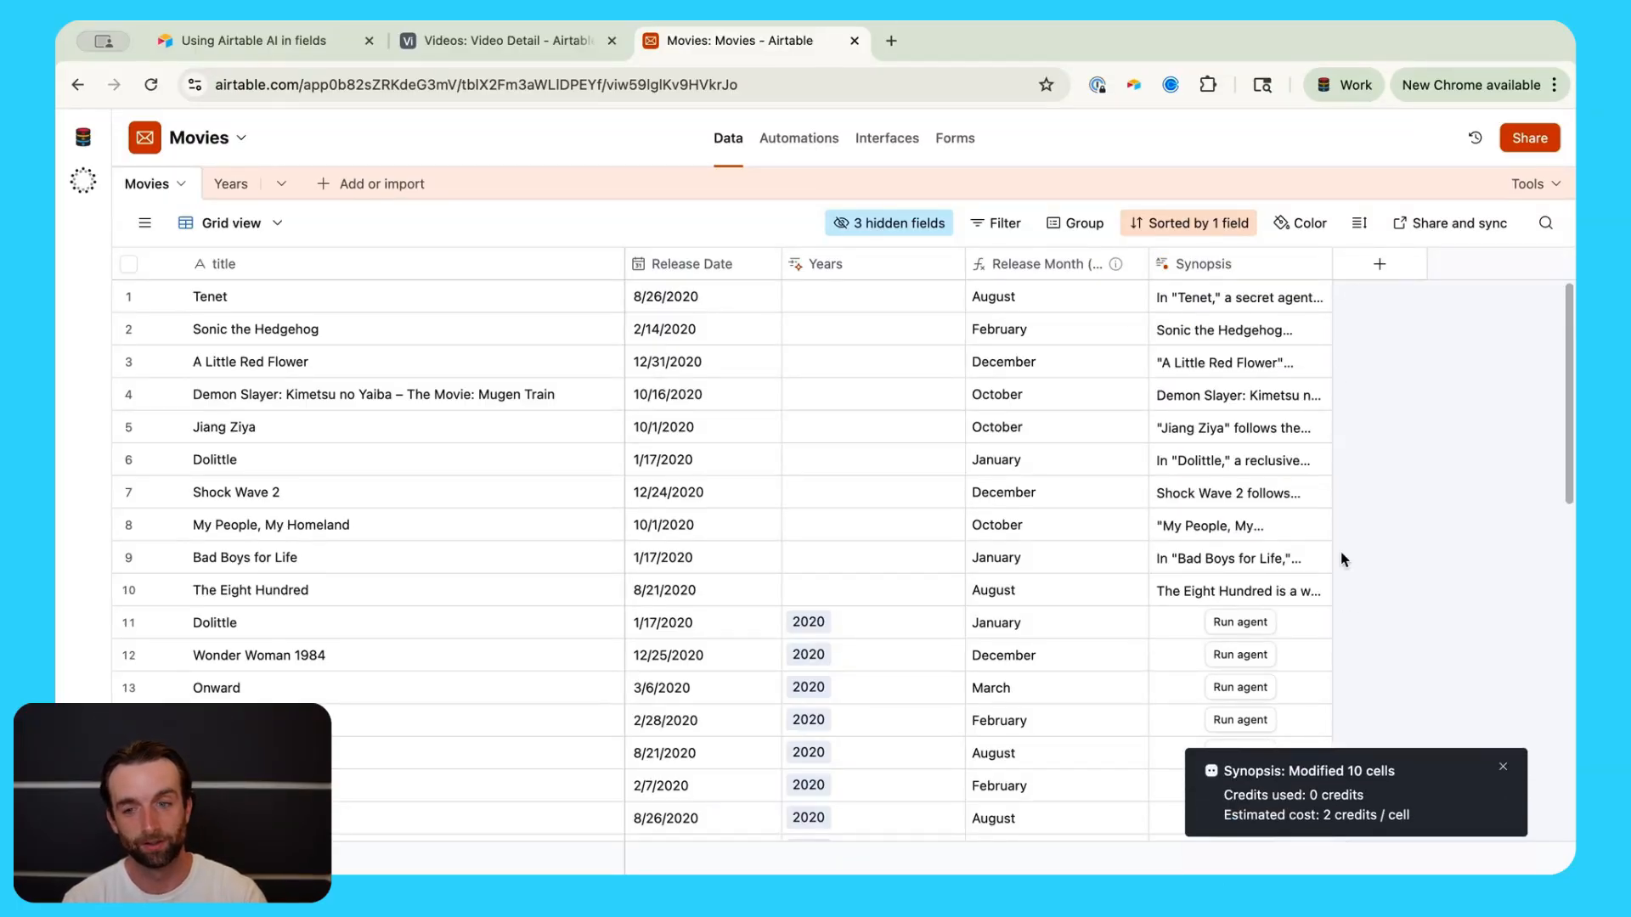
{"action": "left_click", "coordinate": [1266, 363]}
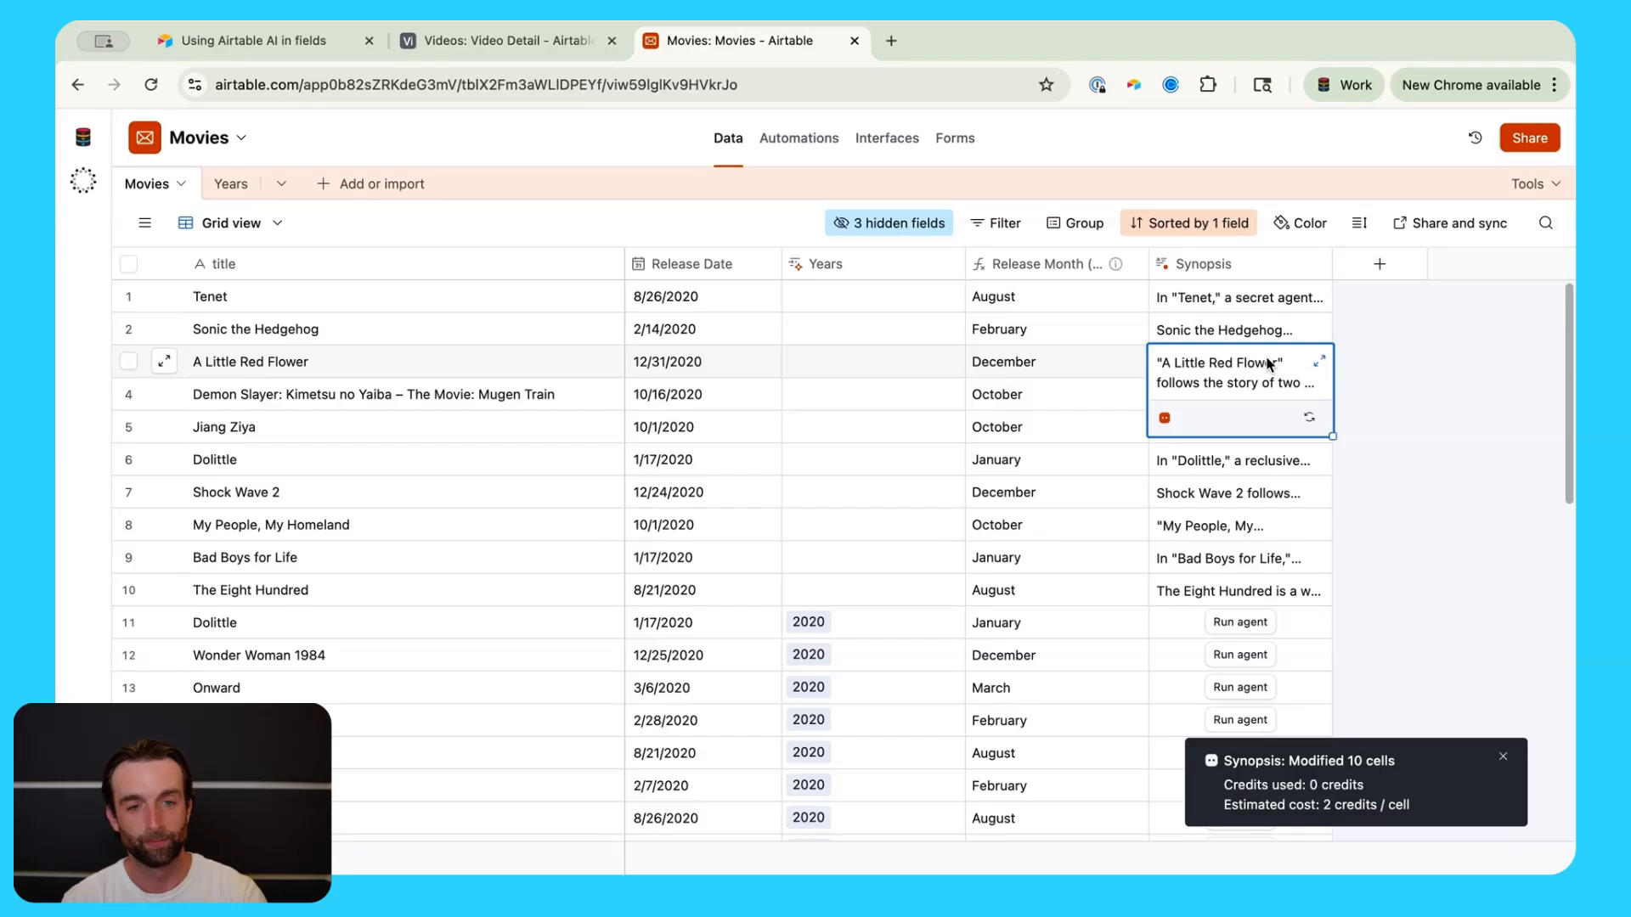
{"action": "left_click", "coordinate": [1319, 365]}
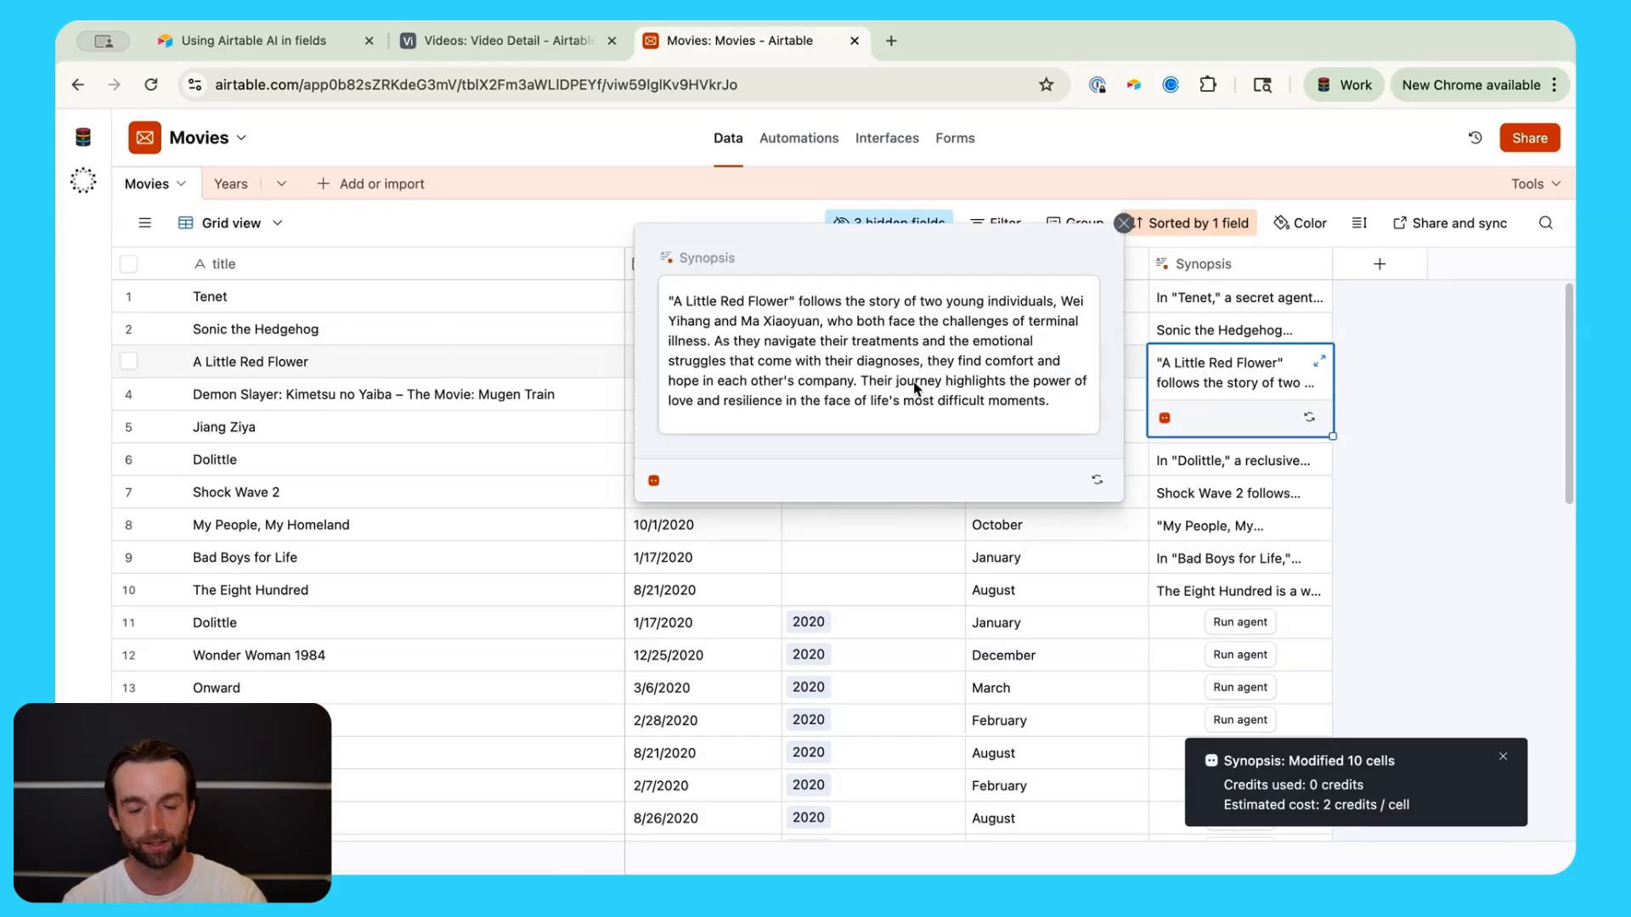
{"action": "left_click", "coordinate": [1393, 503]}
Step: Generate and read the synopsis for Bad Boys for Life in row 19, then begin another field
{"action": "scroll", "coordinate": [1405, 510], "scroll_direction": "down", "scroll_amount": 5}
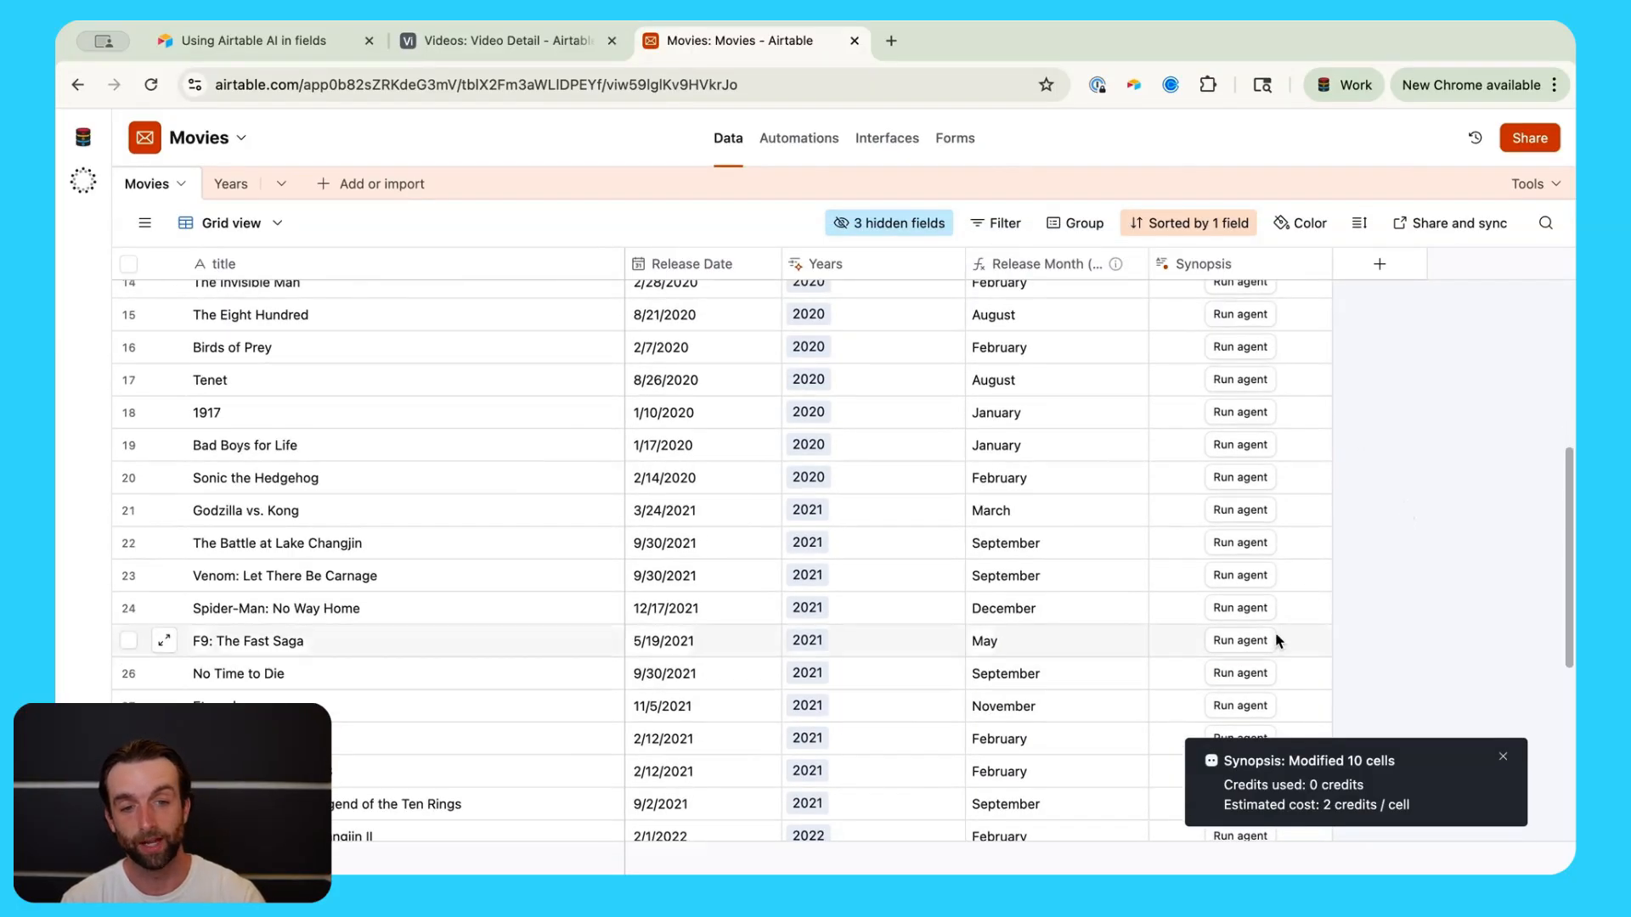
{"action": "left_click", "coordinate": [1258, 450]}
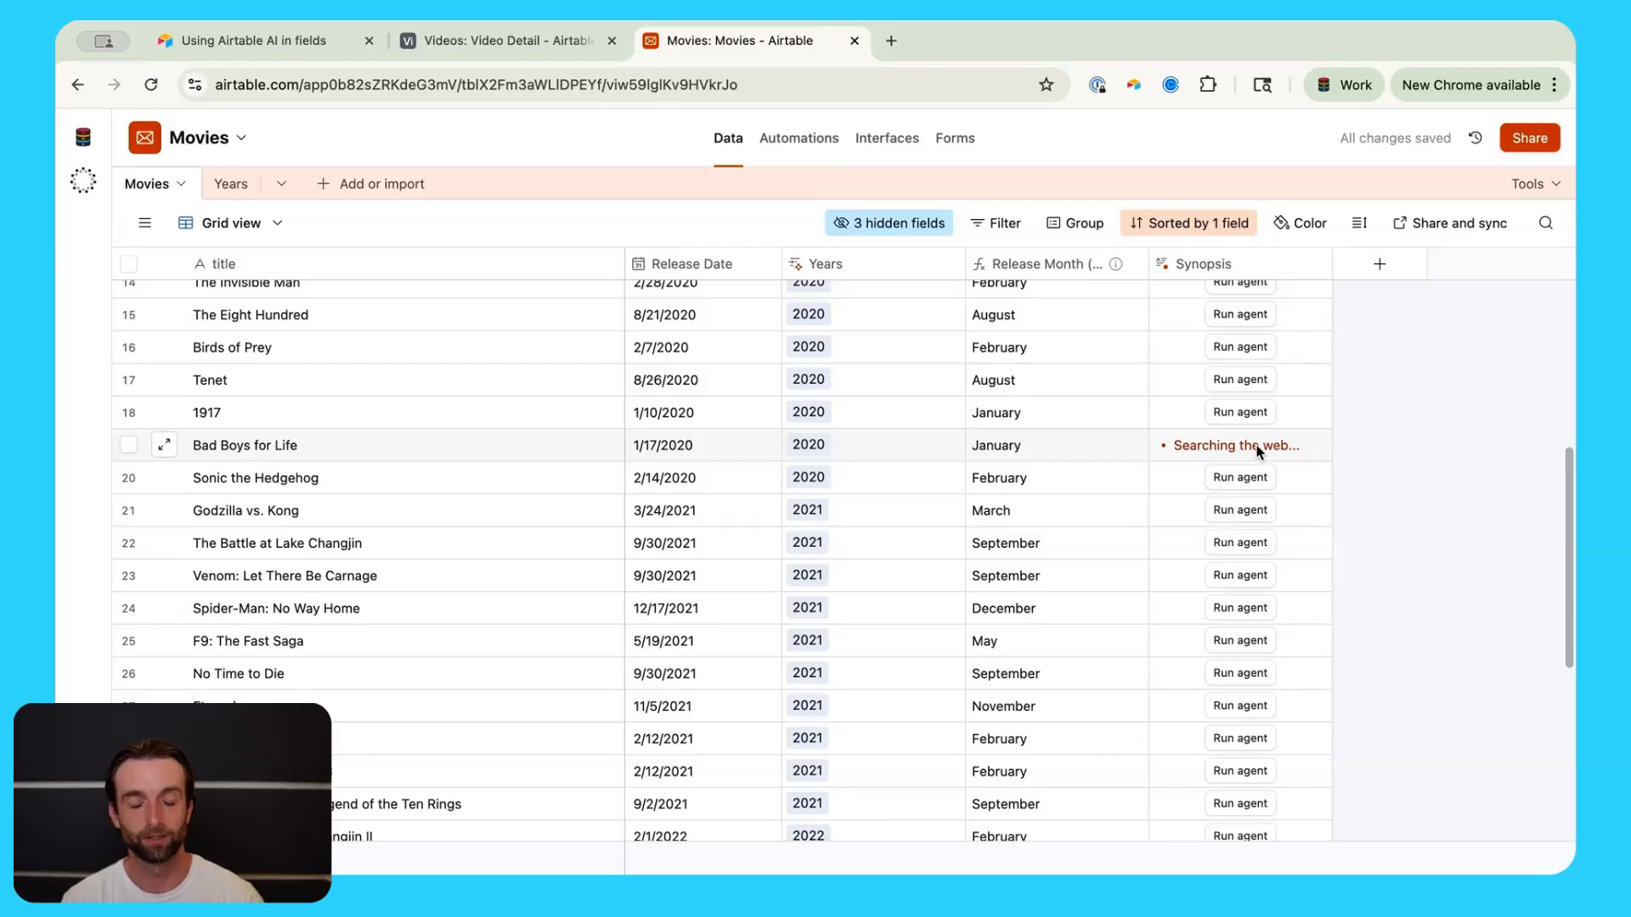
{"action": "left_click", "coordinate": [1318, 445]}
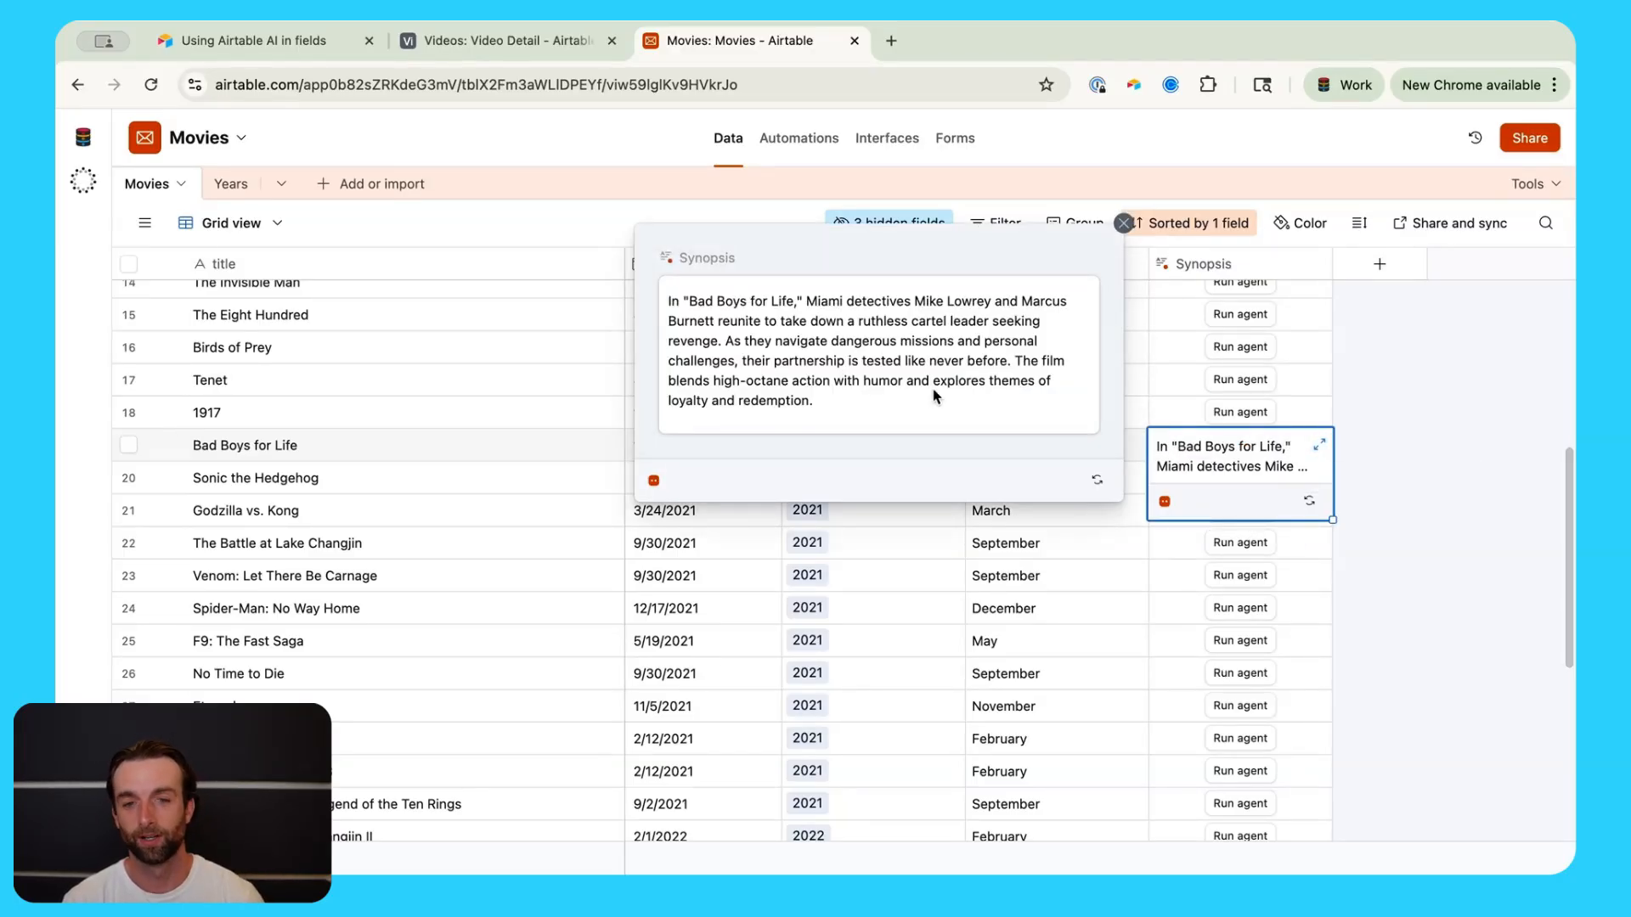
{"action": "left_click", "coordinate": [1396, 448]}
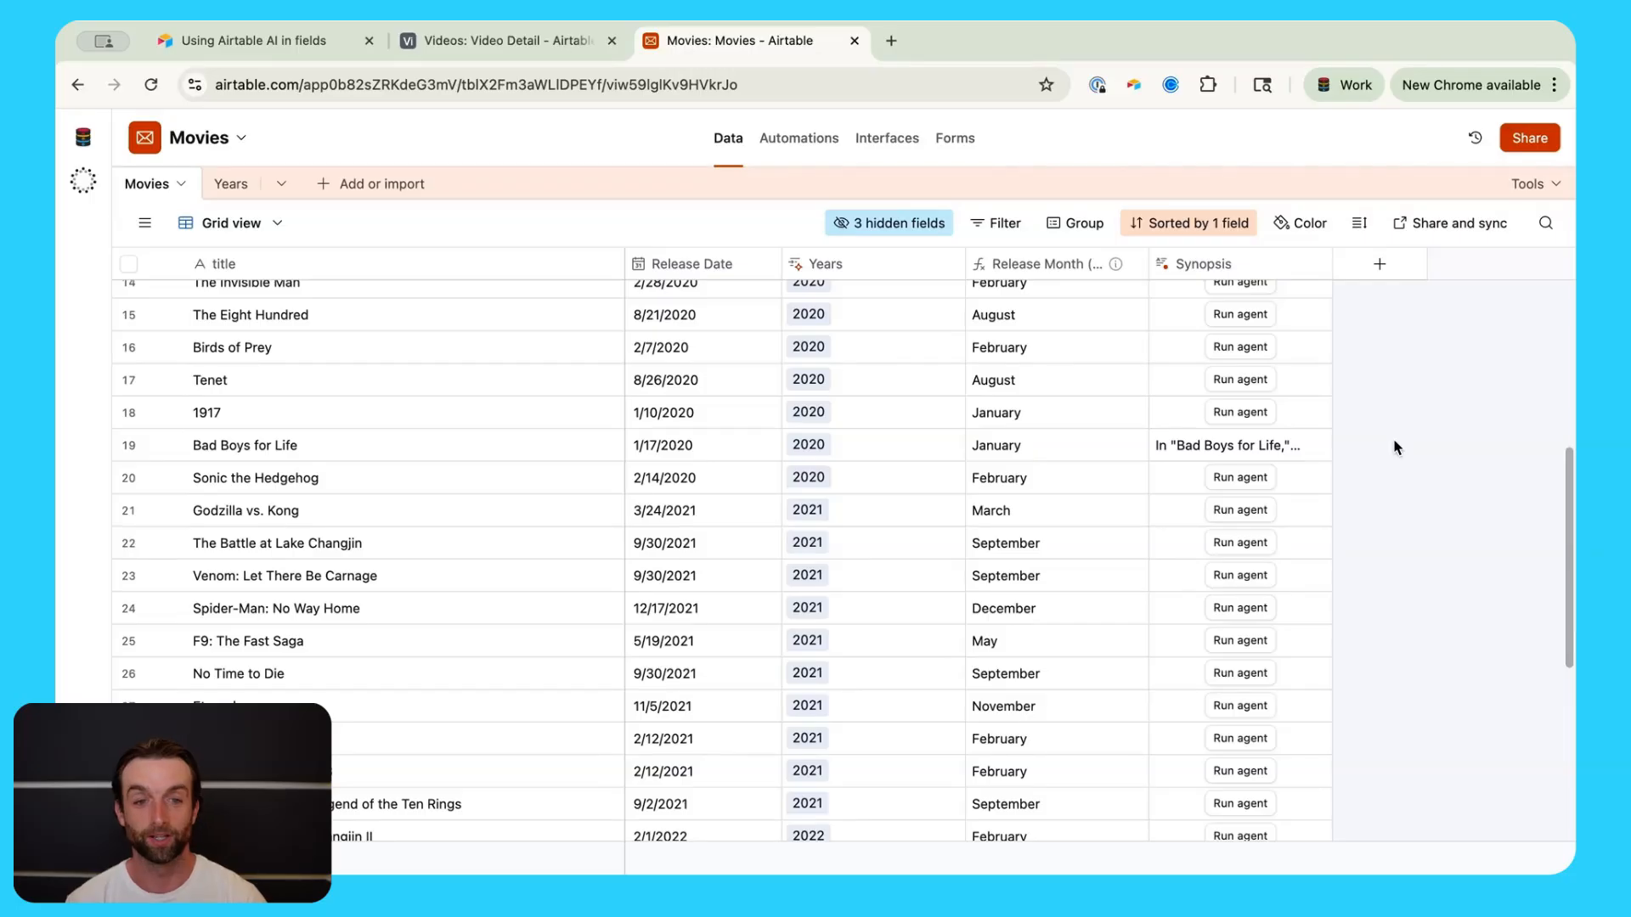
{"action": "left_click", "coordinate": [1373, 274]}
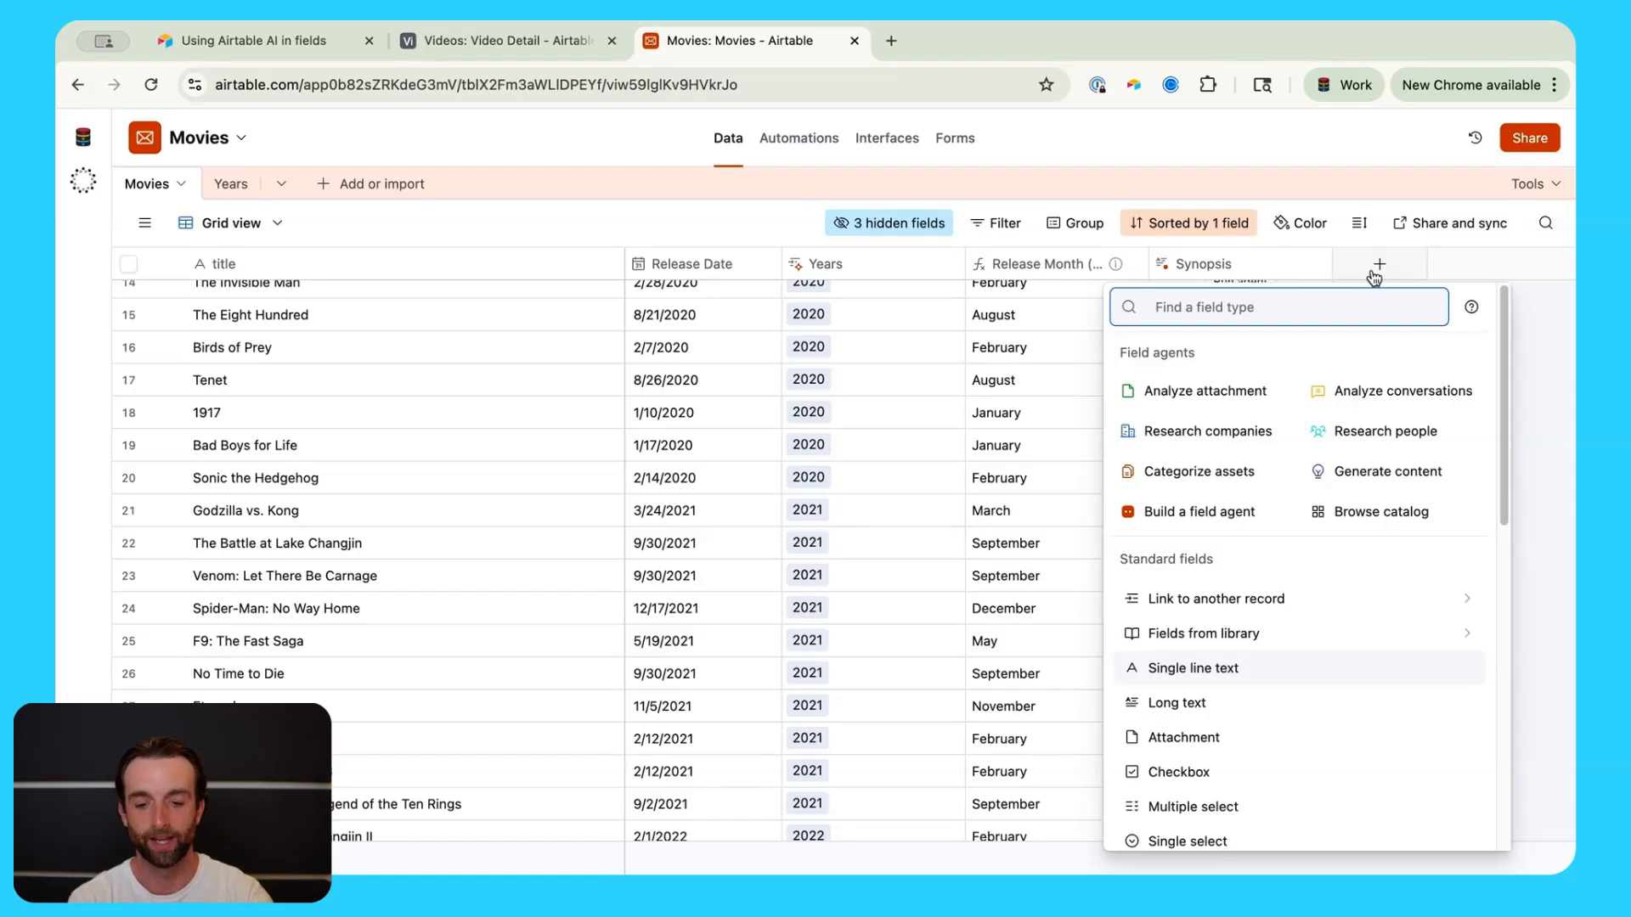
Step: Make the new field a single select named Genre
{"action": "type", "text": "sing"}
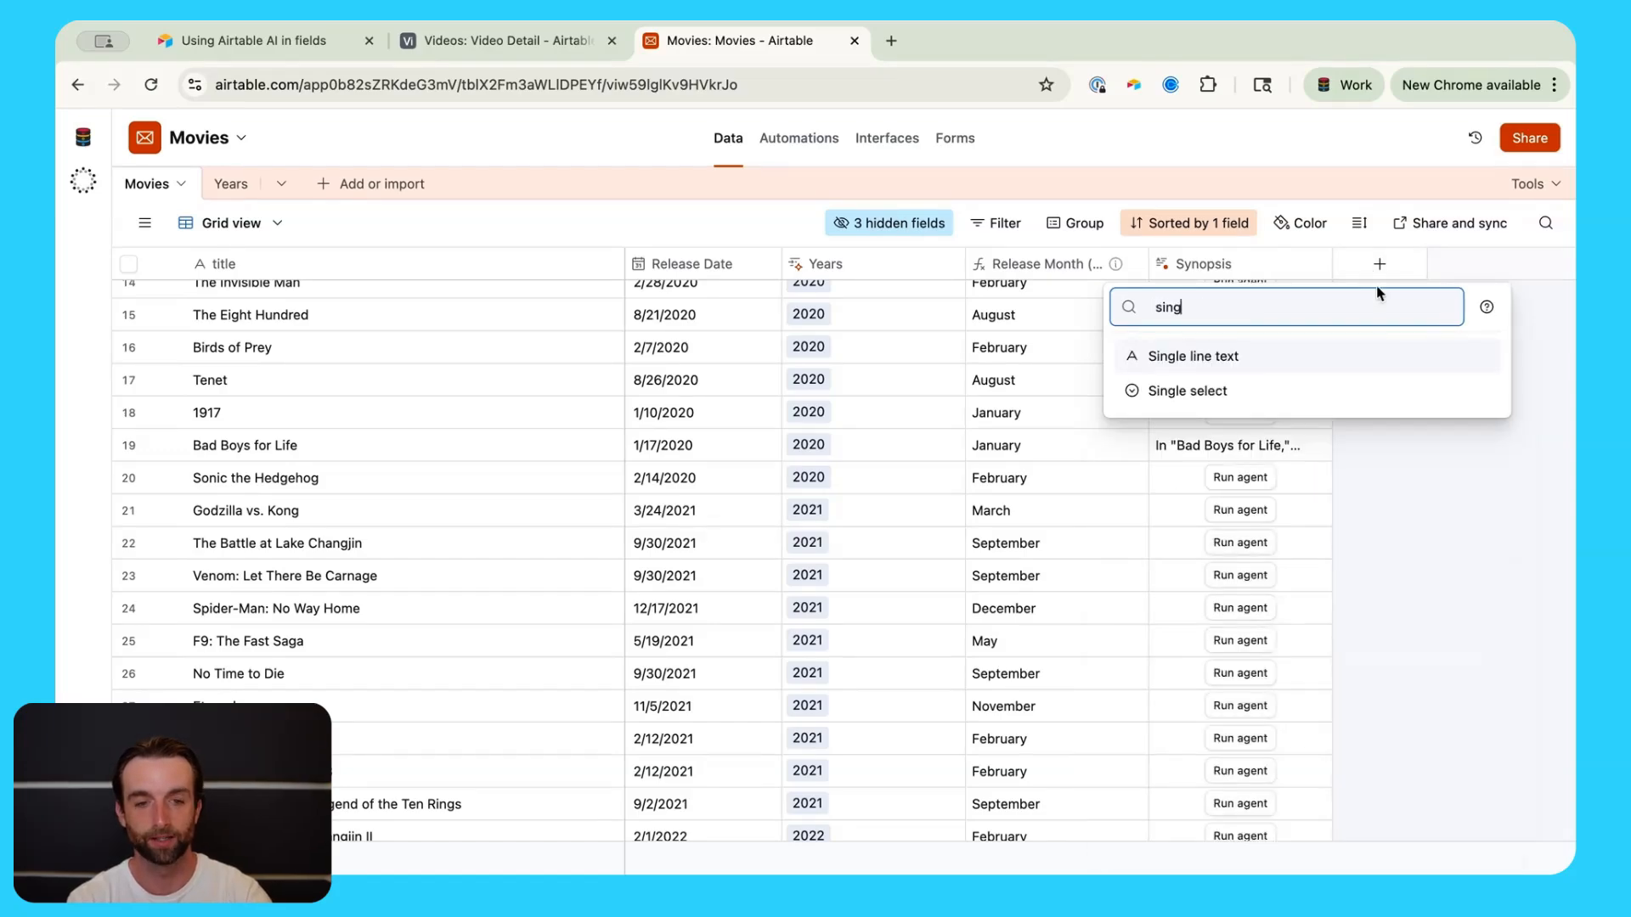
{"action": "left_click", "coordinate": [1322, 392]}
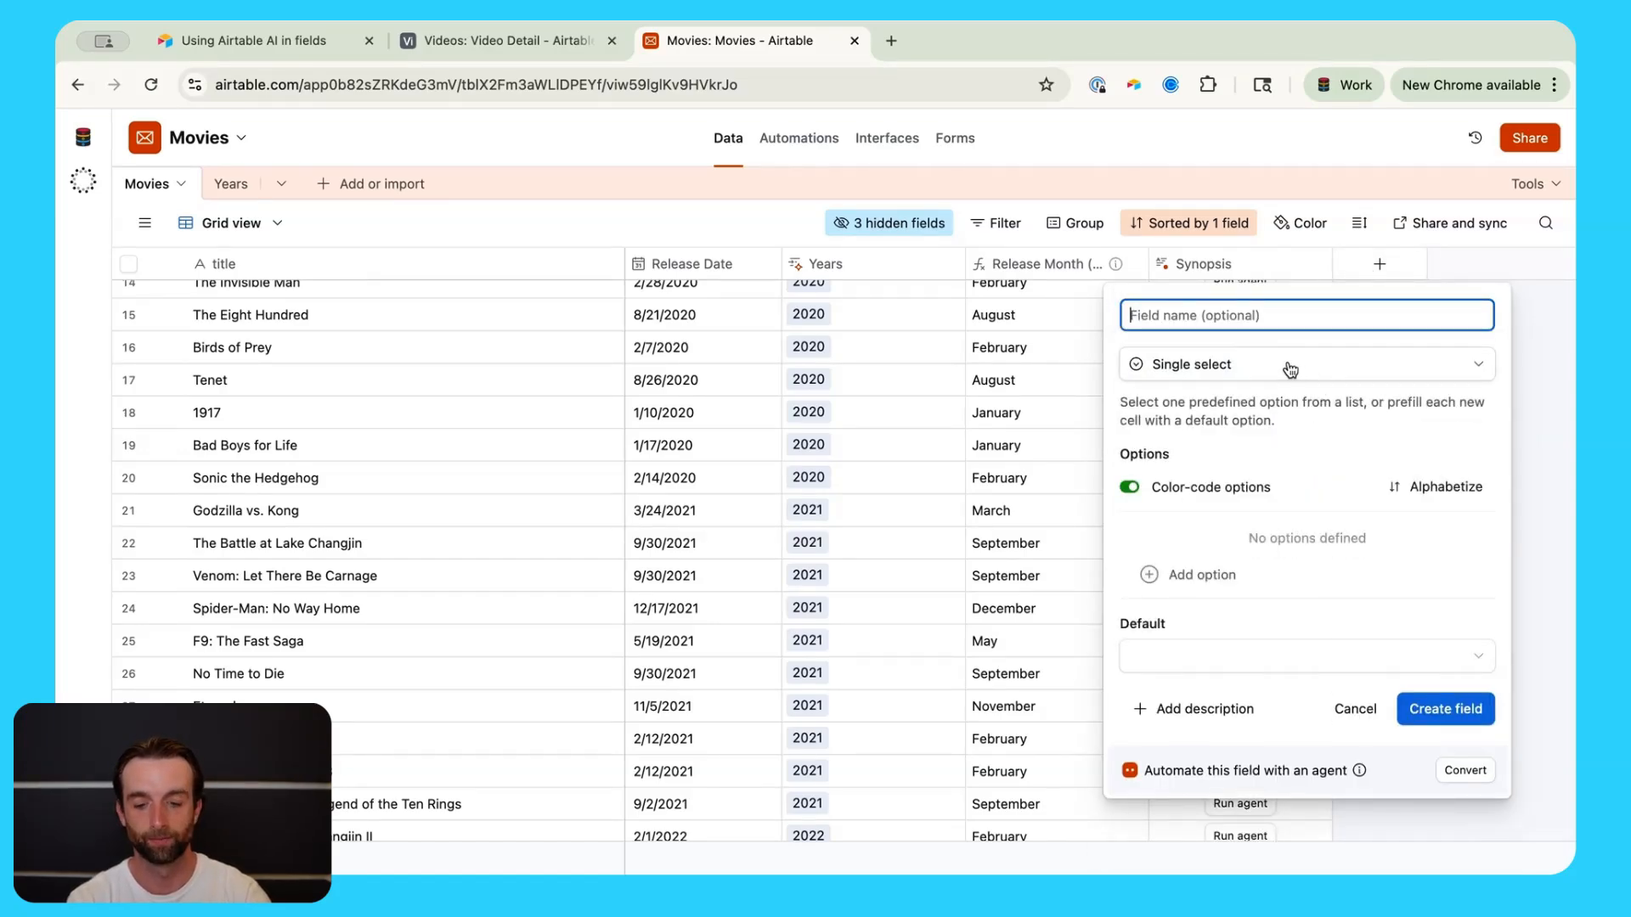
{"action": "type", "text": "Genre"}
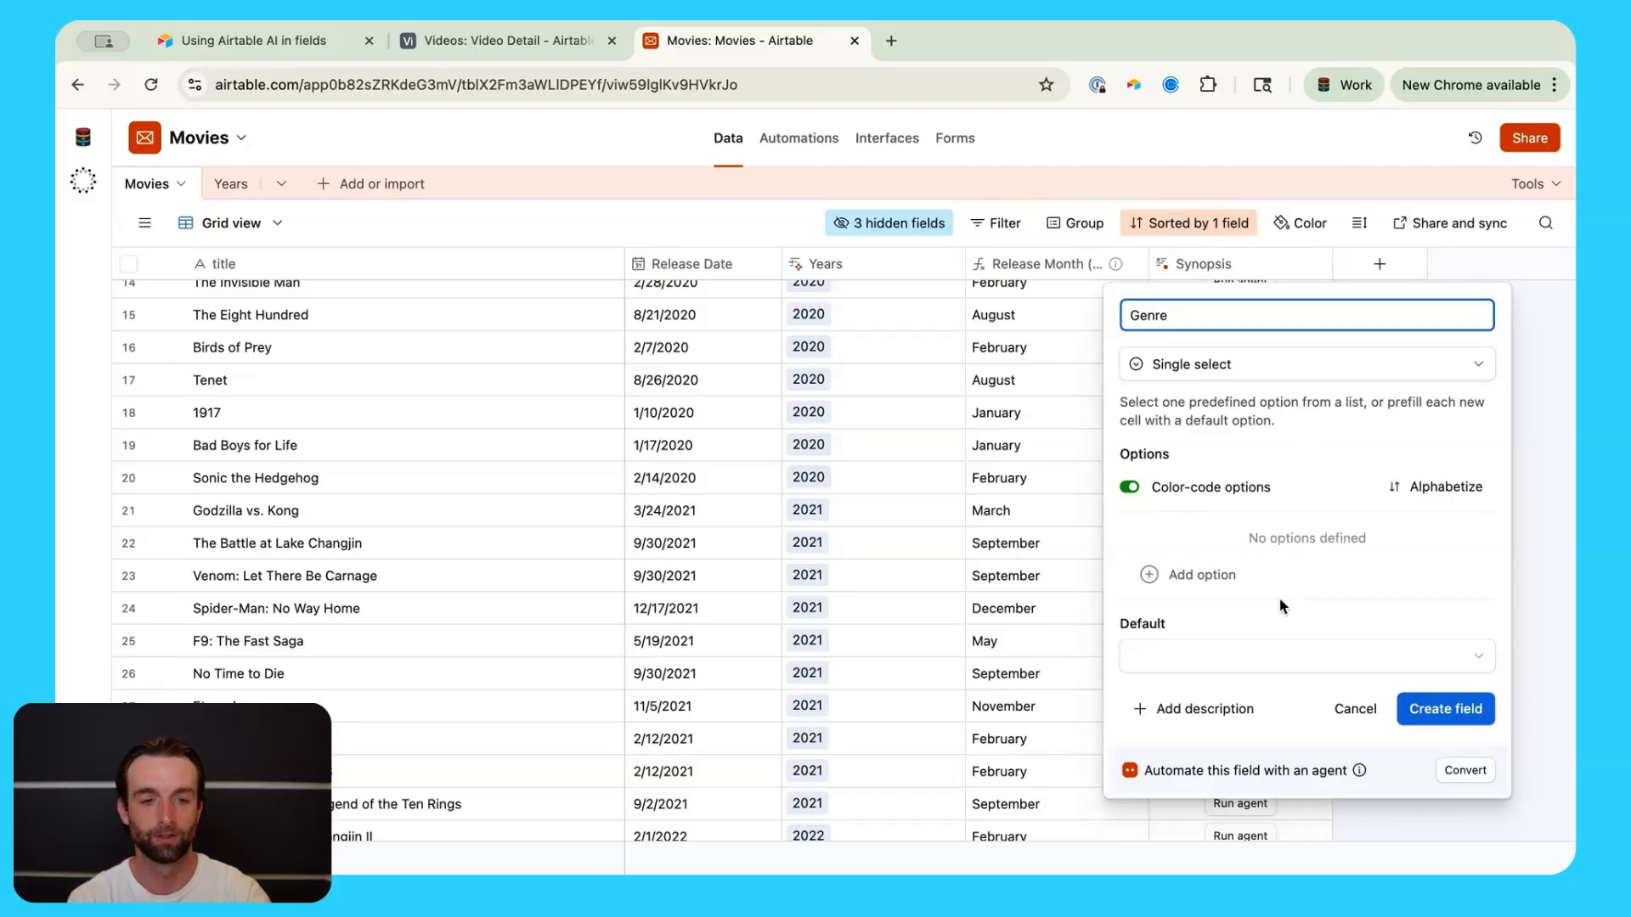
Step: Add Action, Comedy, Romance and Thriller options, then convert Genre into an AI field agent
{"action": "left_click", "coordinate": [1249, 578]}
{"action": "type", "text": "Action"}
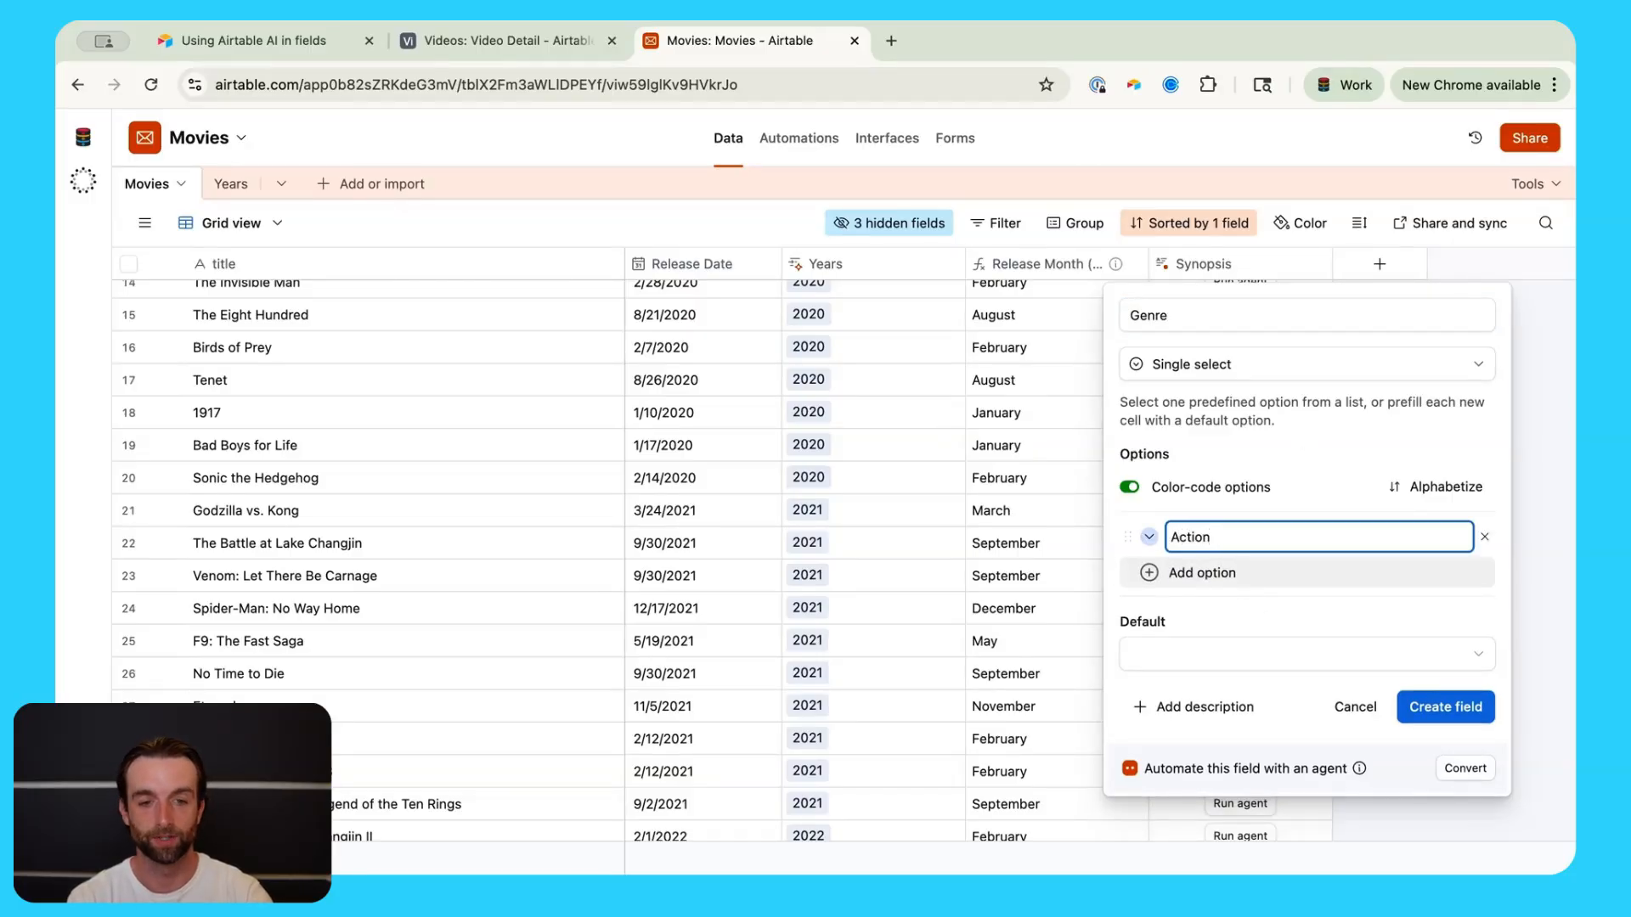
{"action": "key", "text": "Return"}
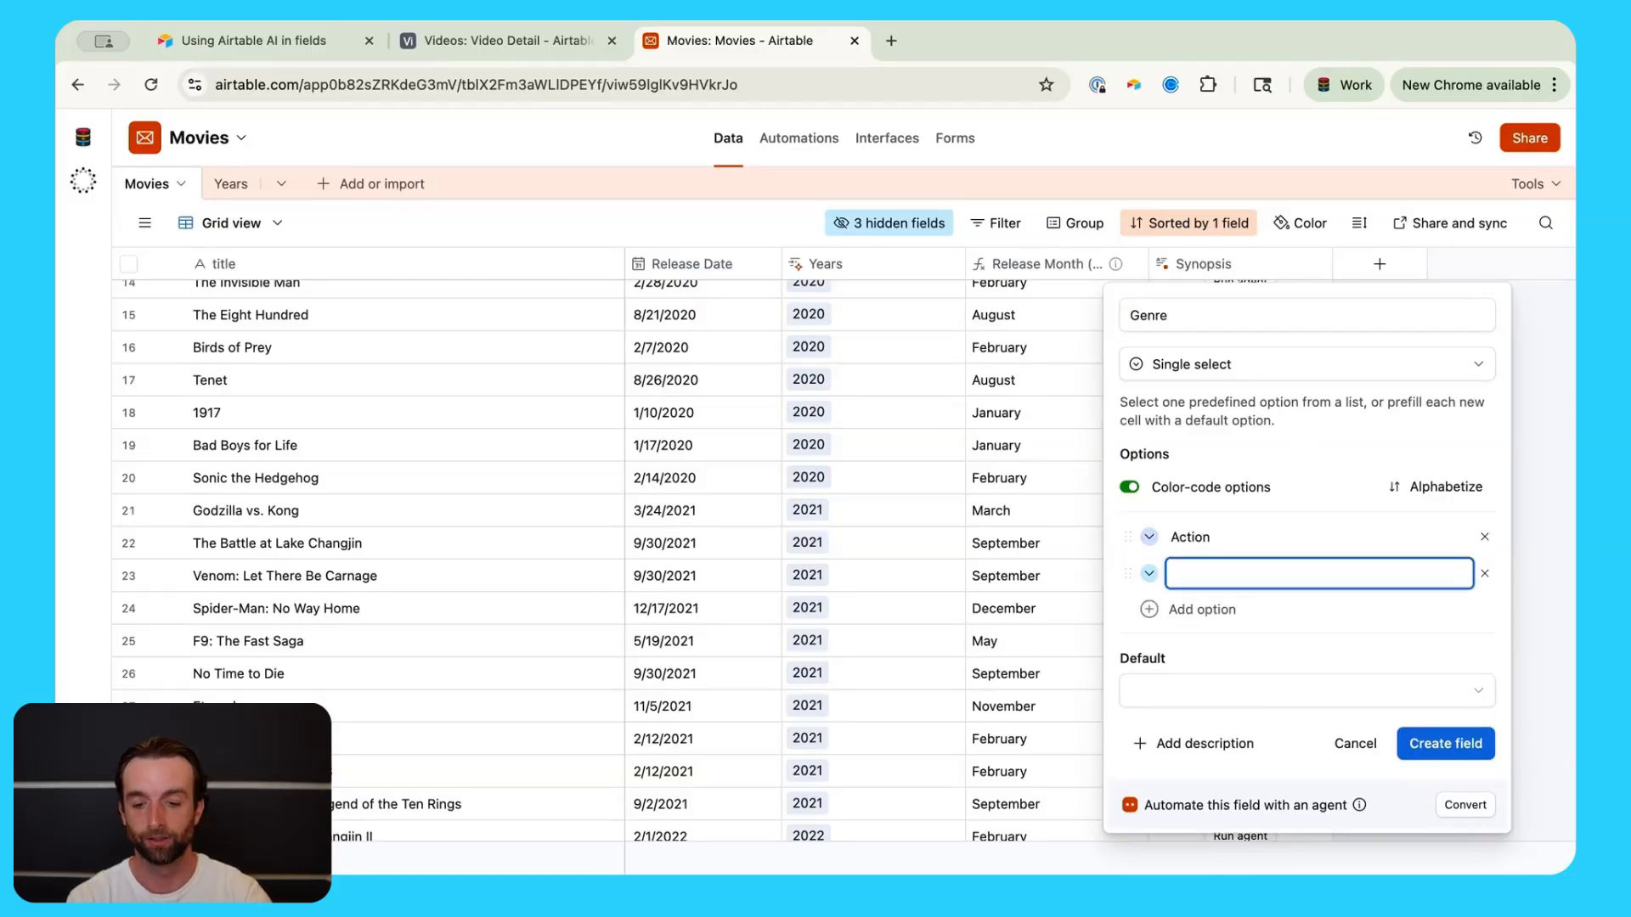
{"action": "type", "text": "Comedy"}
{"action": "key", "text": "Return"}
{"action": "type", "text": "Ro"}
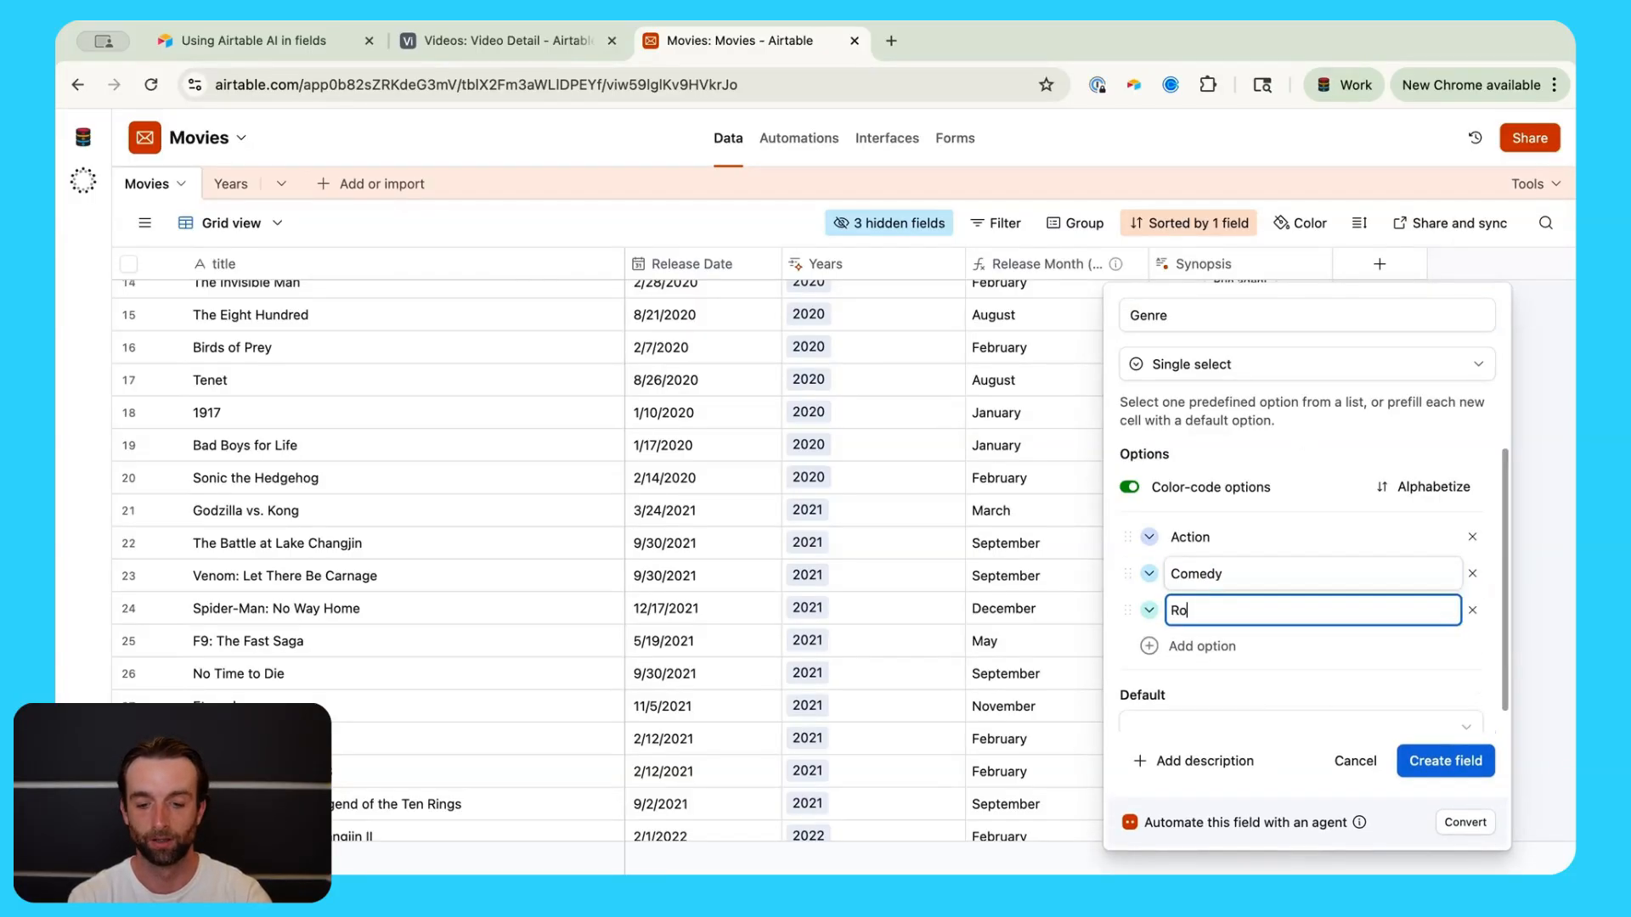
{"action": "type", "text": "mance"}
{"action": "key", "text": "Return"}
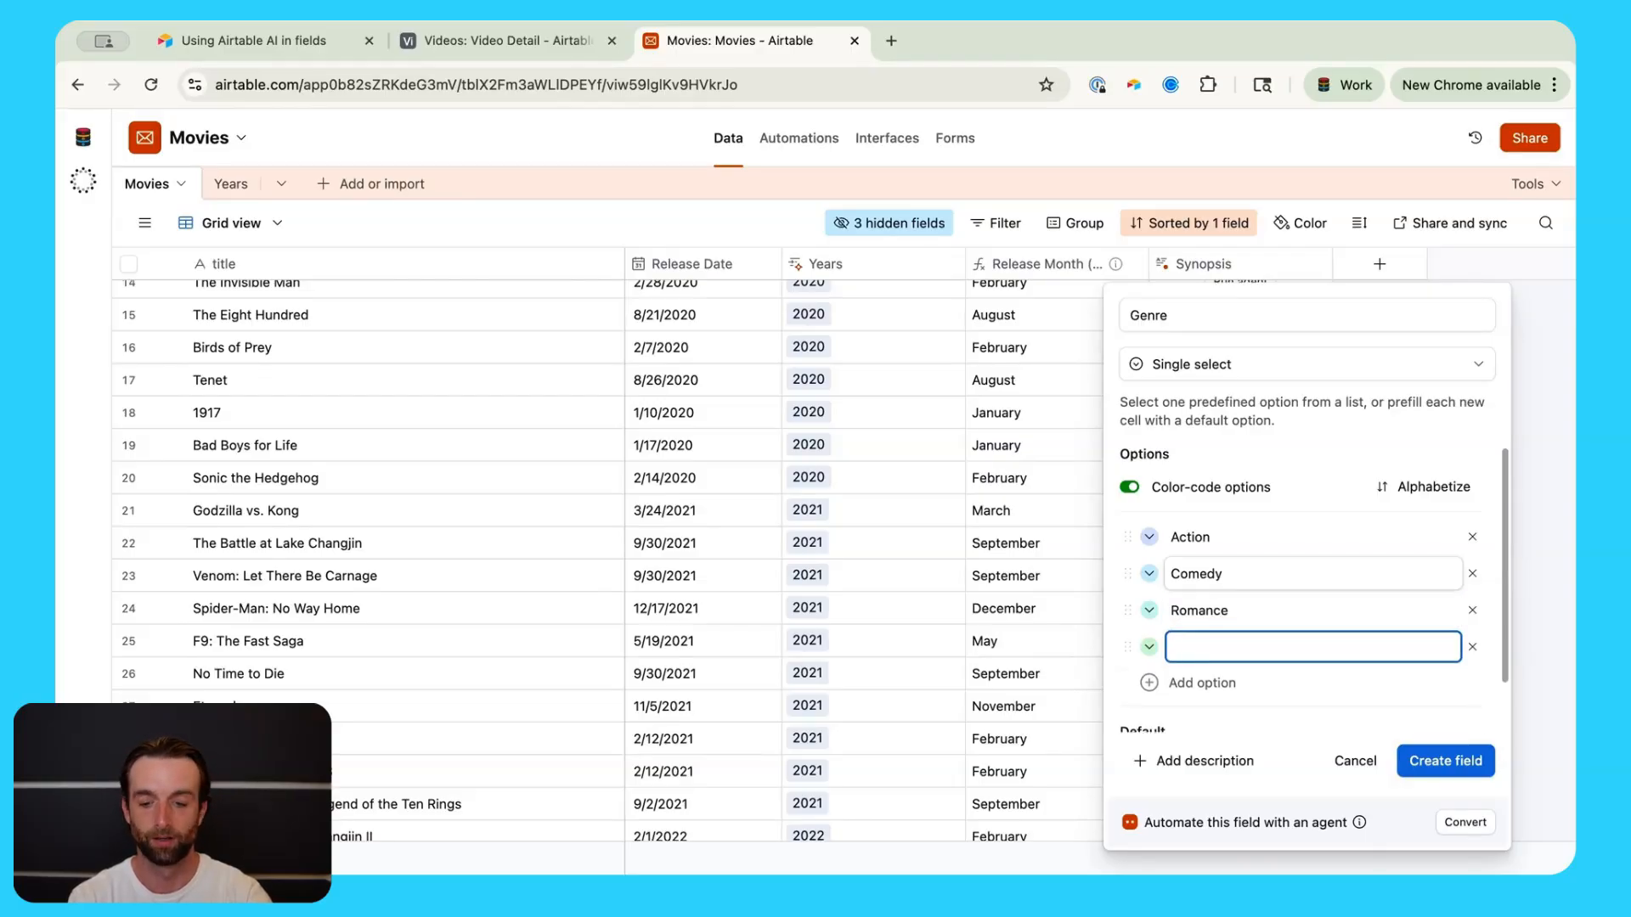
{"action": "type", "text": "Su"}
{"action": "key", "text": "BackSpace"}
{"action": "key", "text": "BackSpace"}
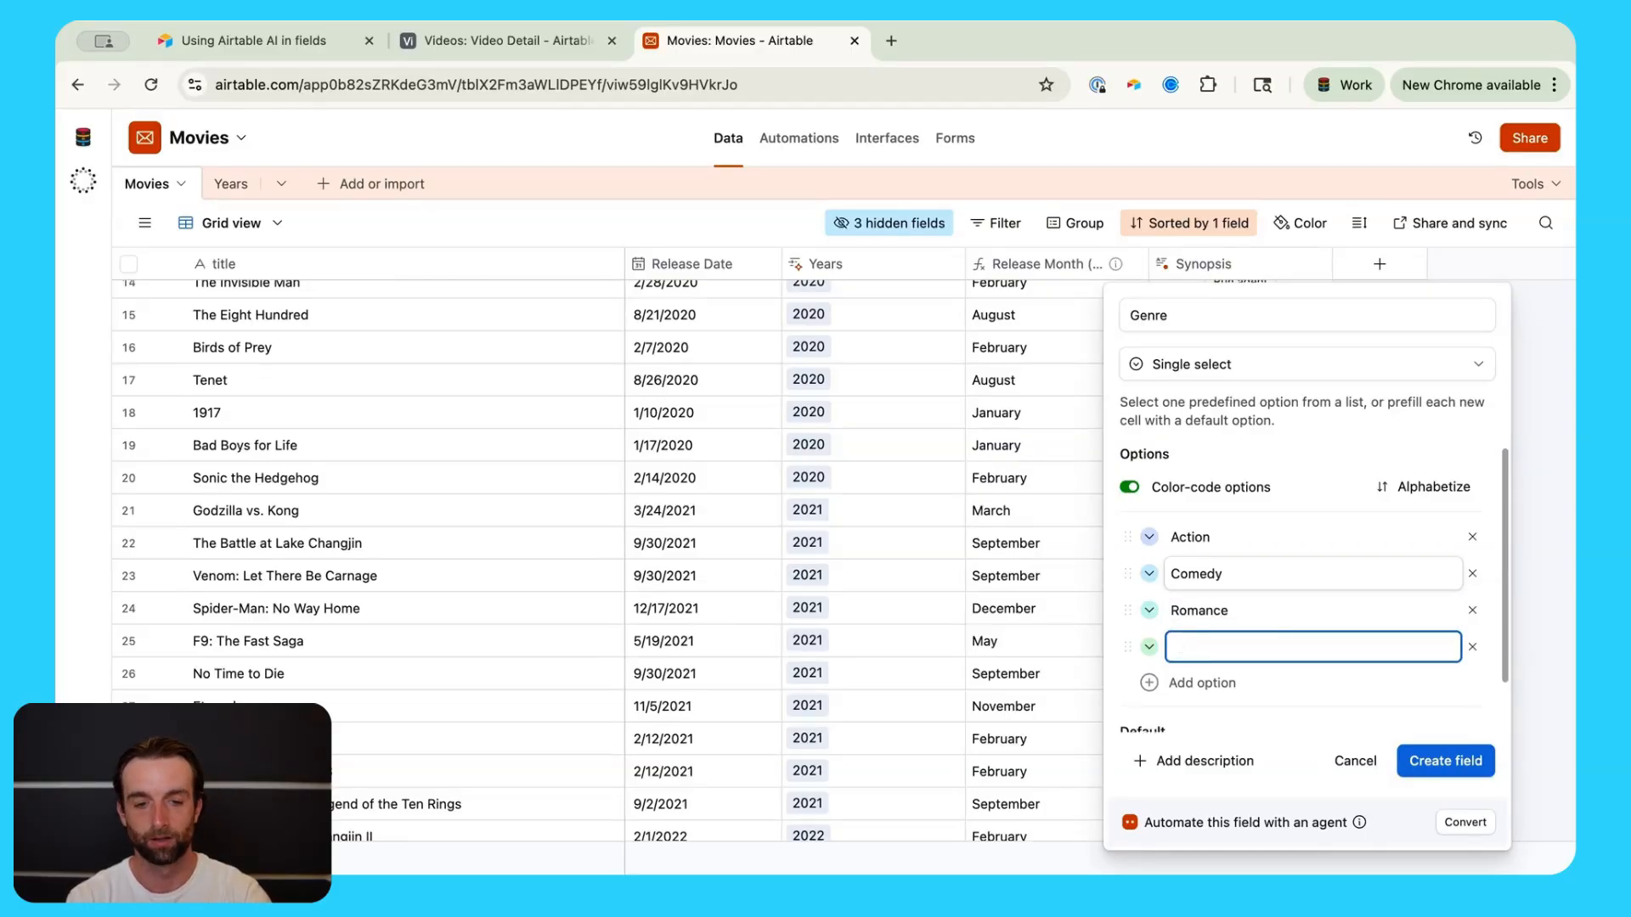
{"action": "type", "text": "Thriller"}
{"action": "scroll", "coordinate": [1300, 705], "scroll_direction": "down", "scroll_amount": 1}
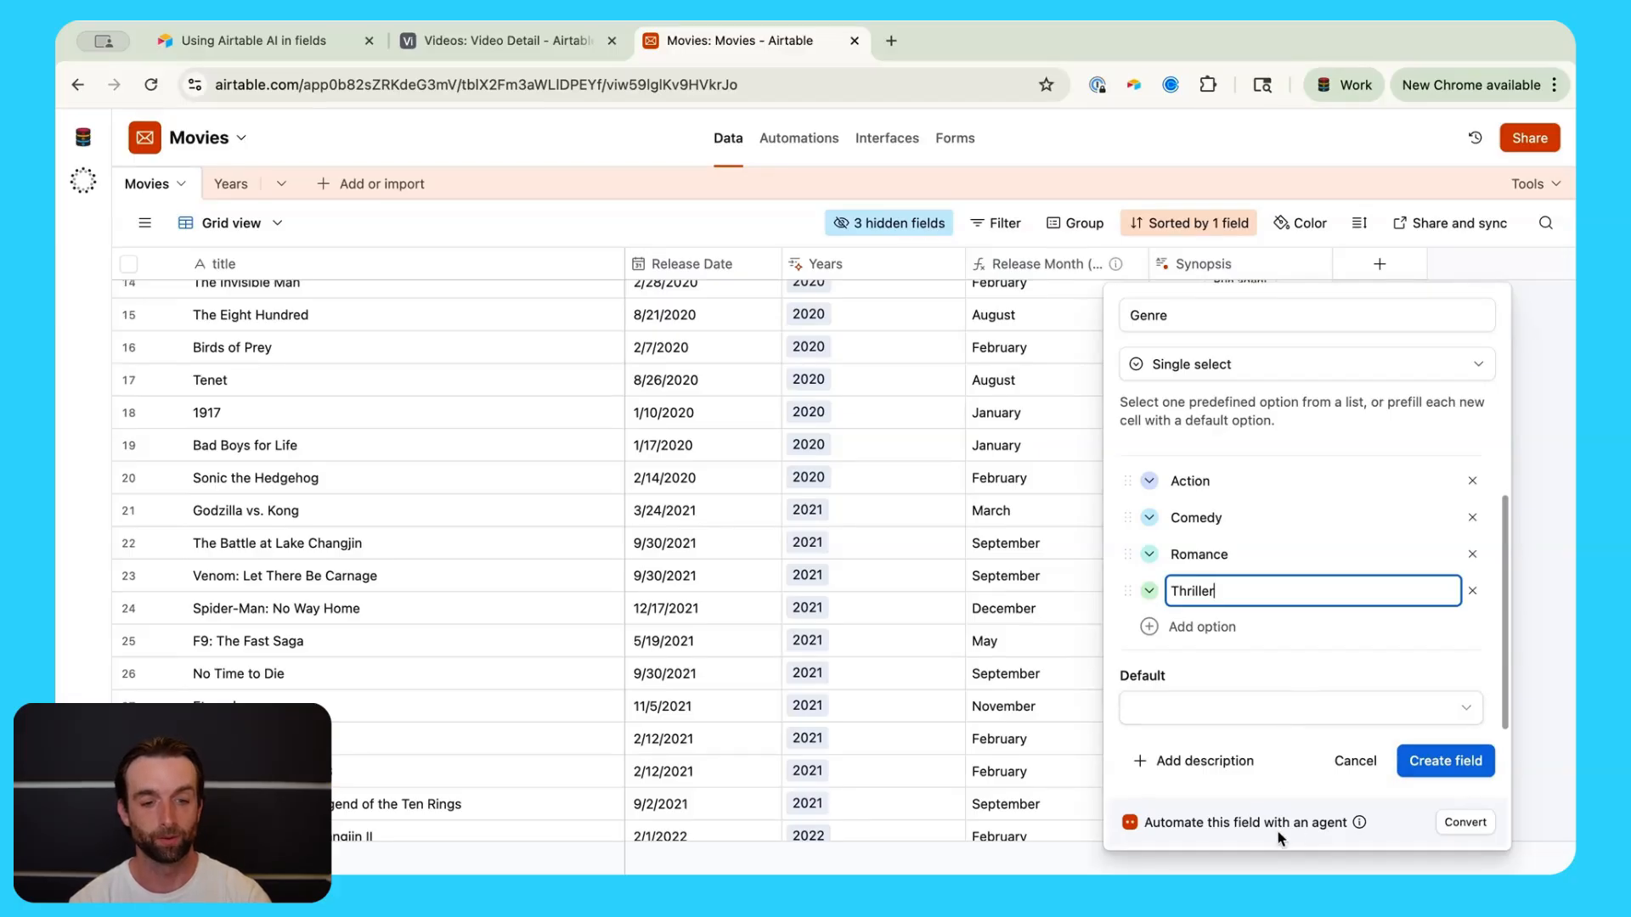
{"action": "left_click", "coordinate": [1475, 824]}
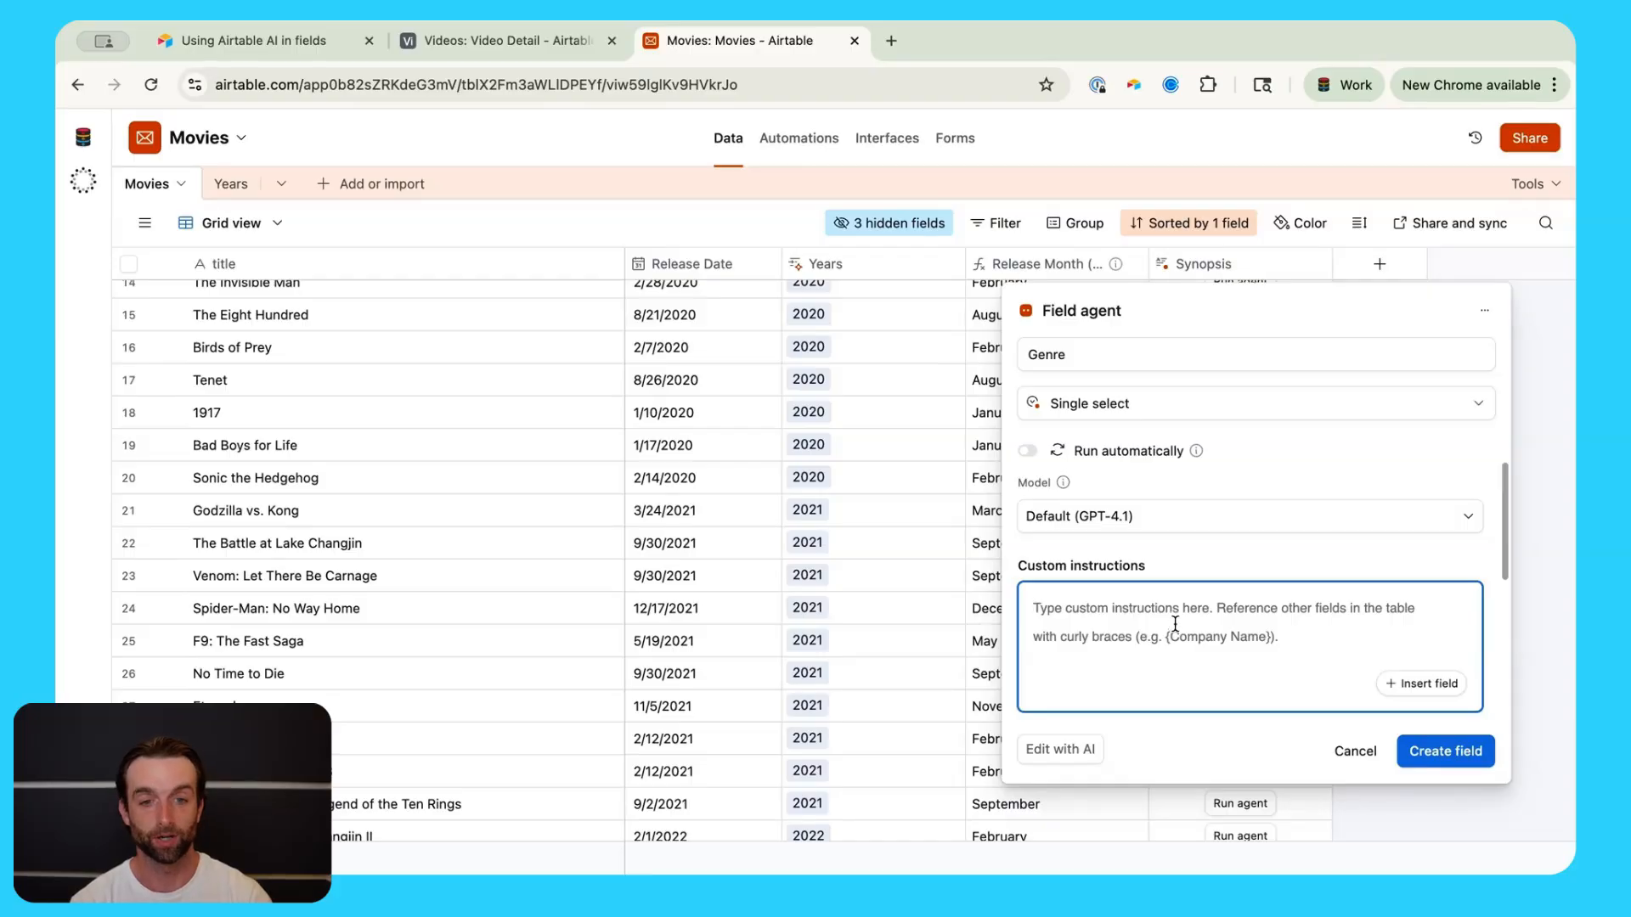
Step: Keep Single select output, enable web search, and prompt 'Find the one genre that most accurately describes this movie' with the title
{"action": "left_click", "coordinate": [1132, 416]}
{"action": "left_click", "coordinate": [1121, 384]}
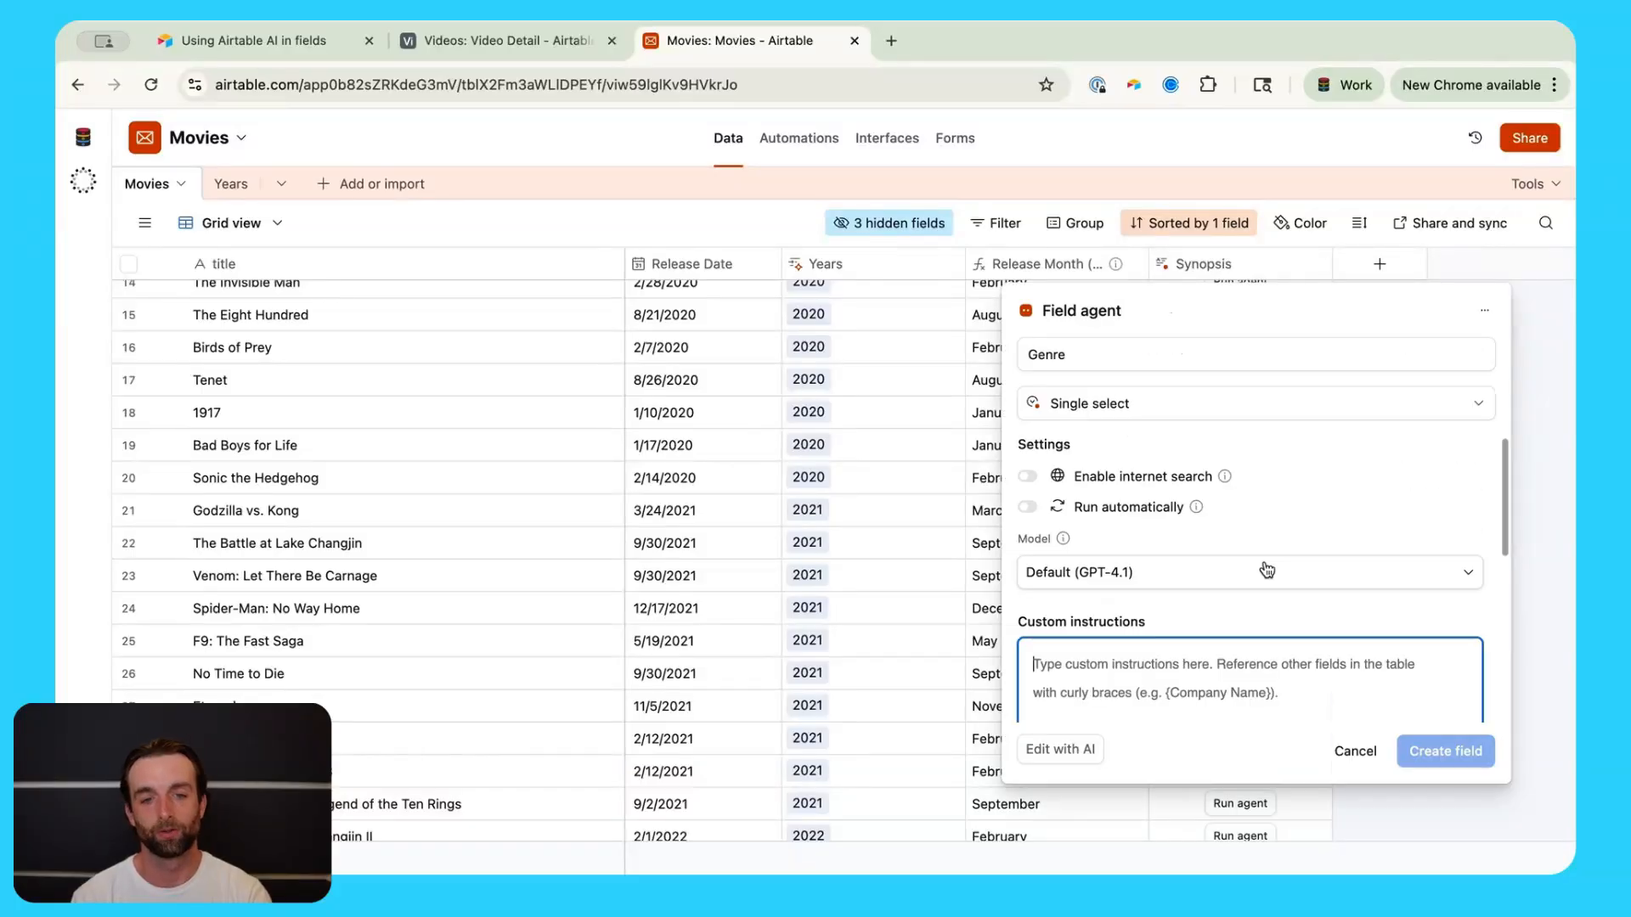
{"action": "left_click", "coordinate": [1108, 483]}
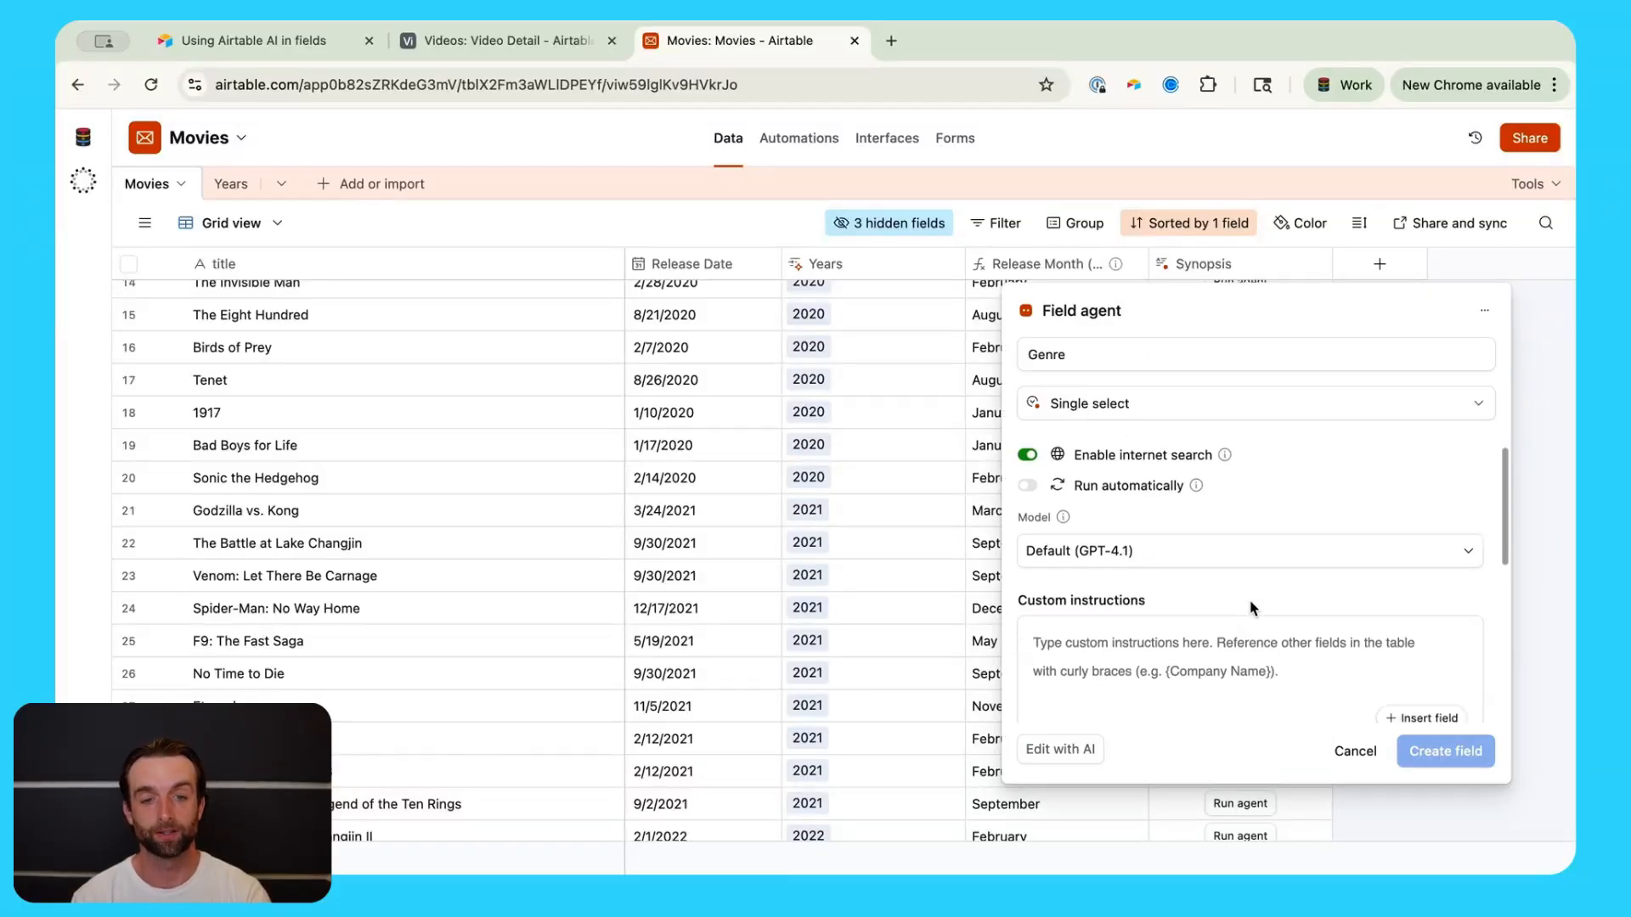
{"action": "scroll", "coordinate": [1254, 605], "scroll_direction": "down", "scroll_amount": 2}
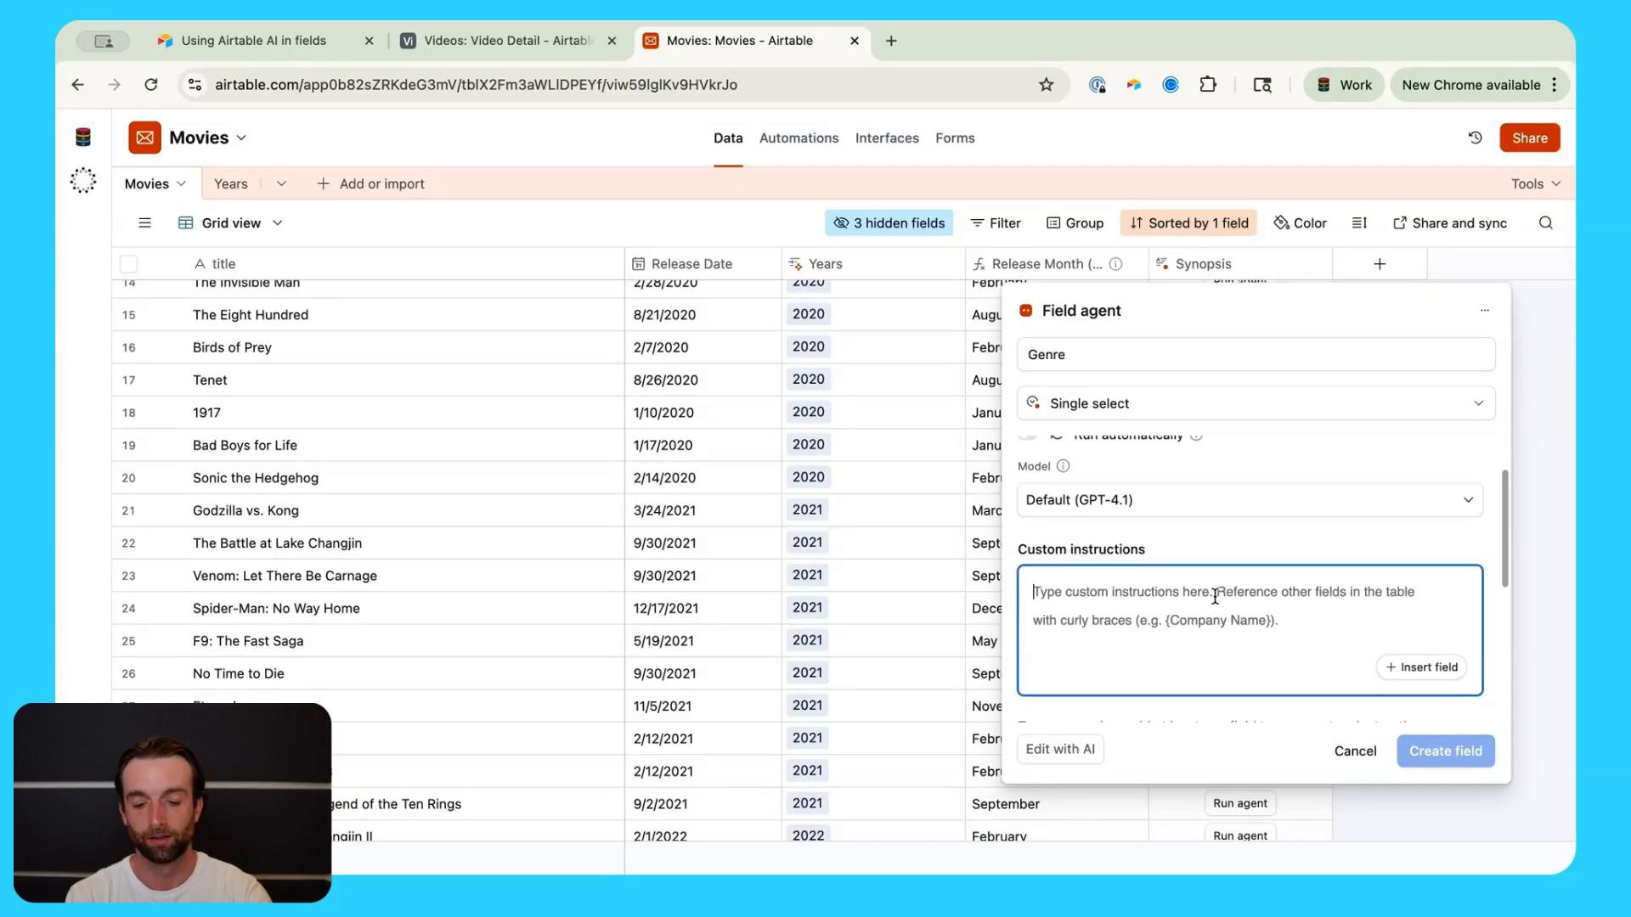
{"action": "type", "text": "Find the one "}
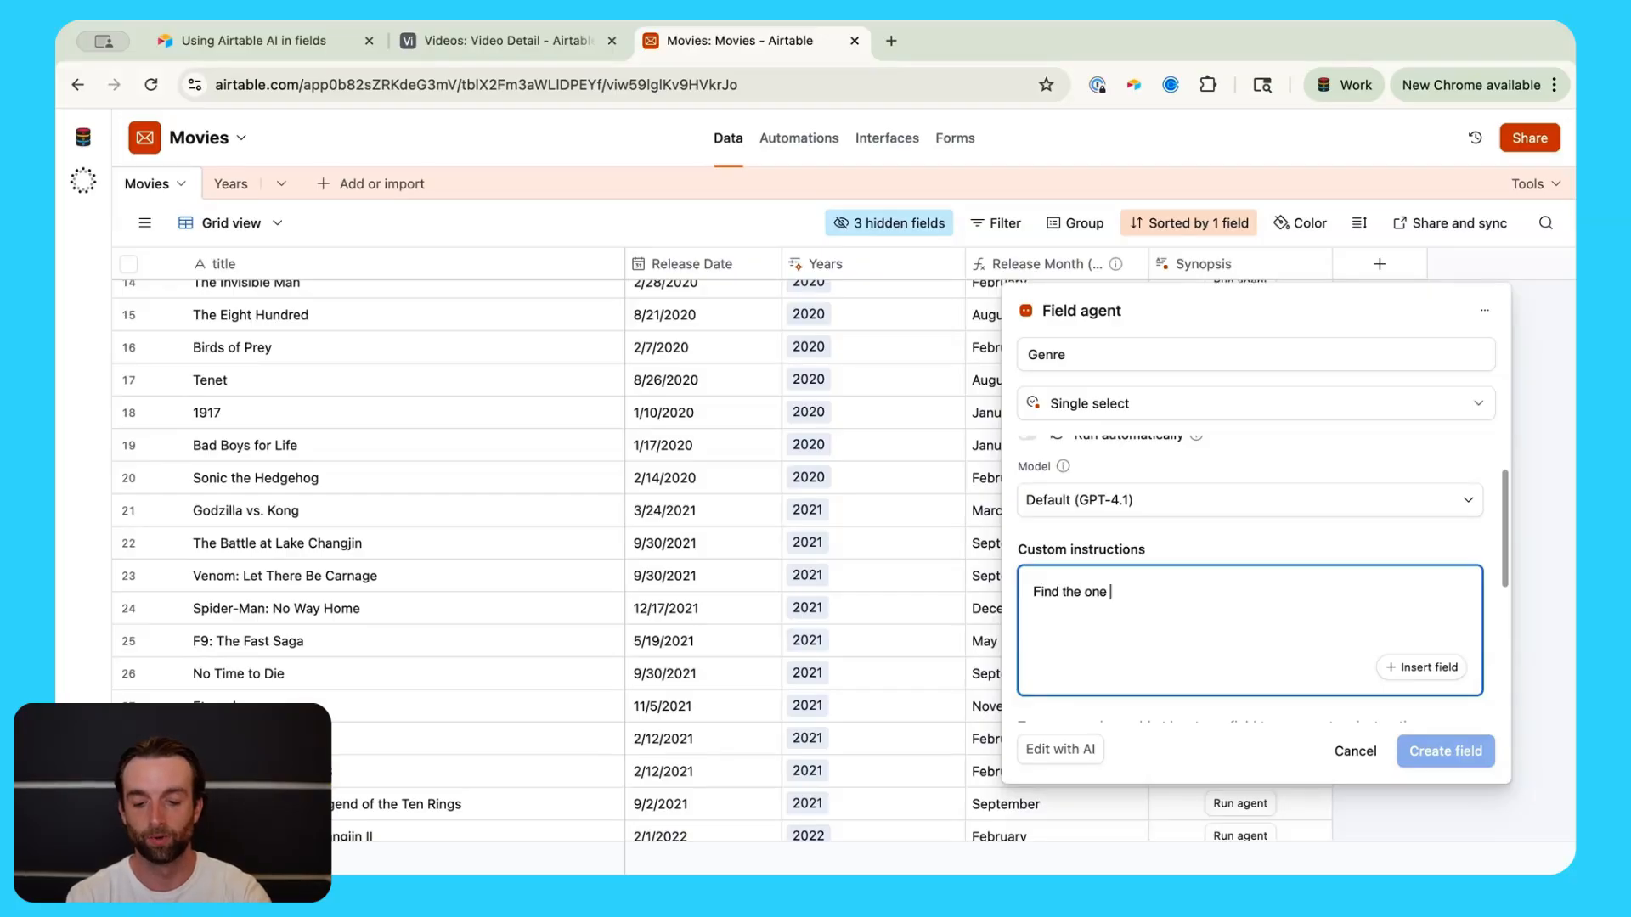
{"action": "type", "text": "genre that most a"}
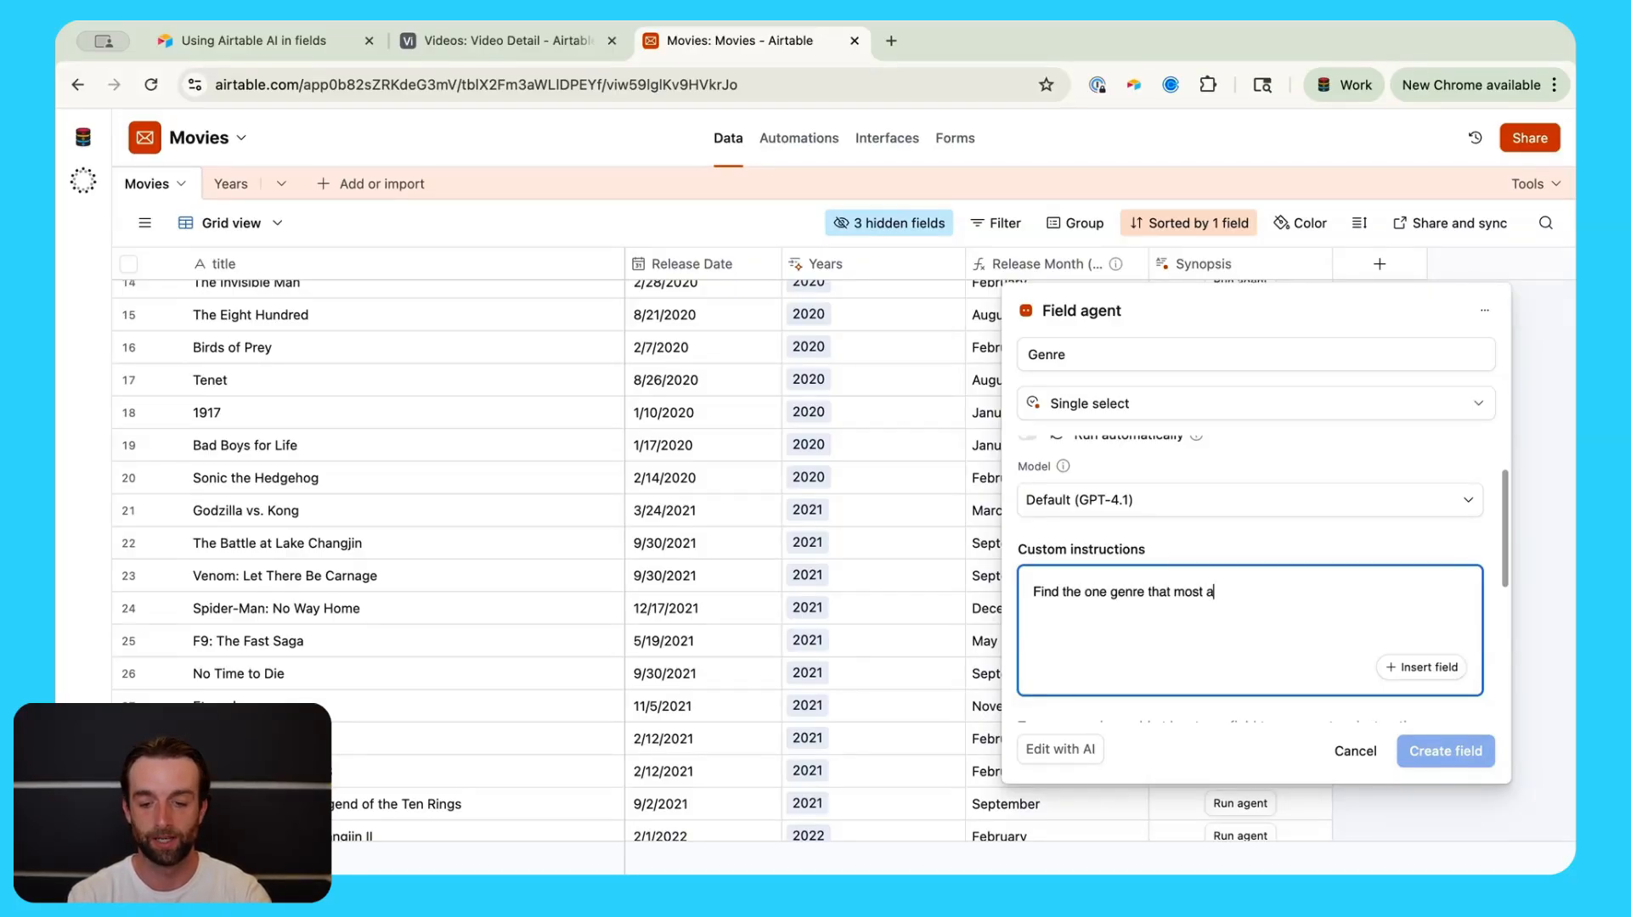
{"action": "type", "text": "ccurately "}
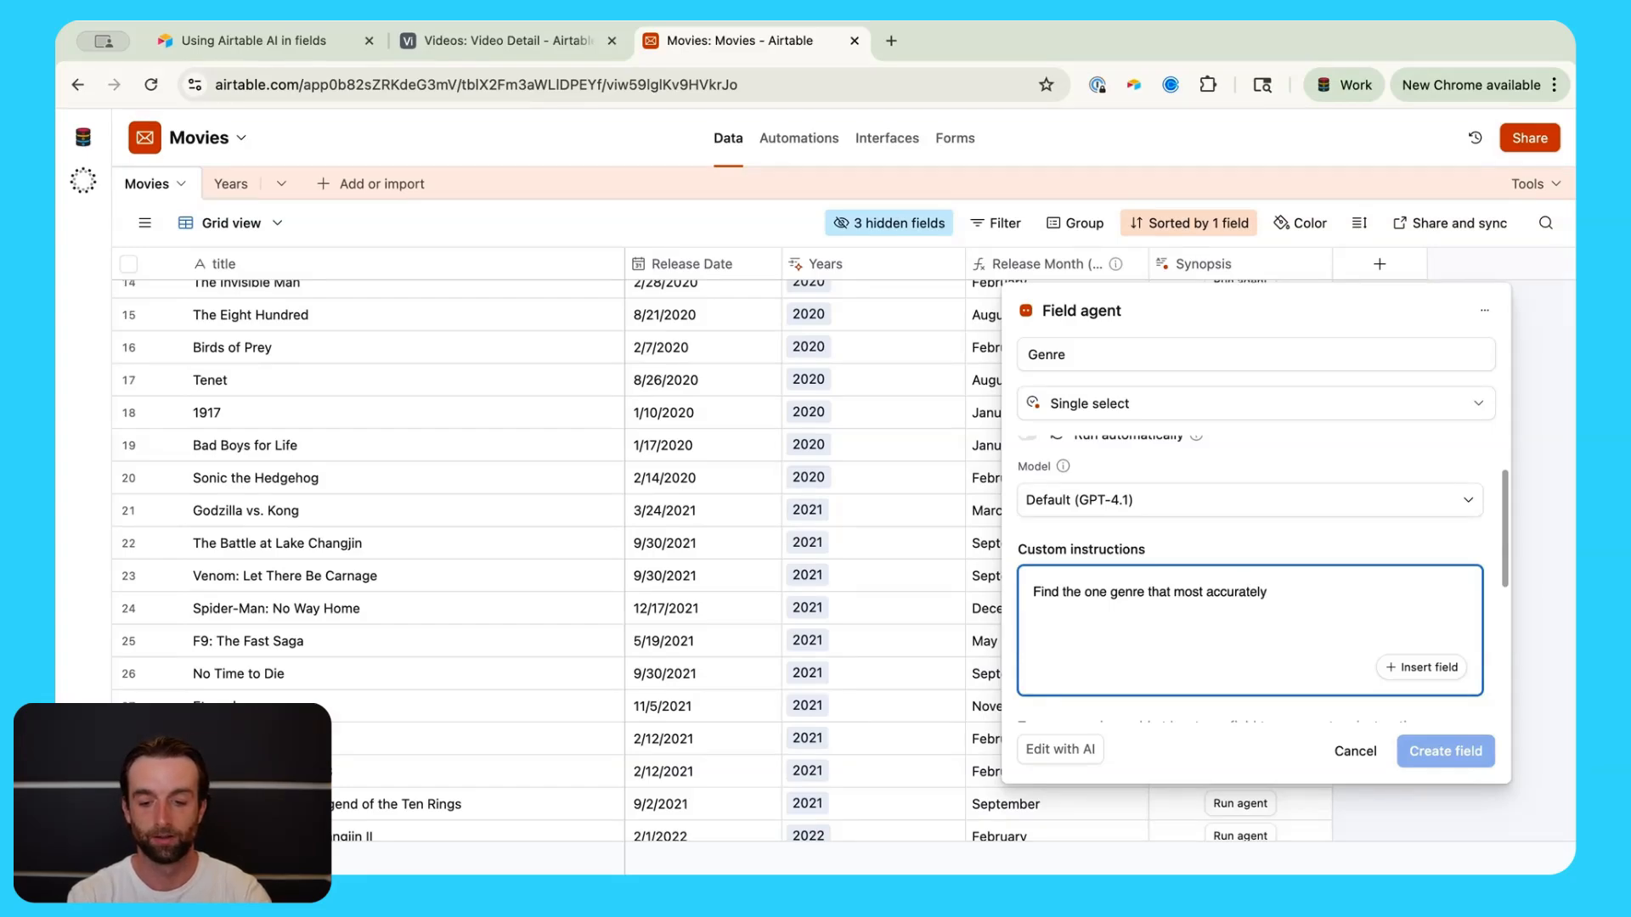
{"action": "type", "text": "describes this movie"}
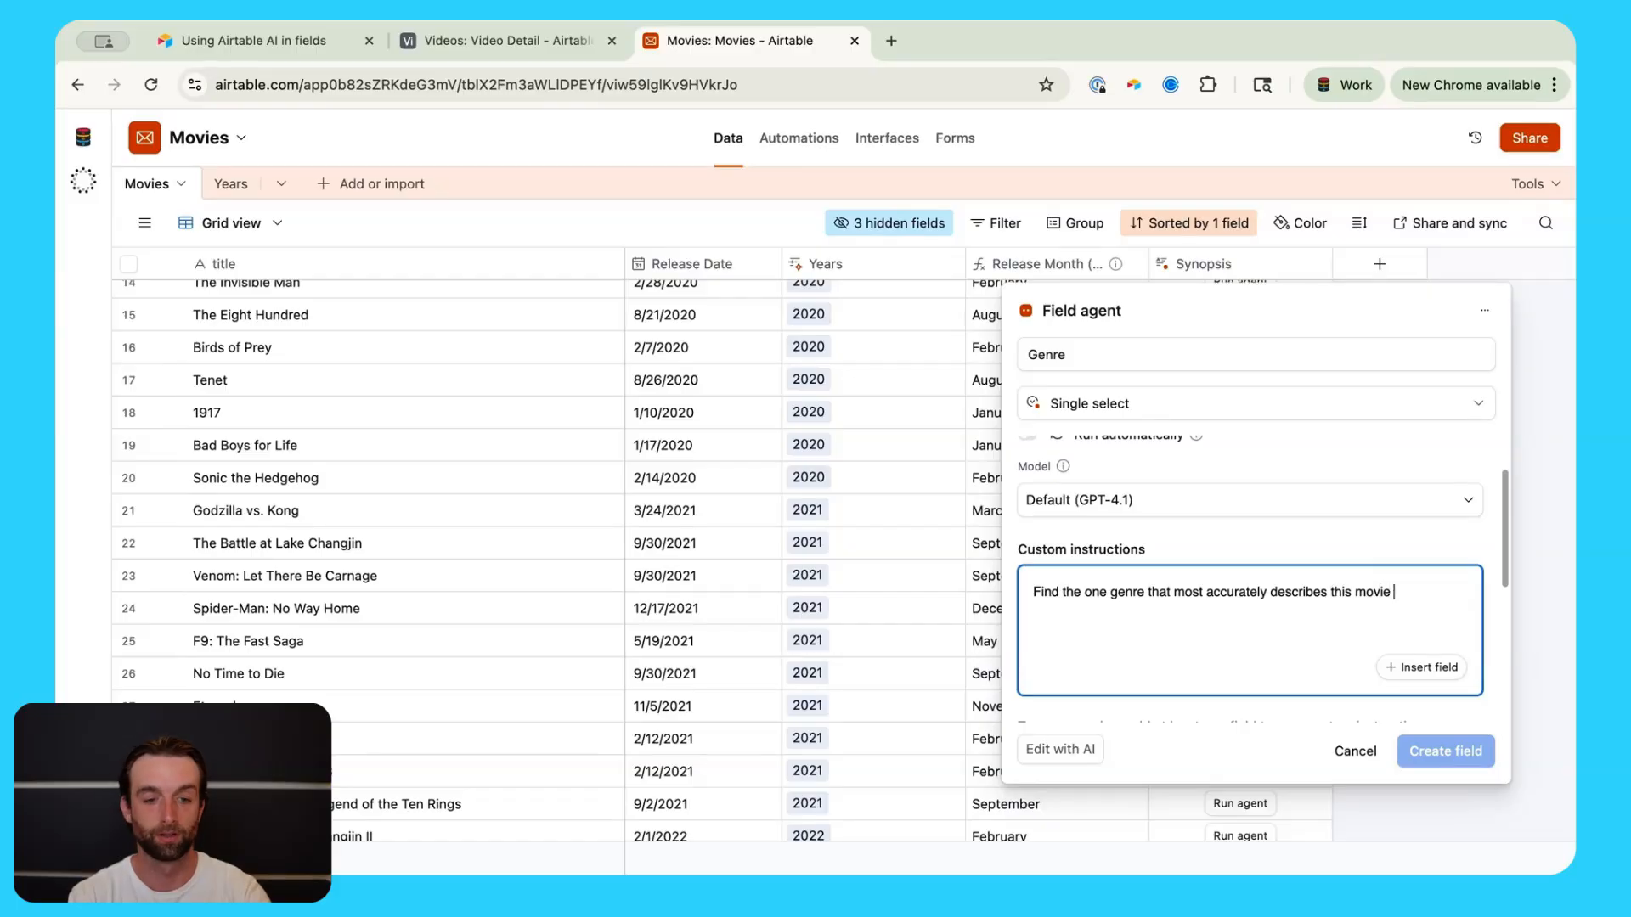
{"action": "left_click", "coordinate": [1397, 668]}
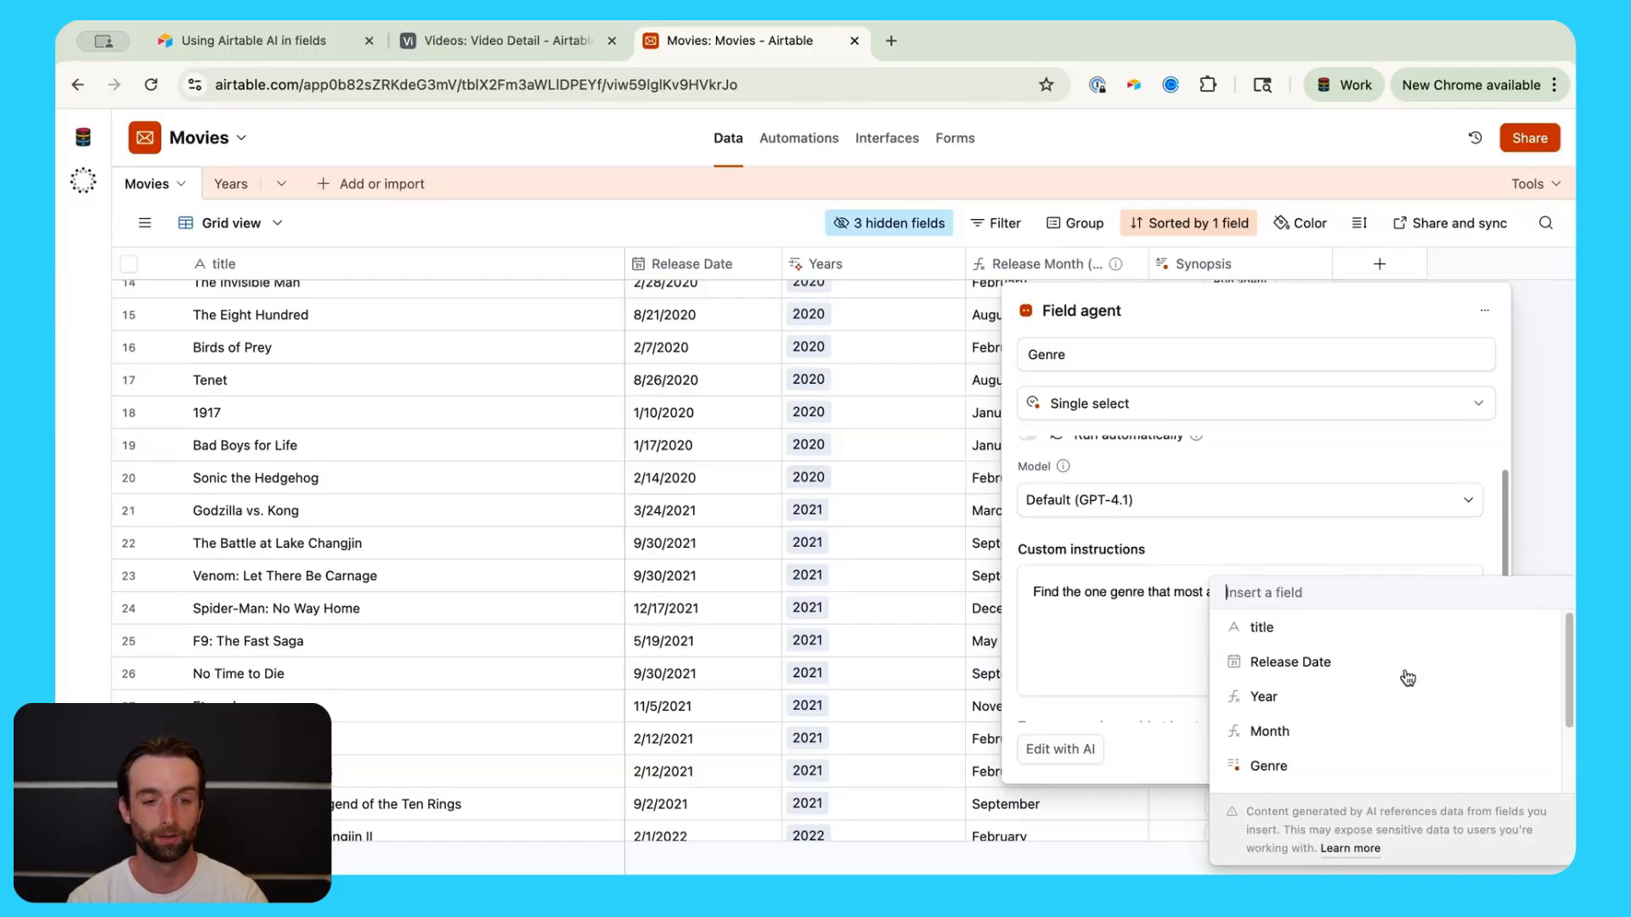
{"action": "left_click", "coordinate": [1333, 625]}
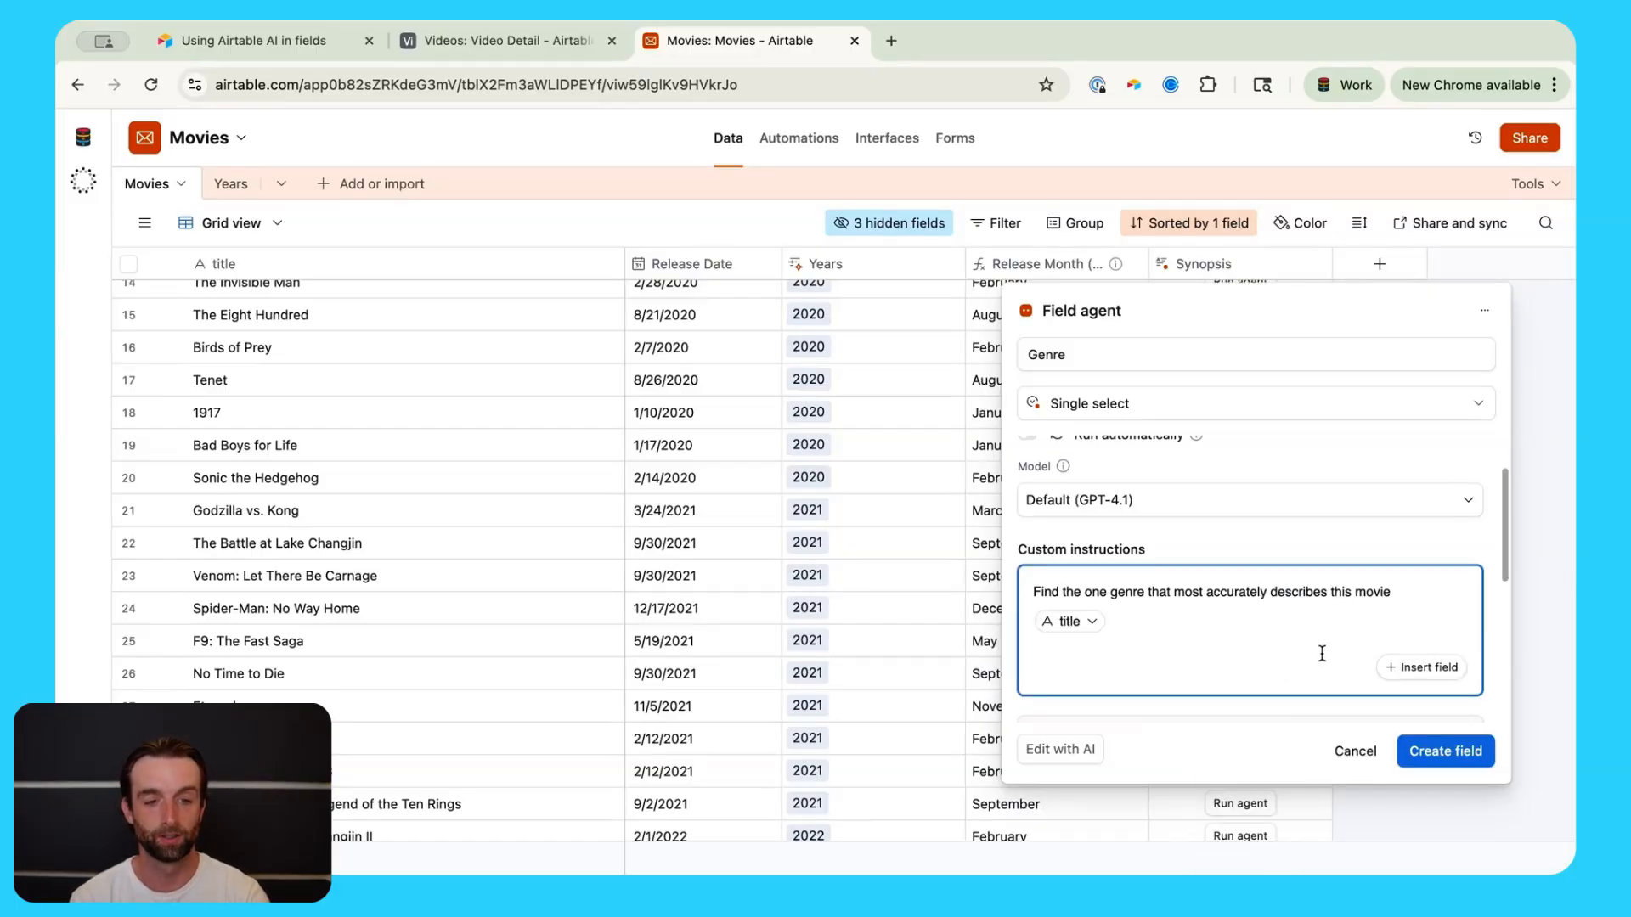
Step: Rename the field to 'Genre AI' and create it
{"action": "scroll", "coordinate": [1291, 654], "scroll_direction": "down", "scroll_amount": 3}
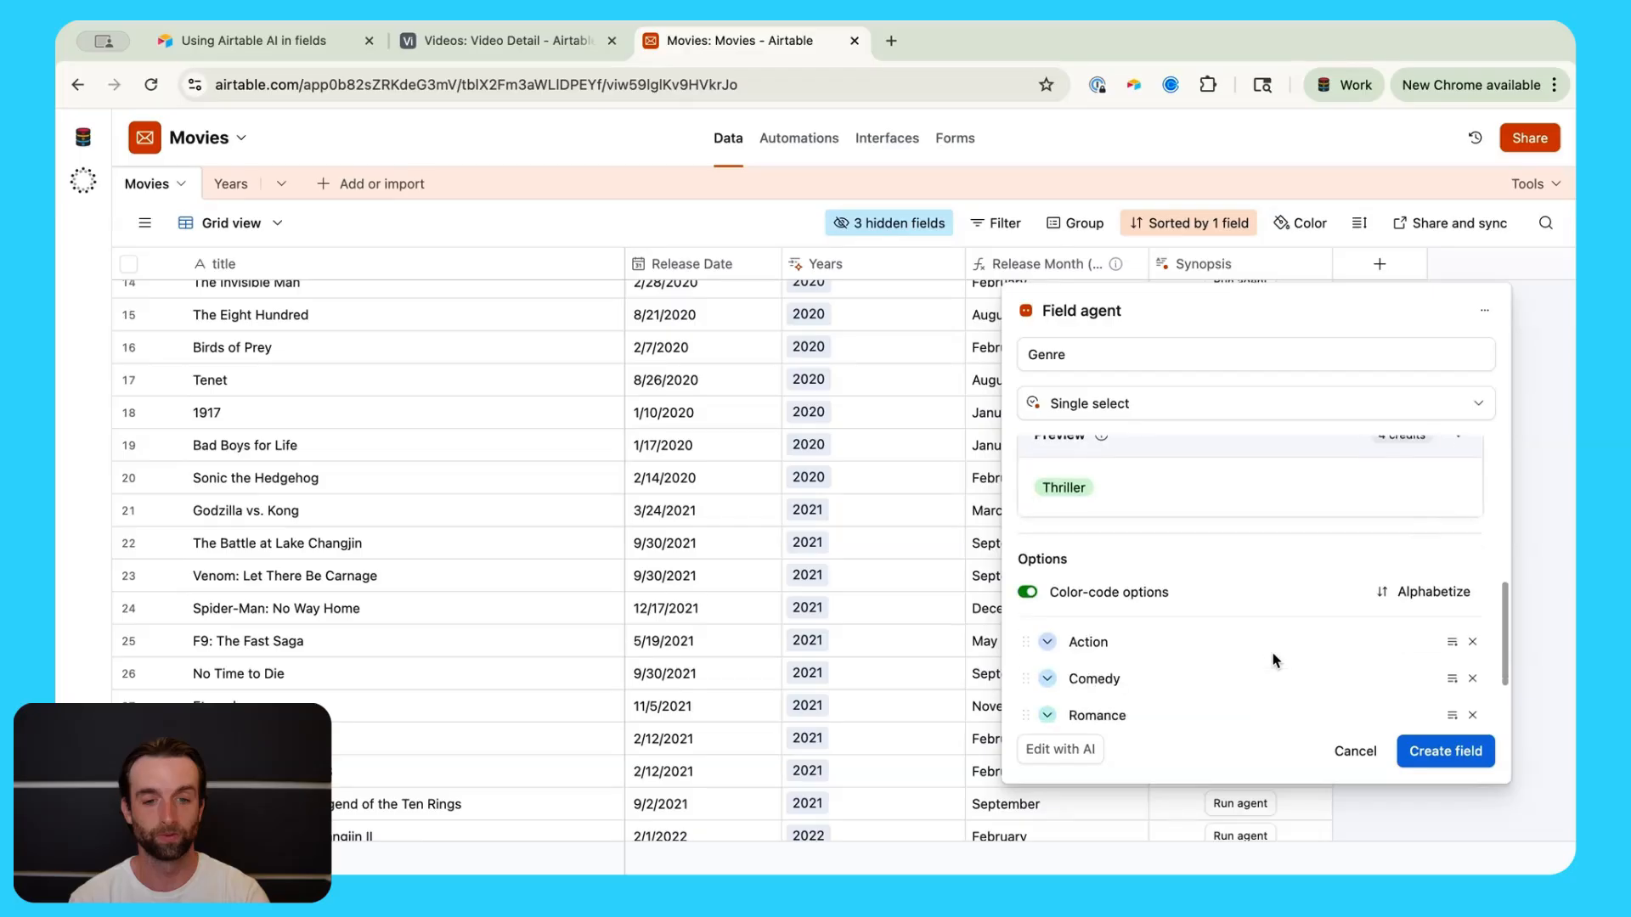
{"action": "scroll", "coordinate": [1275, 660], "scroll_direction": "down", "scroll_amount": 2}
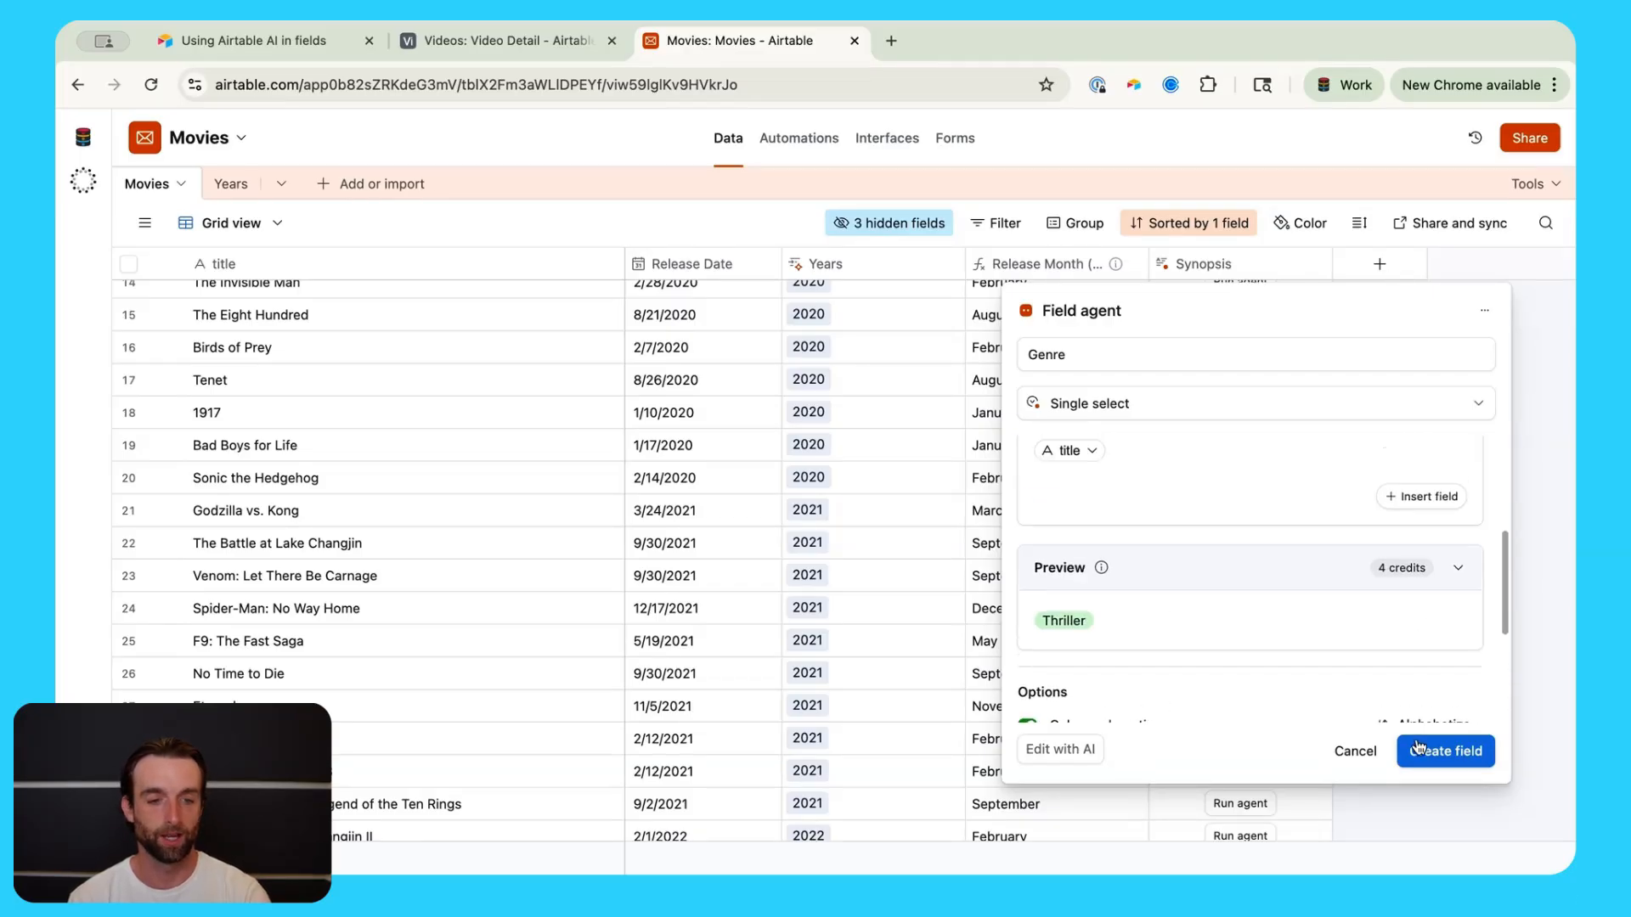
{"action": "left_click", "coordinate": [1444, 751]}
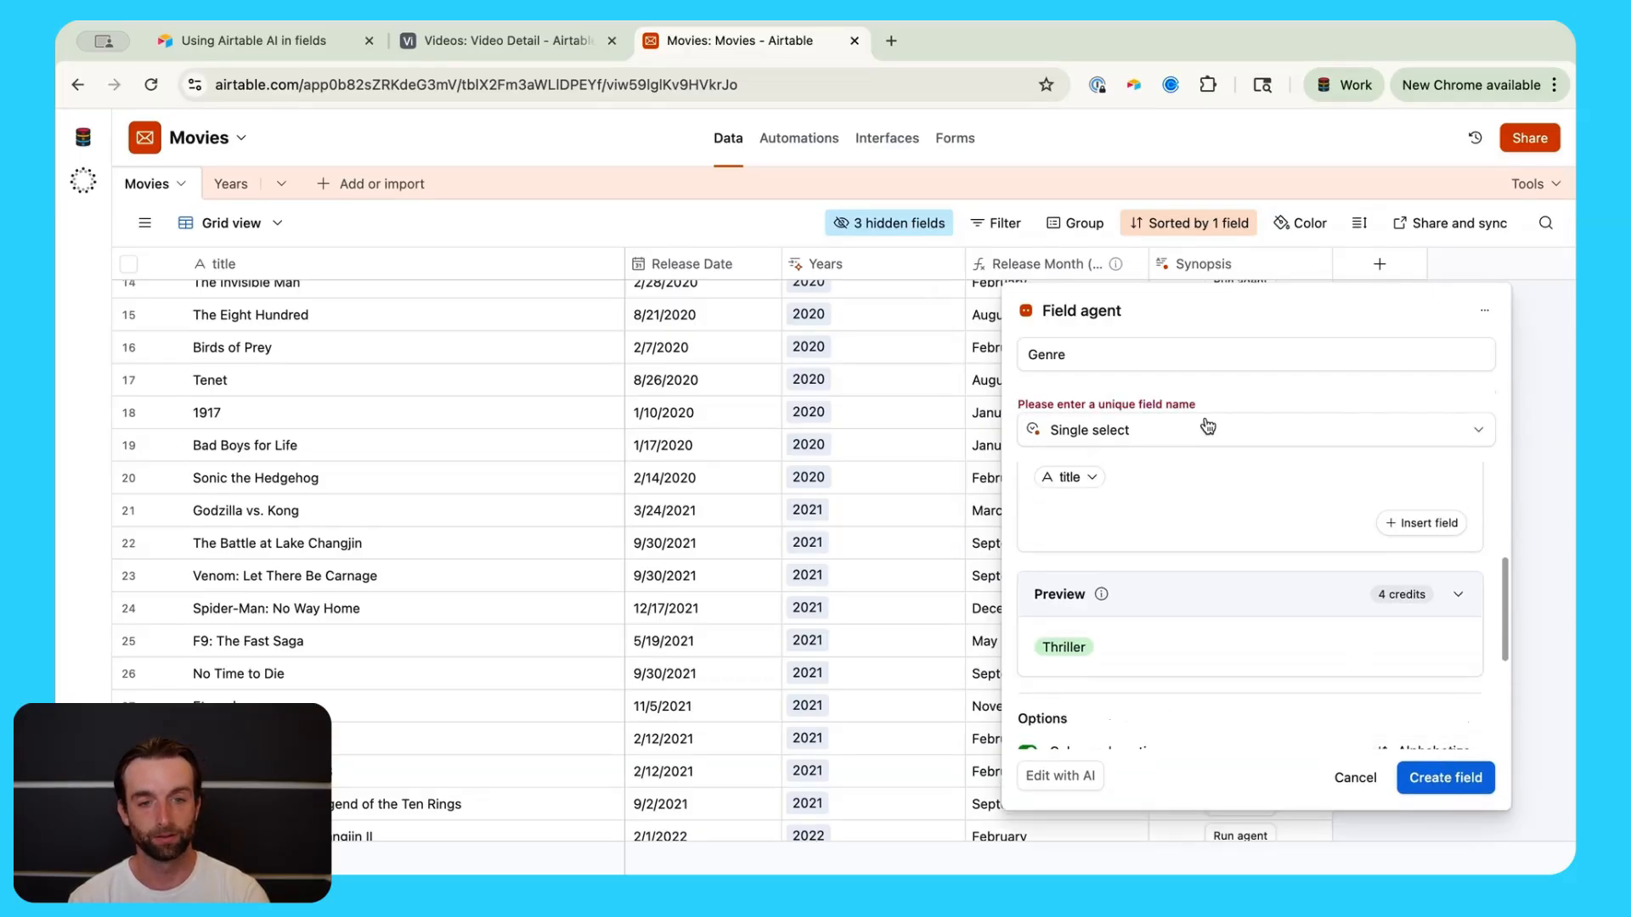
{"action": "left_click", "coordinate": [1183, 350]}
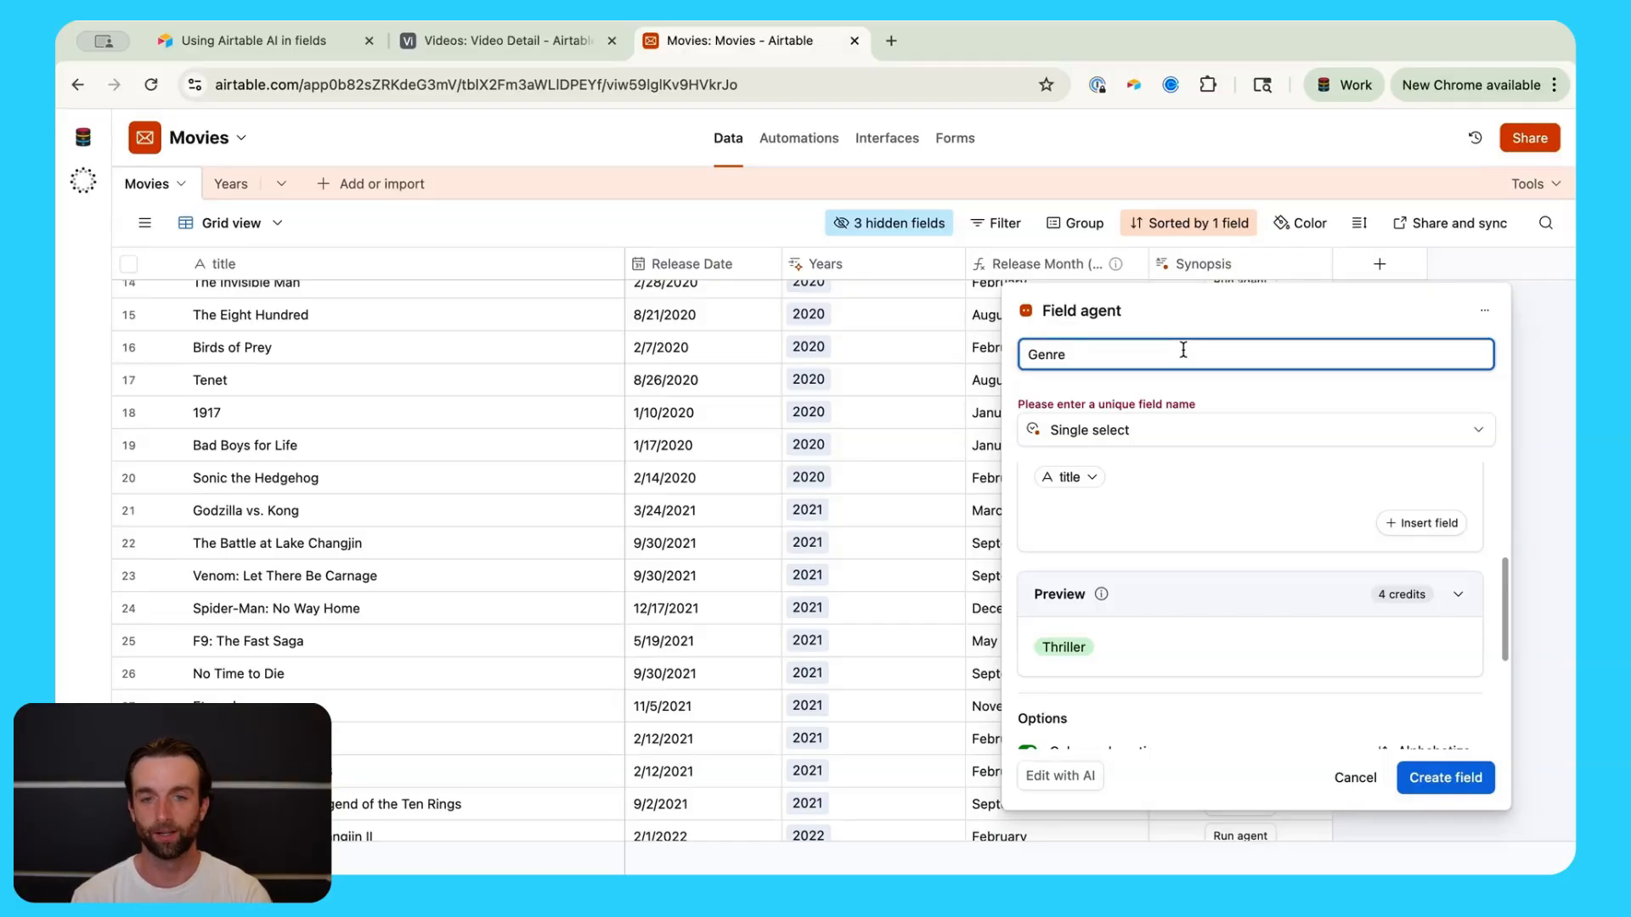
{"action": "type", "text": "AI"}
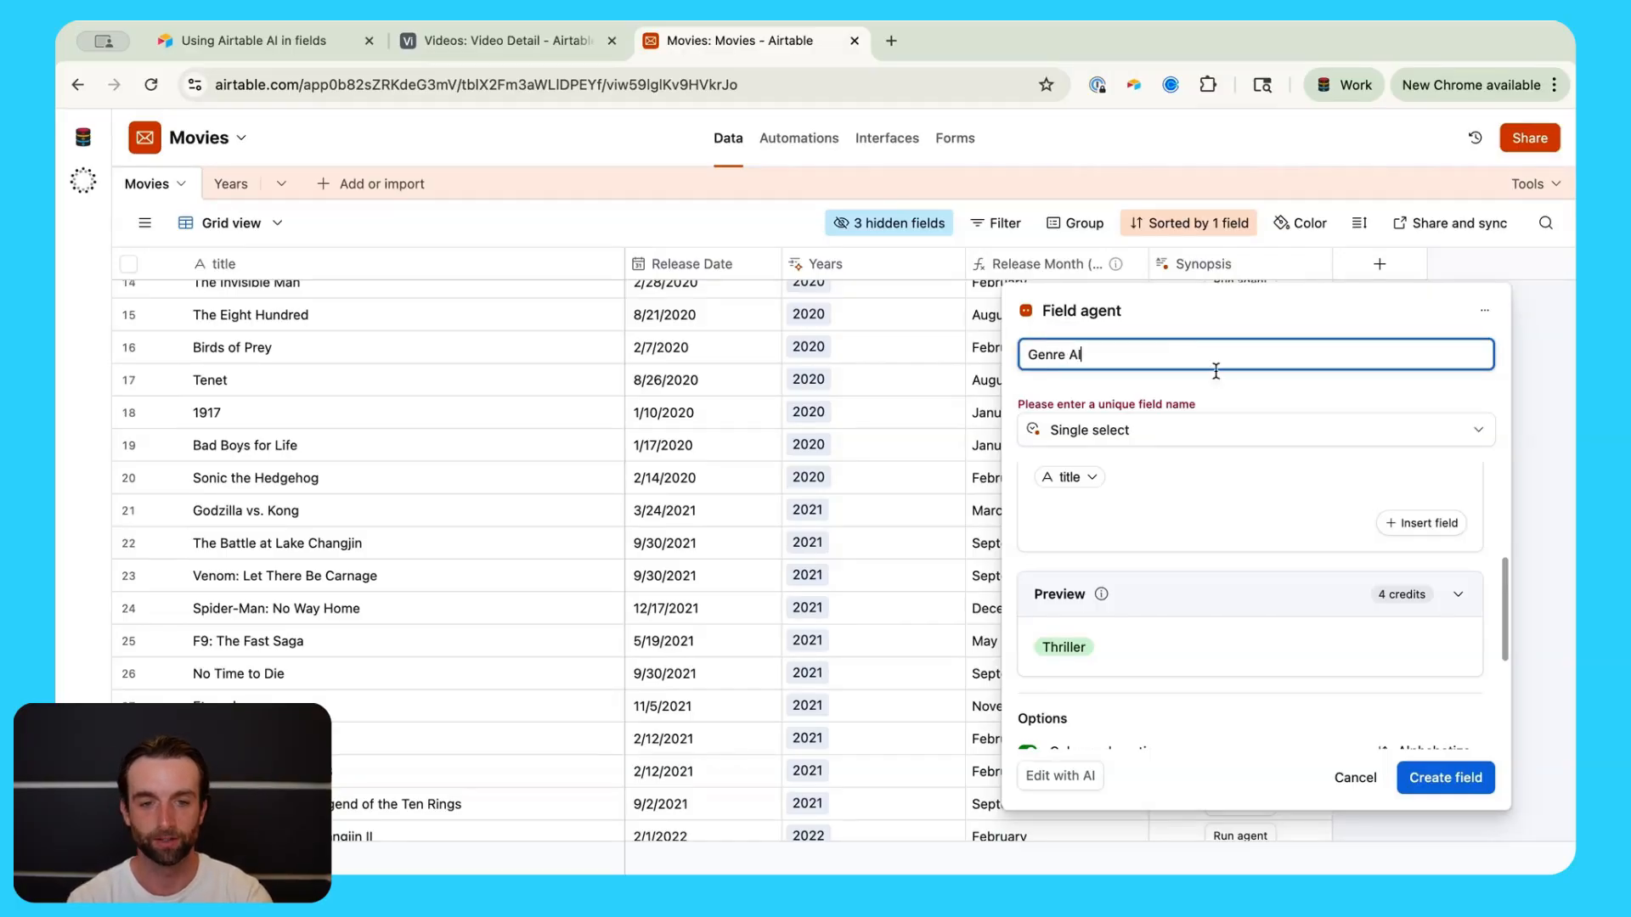
{"action": "left_click", "coordinate": [1422, 780]}
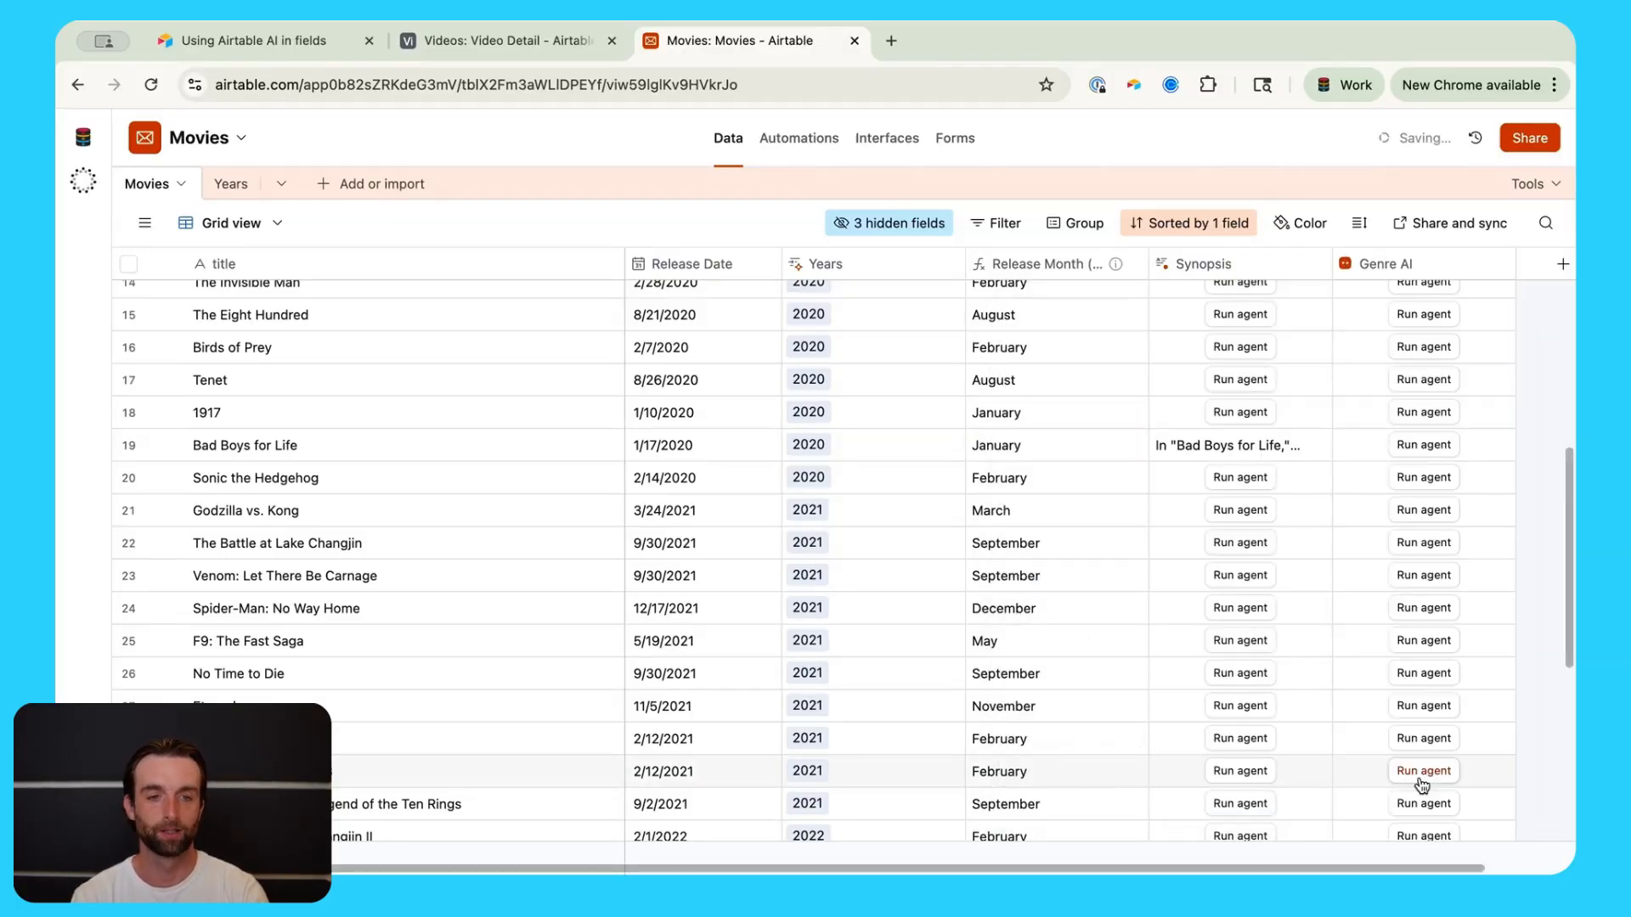
Step: Review the generated Genre AI tags, including Tenet's Thriller, then begin a new field
{"action": "scroll", "coordinate": [1420, 564], "scroll_direction": "up", "scroll_amount": 5}
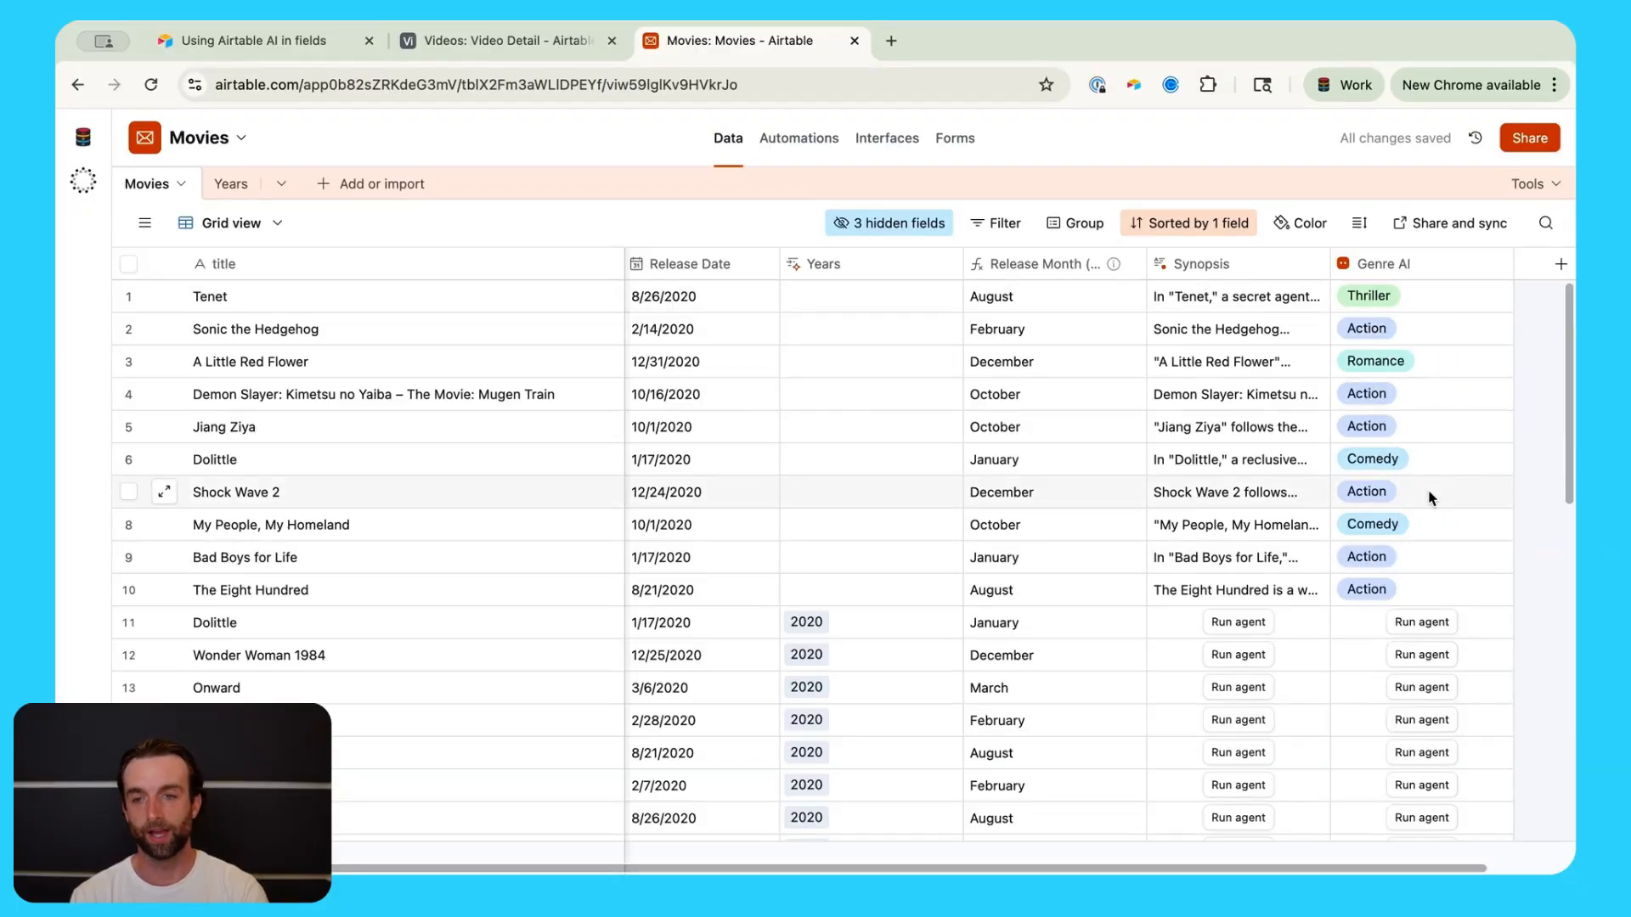
{"action": "left_click", "coordinate": [1445, 304]}
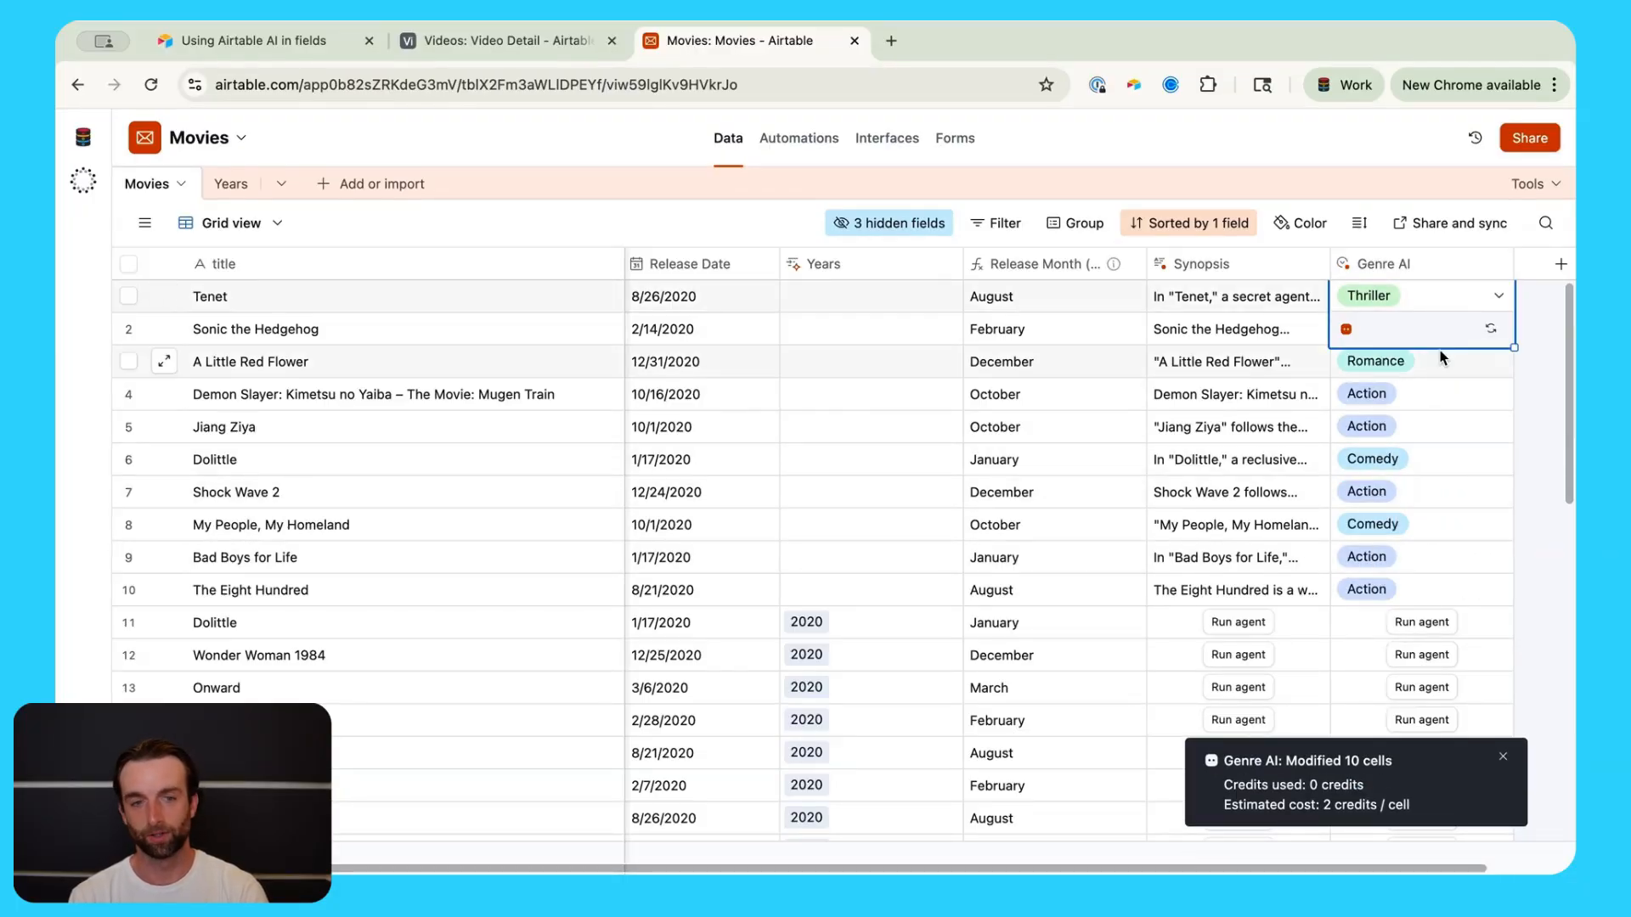
{"action": "scroll", "coordinate": [1435, 365], "scroll_direction": "down", "scroll_amount": 1}
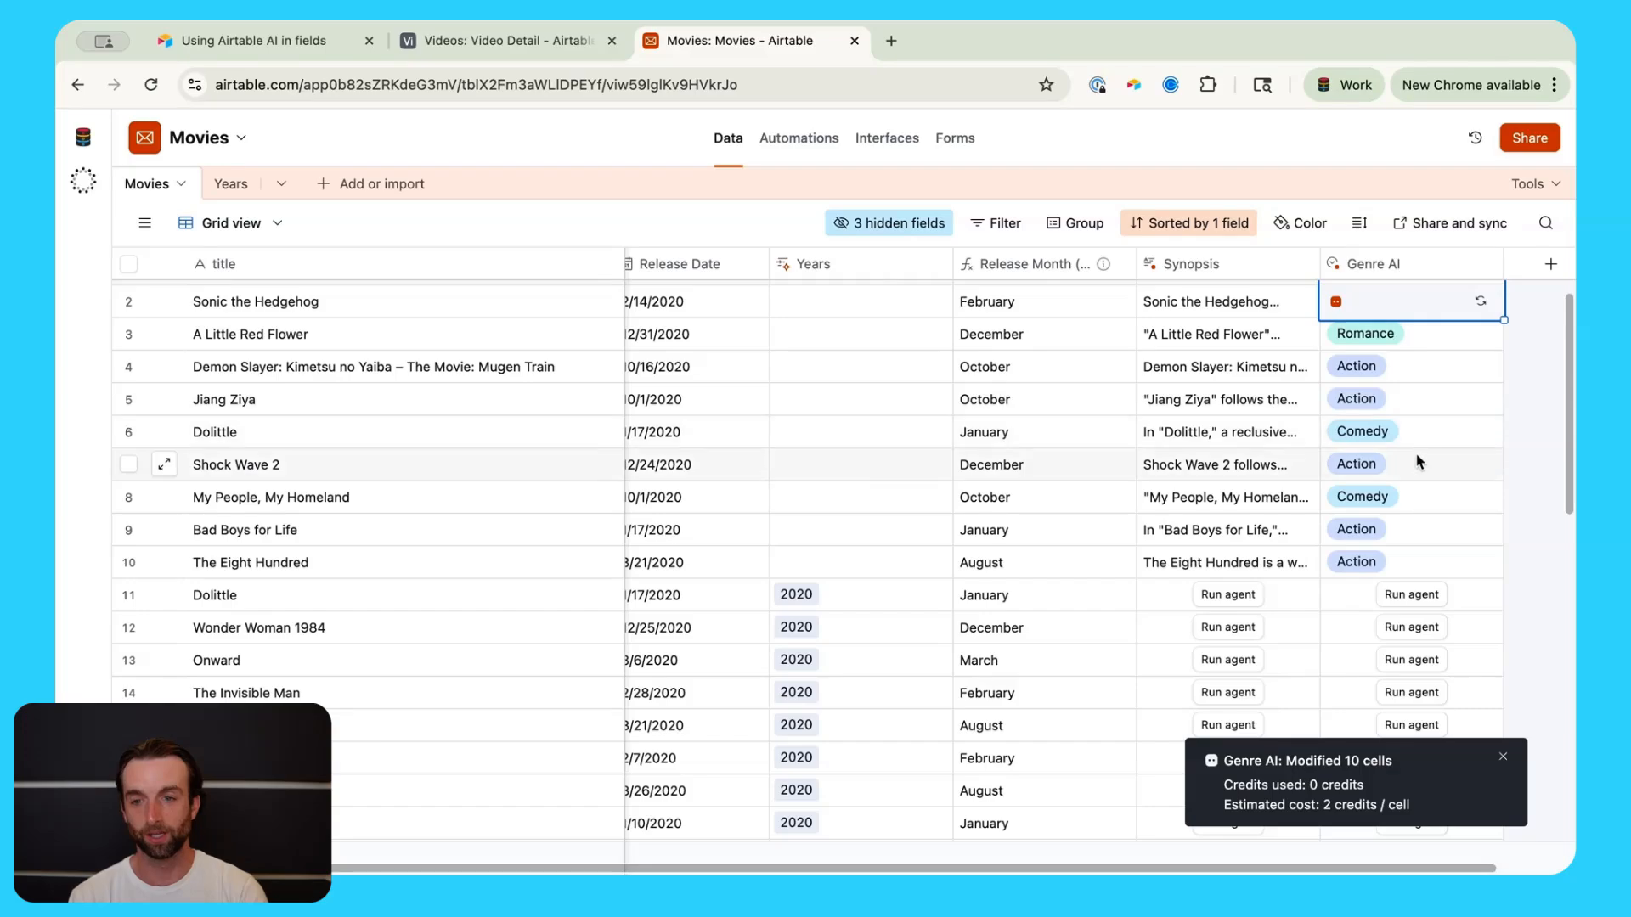
{"action": "scroll", "coordinate": [1419, 462], "scroll_direction": "down", "scroll_amount": 1}
{"action": "scroll", "coordinate": [1435, 388], "scroll_direction": "up", "scroll_amount": 1}
{"action": "scroll", "coordinate": [1429, 425], "scroll_direction": "down", "scroll_amount": 1}
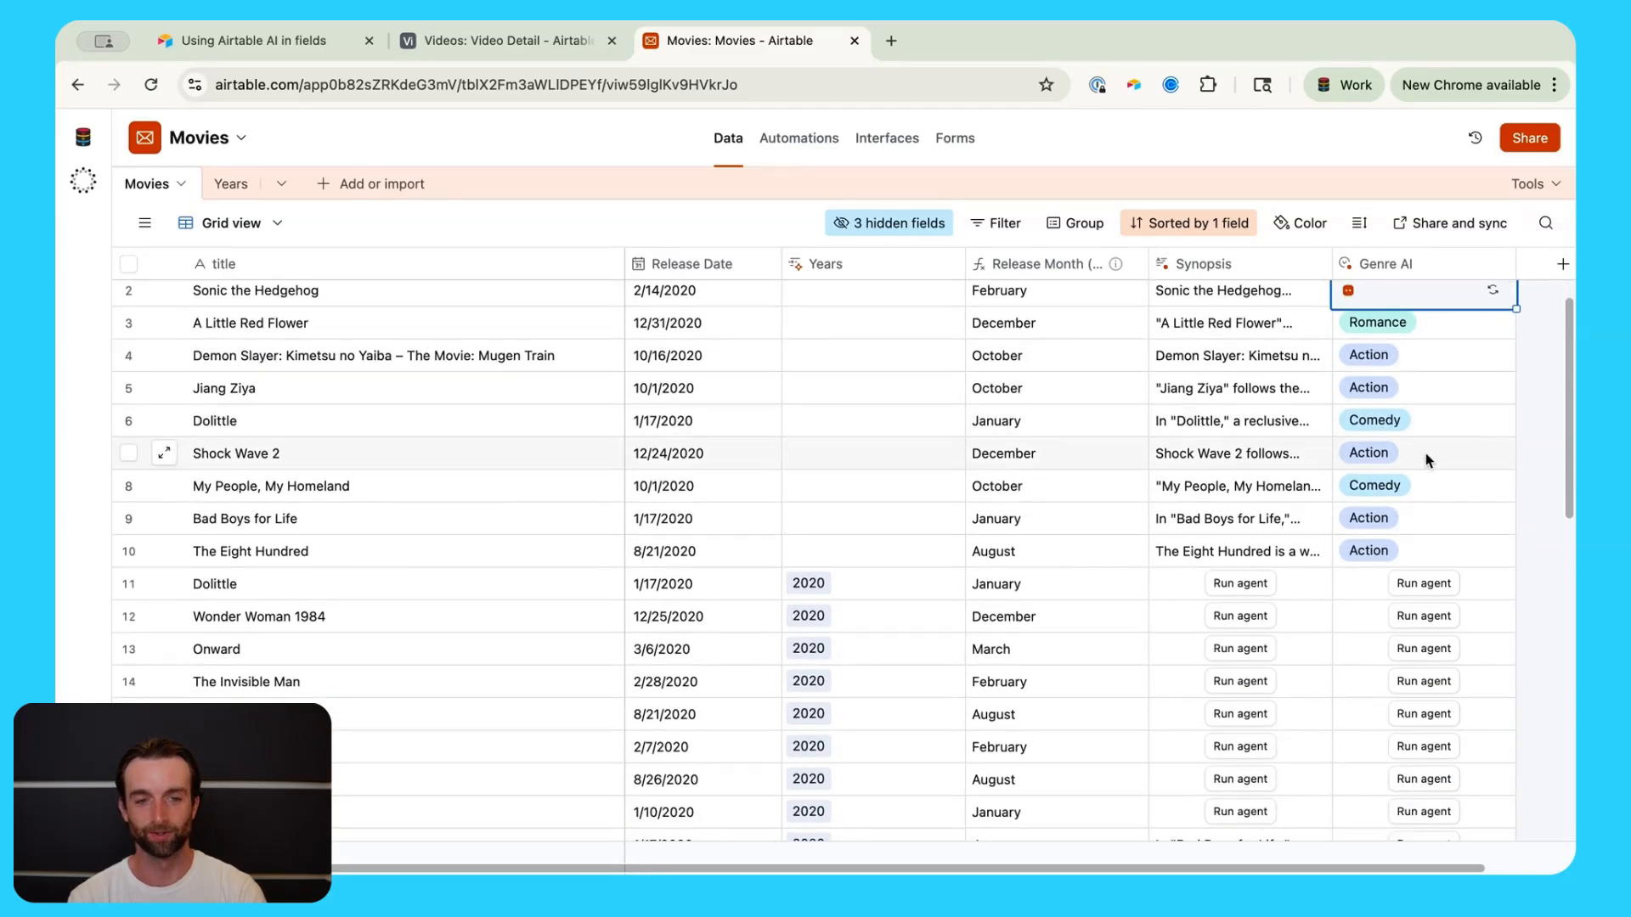
{"action": "scroll", "coordinate": [1427, 469], "scroll_direction": "up", "scroll_amount": 1}
{"action": "scroll", "coordinate": [1428, 469], "scroll_direction": "right", "scroll_amount": 1}
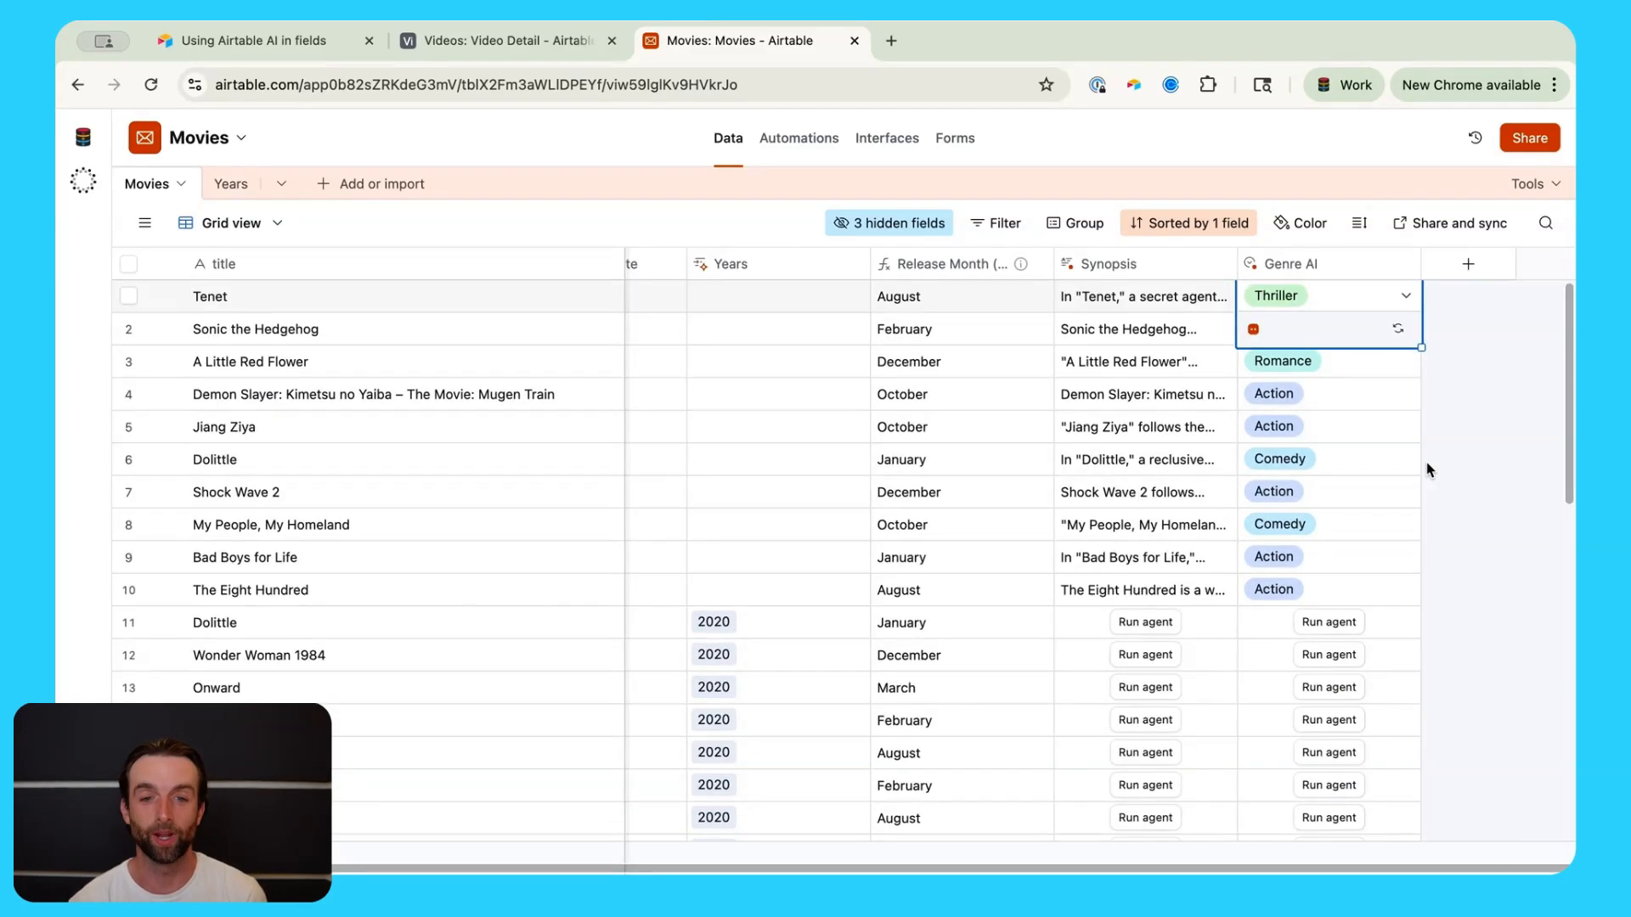
{"action": "scroll", "coordinate": [1283, 656], "scroll_direction": "down", "scroll_amount": 1}
{"action": "scroll", "coordinate": [1283, 656], "scroll_direction": "left", "scroll_amount": 1}
{"action": "scroll", "coordinate": [1283, 655], "scroll_direction": "up", "scroll_amount": 1}
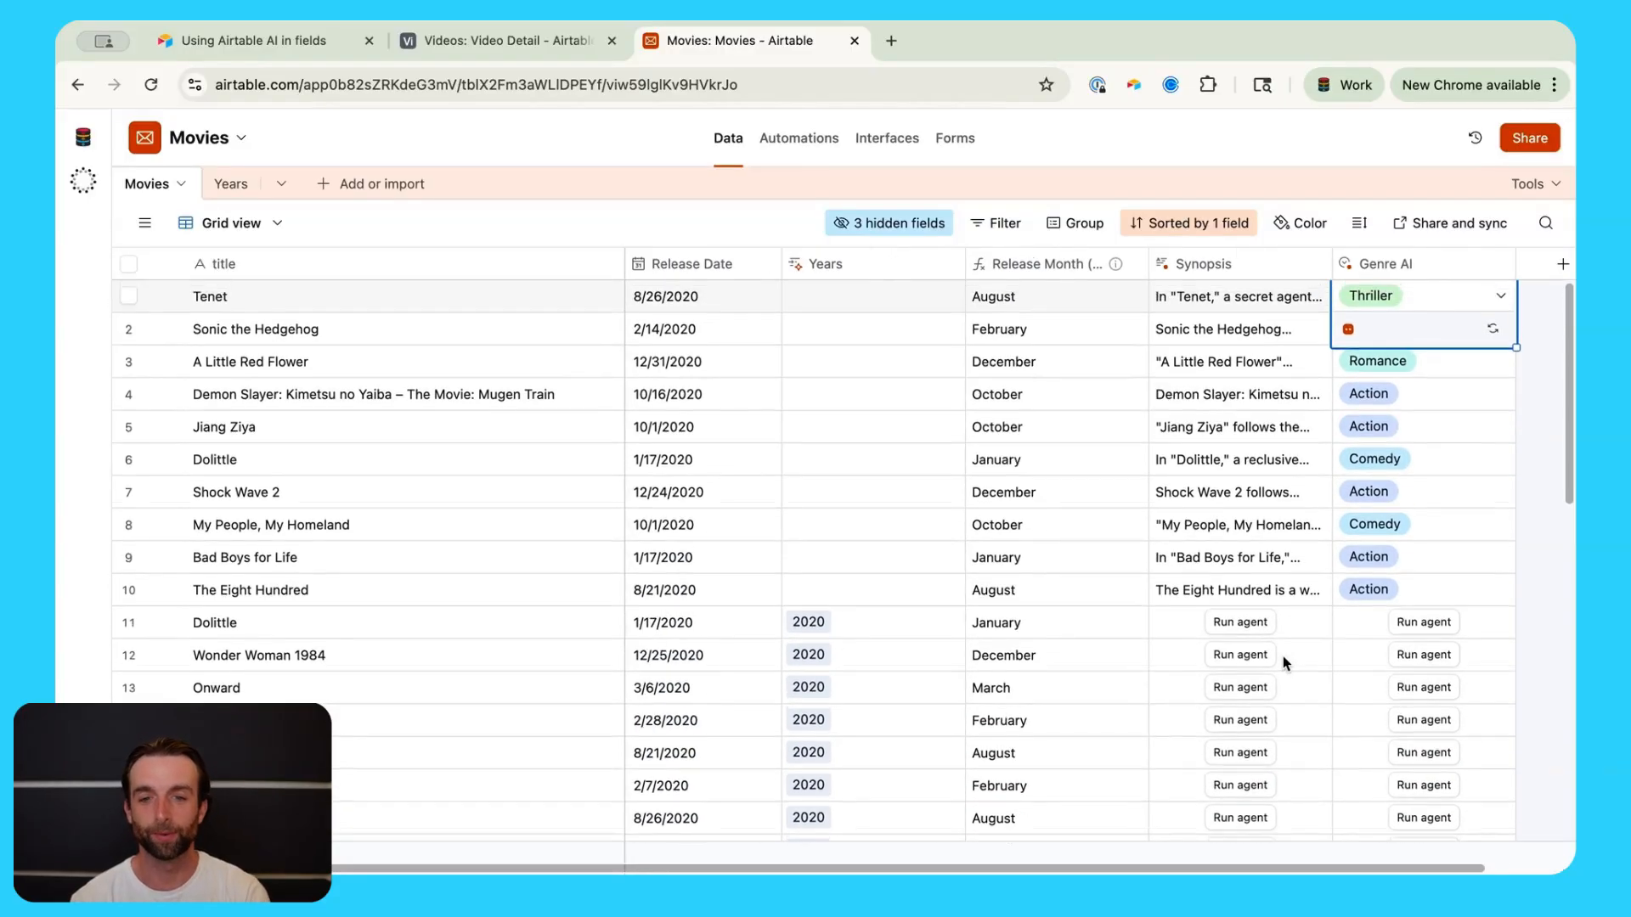
{"action": "scroll", "coordinate": [1377, 487], "scroll_direction": "right", "scroll_amount": 1}
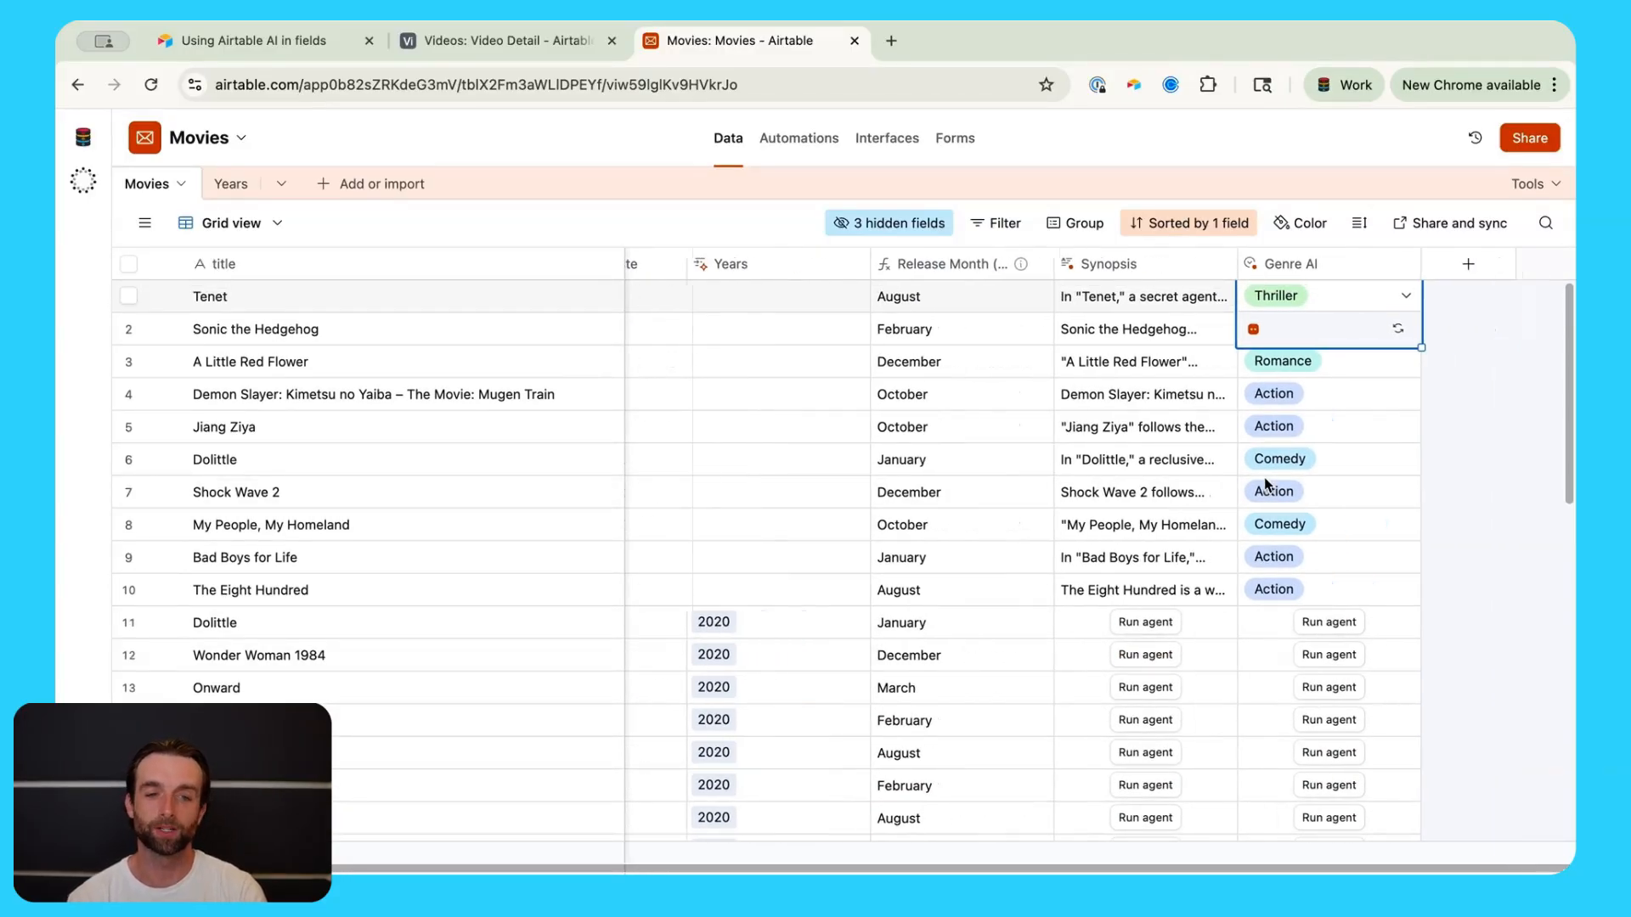
{"action": "left_click", "coordinate": [1462, 267]}
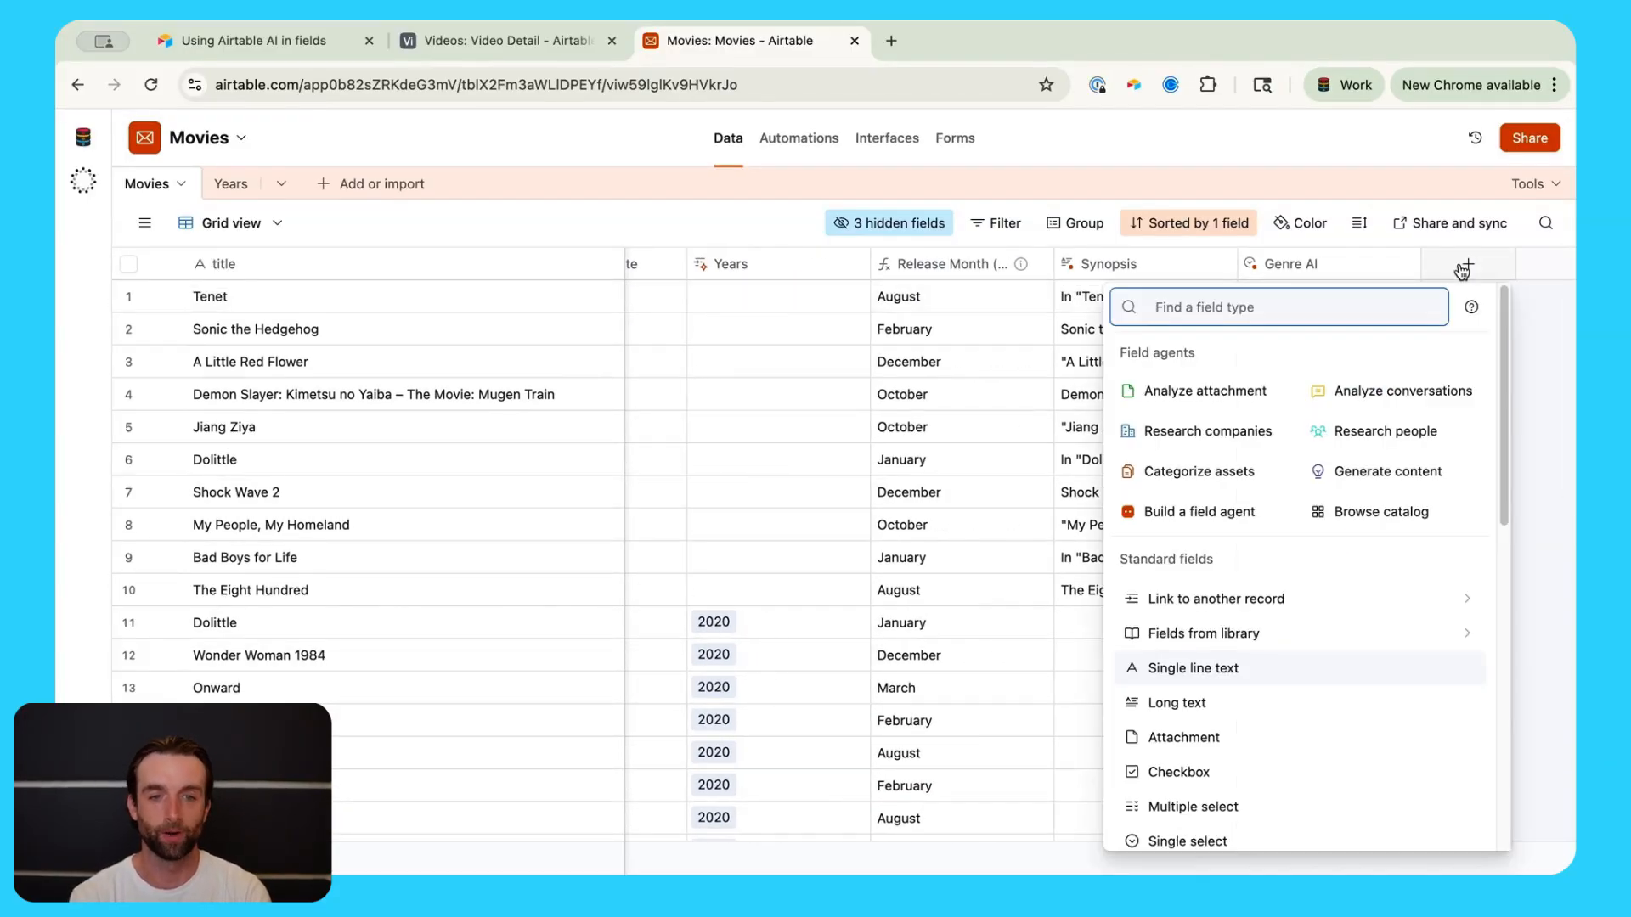
Step: Make the new field a Currency field and convert it to an AI agent
{"action": "type", "text": "cur"}
{"action": "left_click", "coordinate": [1449, 352]}
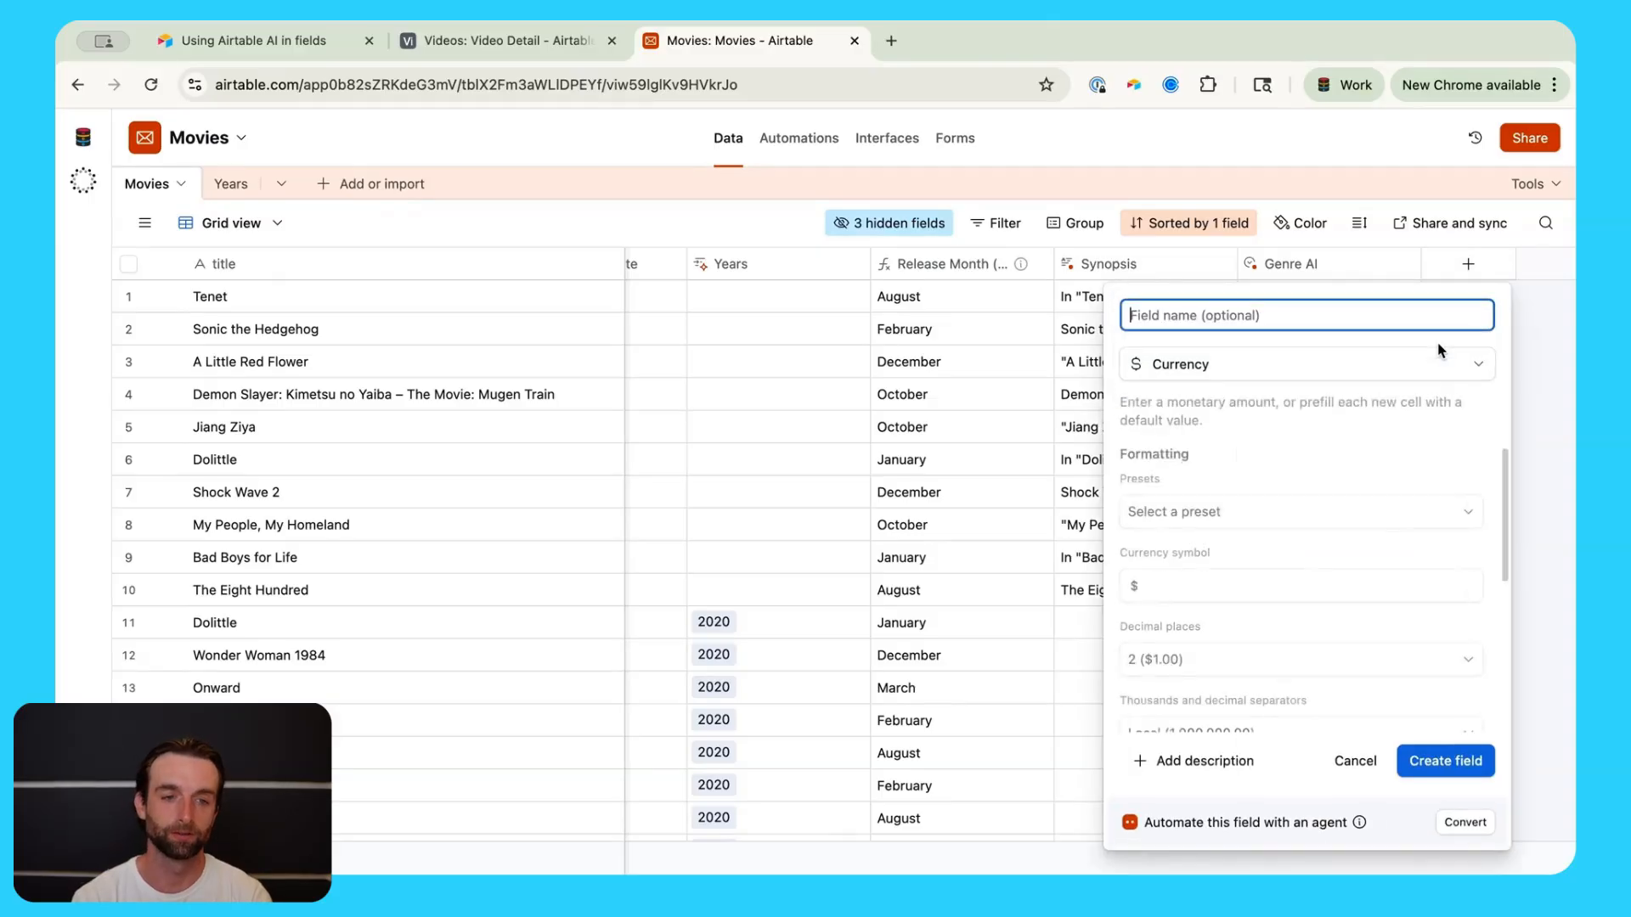
{"action": "scroll", "coordinate": [1201, 520], "scroll_direction": "down", "scroll_amount": 3}
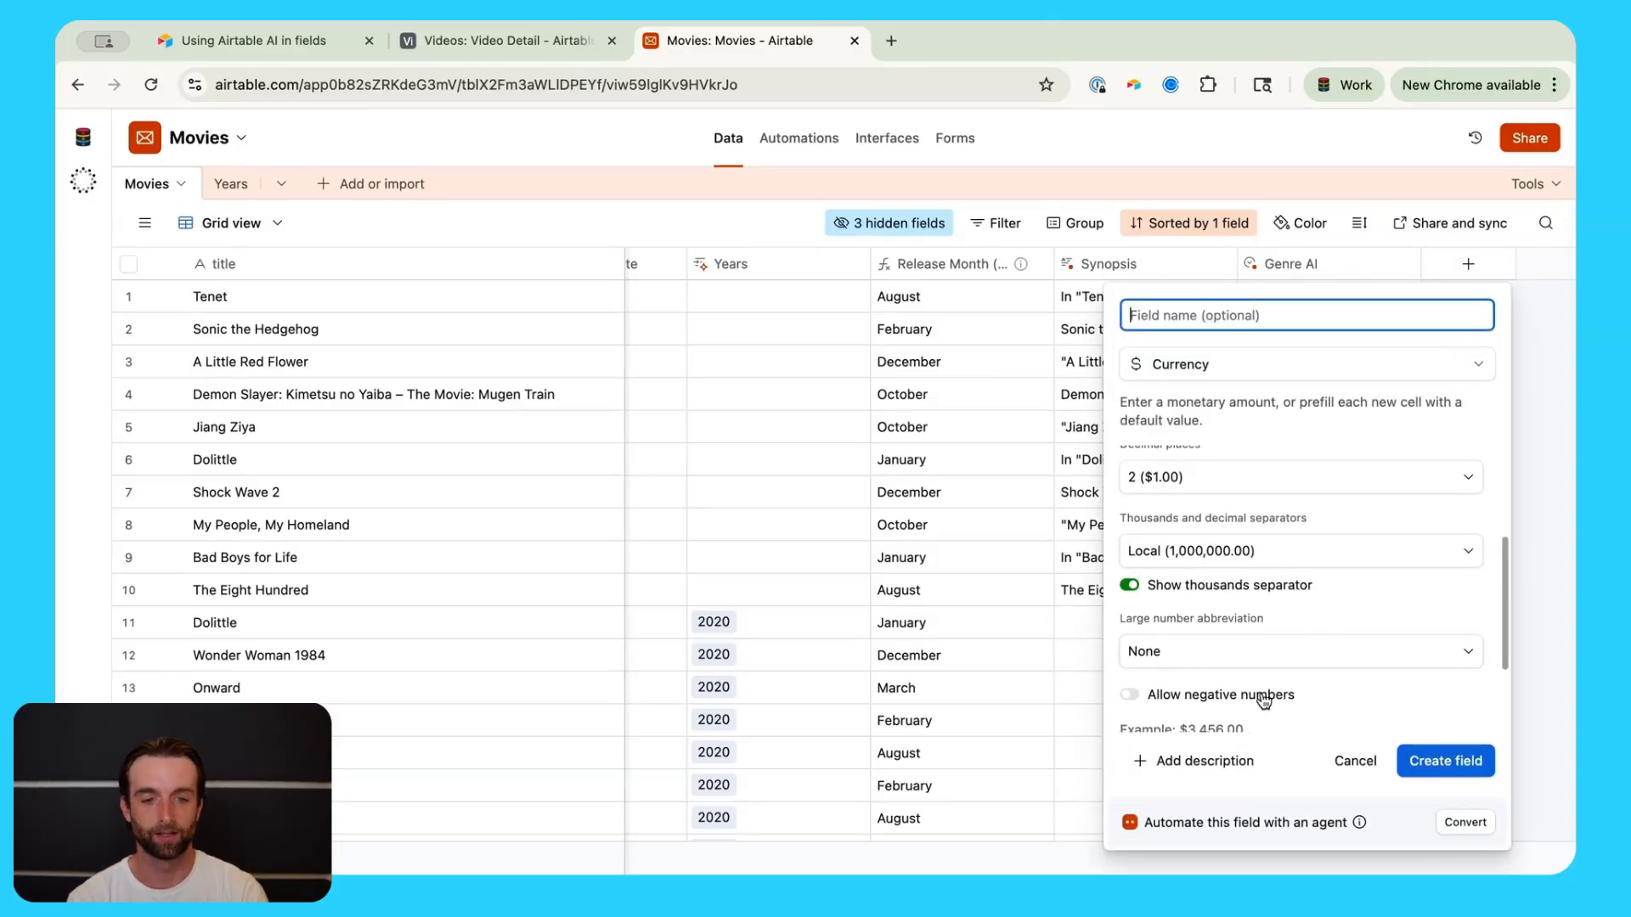
{"action": "scroll", "coordinate": [1263, 701], "scroll_direction": "down", "scroll_amount": 1}
{"action": "left_click", "coordinate": [1463, 822]}
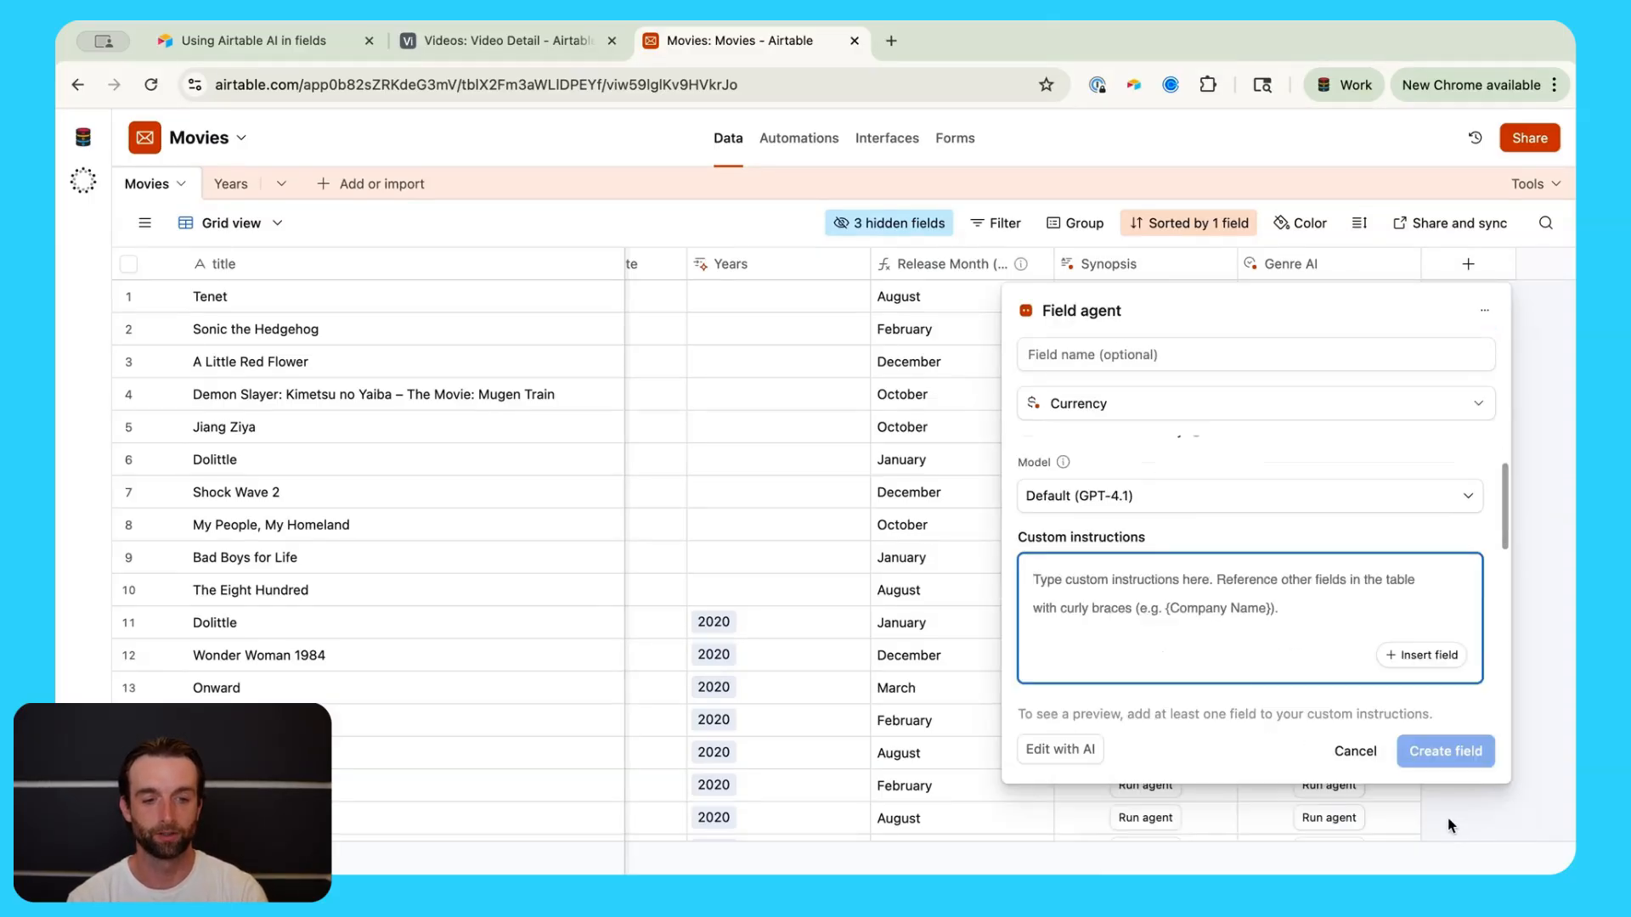
Step: Prompt it to find each movie's first-two-weeks blockbuster gross from the title, and create the Value field
{"action": "type", "text": "Find the "}
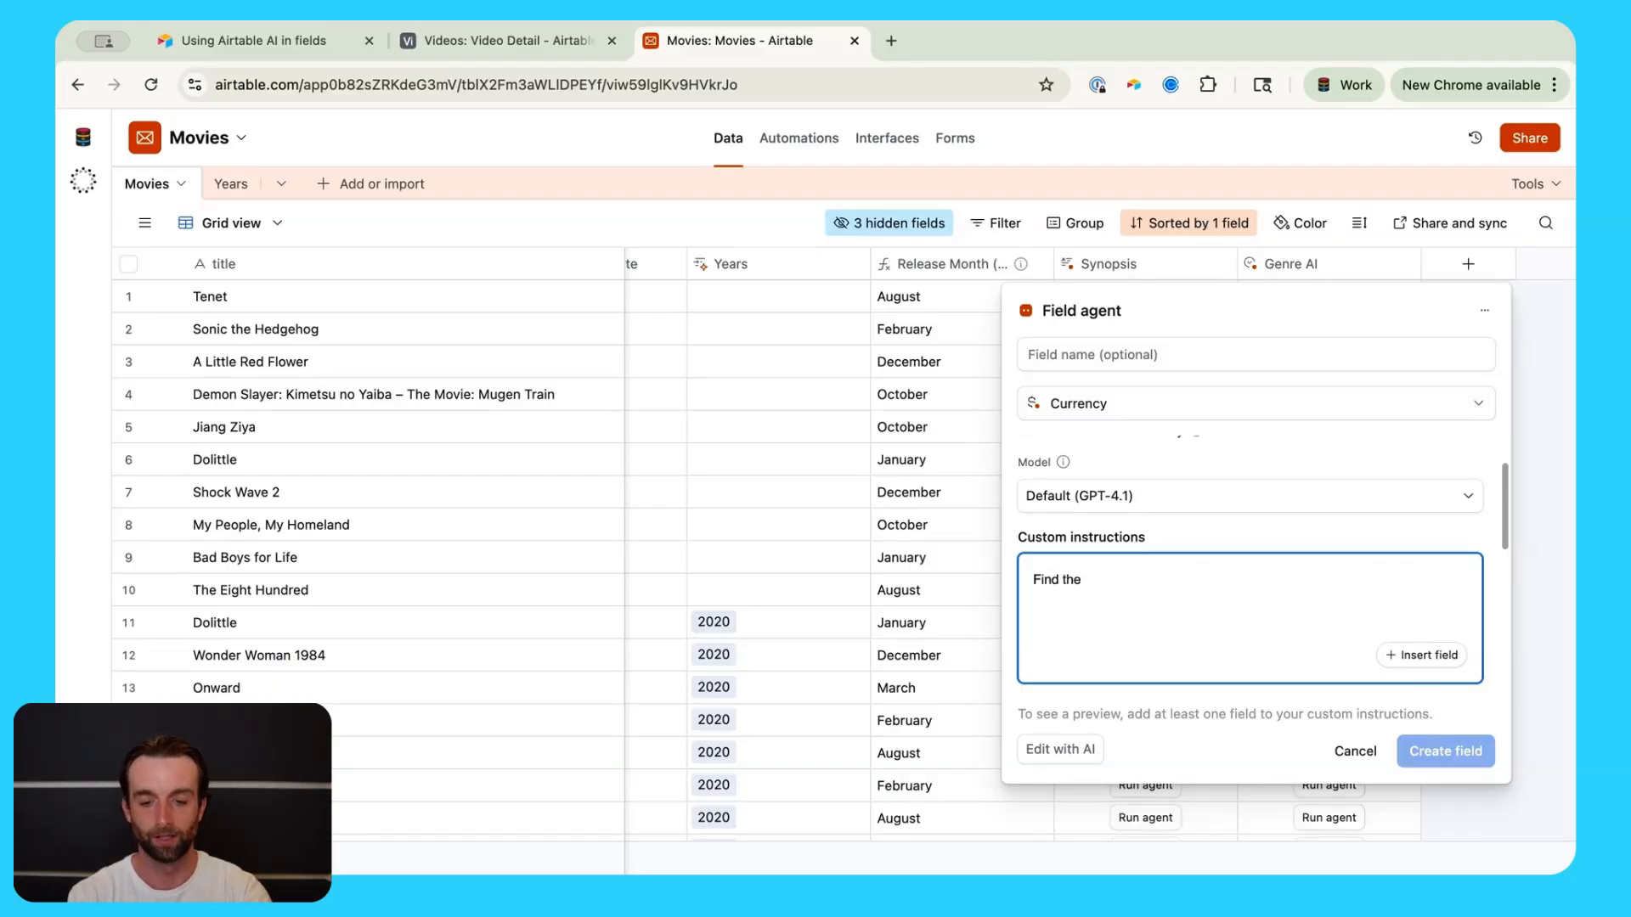
{"action": "type", "text": "blockbuster "}
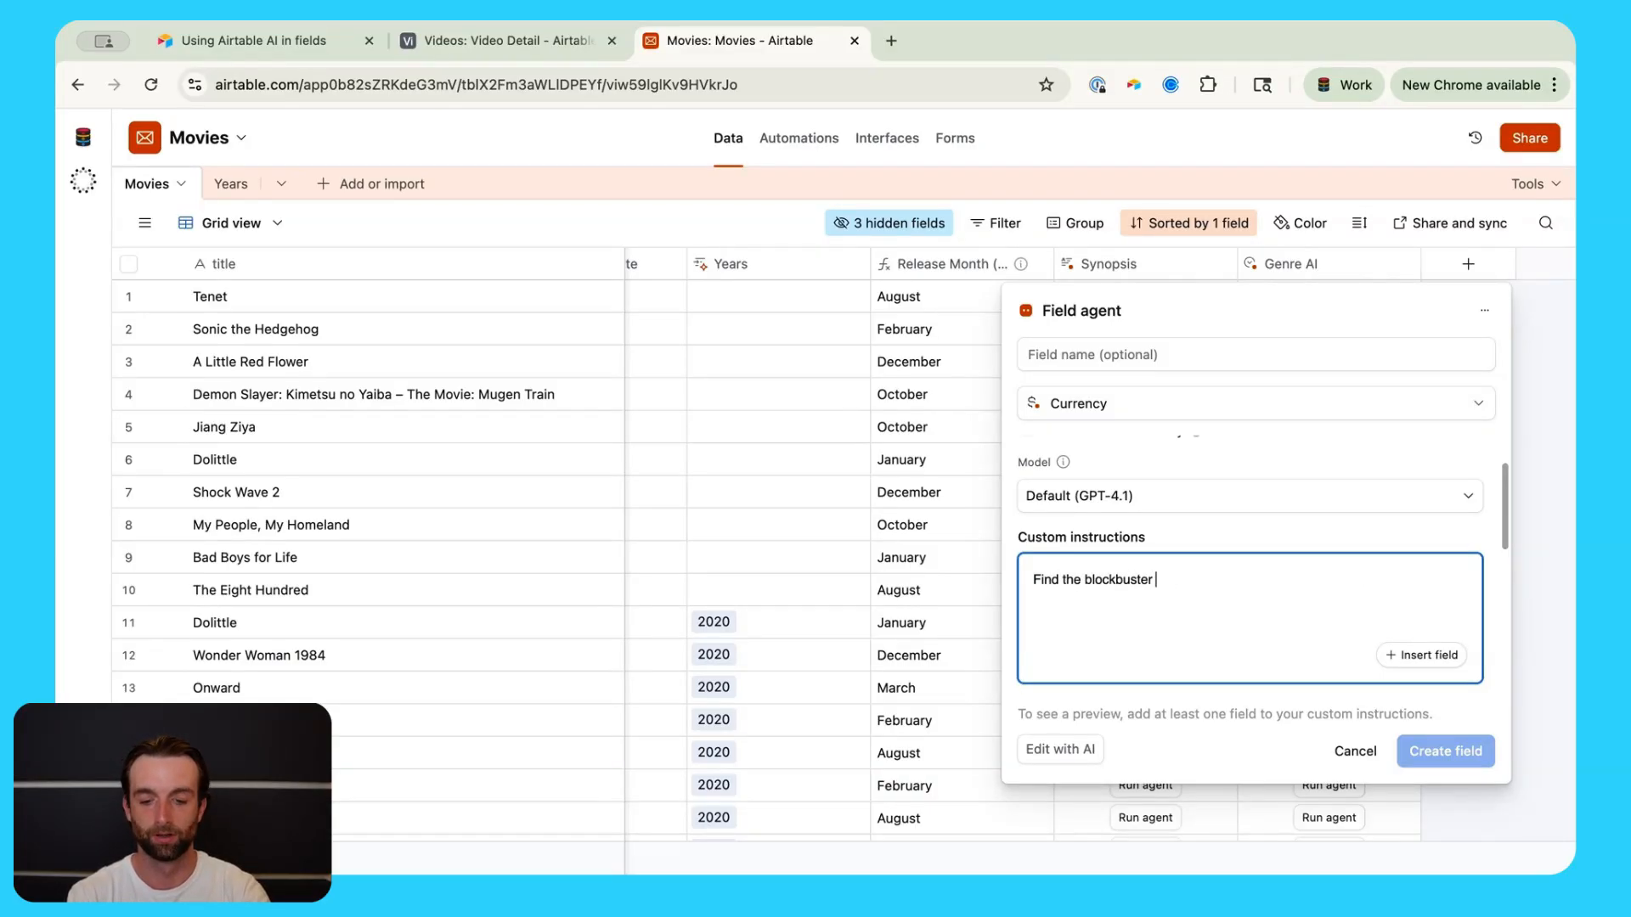
{"action": "type", "text": "gross for the first "}
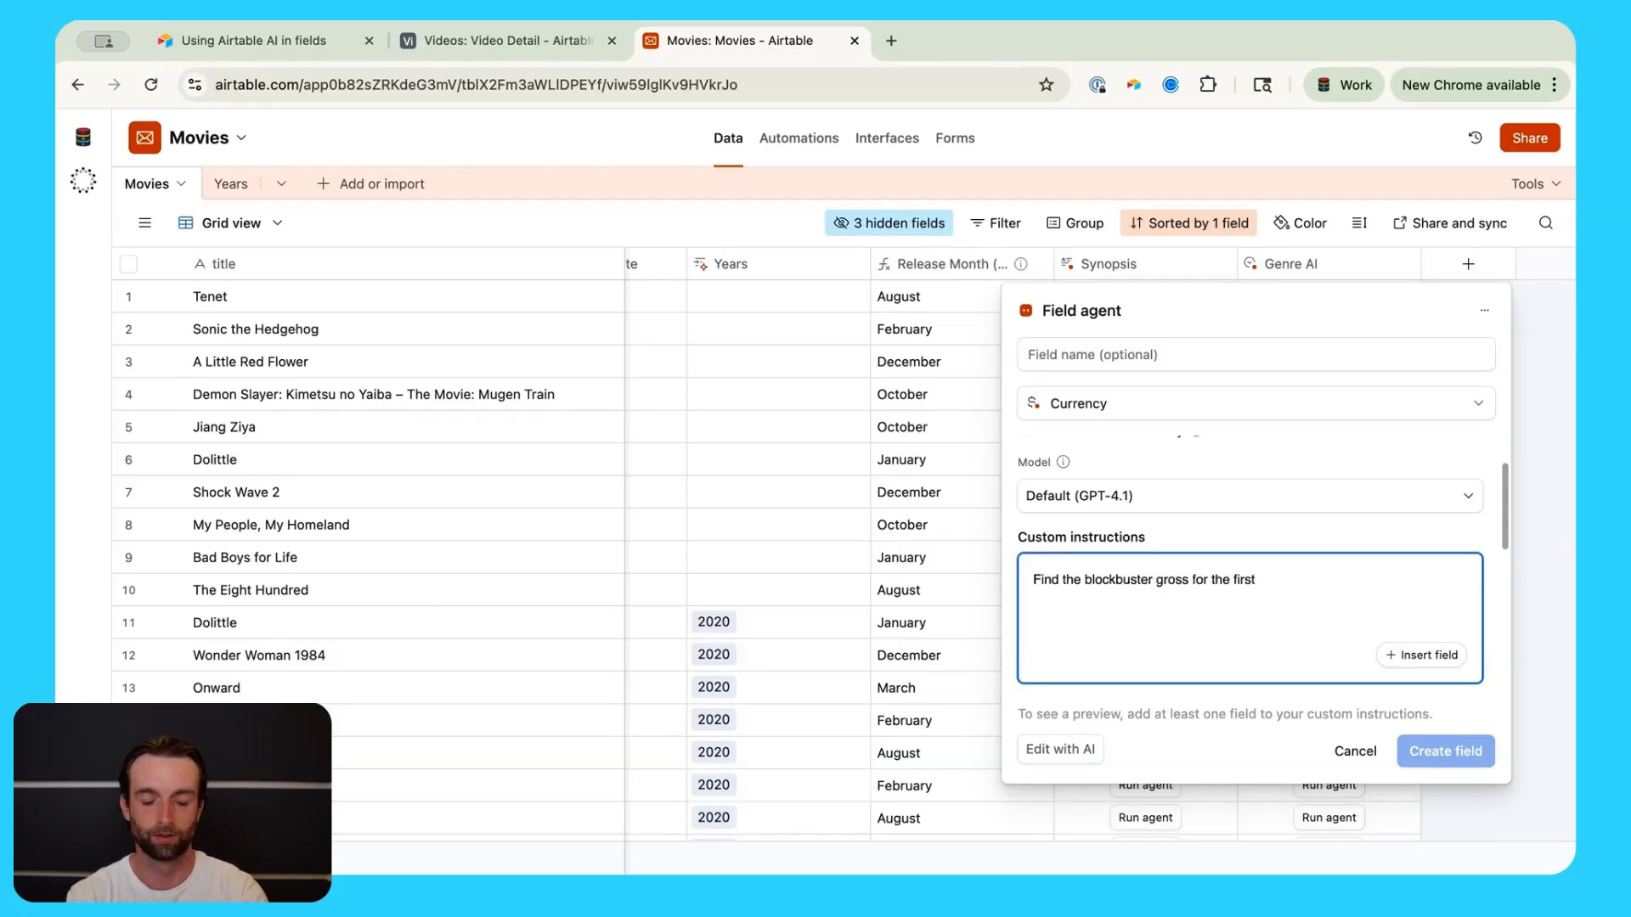
{"action": "type", "text": "2 weeks "}
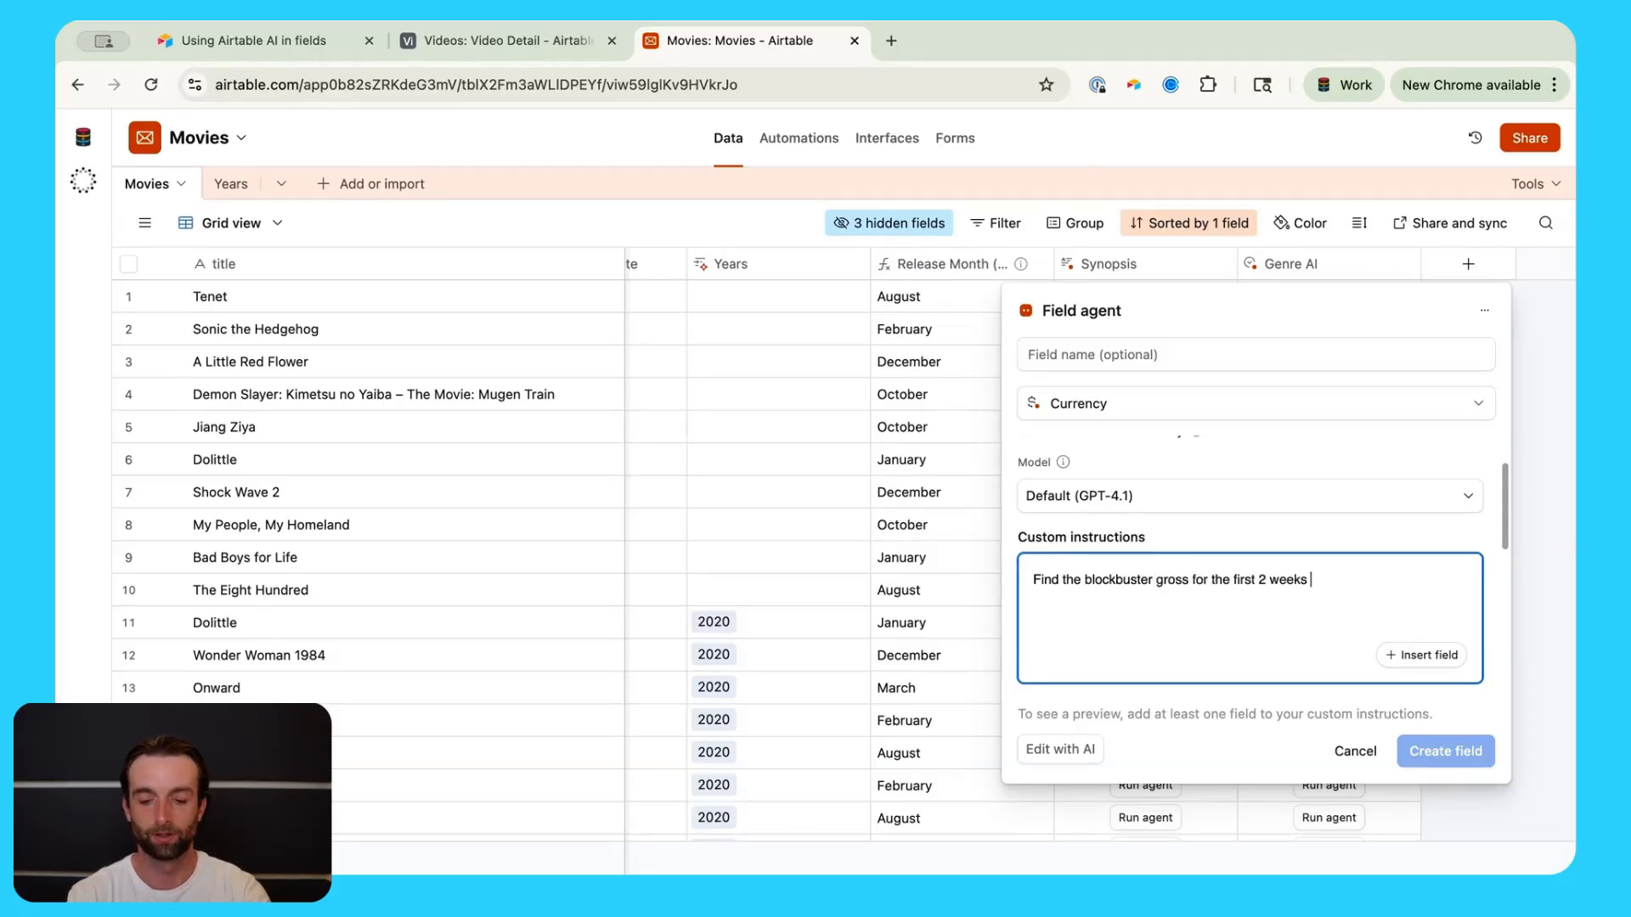
{"action": "type", "text": "of this movies"}
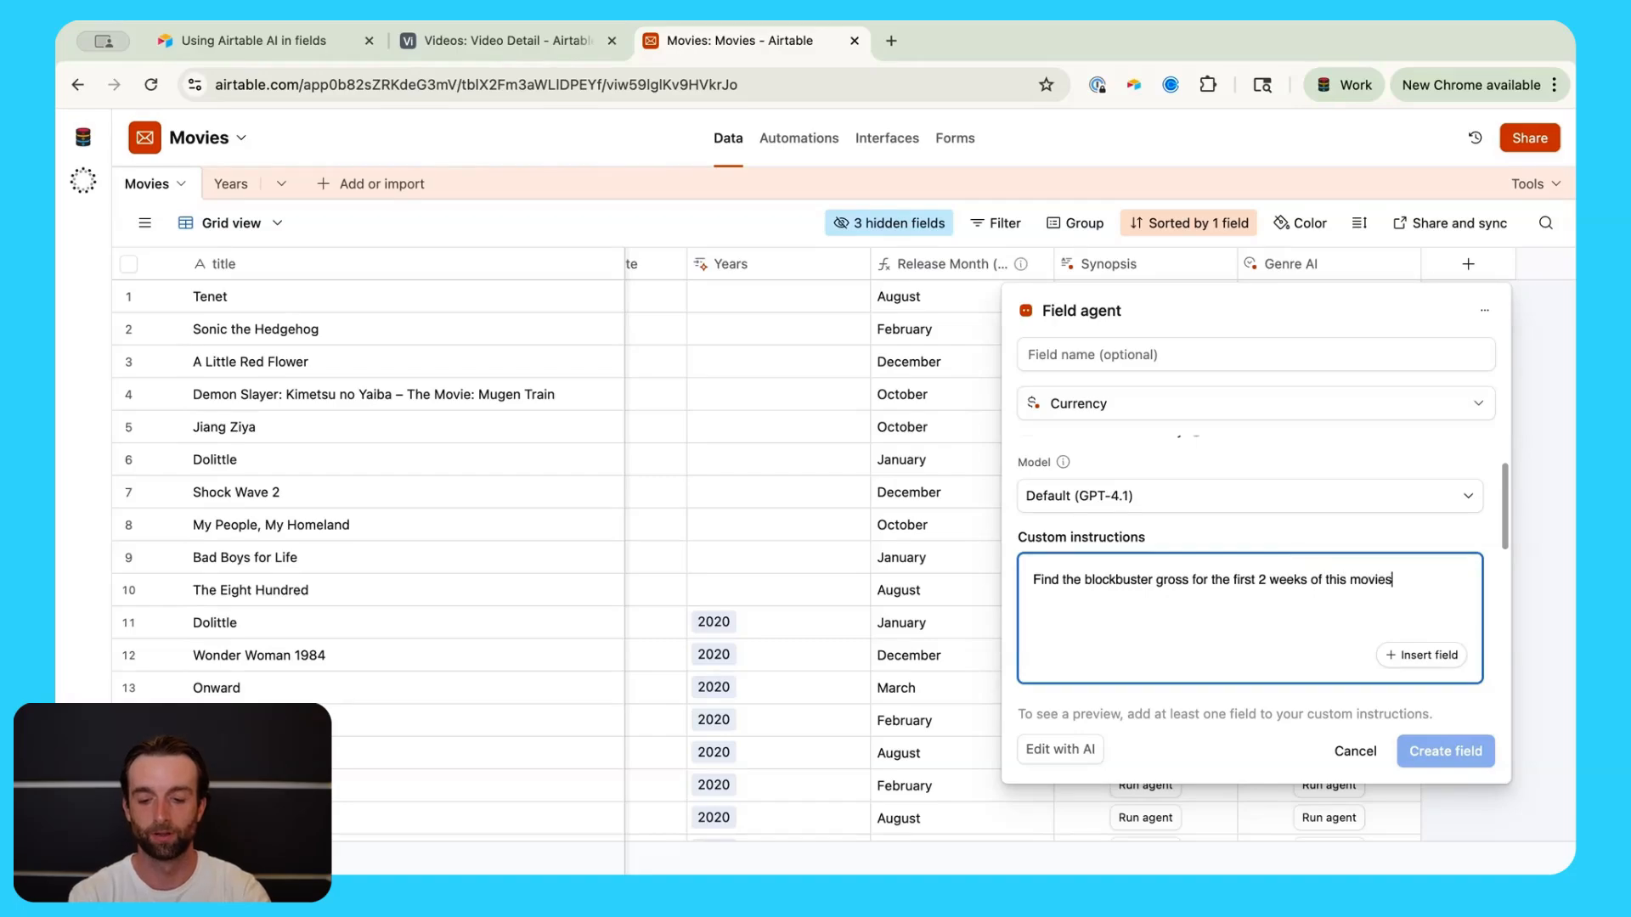
{"action": "key", "text": "BackSpace"}
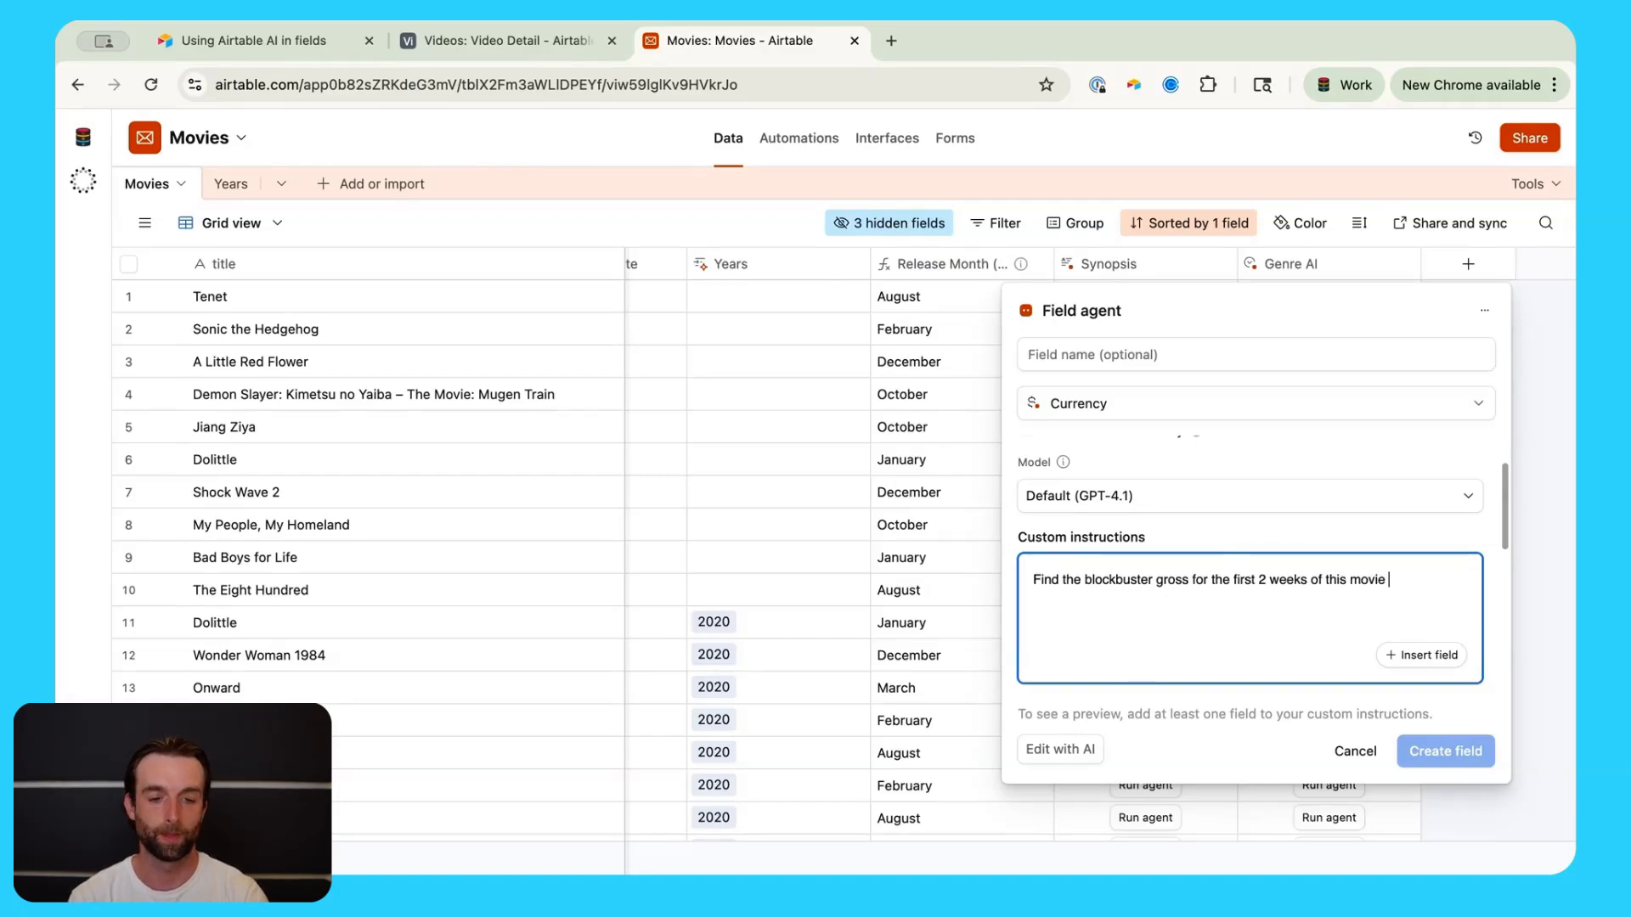
{"action": "left_click", "coordinate": [1451, 658]}
{"action": "left_click", "coordinate": [1293, 613]}
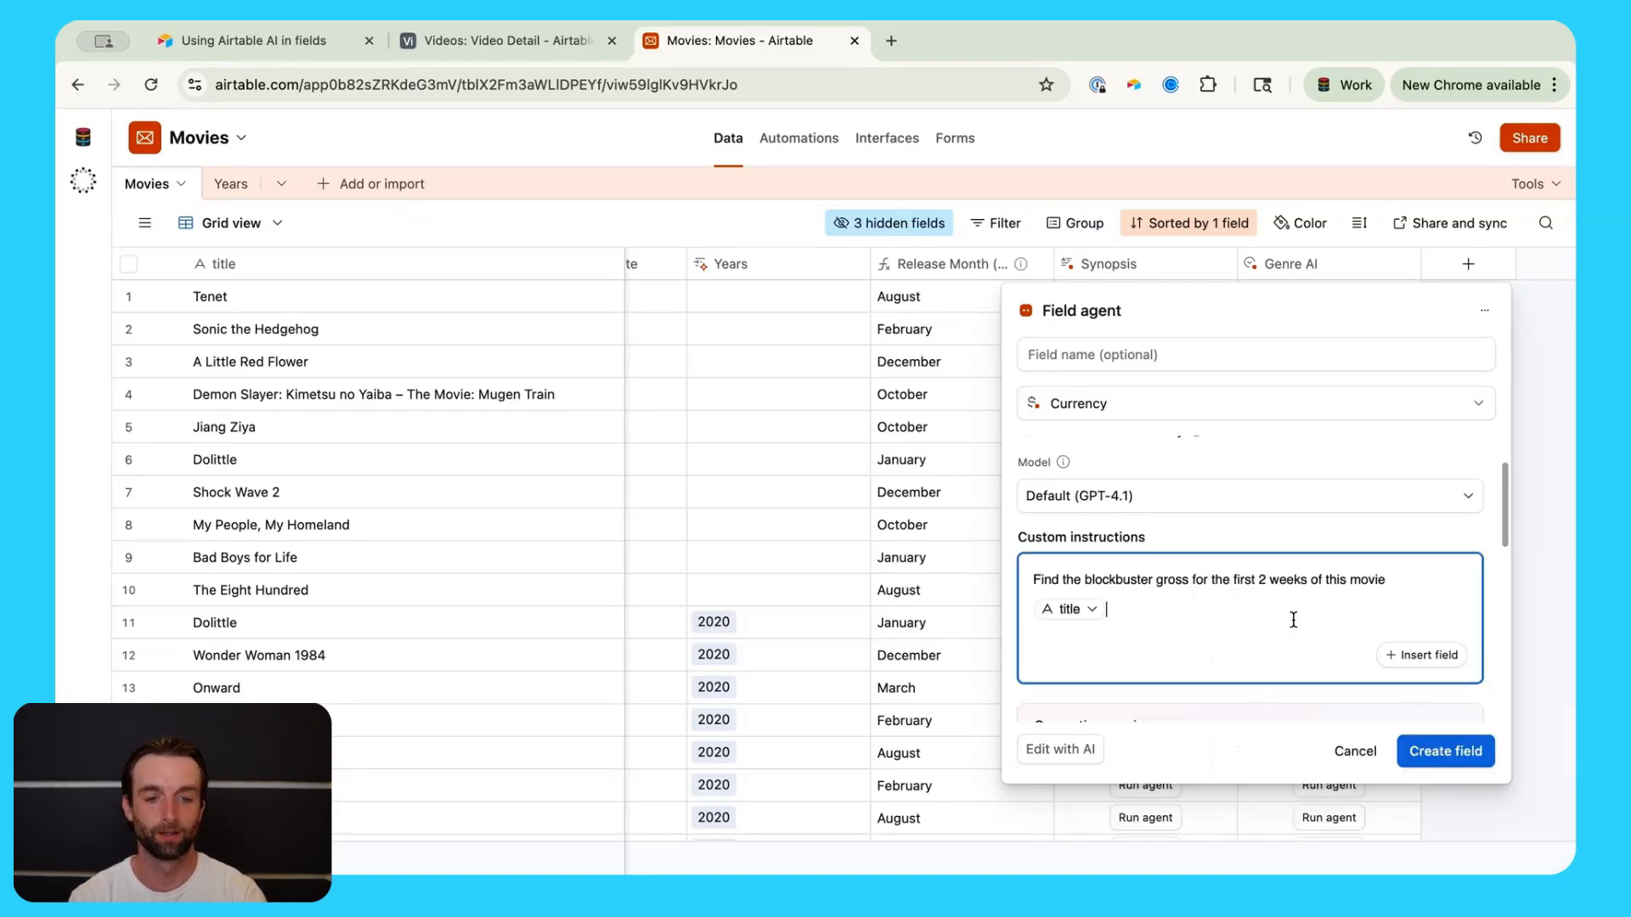
{"action": "left_click", "coordinate": [1443, 751]}
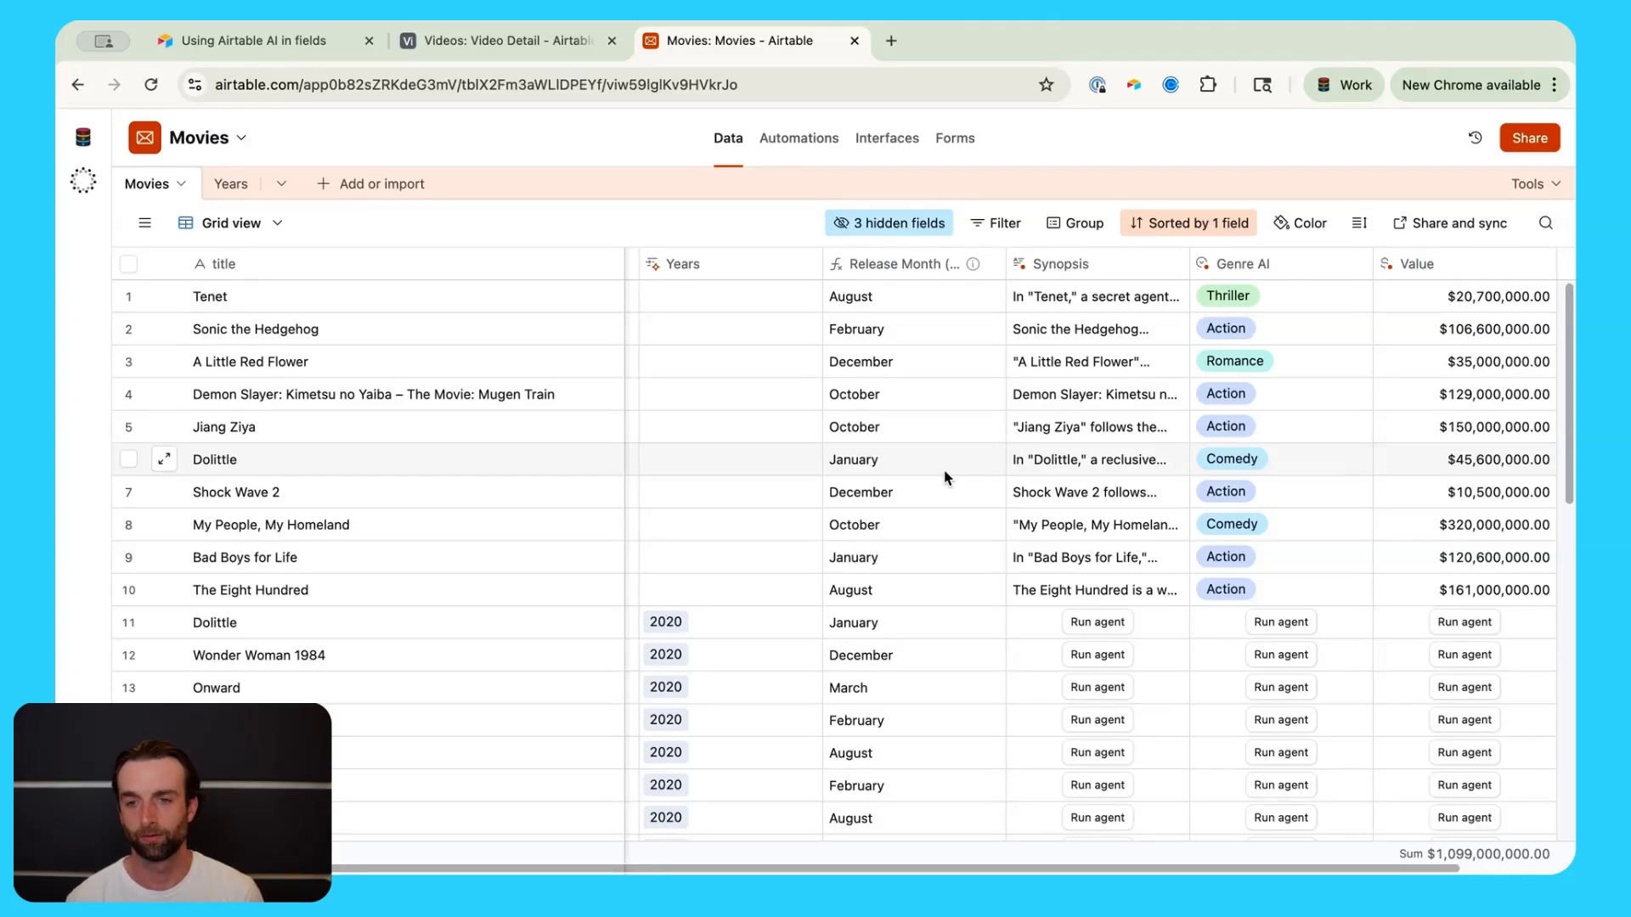
Step: In the Automations tab, create a blank automation from the Create new menu
{"action": "left_click", "coordinate": [803, 139]}
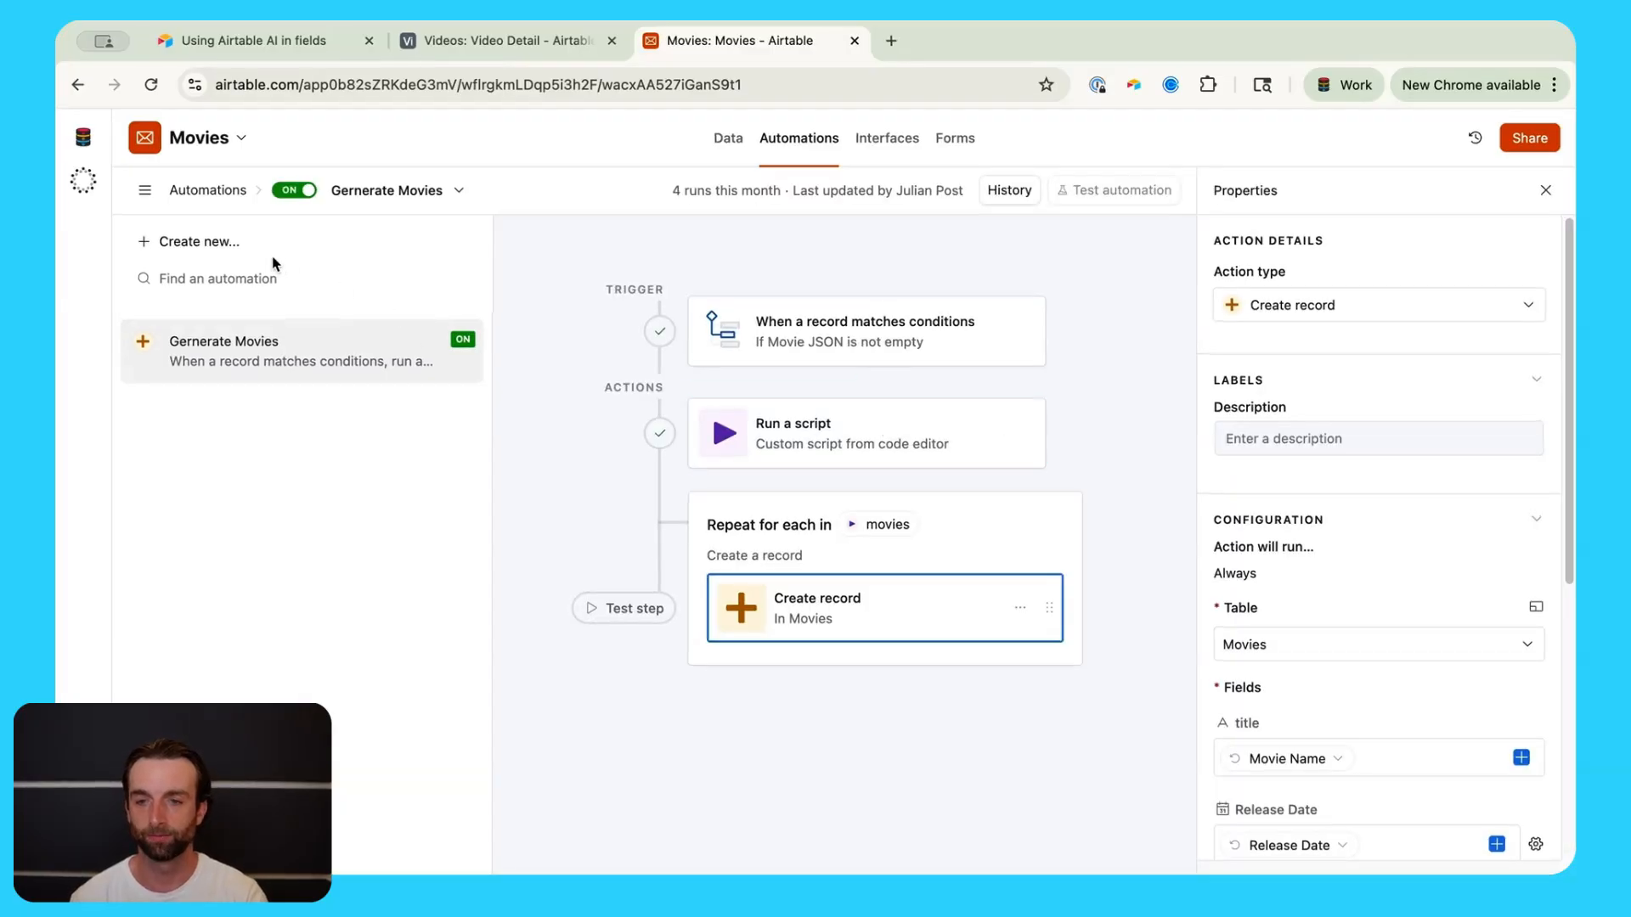
{"action": "left_click", "coordinate": [228, 242]}
{"action": "left_click", "coordinate": [589, 259]}
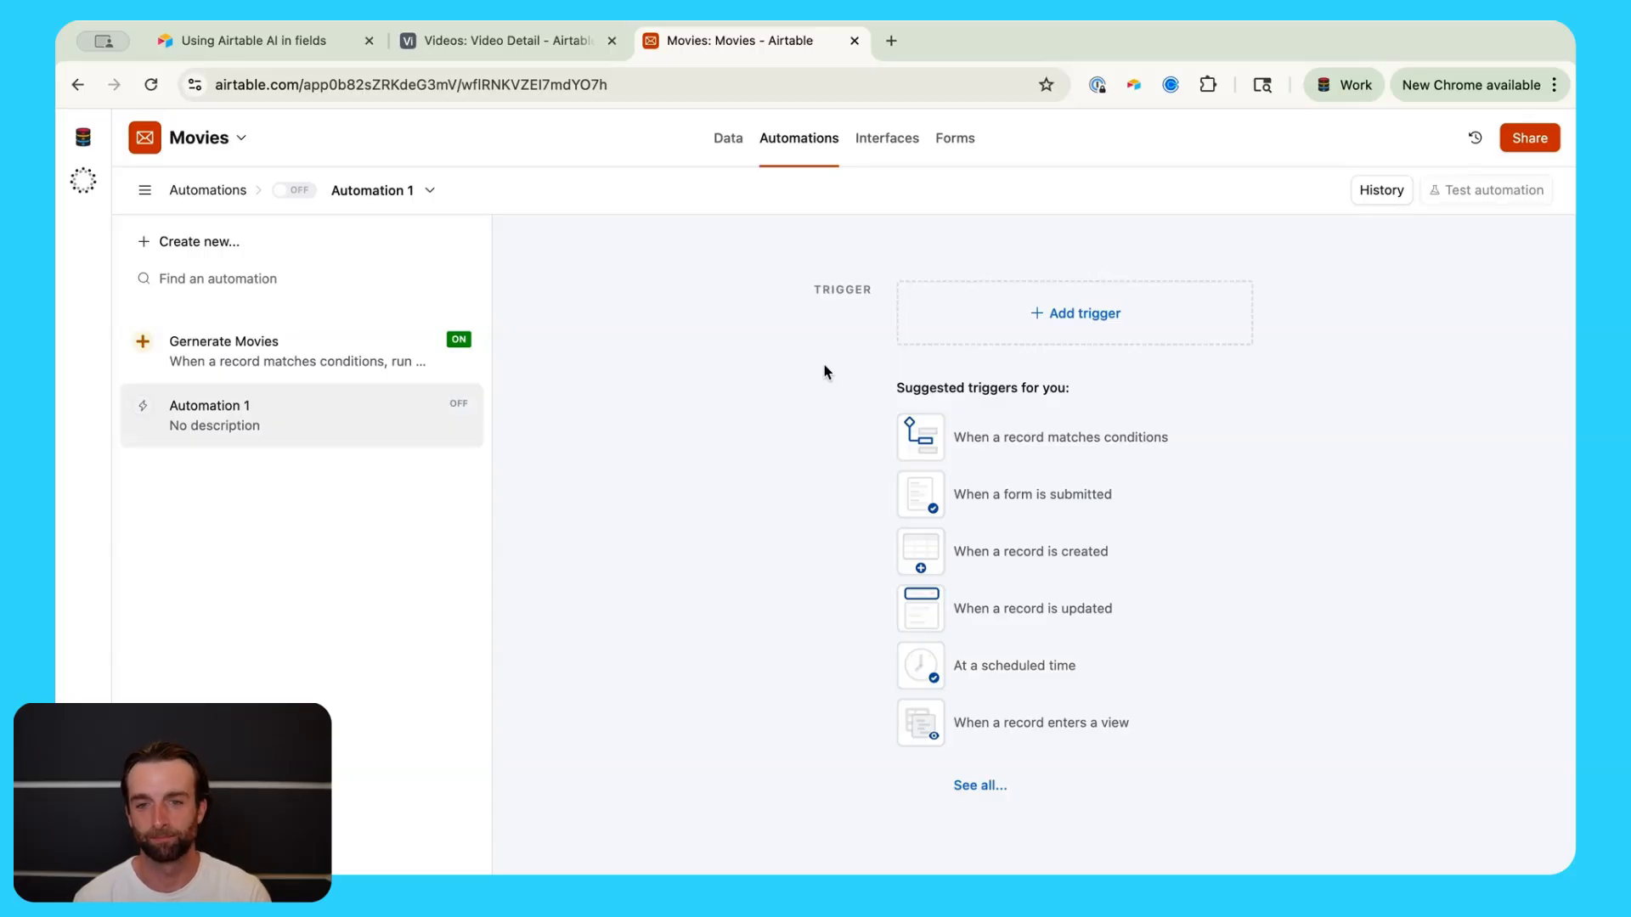
Step: Rename the automation to 'Email Movie Critics'
{"action": "left_click", "coordinate": [373, 190]}
{"action": "left_click", "coordinate": [377, 190]}
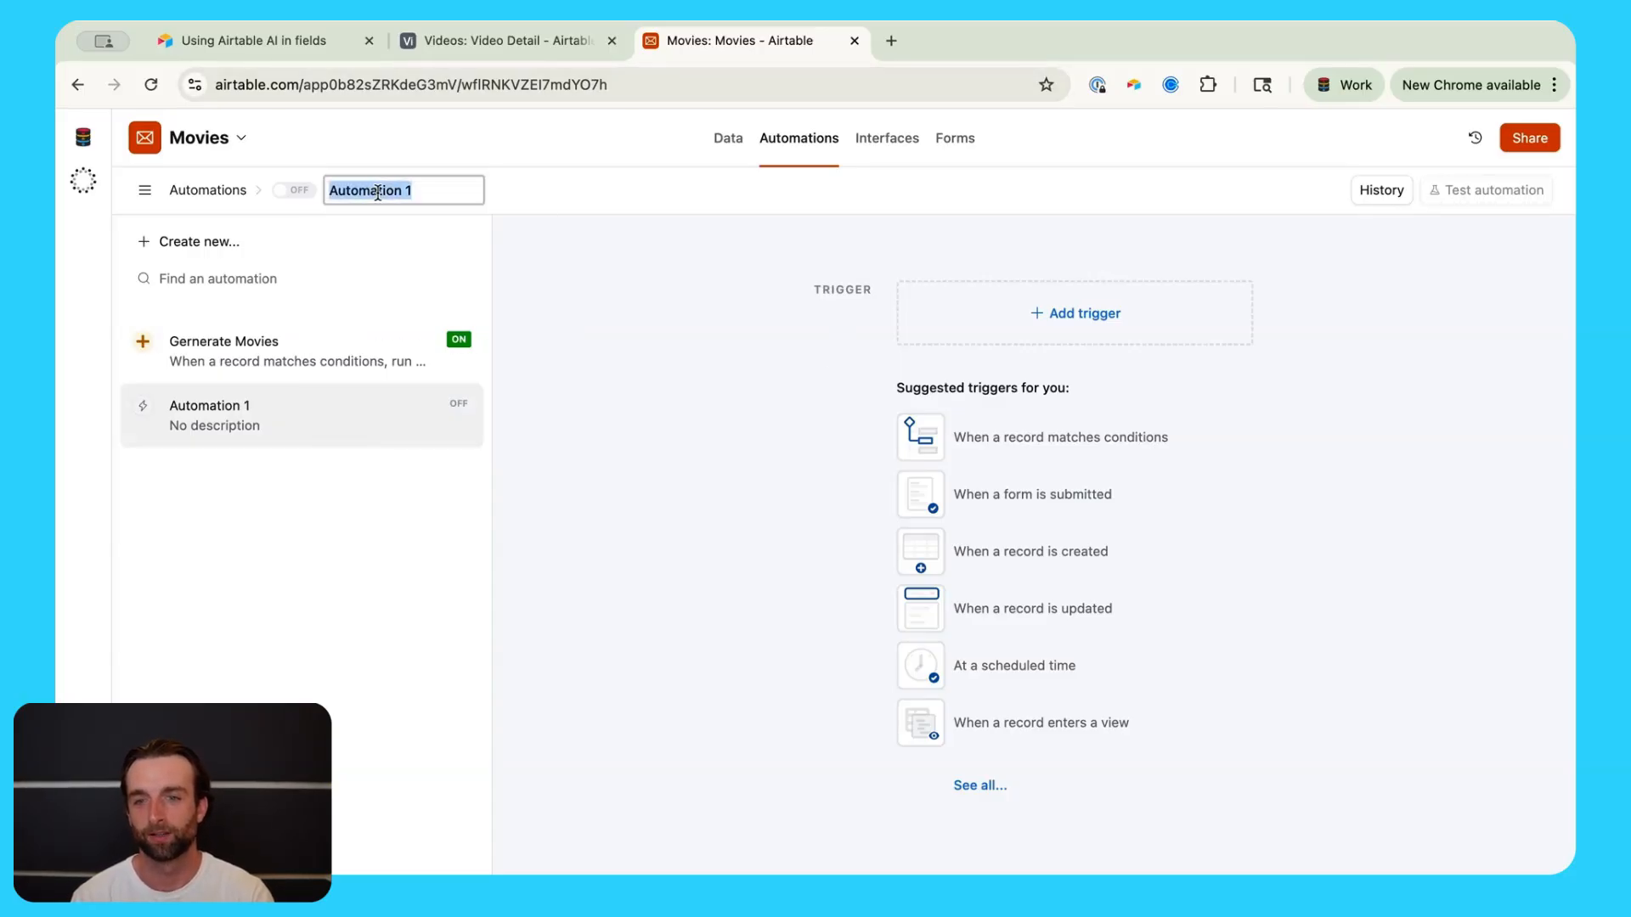
{"action": "type", "text": "Email"}
{"action": "key", "text": "BackSpace"}
{"action": "key", "text": "BackSpace"}
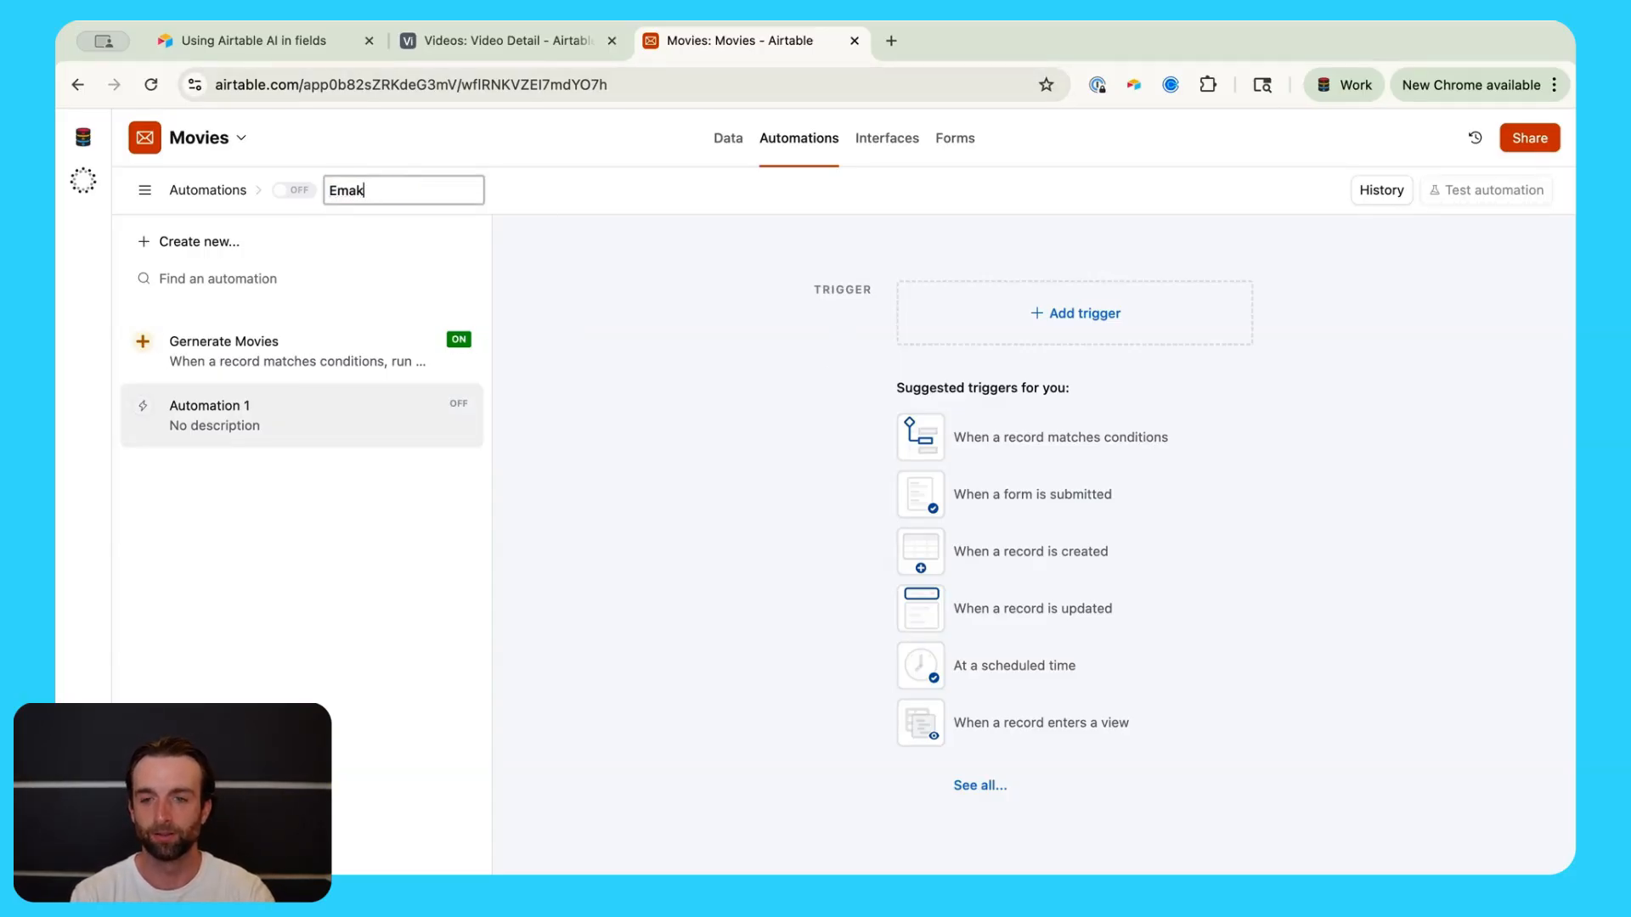
{"action": "type", "text": "il Mo"}
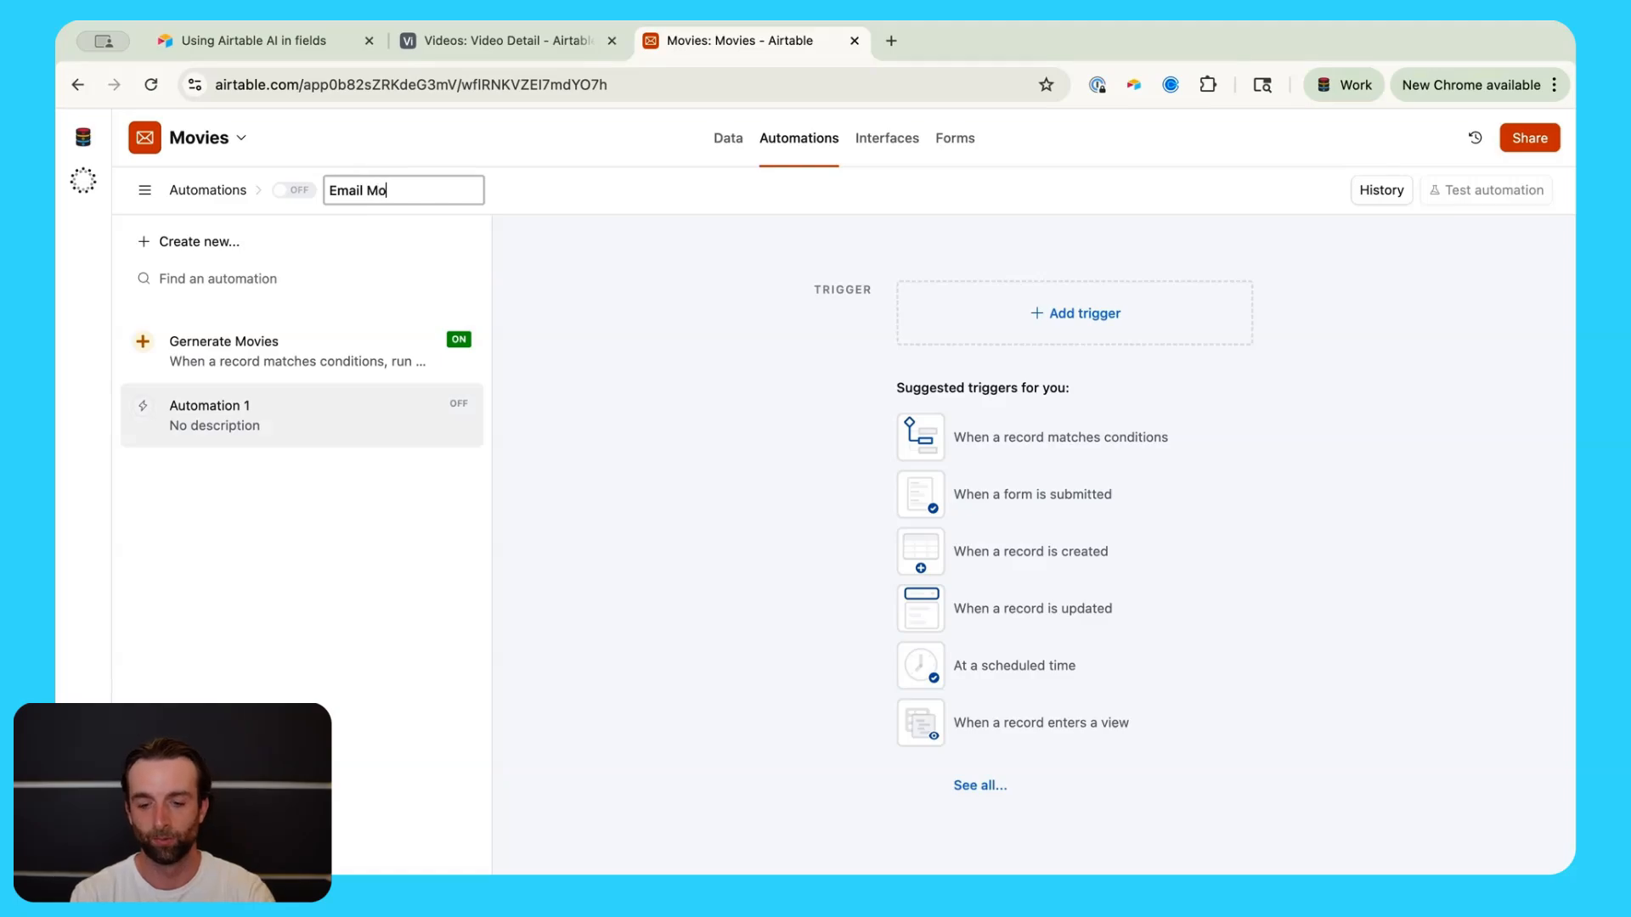
{"action": "type", "text": "vie Critics"}
{"action": "key", "text": "Return"}
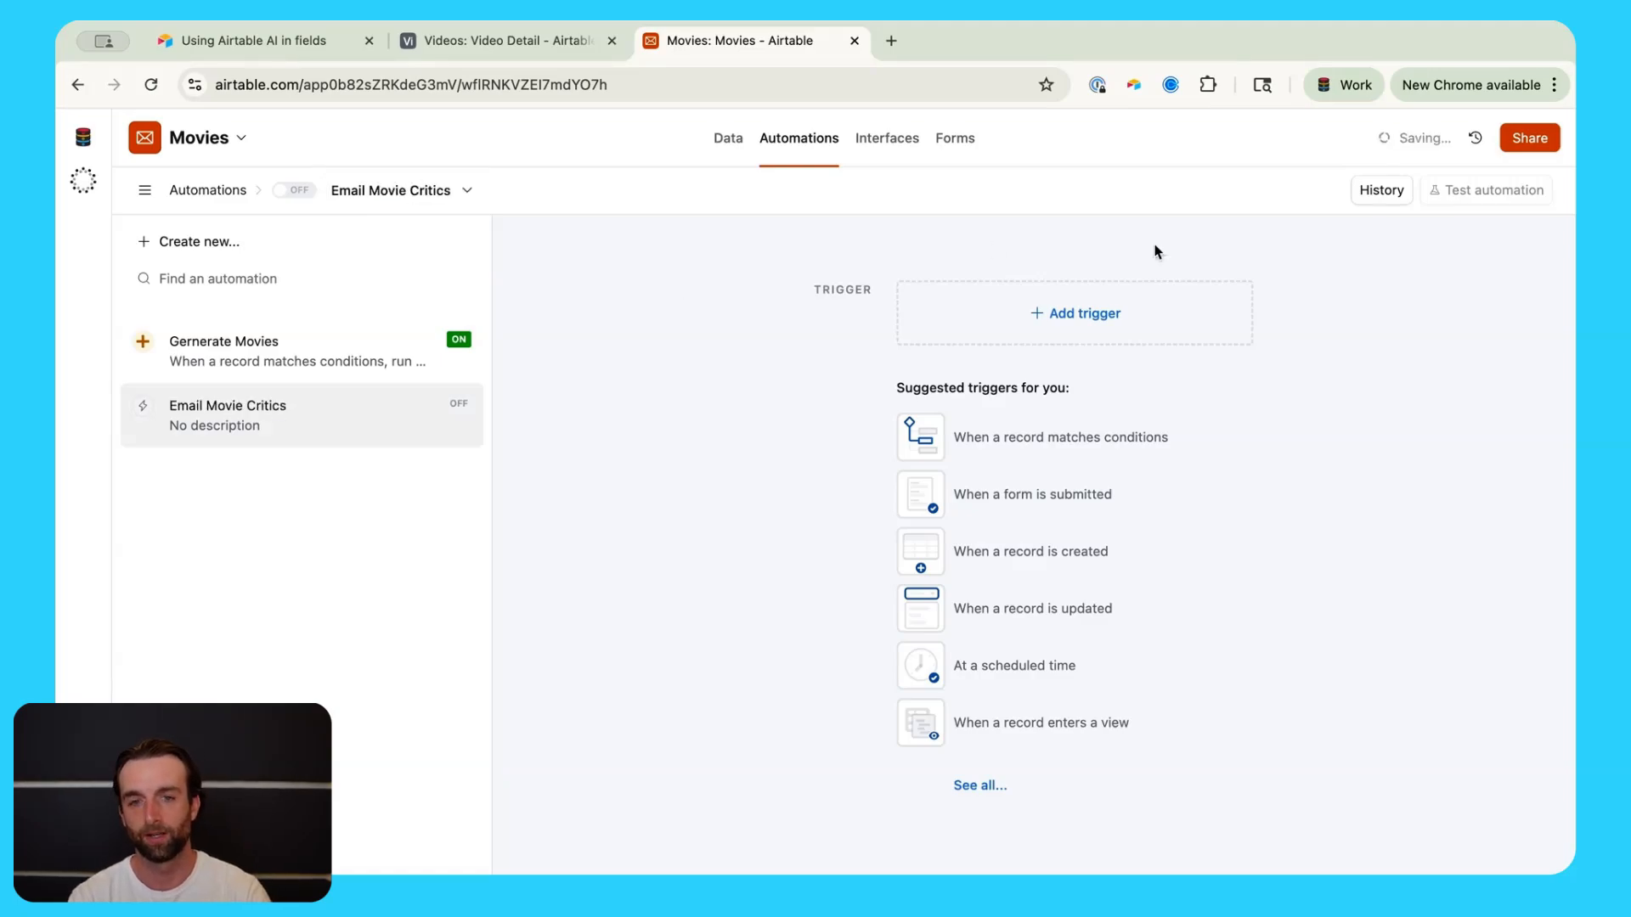
Step: Add a 'When record matches conditions' trigger on Movies where Release Date is today
{"action": "left_click", "coordinate": [1095, 312]}
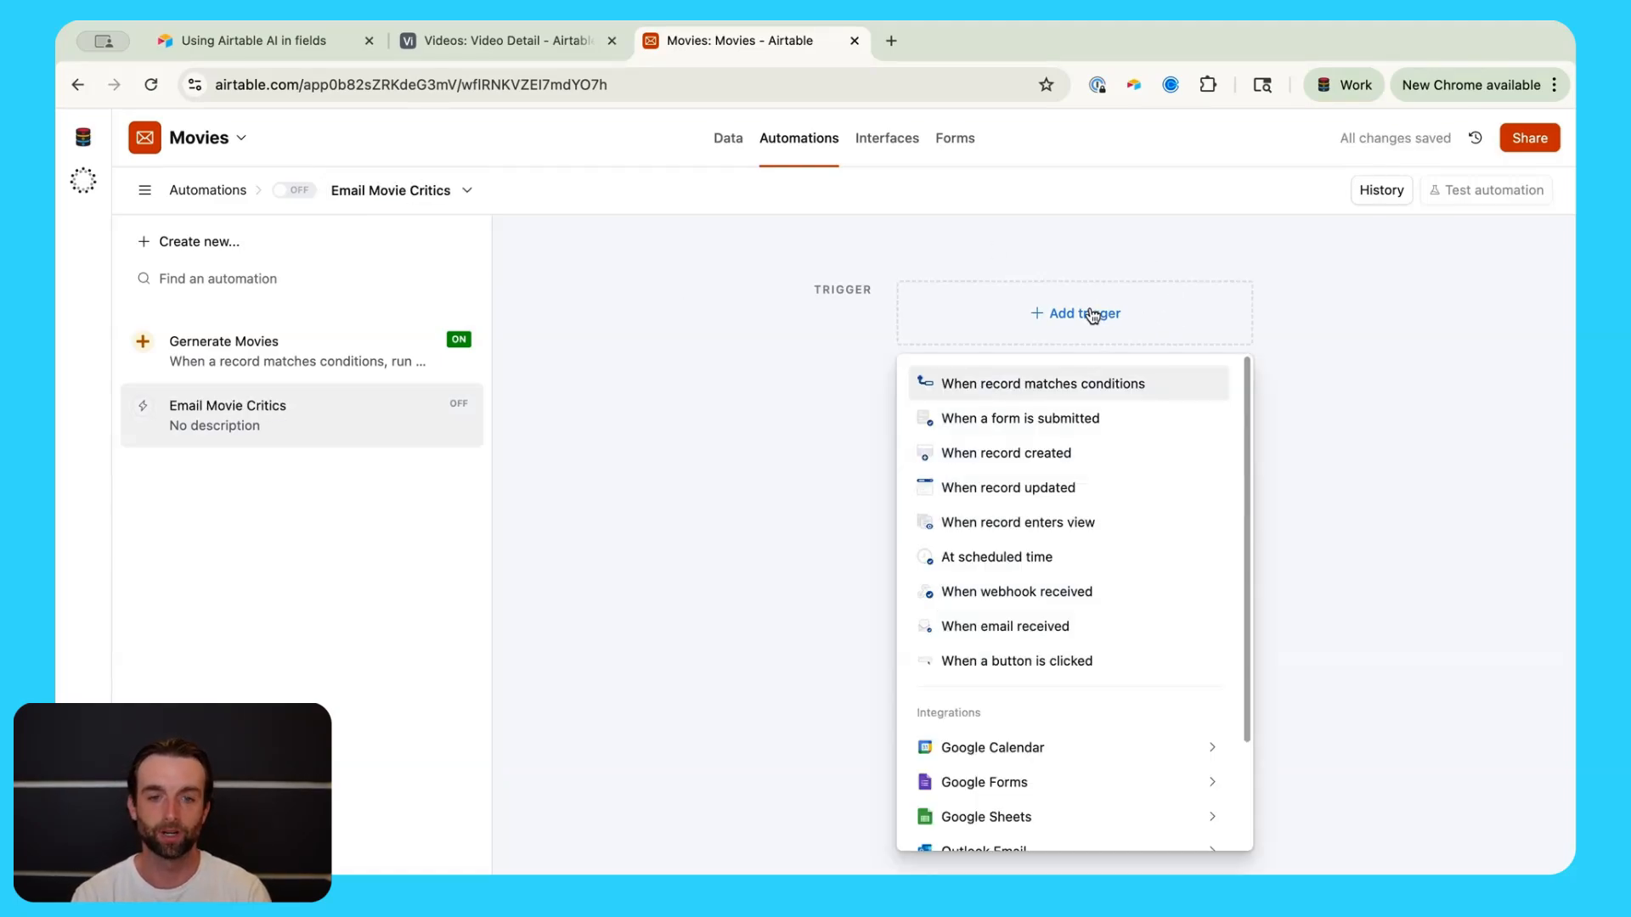
{"action": "left_click", "coordinate": [1053, 383]}
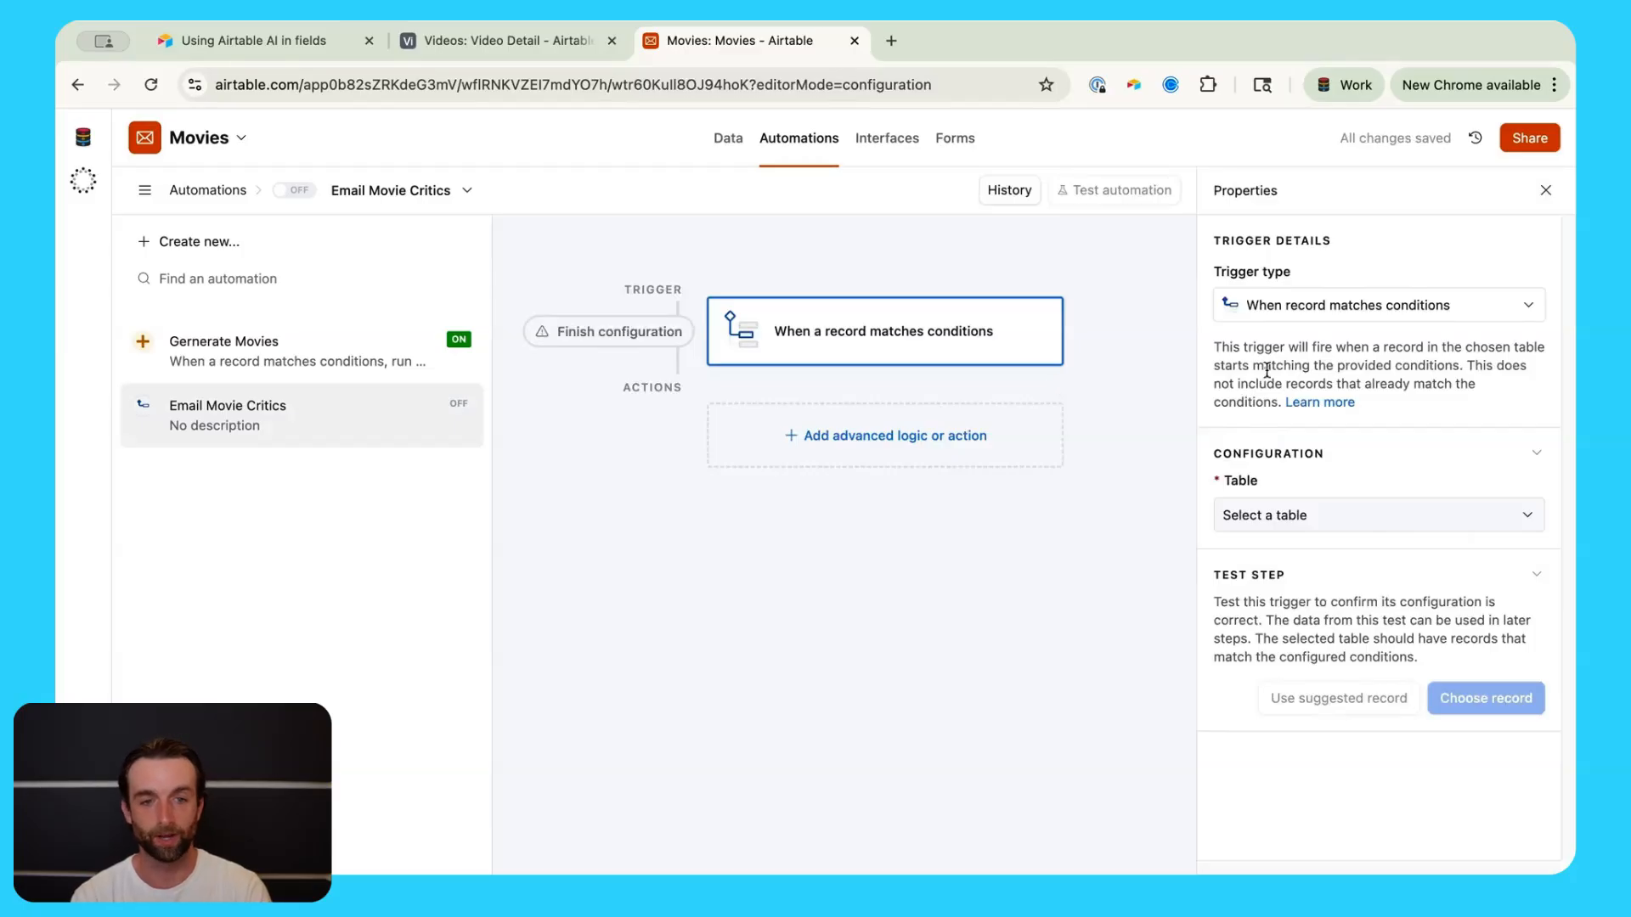
{"action": "left_click", "coordinate": [1295, 526]}
{"action": "left_click", "coordinate": [1281, 587]}
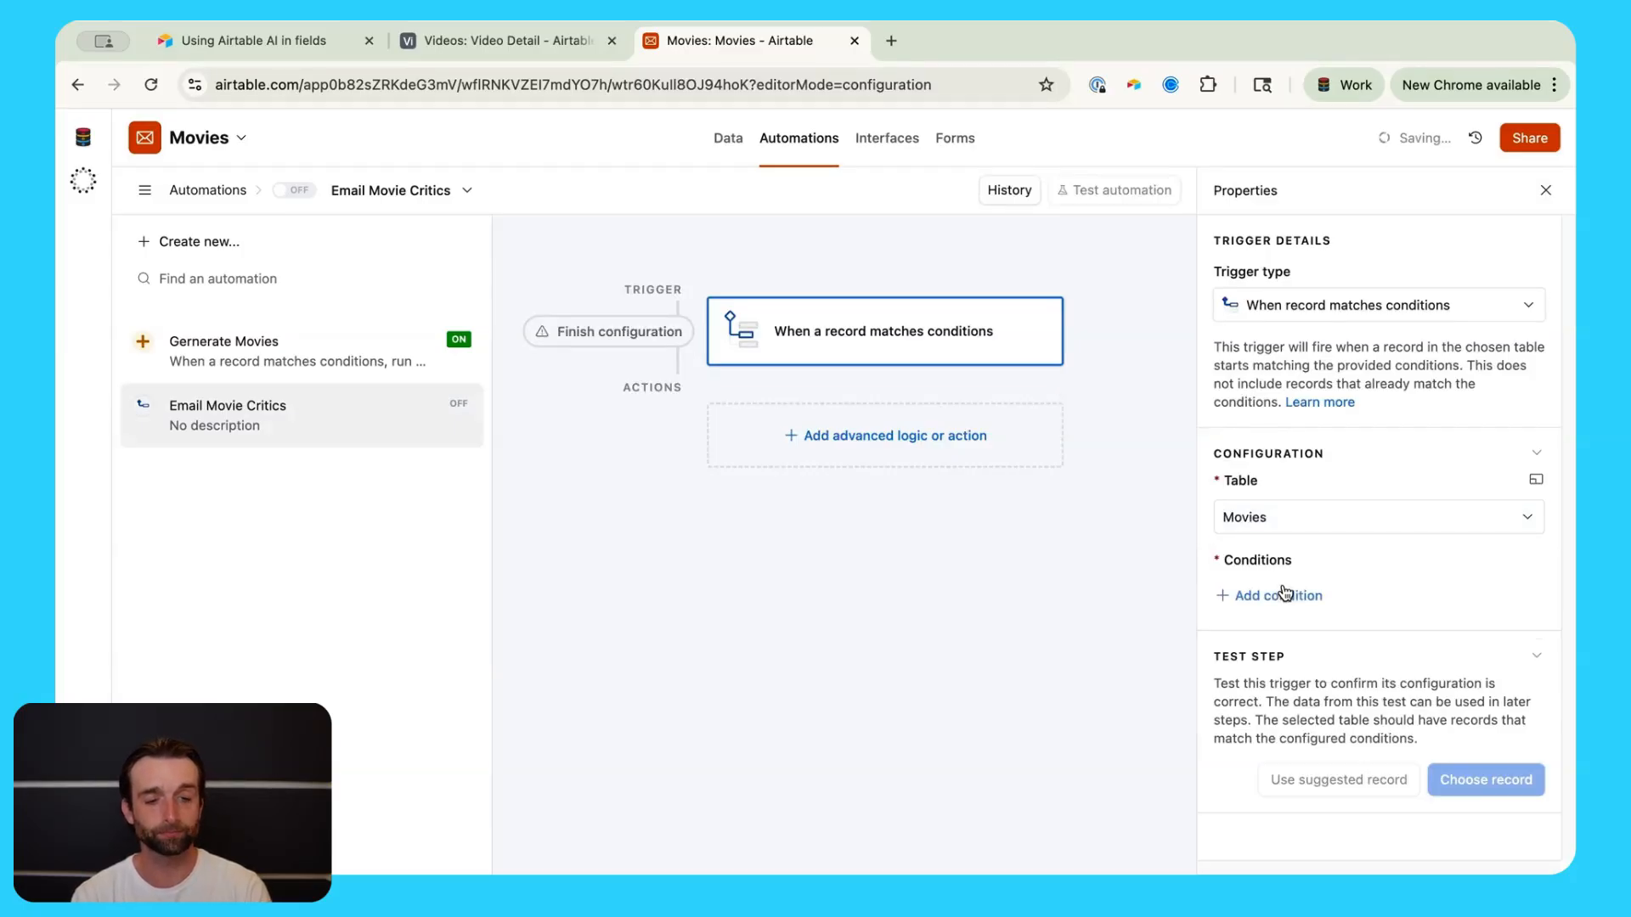
{"action": "left_click", "coordinate": [1285, 593]}
{"action": "left_click", "coordinate": [1308, 597]}
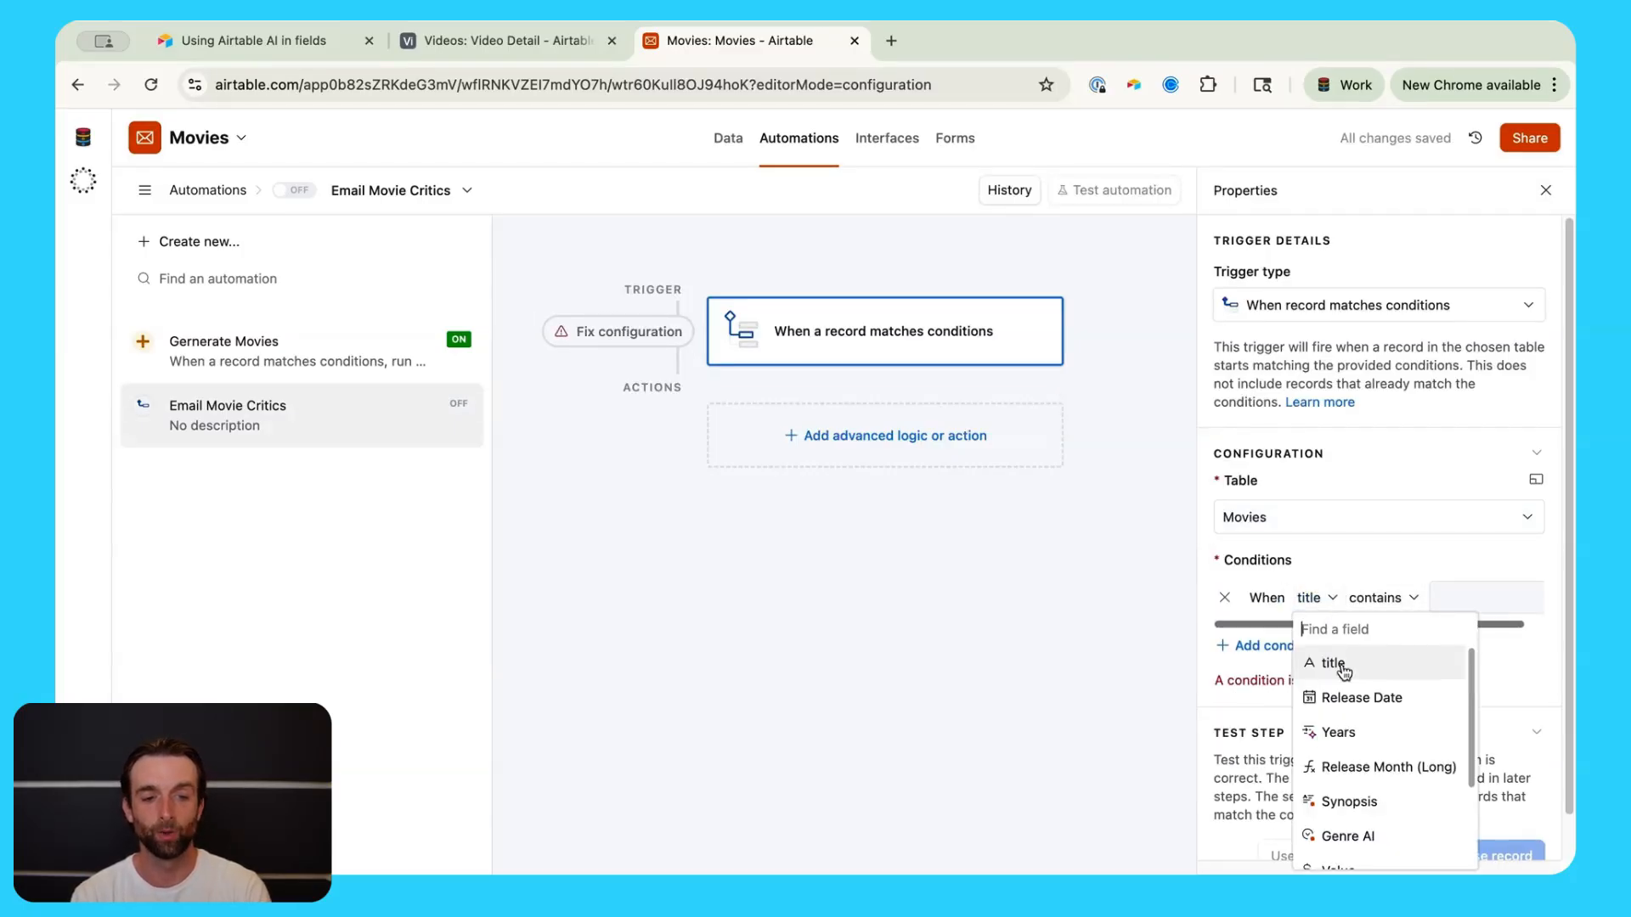
{"action": "left_click", "coordinate": [1356, 698]}
{"action": "left_click", "coordinate": [1461, 598]}
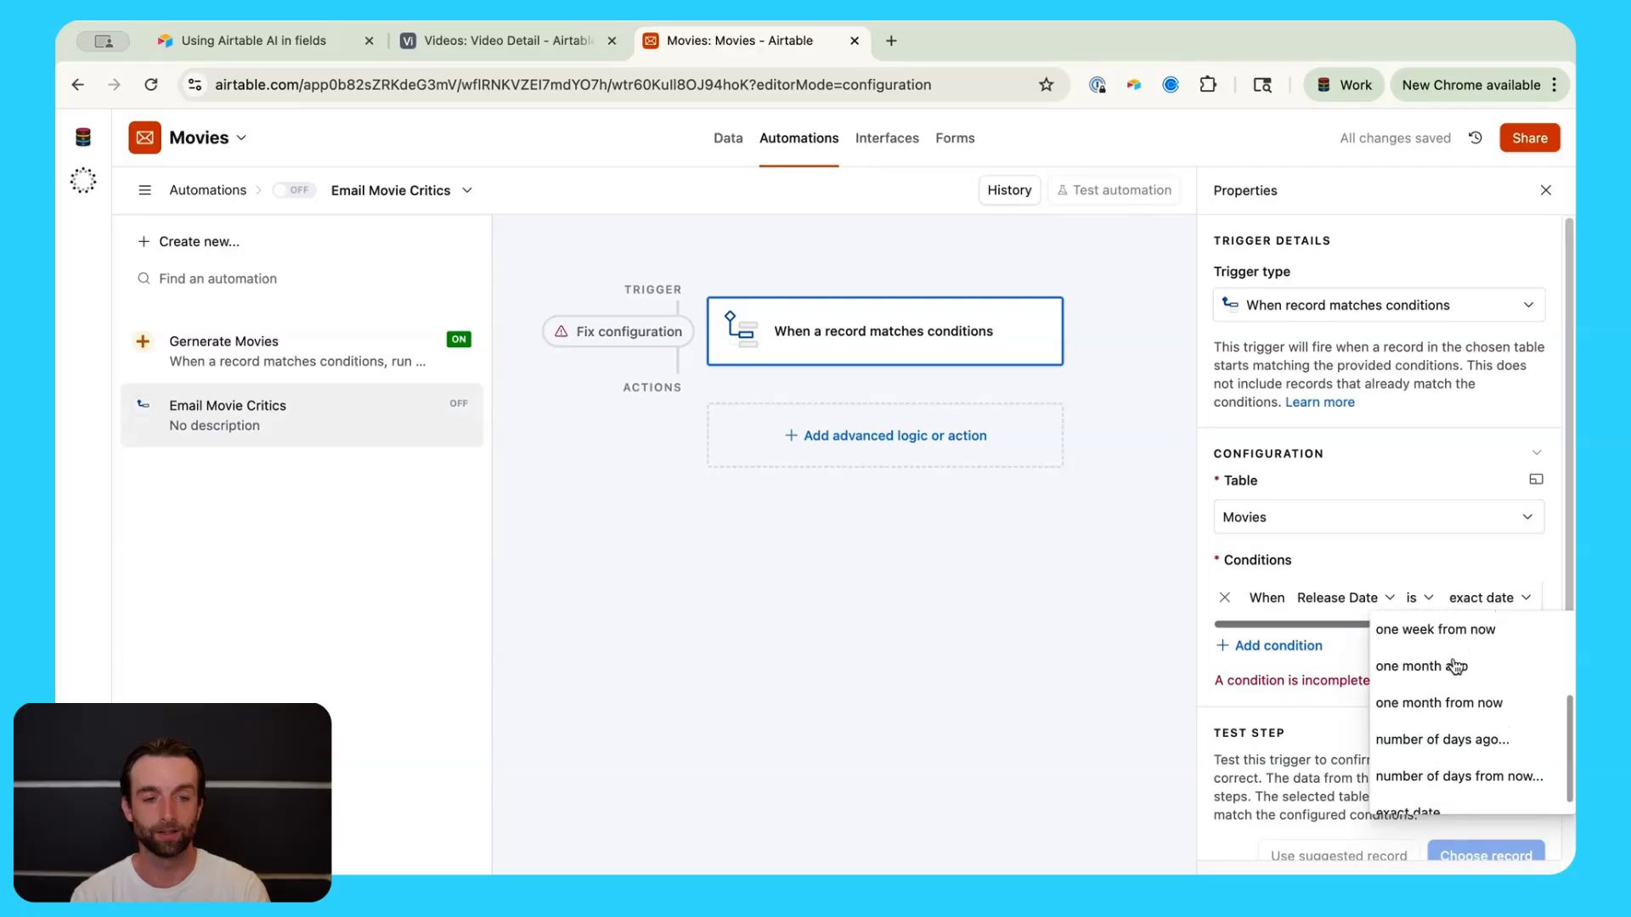
{"action": "scroll", "coordinate": [1456, 666], "scroll_direction": "up", "scroll_amount": 3}
{"action": "left_click", "coordinate": [1444, 635]}
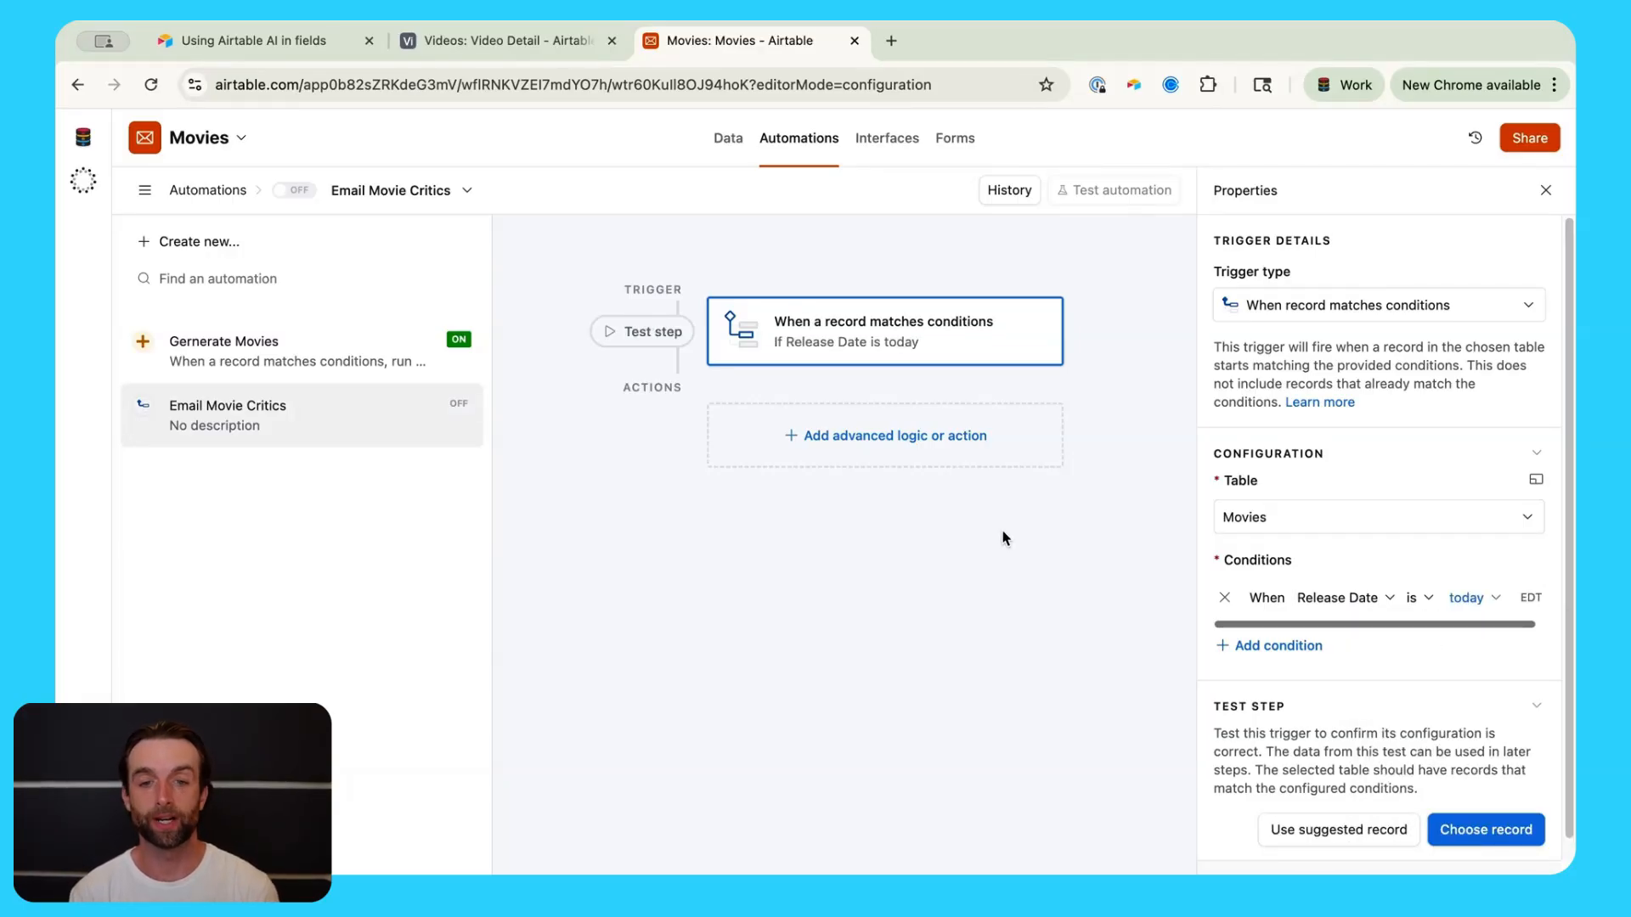
Step: Add a Generate text with AI action to the automation
{"action": "left_click", "coordinate": [952, 441]}
{"action": "scroll", "coordinate": [942, 665], "scroll_direction": "down", "scroll_amount": 3}
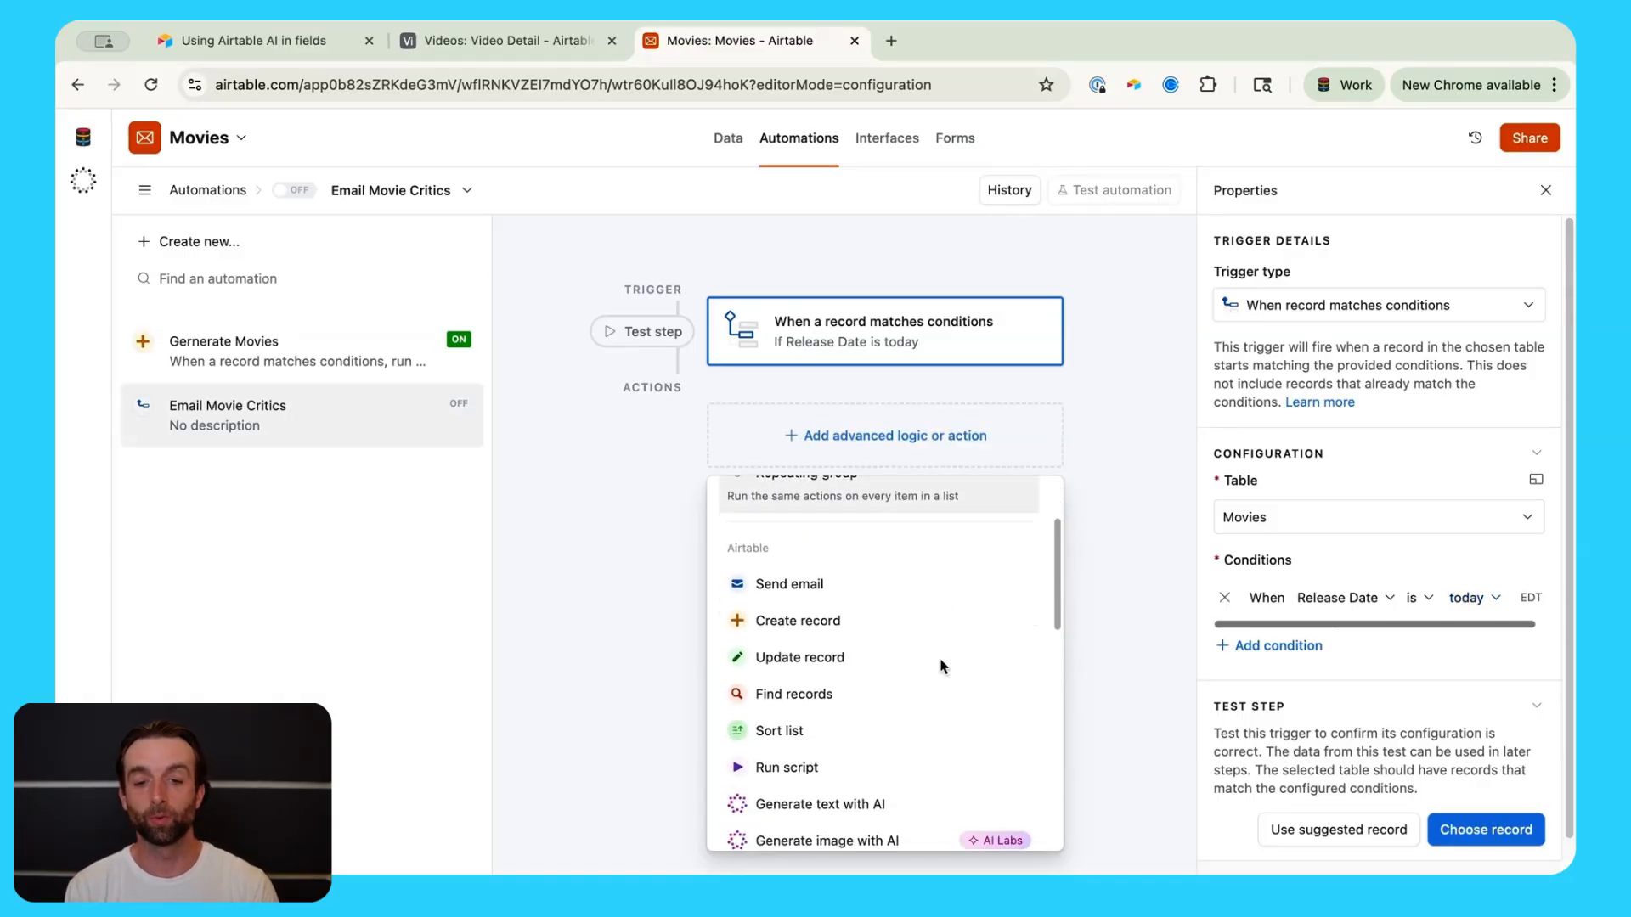
{"action": "scroll", "coordinate": [883, 659], "scroll_direction": "down", "scroll_amount": 4}
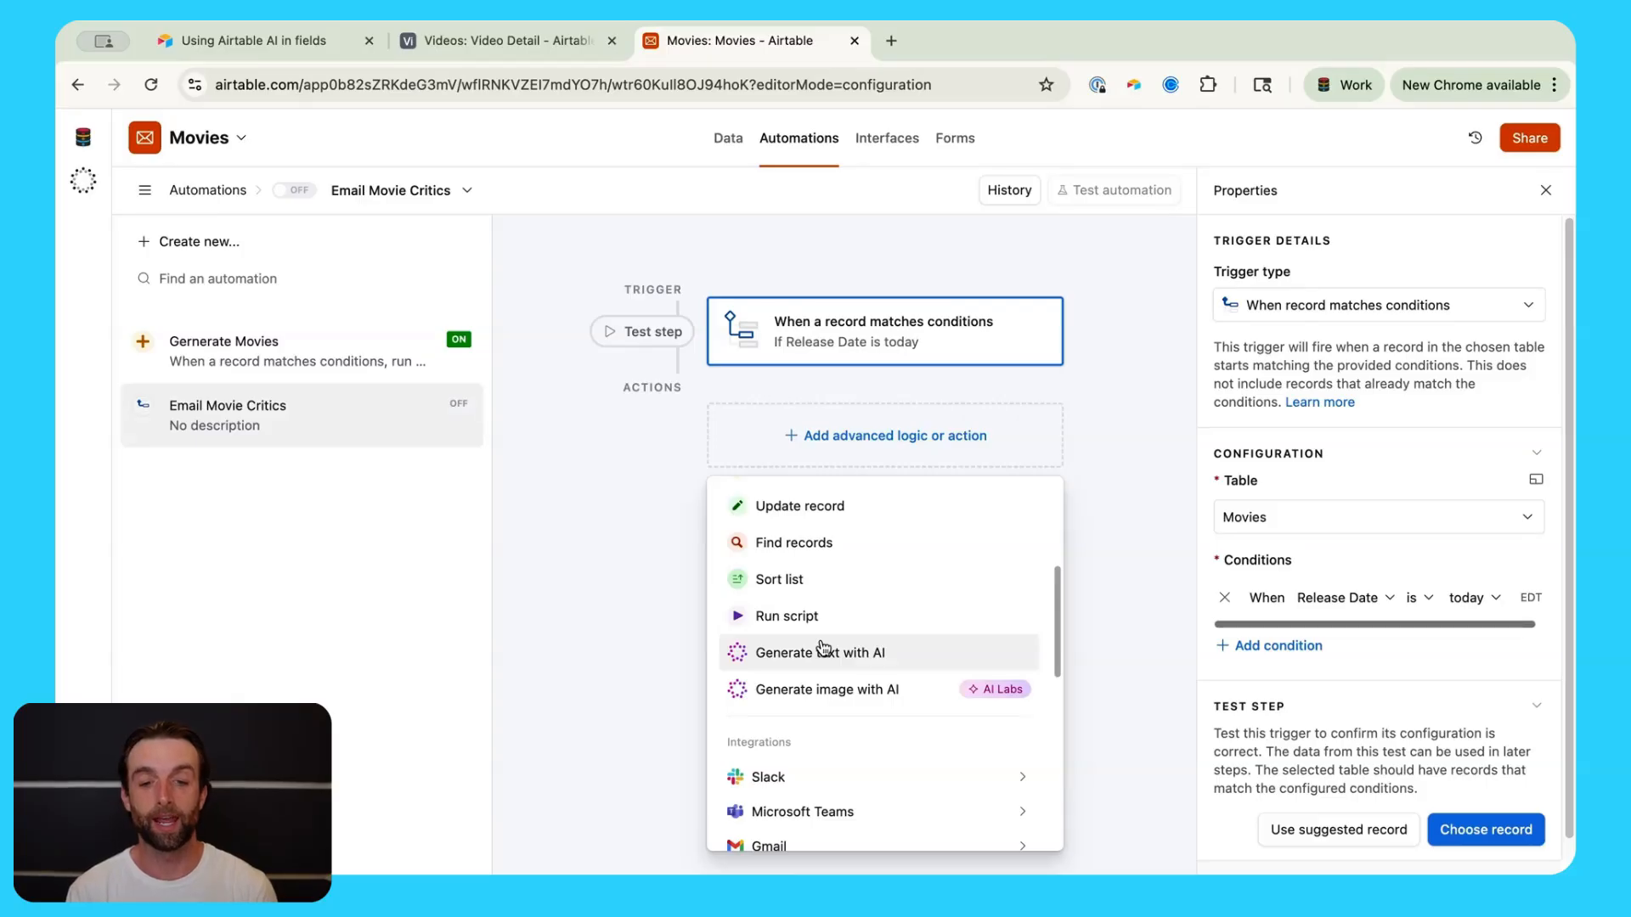
{"action": "scroll", "coordinate": [822, 649], "scroll_direction": "down", "scroll_amount": 2}
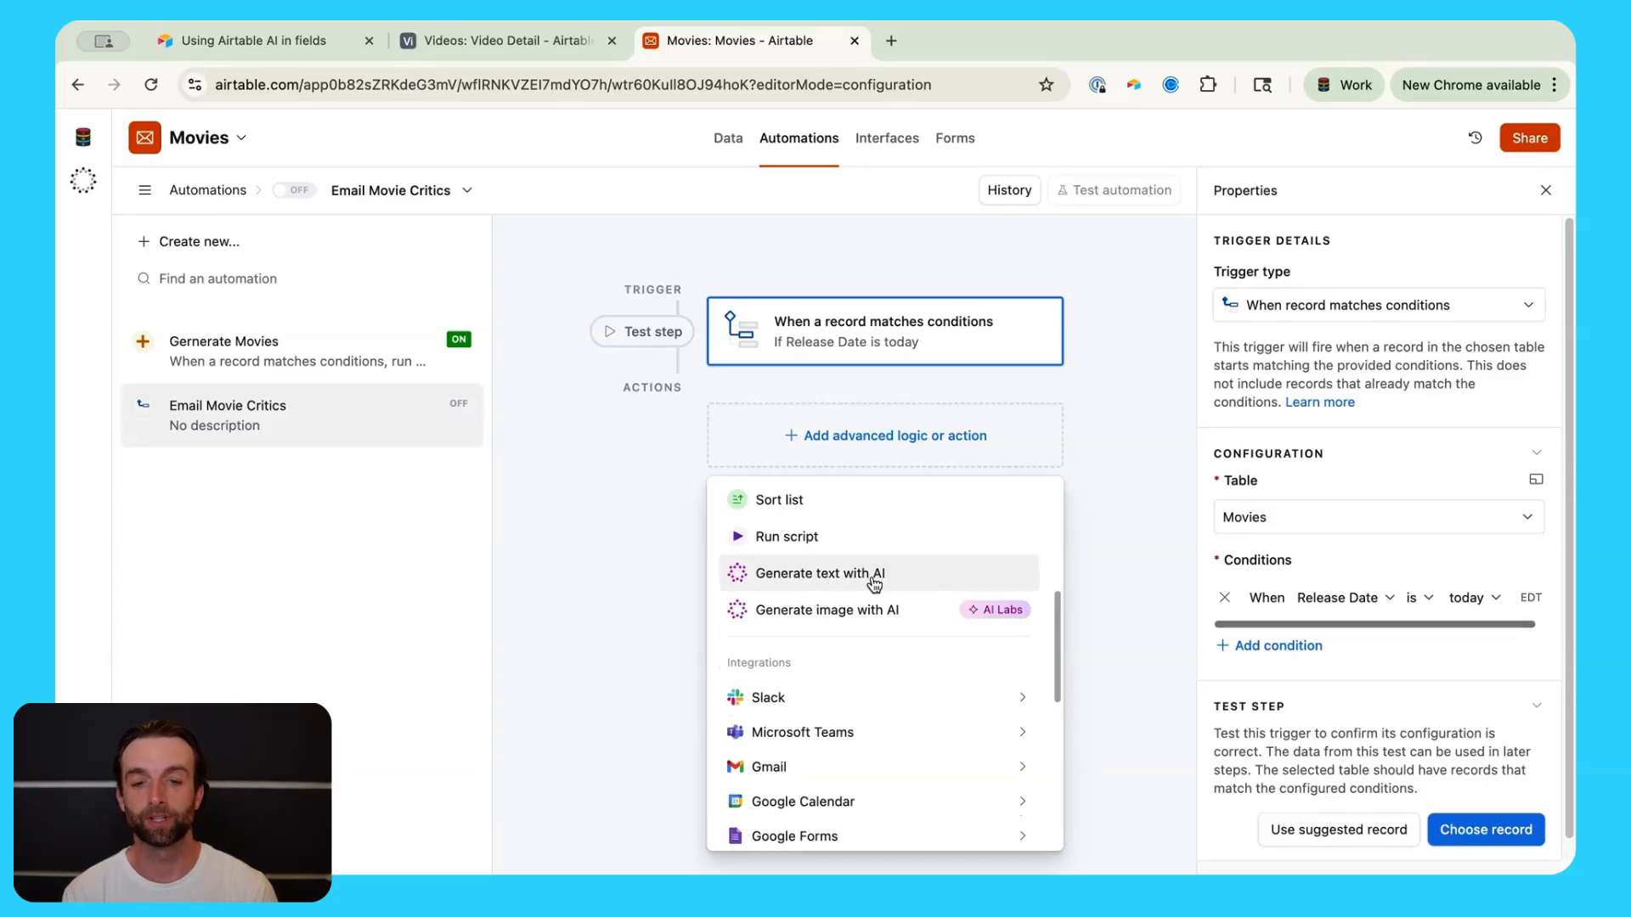
{"action": "left_click", "coordinate": [910, 581]}
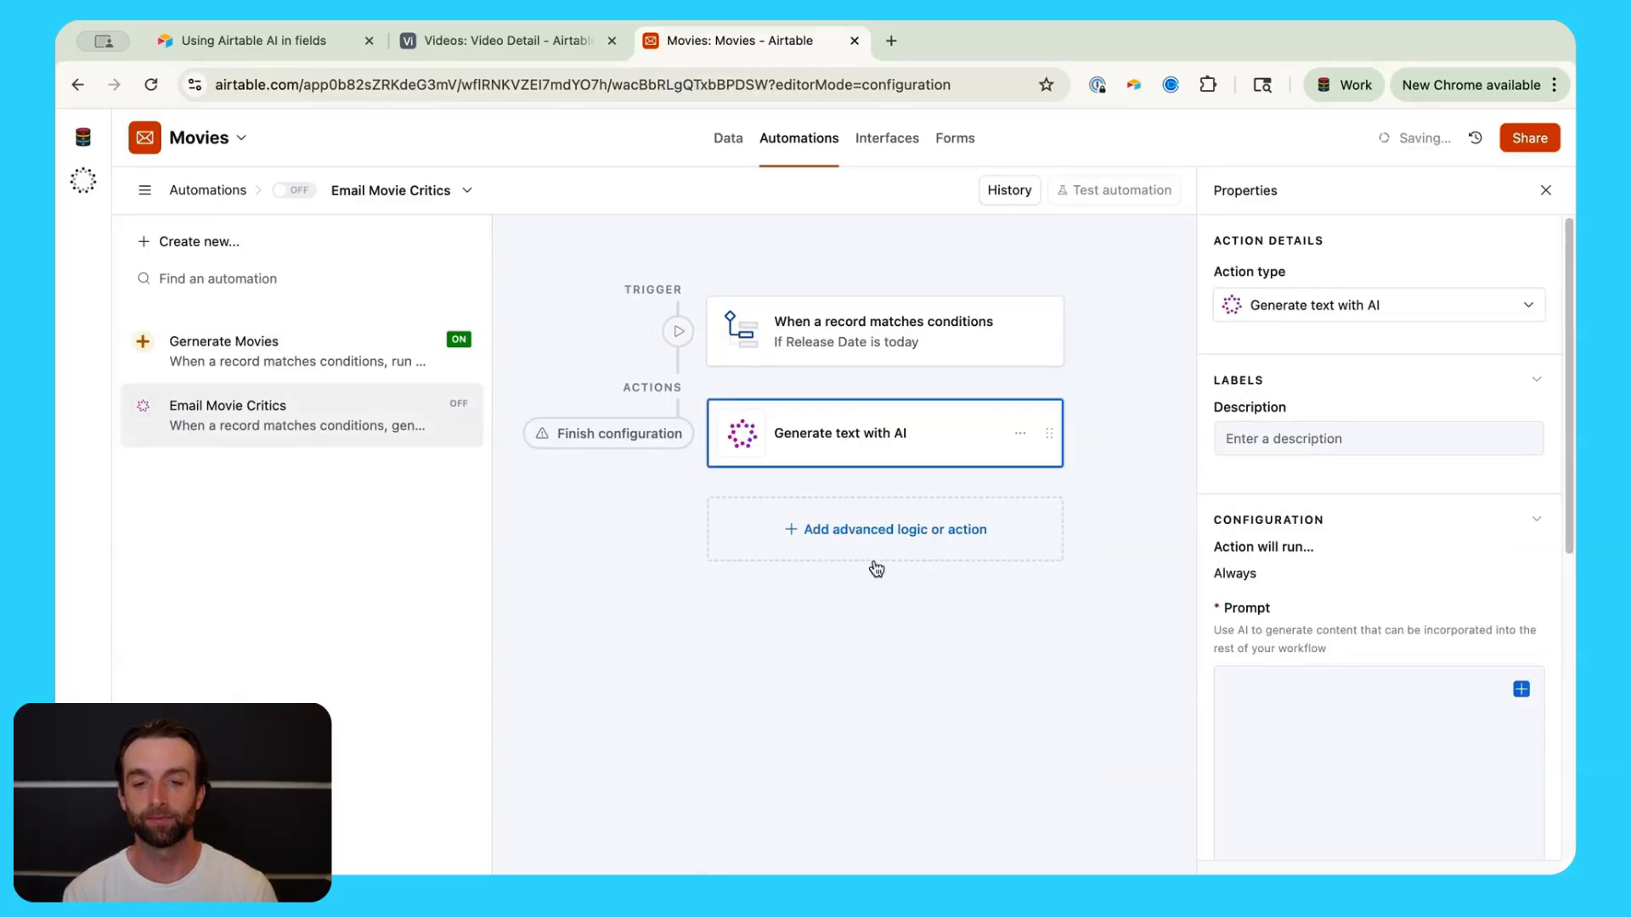
Step: Prompt it to write an email inviting an experienced movie critic to the opening night of the movie title
{"action": "left_click", "coordinate": [1402, 692]}
{"action": "scroll", "coordinate": [1418, 638], "scroll_direction": "down", "scroll_amount": 2}
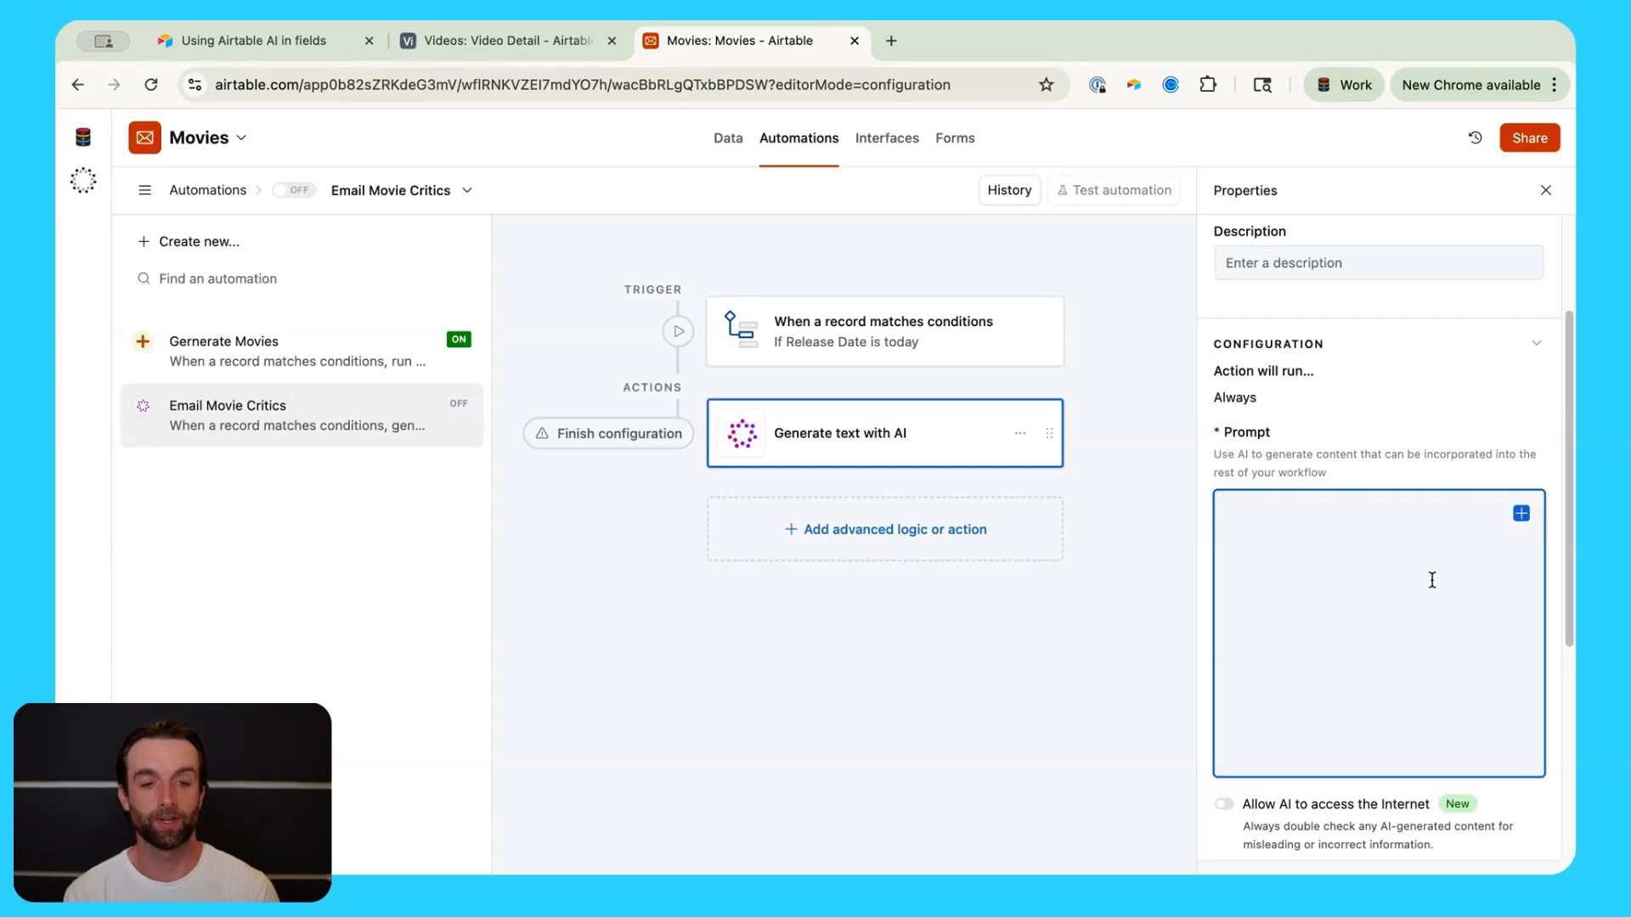
{"action": "type", "text": "W"}
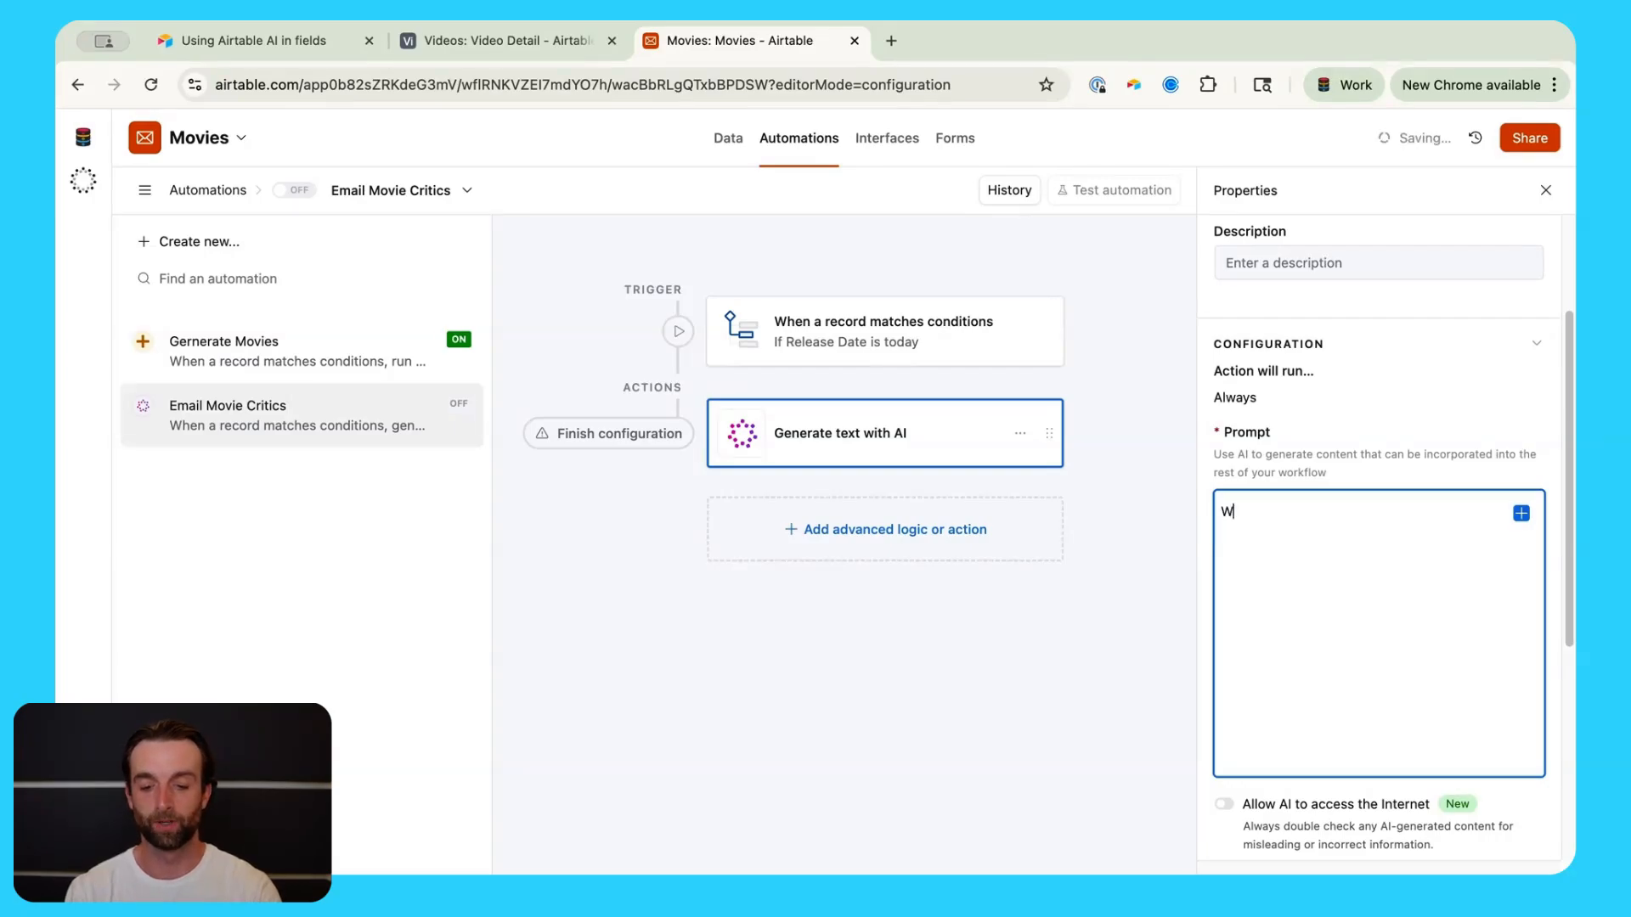
{"action": "type", "text": "rite an email to "}
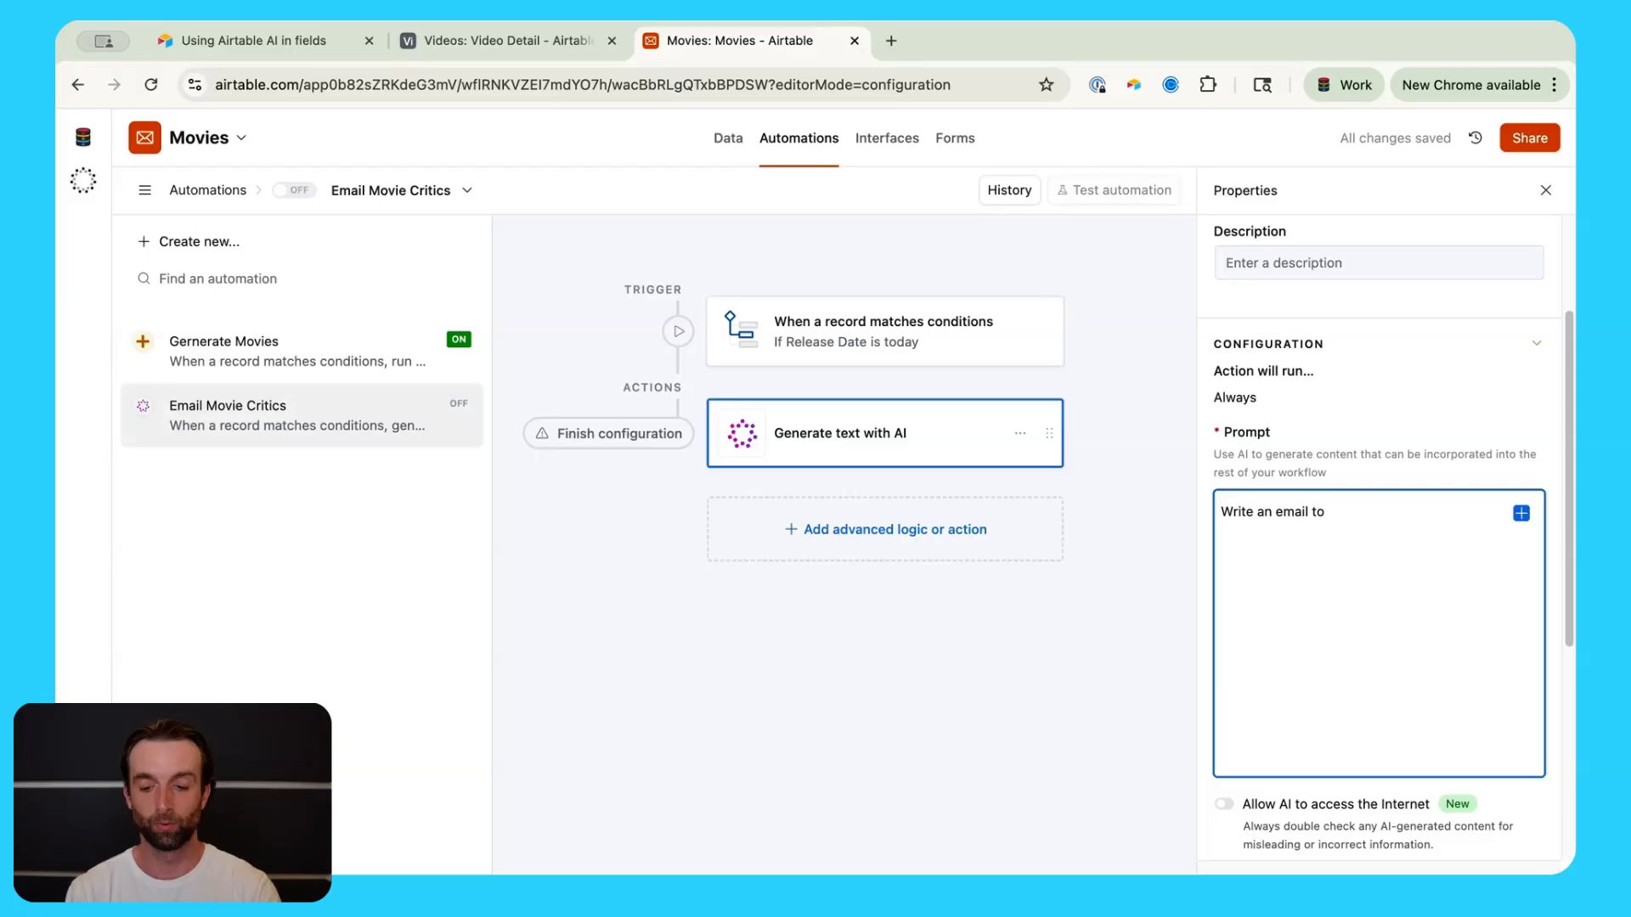
{"action": "type", "text": "an experie"}
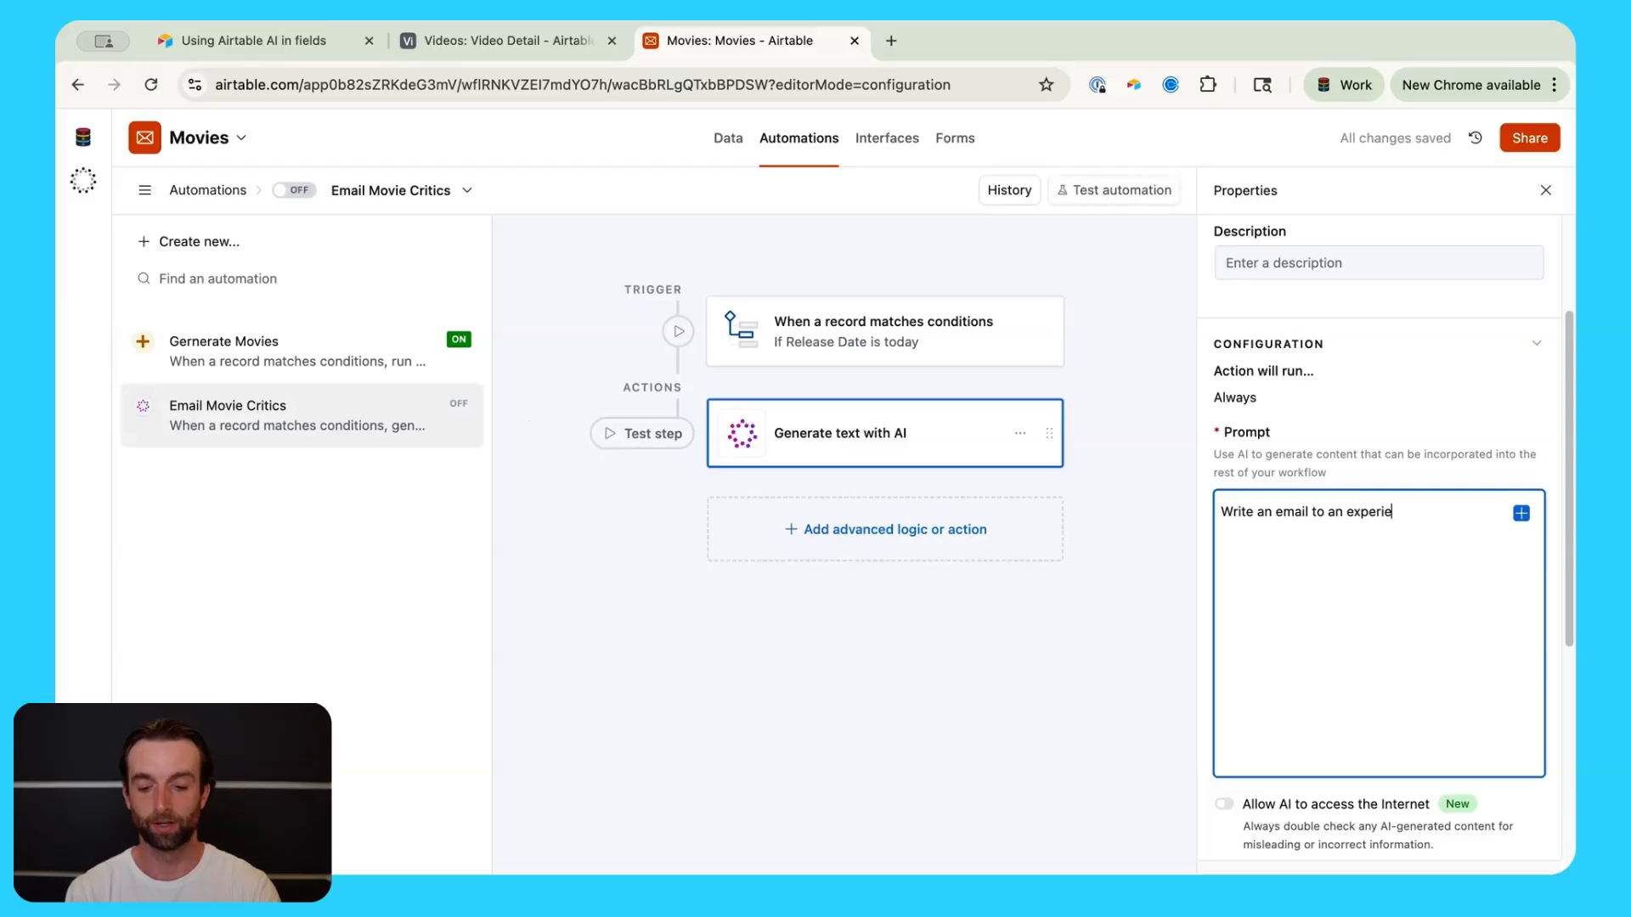
{"action": "type", "text": "nced movi"}
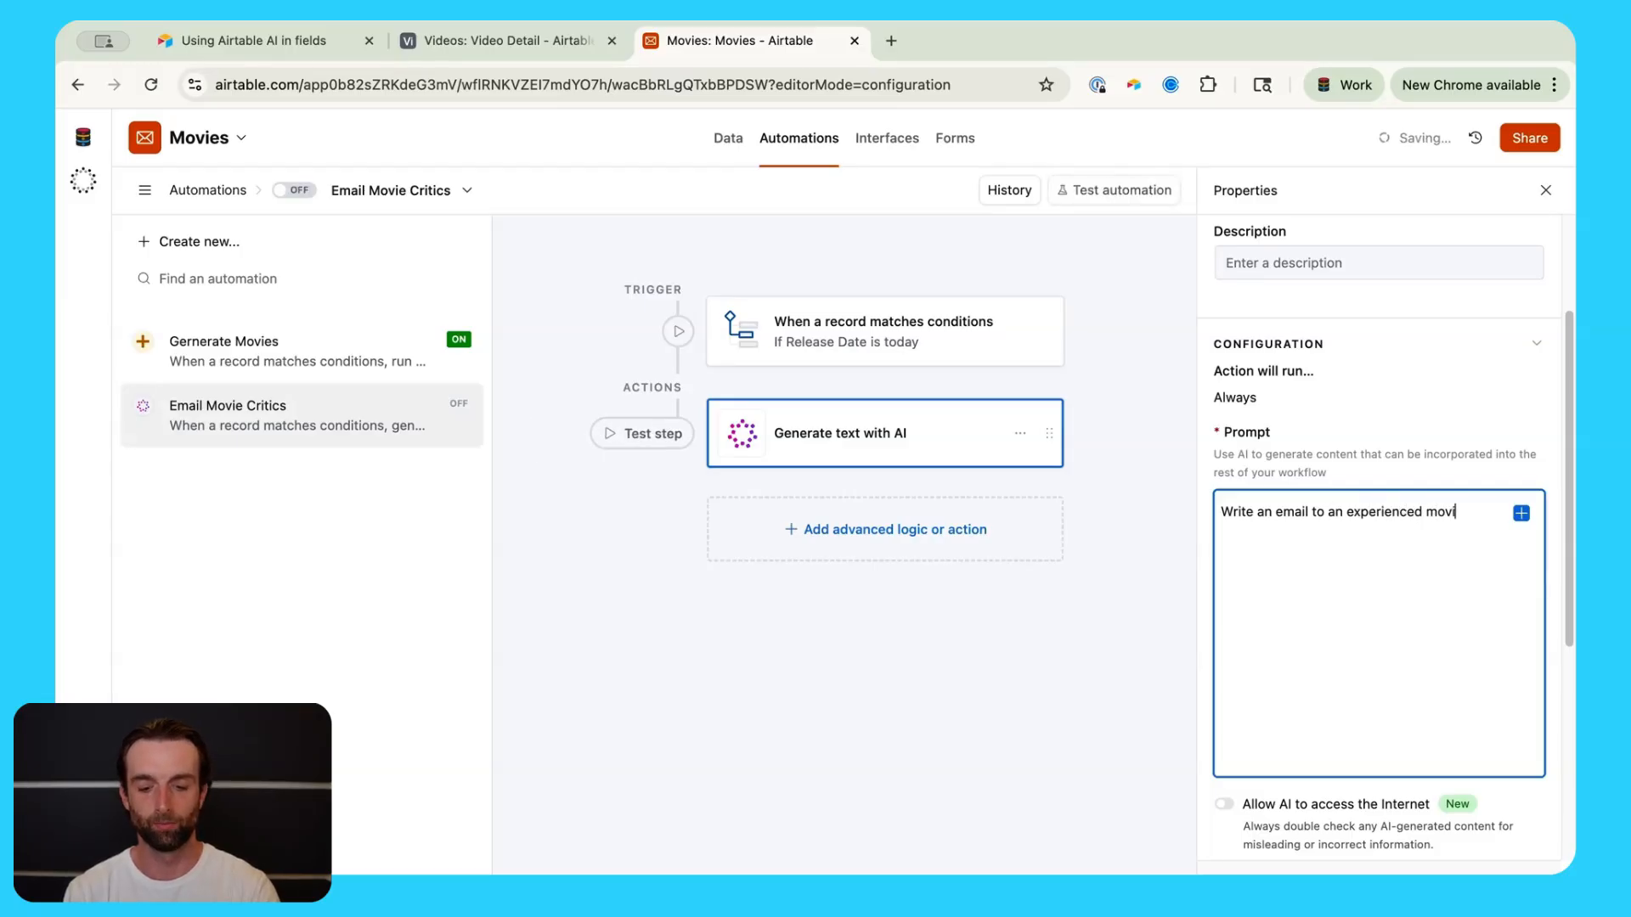
{"action": "type", "text": "e critic asking th"}
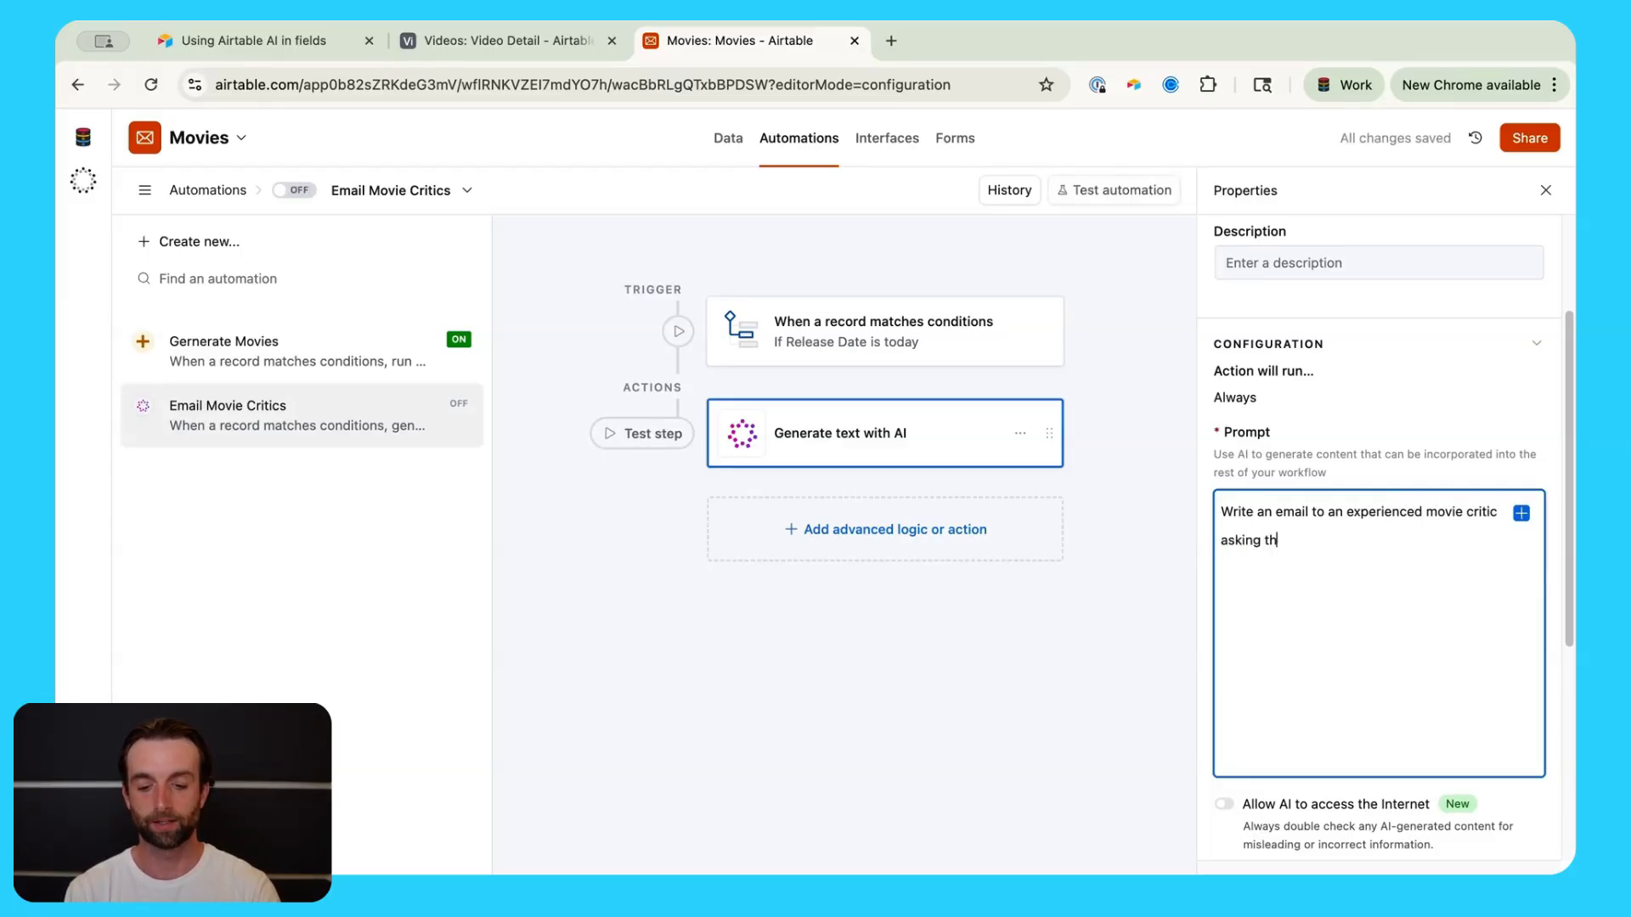
{"action": "type", "text": "em to attend "}
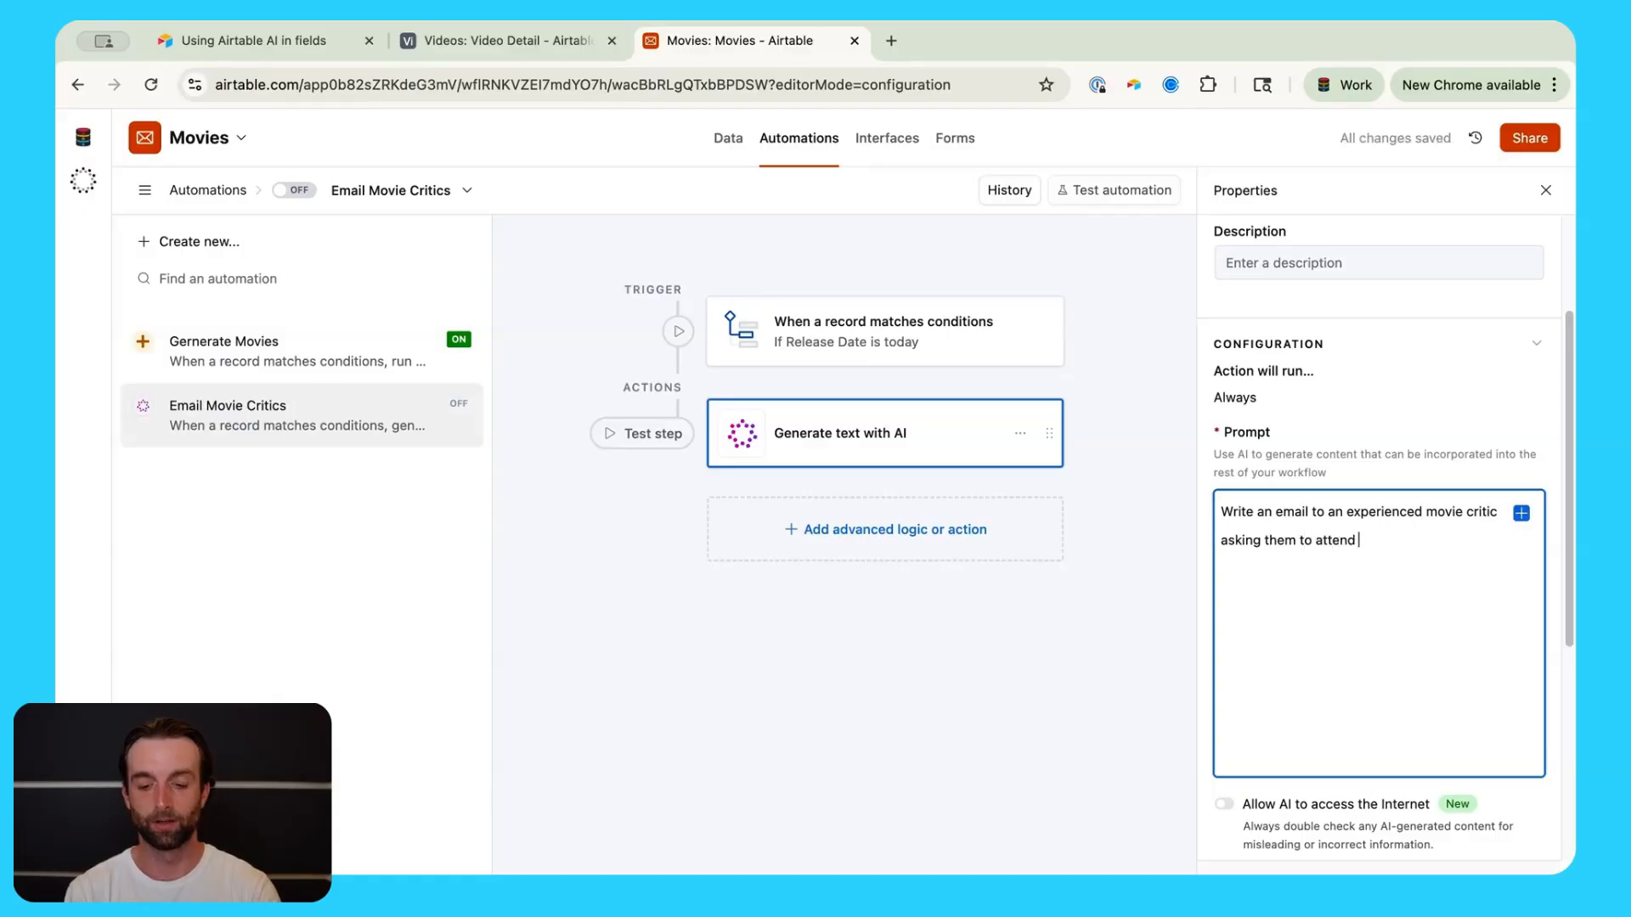
{"action": "type", "text": "the op"}
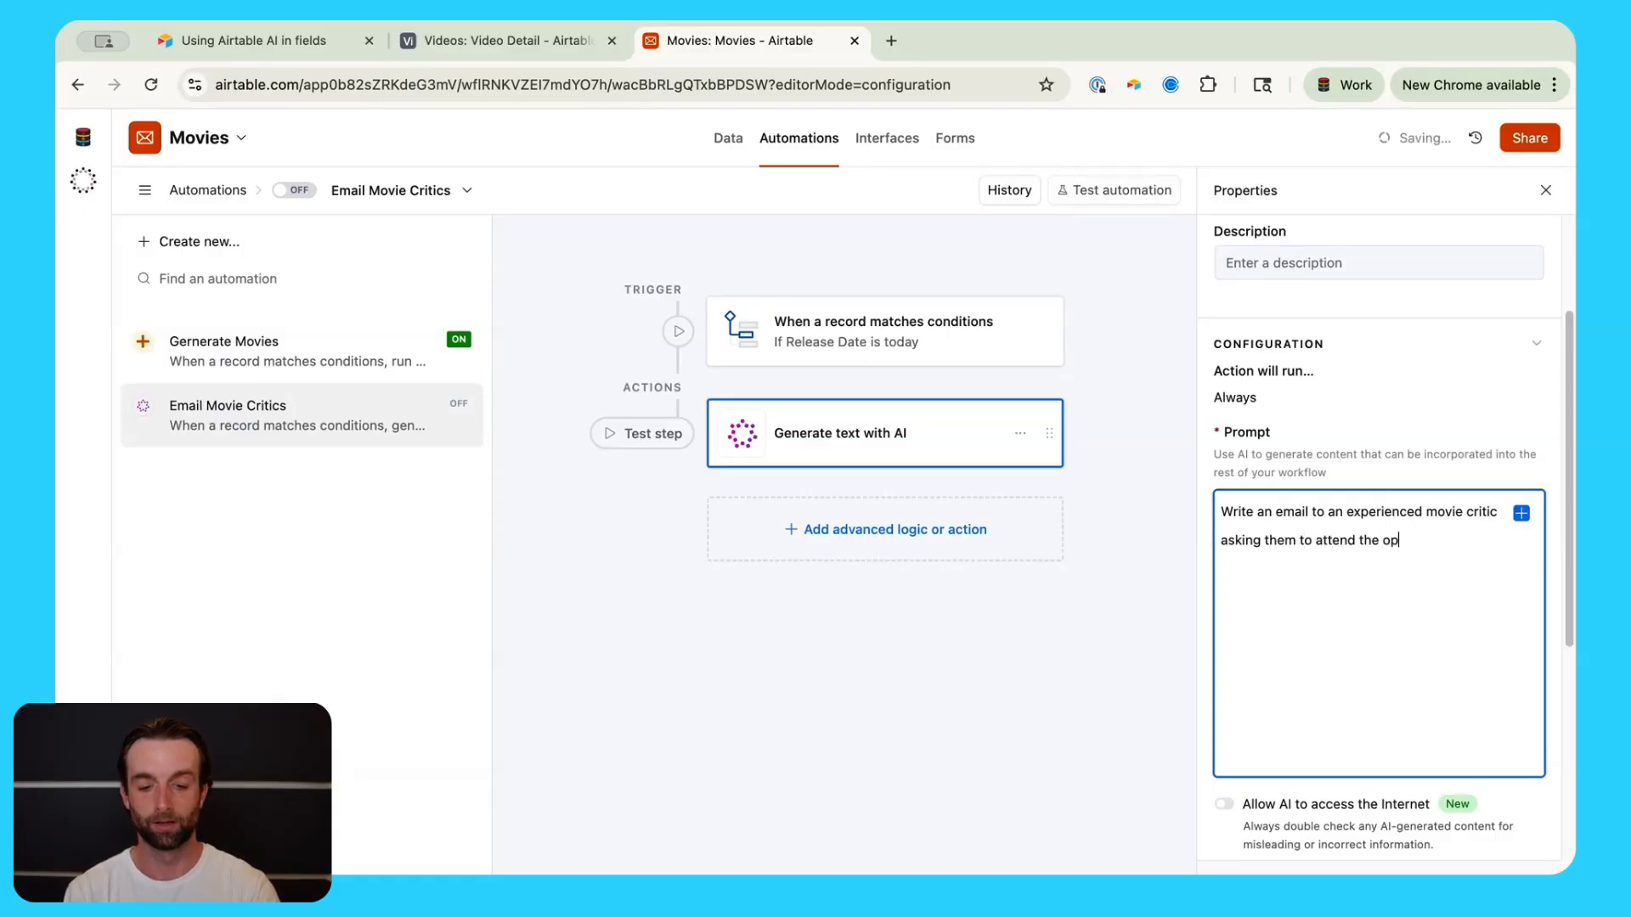
{"action": "type", "text": "ening night o"}
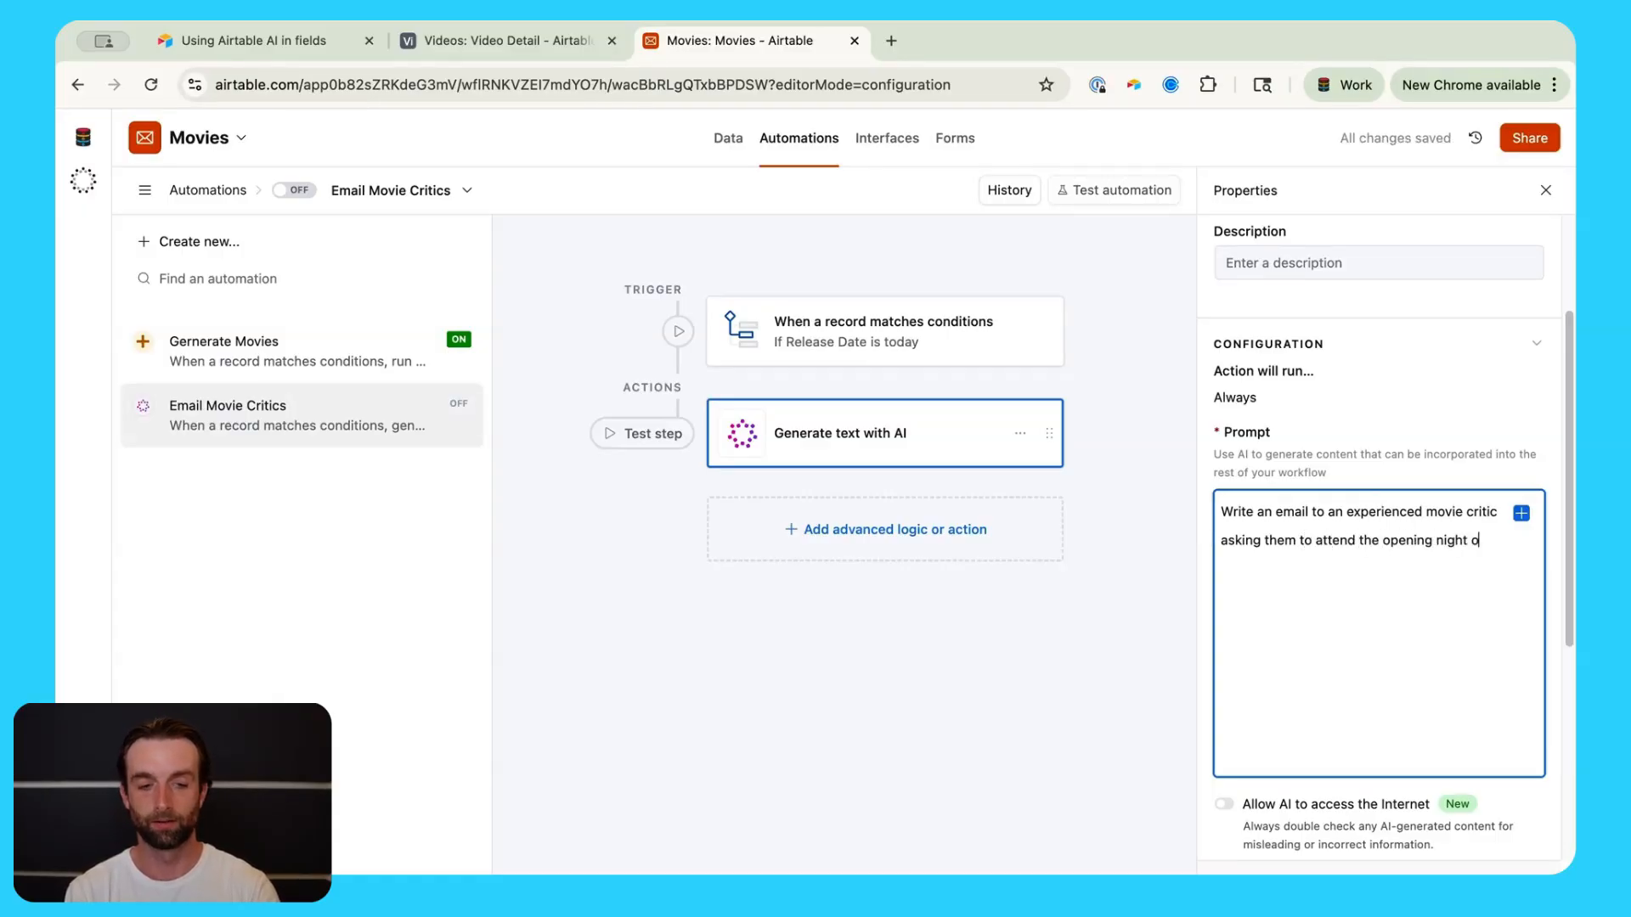
{"action": "type", "text": "f this m"}
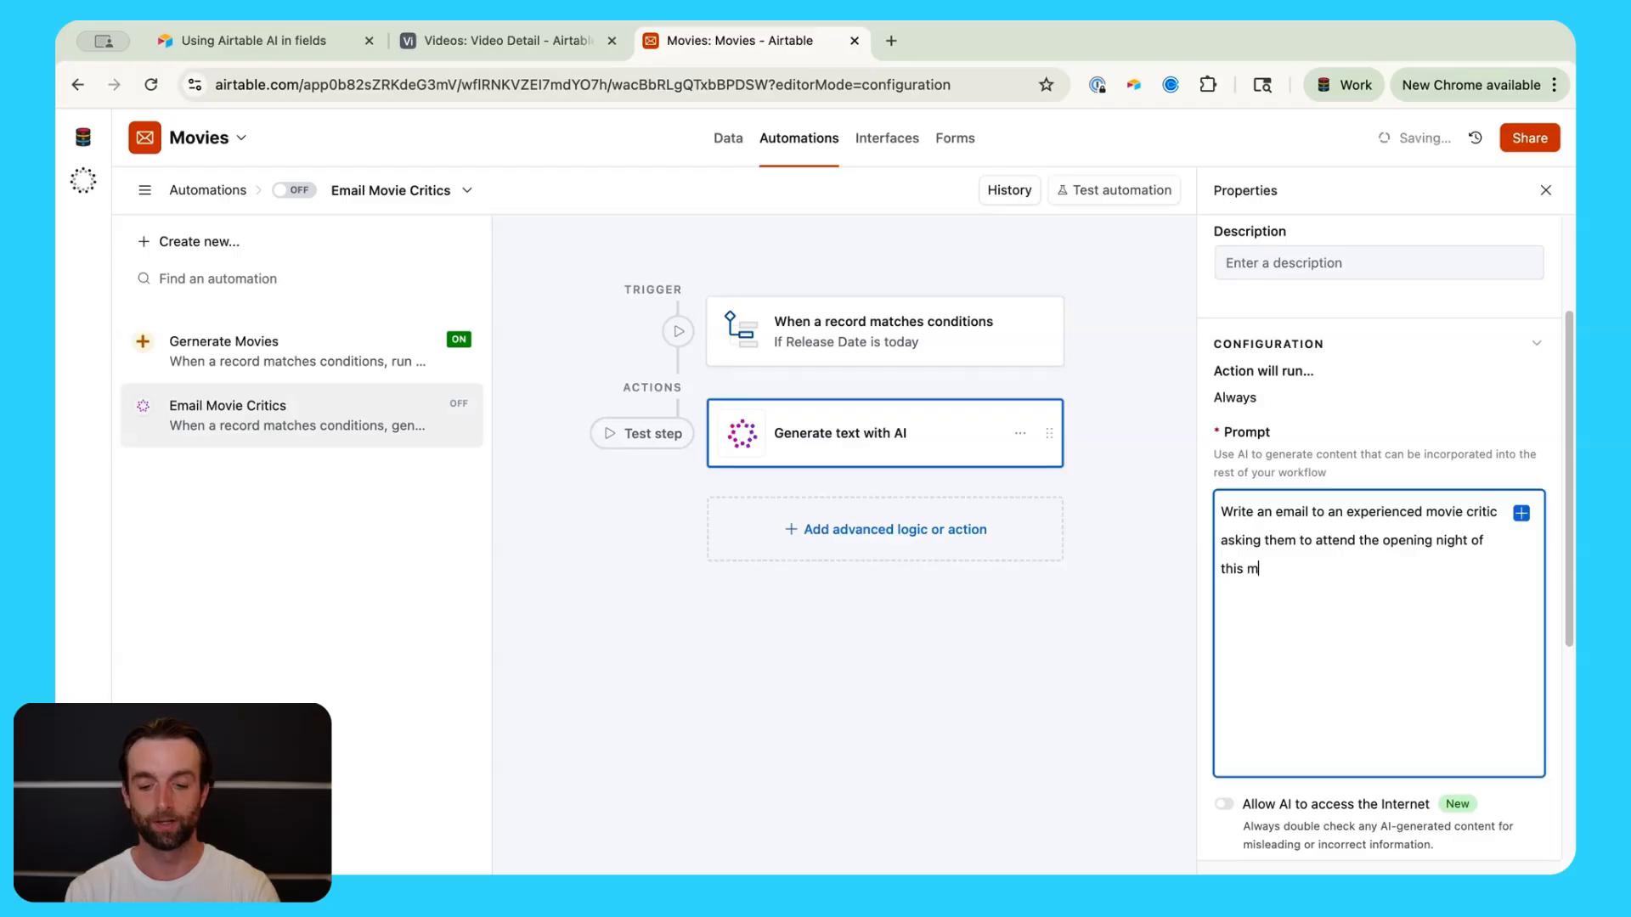
{"action": "type", "text": "ovie"}
{"action": "left_click", "coordinate": [1521, 513]}
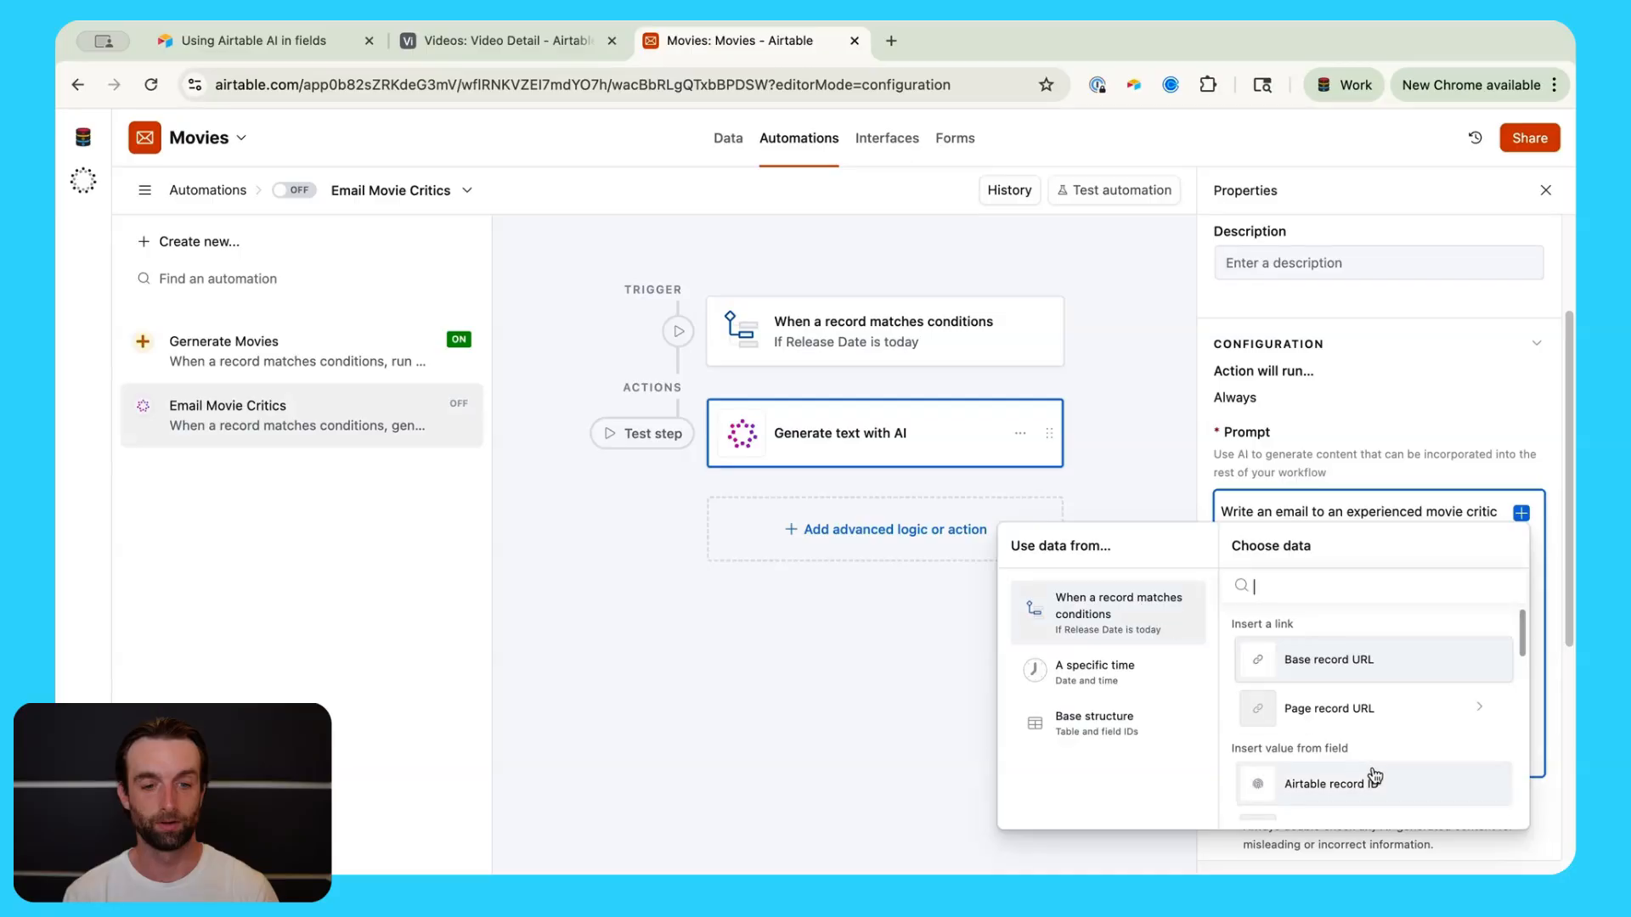
{"action": "scroll", "coordinate": [1393, 769], "scroll_direction": "down", "scroll_amount": 3}
{"action": "left_click", "coordinate": [1411, 768]}
Step: Ask for a one-sentence synopsis based on the inserted Synopsis value
{"action": "type", "text": "."}
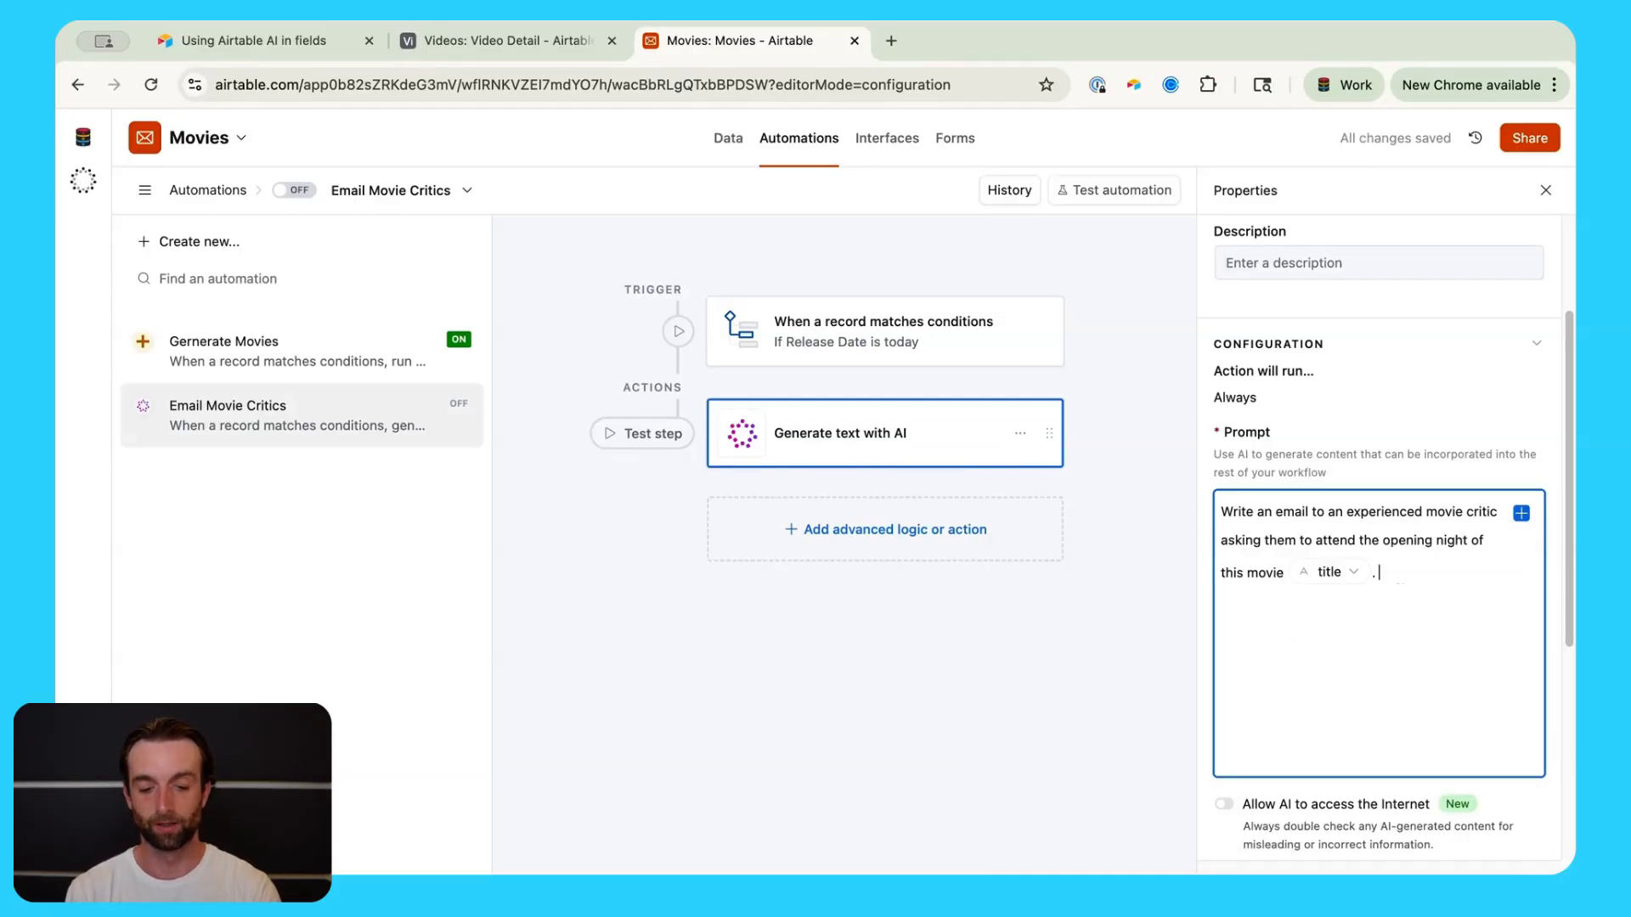
{"action": "type", "text": " Please i"}
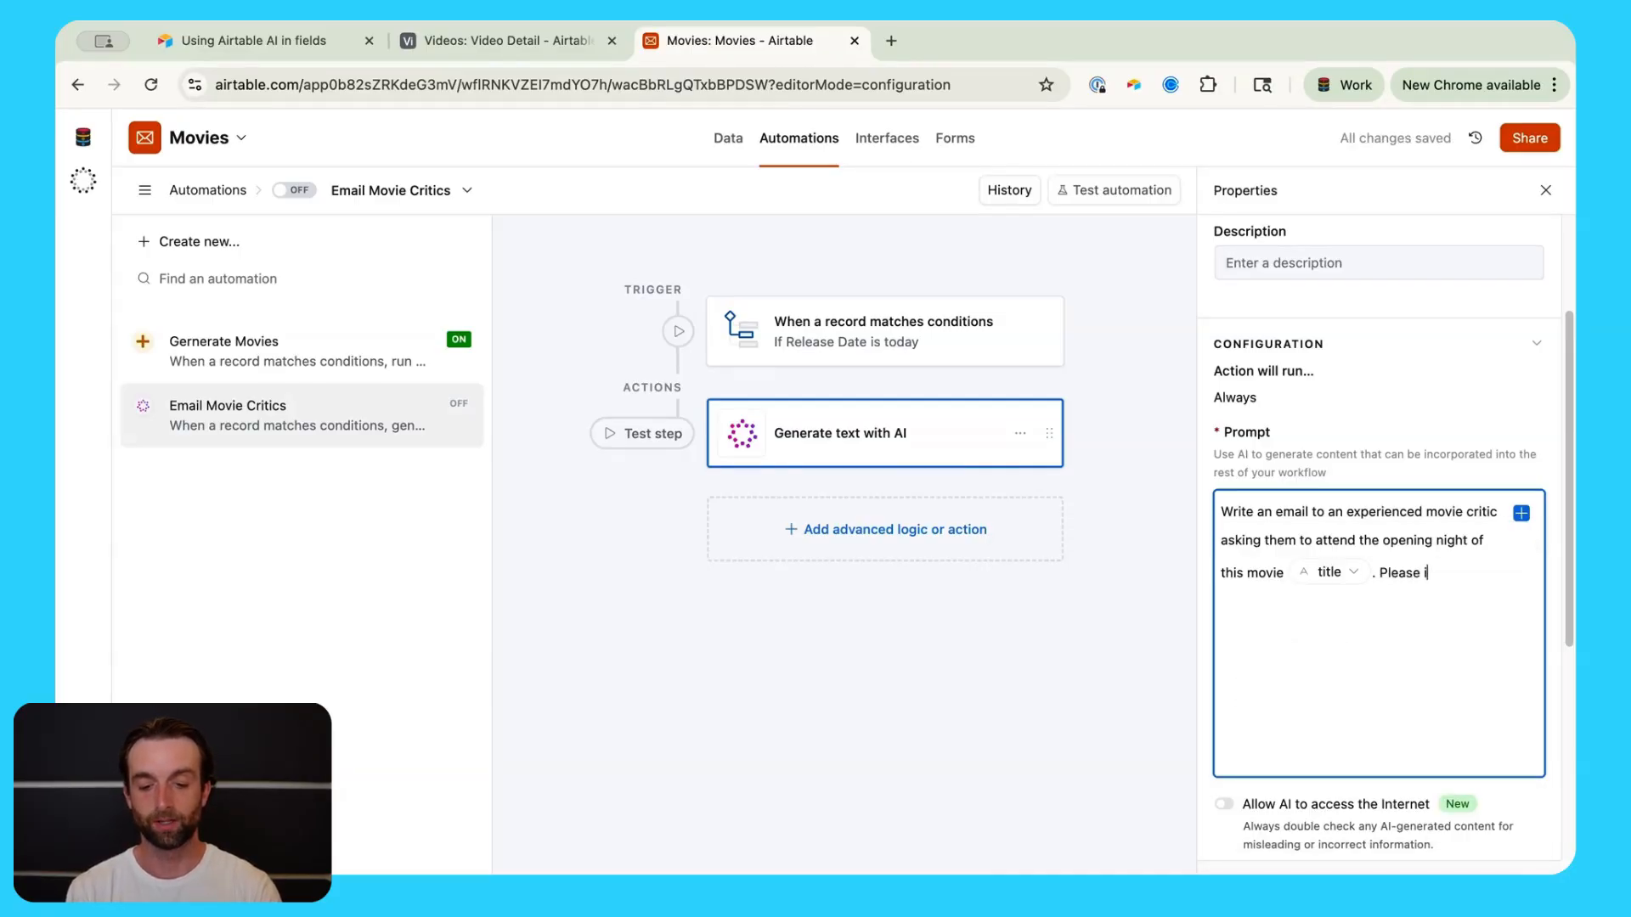
{"action": "type", "text": "nclude "}
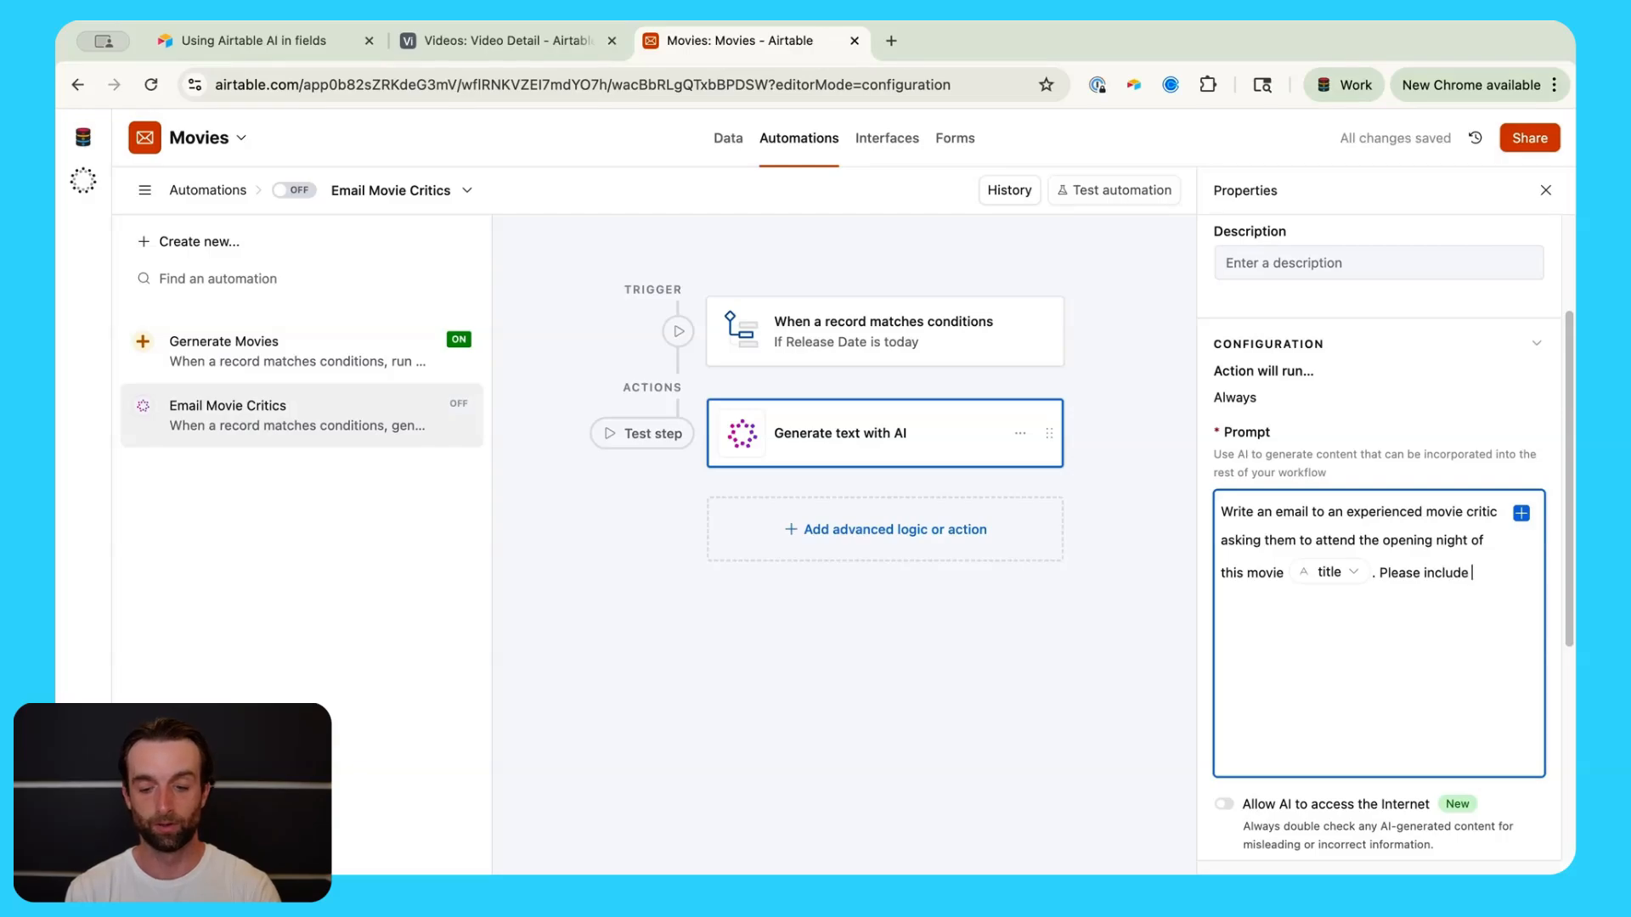
{"action": "type", "text": "a one-se"}
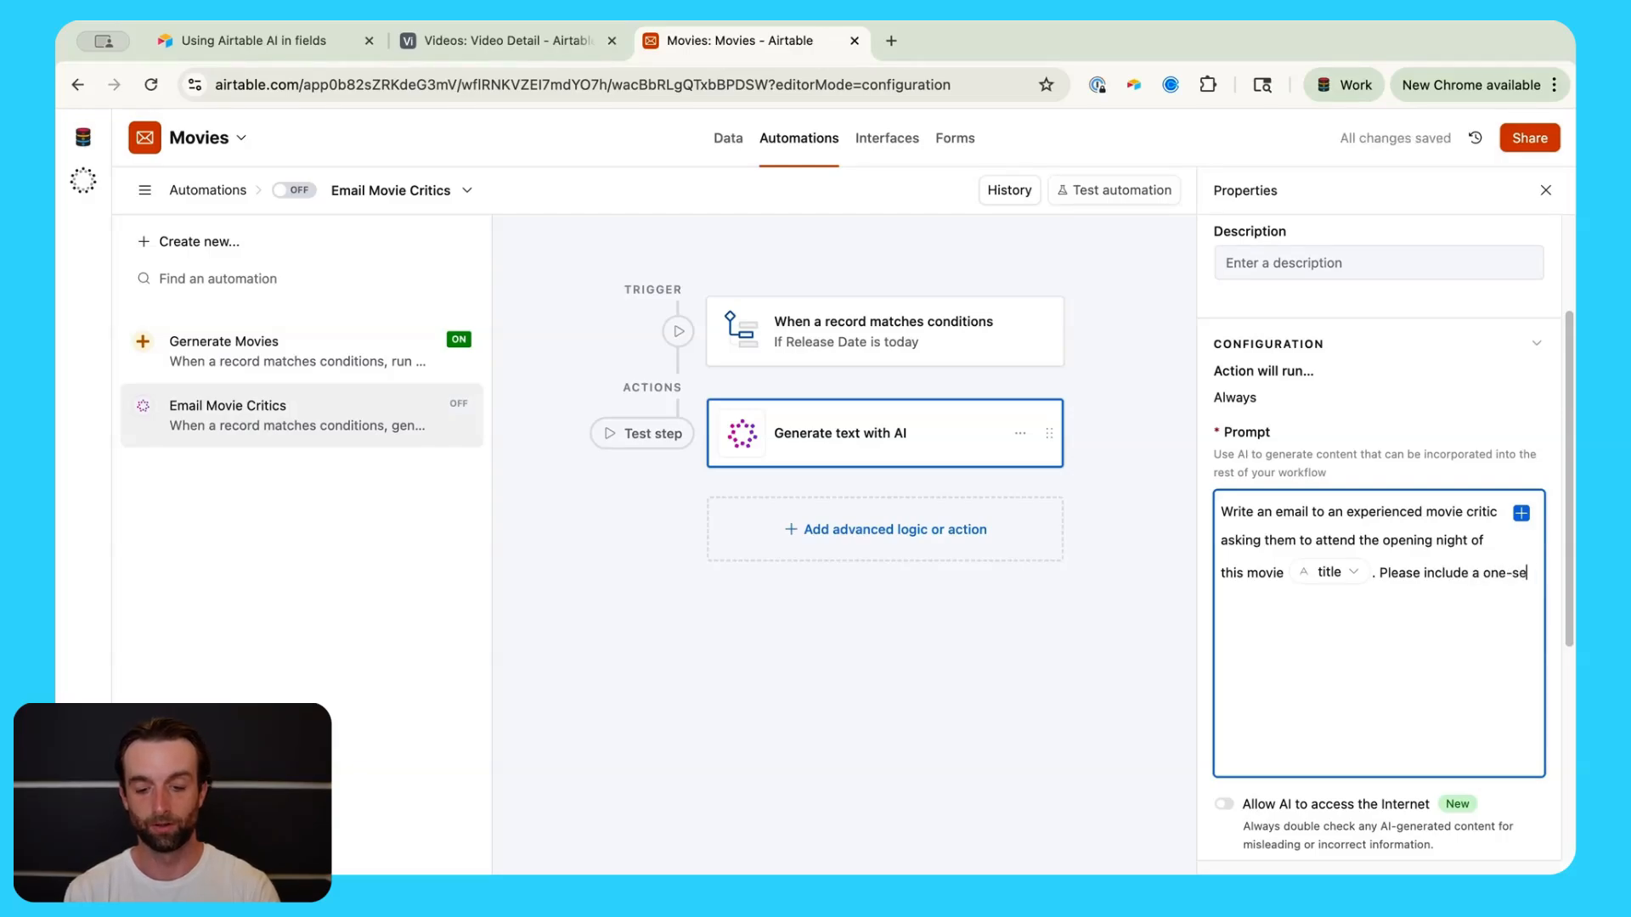
{"action": "type", "text": "ntence "}
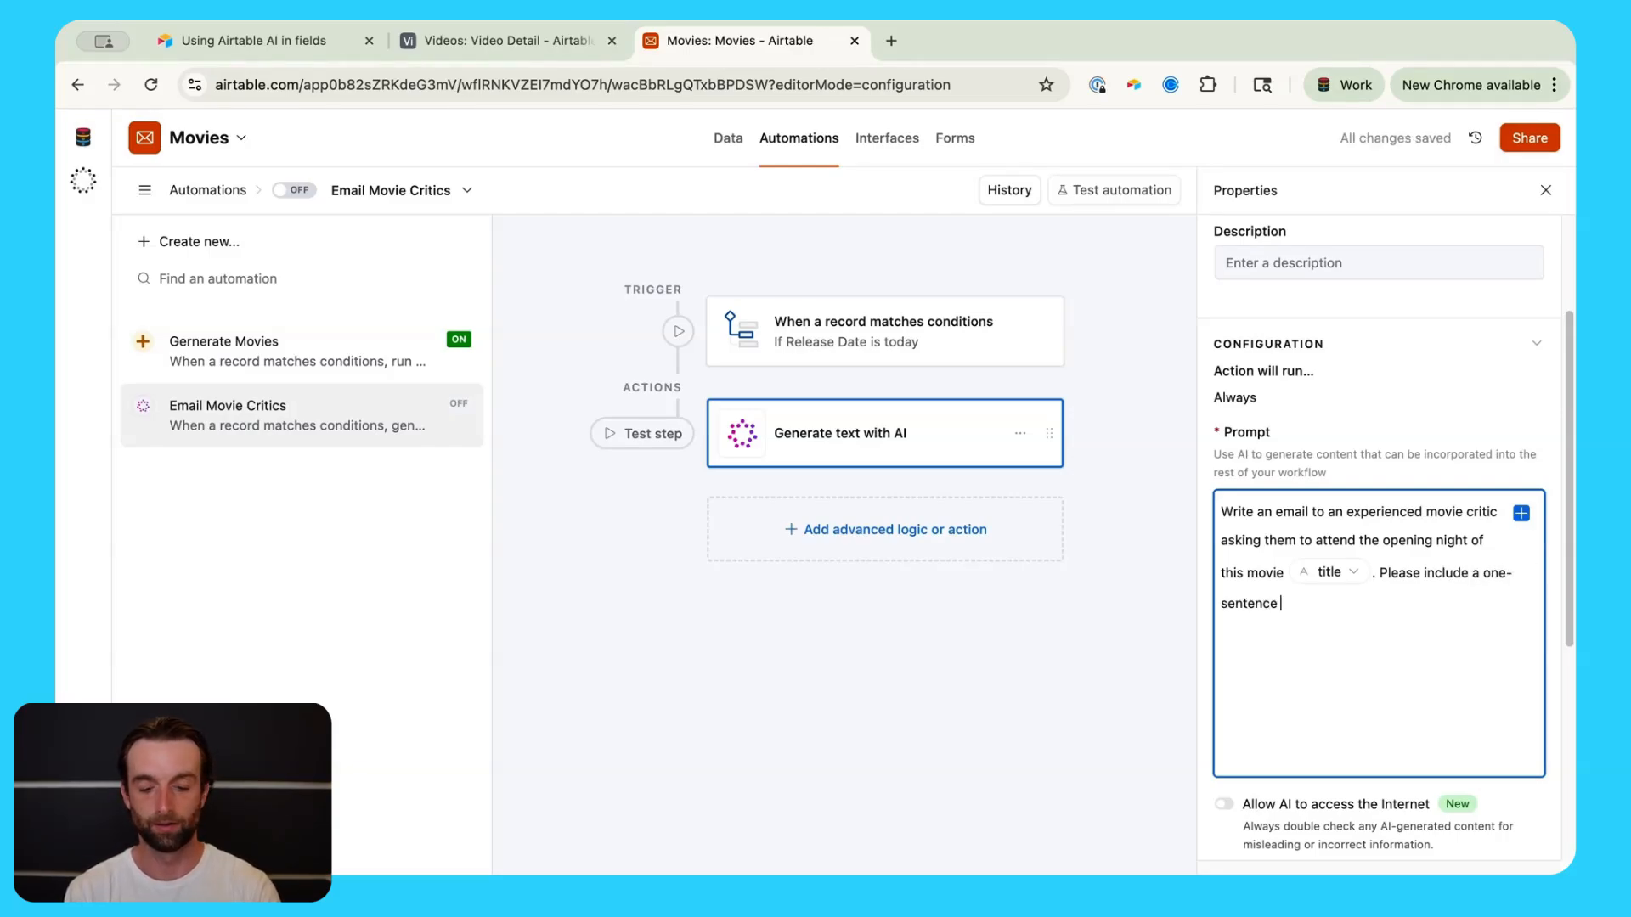
{"action": "type", "text": "synops"}
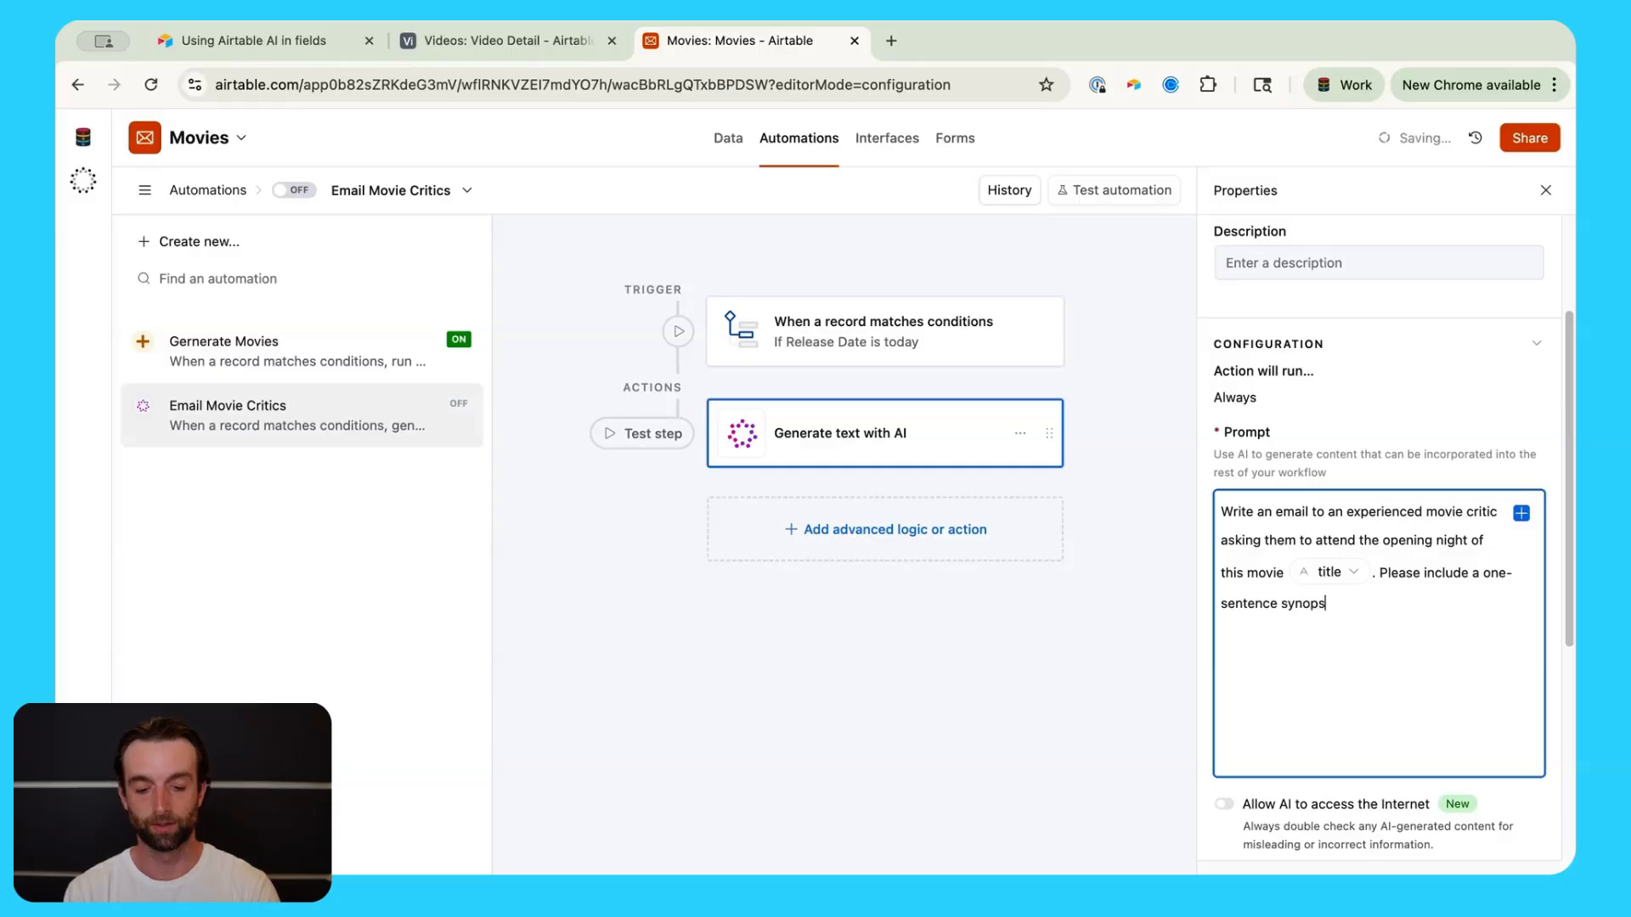
{"action": "type", "text": "is of the "}
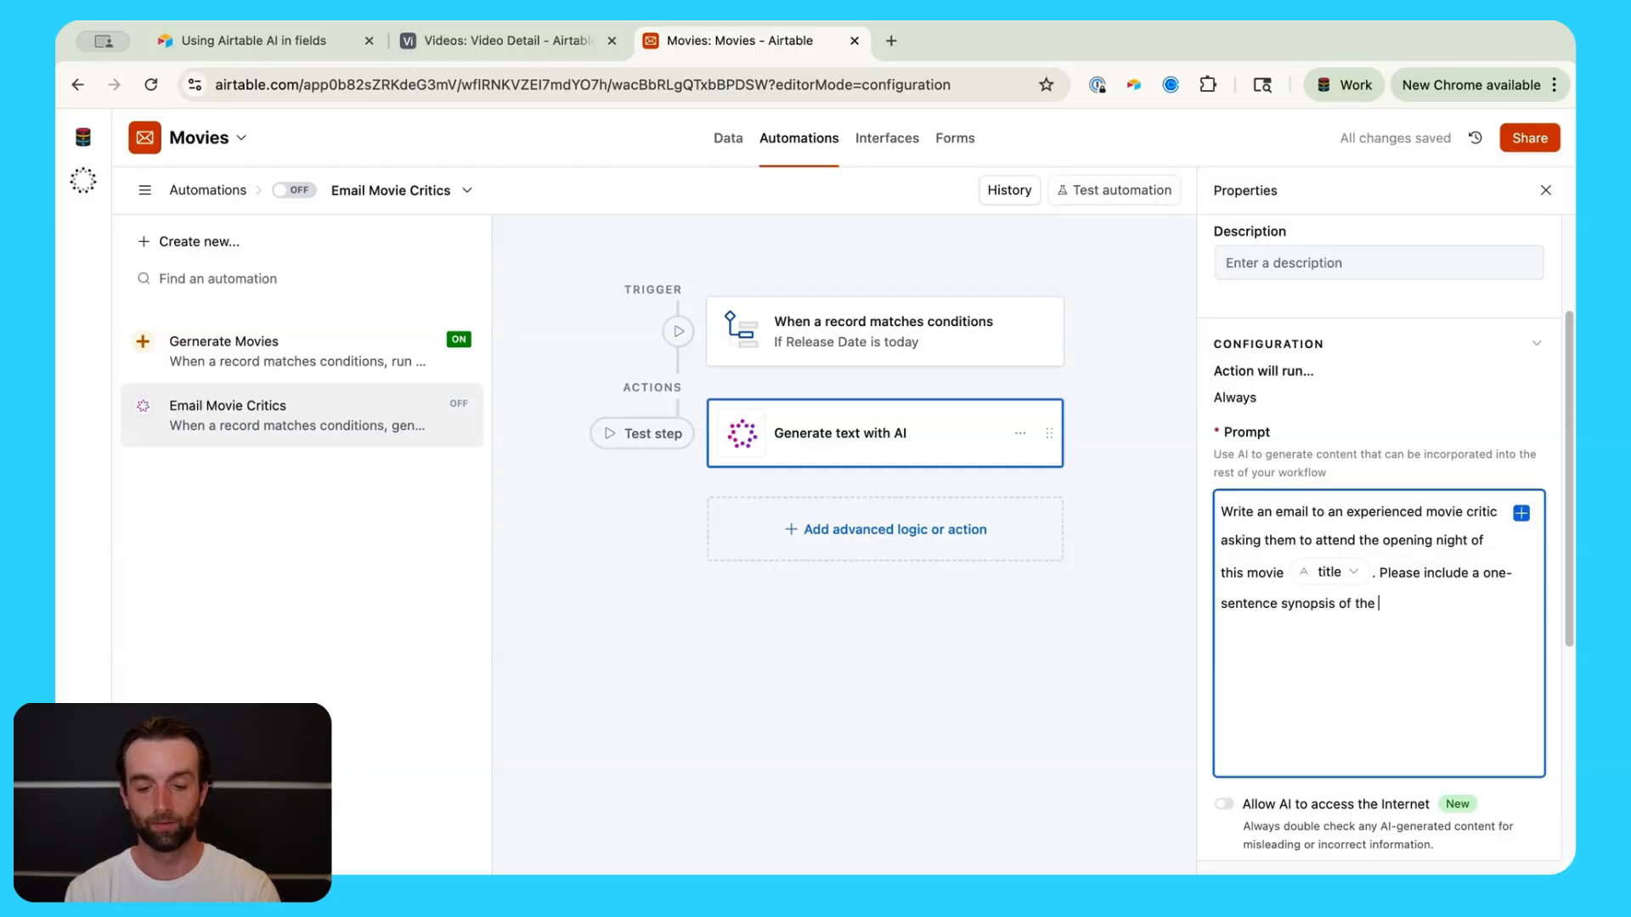
{"action": "type", "text": "movie based on this"}
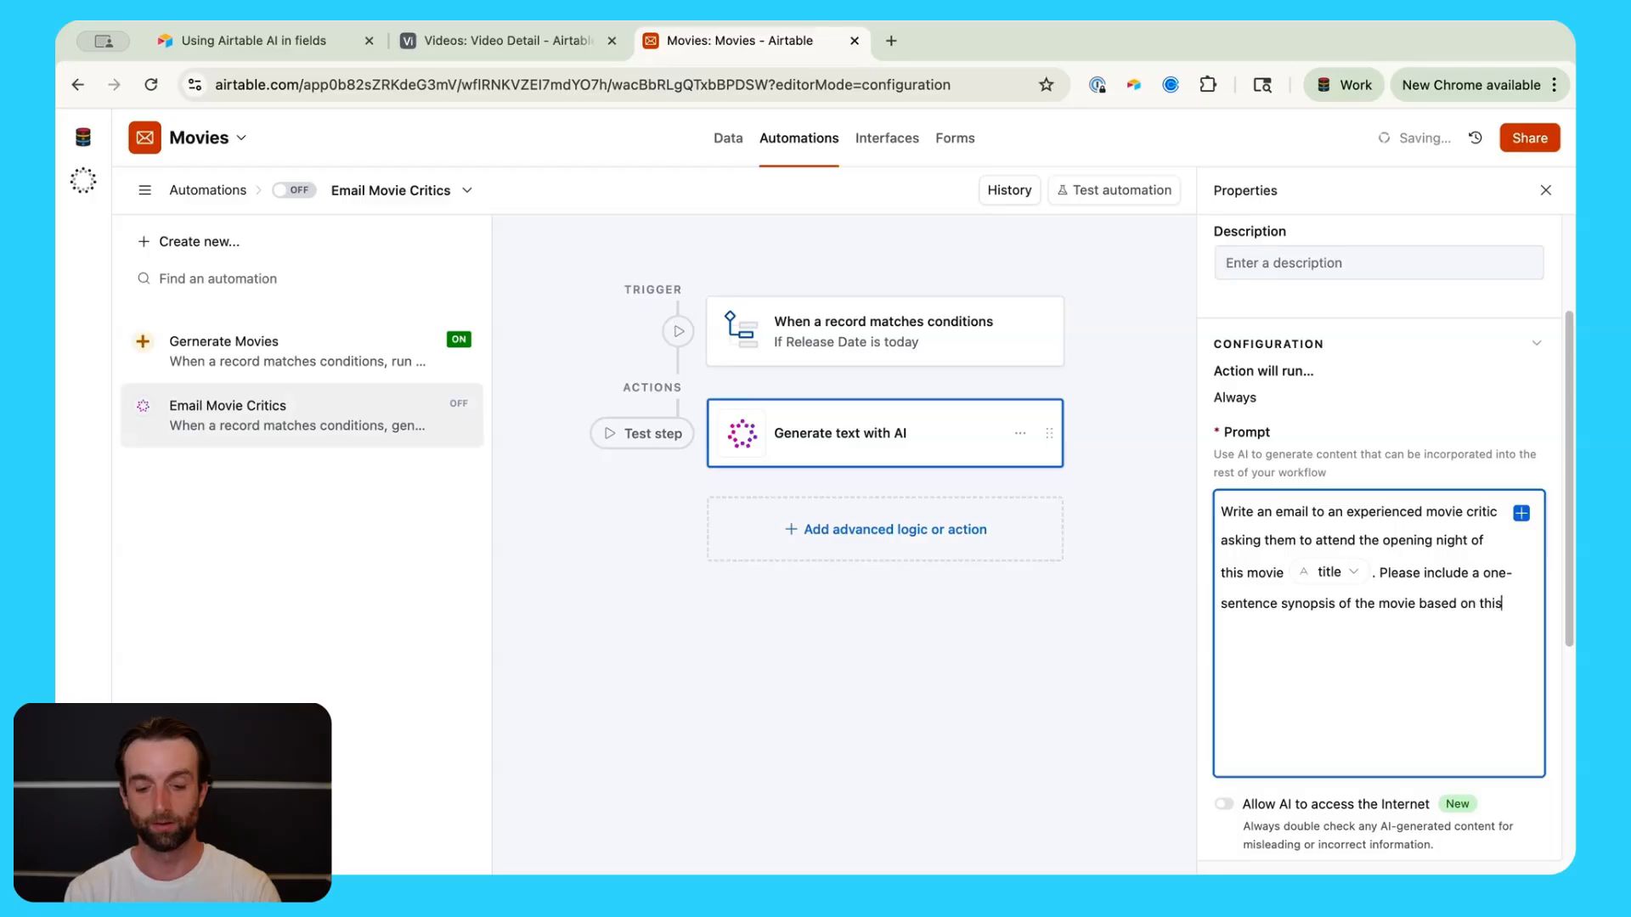
{"action": "type", "text": " synopsis"}
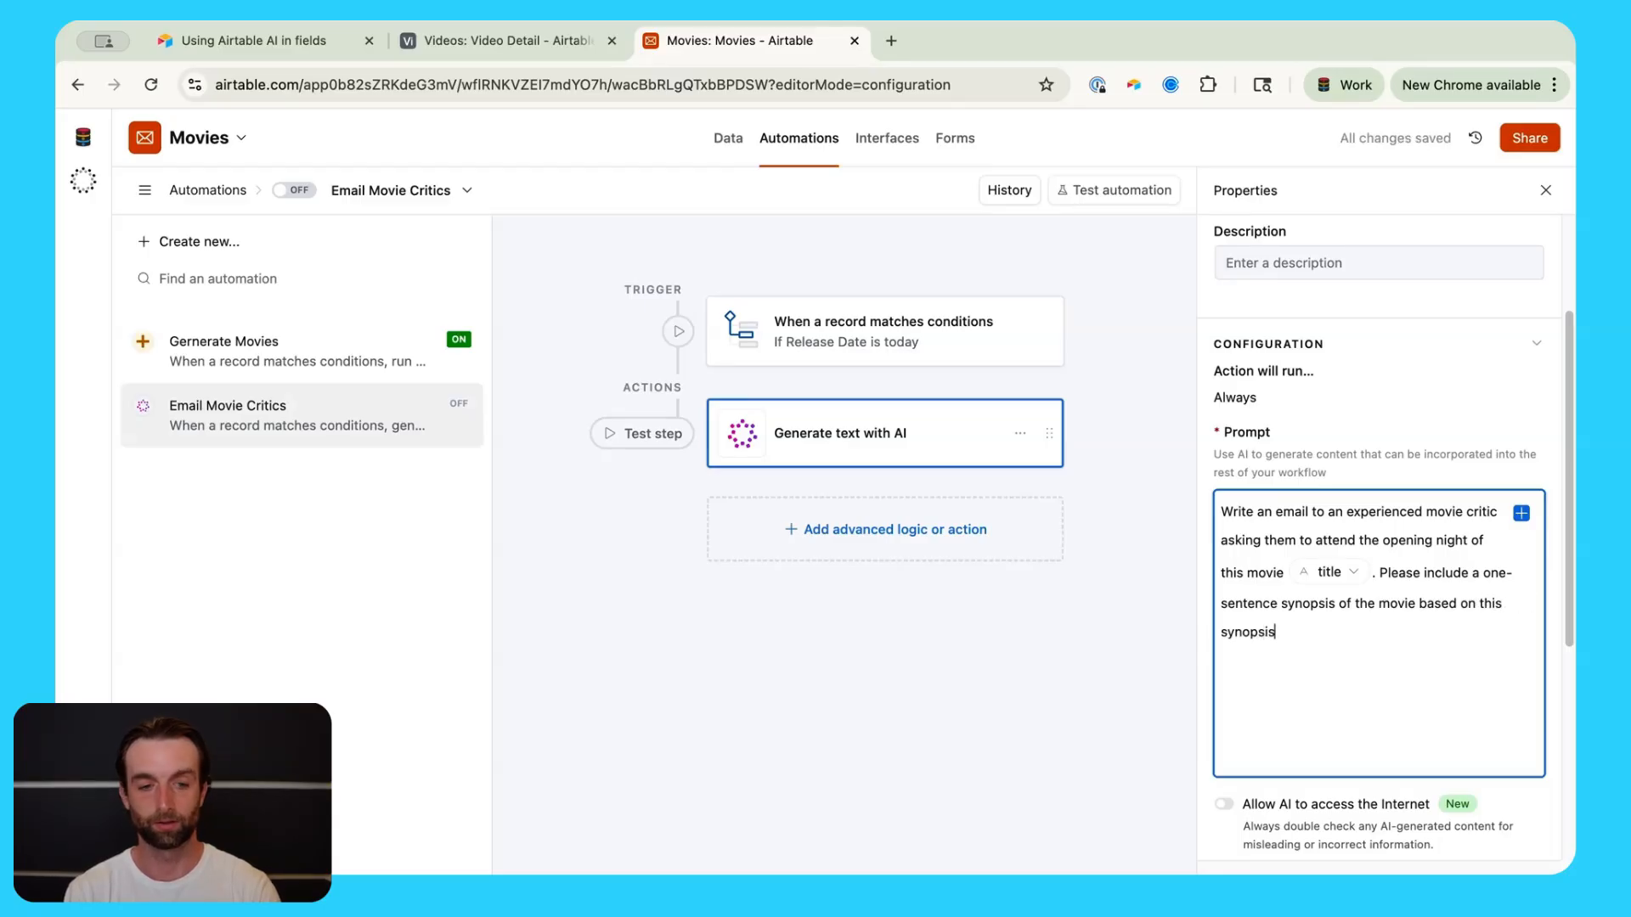
{"action": "left_click", "coordinate": [1521, 514]}
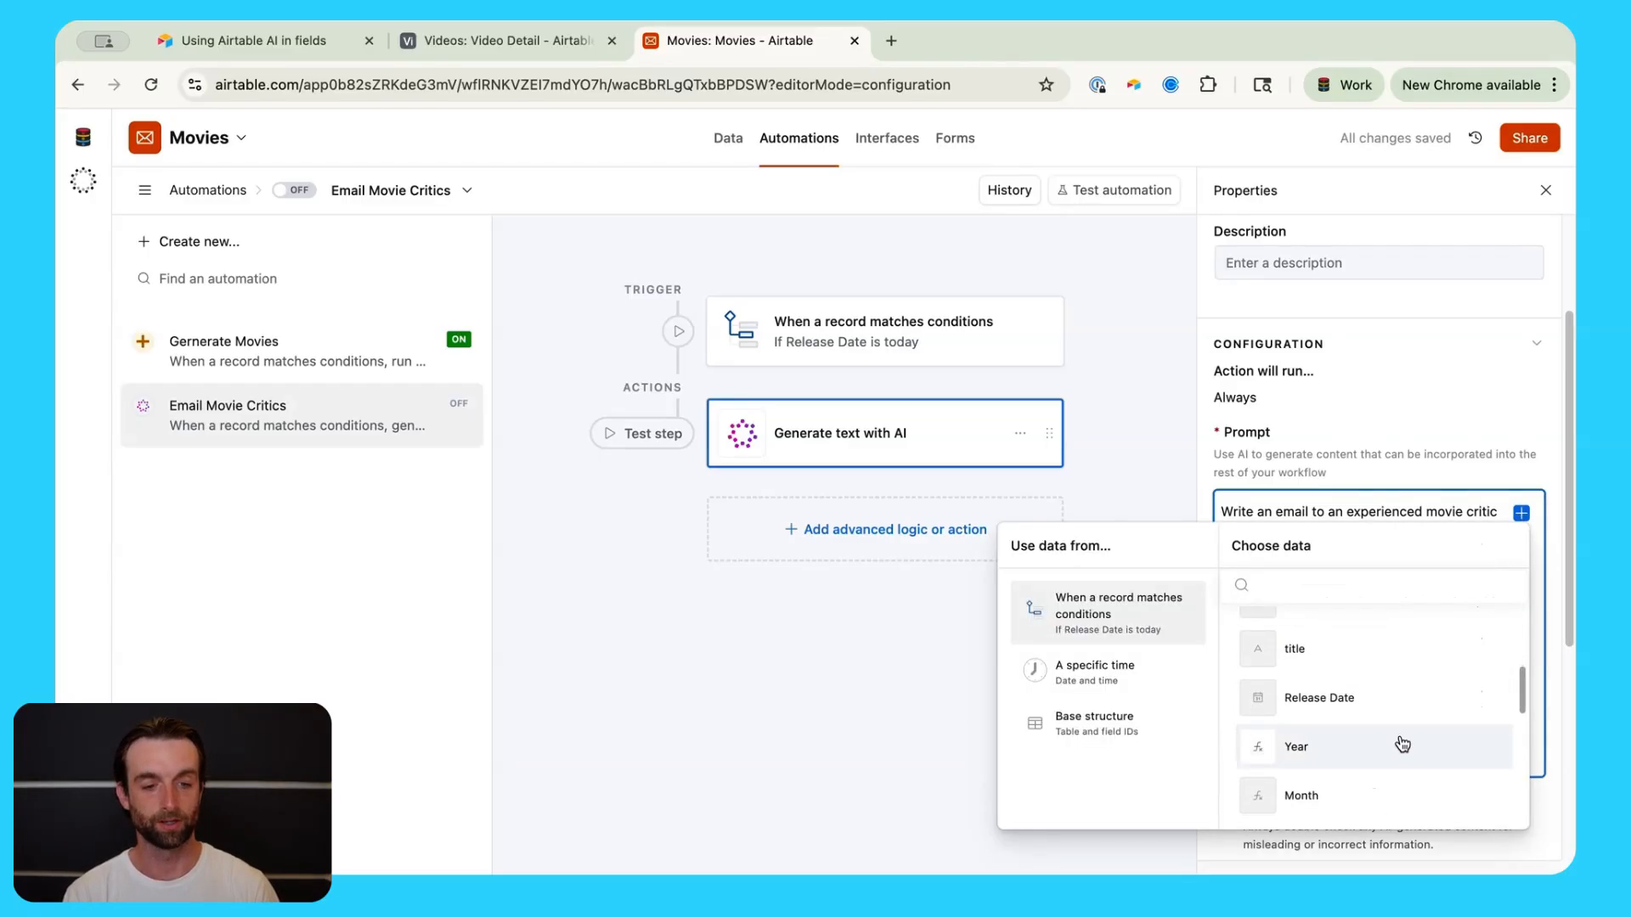
{"action": "scroll", "coordinate": [1402, 736], "scroll_direction": "down", "scroll_amount": 5}
{"action": "left_click", "coordinate": [1407, 723]}
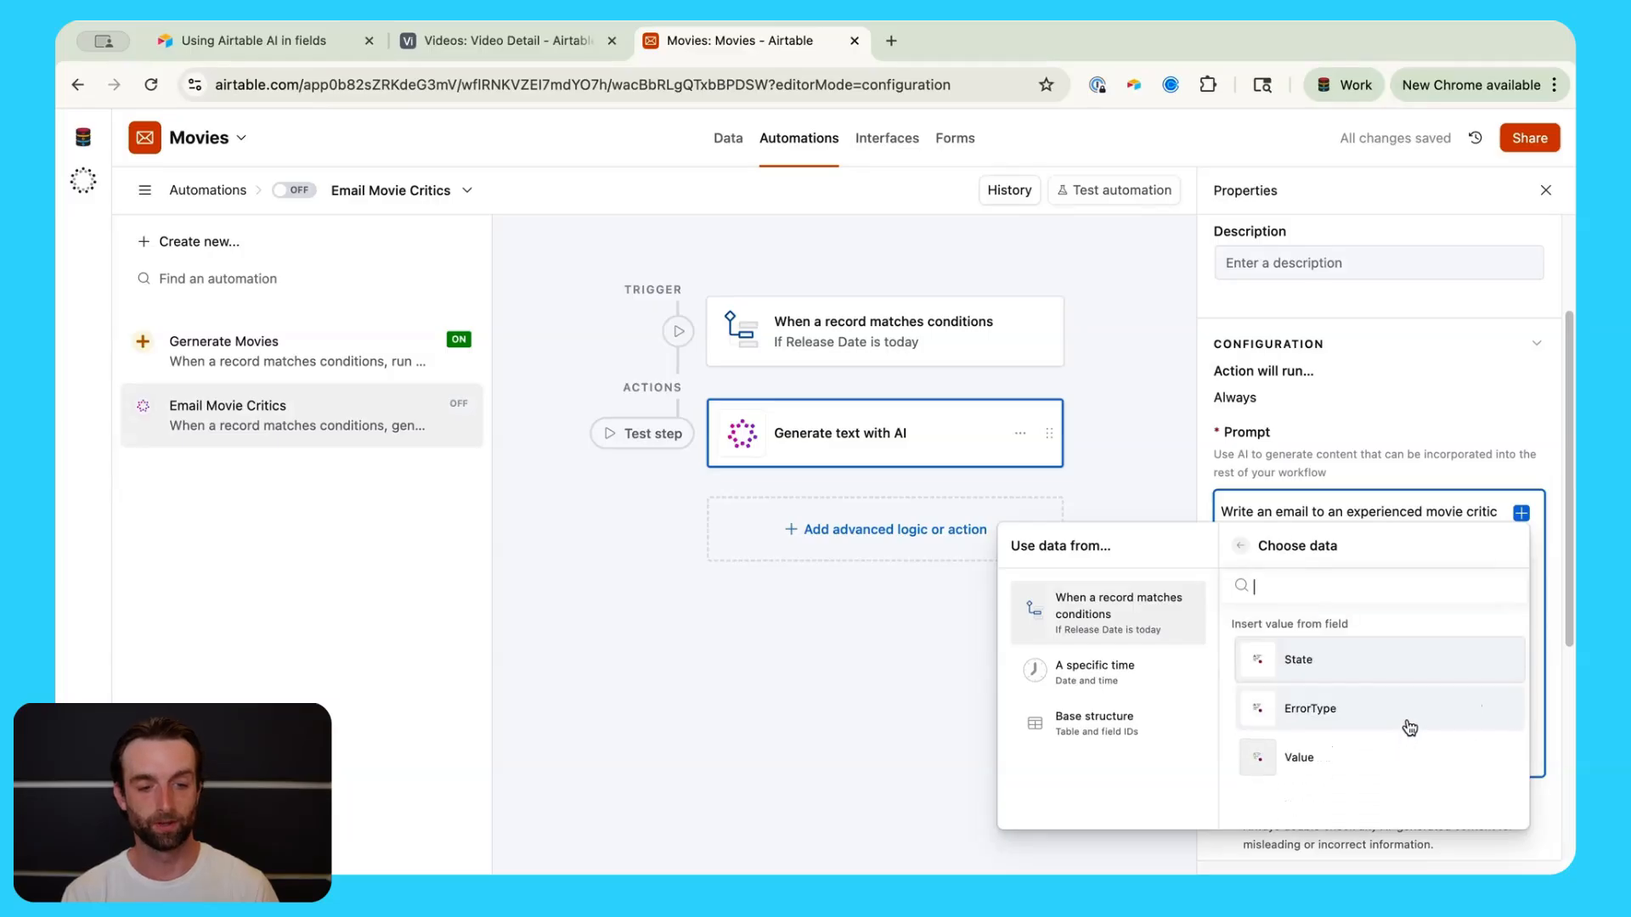
{"action": "left_click", "coordinate": [1406, 773]}
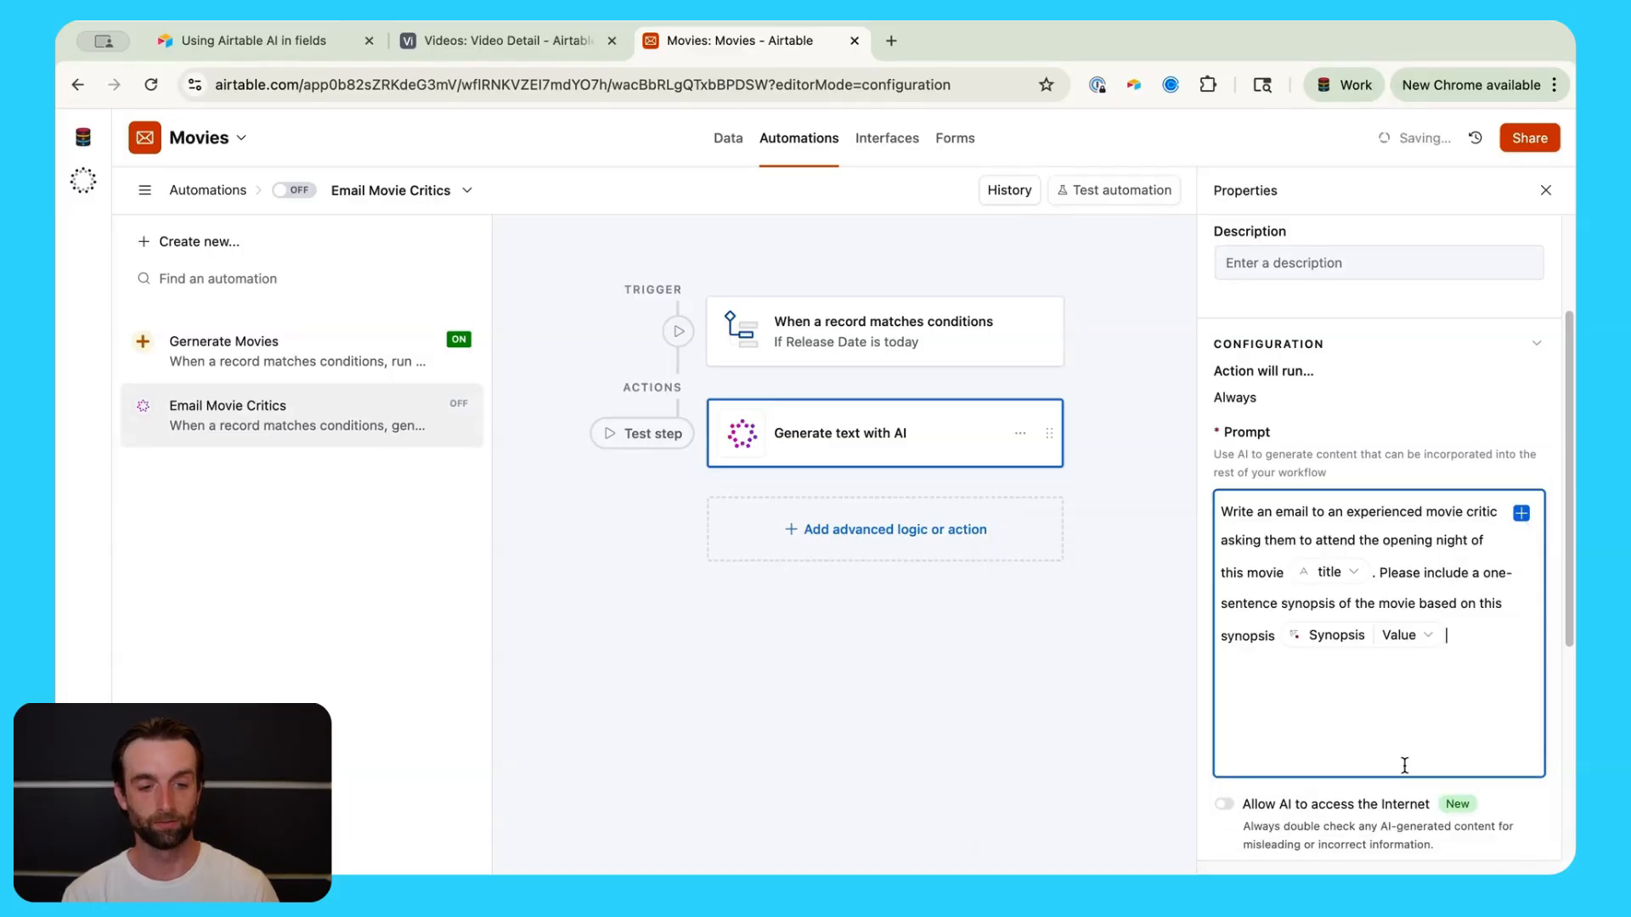
Step: Check the randomness setting and leave it at Low
{"action": "scroll", "coordinate": [1410, 697], "scroll_direction": "down", "scroll_amount": 3}
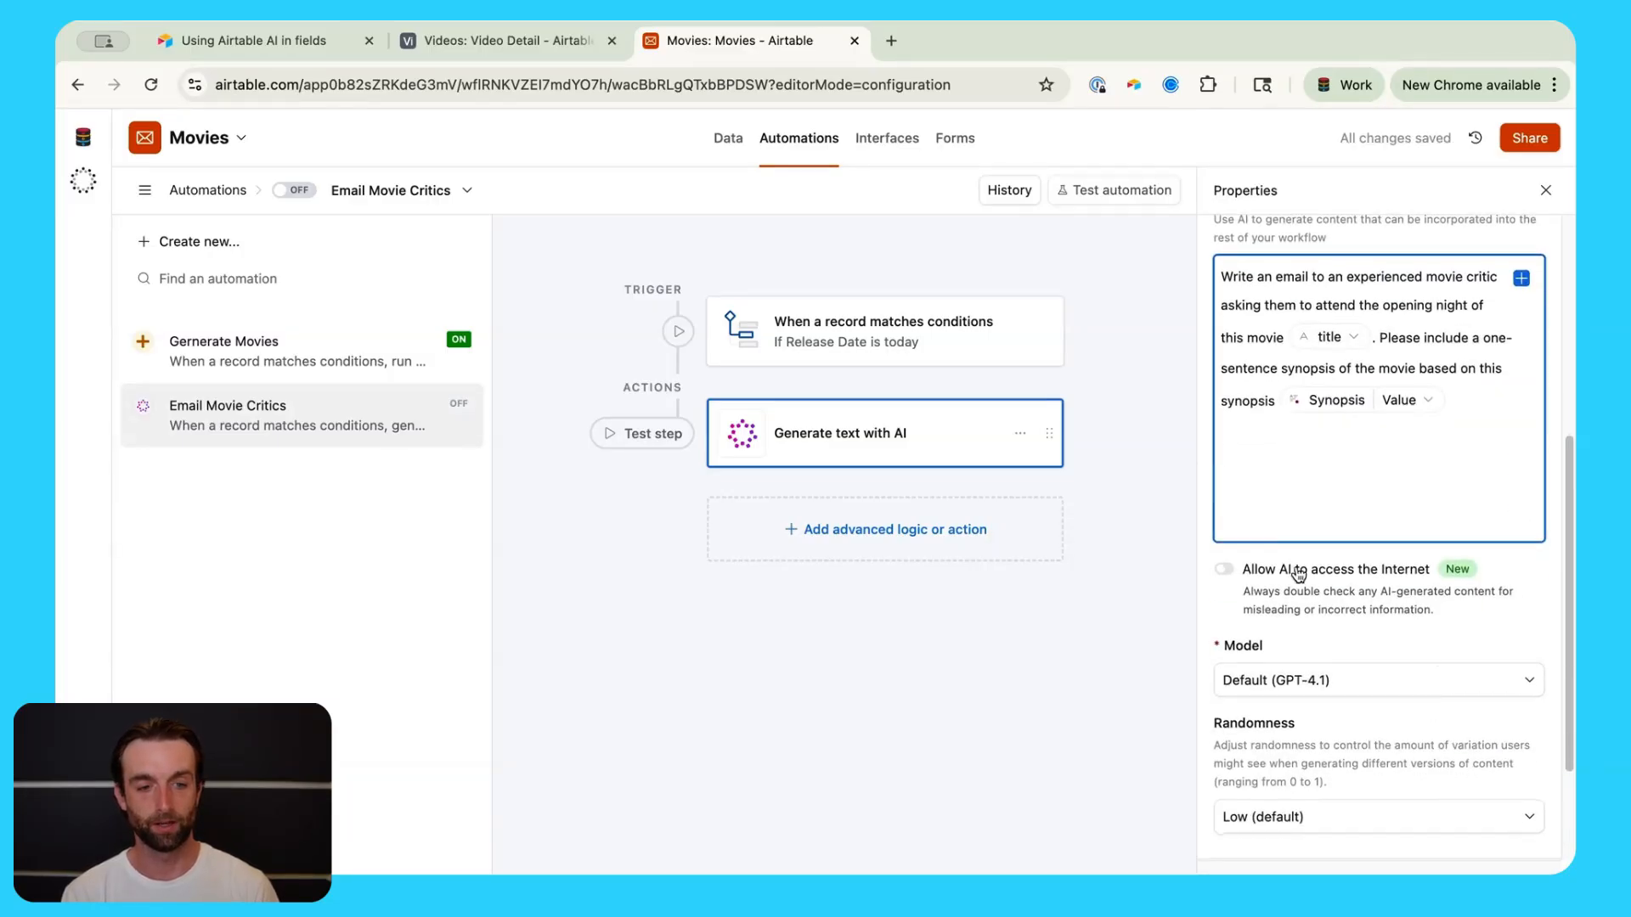
{"action": "scroll", "coordinate": [1424, 649], "scroll_direction": "down", "scroll_amount": 2}
{"action": "scroll", "coordinate": [1421, 647], "scroll_direction": "down", "scroll_amount": 3}
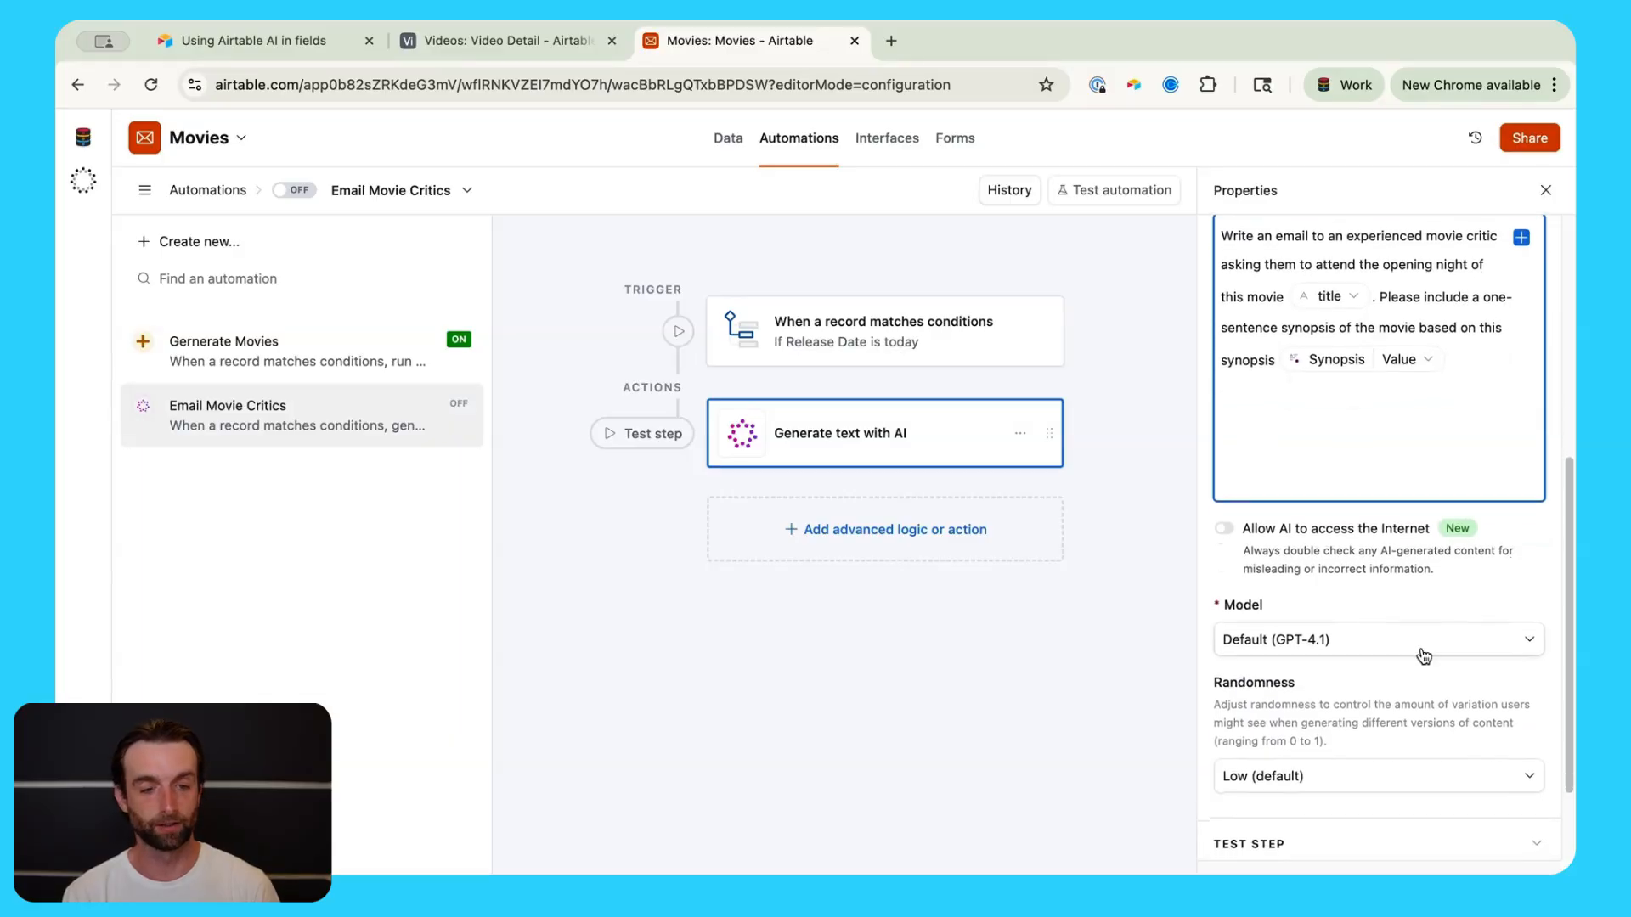
{"action": "scroll", "coordinate": [1420, 649], "scroll_direction": "down", "scroll_amount": 1}
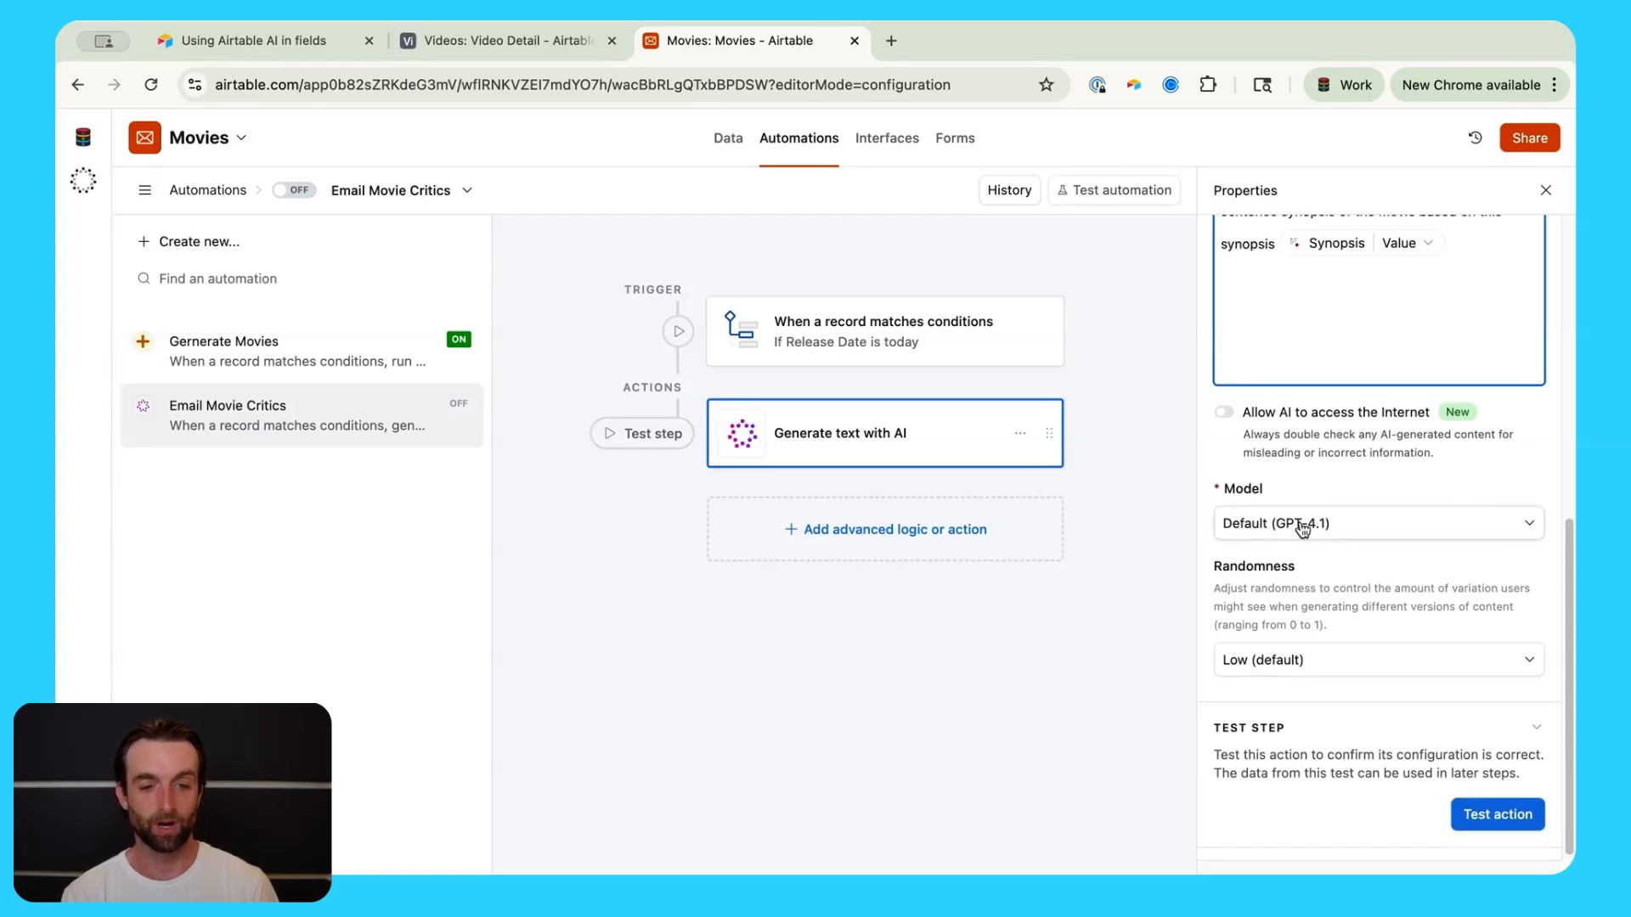
{"action": "left_click", "coordinate": [1416, 669]}
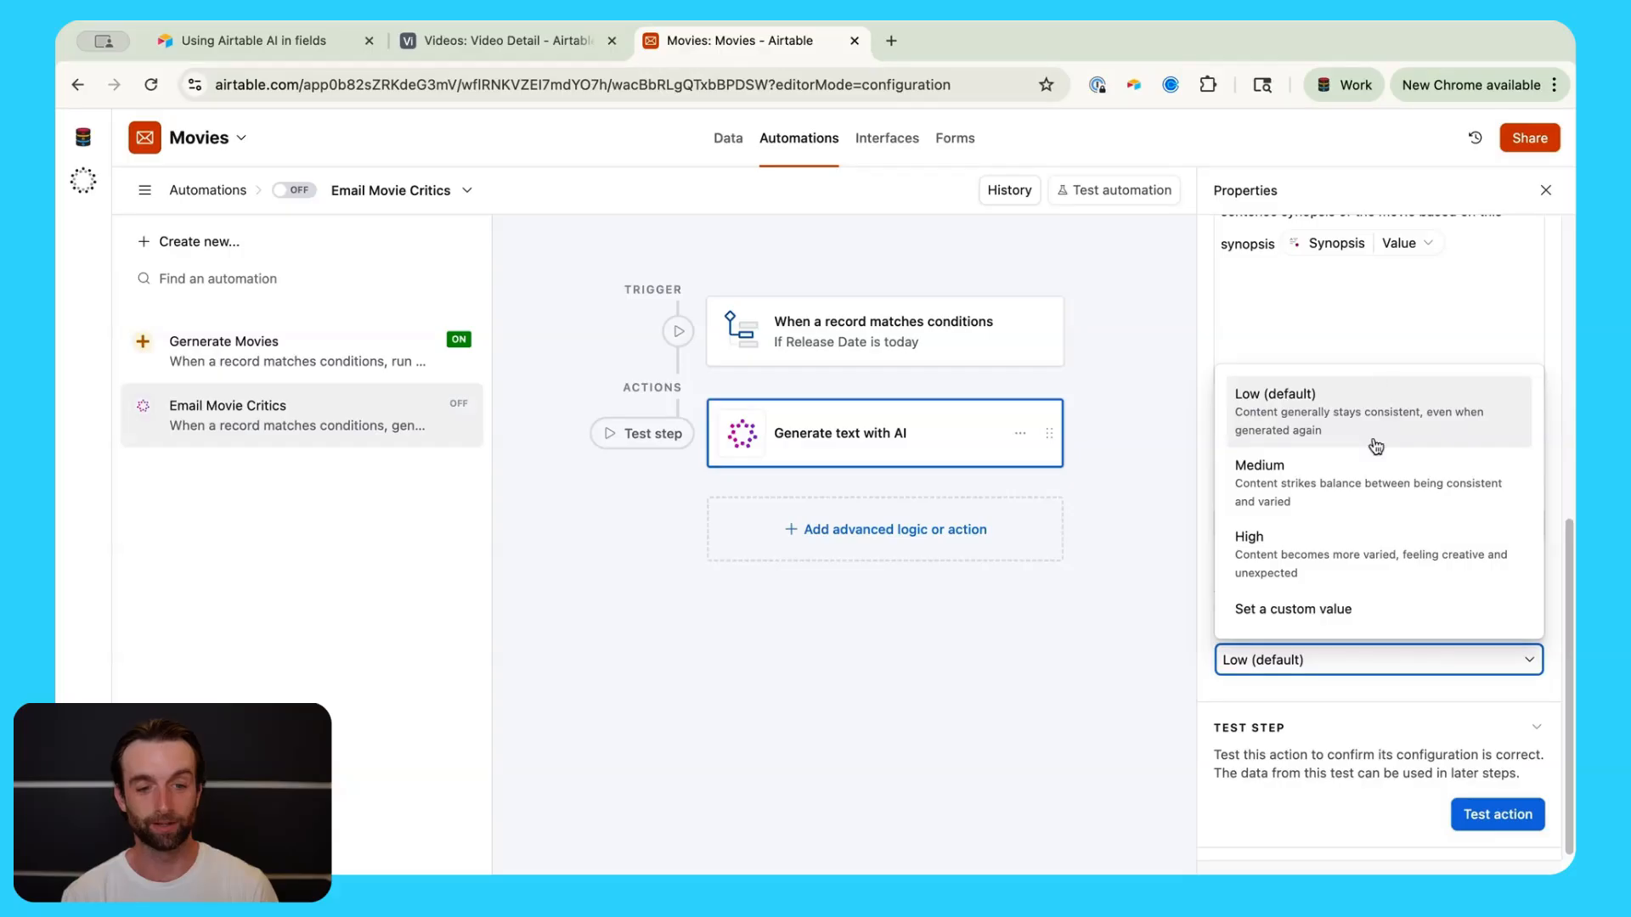
{"action": "left_click", "coordinate": [1403, 421]}
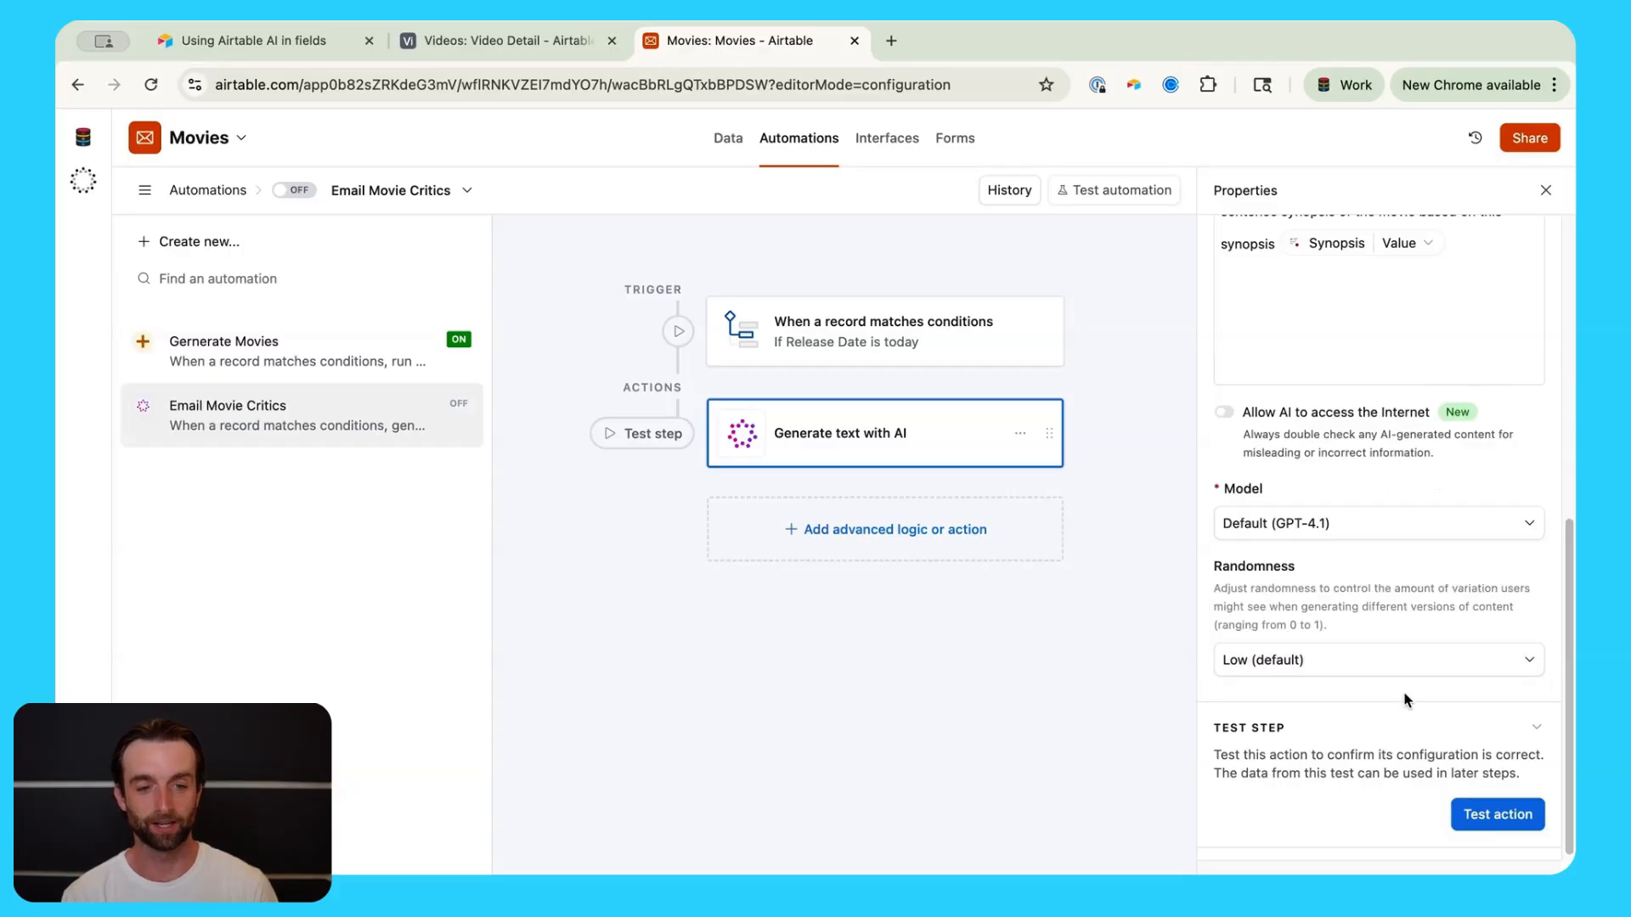
{"action": "left_click", "coordinate": [1416, 664]}
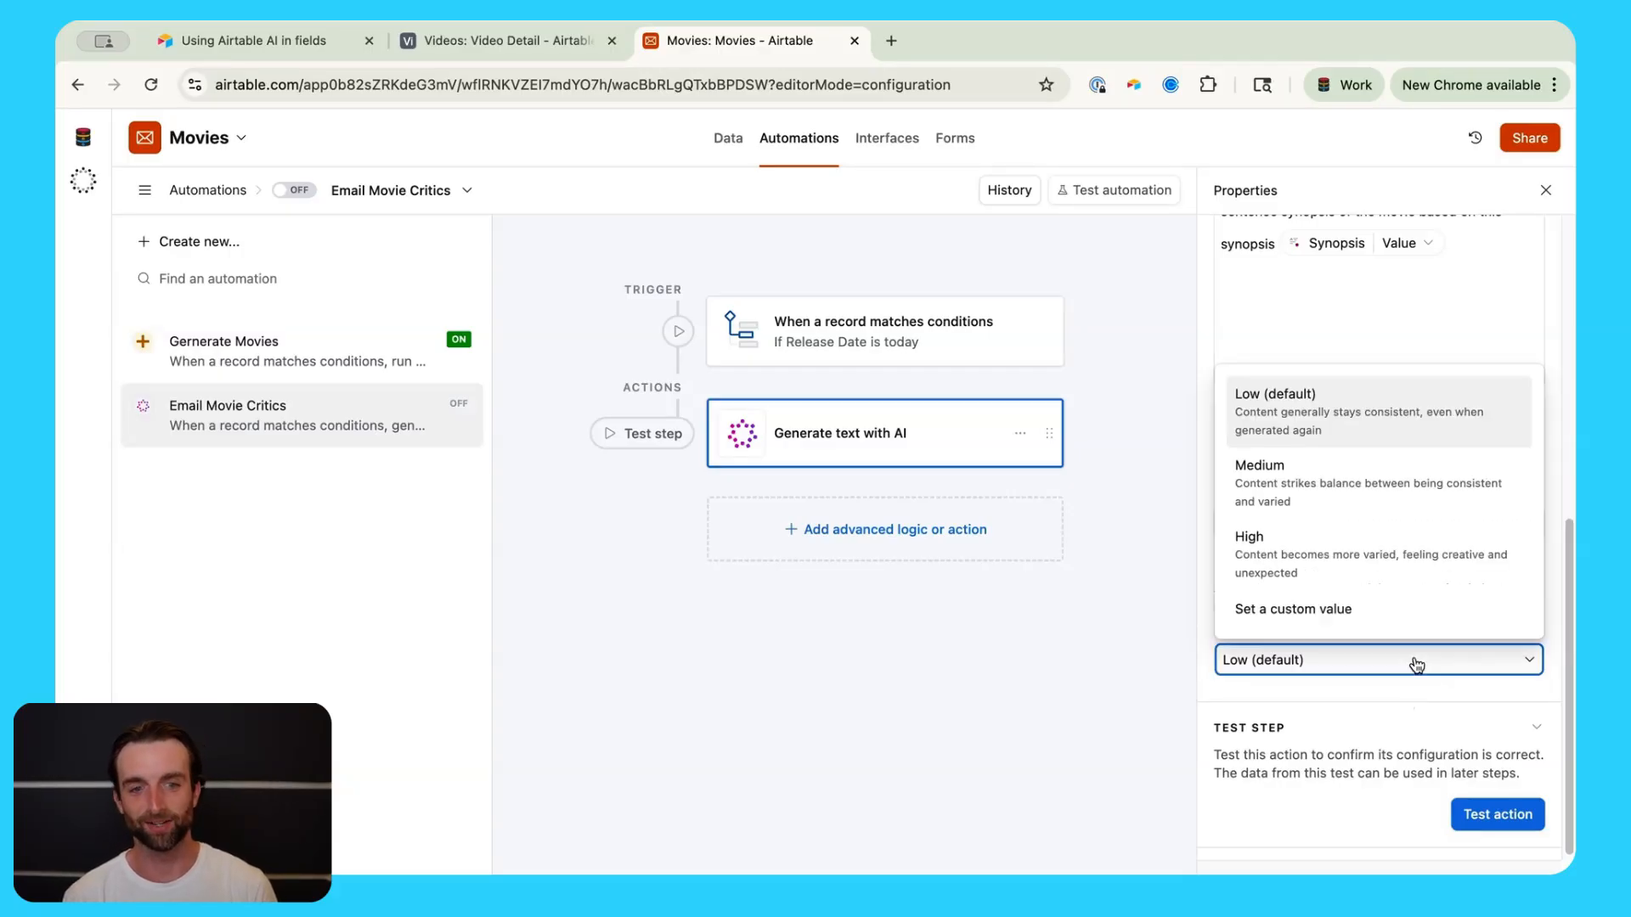
{"action": "left_click", "coordinate": [1393, 697]}
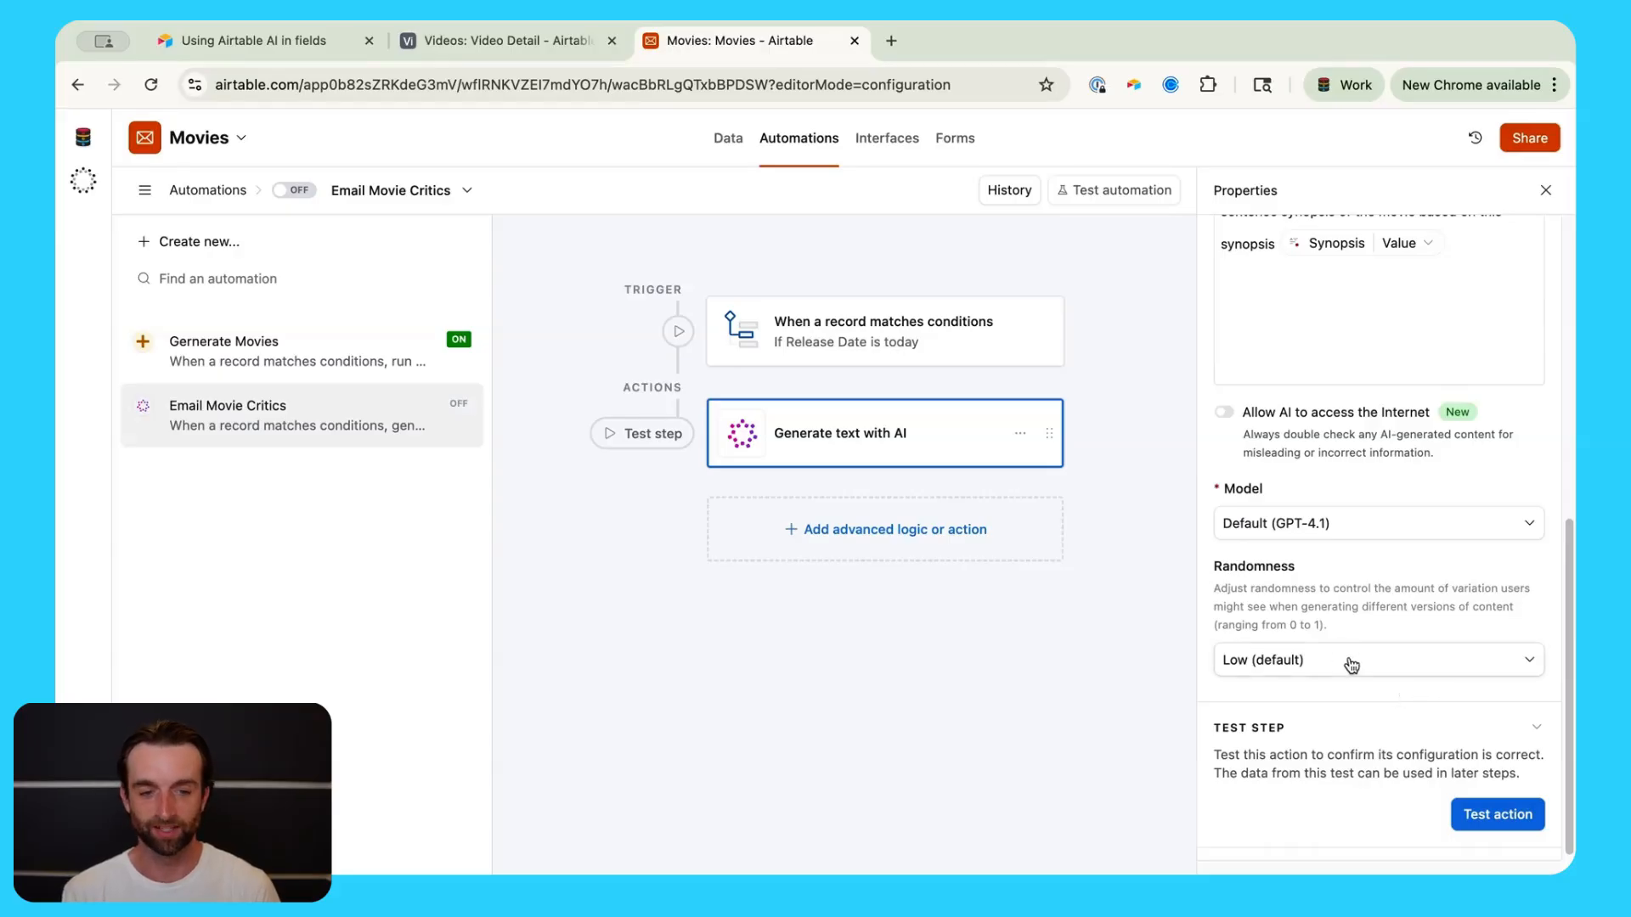
{"action": "scroll", "coordinate": [1397, 696], "scroll_direction": "up", "scroll_amount": 1}
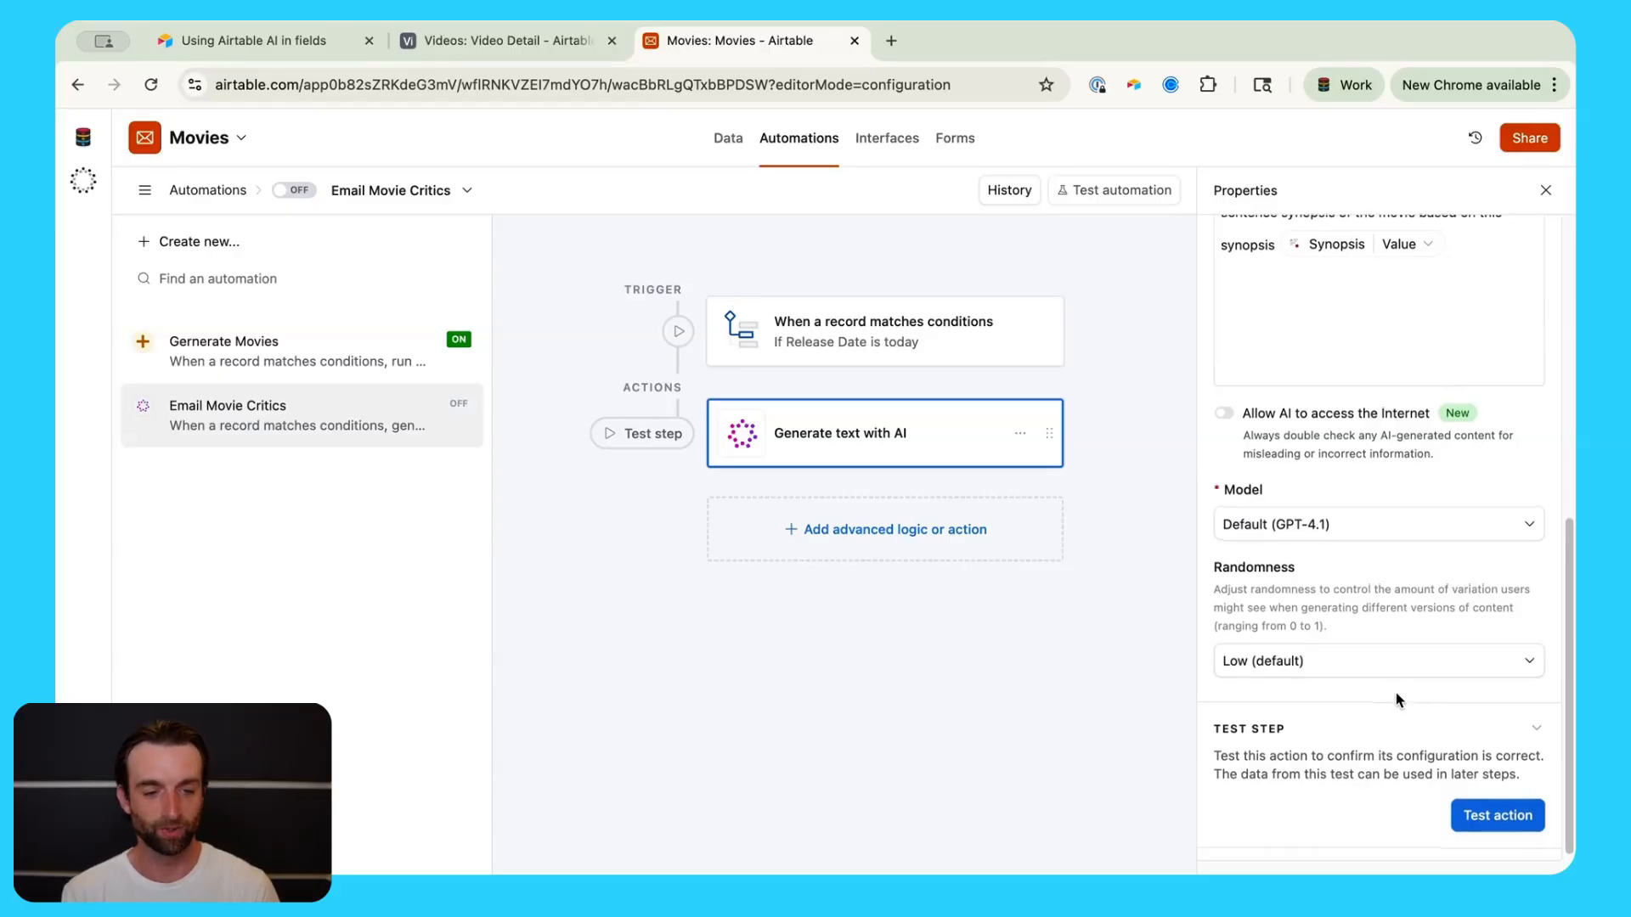
Step: Run the test on both steps and dismiss the empty matching-records search
{"action": "left_click", "coordinate": [1499, 819]}
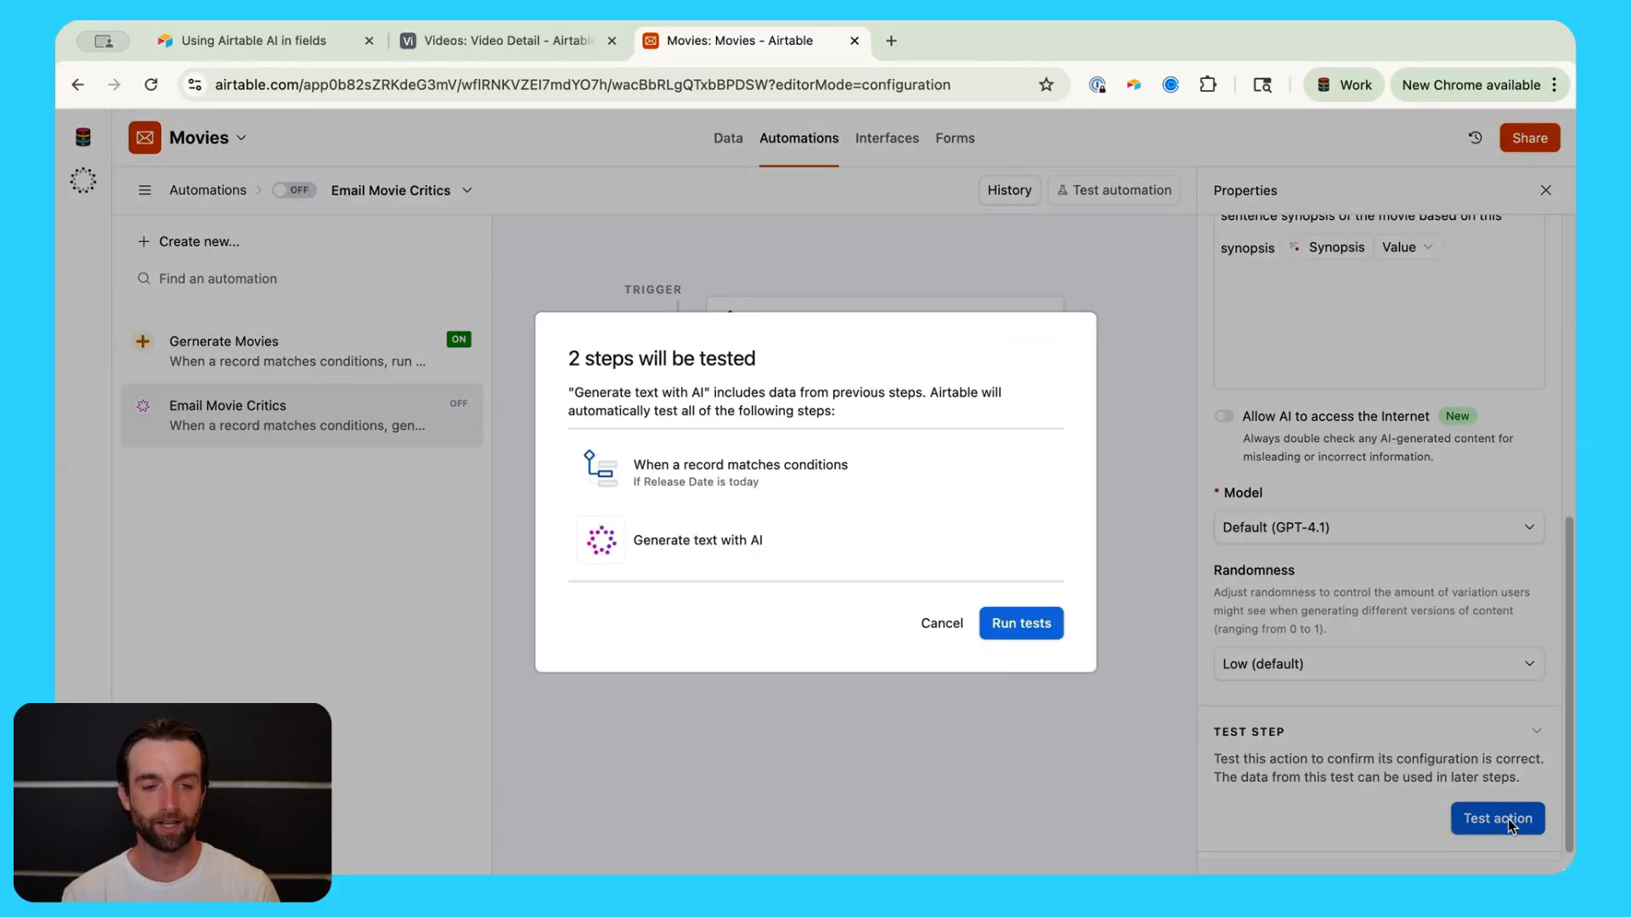
{"action": "left_click", "coordinate": [1011, 624]}
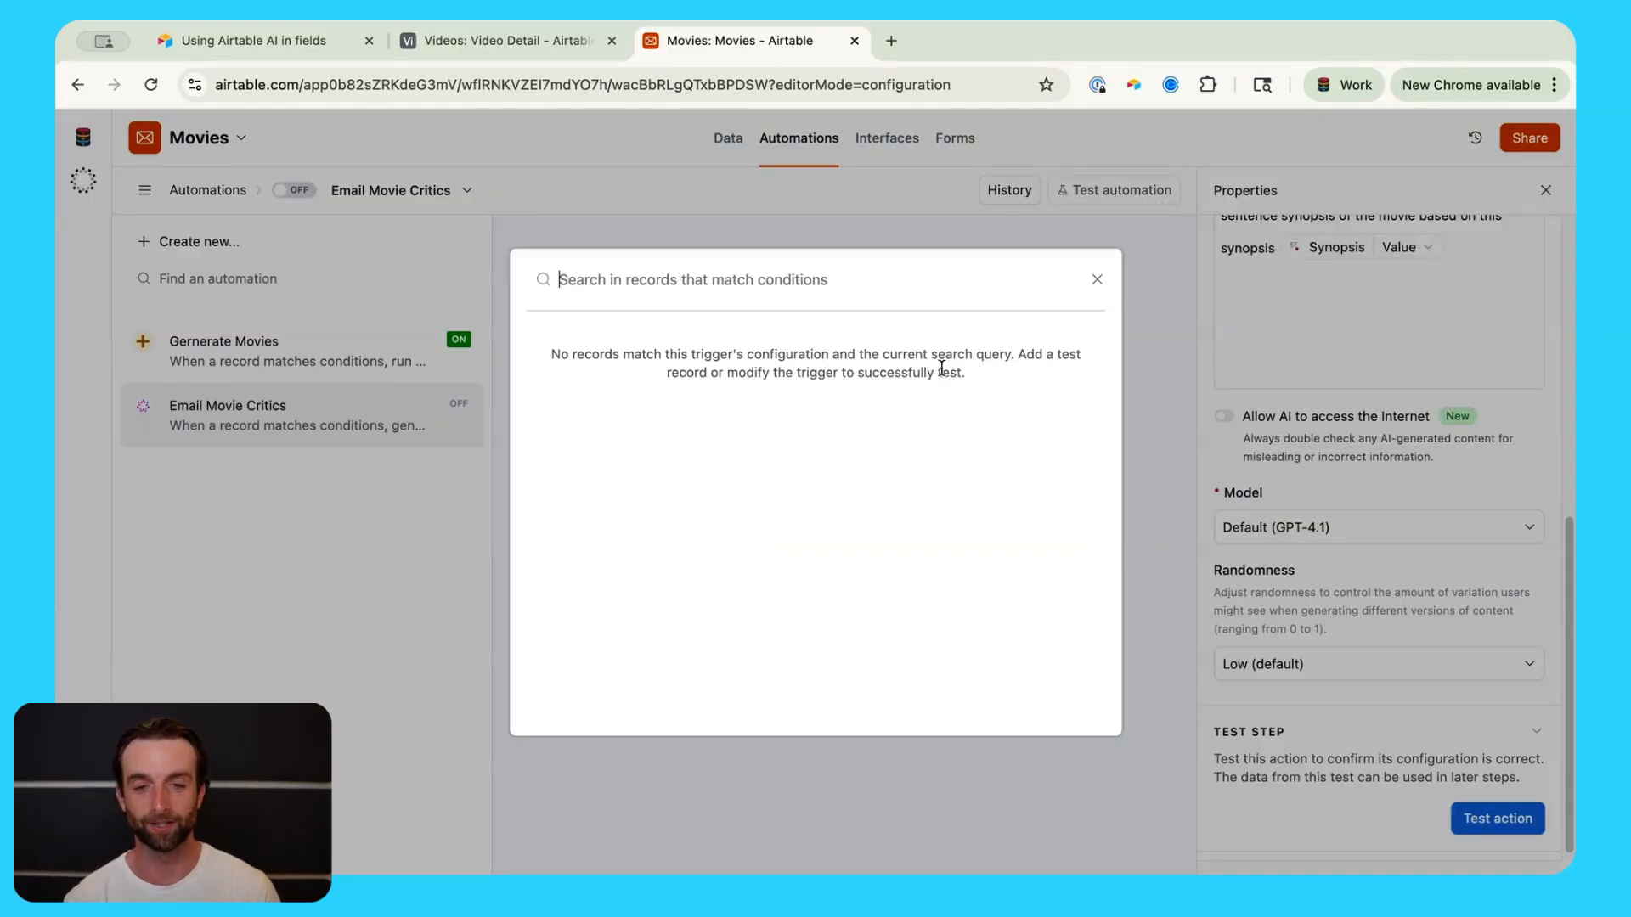
{"action": "left_click", "coordinate": [1097, 280]}
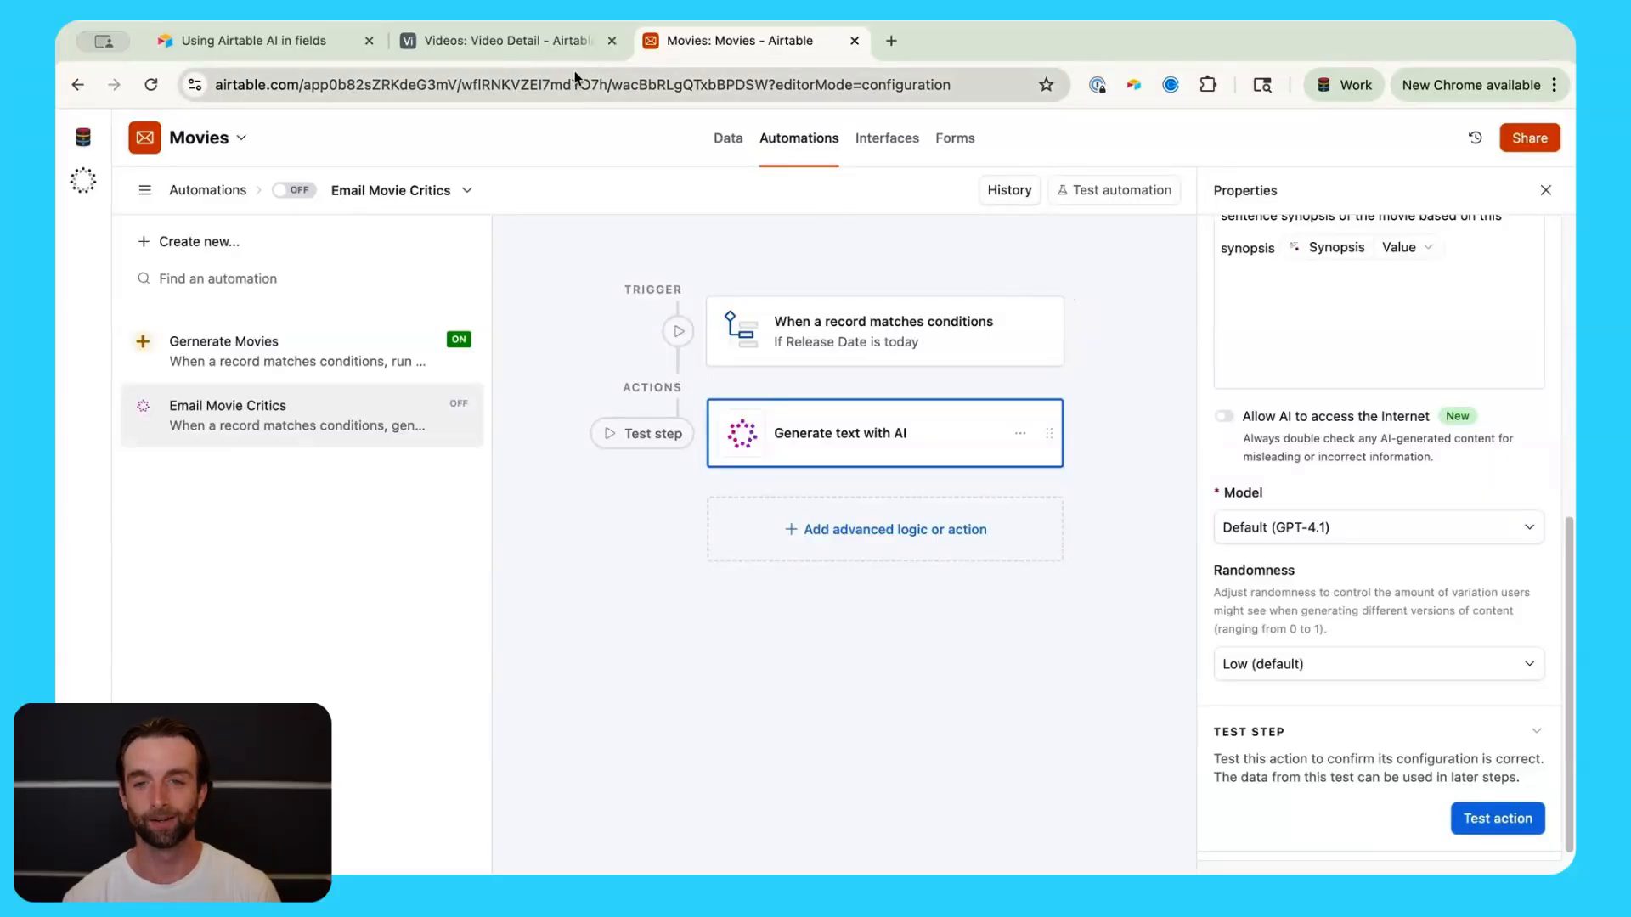
Step: In a new data tab, set Shock Wave 2's Release Date to 7/21/2025, then return to the automation
{"action": "left_click", "coordinate": [538, 48]}
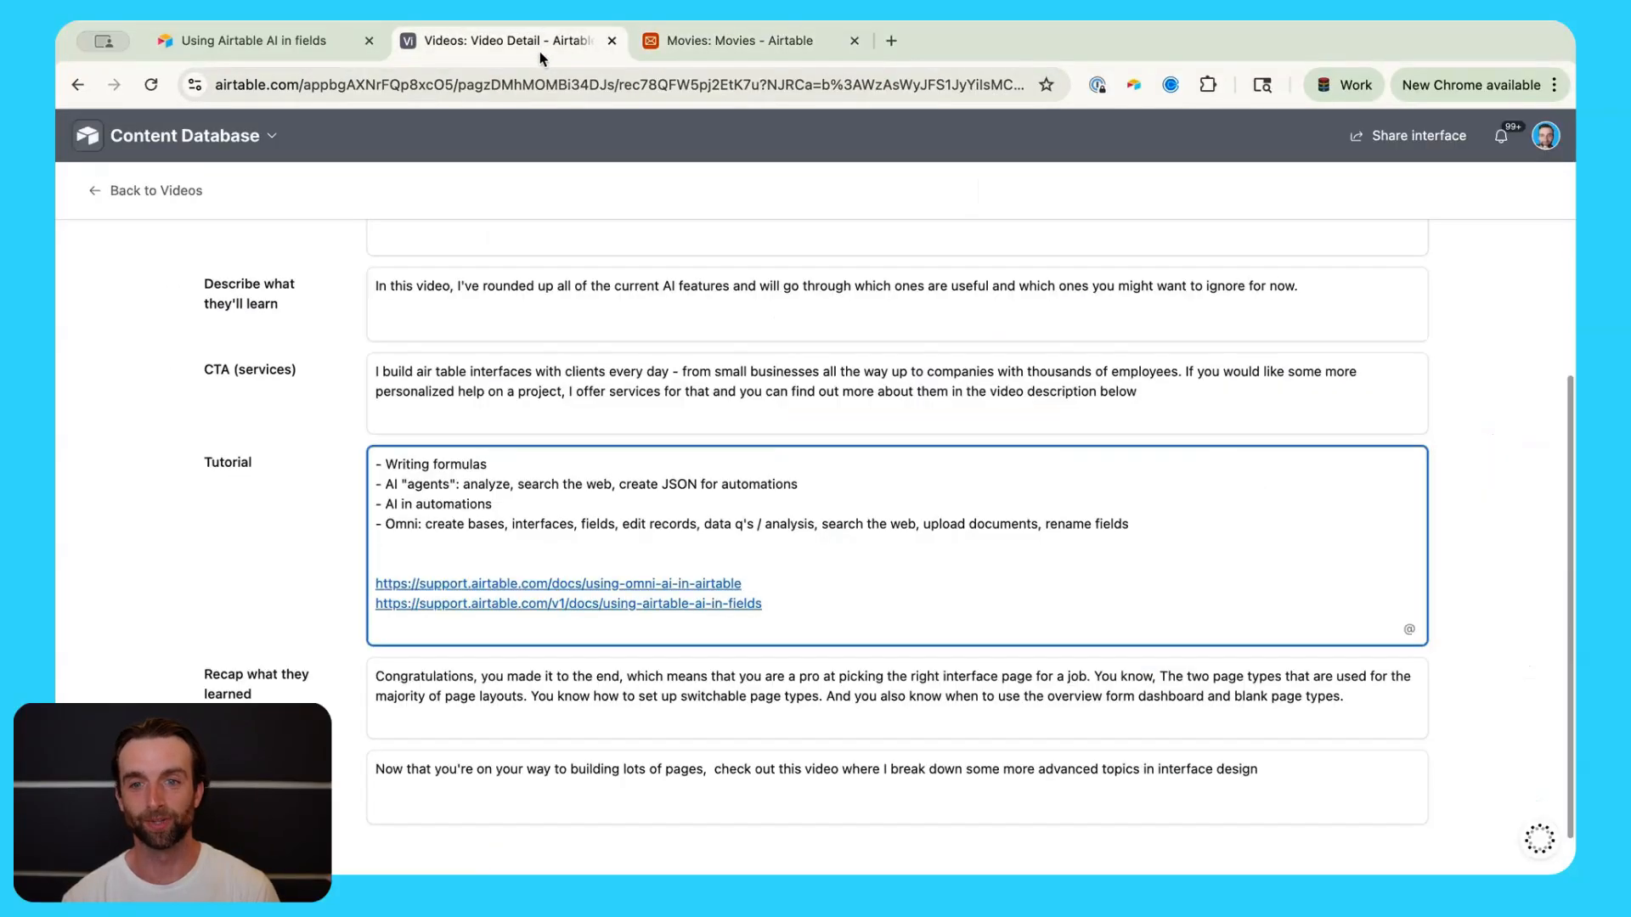
{"action": "left_click", "coordinate": [745, 44]}
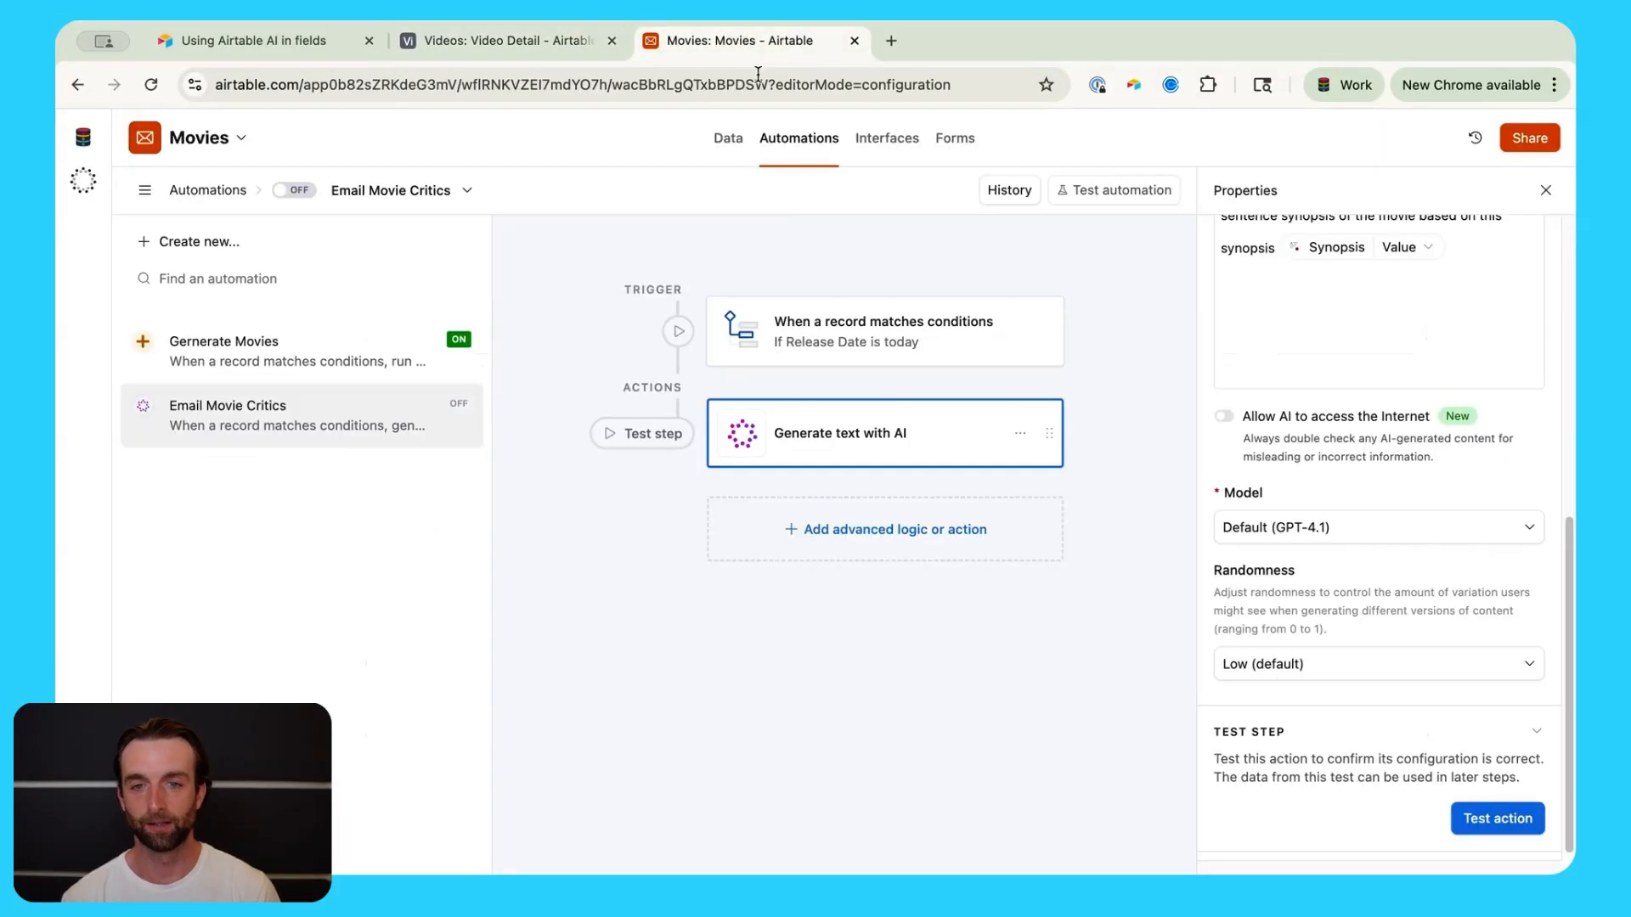
{"action": "left_click", "coordinate": [728, 144], "text": "super"}
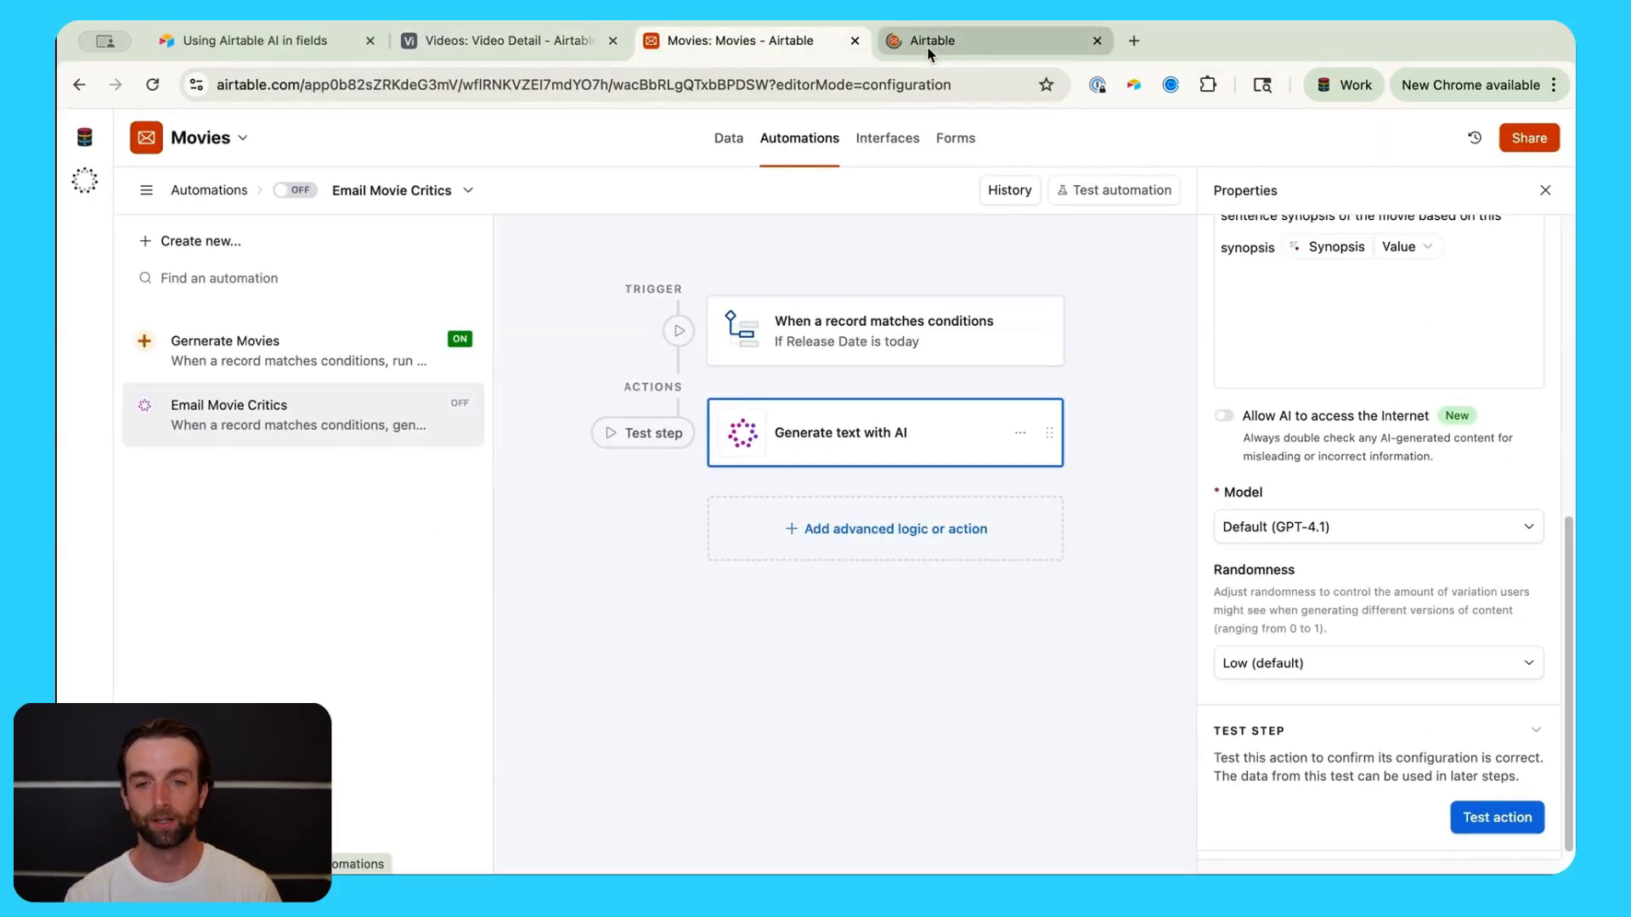
{"action": "left_click", "coordinate": [991, 46]}
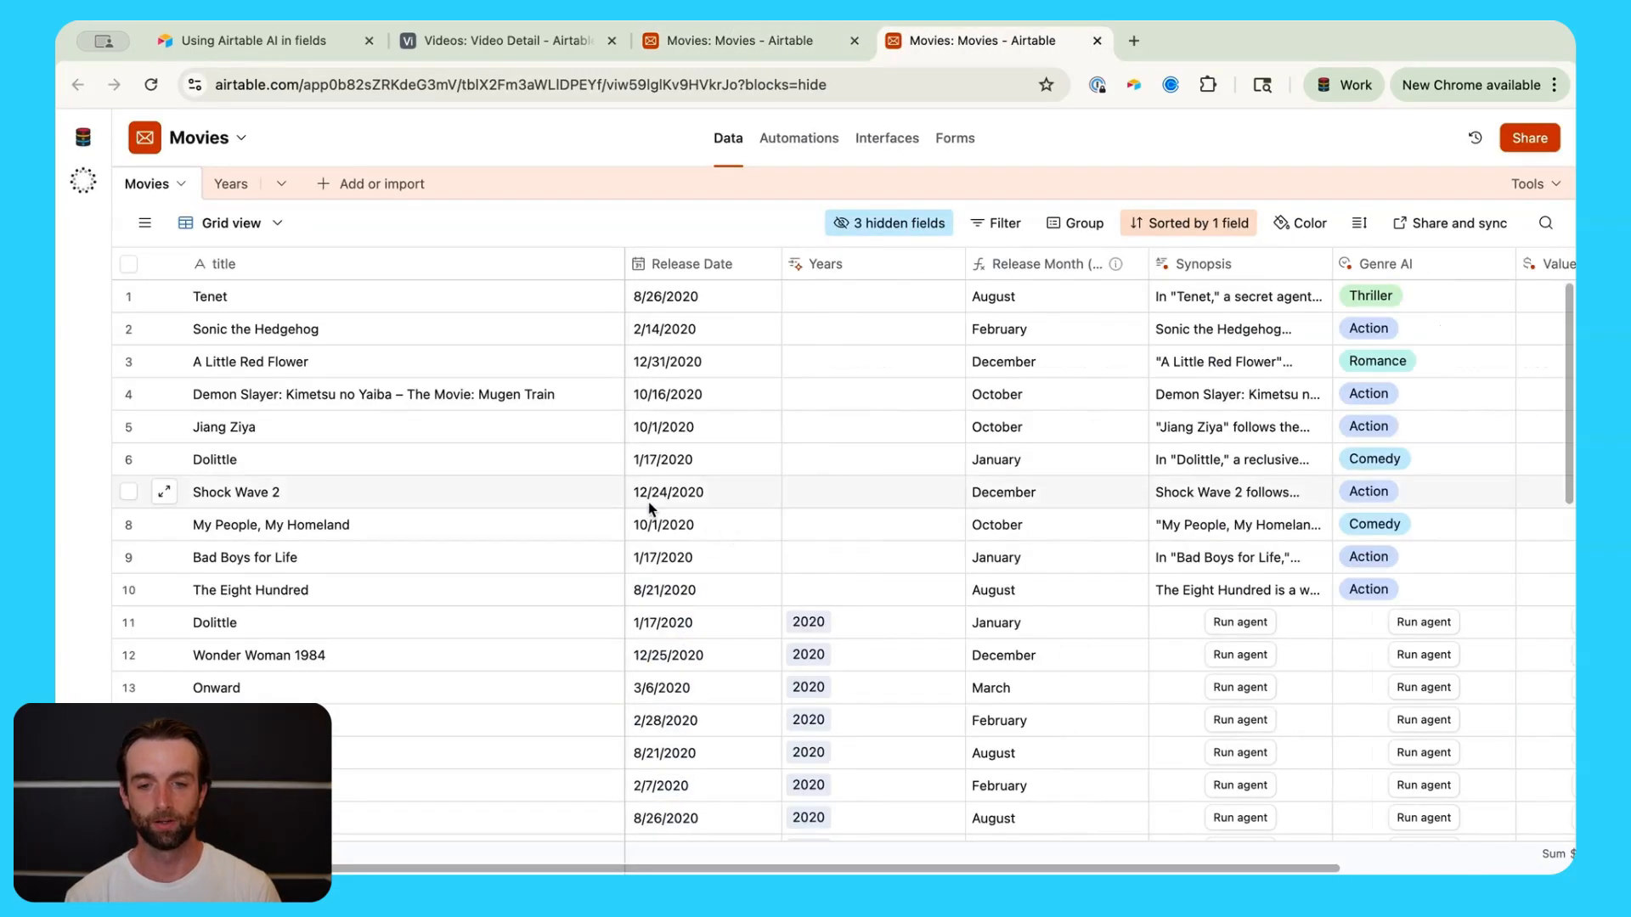
{"action": "left_click", "coordinate": [659, 493]}
{"action": "left_click", "coordinate": [660, 491]}
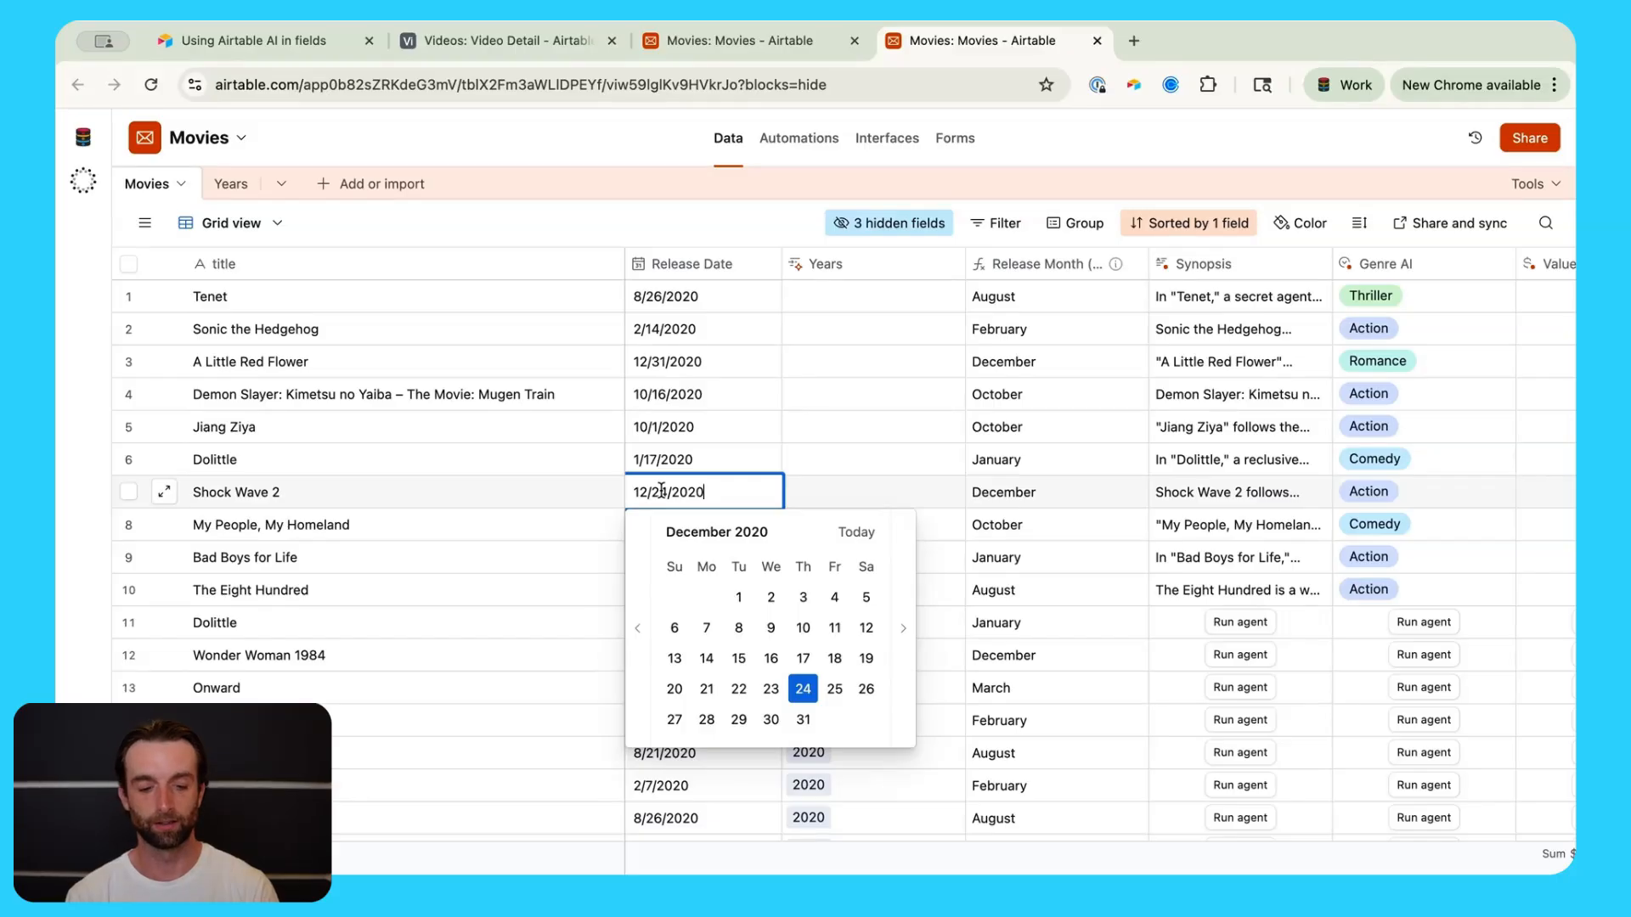
{"action": "key", "text": "super+a"}
{"action": "type", "text": "7/21/2025"}
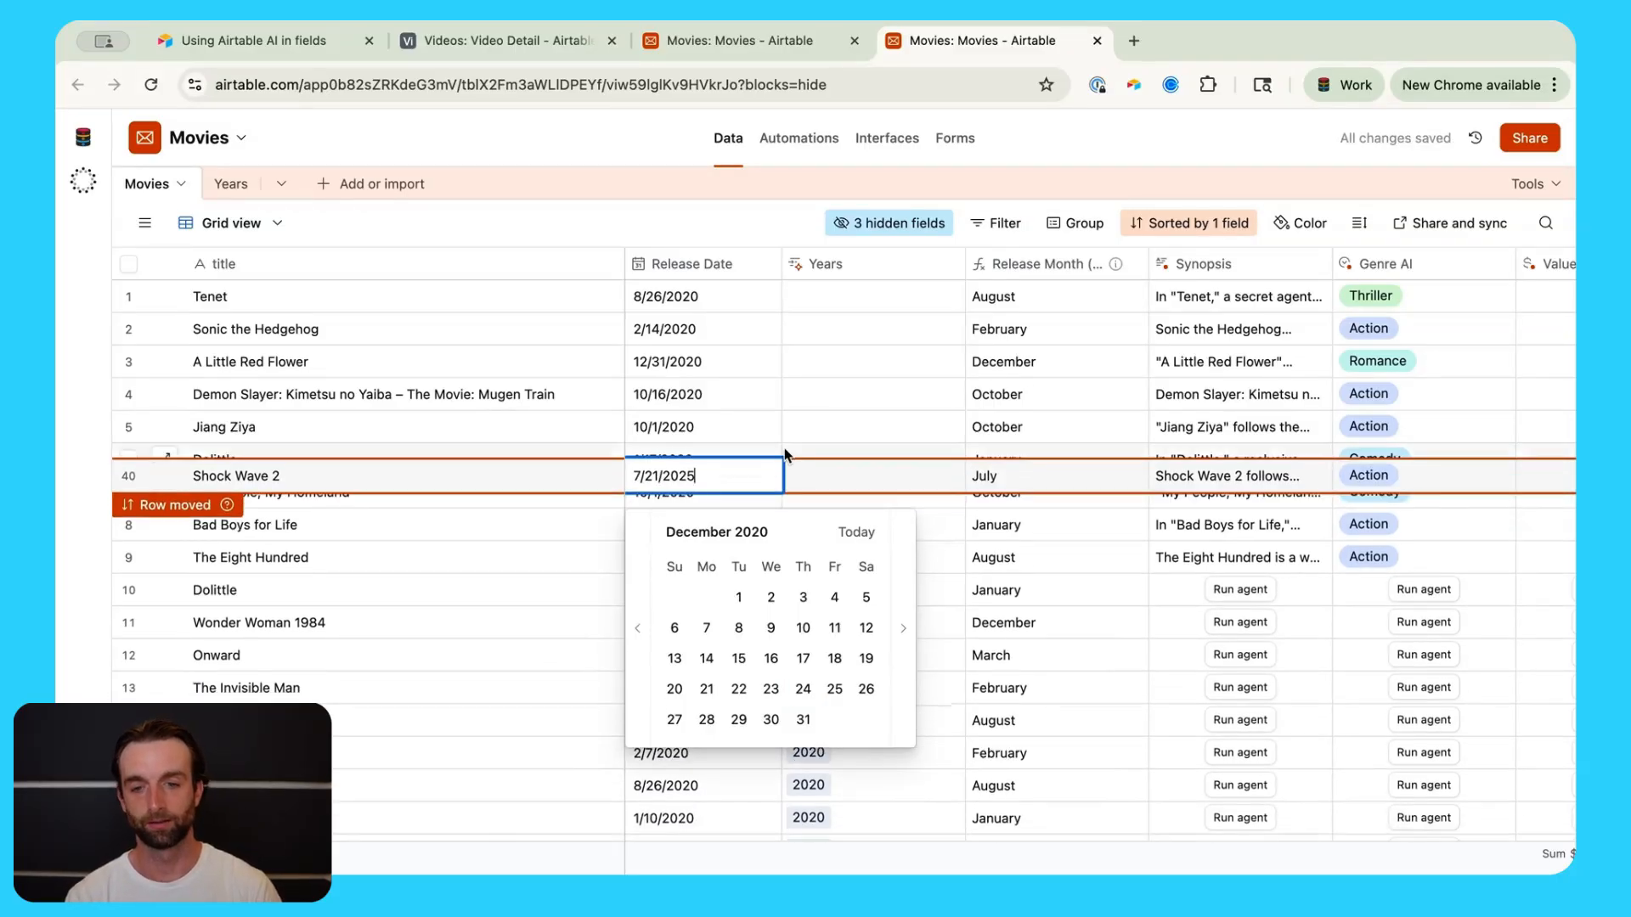
{"action": "left_click", "coordinate": [751, 42]}
{"action": "left_click", "coordinate": [1487, 821]}
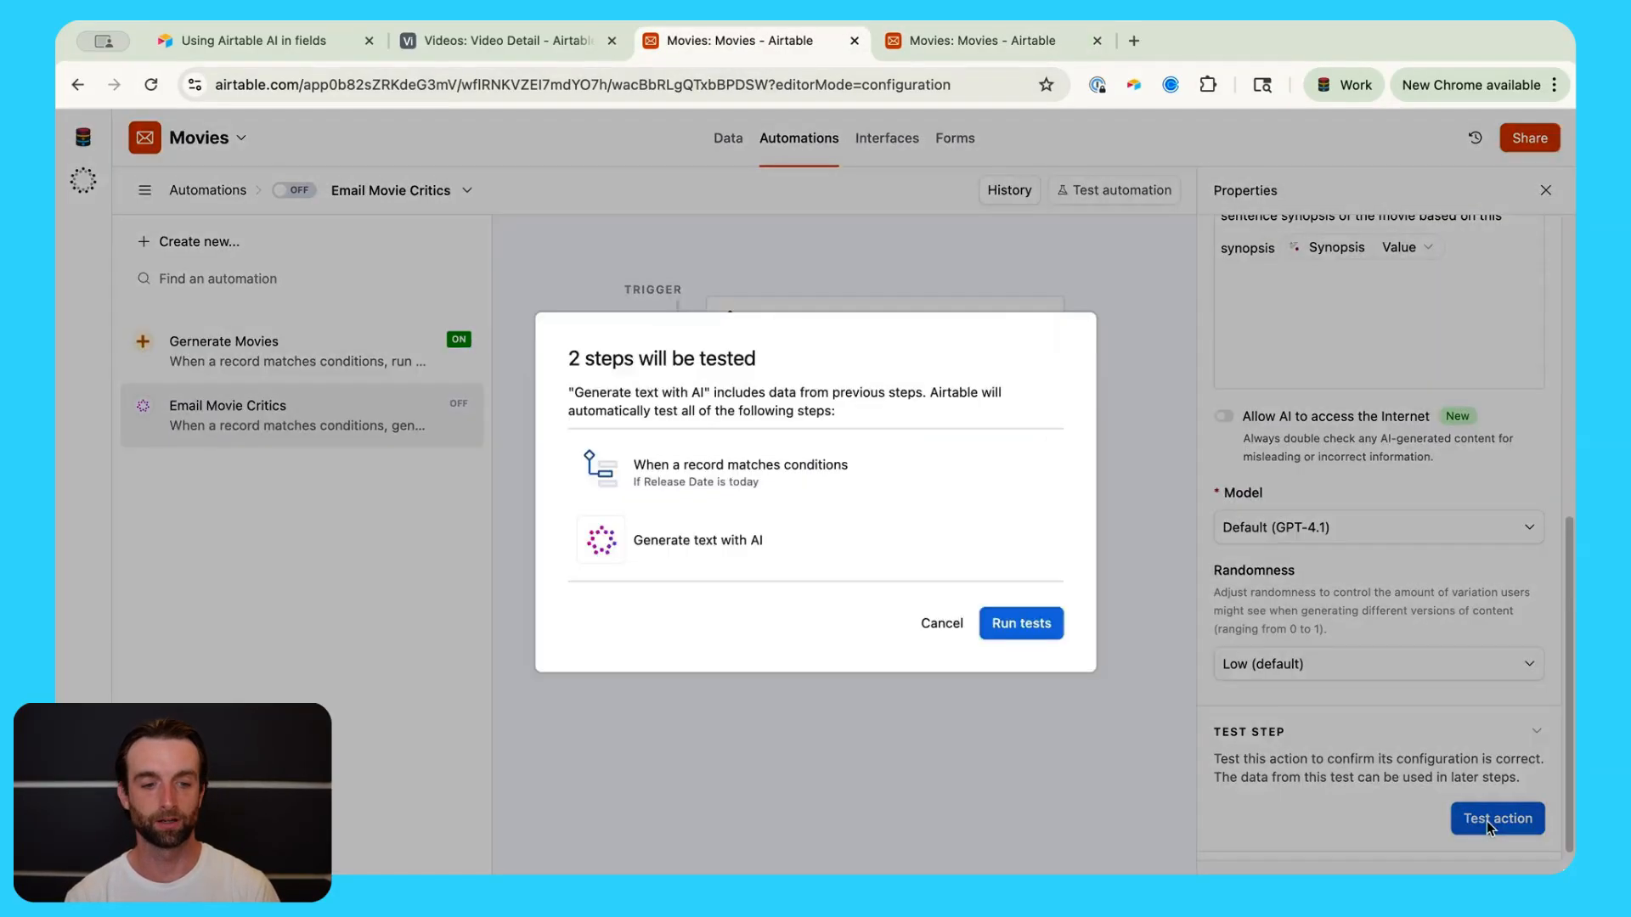
{"action": "left_click", "coordinate": [1023, 633]}
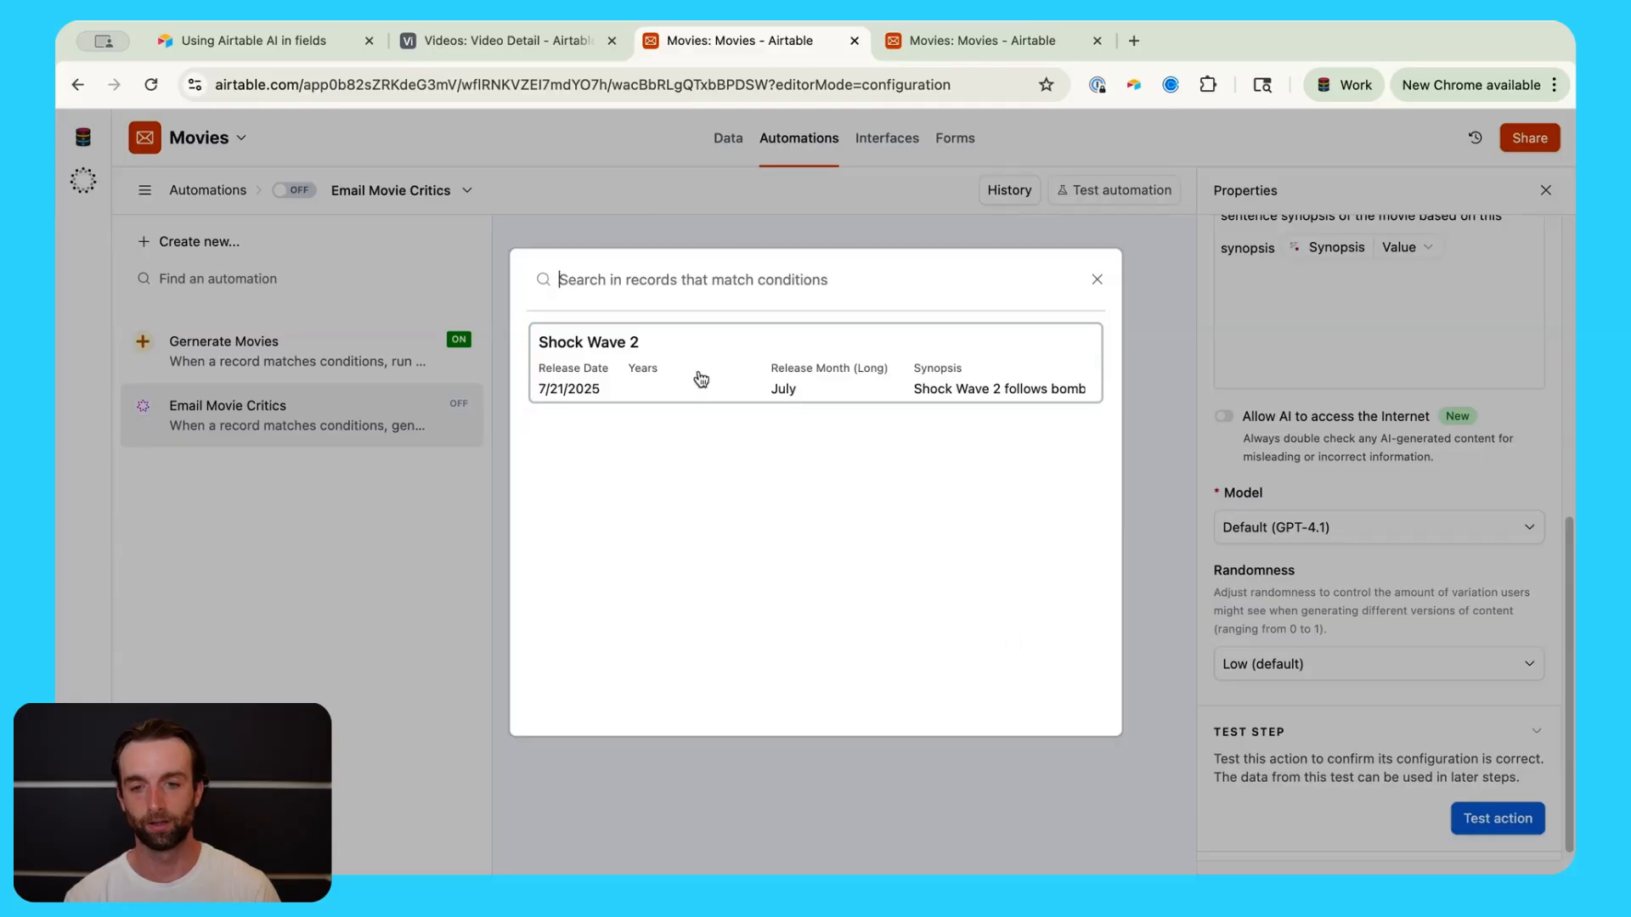
{"action": "left_click", "coordinate": [699, 375]}
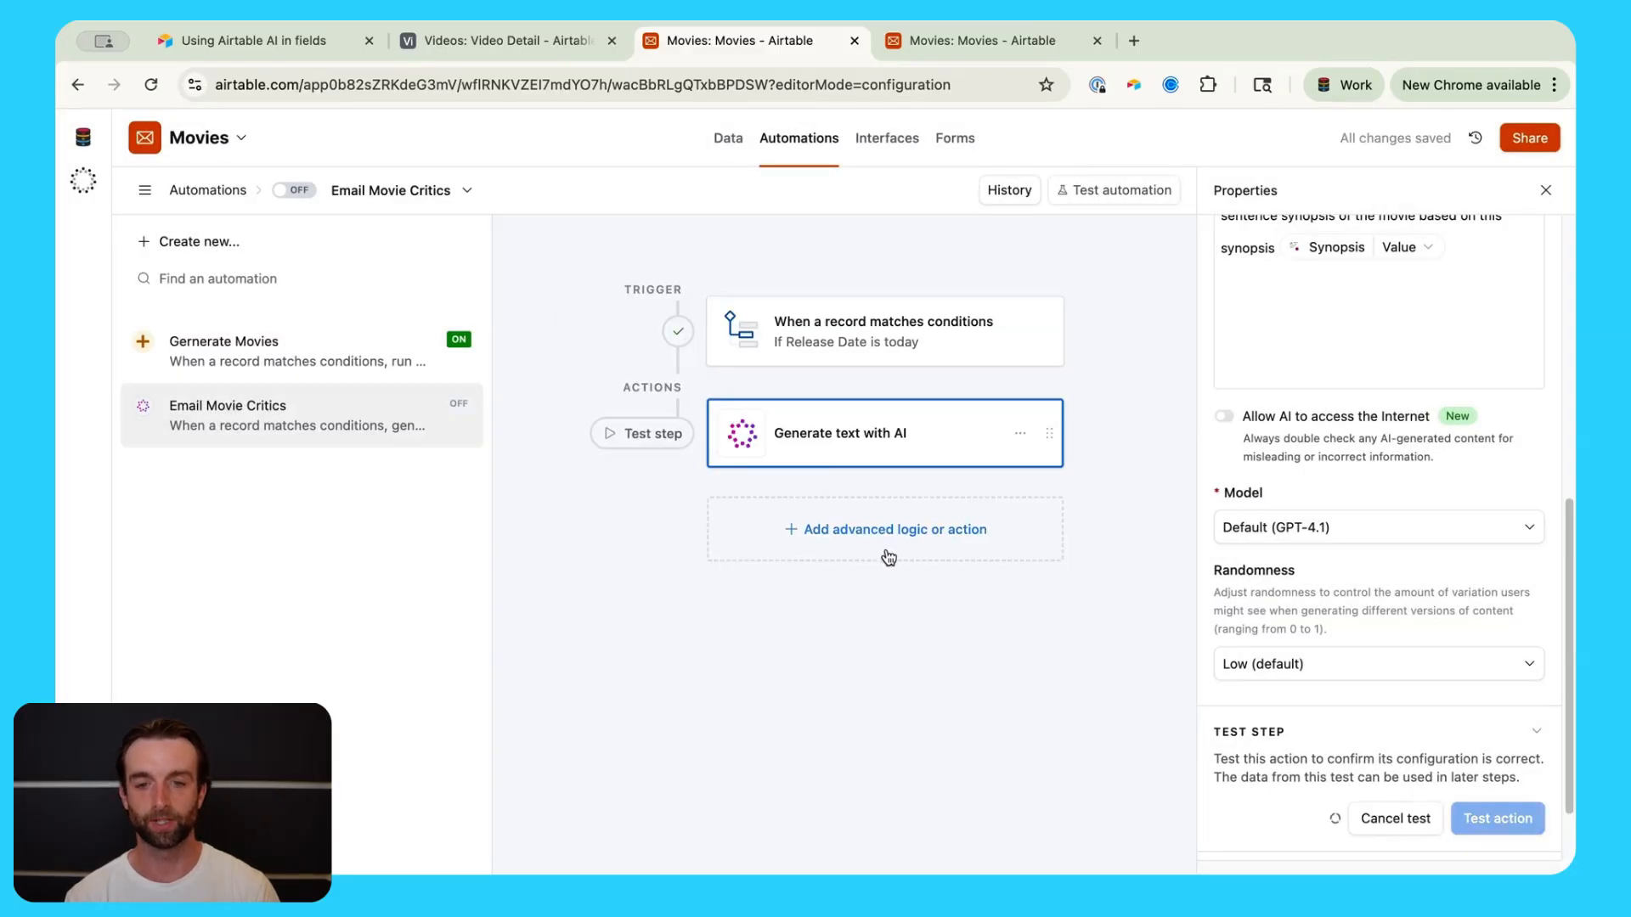
{"action": "scroll", "coordinate": [1383, 772], "scroll_direction": "down", "scroll_amount": 5}
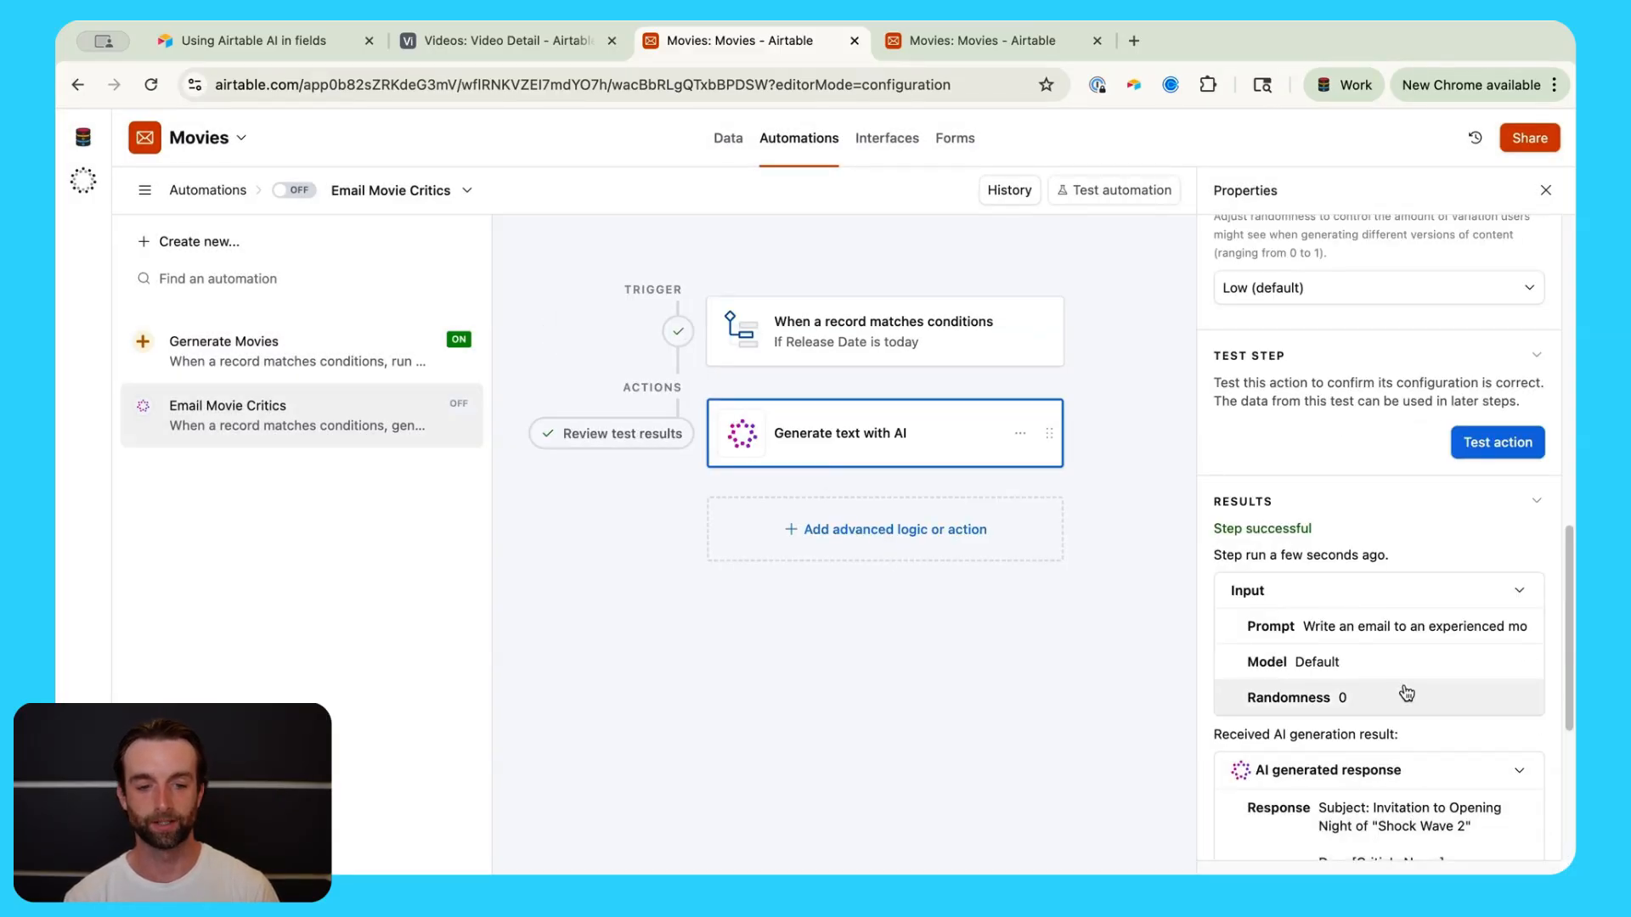
{"action": "scroll", "coordinate": [1406, 691], "scroll_direction": "down", "scroll_amount": 4}
{"action": "scroll", "coordinate": [1405, 691], "scroll_direction": "down", "scroll_amount": 2}
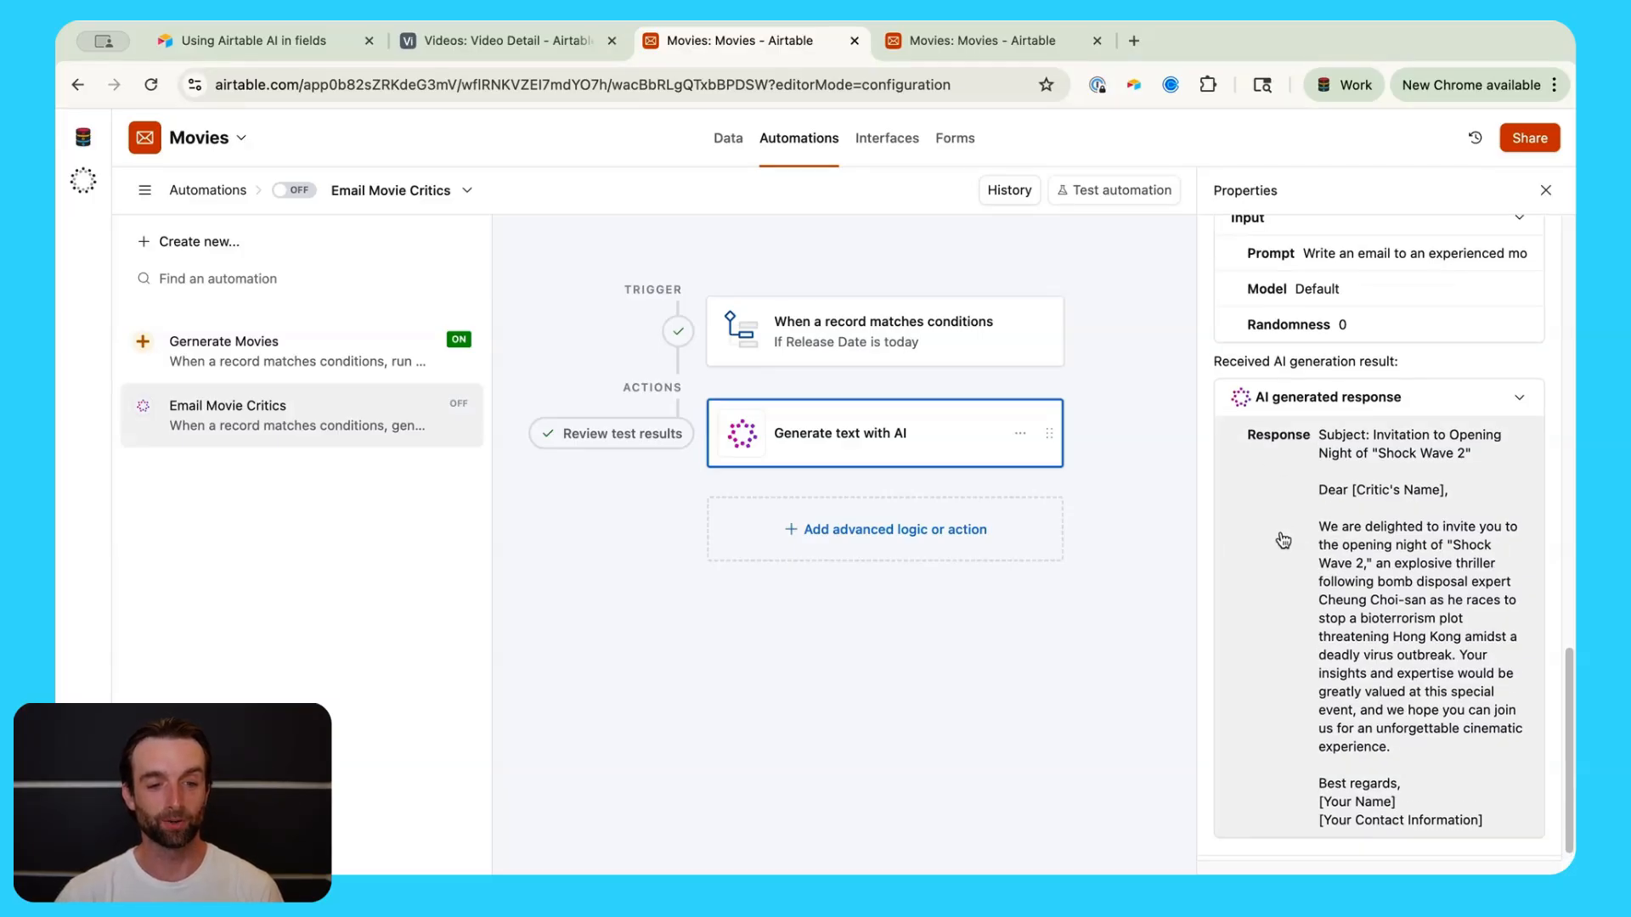
{"action": "scroll", "coordinate": [1447, 693], "scroll_direction": "down", "scroll_amount": 1}
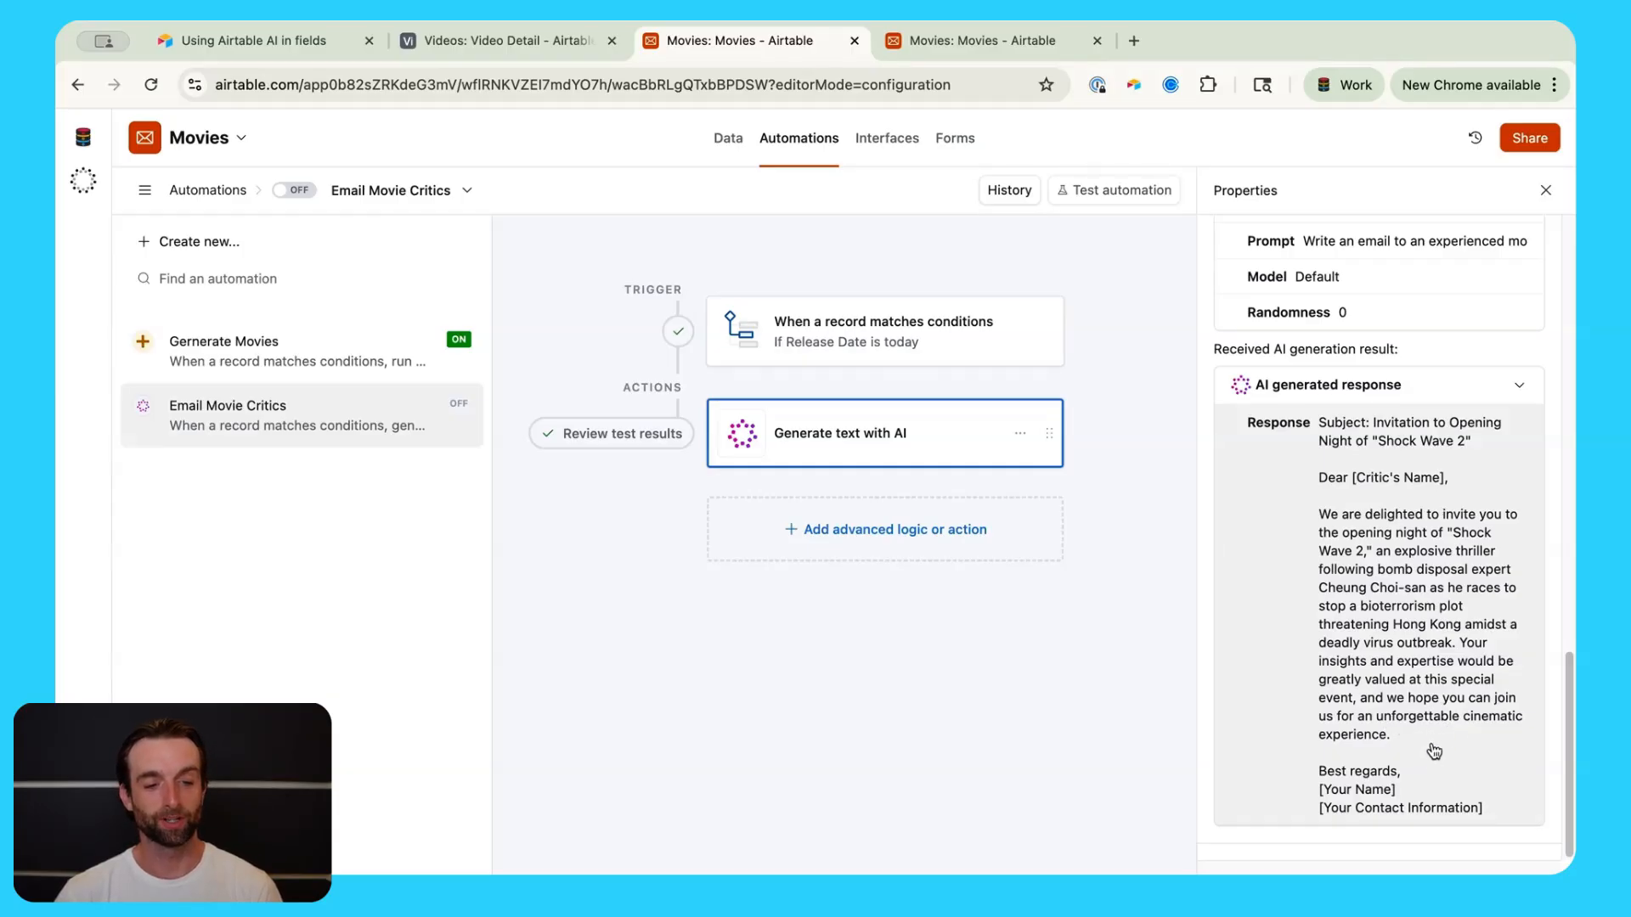
{"action": "scroll", "coordinate": [1436, 747], "scroll_direction": "up", "scroll_amount": 1}
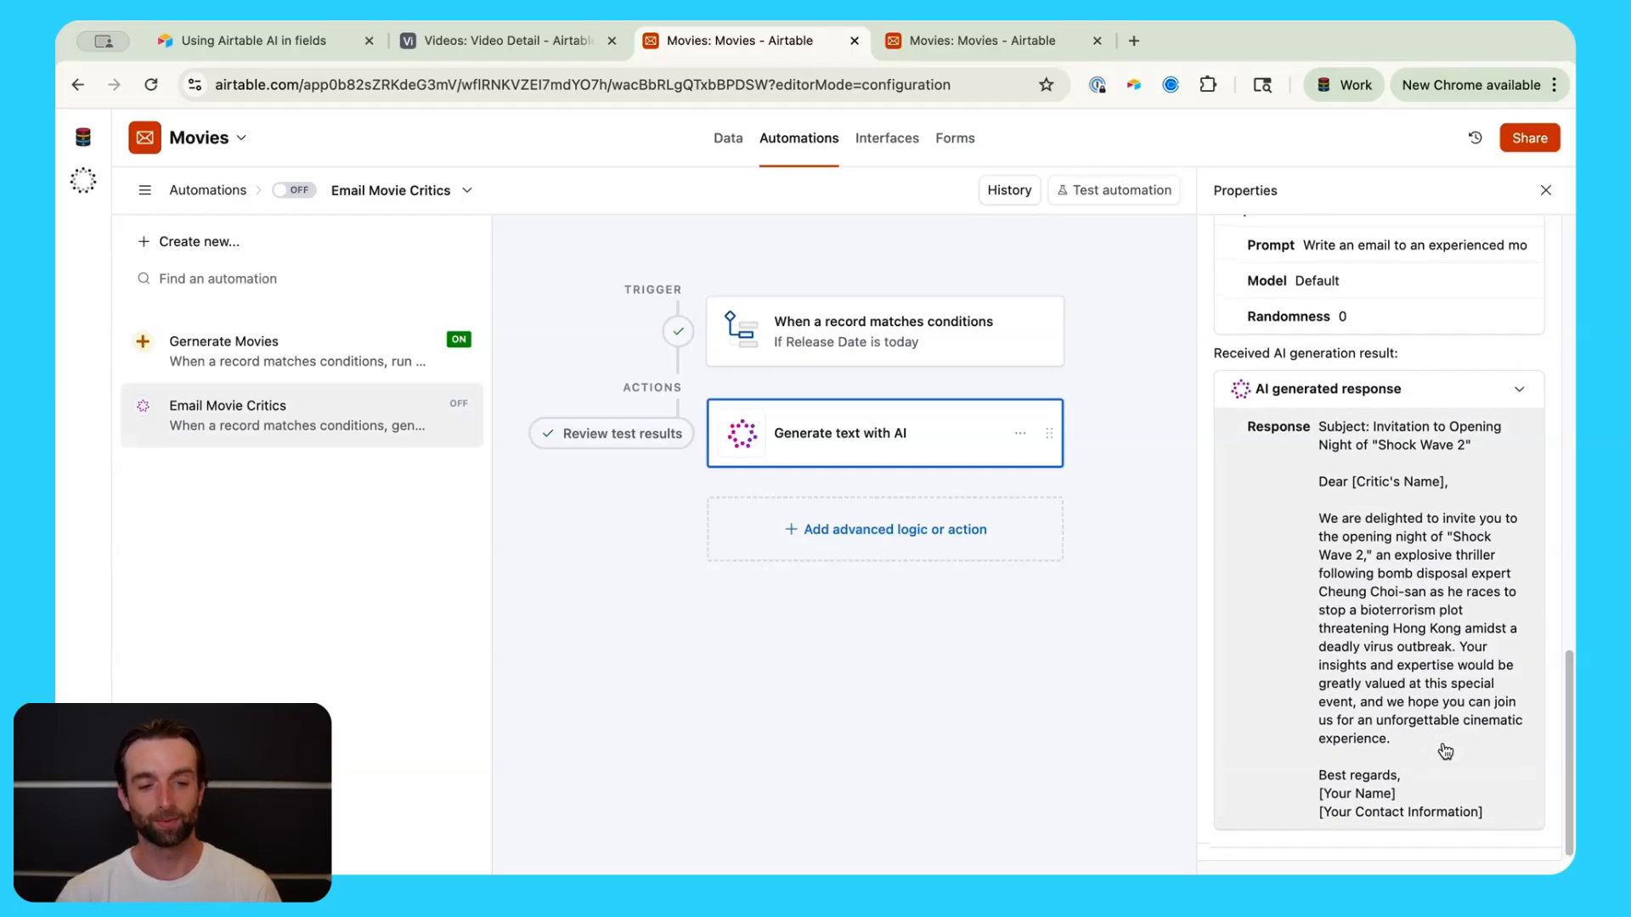
{"action": "scroll", "coordinate": [1359, 735], "scroll_direction": "down", "scroll_amount": 1}
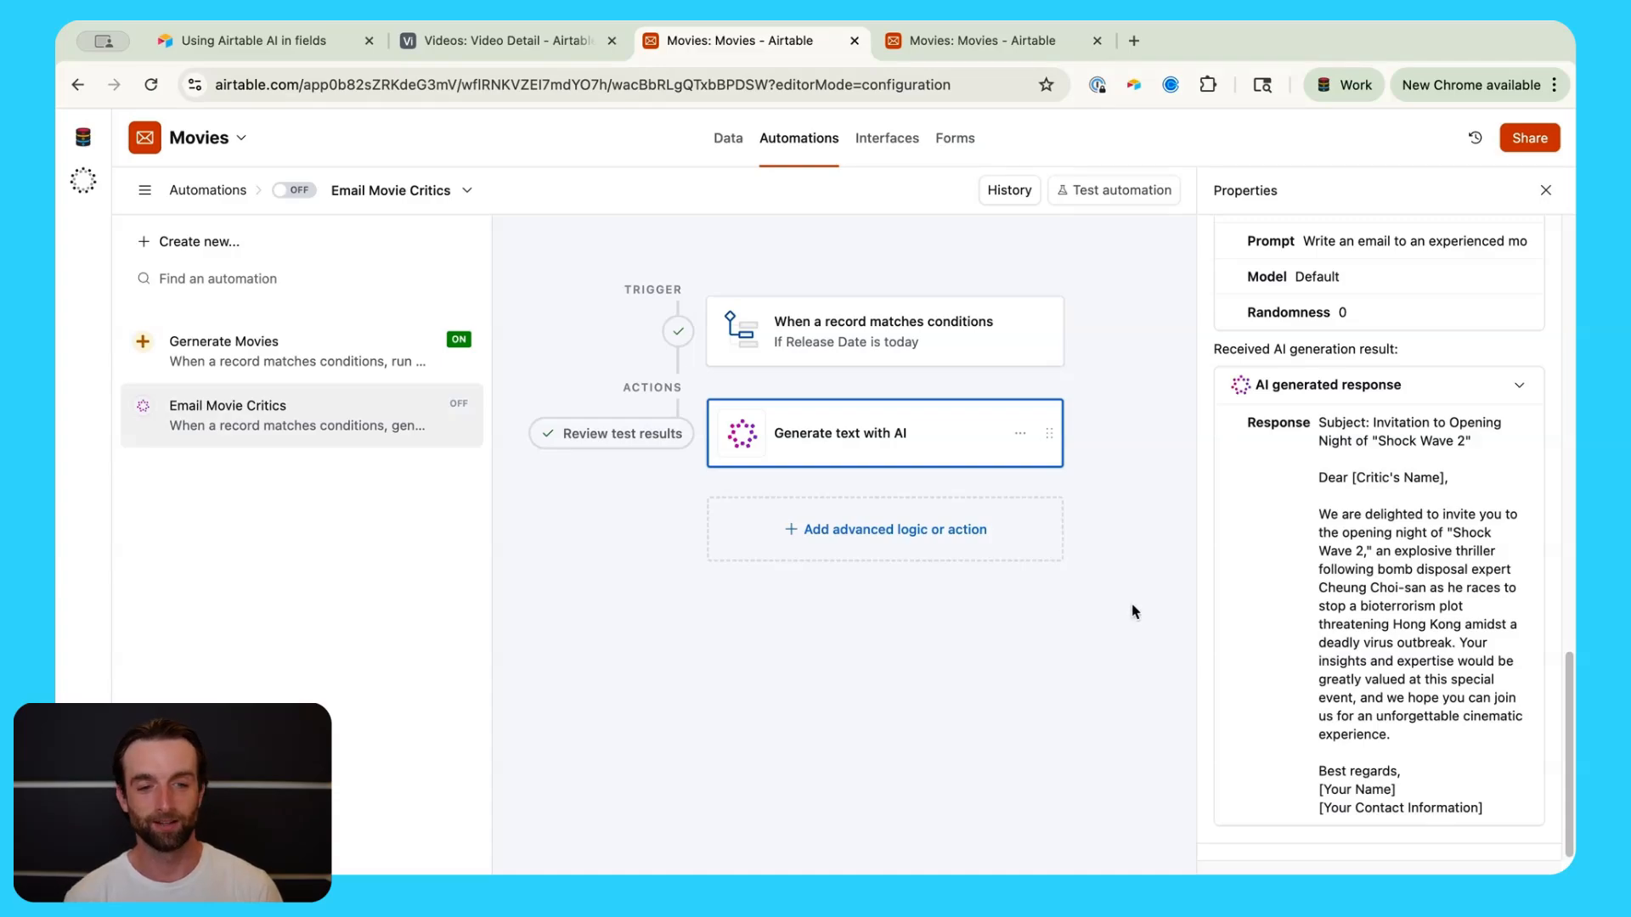
Step: Add a Send email action addressed to the critic's e-mail address
{"action": "left_click", "coordinate": [890, 535]}
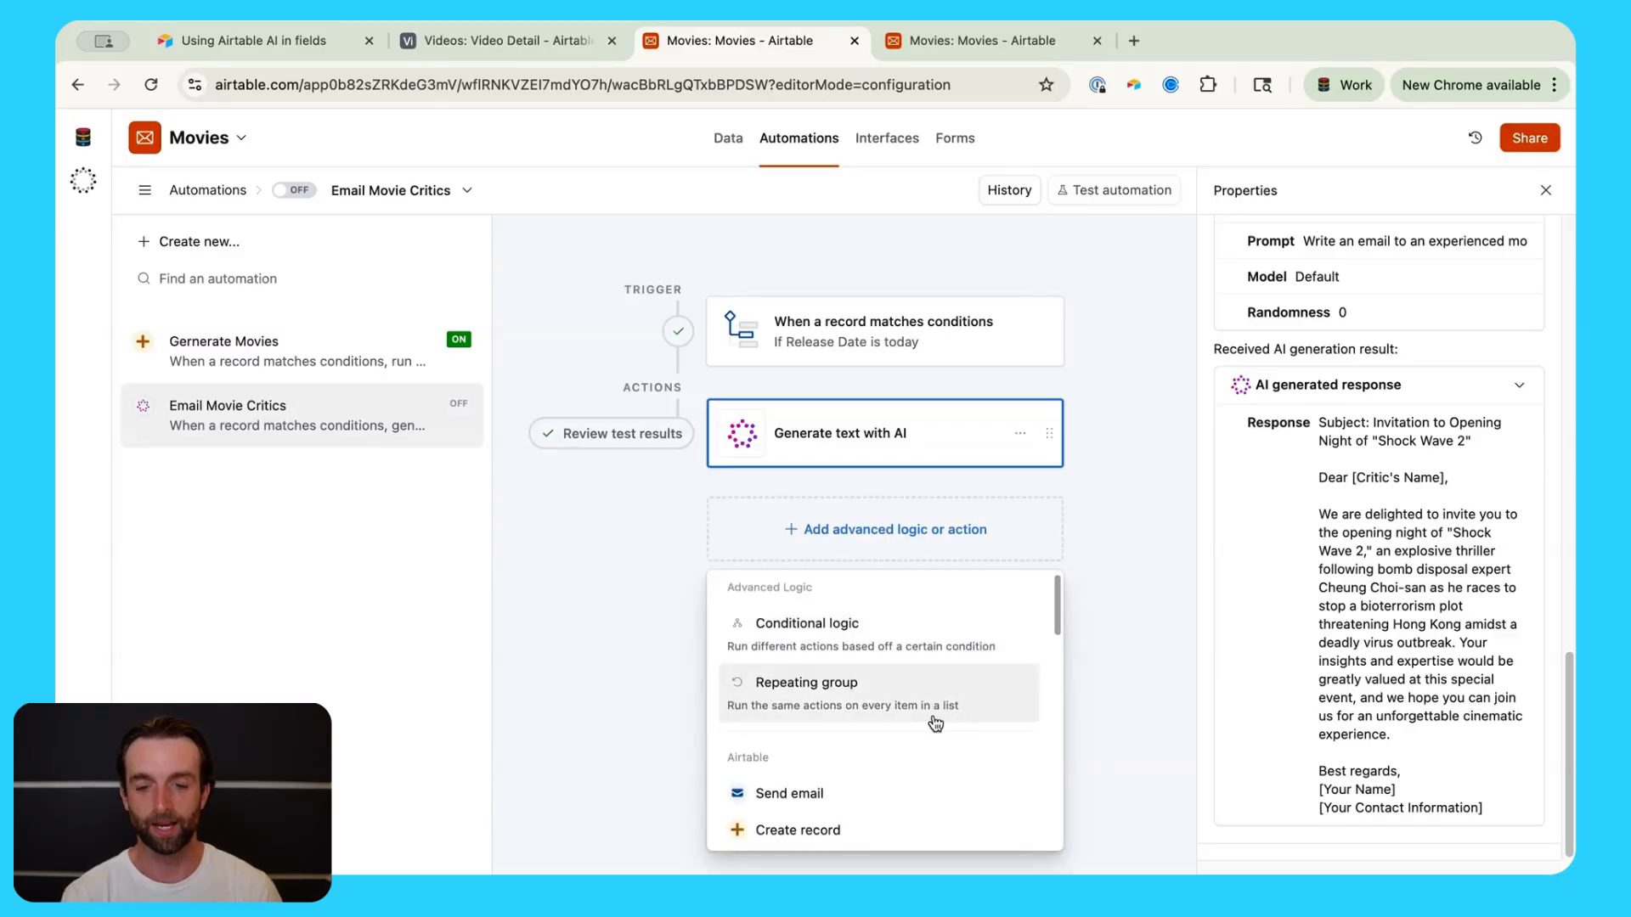
{"action": "scroll", "coordinate": [918, 731], "scroll_direction": "down", "scroll_amount": 1}
{"action": "left_click", "coordinate": [900, 776]}
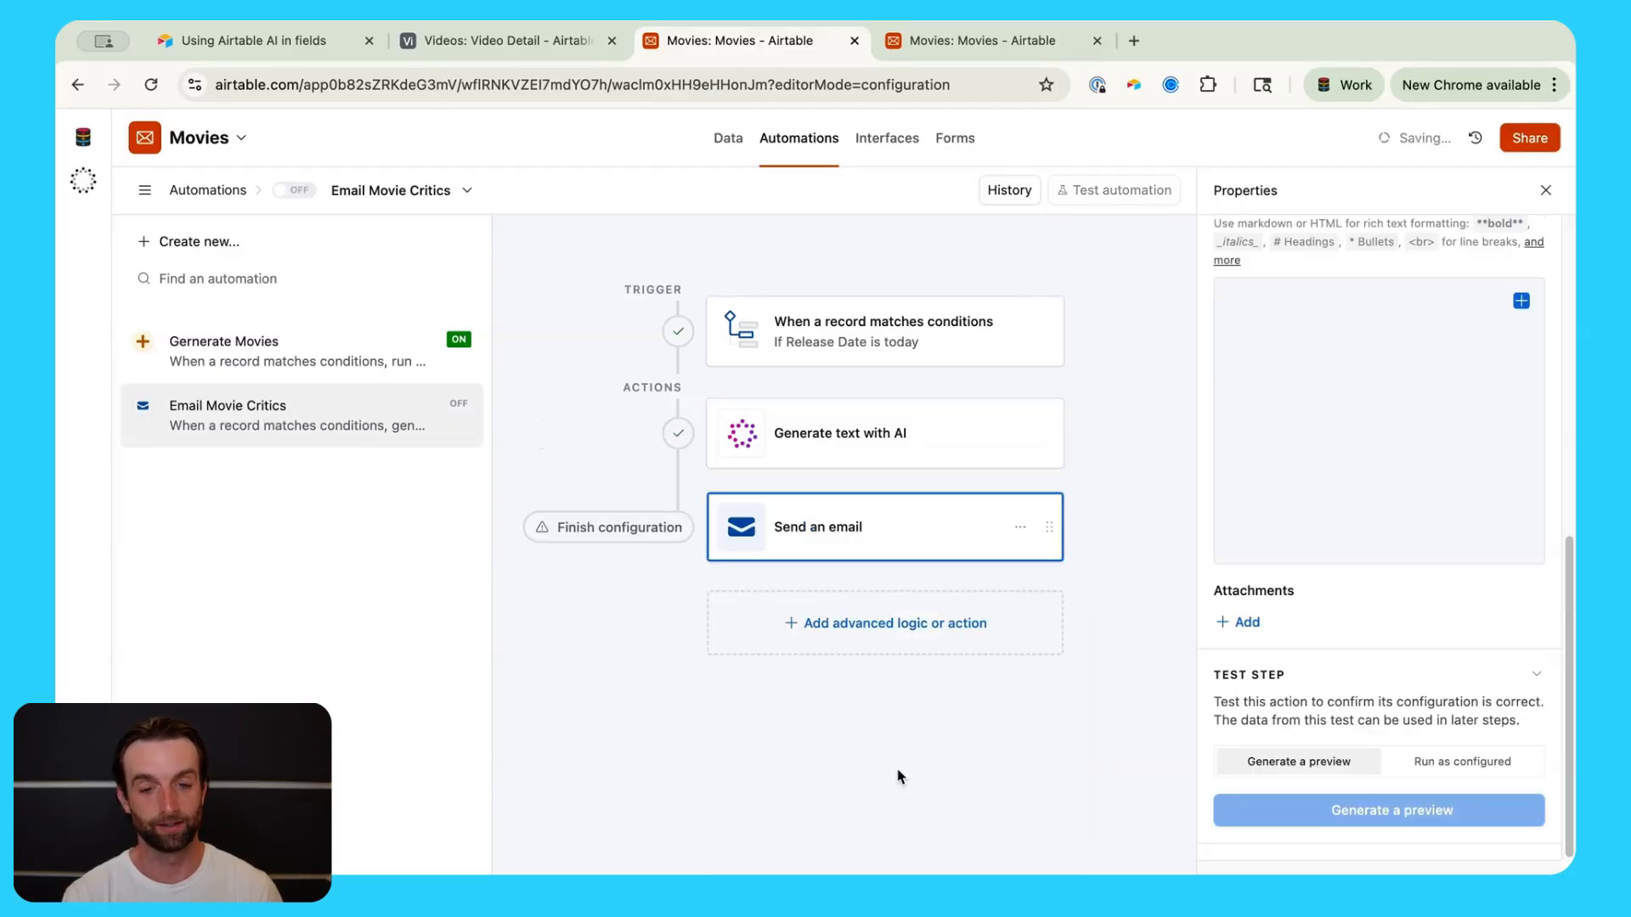
{"action": "scroll", "coordinate": [1363, 576], "scroll_direction": "up", "scroll_amount": 5}
{"action": "scroll", "coordinate": [1380, 553], "scroll_direction": "up", "scroll_amount": 1}
{"action": "left_click", "coordinate": [1341, 460]}
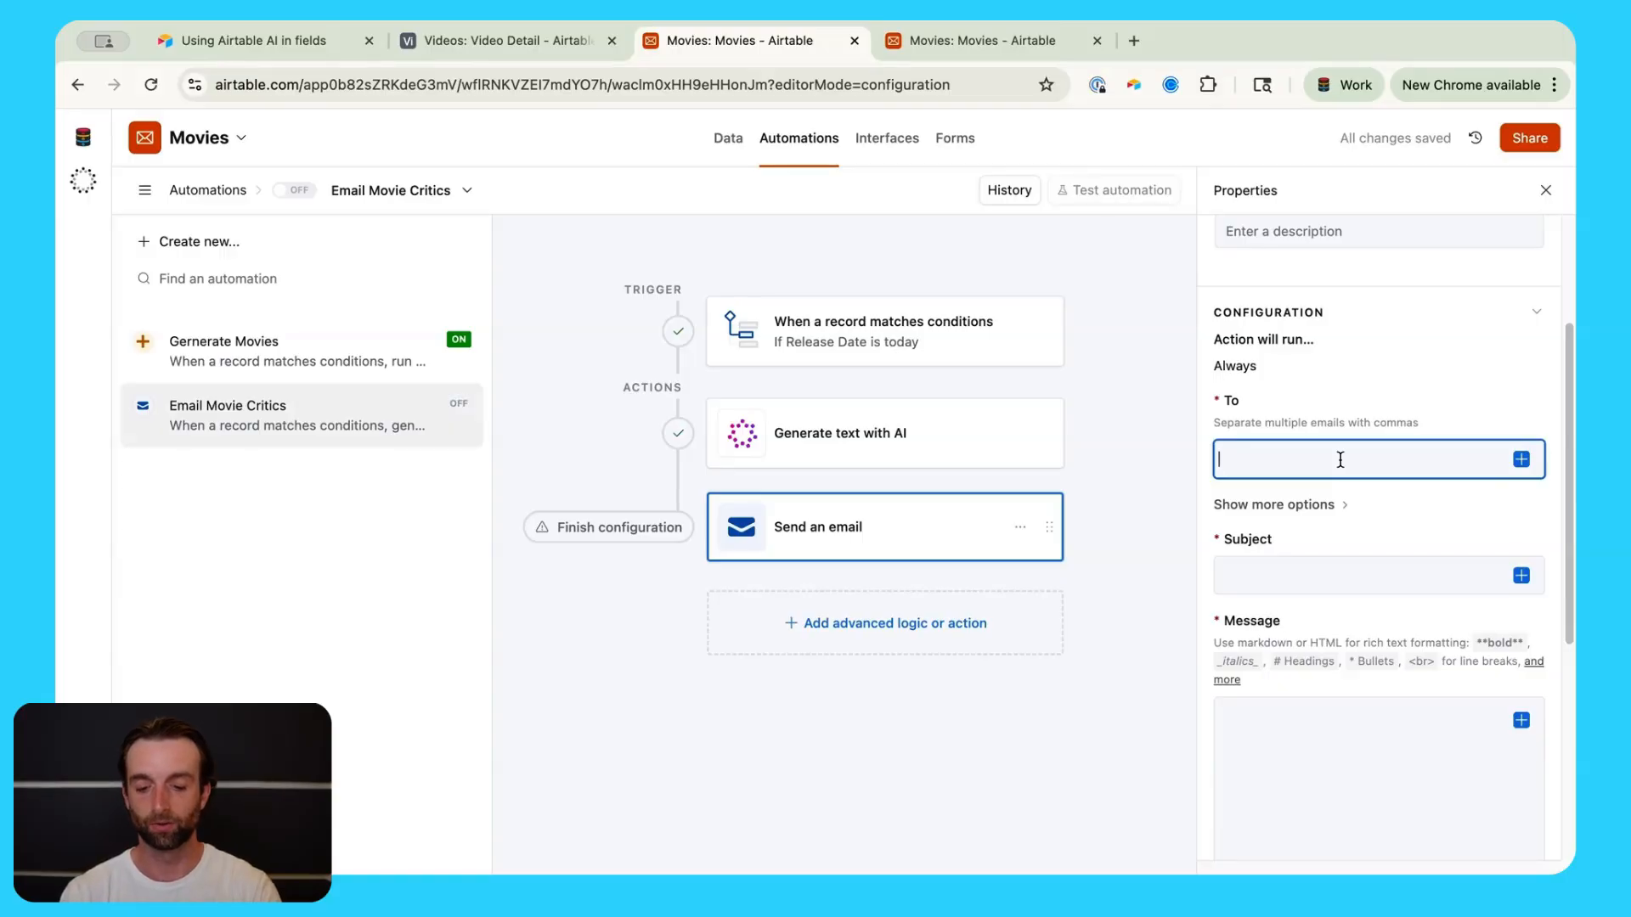
Step: Set the subject to the movie title followed by 'Release Night'
{"action": "left_click", "coordinate": [1386, 570]}
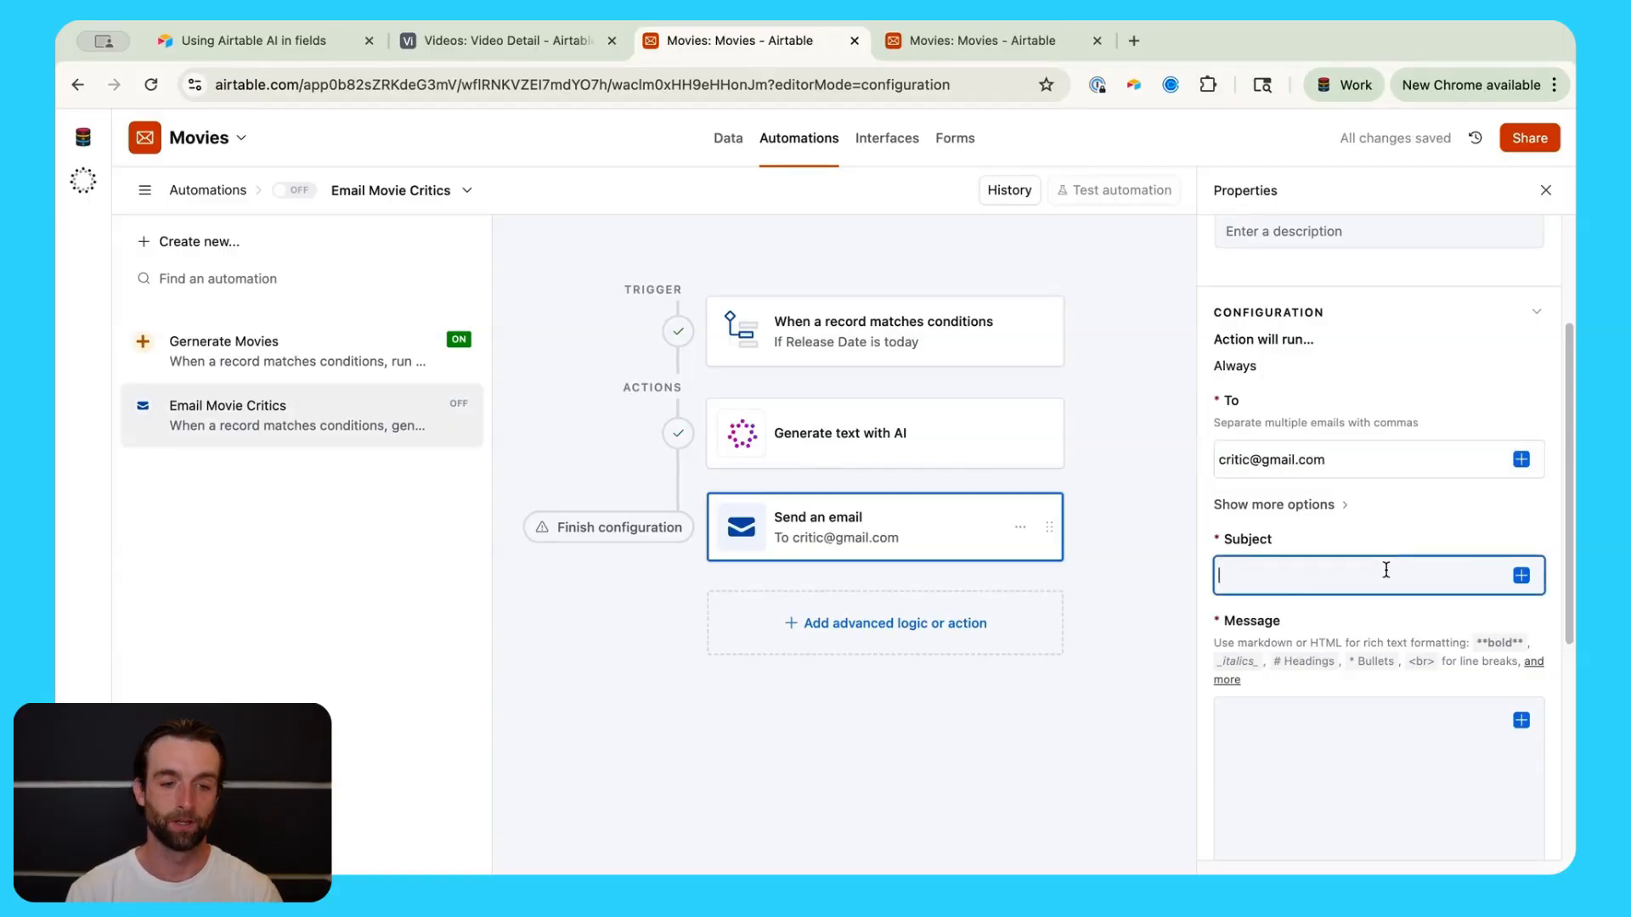
{"action": "left_click", "coordinate": [1522, 575]}
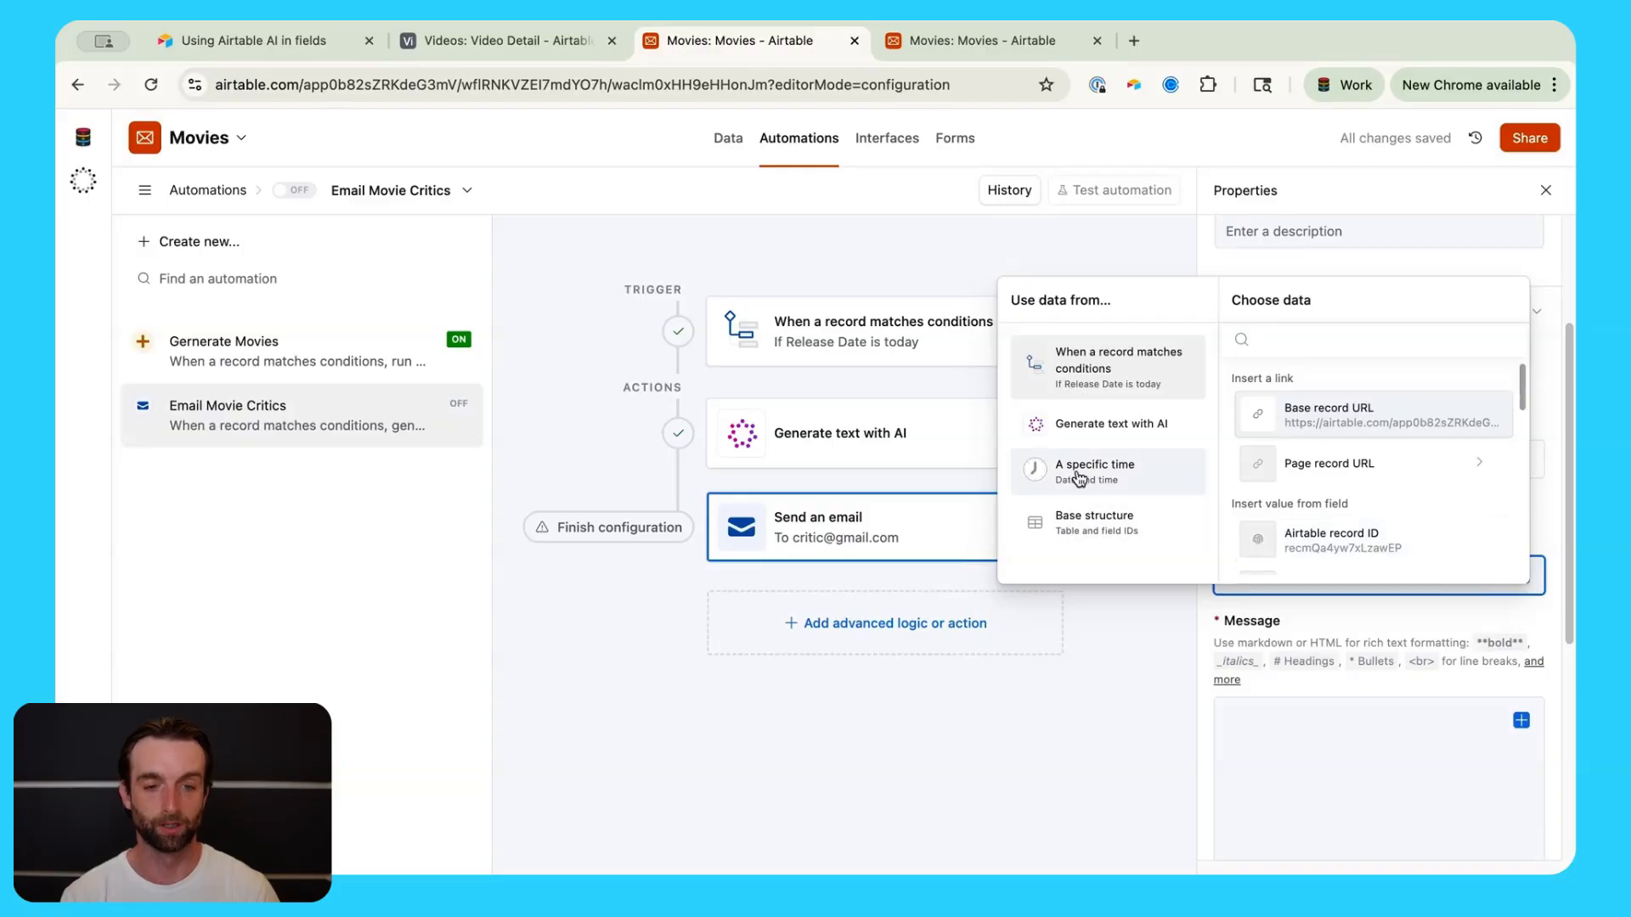
{"action": "scroll", "coordinate": [1347, 502], "scroll_direction": "down", "scroll_amount": 1}
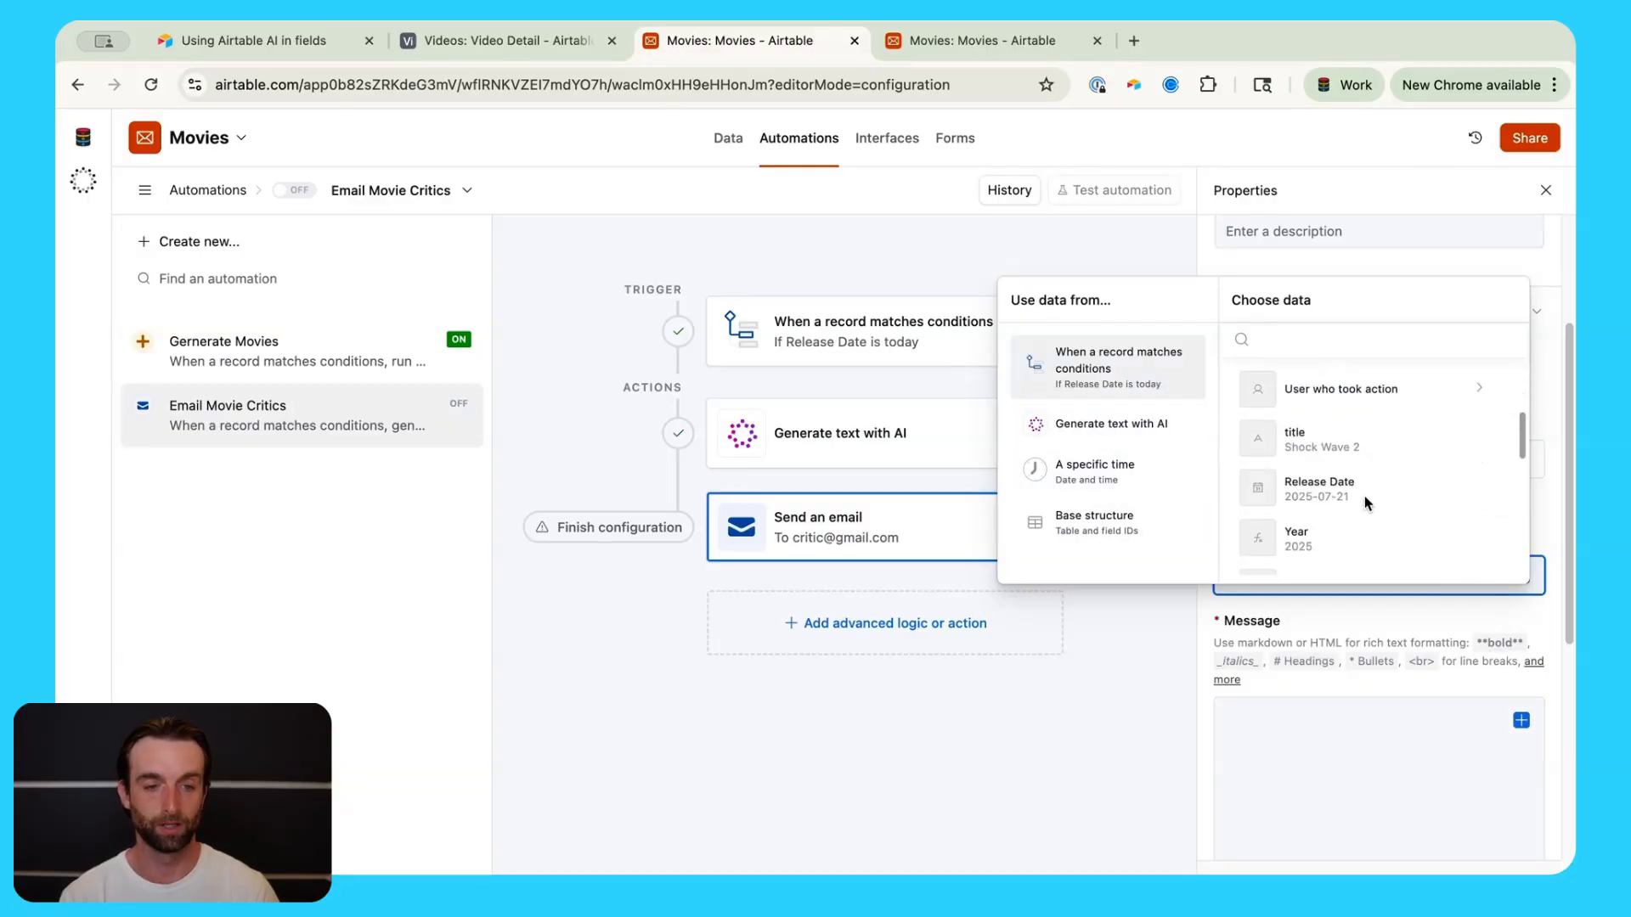
{"action": "left_click", "coordinate": [1346, 437]}
{"action": "type", "text": "Relea"}
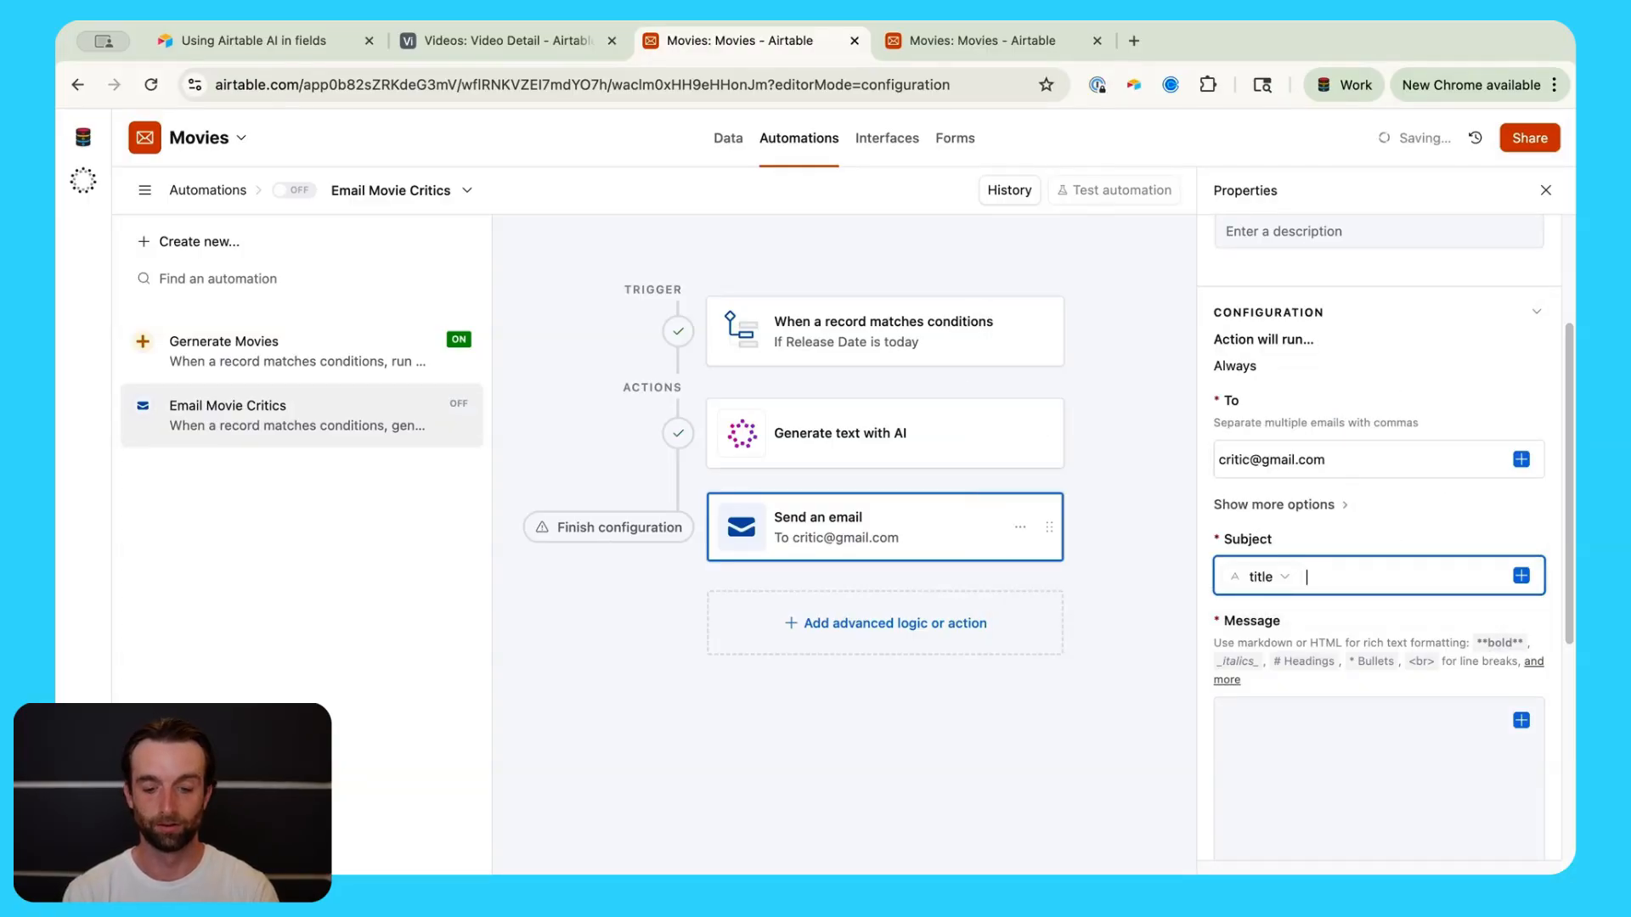
{"action": "type", "text": "se Night"}
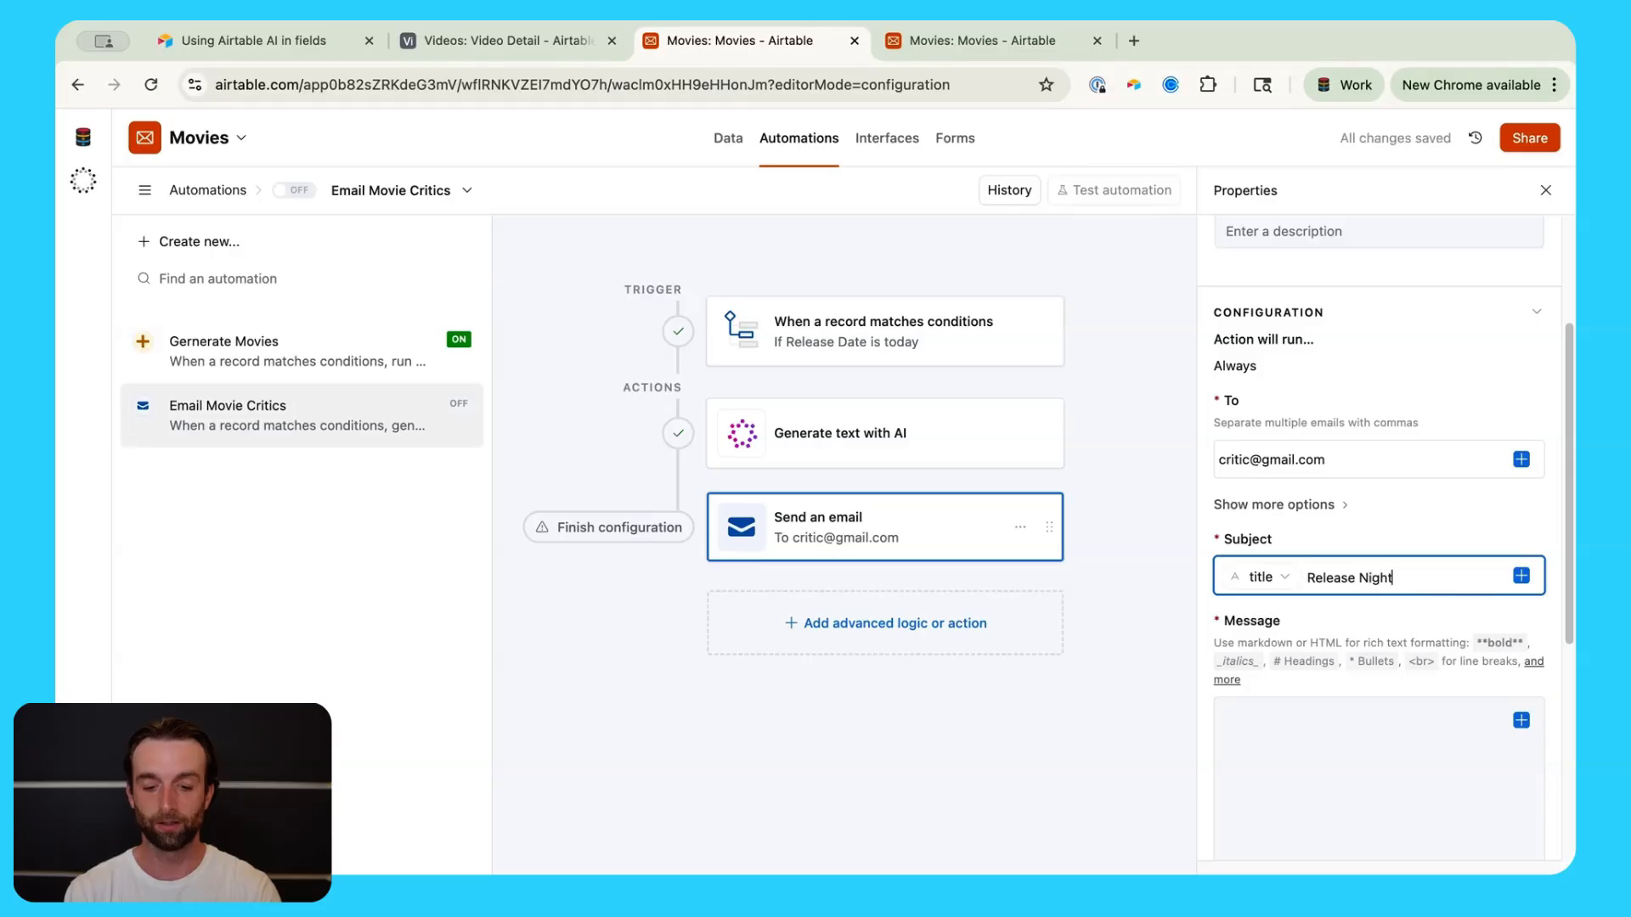
Step: Use the AI Response as the message body and generate an email preview
{"action": "left_click", "coordinate": [1357, 738]}
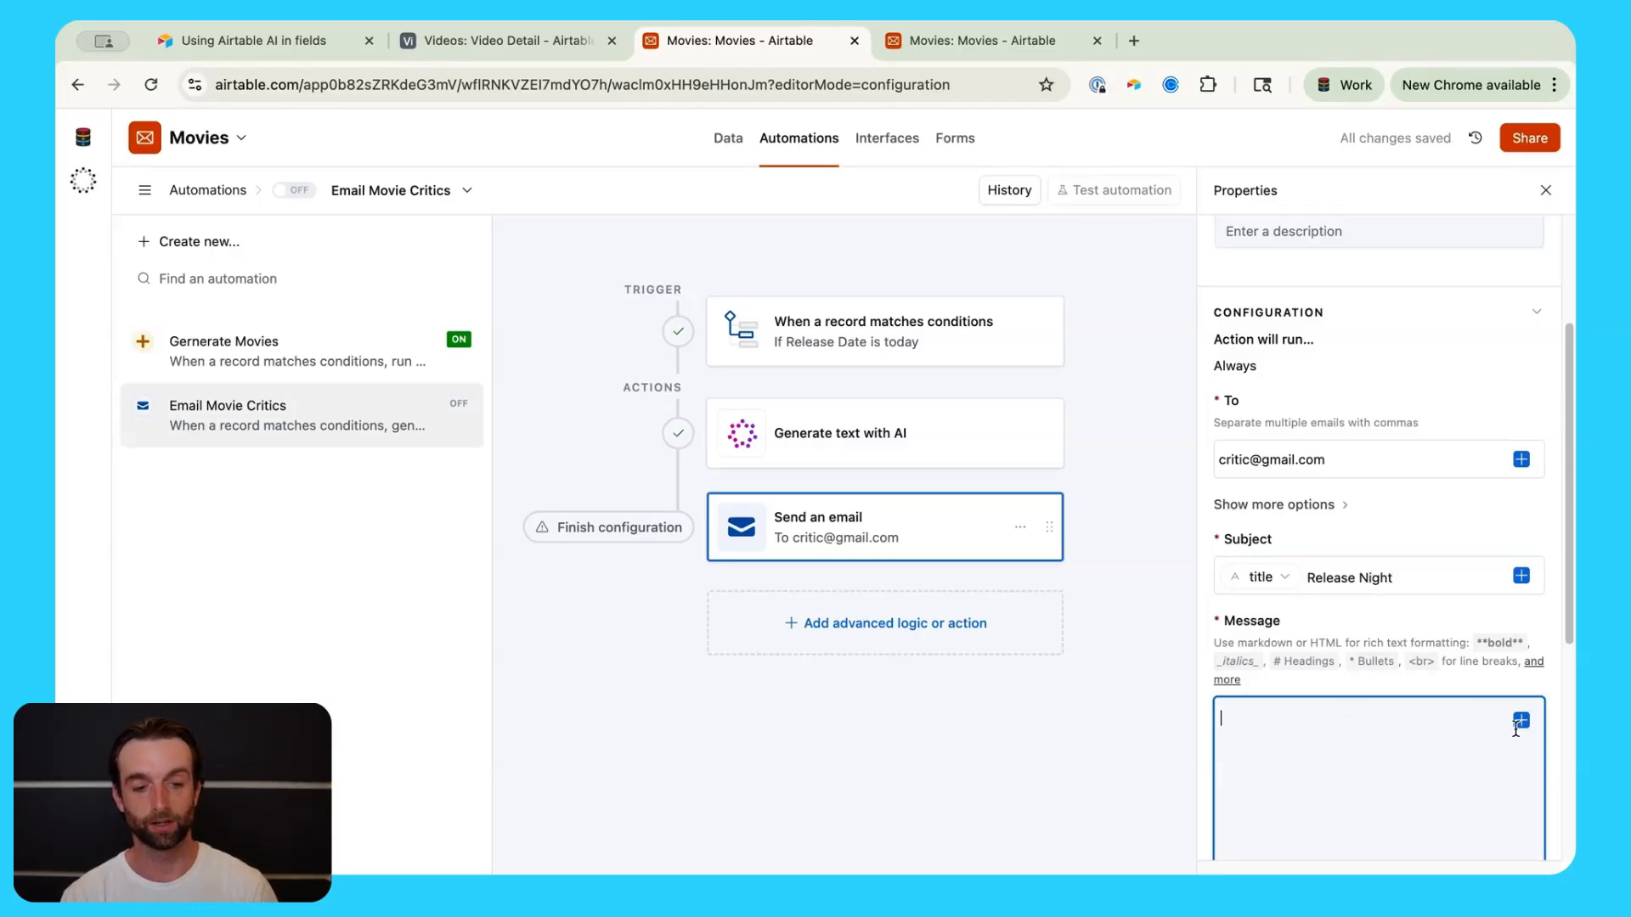
{"action": "left_click", "coordinate": [1521, 722]}
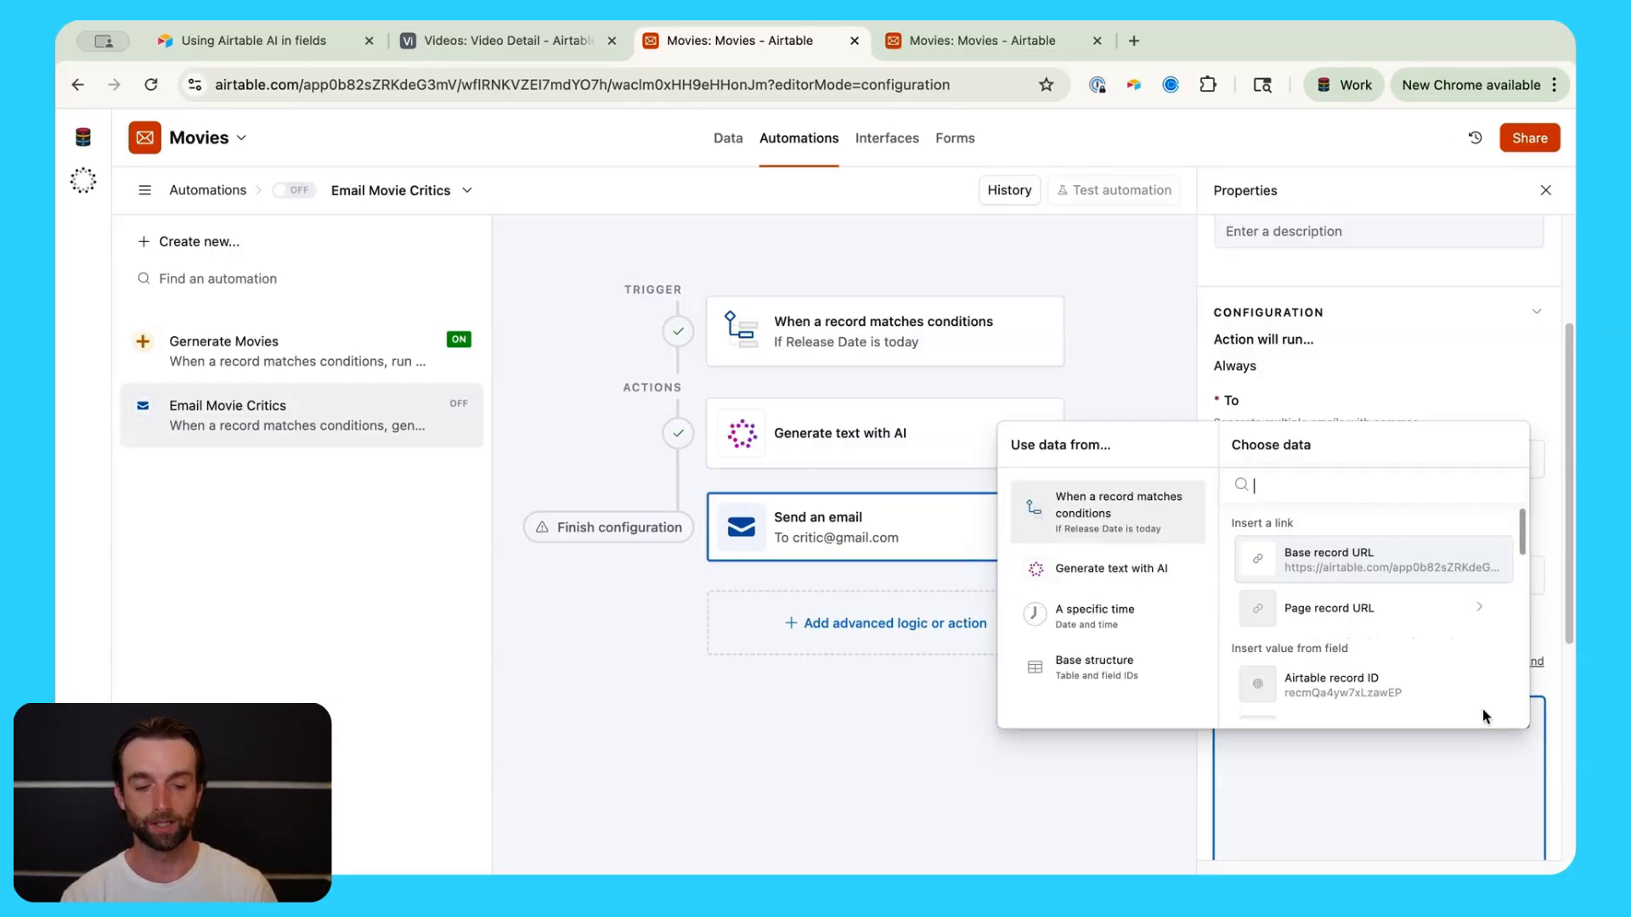
{"action": "left_click", "coordinate": [1120, 584]}
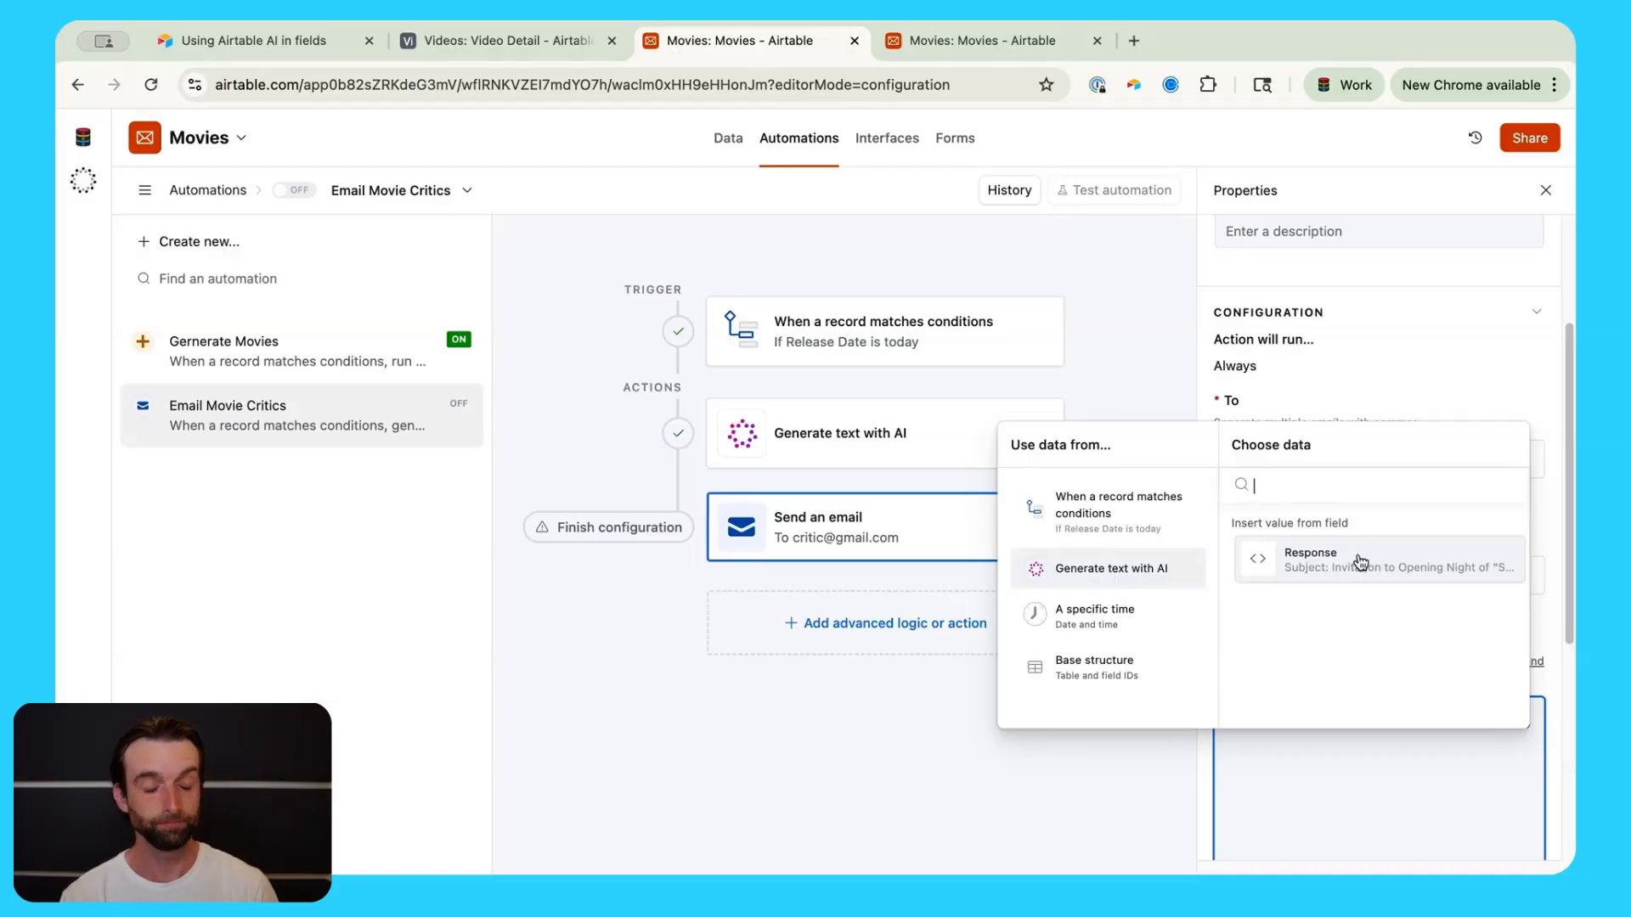
{"action": "left_click", "coordinate": [1383, 571]}
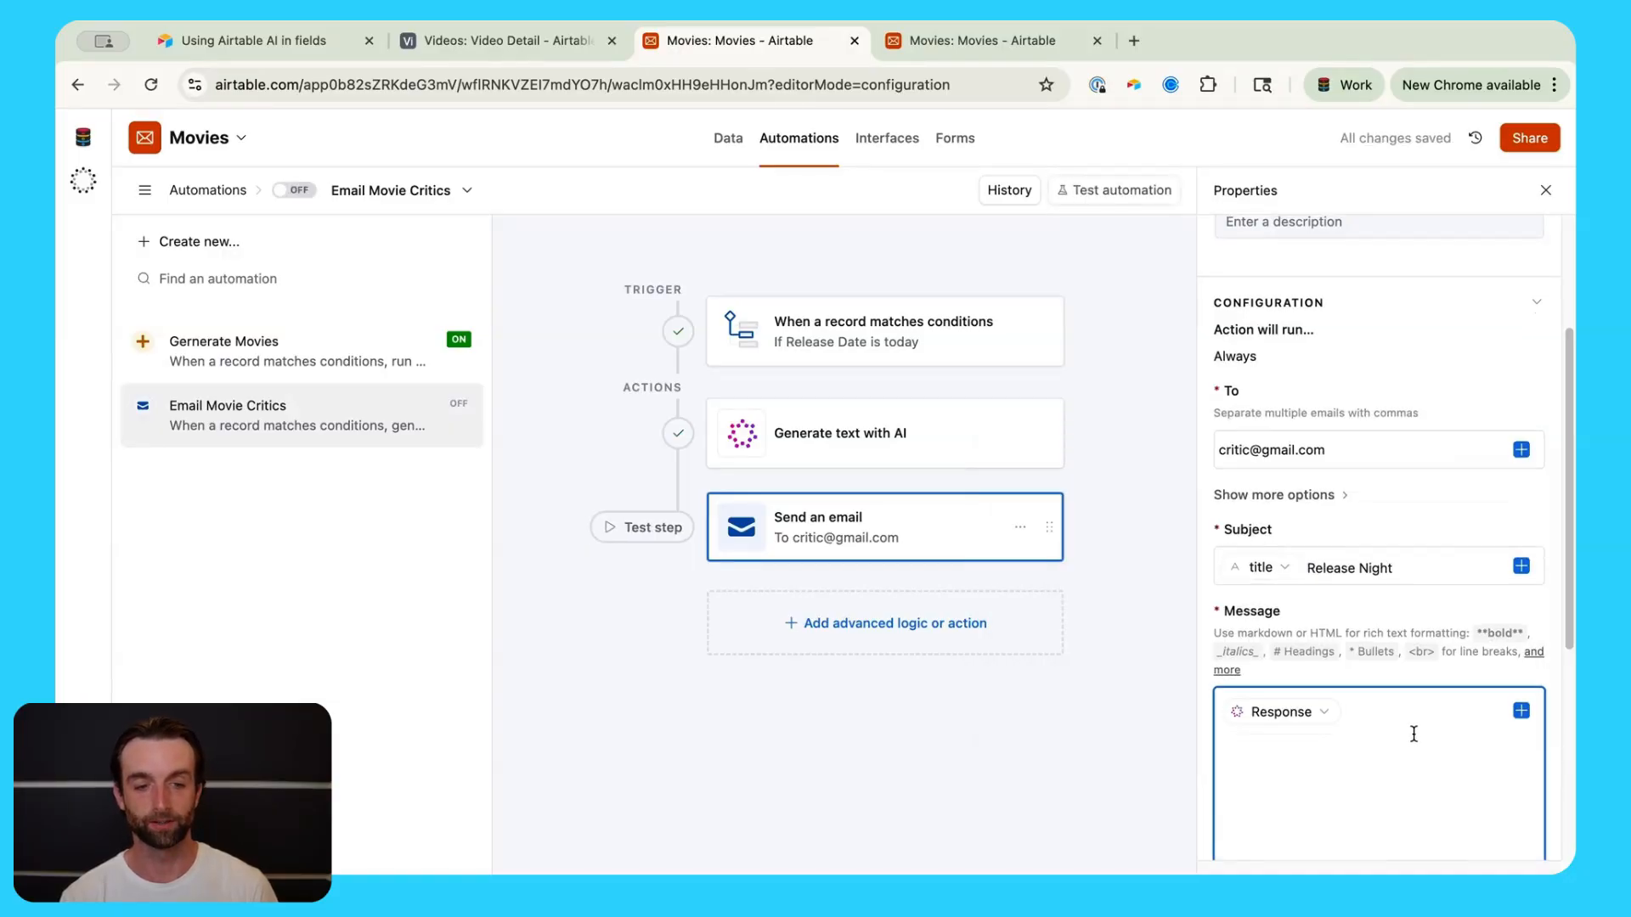
{"action": "scroll", "coordinate": [1413, 734], "scroll_direction": "down", "scroll_amount": 5}
{"action": "left_click", "coordinate": [1425, 818]}
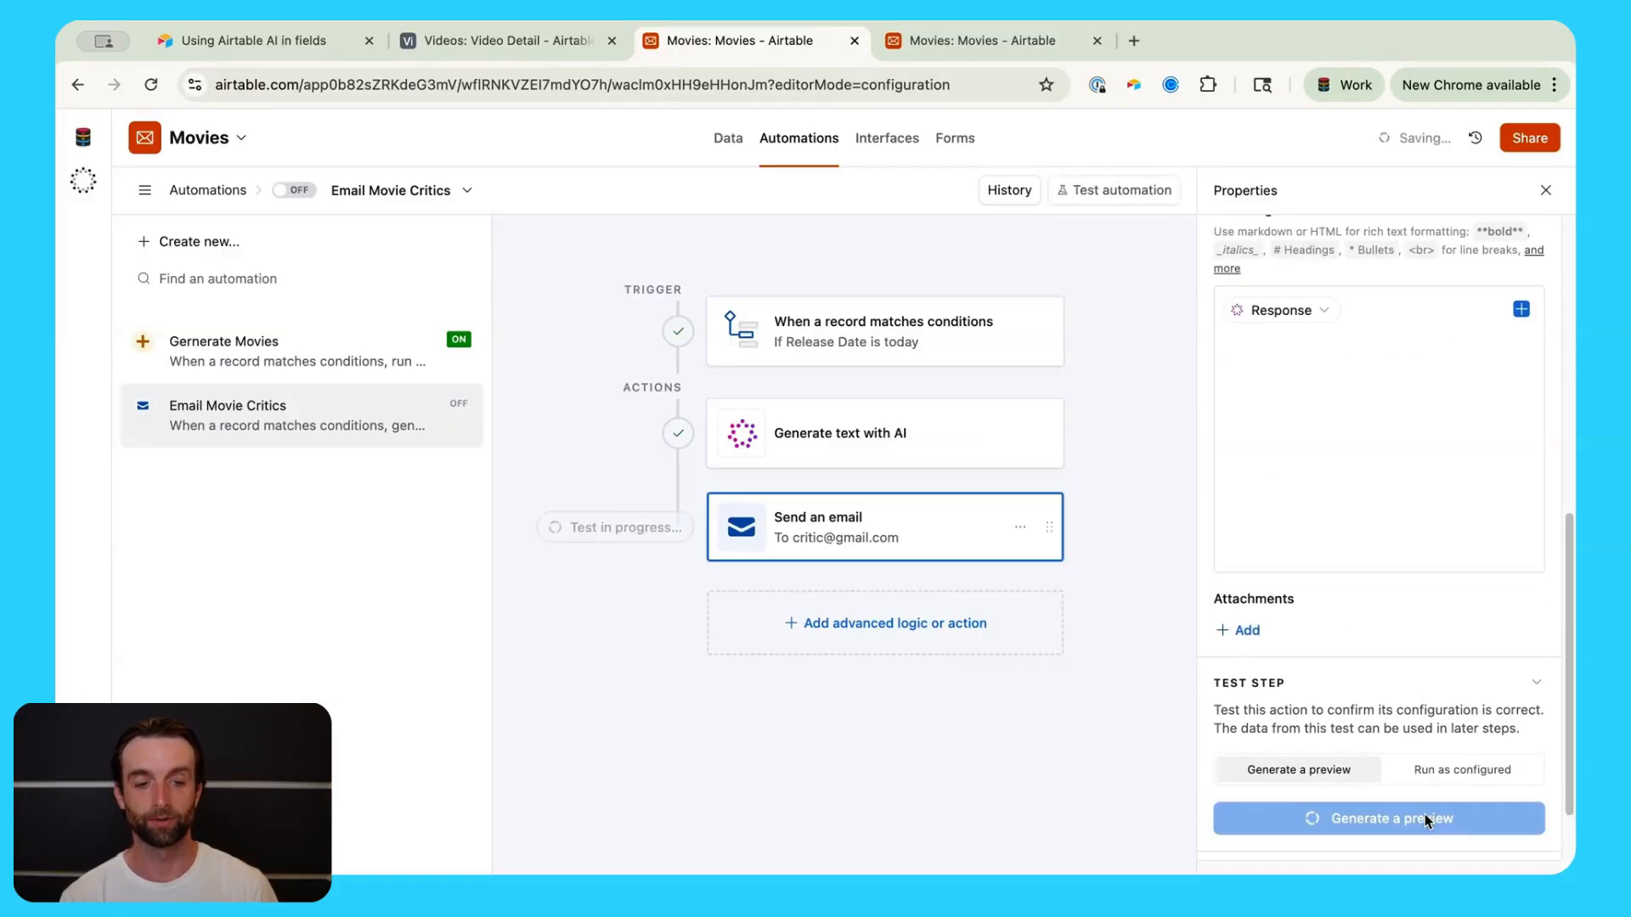
Step: Read through the 'Shock Wave 2 Release Night' invitation in the email preview
{"action": "scroll", "coordinate": [717, 374], "scroll_direction": "down", "scroll_amount": 1}
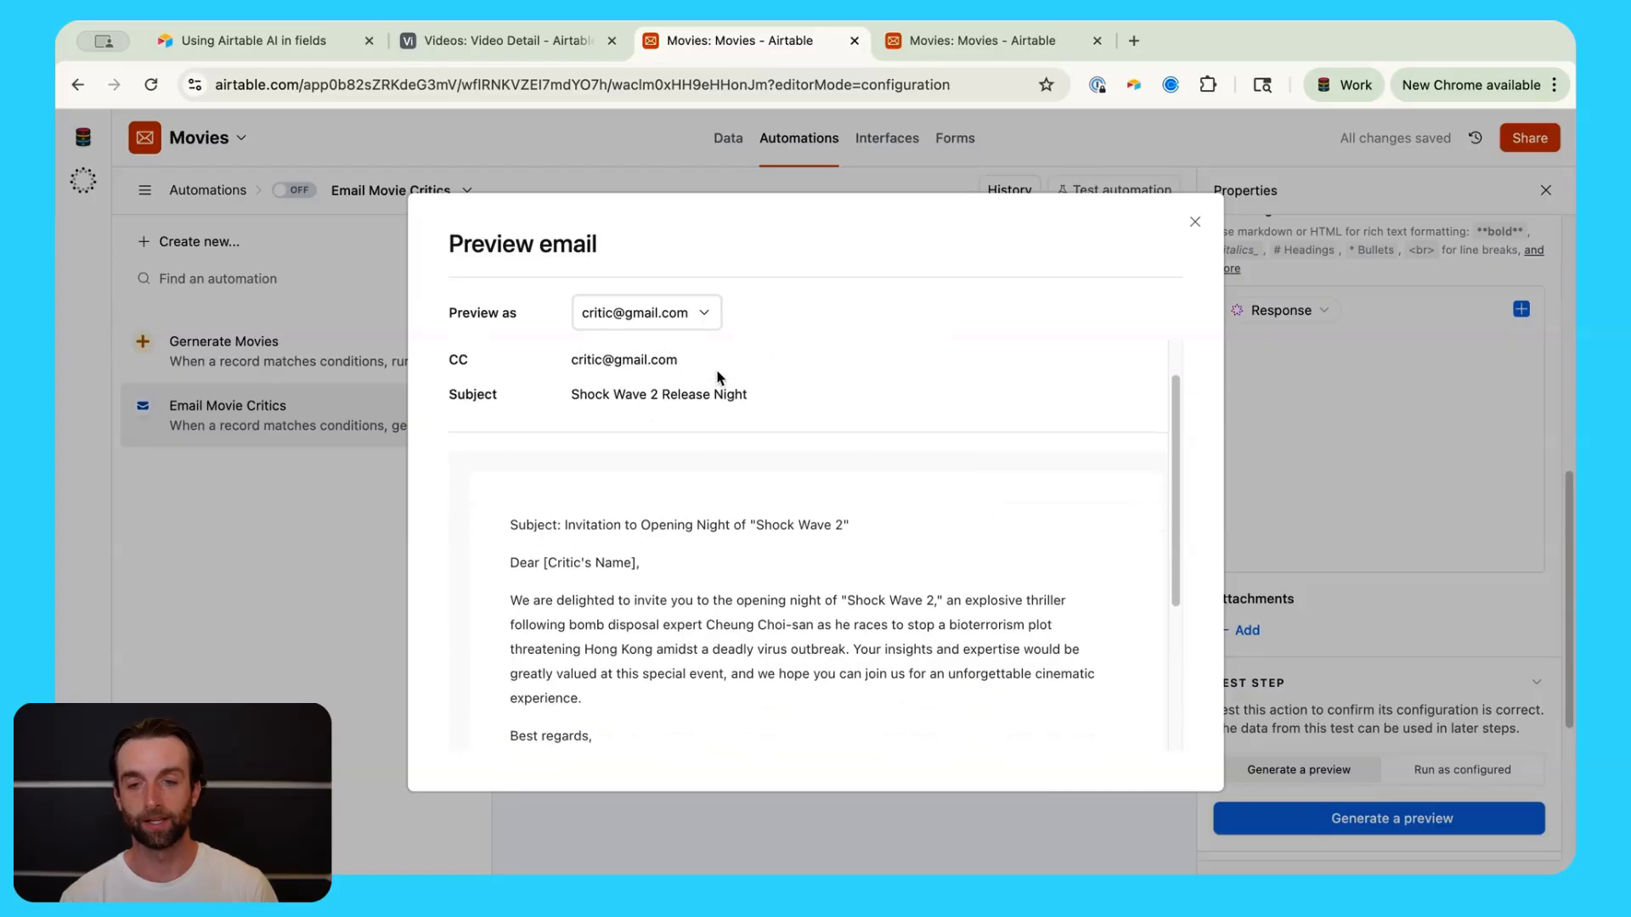
{"action": "scroll", "coordinate": [717, 374], "scroll_direction": "up", "scroll_amount": 1}
{"action": "scroll", "coordinate": [951, 563], "scroll_direction": "down", "scroll_amount": 2}
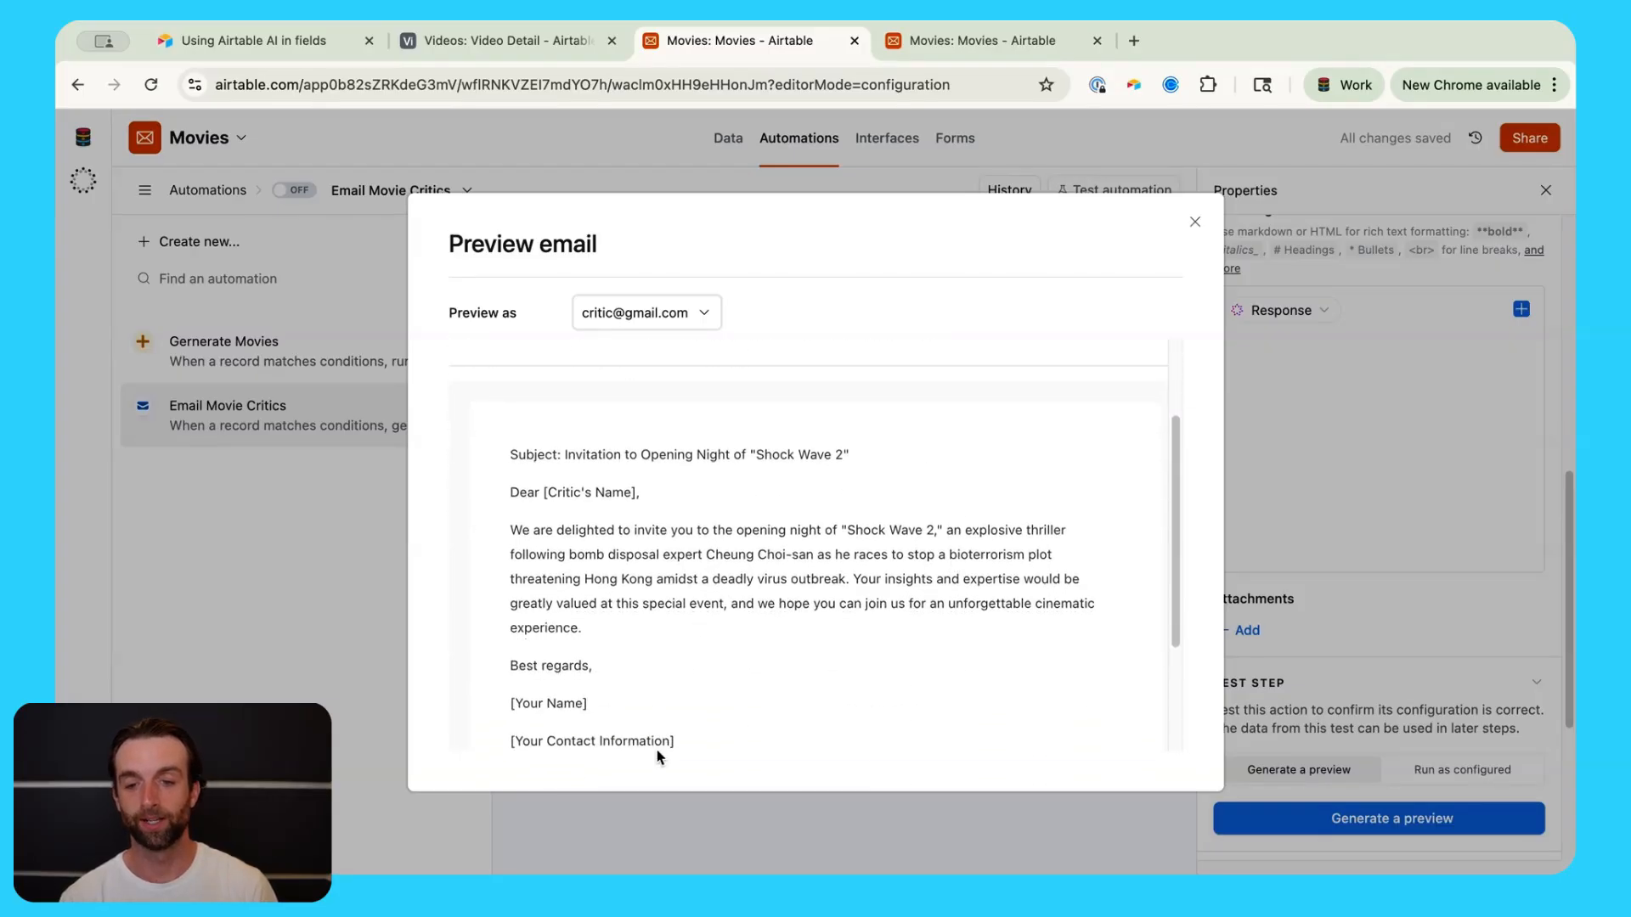
{"action": "scroll", "coordinate": [761, 675], "scroll_direction": "up", "scroll_amount": 1}
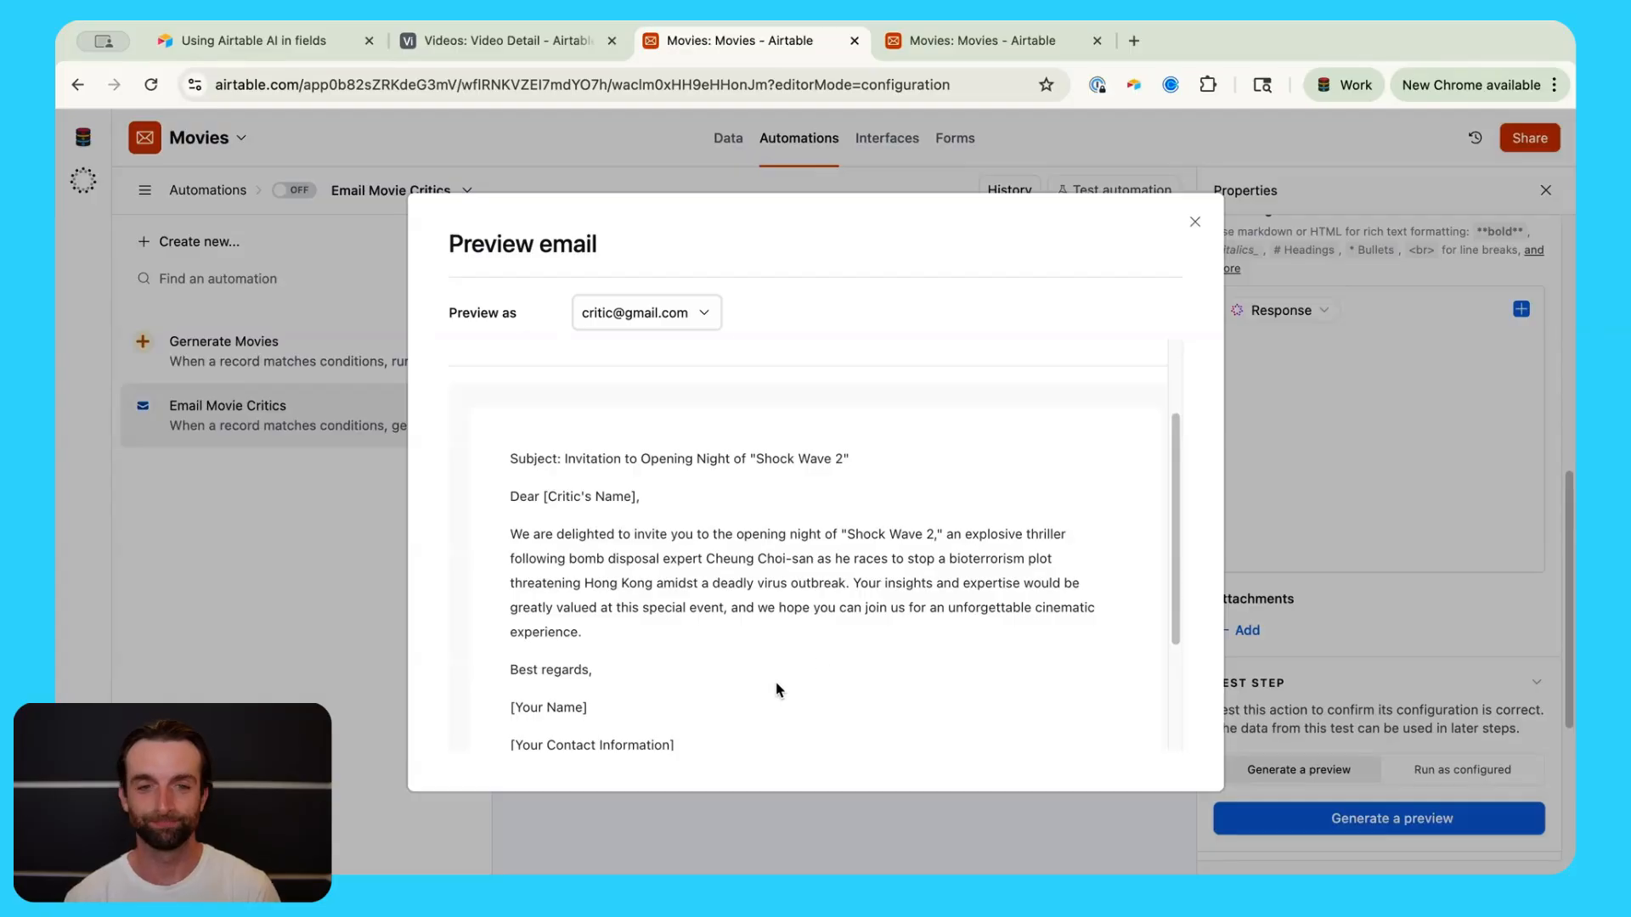
{"action": "scroll", "coordinate": [799, 675], "scroll_direction": "up", "scroll_amount": 1}
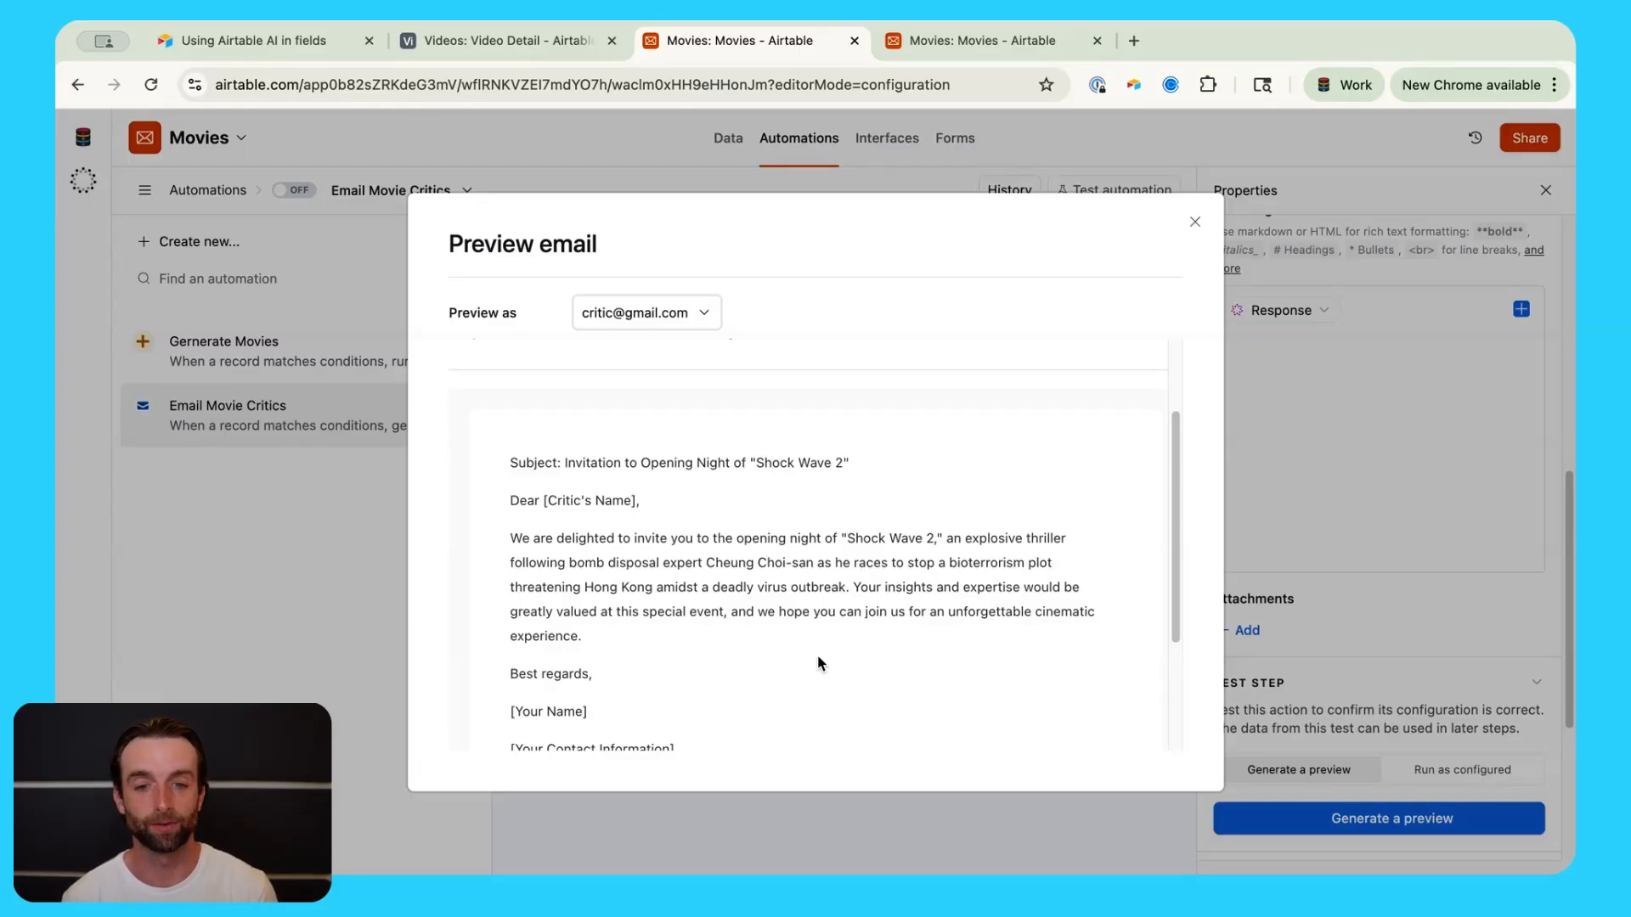
{"action": "scroll", "coordinate": [811, 656], "scroll_direction": "up", "scroll_amount": 1}
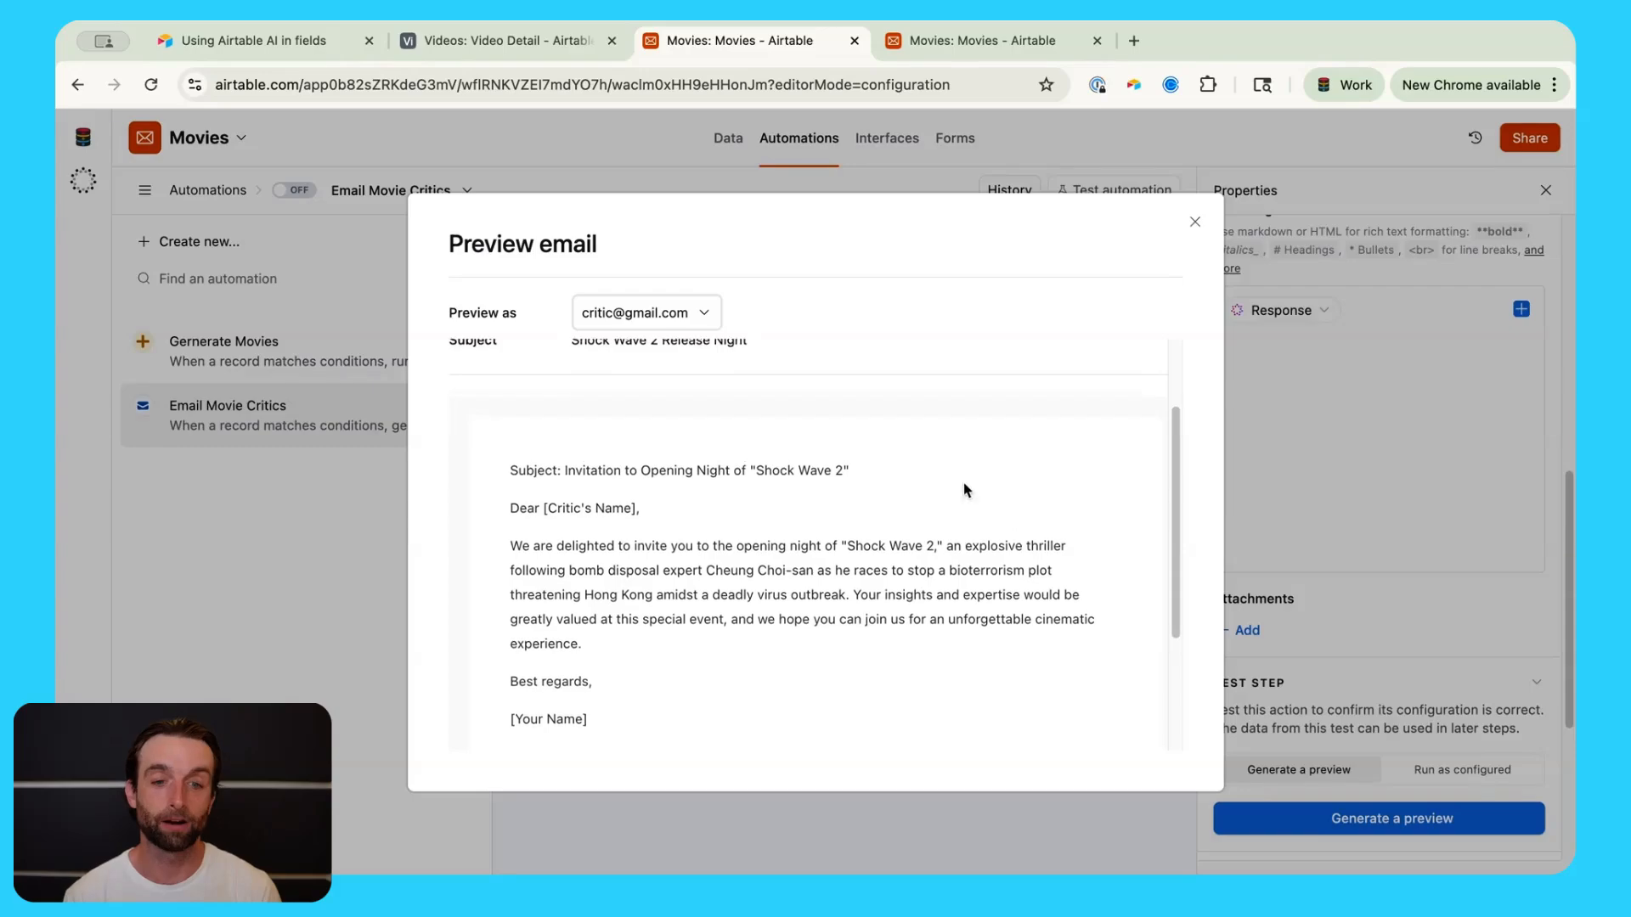
{"action": "scroll", "coordinate": [991, 530], "scroll_direction": "up", "scroll_amount": 3}
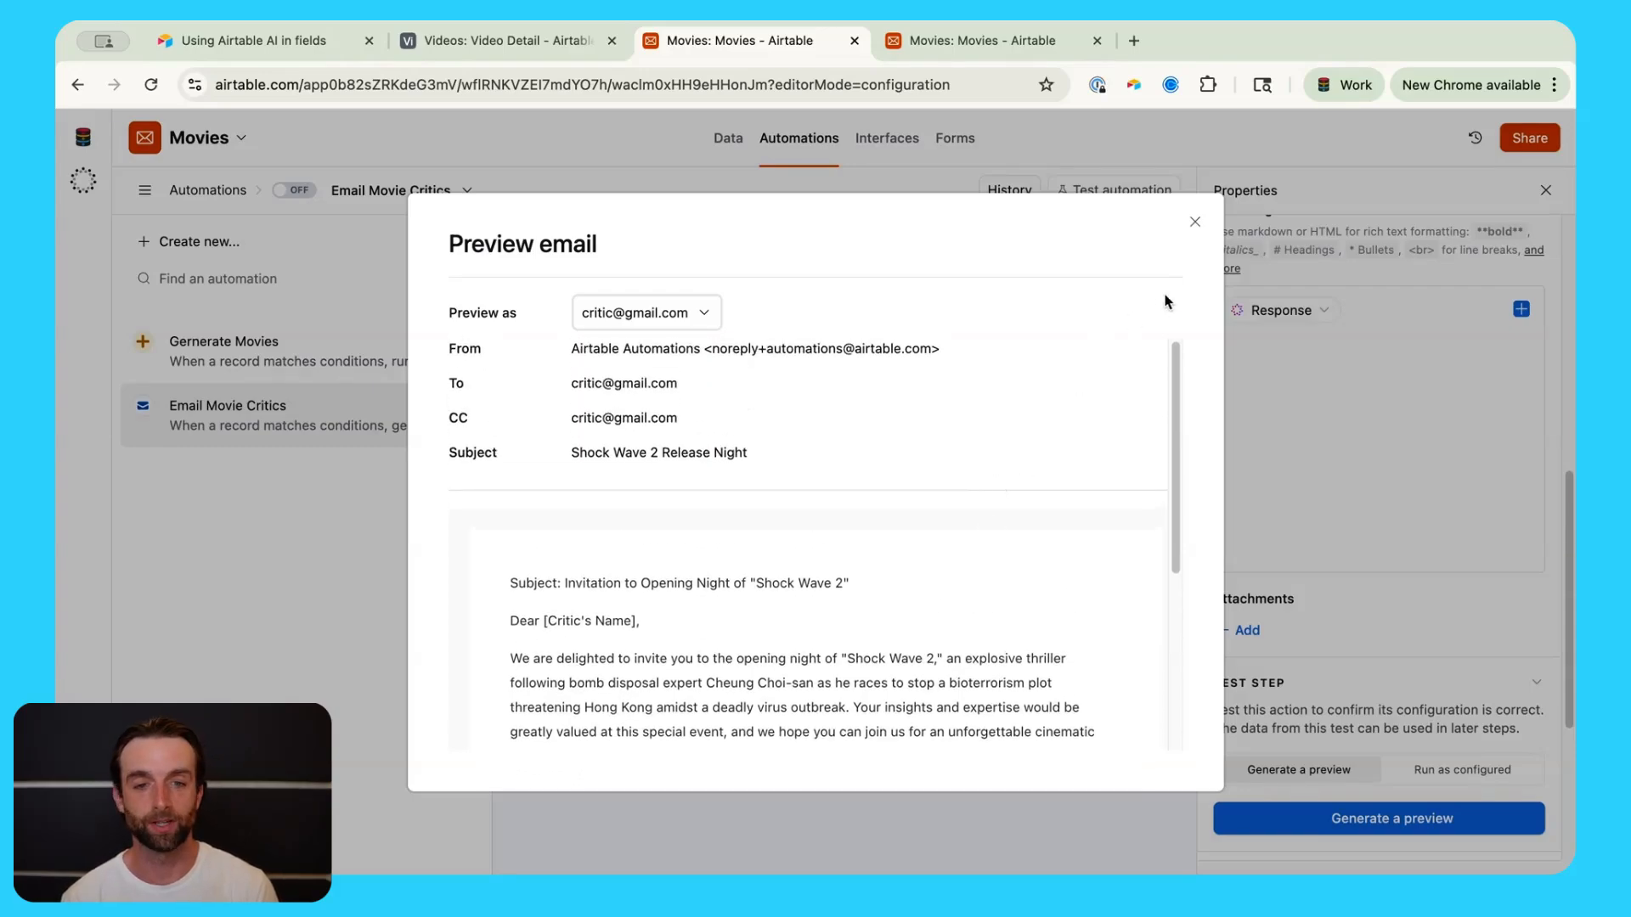
Step: Close the email preview and return to the Movies table data grid
{"action": "left_click", "coordinate": [1194, 222]}
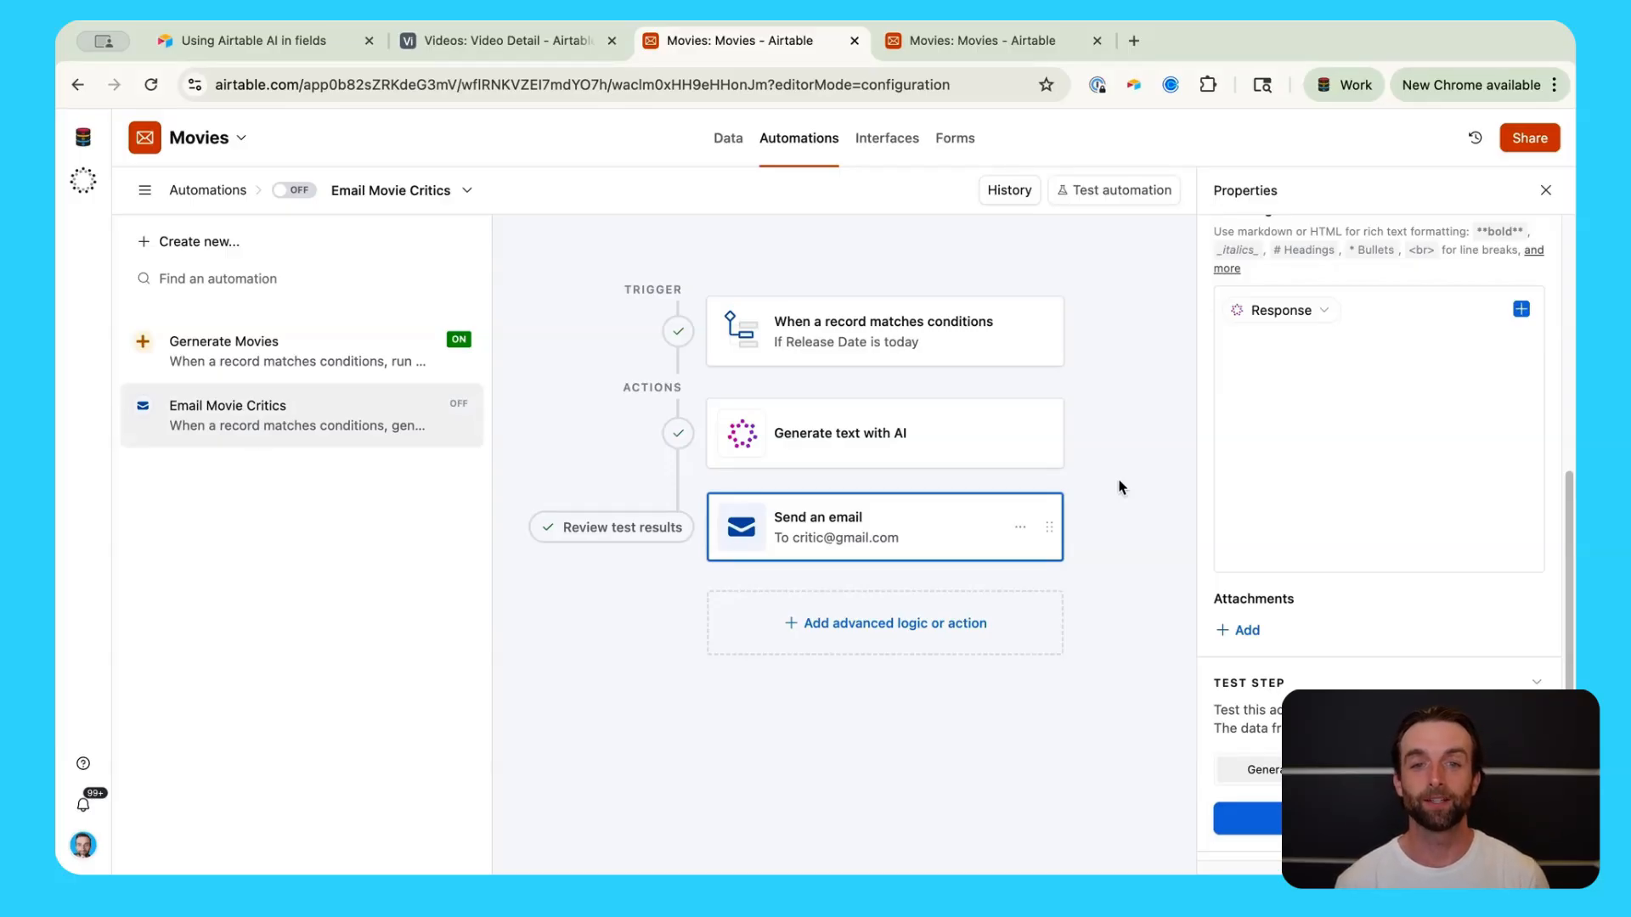
{"action": "left_click", "coordinate": [728, 141]}
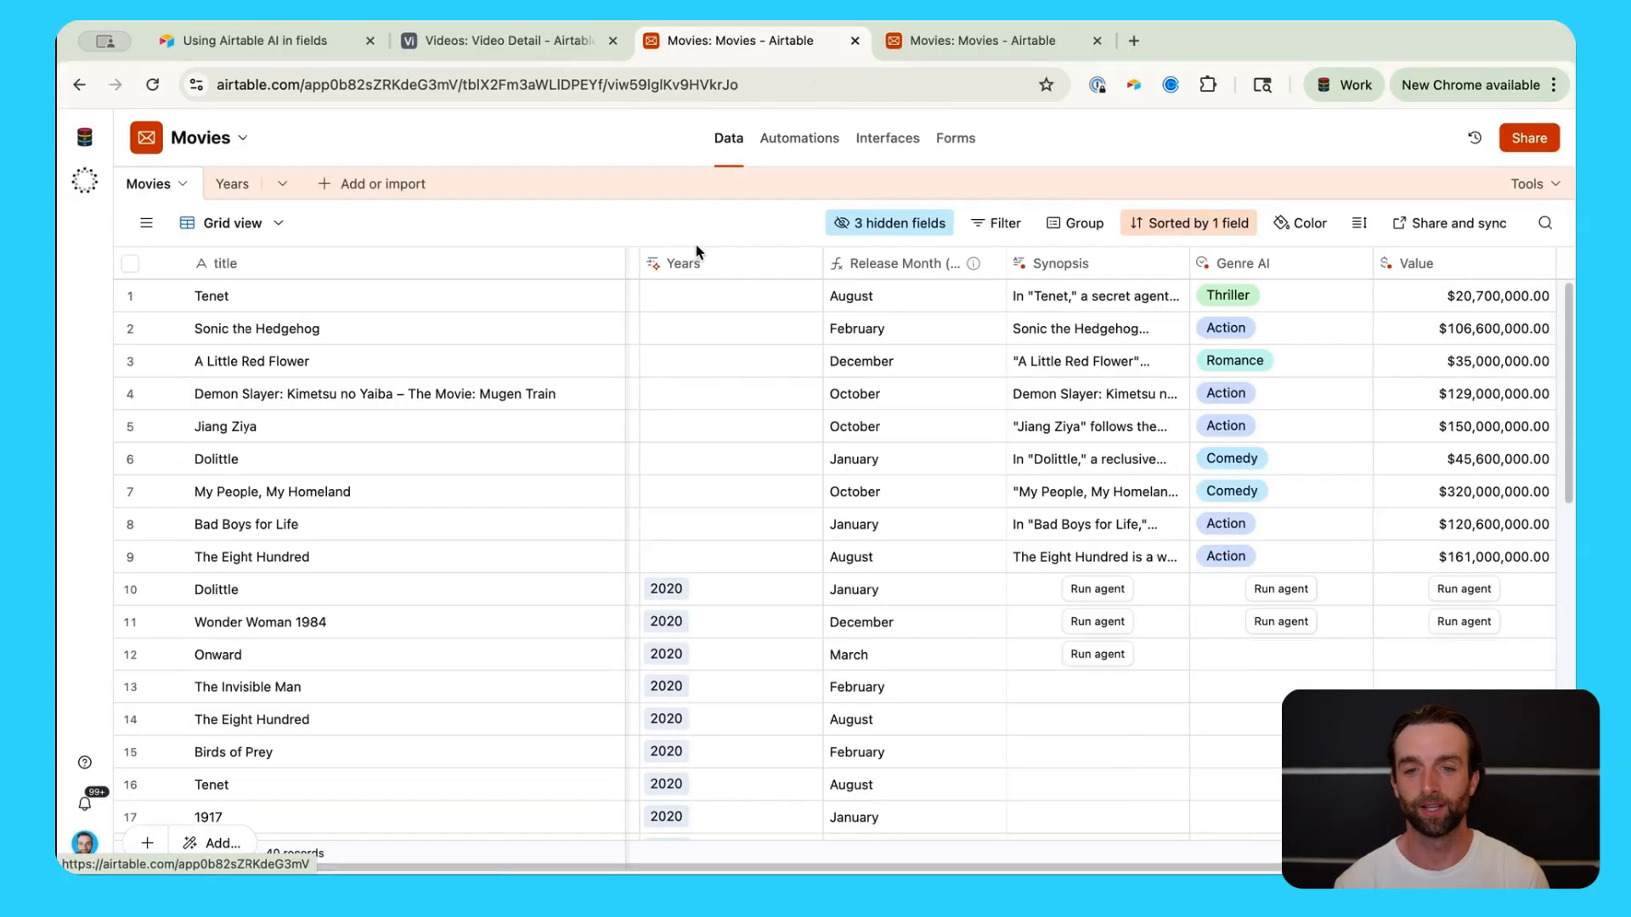
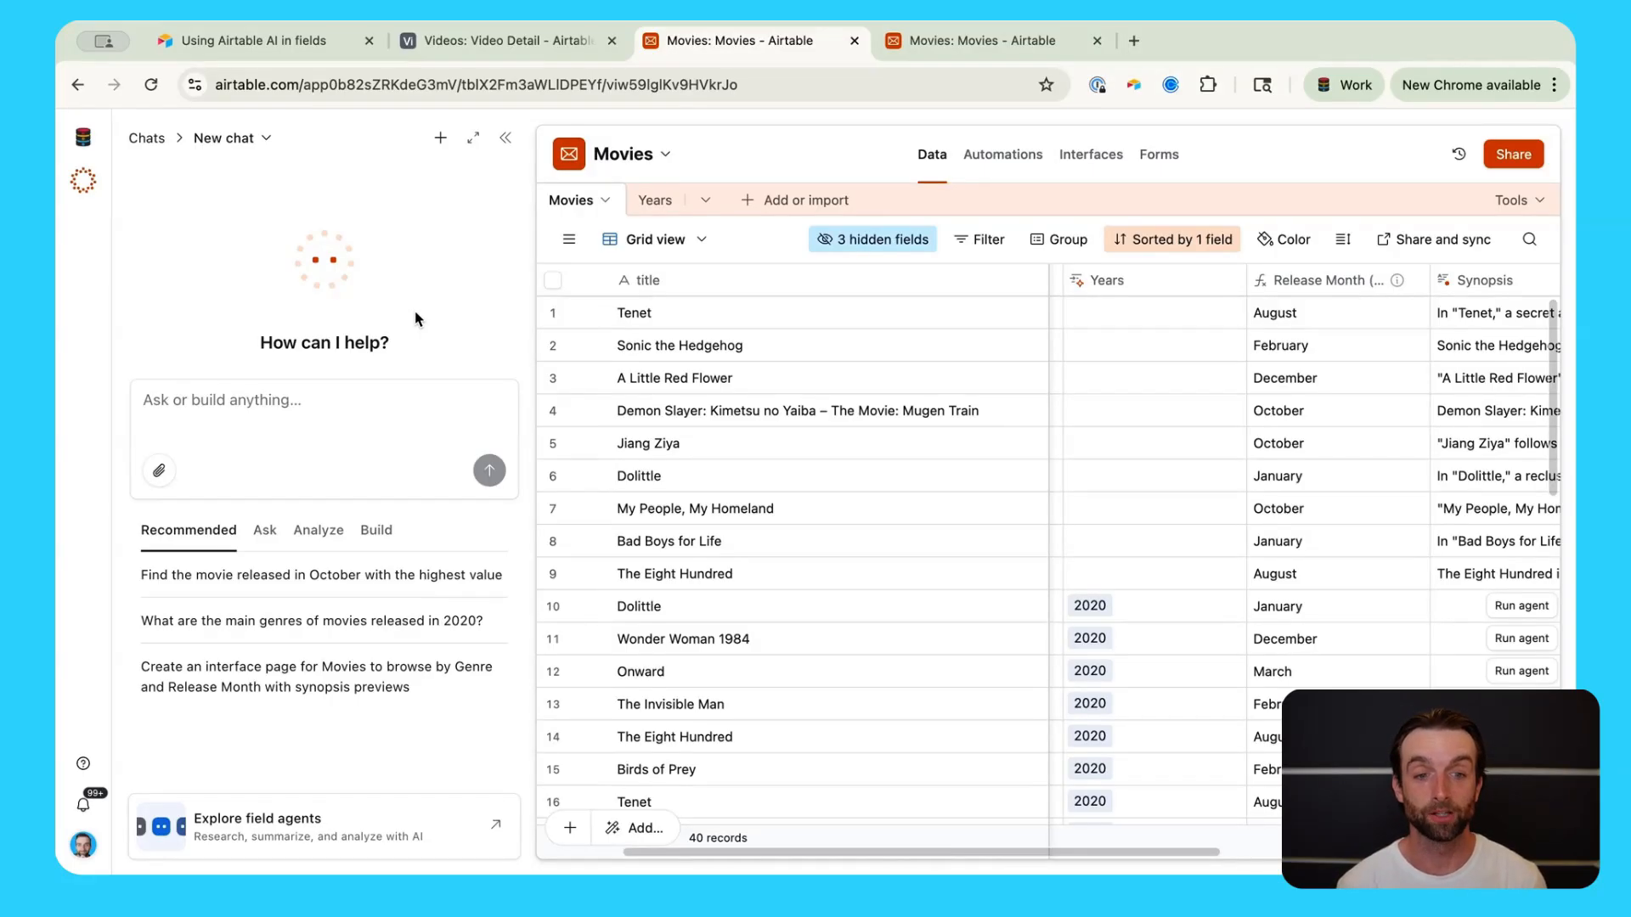
Step: Ask Omni 'What is the latest release in the movie table?' and get Shock Wave 2 (7/21/2025)
{"action": "left_click", "coordinate": [1276, 417]}
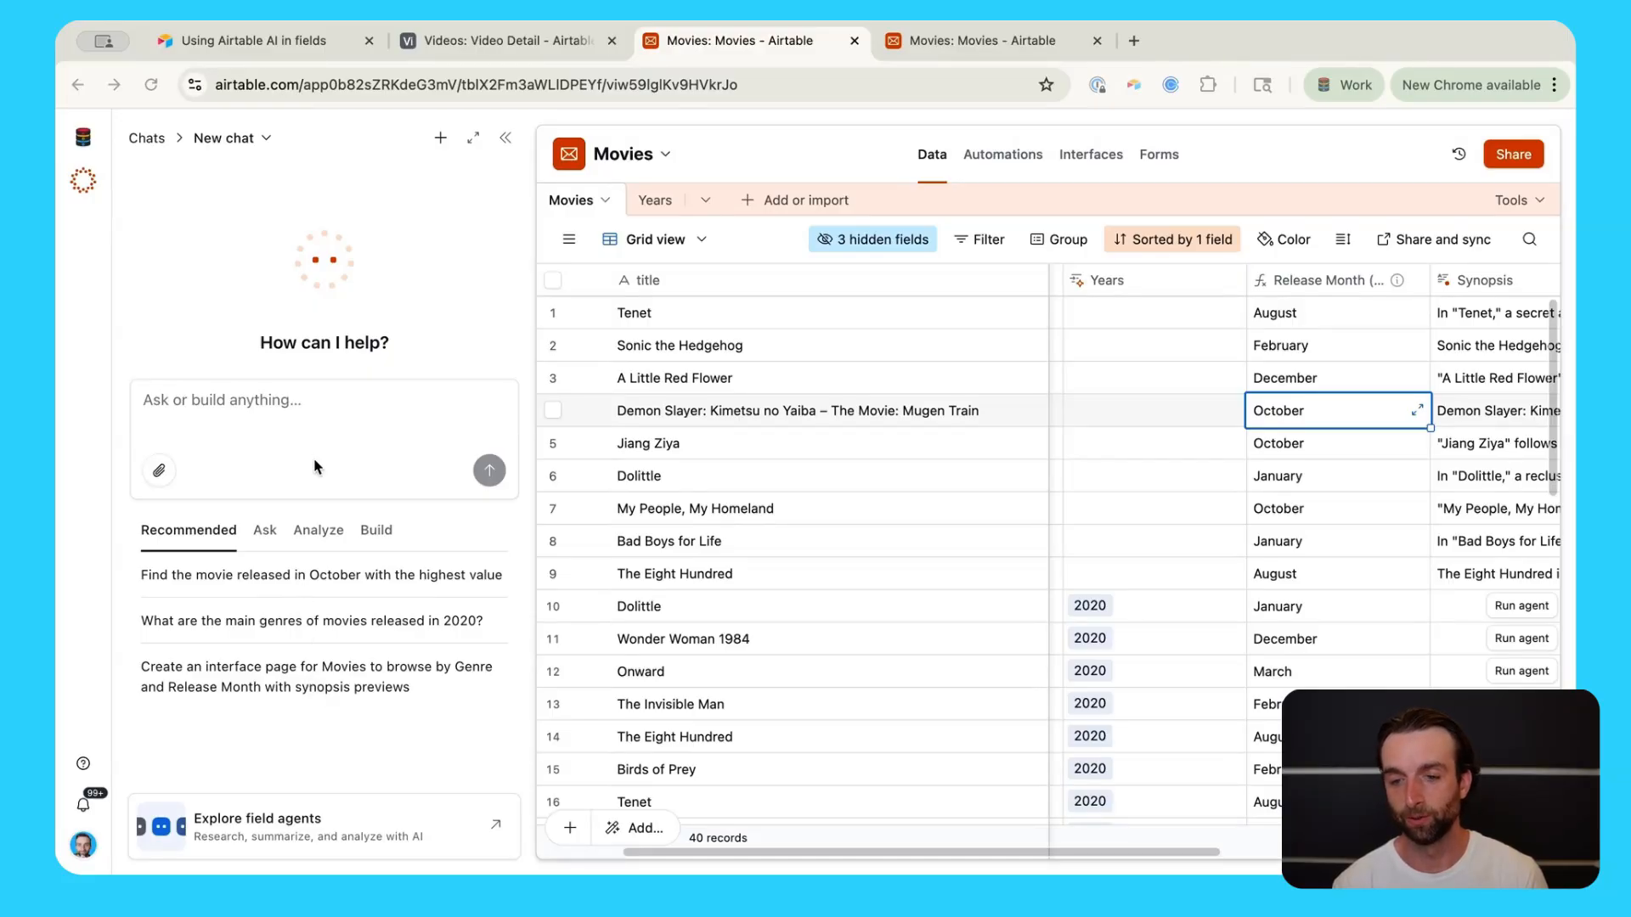
{"action": "left_click", "coordinate": [303, 413]}
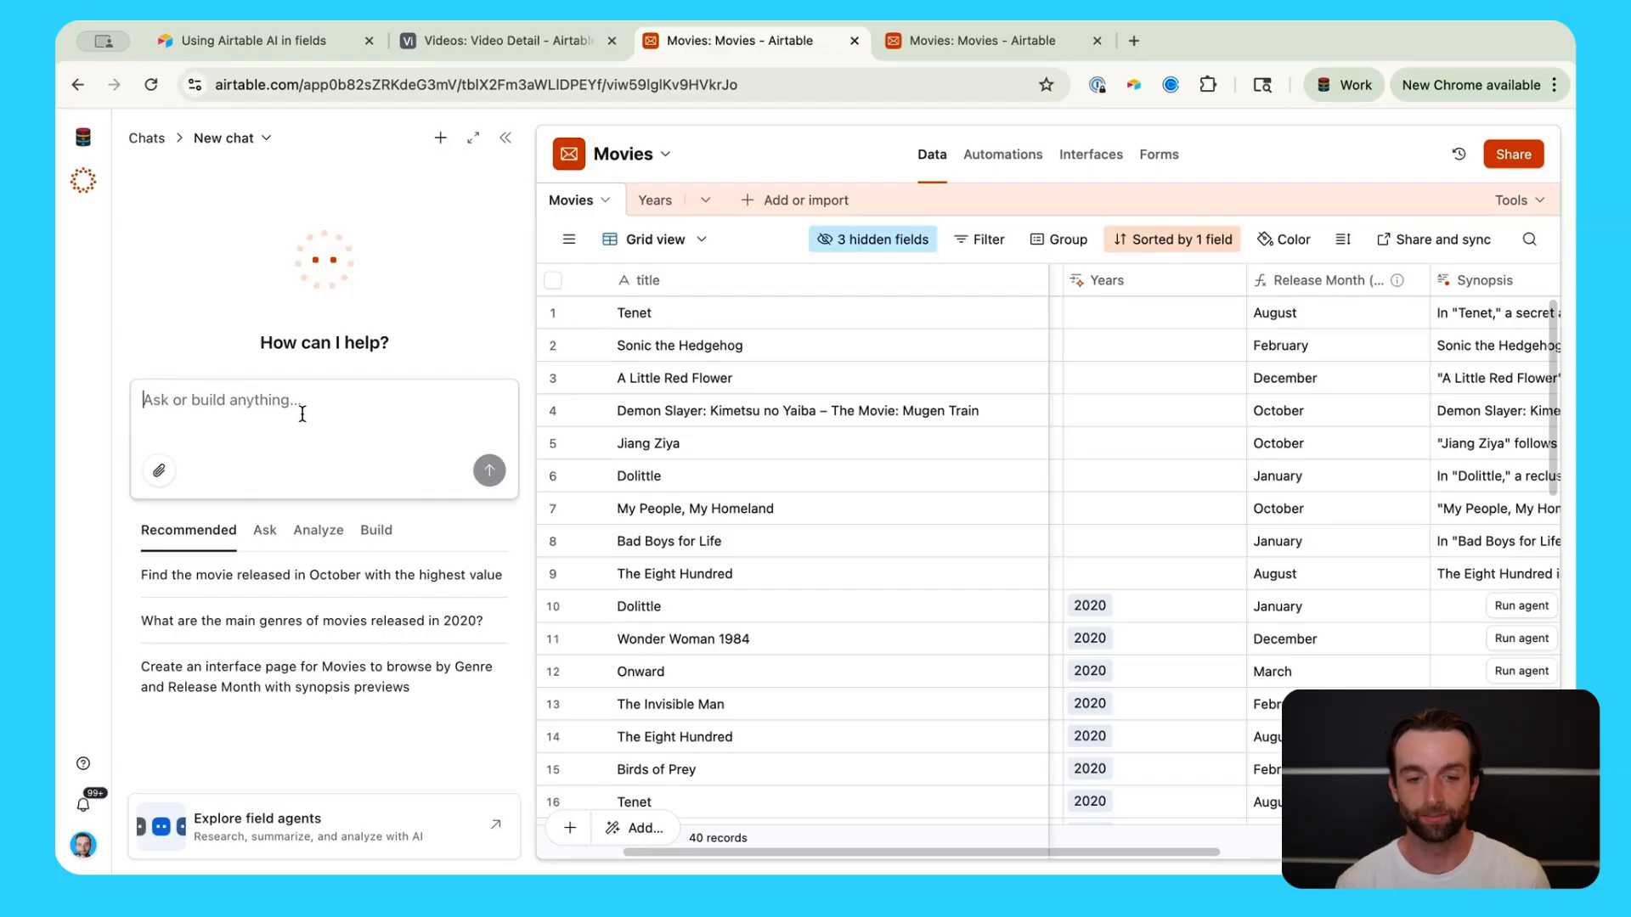
{"action": "type", "text": "What "}
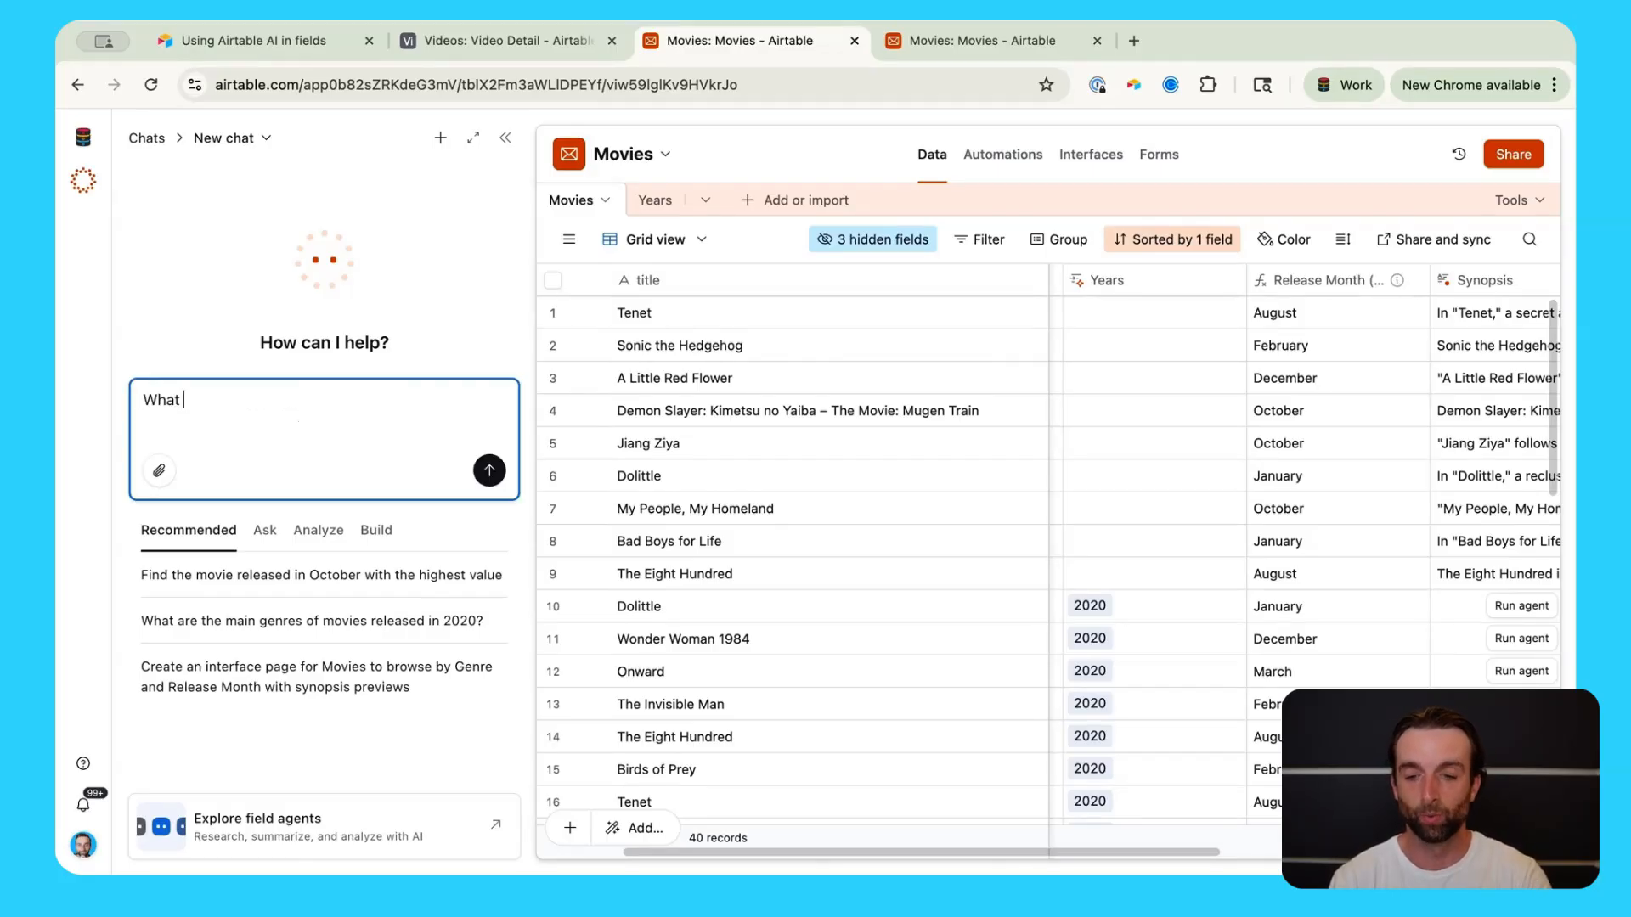
{"action": "type", "text": "is the latest"}
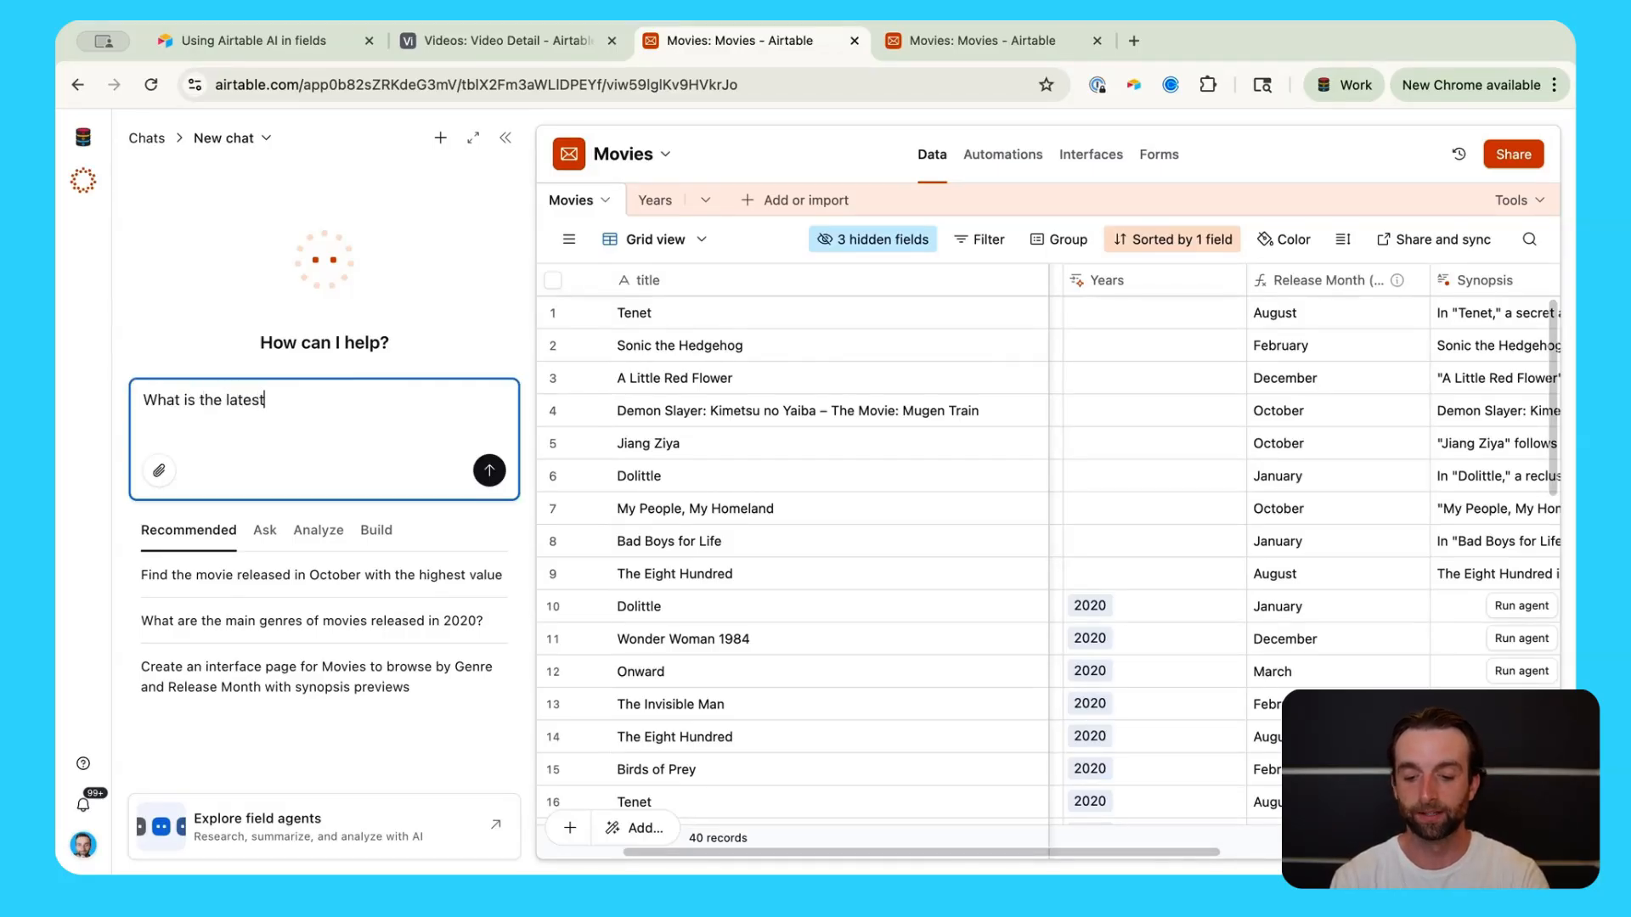
{"action": "type", "text": " rele"}
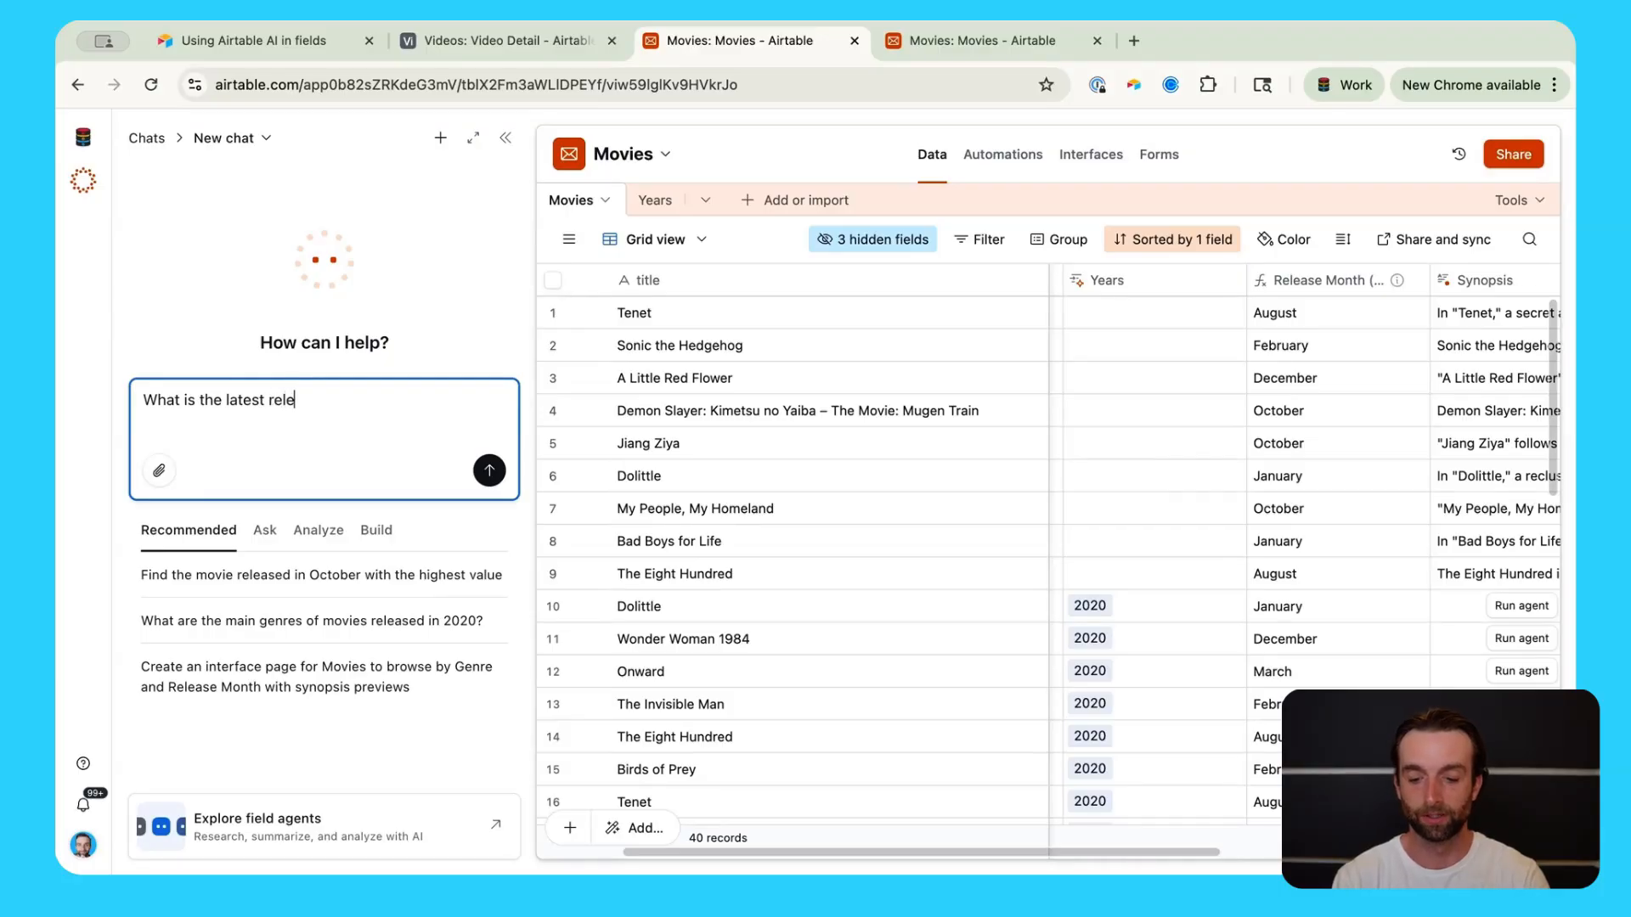
{"action": "type", "text": "ase in th"}
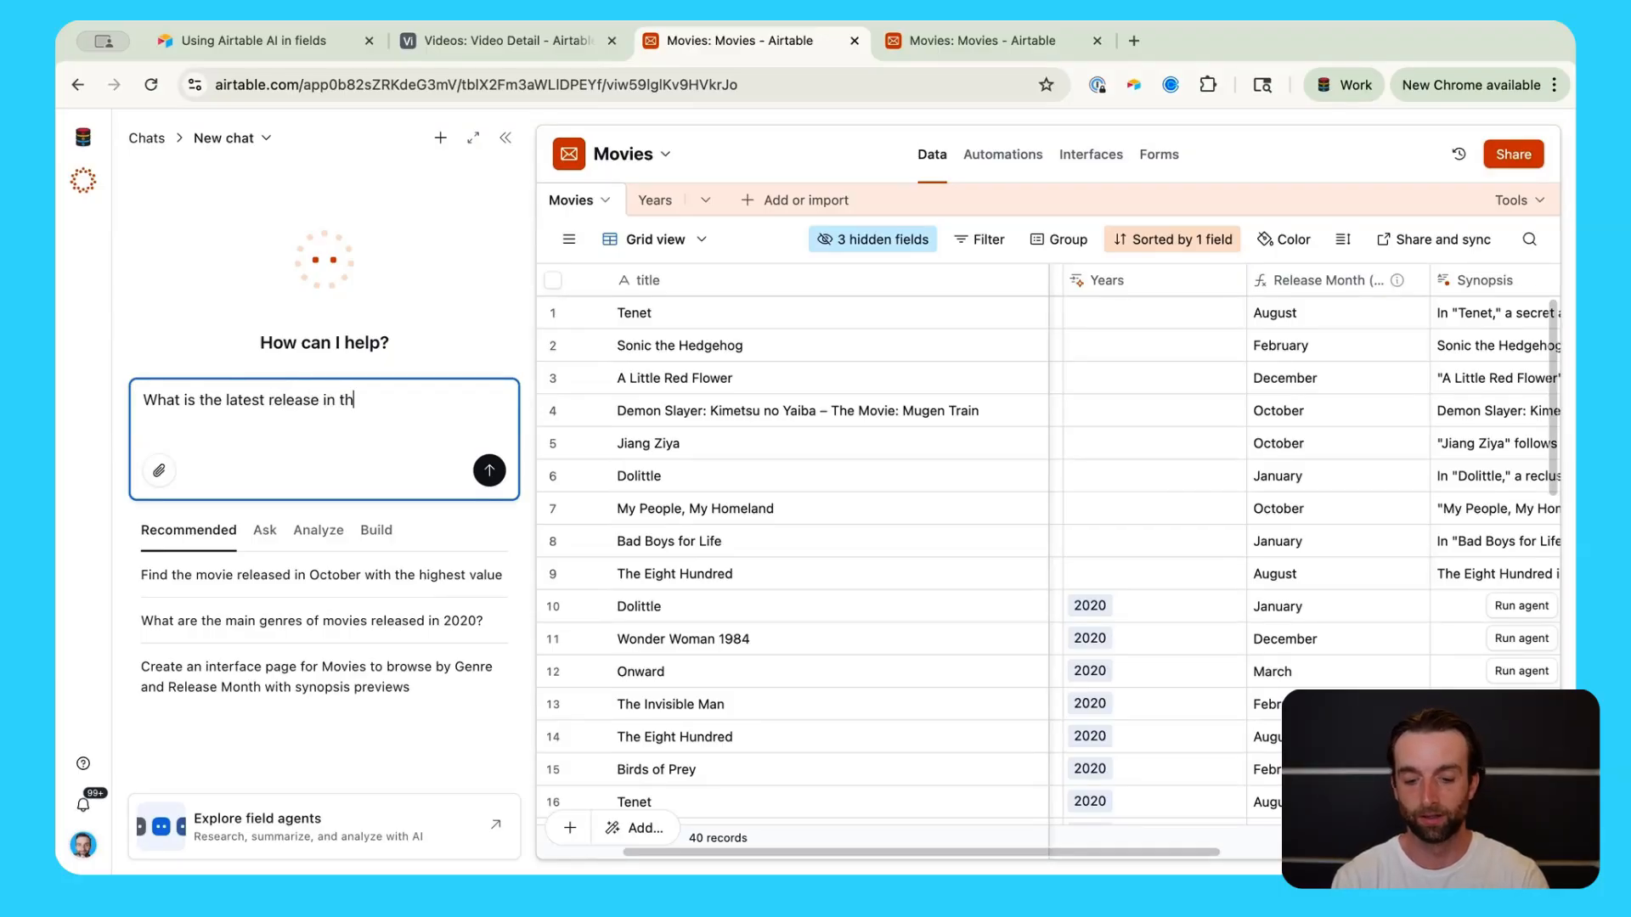
{"action": "type", "text": "e movie table?"}
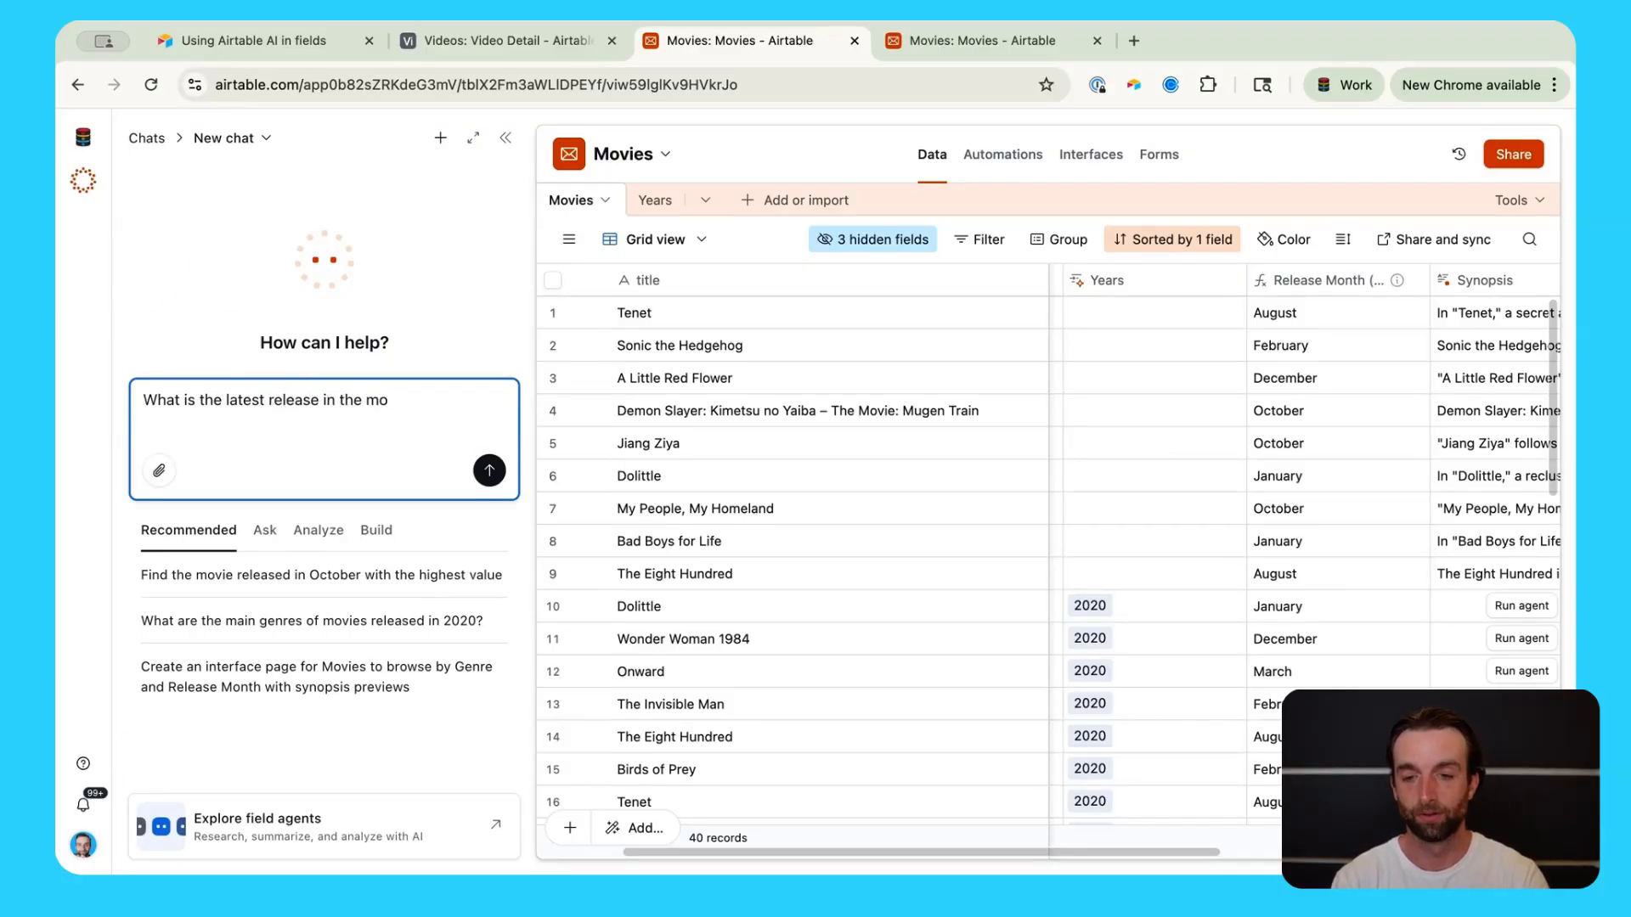
{"action": "key", "text": "Return"}
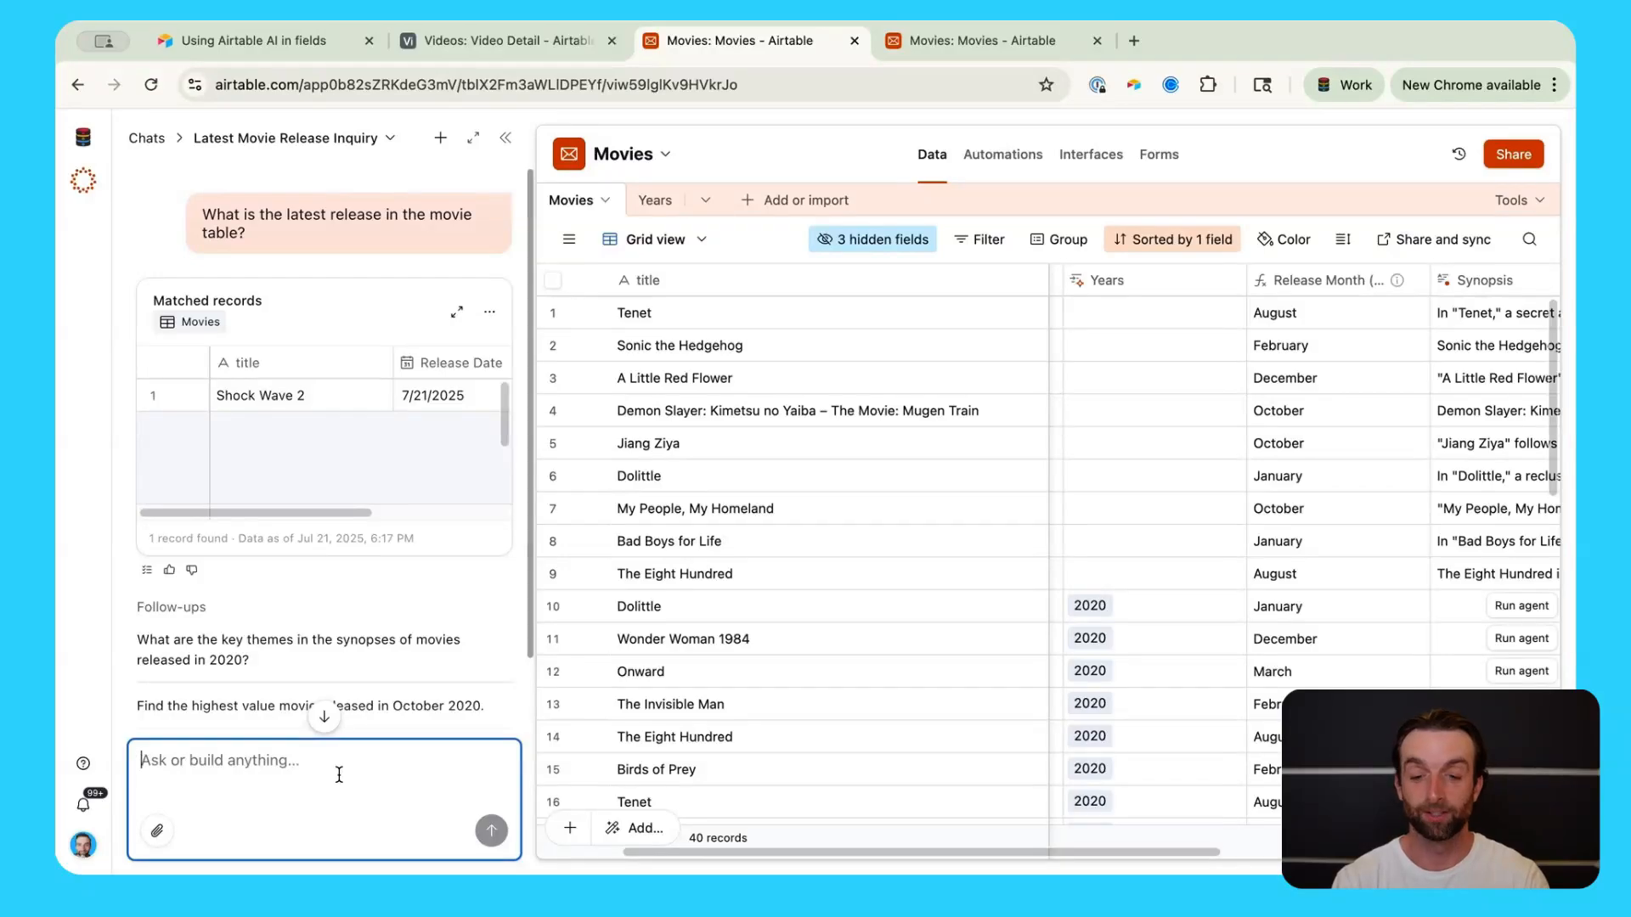
Step: With the Value column in view, ask Omni to add up all movie values, which totals $1,099,000,000
{"action": "scroll", "coordinate": [1174, 451], "scroll_direction": "right", "scroll_amount": 10}
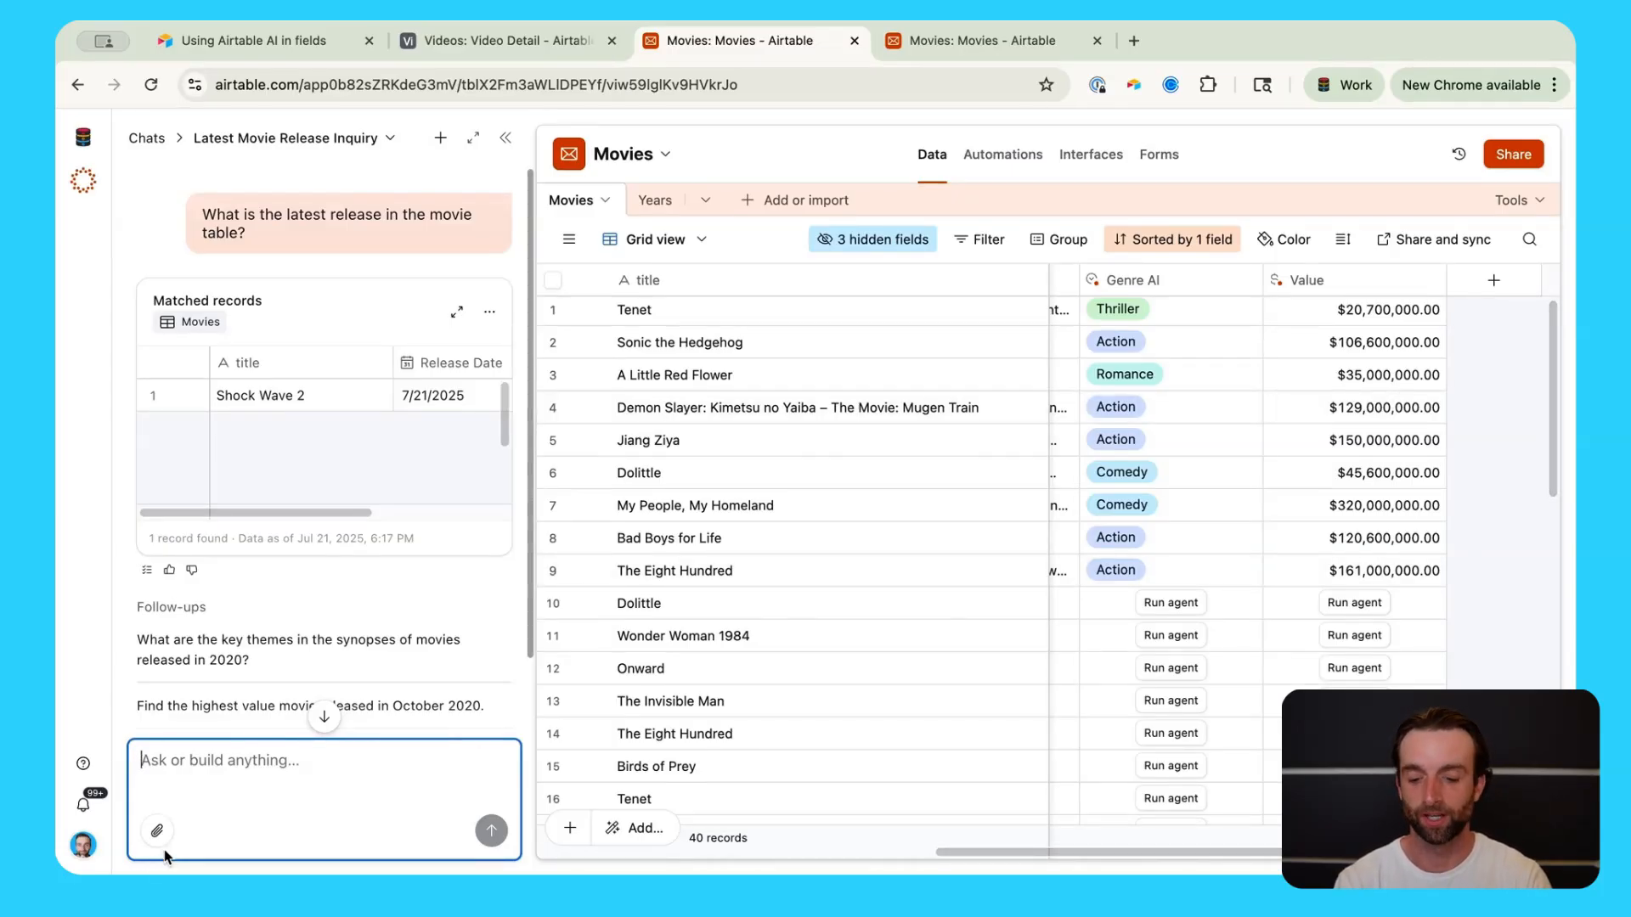
{"action": "type", "text": "a"}
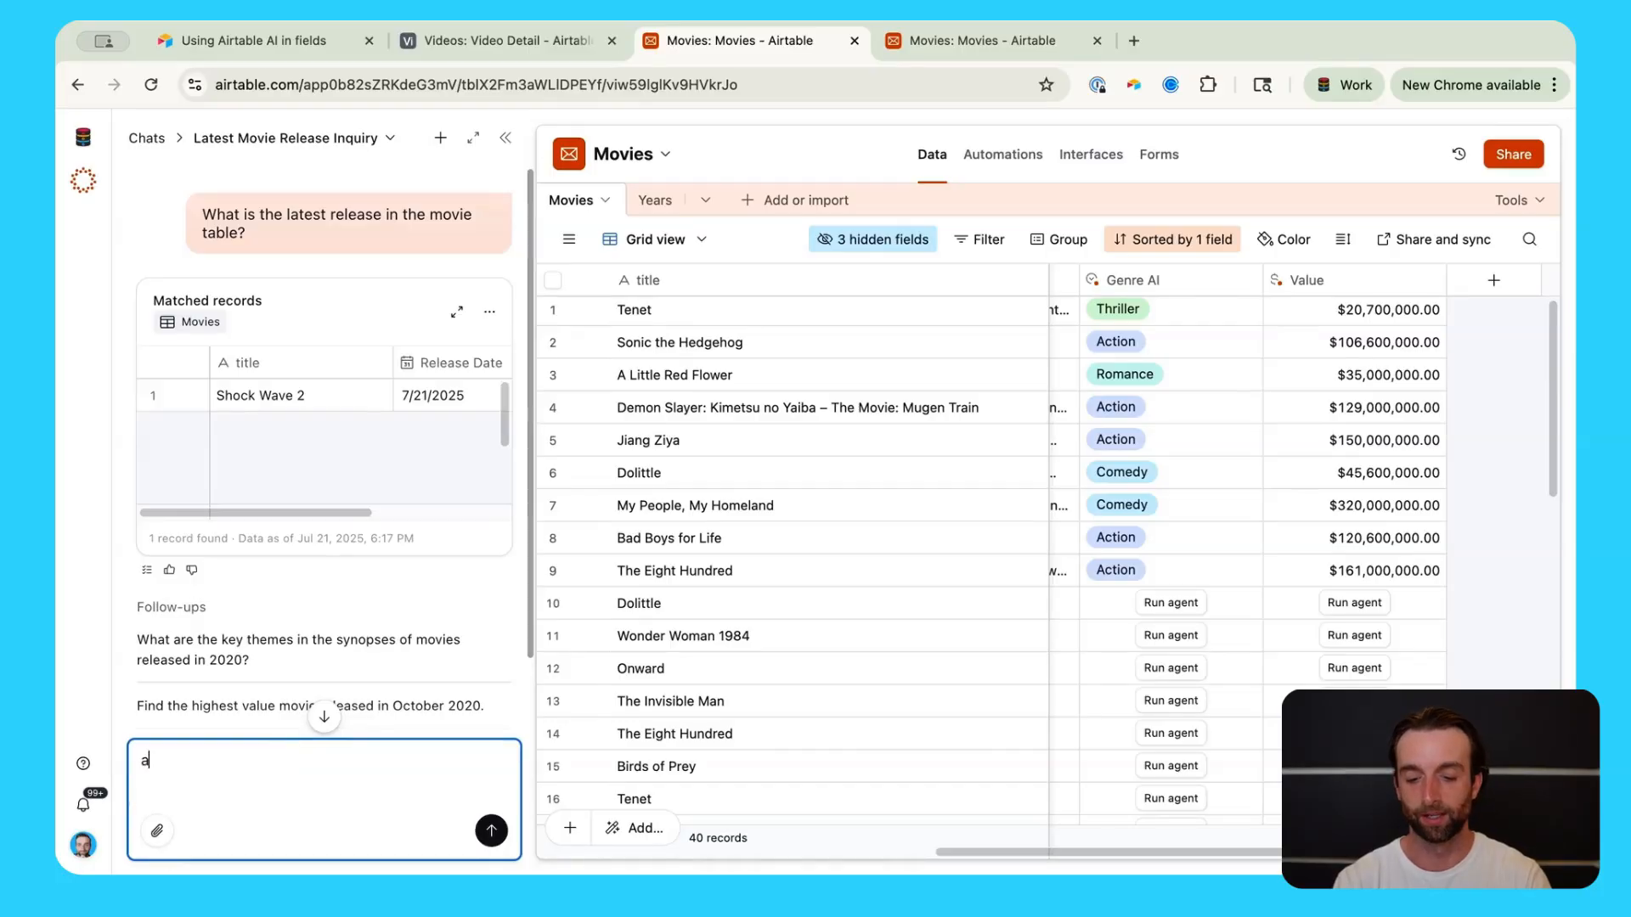
{"action": "type", "text": "dd up all "}
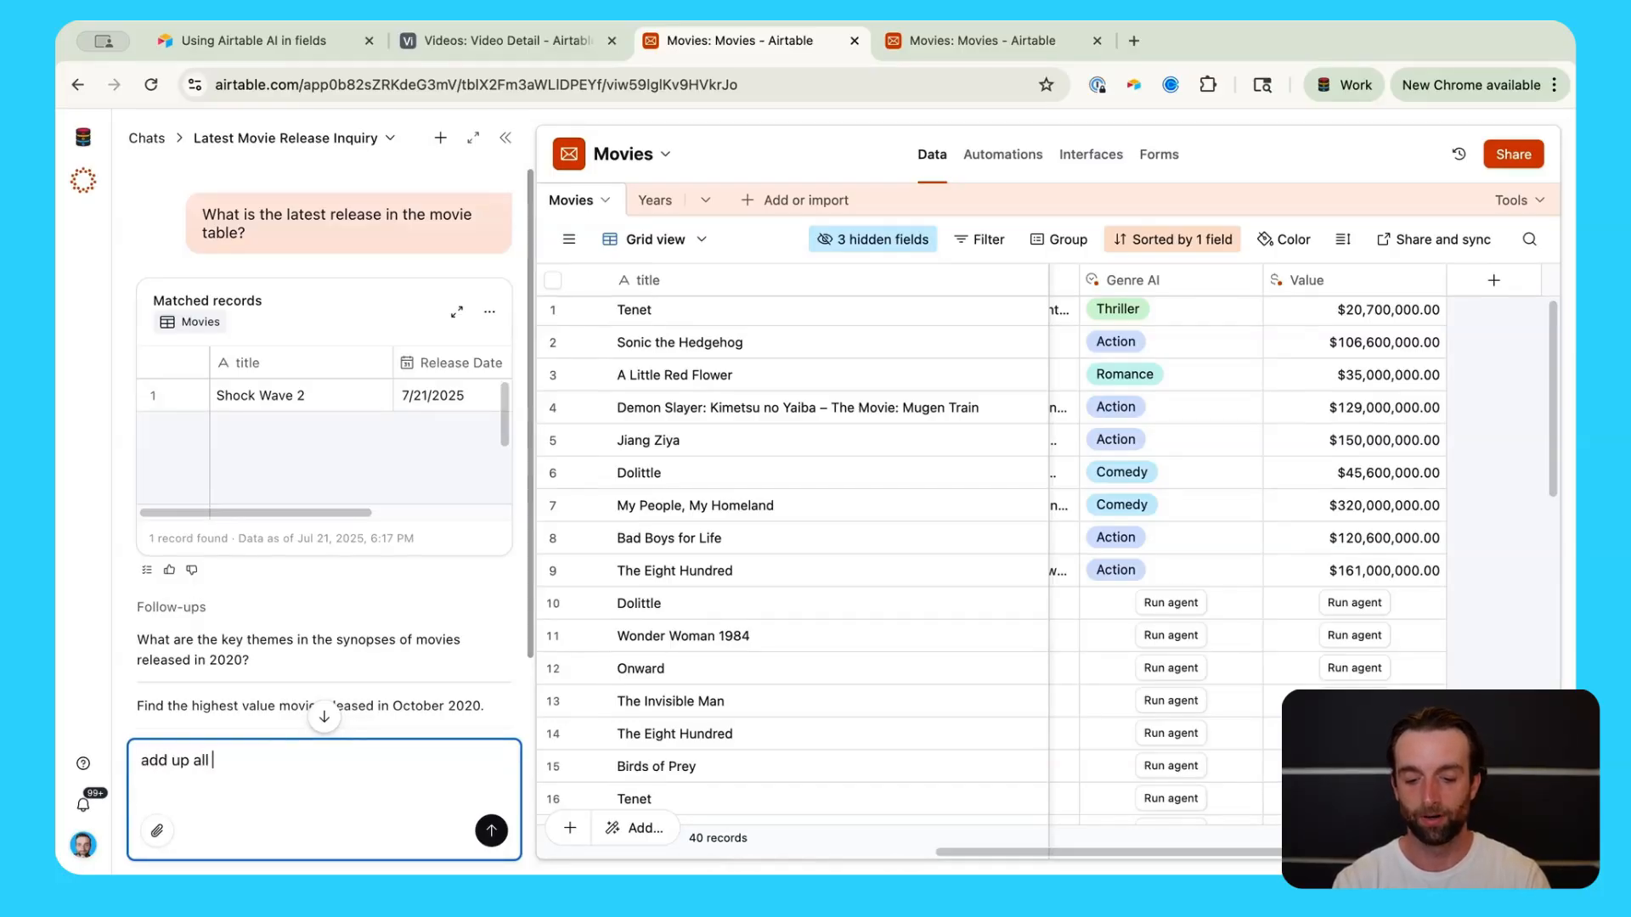
{"action": "type", "text": "of the value for each "}
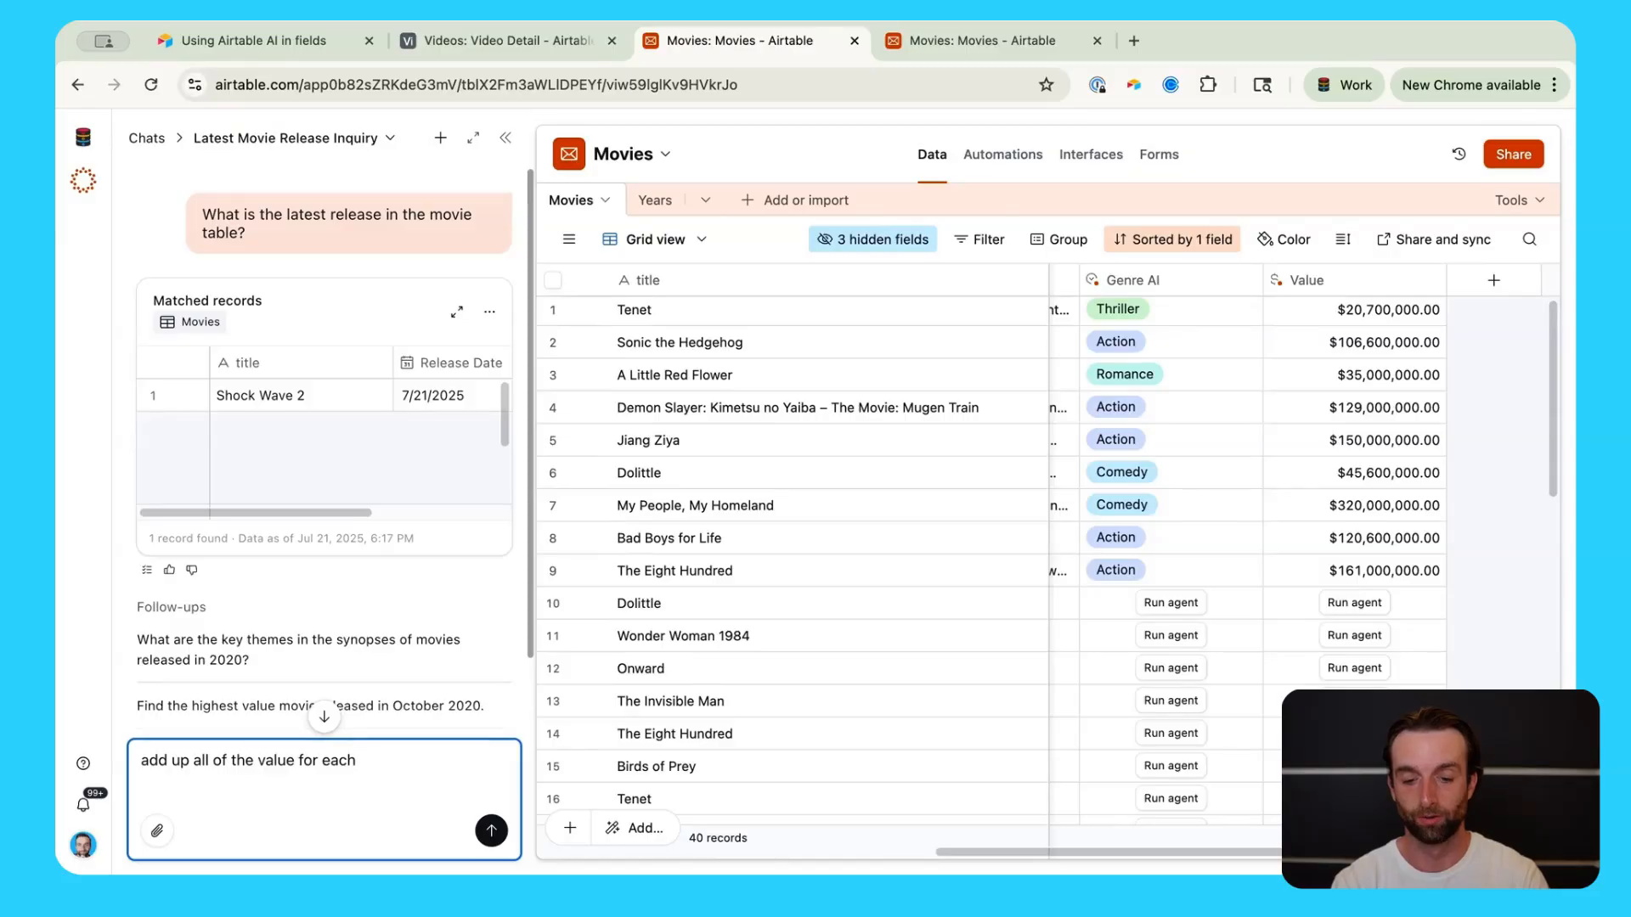
{"action": "type", "text": "movie in the table"}
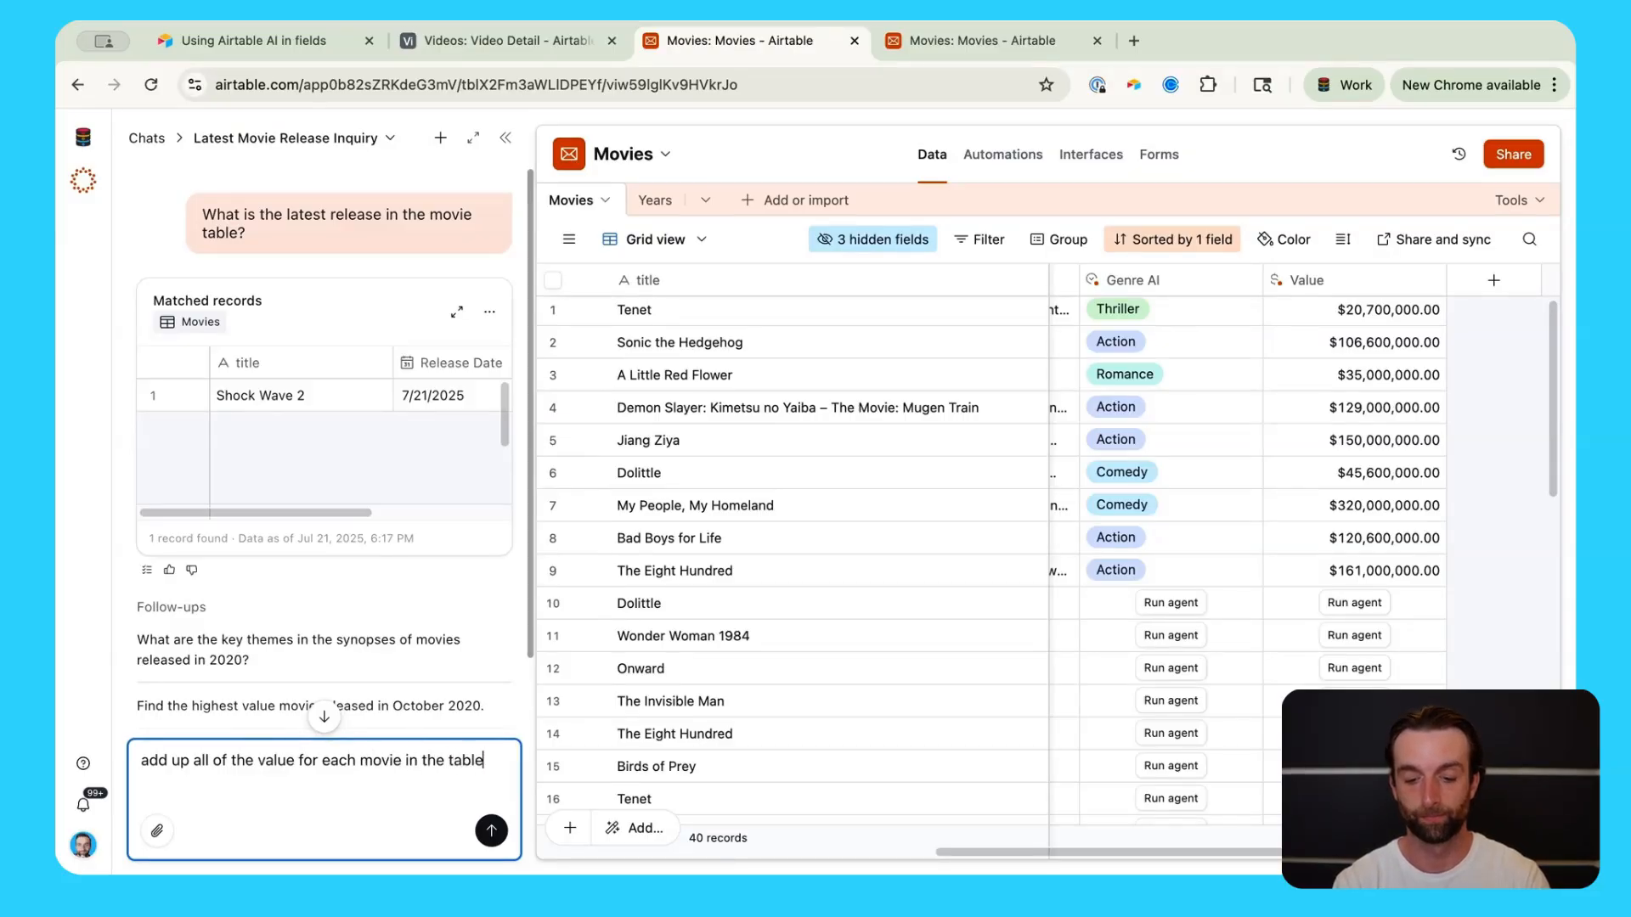
{"action": "key", "text": "Return"}
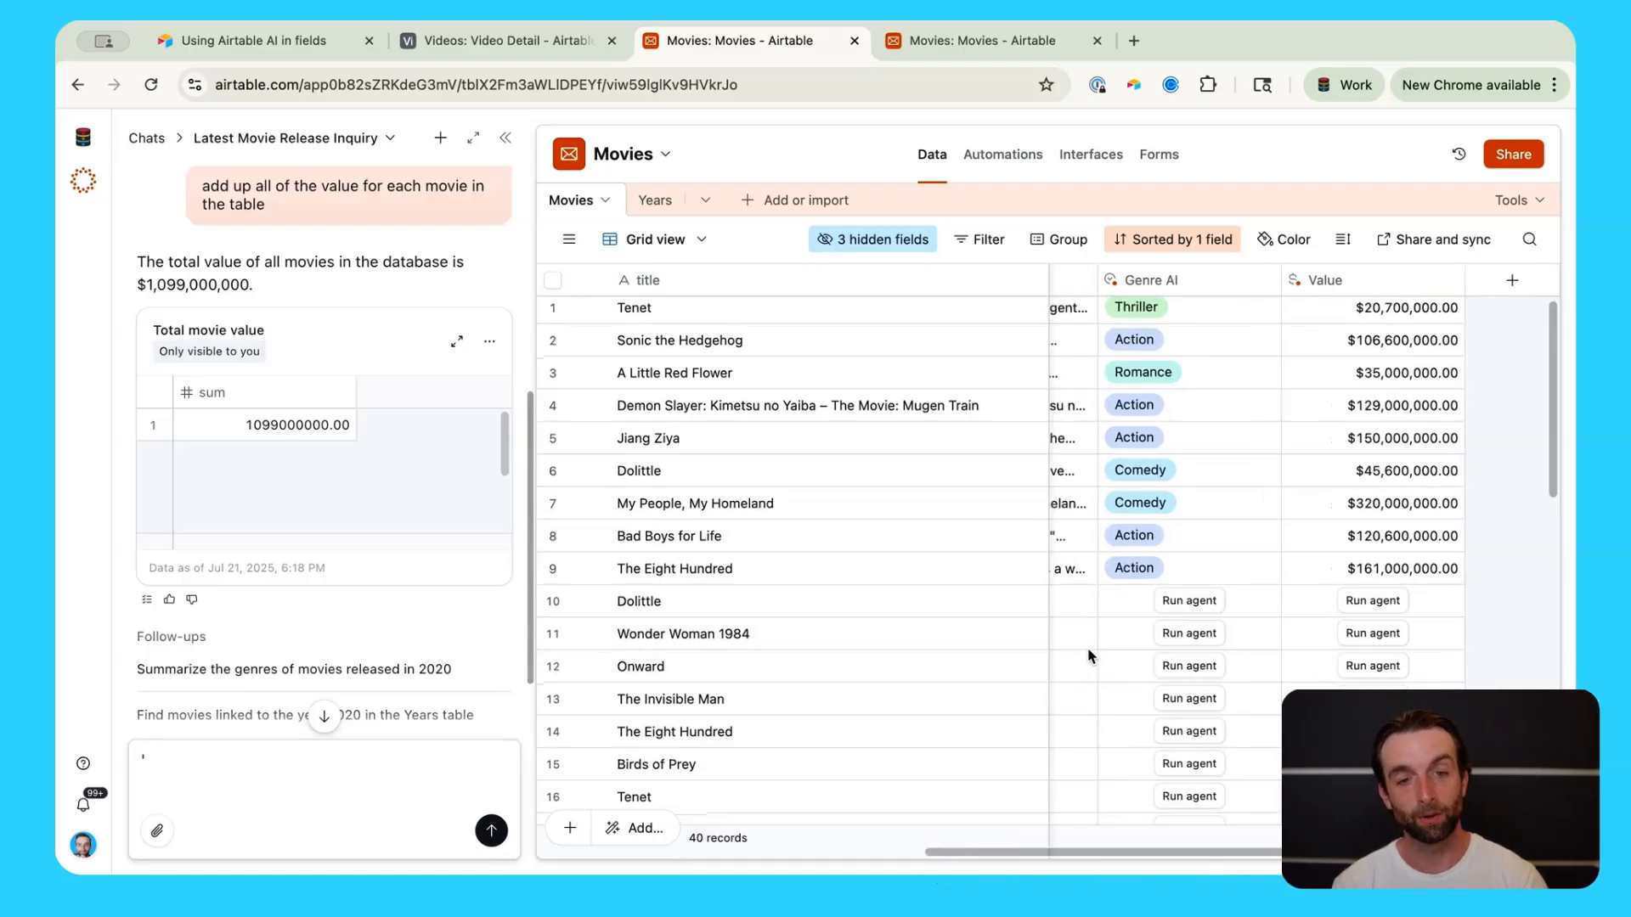
Step: Send Omni 'please capitalize the first field in the table'; it calls the primary field update invalid
{"action": "scroll", "coordinate": [1088, 647], "scroll_direction": "left", "scroll_amount": 5}
{"action": "scroll", "coordinate": [1088, 647], "scroll_direction": "left", "scroll_amount": 2}
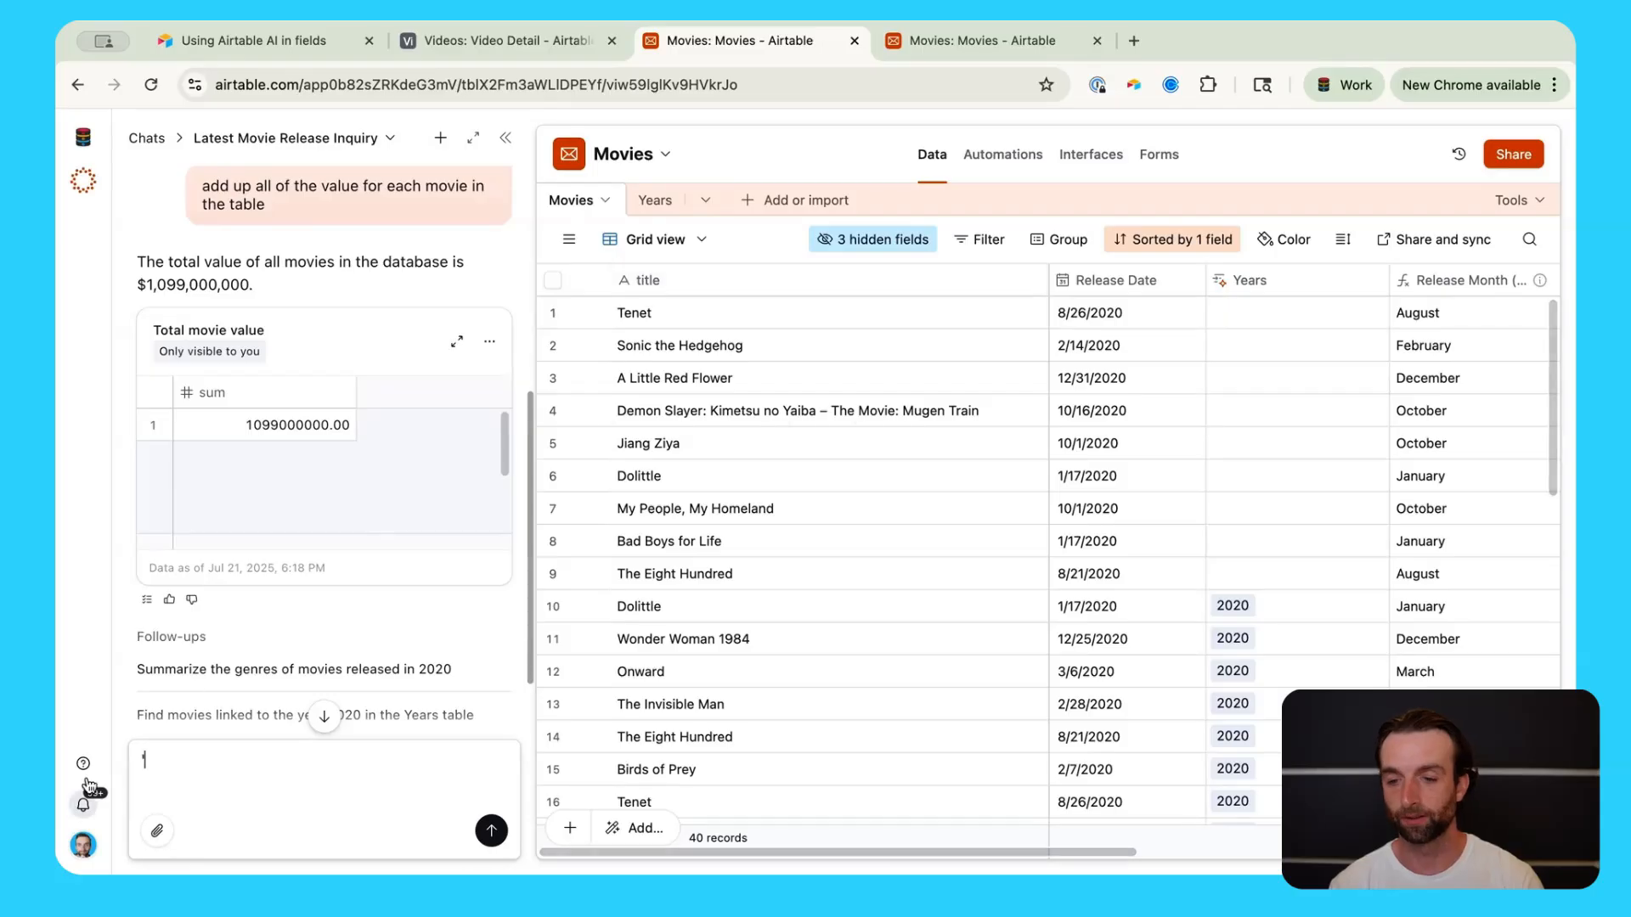
{"action": "key", "text": "BackSpace"}
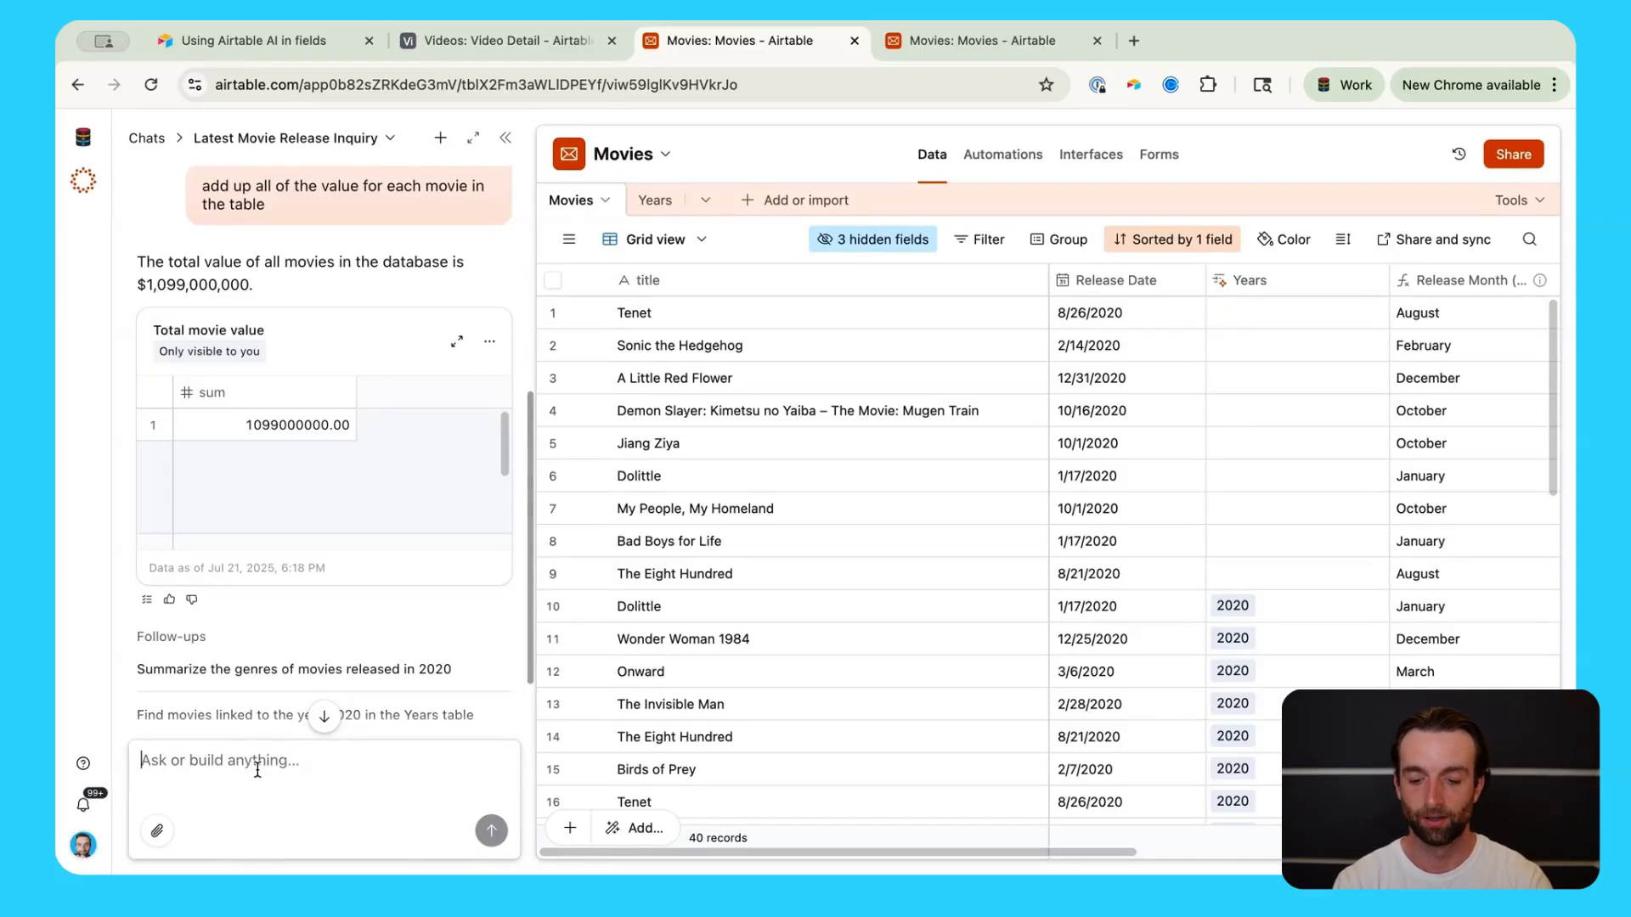
{"action": "type", "text": "please "}
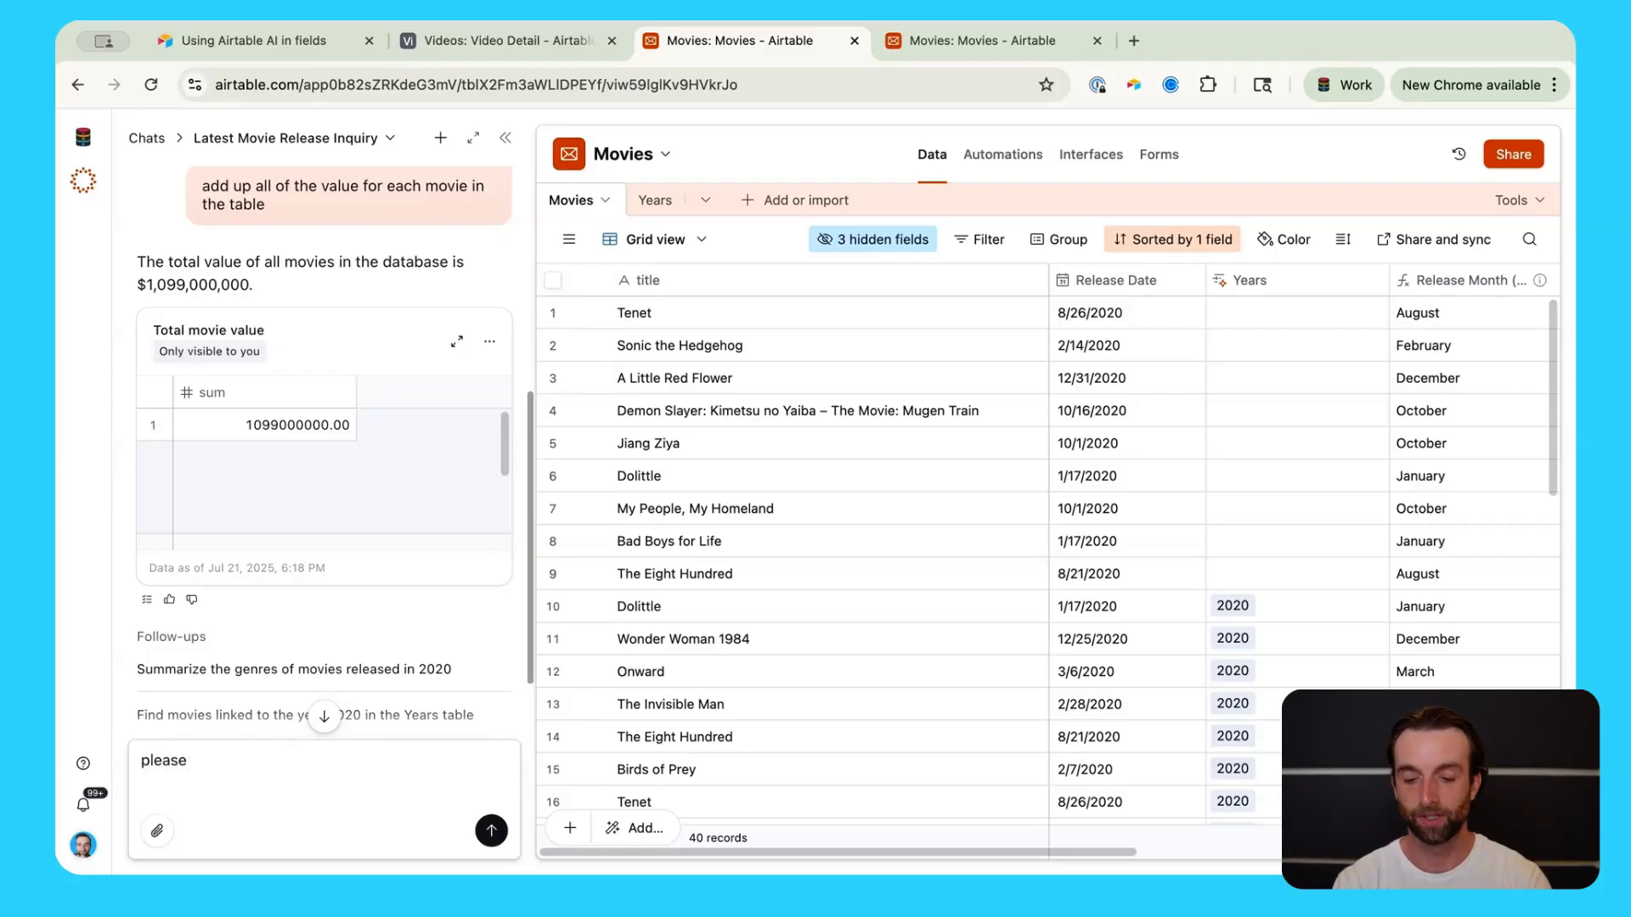
{"action": "type", "text": "capitalize the first fiel.d"}
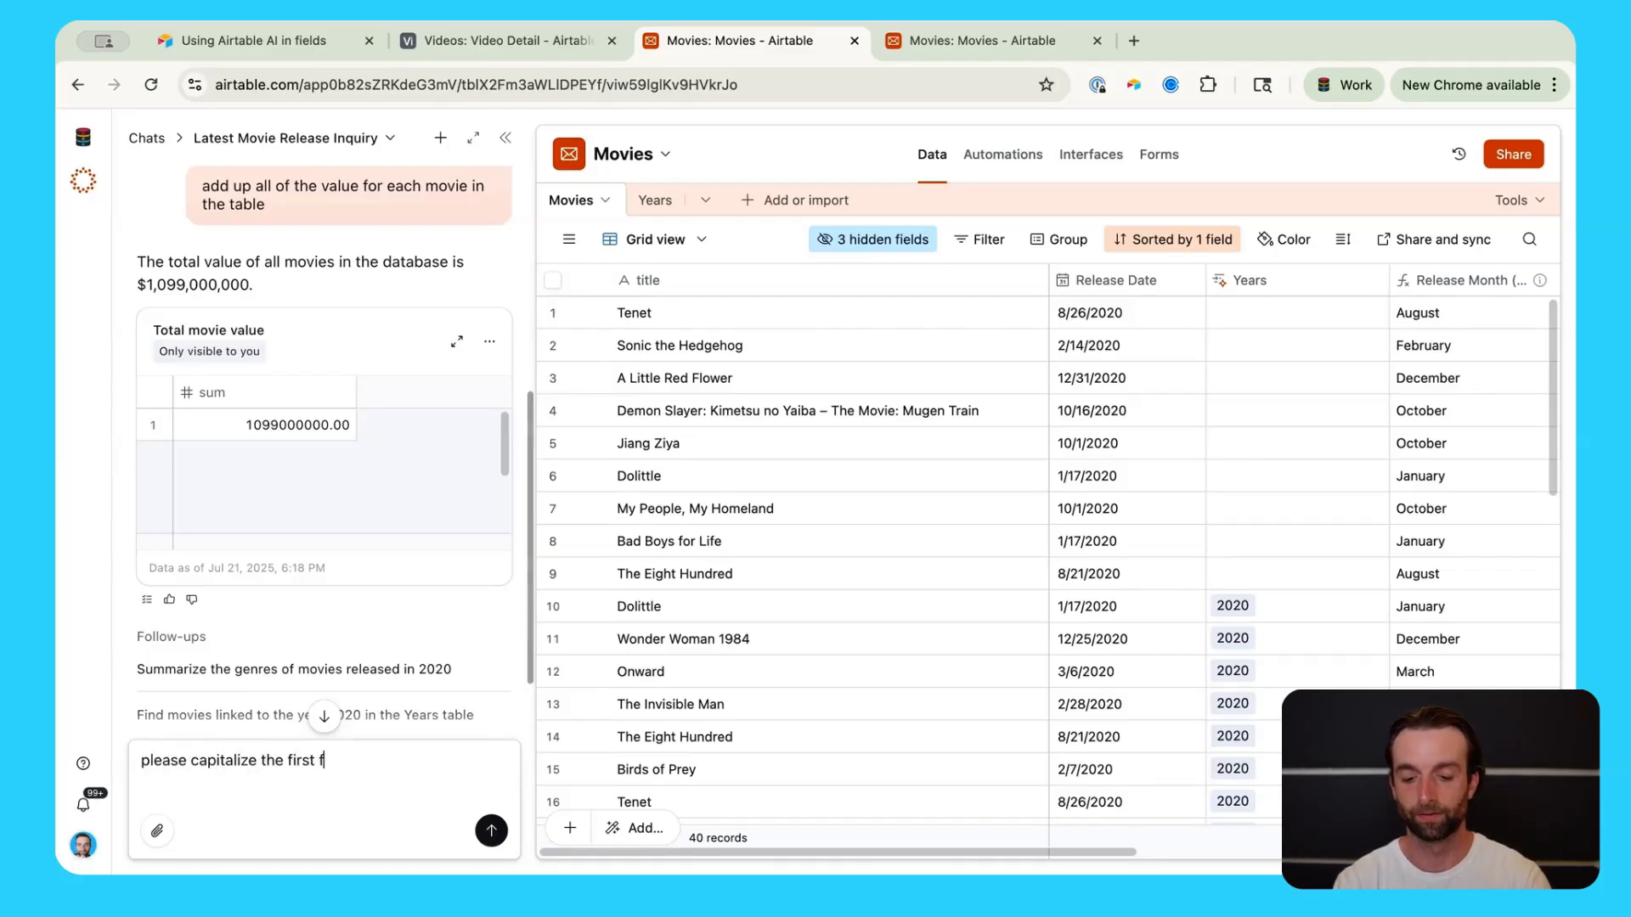
{"action": "key", "text": "BackSpace"}
{"action": "key", "text": "BackSpace"}
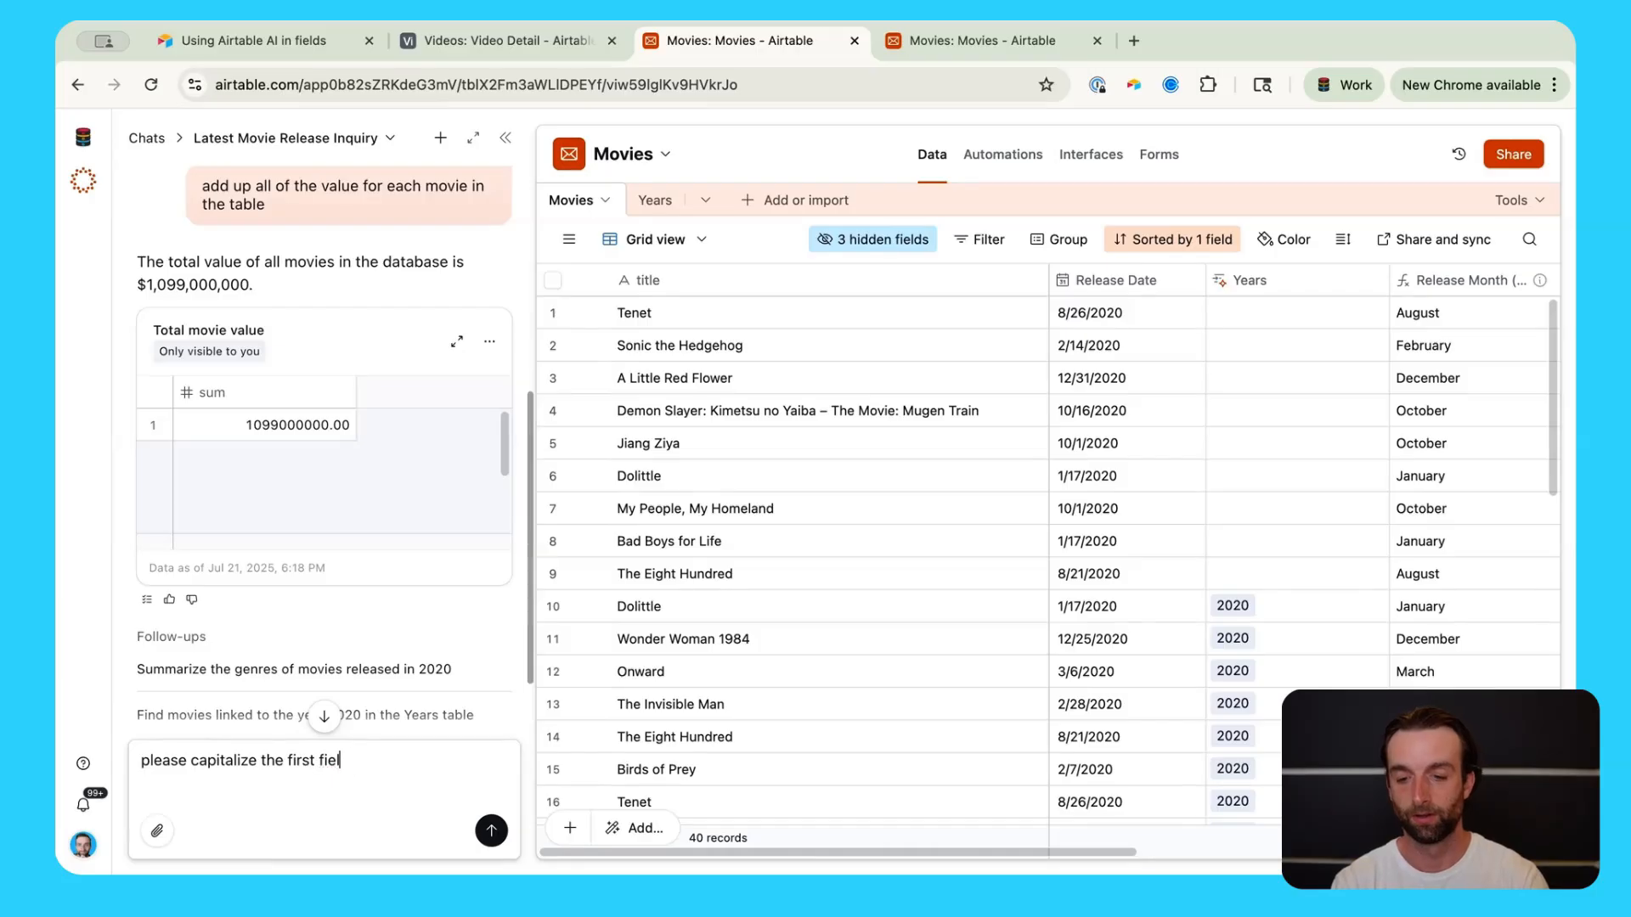
{"action": "type", "text": "d in the table"}
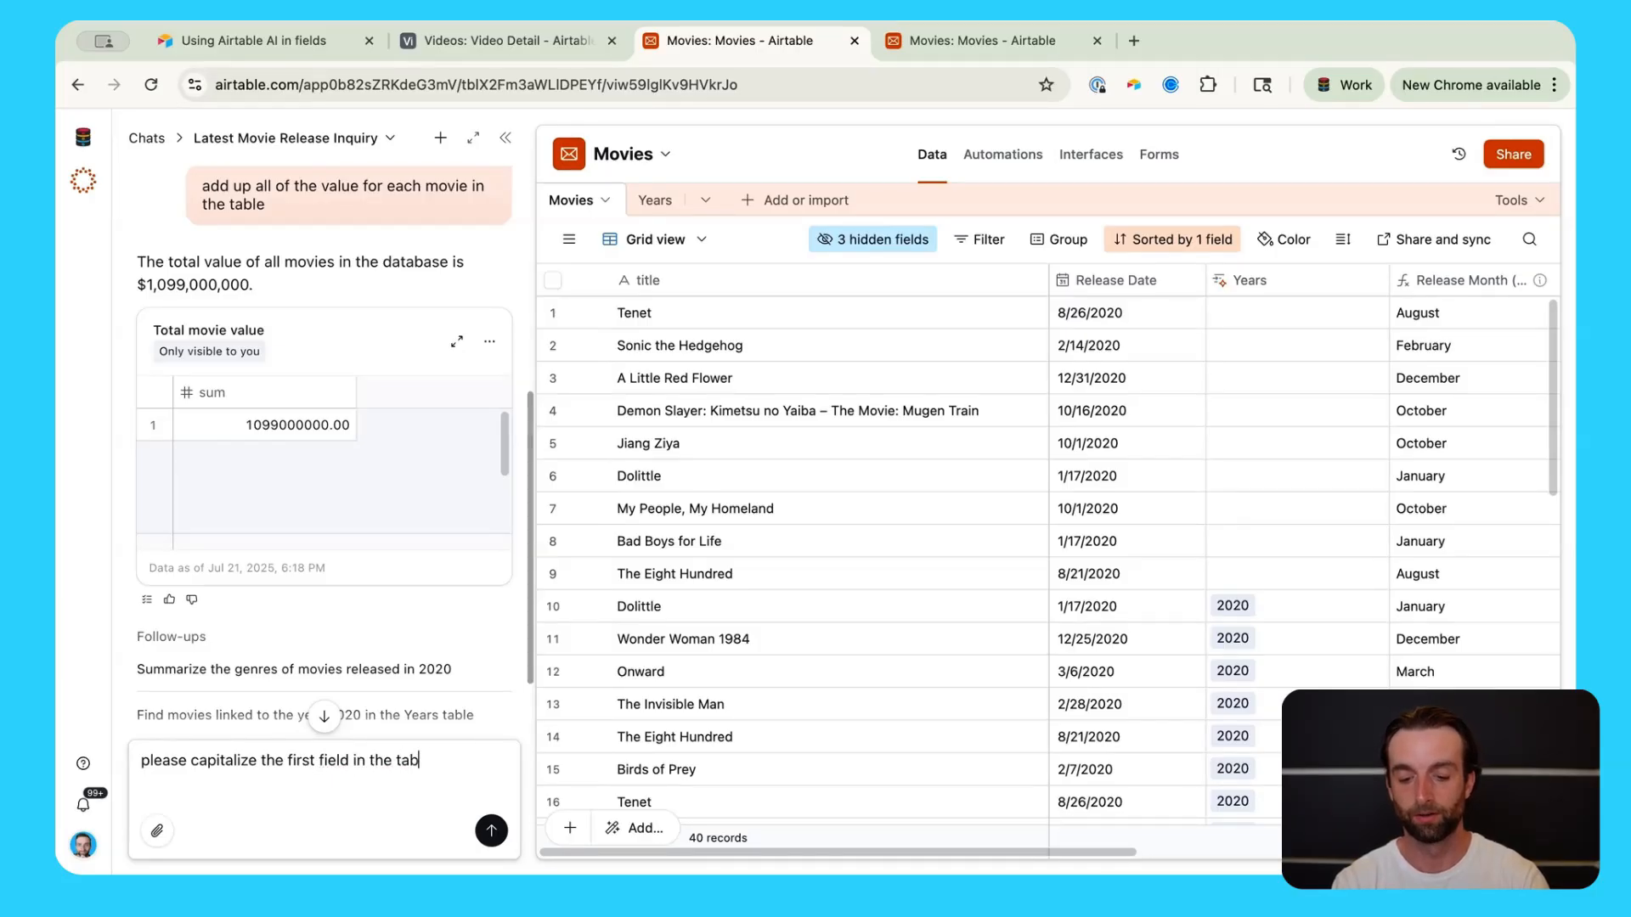
{"action": "key", "text": "Return"}
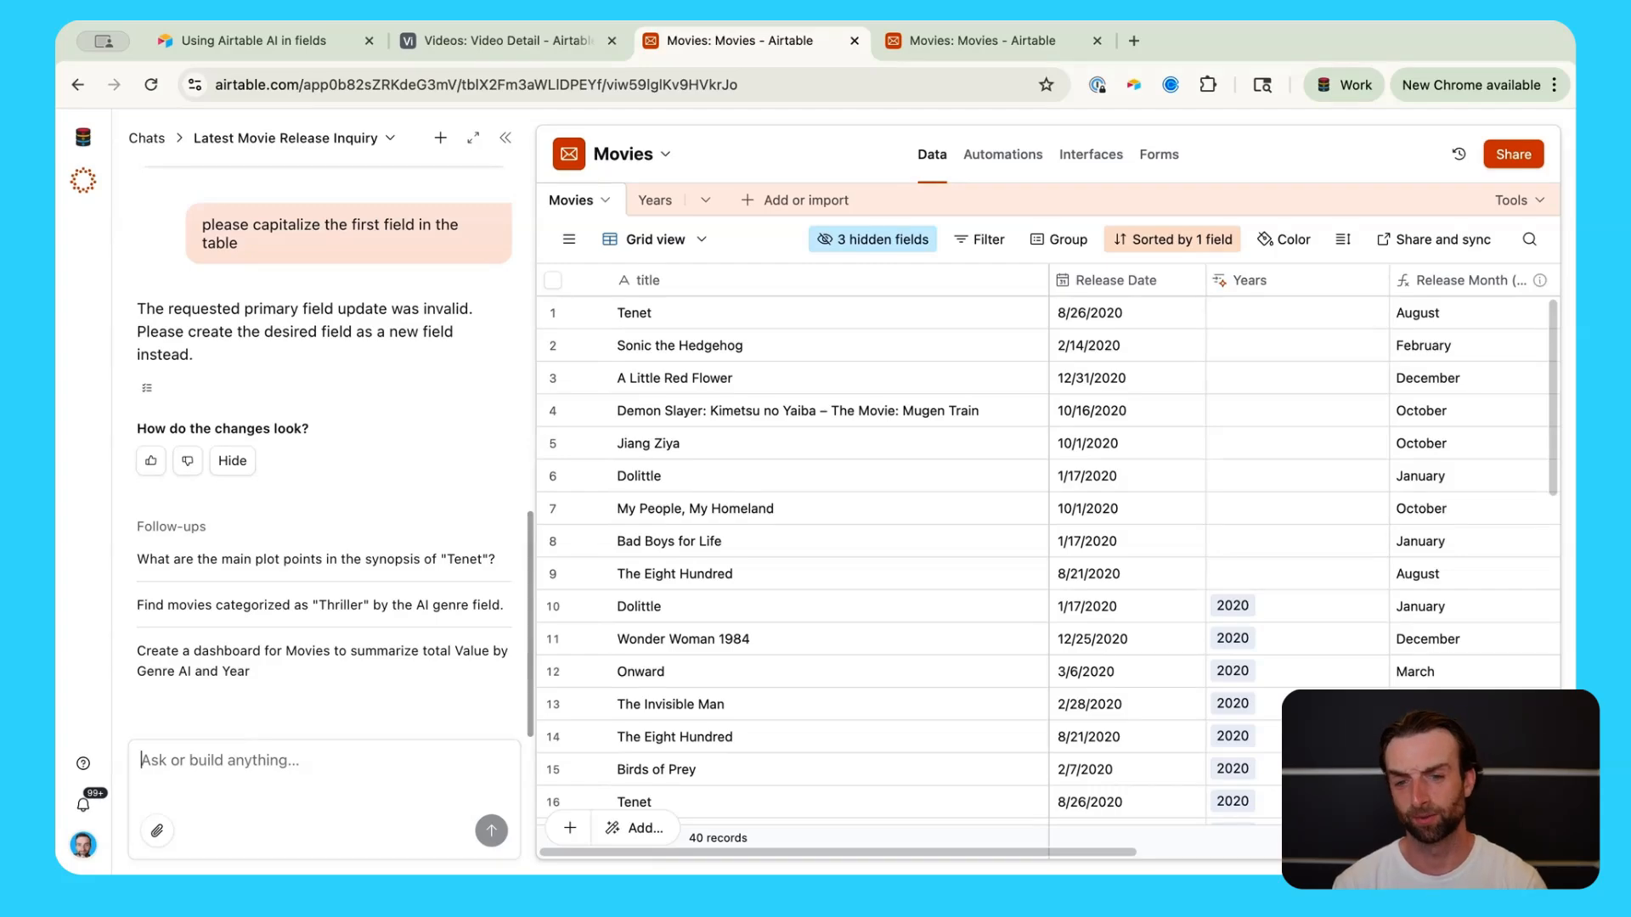
Step: Change the primary field from title to Release Date, then enter the prompt 'Capitalize all fields in the table'
{"action": "right_click", "coordinate": [794, 289]}
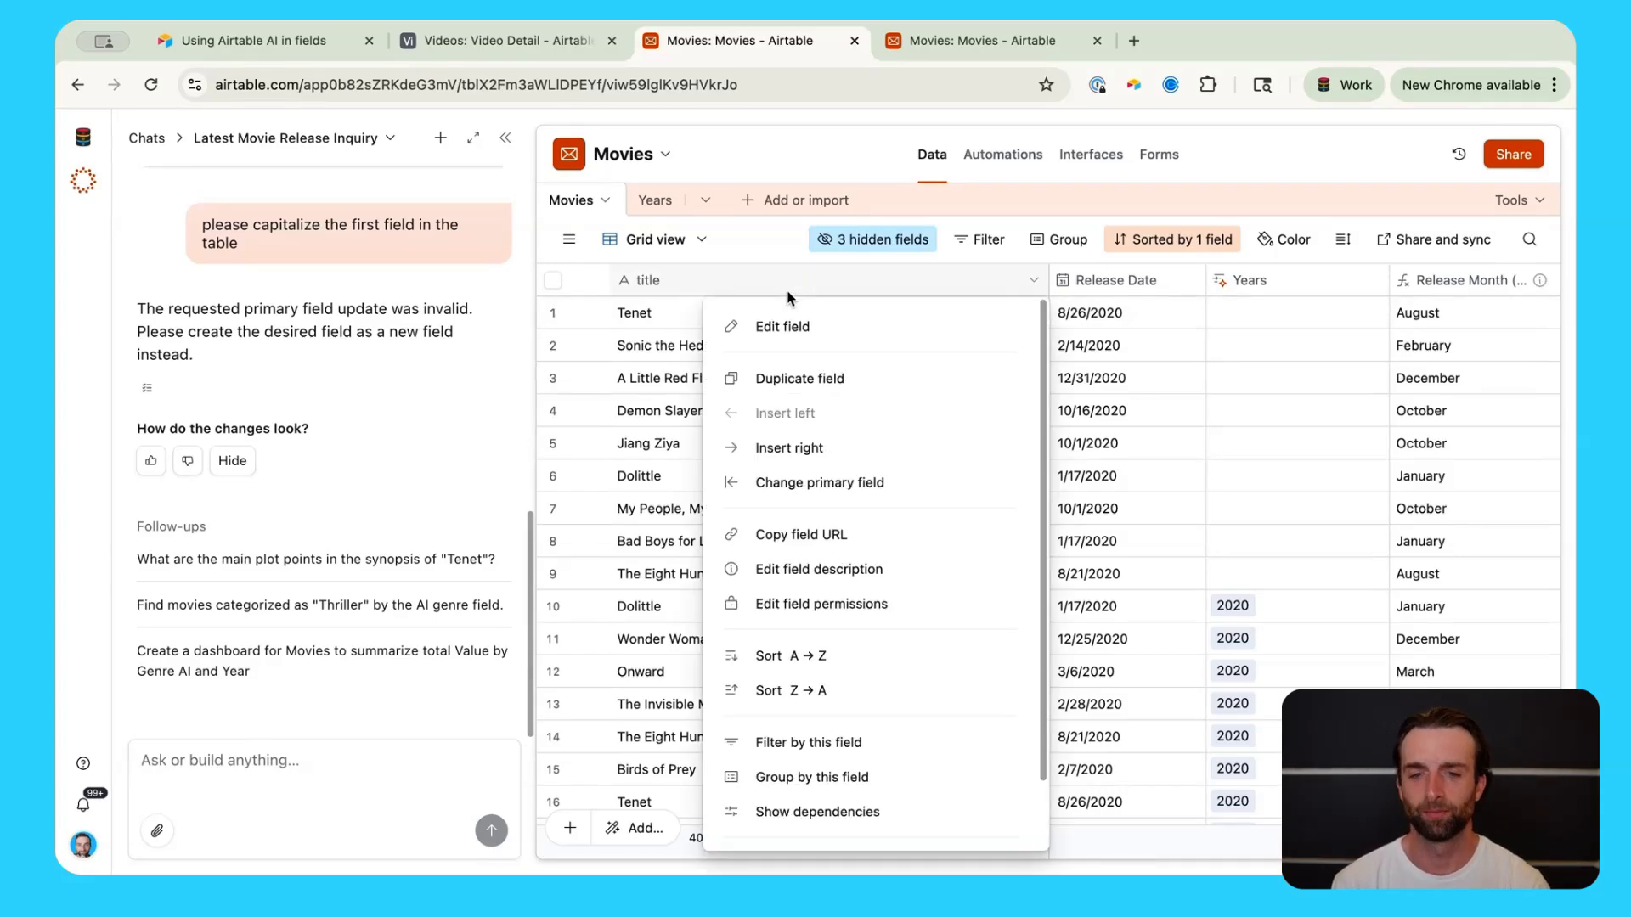
{"action": "left_click", "coordinate": [810, 483]}
{"action": "left_click", "coordinate": [814, 484]}
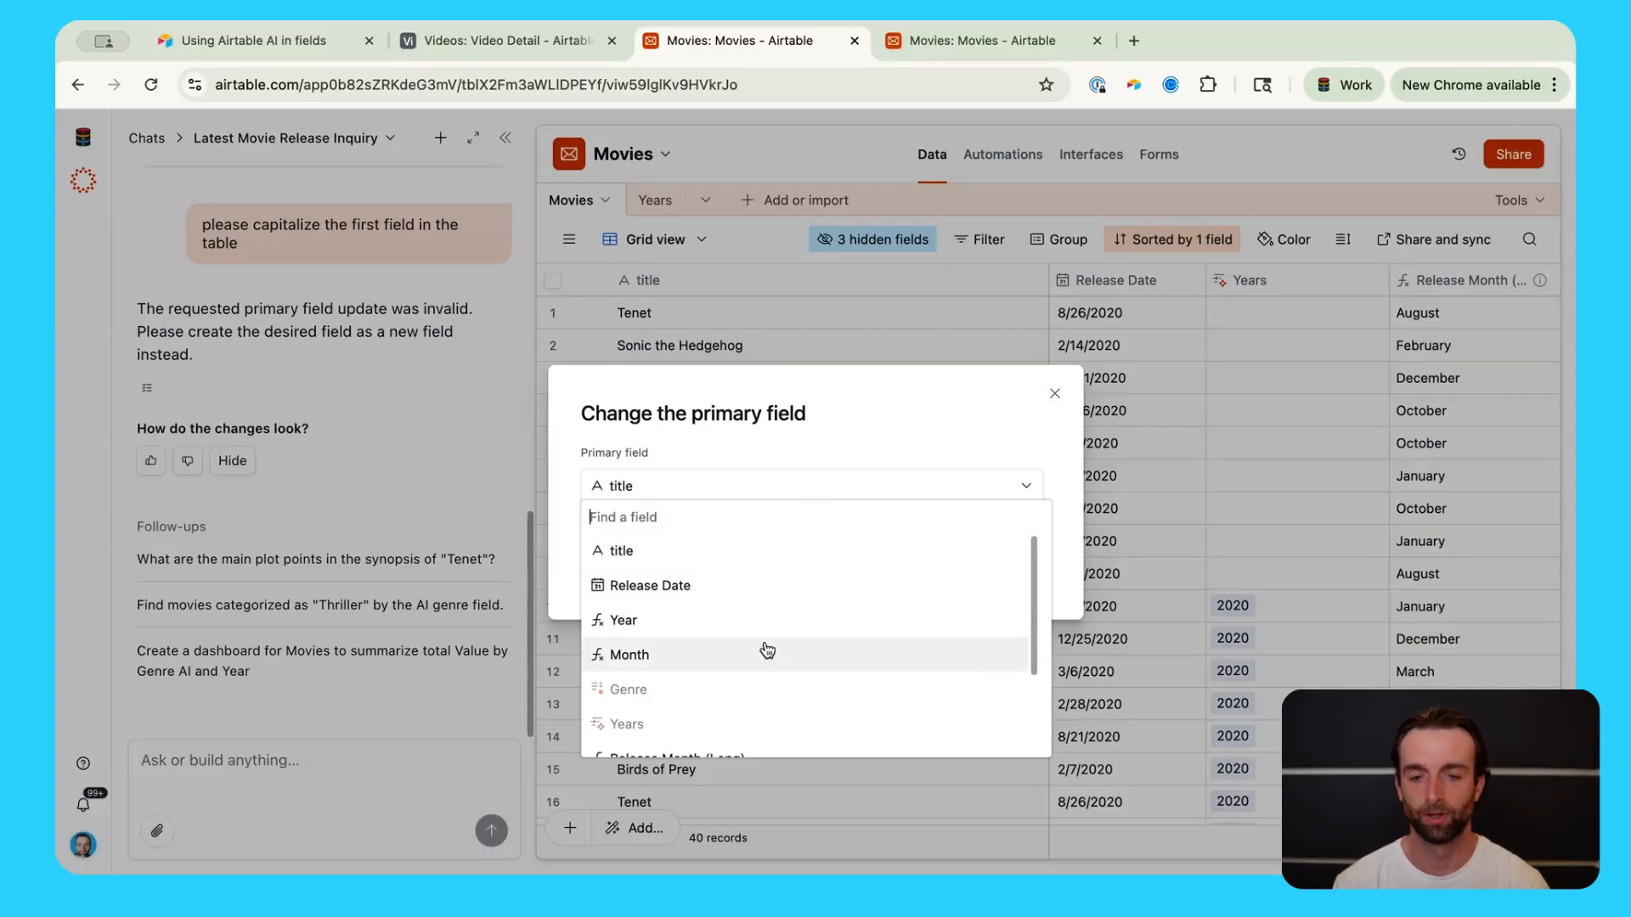
{"action": "left_click", "coordinate": [747, 585]}
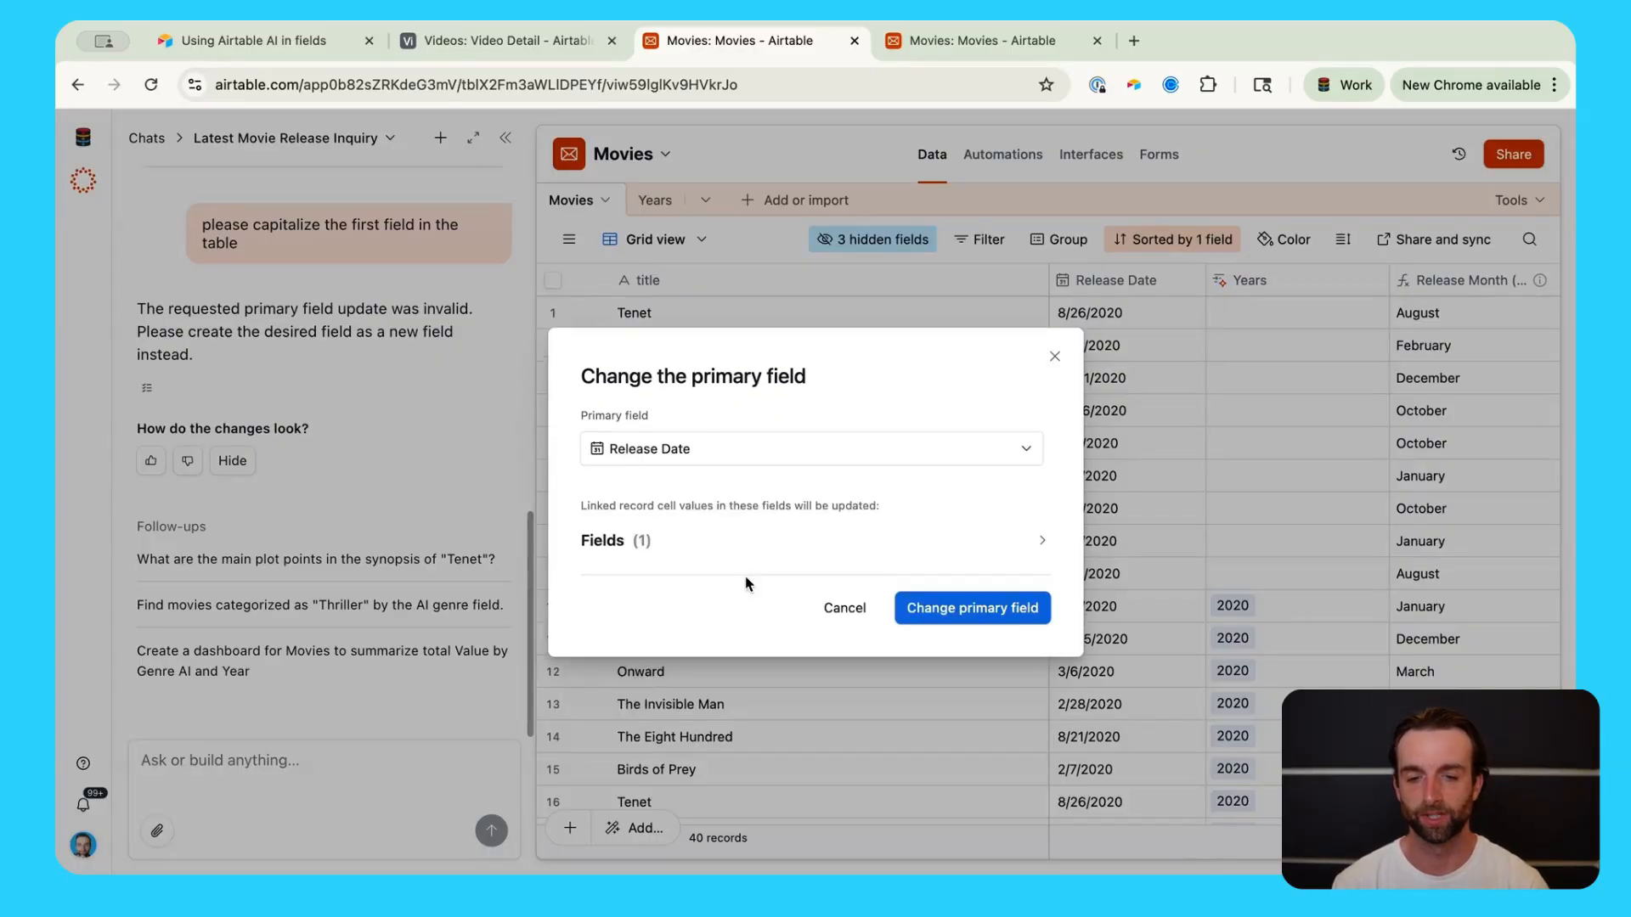
{"action": "left_click", "coordinate": [996, 615]}
{"action": "type", "text": "Capit"}
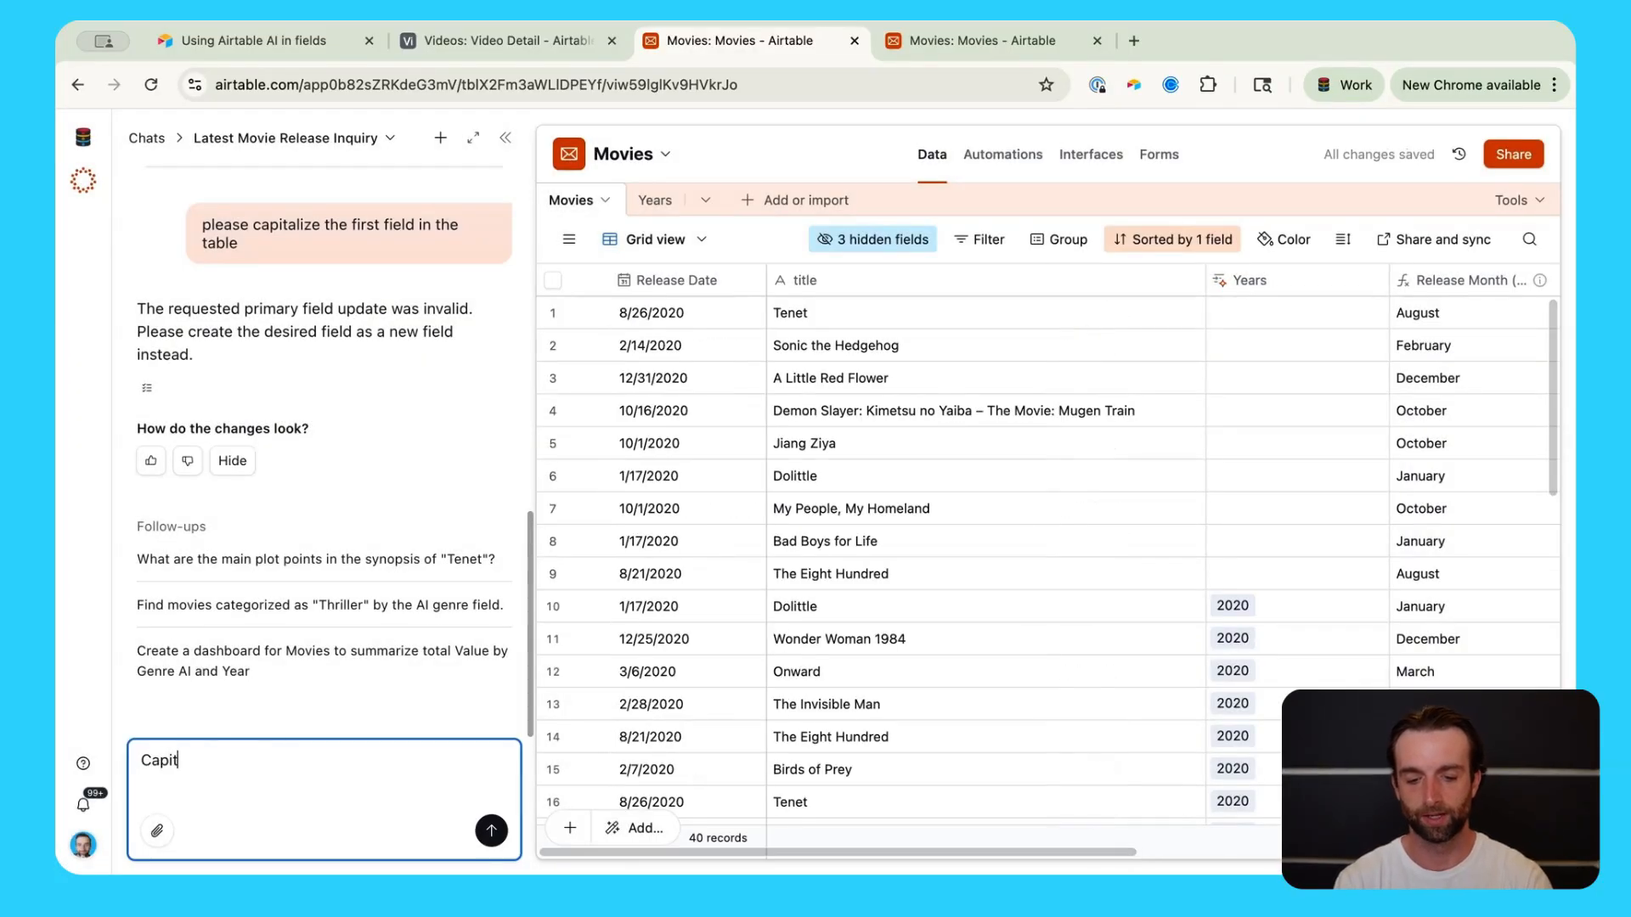
{"action": "type", "text": "alize all "}
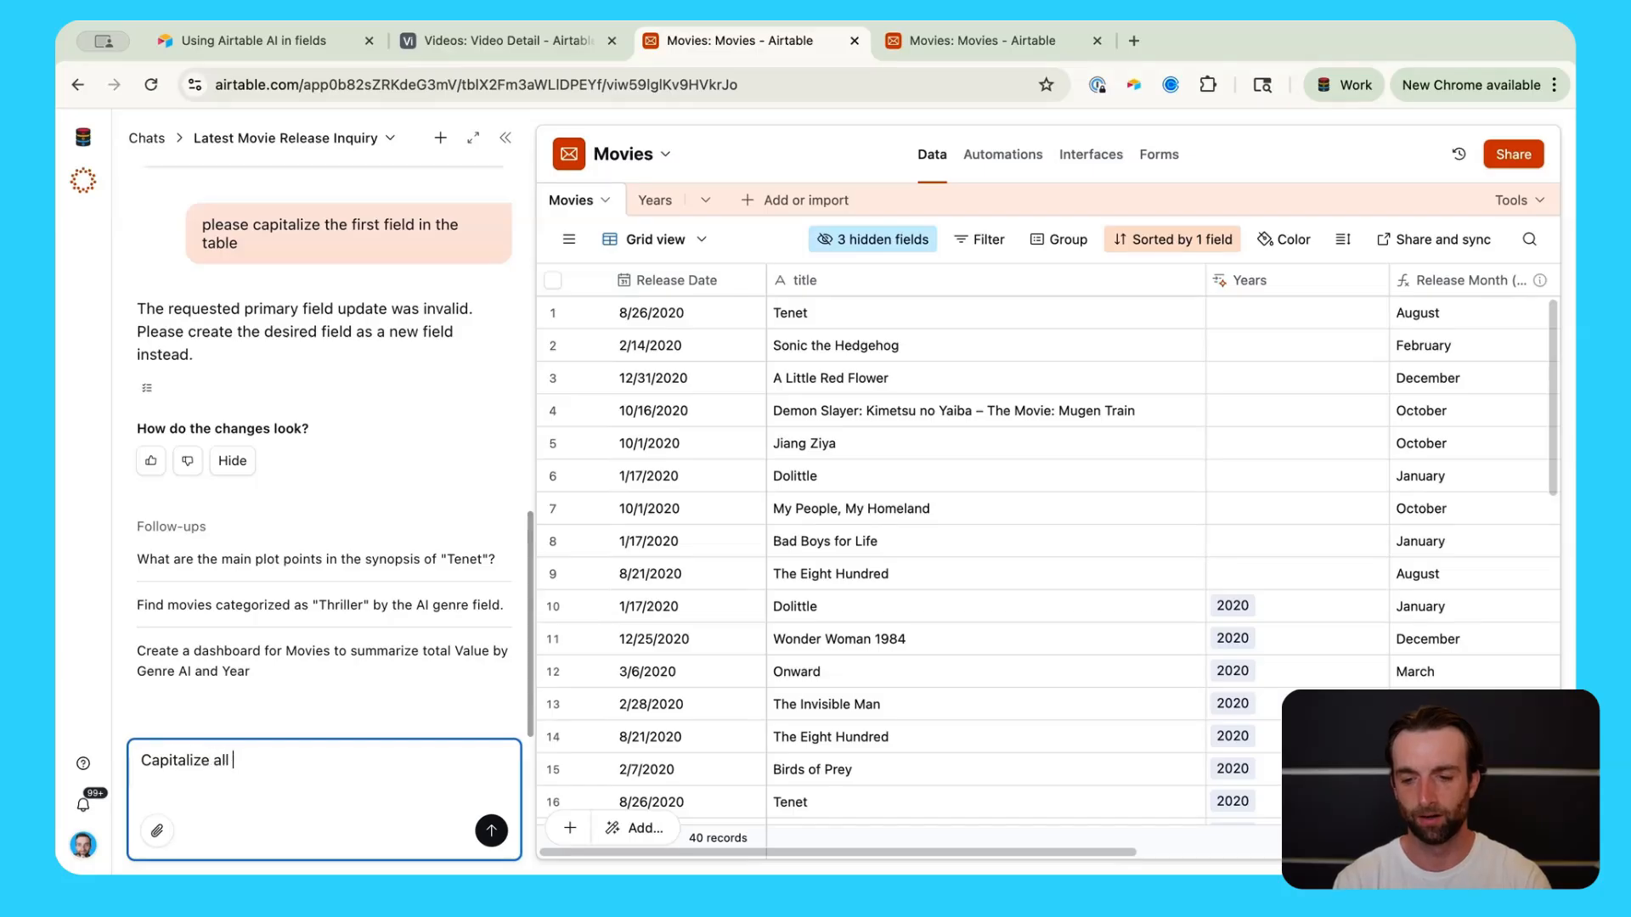
{"action": "type", "text": "fields in th"}
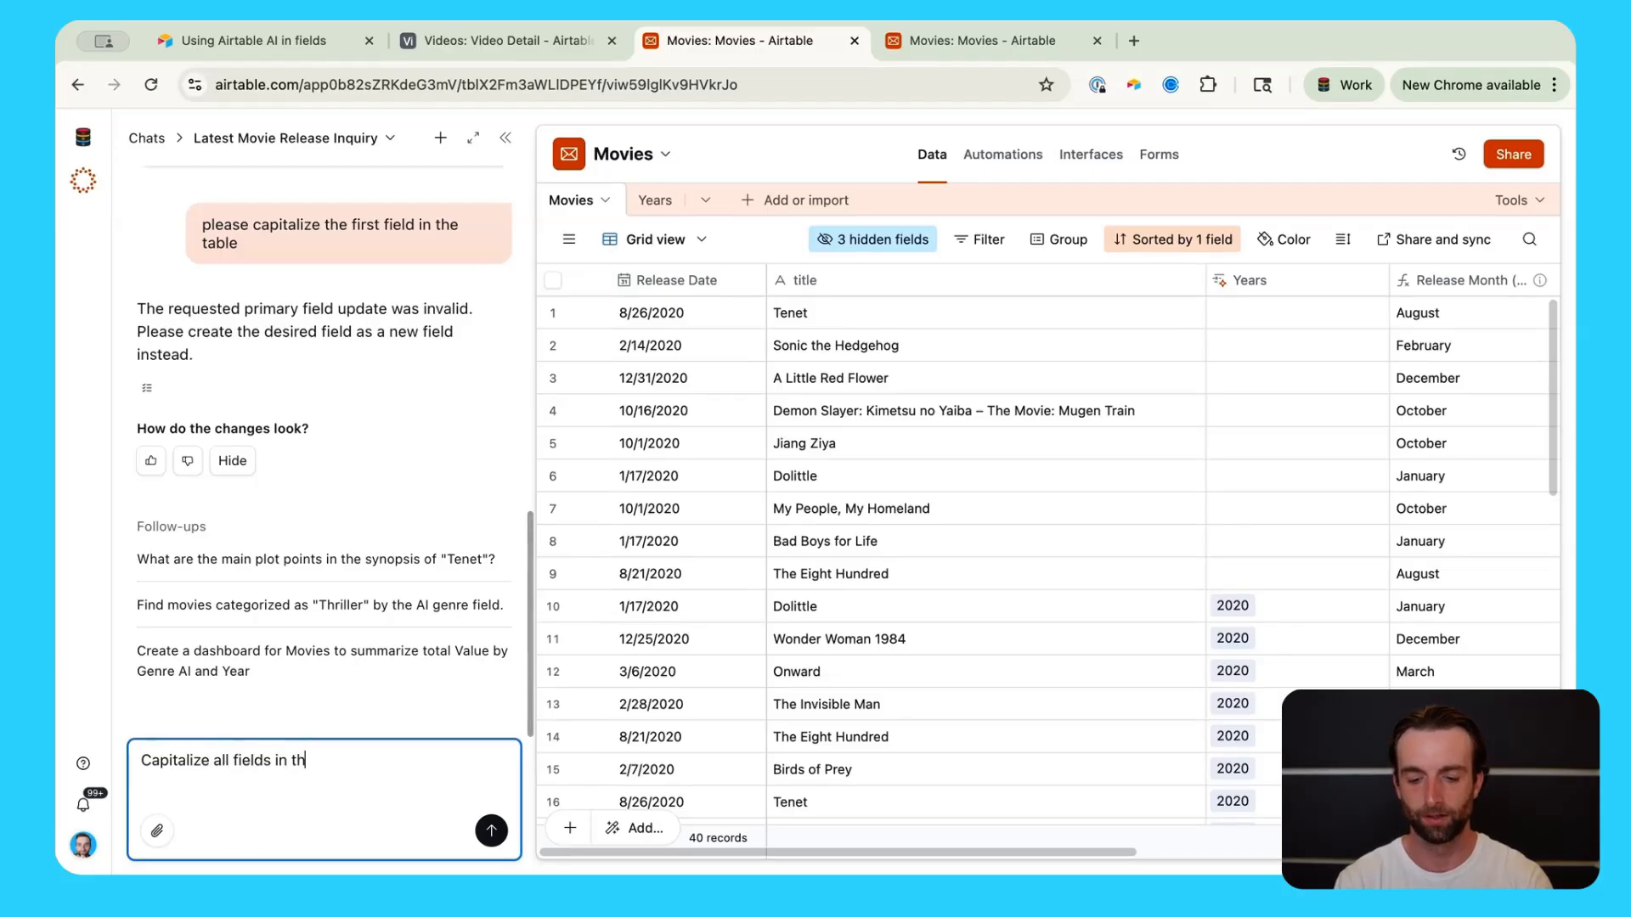
{"action": "type", "text": "e table"}
Step: Send 'Capitalize all fields in the table' to Omni, which replies it can't change base data
{"action": "key", "text": "Return"}
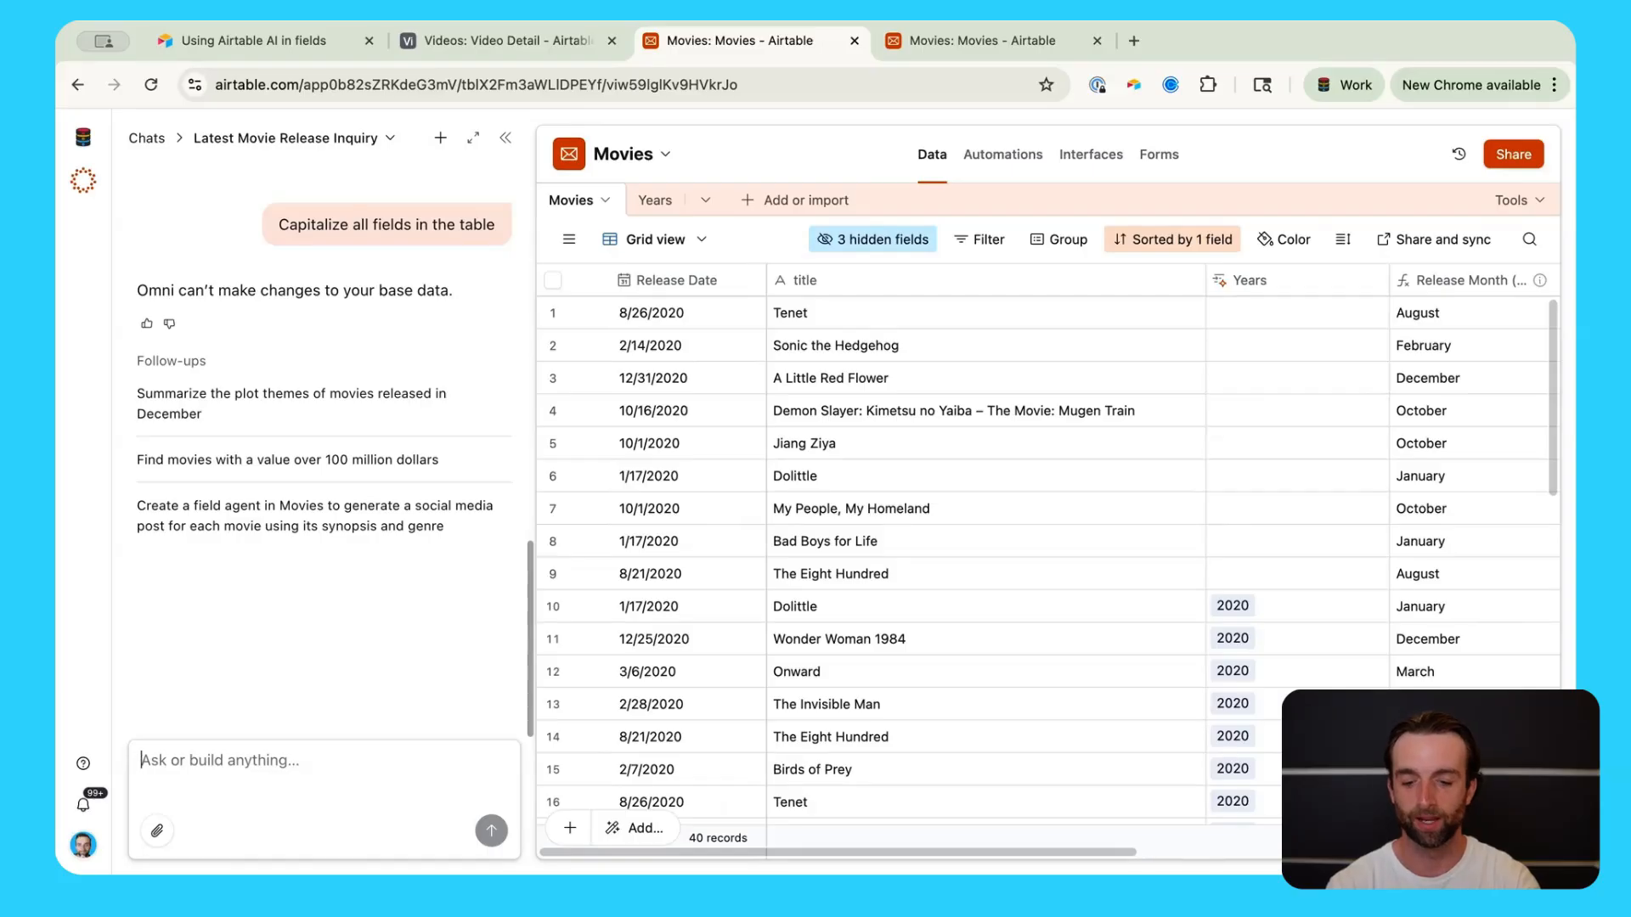
Step: Ask Omni to rename the field "title" so it's capitalized, and confirm the rename to 'Title'
{"action": "type", "text": "Capitalix"}
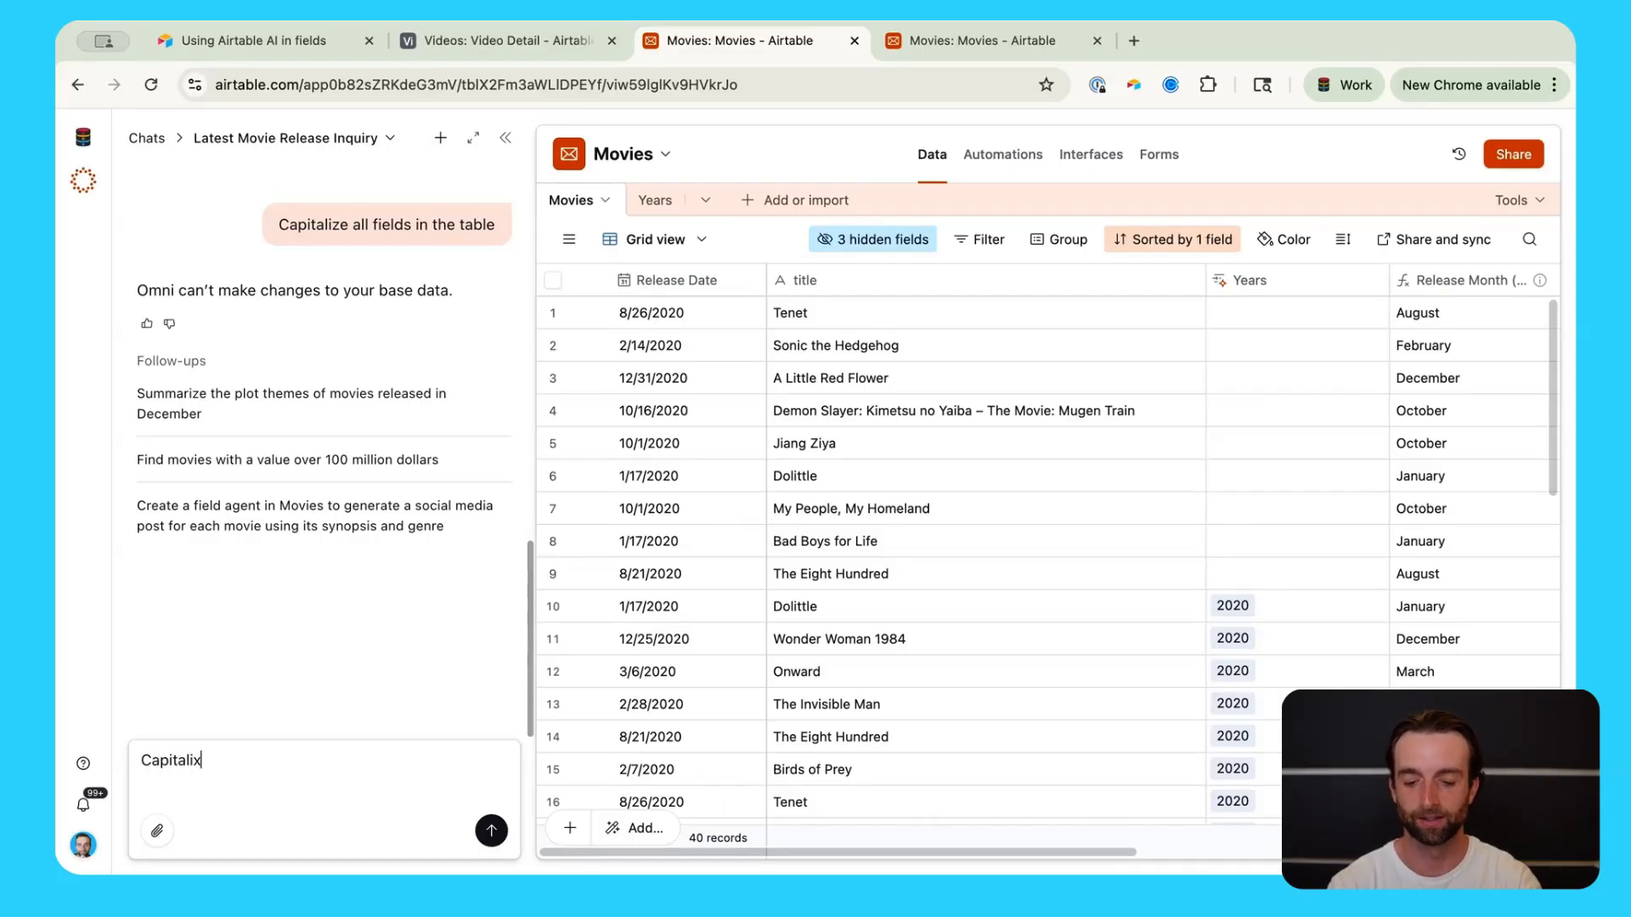
{"action": "type", "text": "e"}
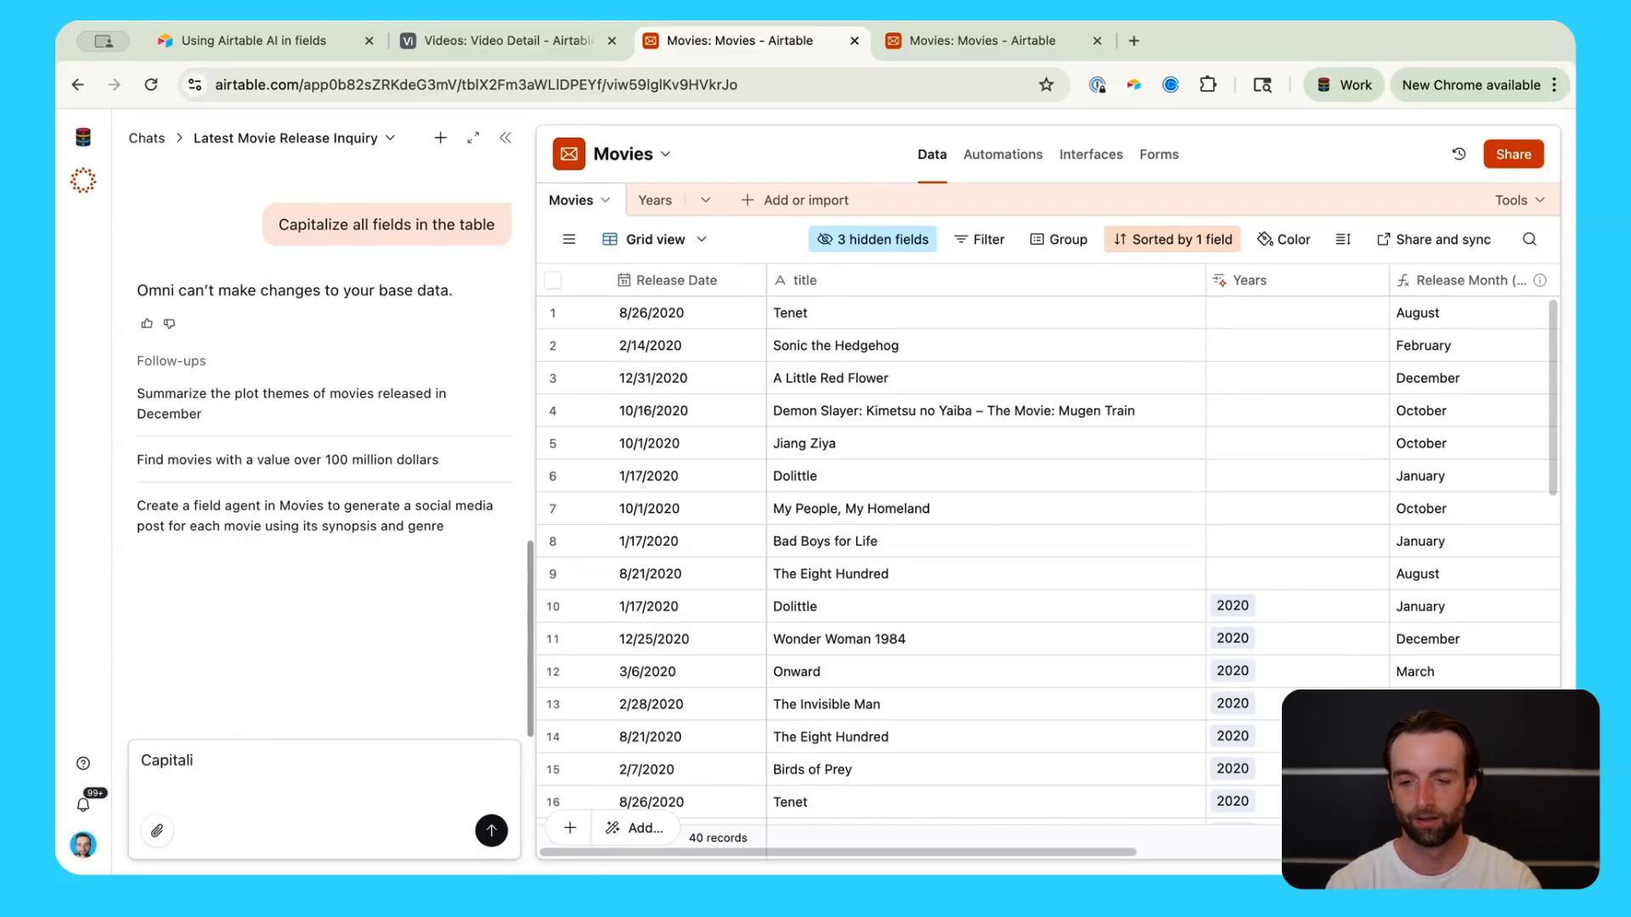
{"action": "key", "text": "BackSpace"}
{"action": "key", "text": "BackSpace"}
{"action": "key", "text": "BackSpace"}
{"action": "key", "text": "BackSpace"}
{"action": "key", "text": "BackSpace"}
{"action": "type", "text": "Rename the fi"}
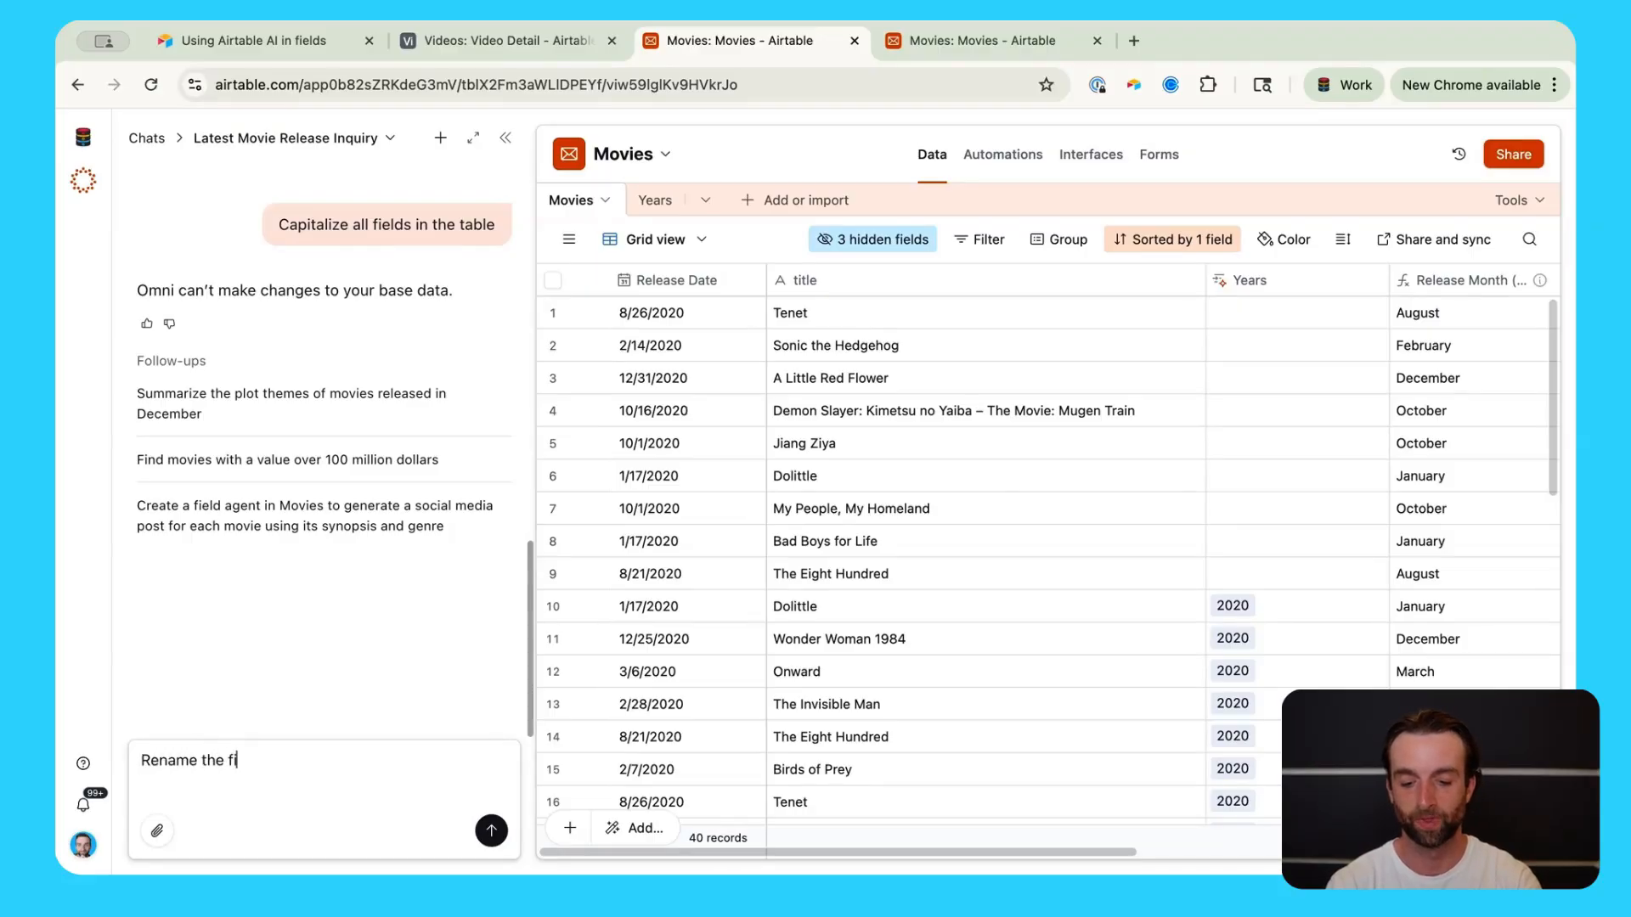
{"action": "type", "text": "eld \""}
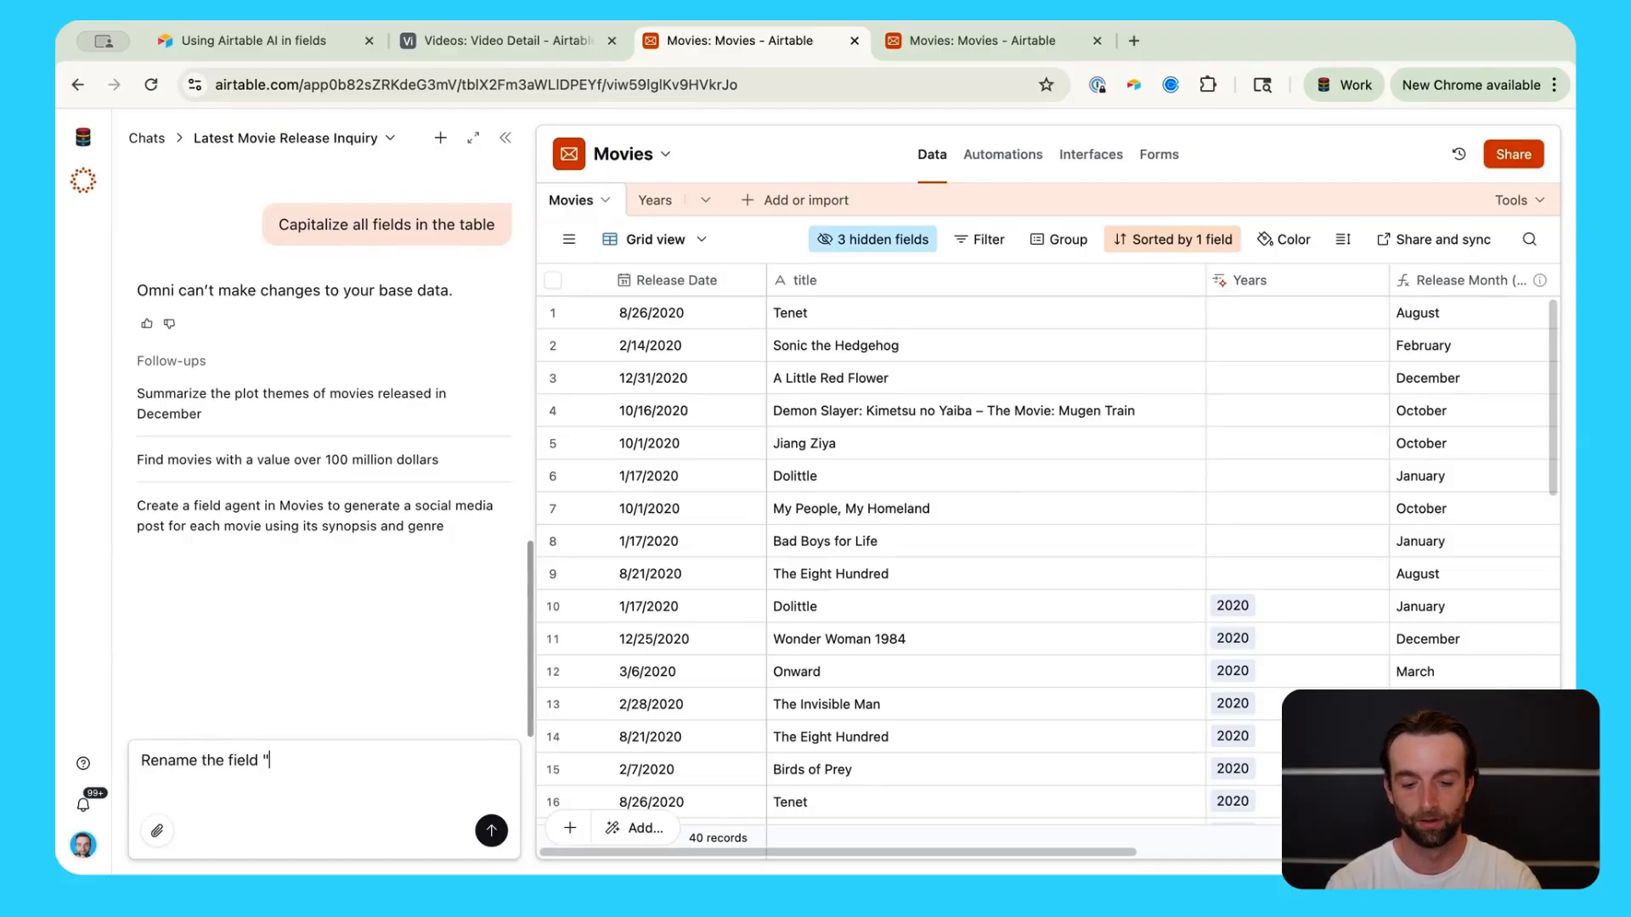
{"action": "type", "text": "title\""}
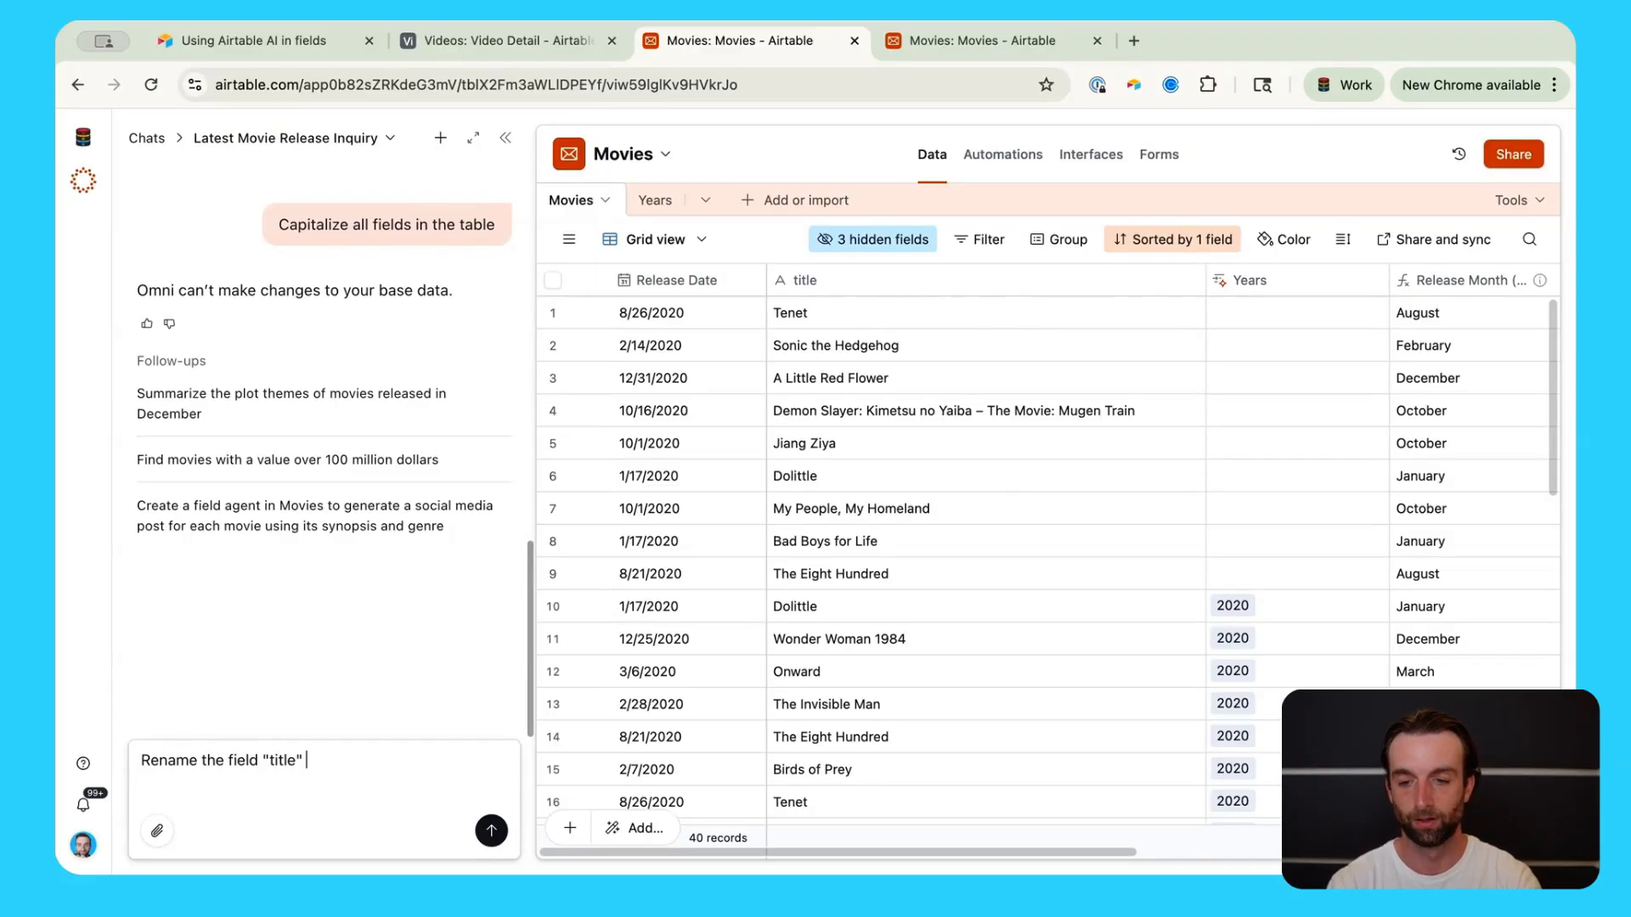
{"action": "type", "text": " so that it"}
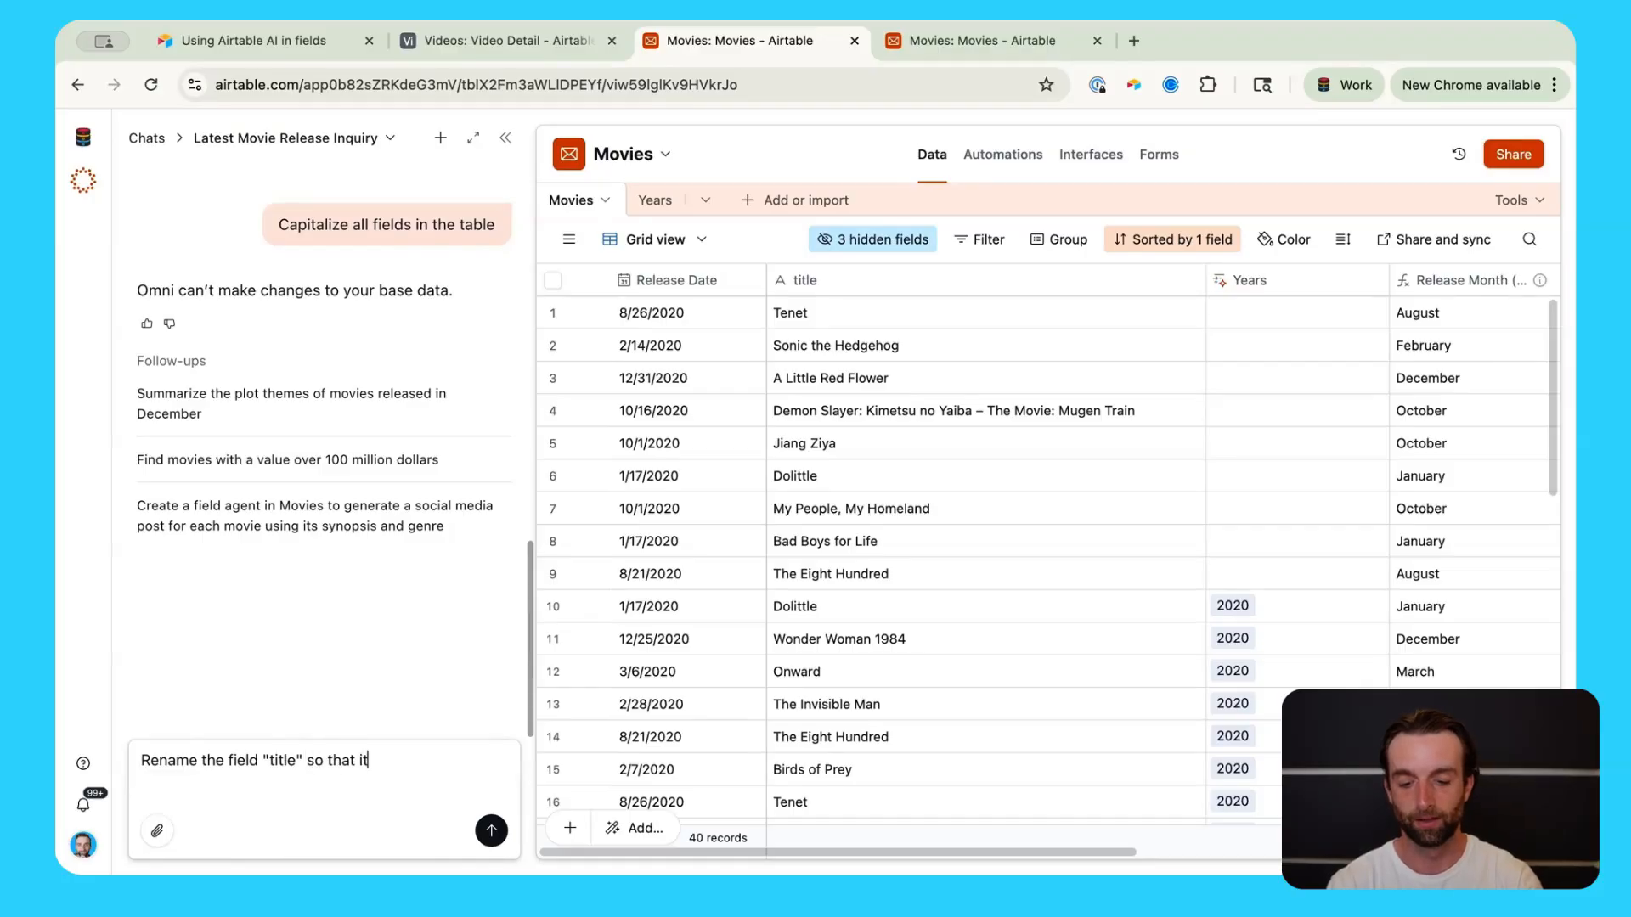
{"action": "type", "text": "'s capitalized"}
{"action": "key", "text": "Return"}
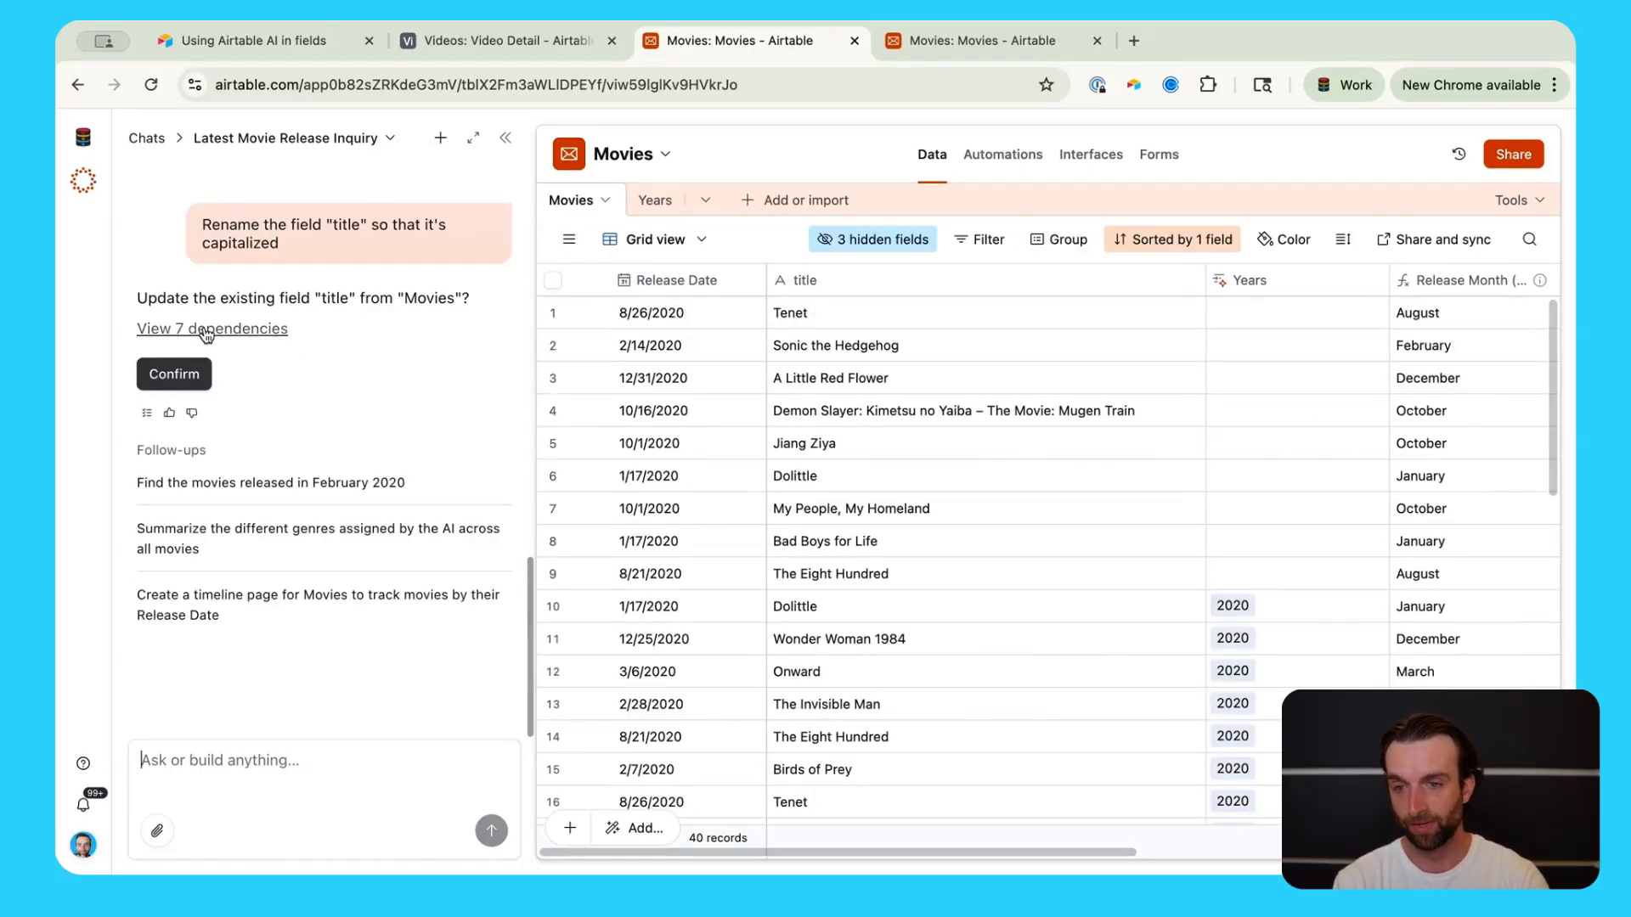
{"action": "left_click", "coordinate": [175, 375]}
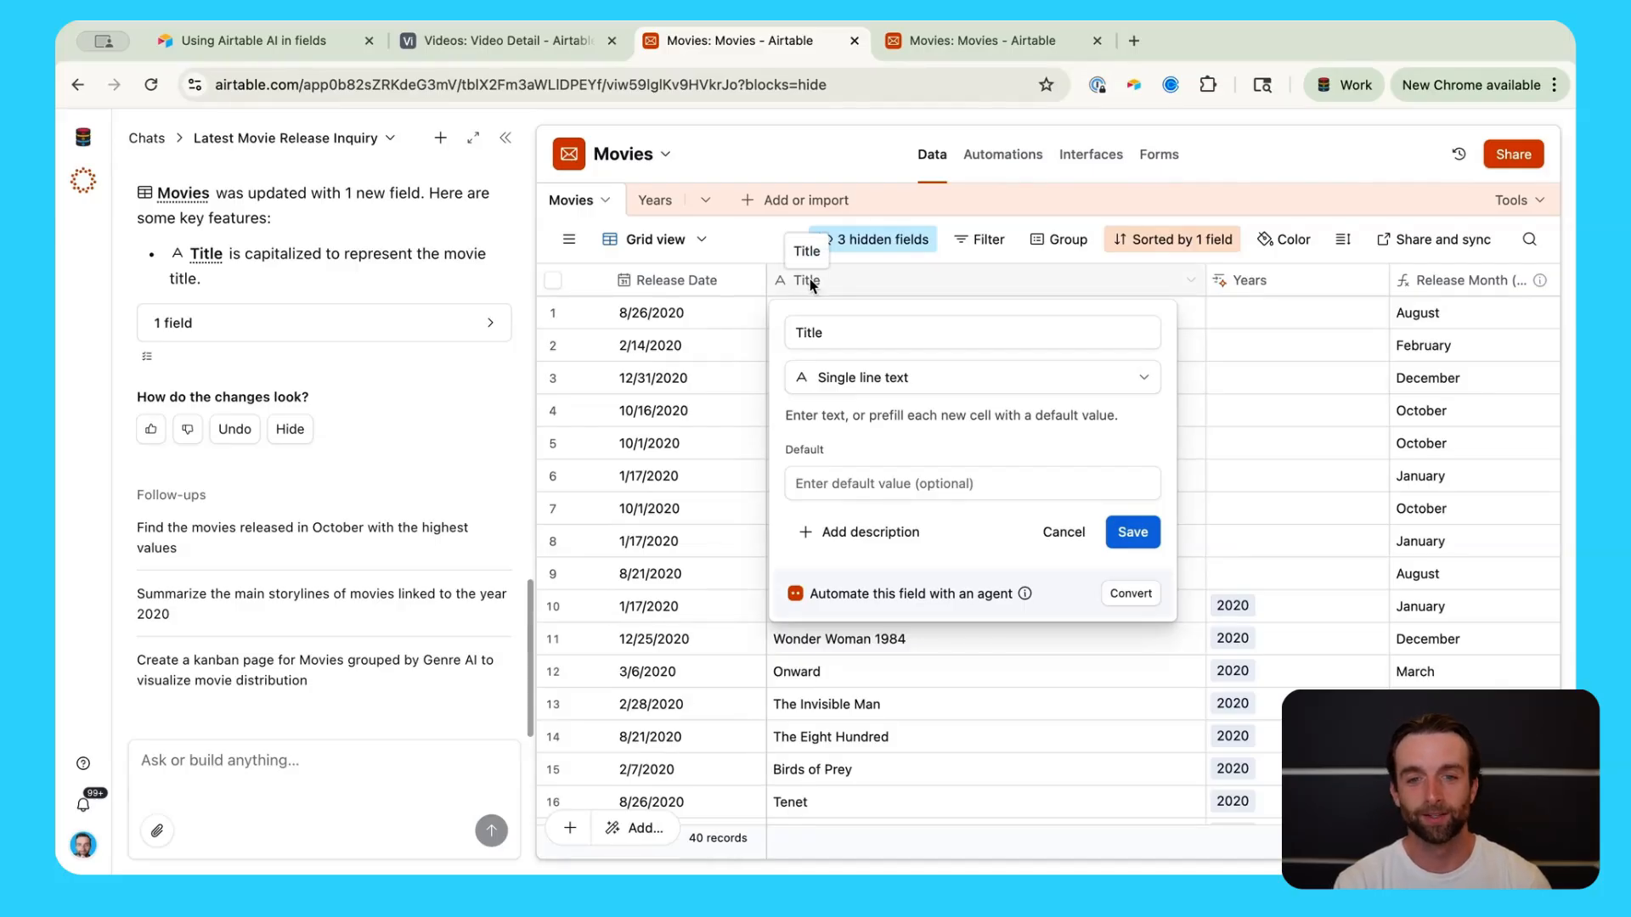
Step: Close the field settings, select the Title column, and begin asking Omni about common movie attributes
{"action": "left_click", "coordinate": [1256, 170]}
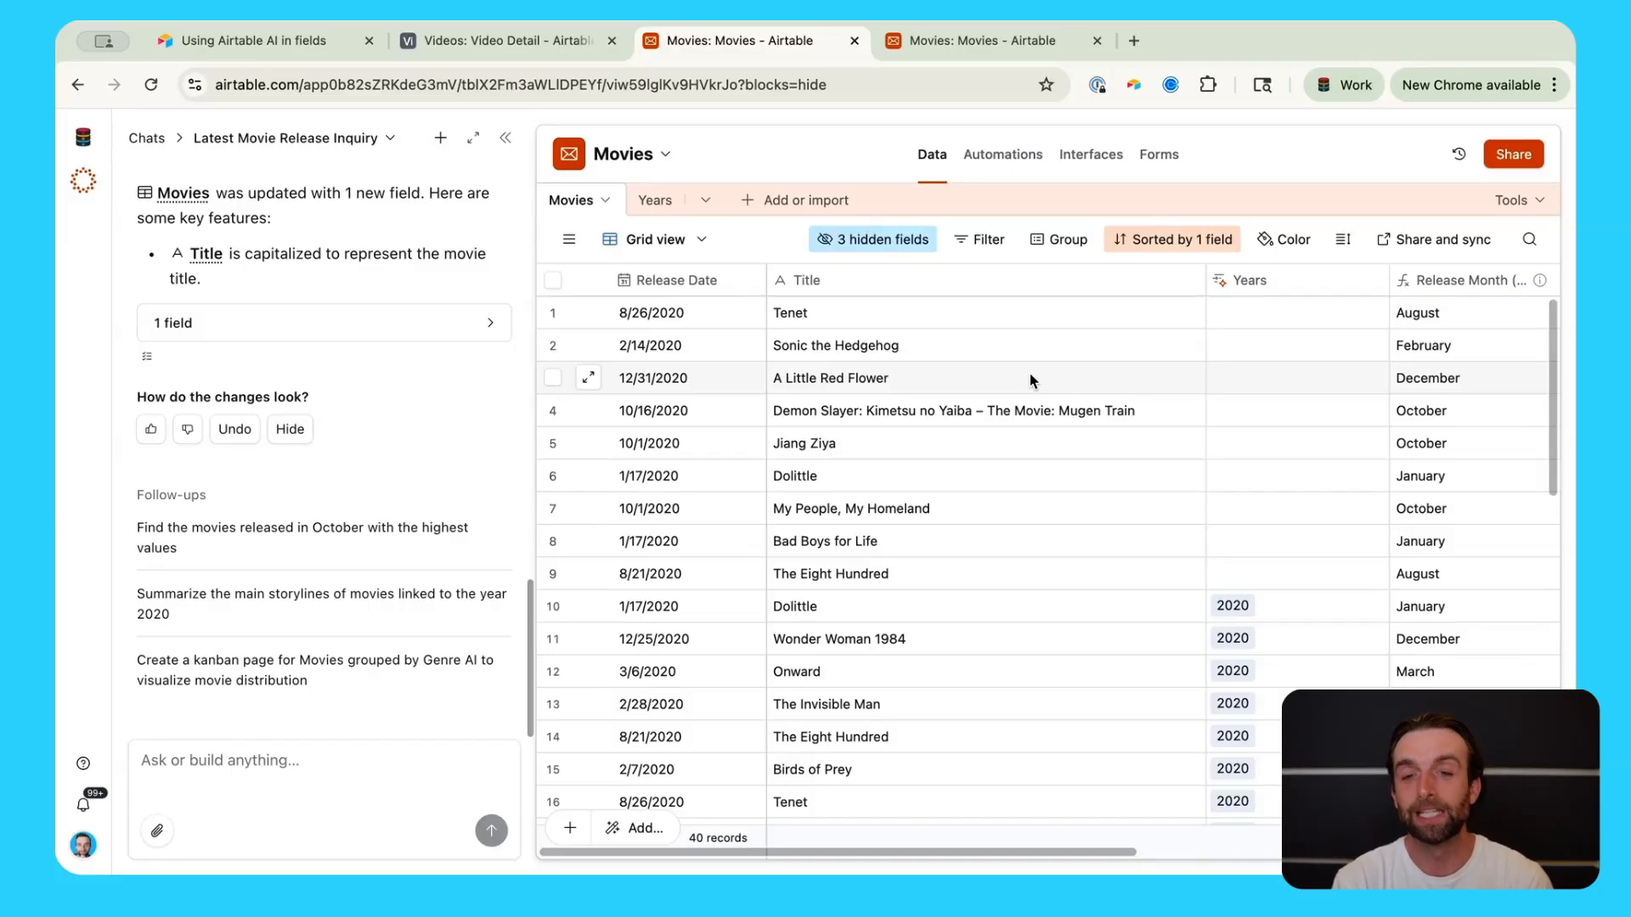
{"action": "left_click", "coordinate": [863, 293]}
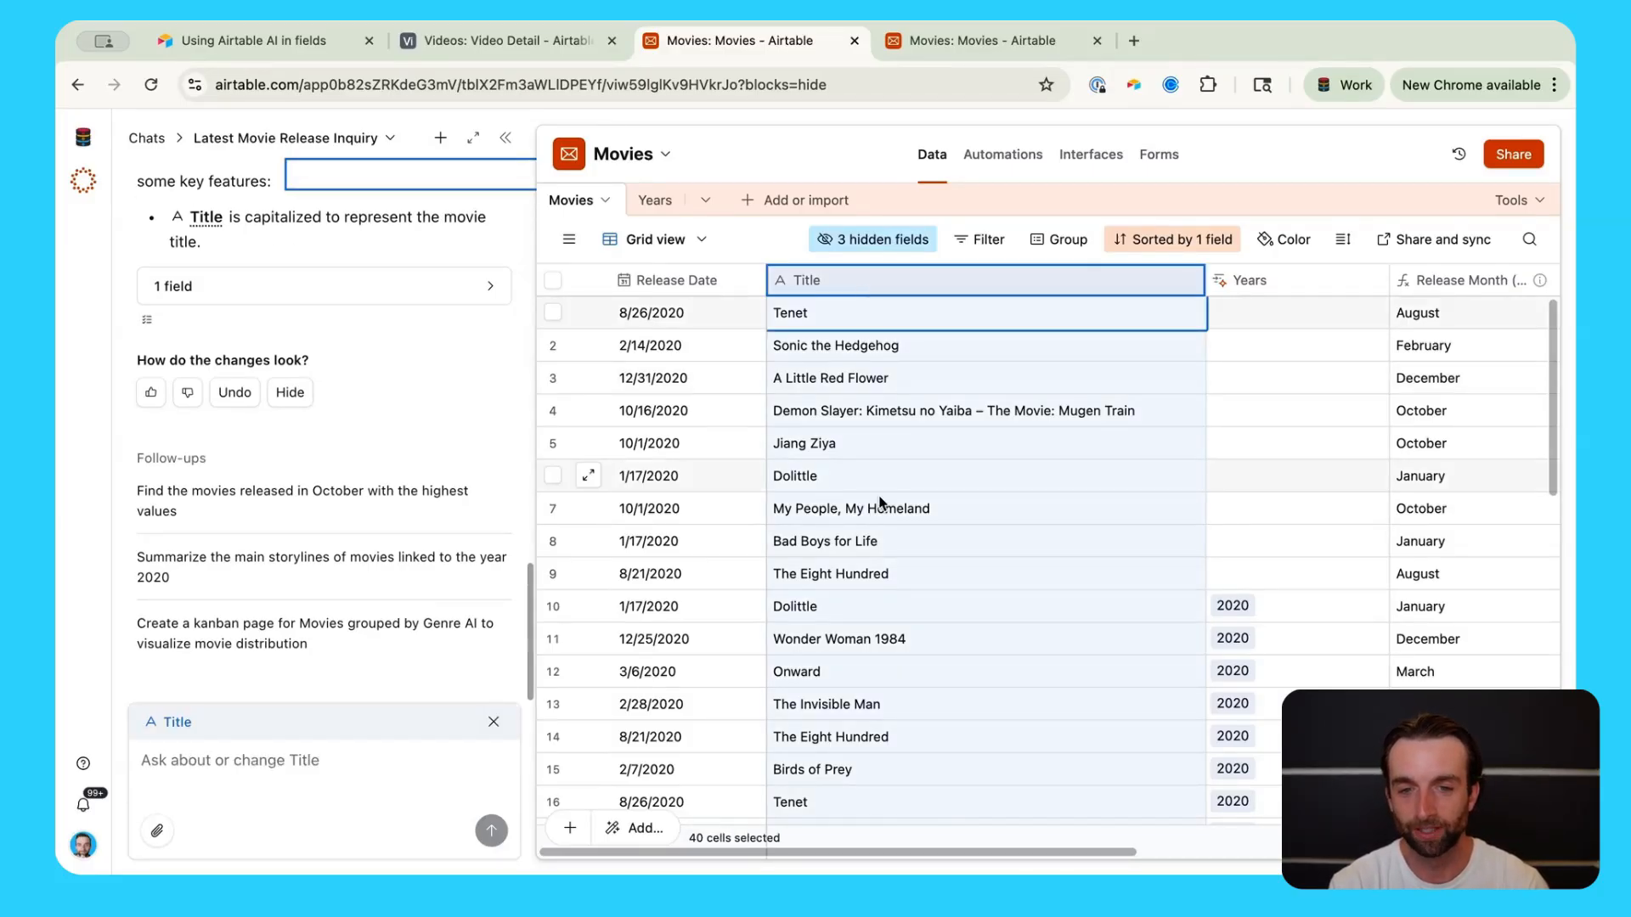
{"action": "left_click", "coordinate": [236, 790]}
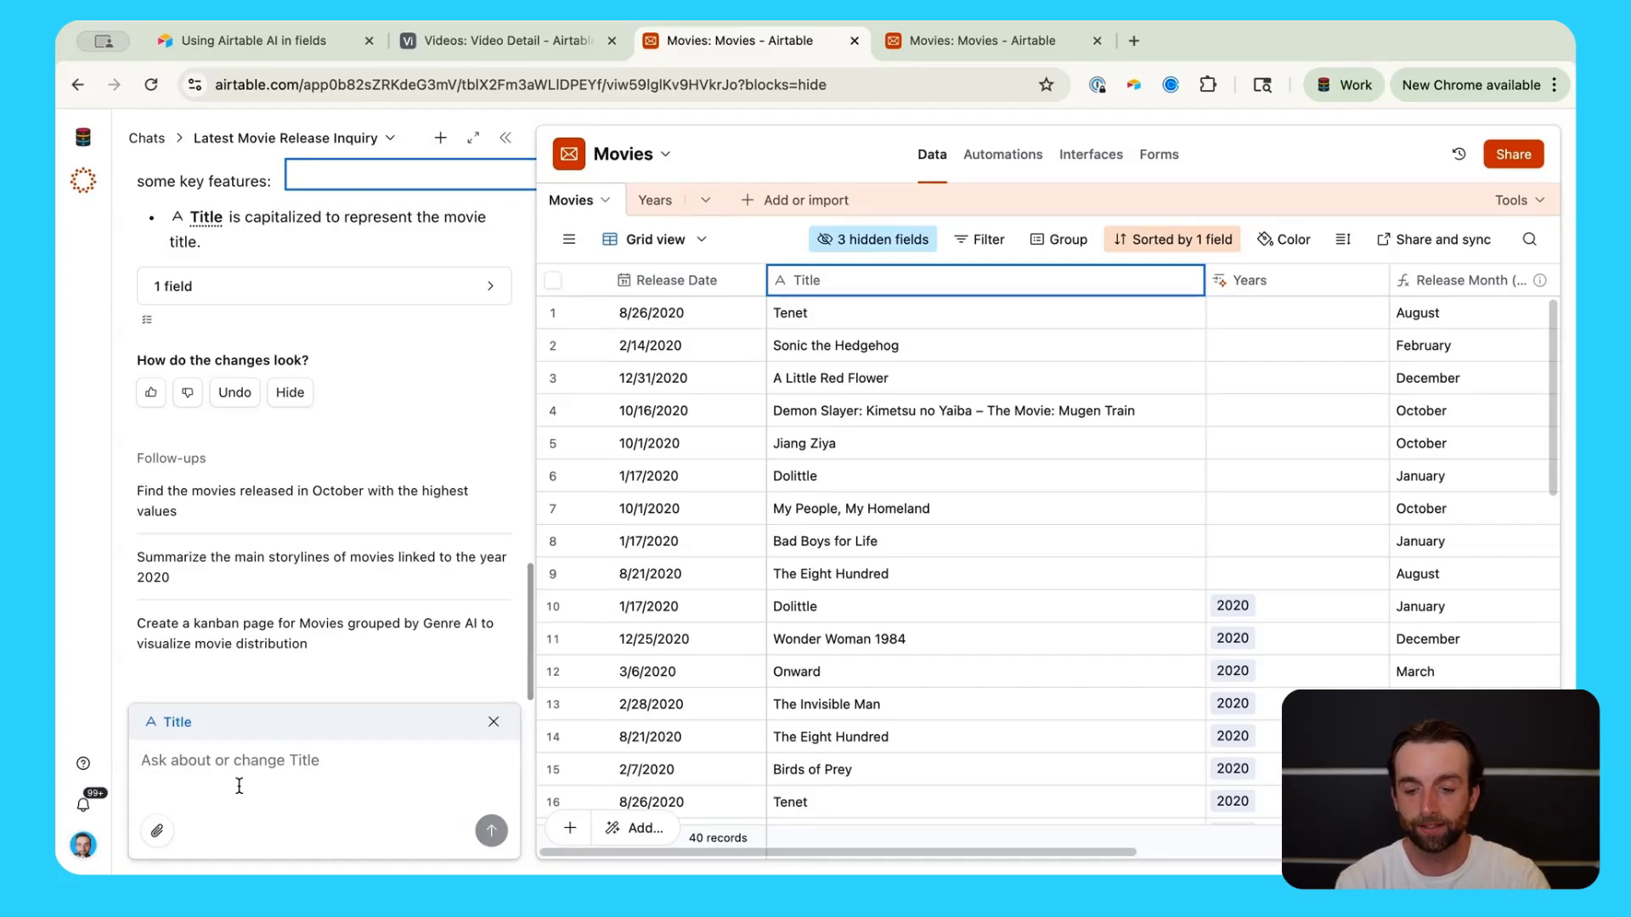
{"action": "type", "text": "what are "}
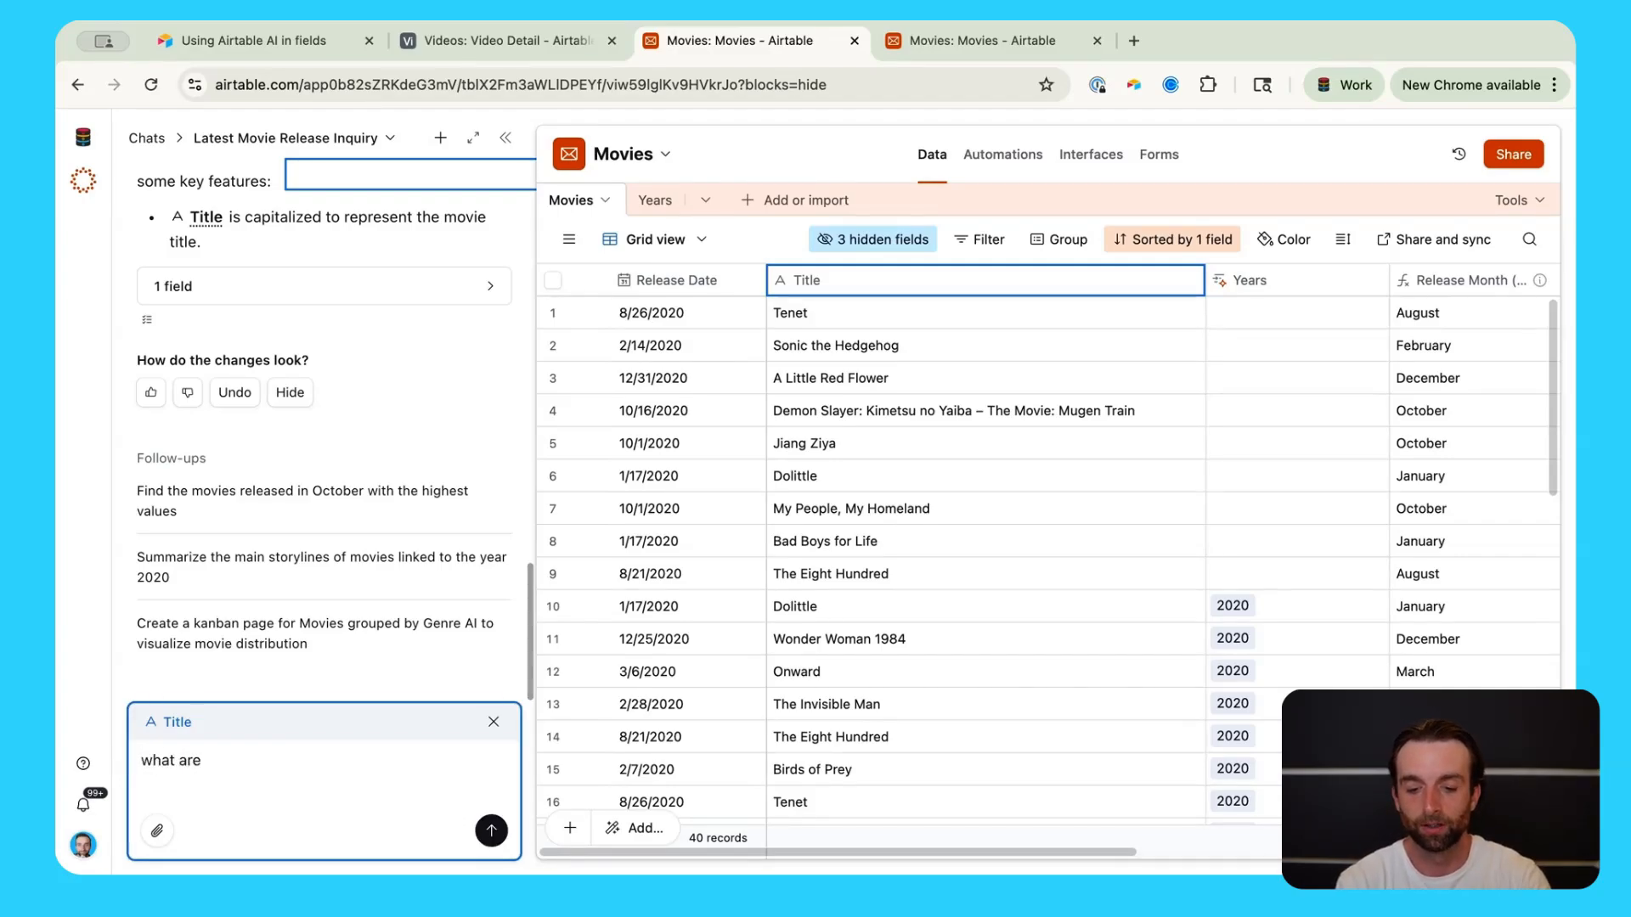
{"action": "type", "text": "the most com"}
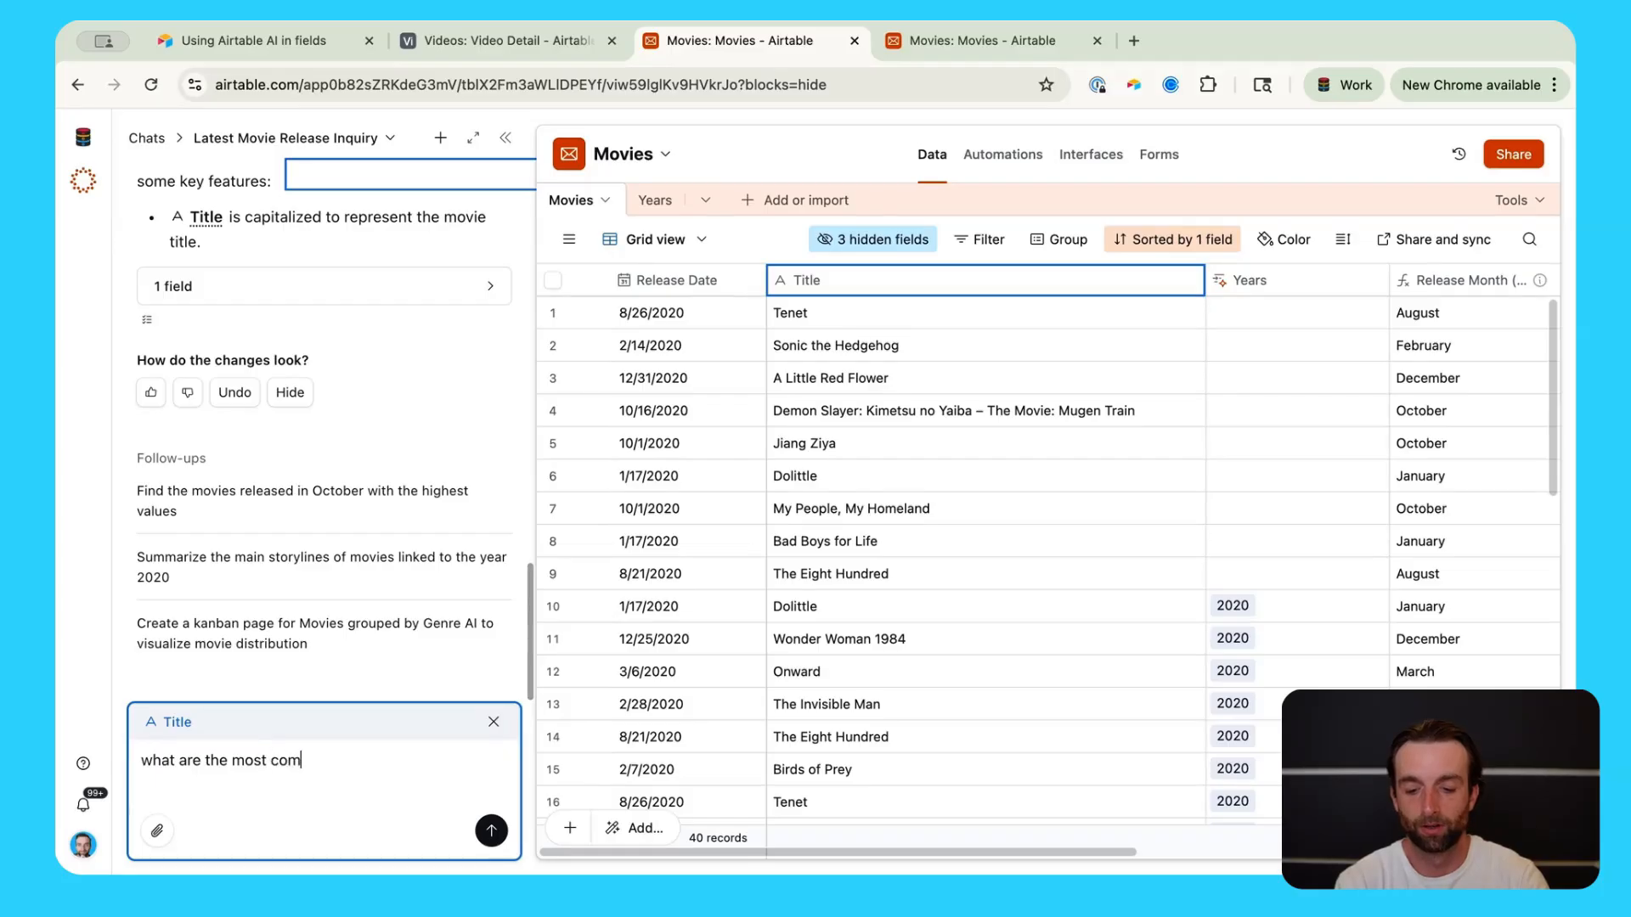
{"action": "type", "text": "mon attributes about a miv"}
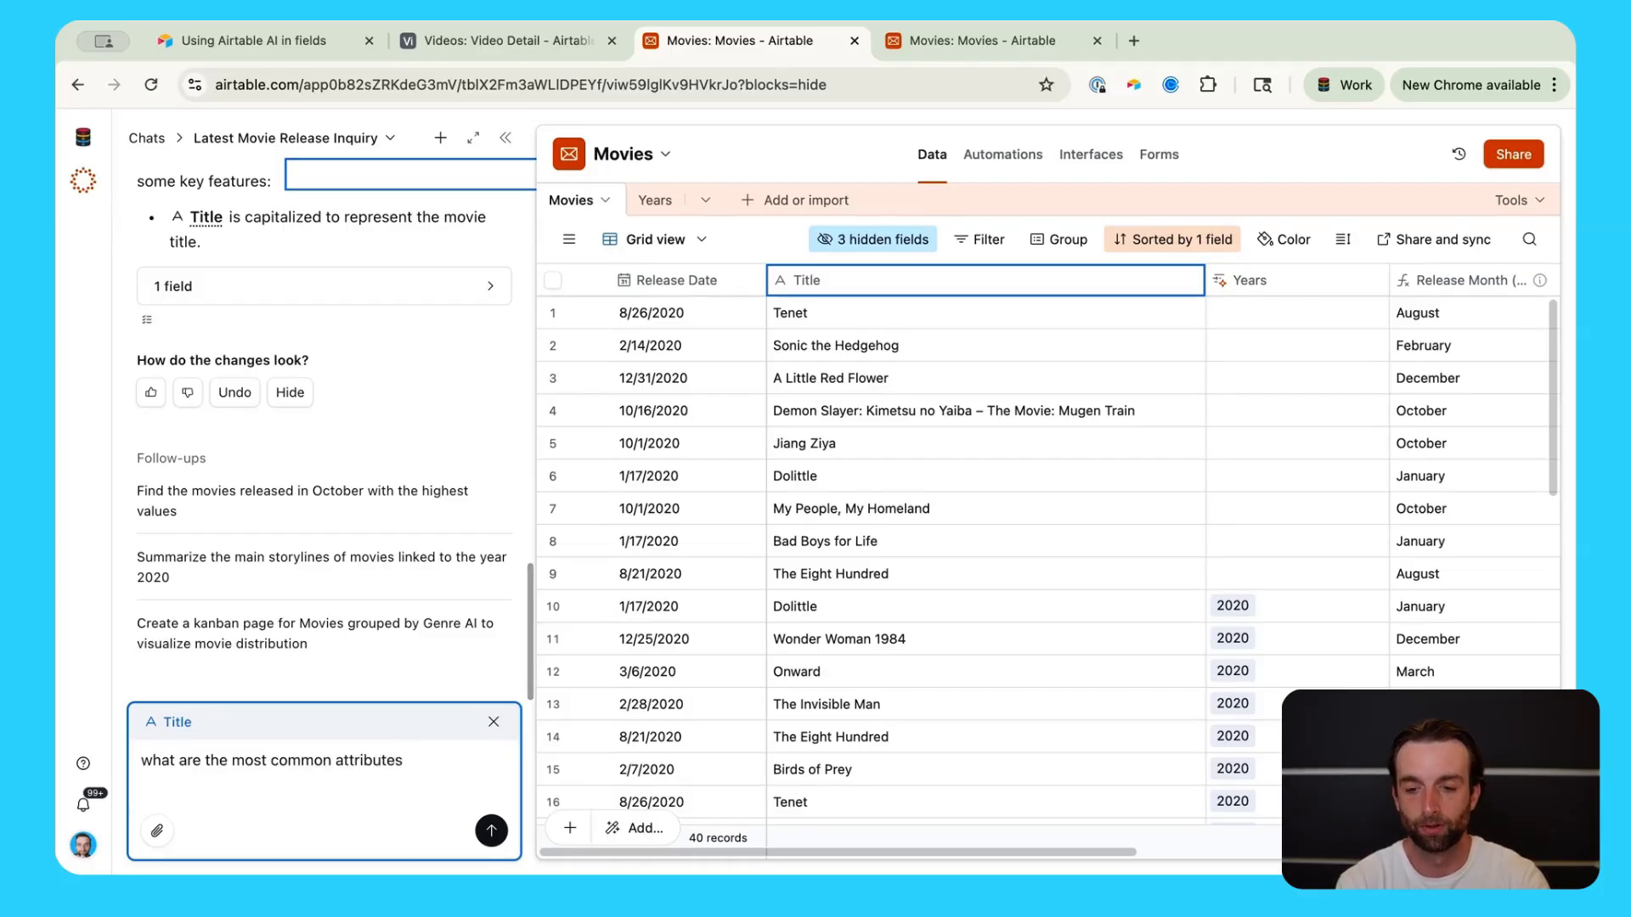
Step: Send the question about common movie attributes to track in a base and browse the 15-row answer table
{"action": "key", "text": "BackSpace"}
{"action": "key", "text": "BackSpace"}
{"action": "type", "text": "ovie that you "}
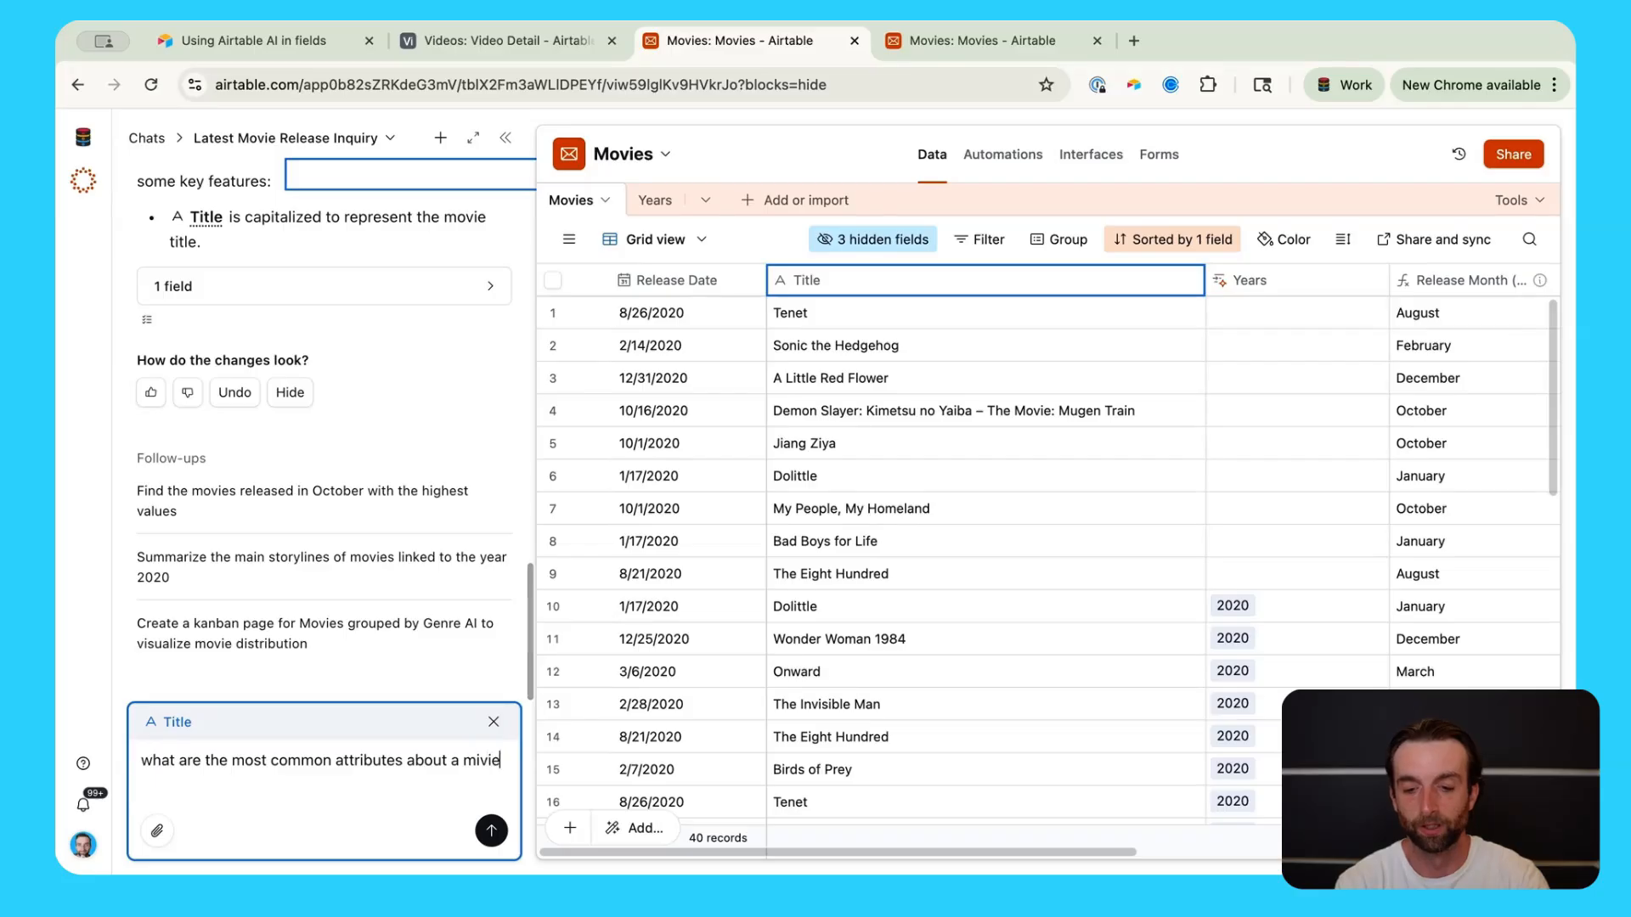
{"action": "type", "text": "mig"}
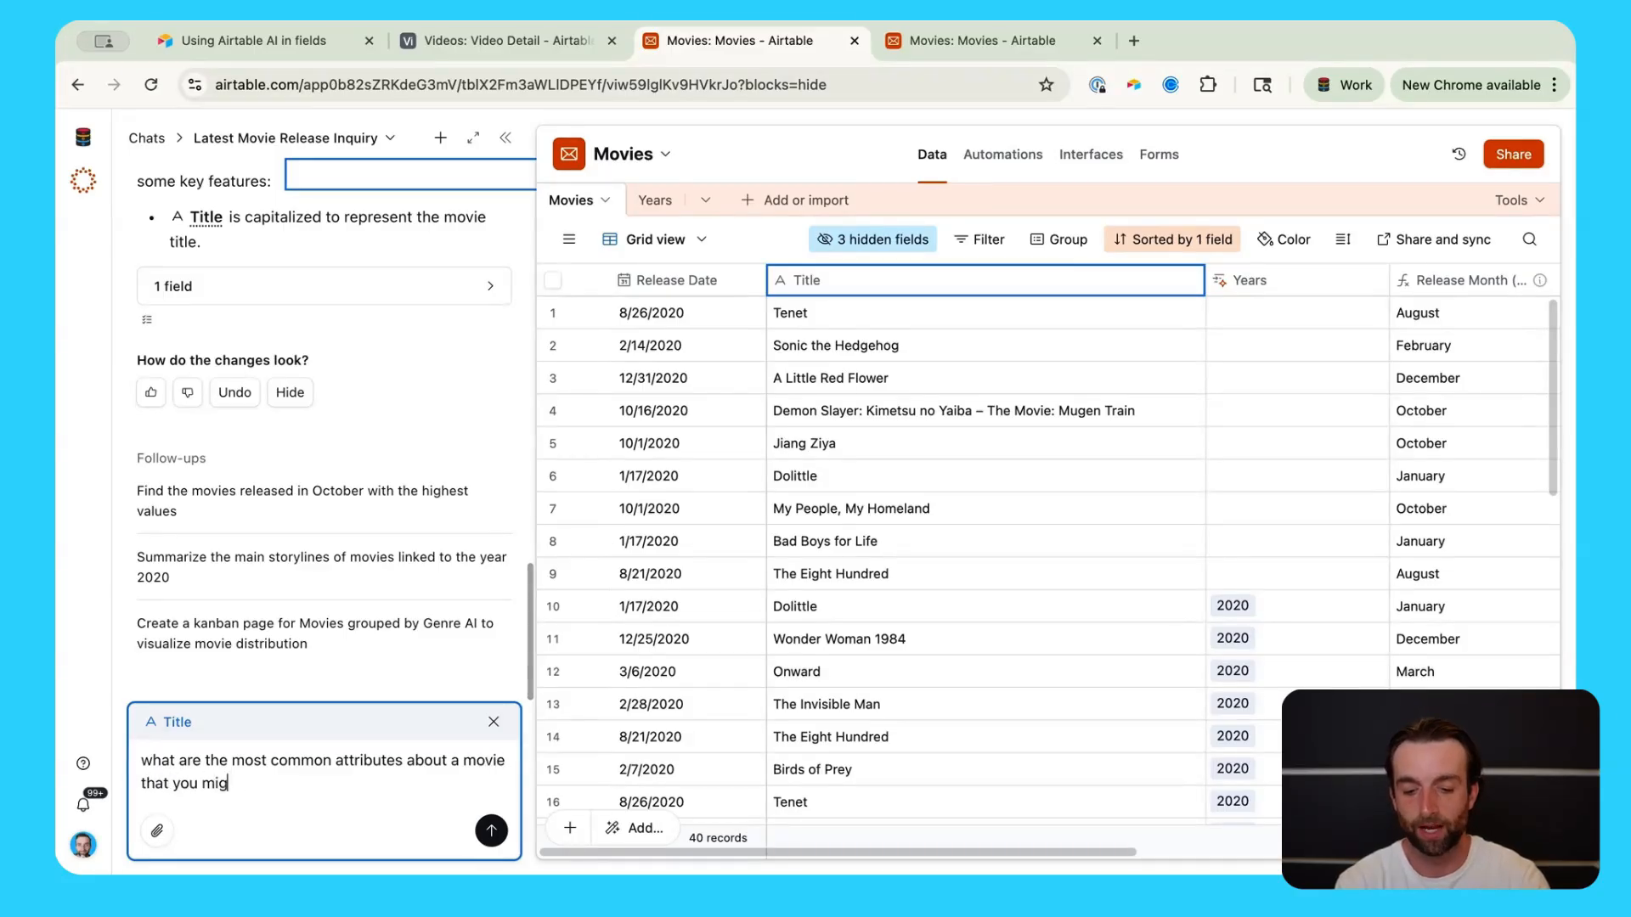
{"action": "type", "text": "ht track in a base"}
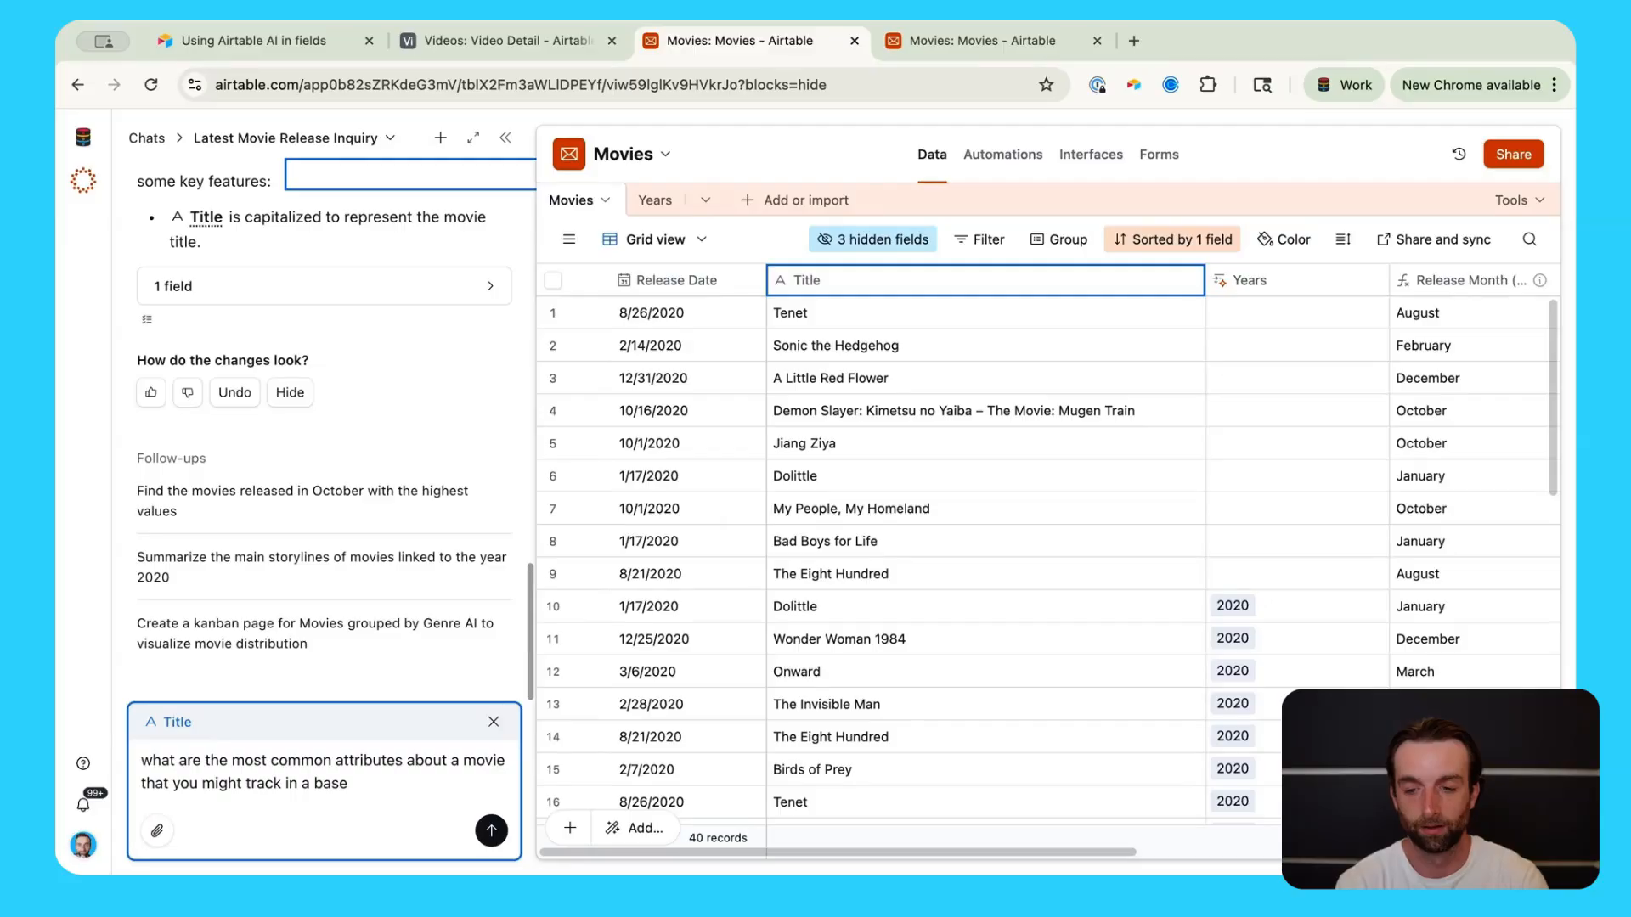
{"action": "key", "text": "Return"}
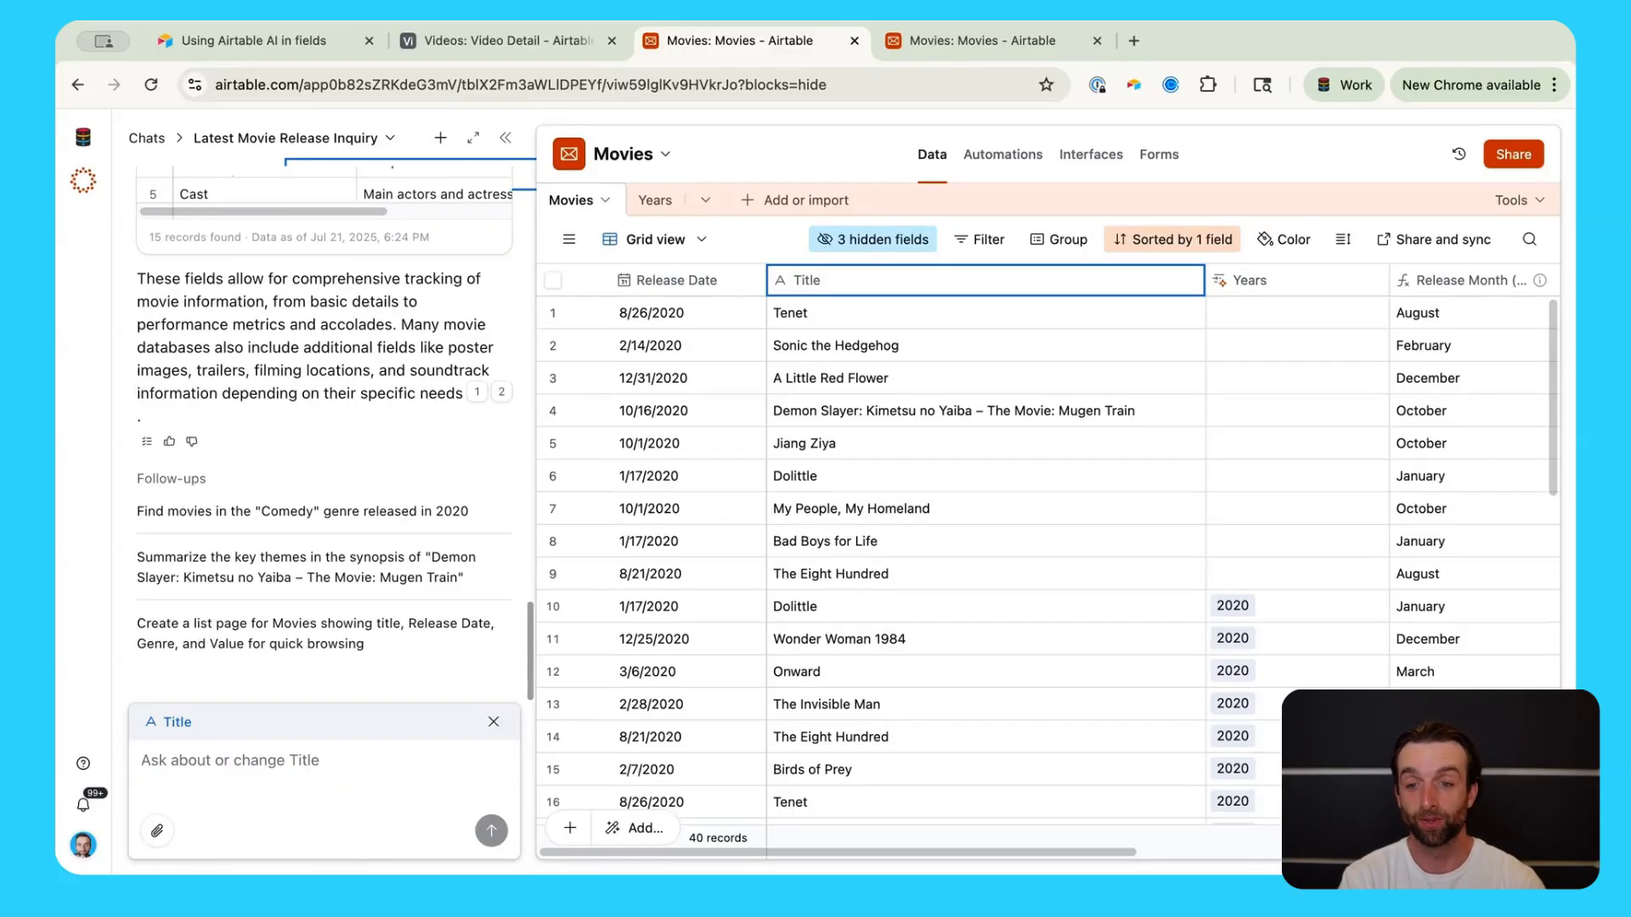
{"action": "scroll", "coordinate": [324, 469], "scroll_direction": "up", "scroll_amount": 5}
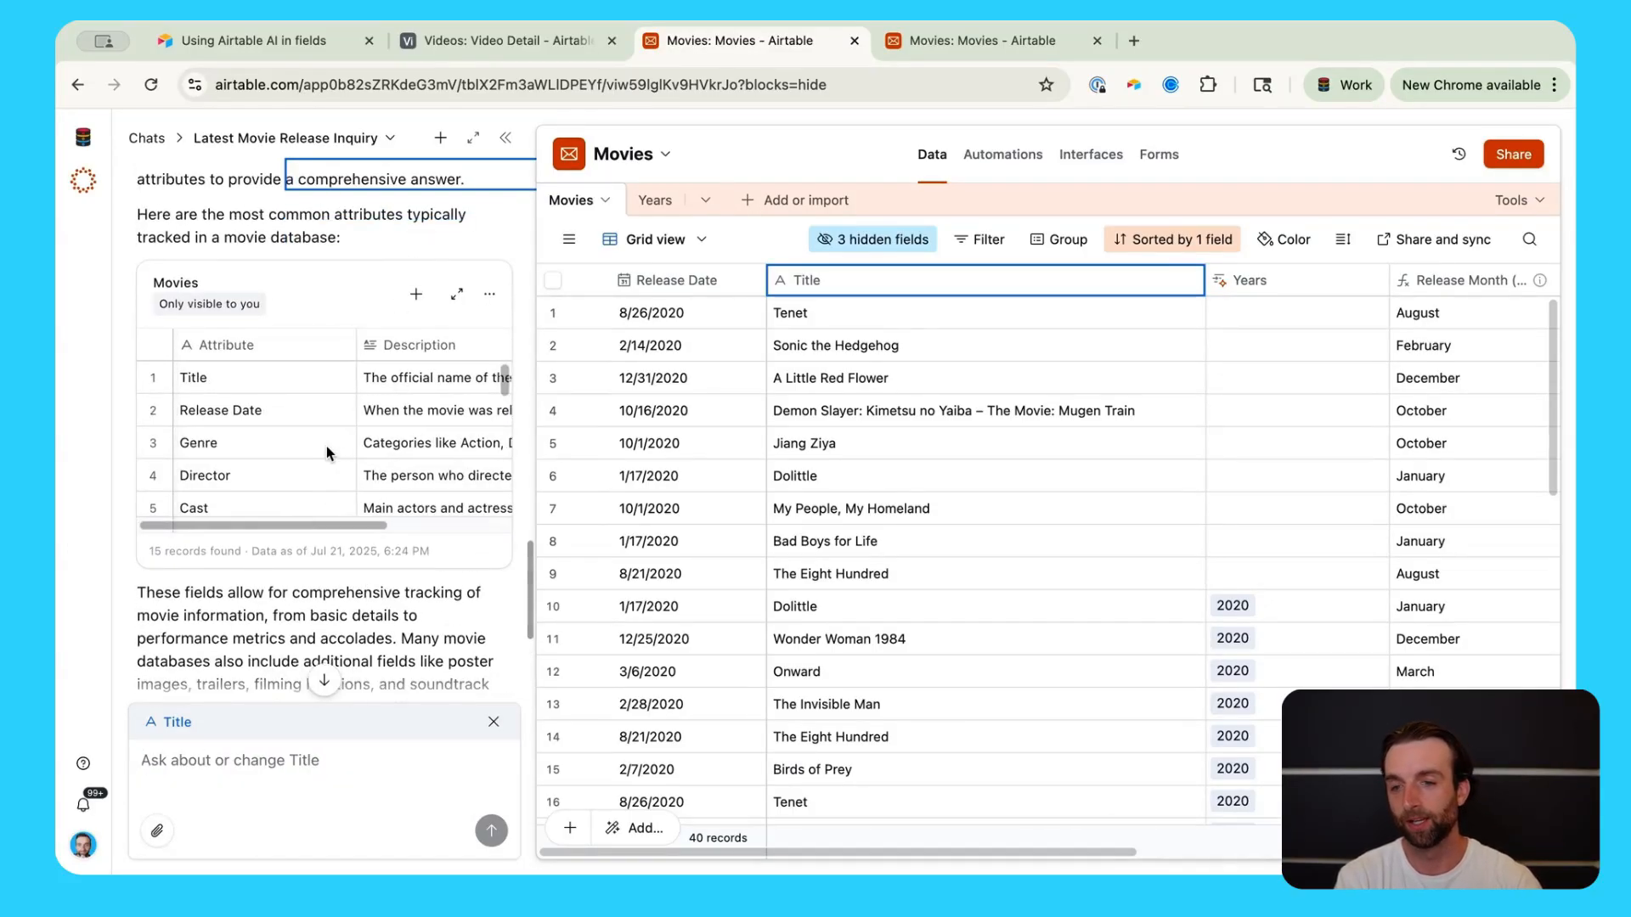
{"action": "scroll", "coordinate": [293, 374], "scroll_direction": "down", "scroll_amount": 2}
{"action": "scroll", "coordinate": [285, 425], "scroll_direction": "up", "scroll_amount": 2}
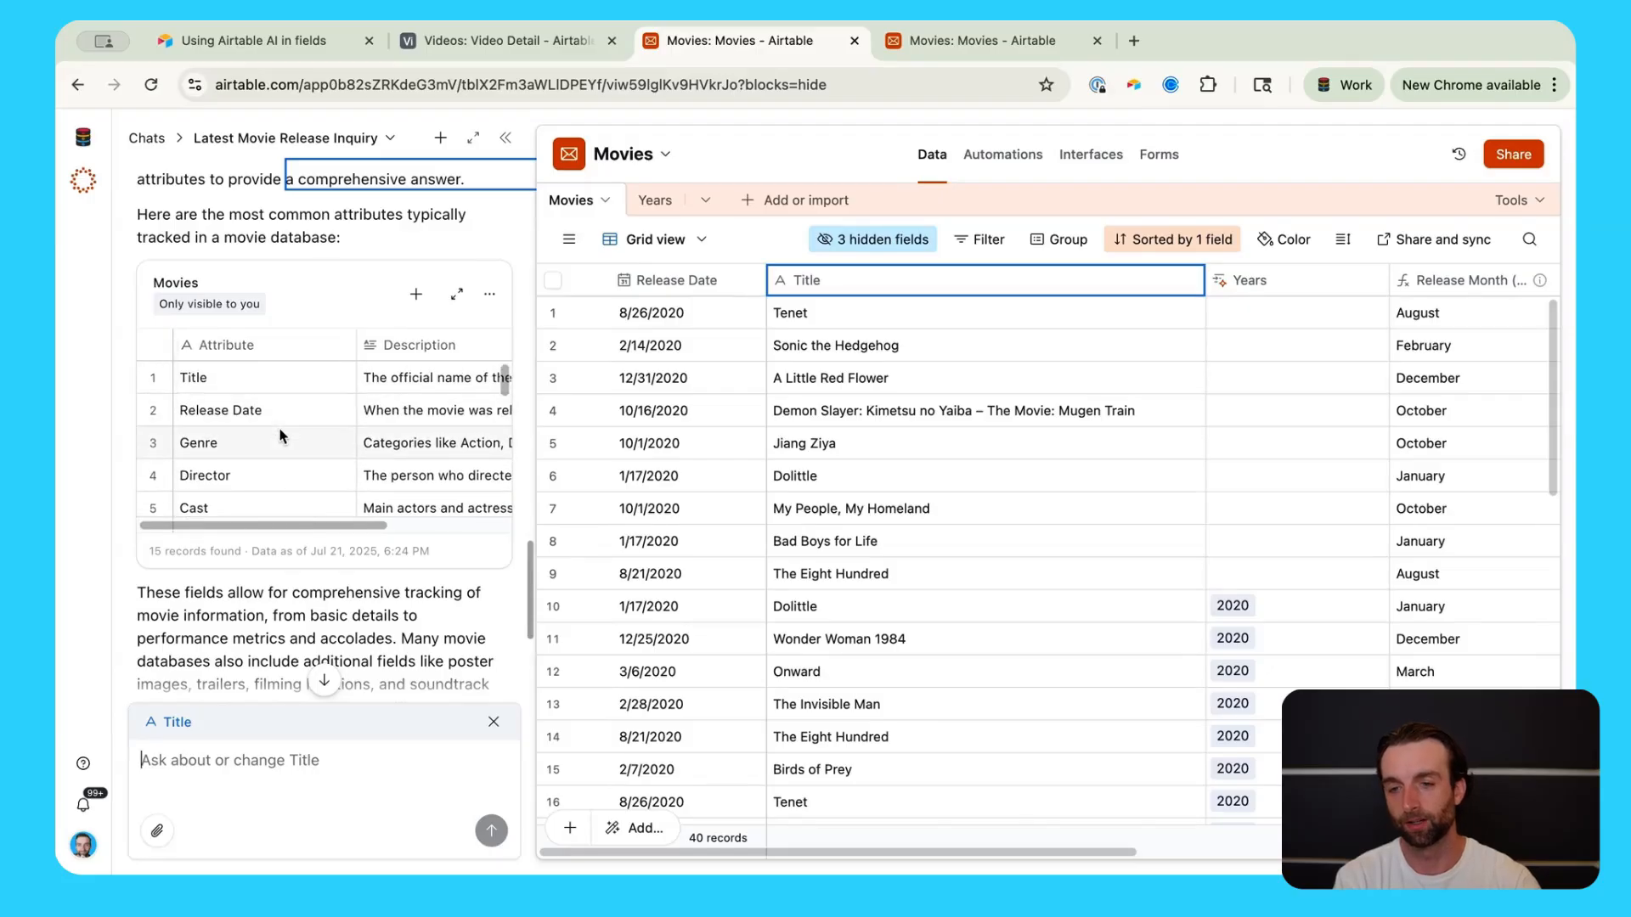
{"action": "scroll", "coordinate": [282, 477], "scroll_direction": "down", "scroll_amount": 3}
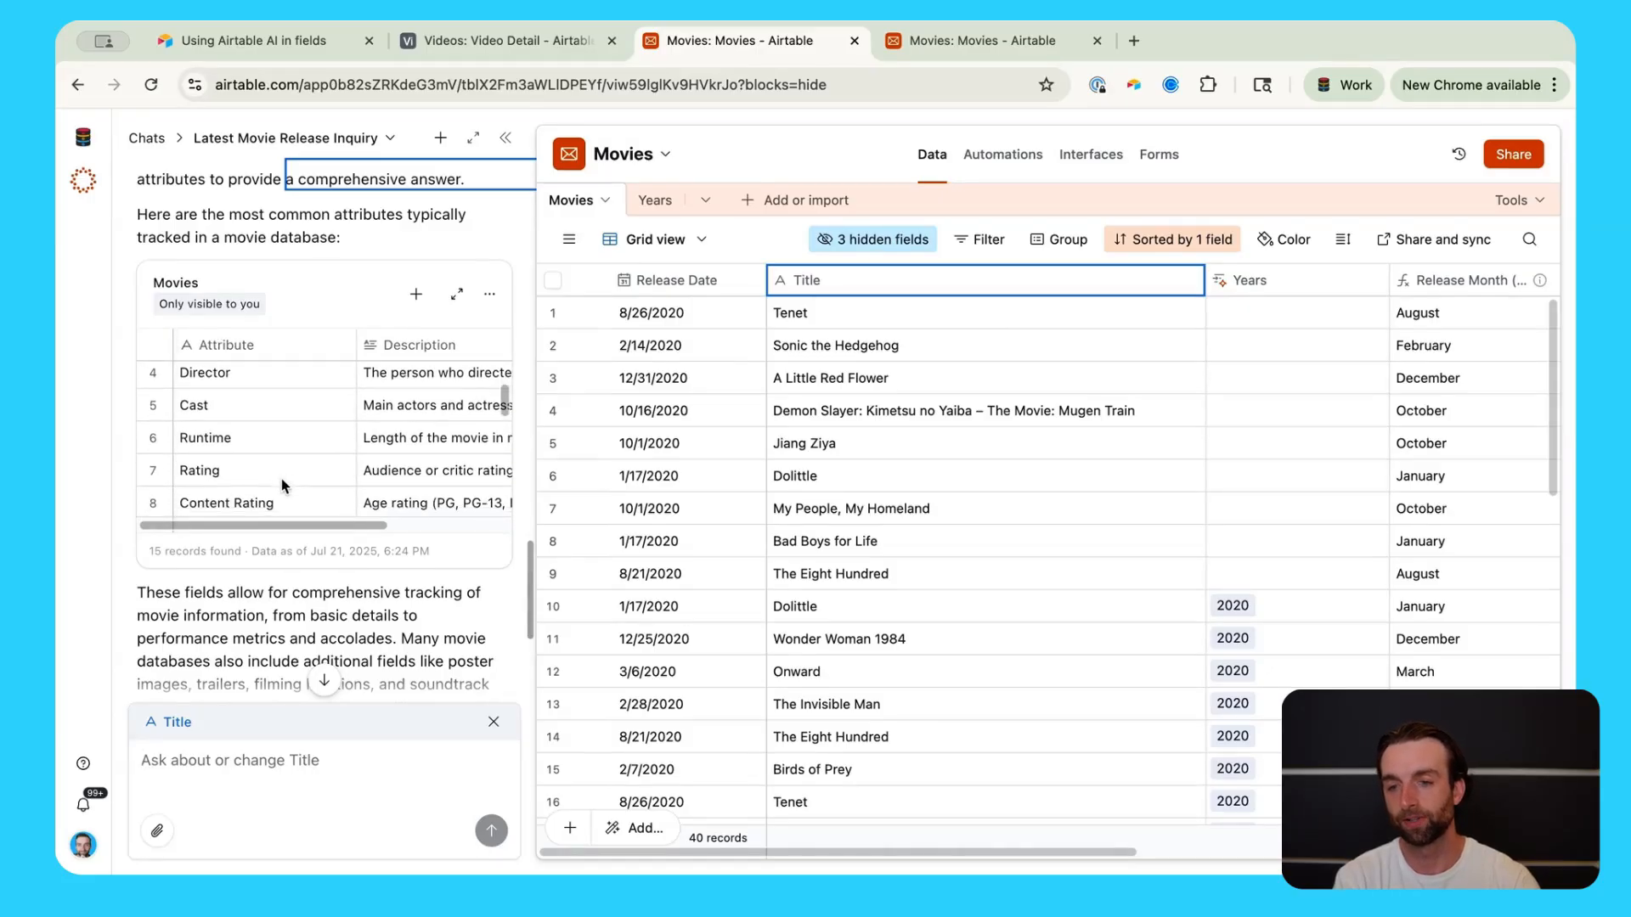
{"action": "scroll", "coordinate": [282, 477], "scroll_direction": "down", "scroll_amount": 2}
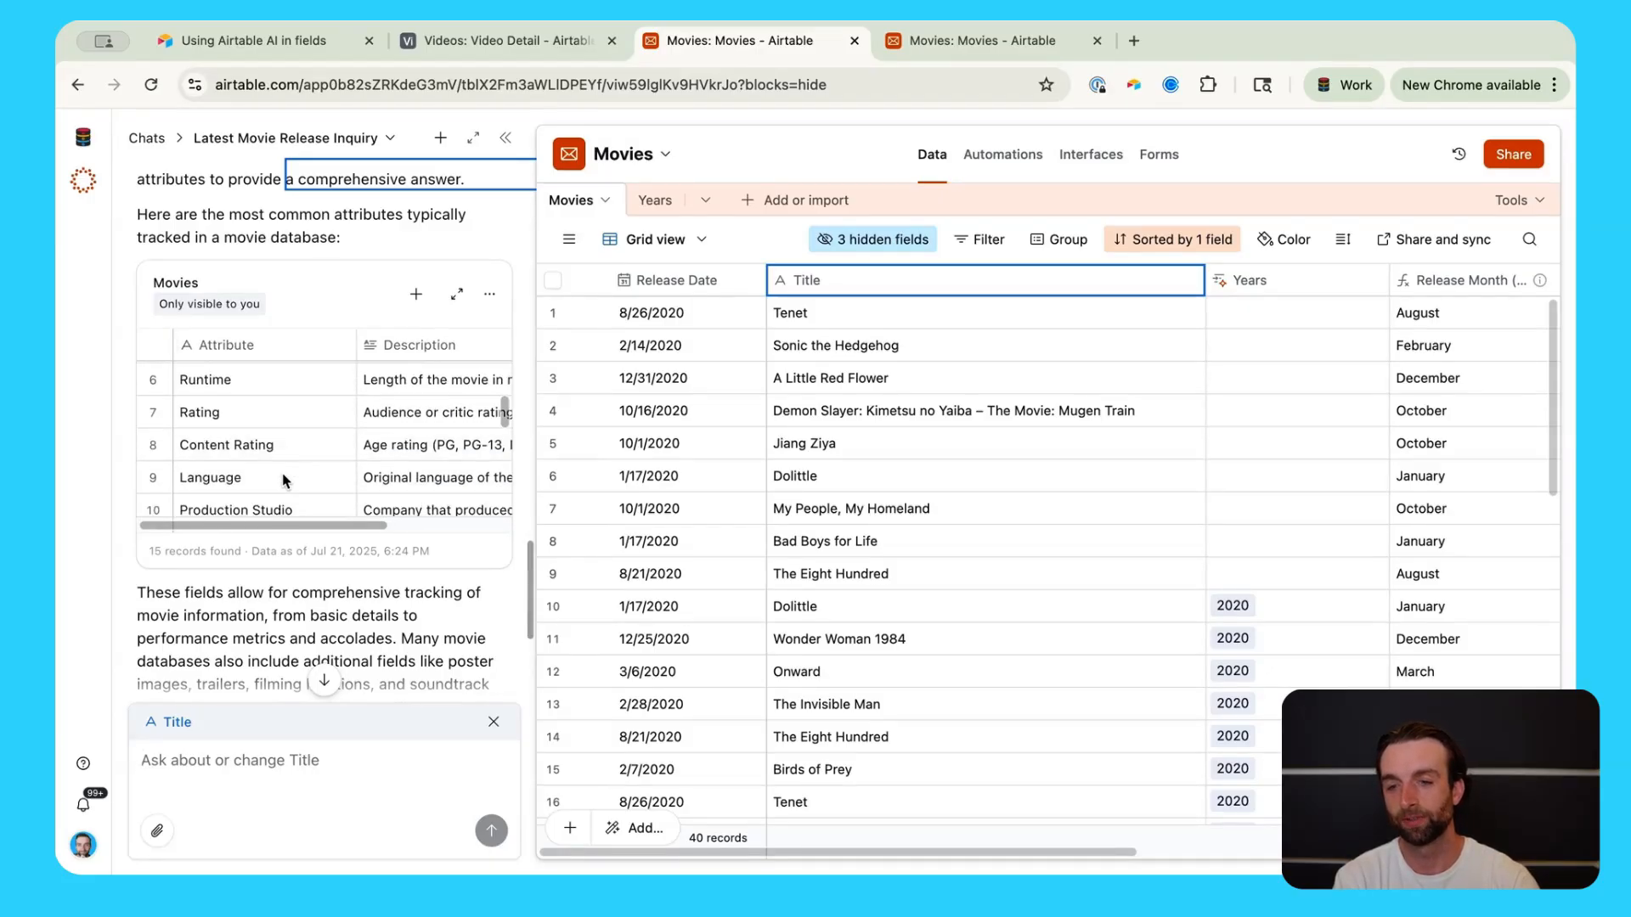
{"action": "scroll", "coordinate": [283, 481], "scroll_direction": "down", "scroll_amount": 5}
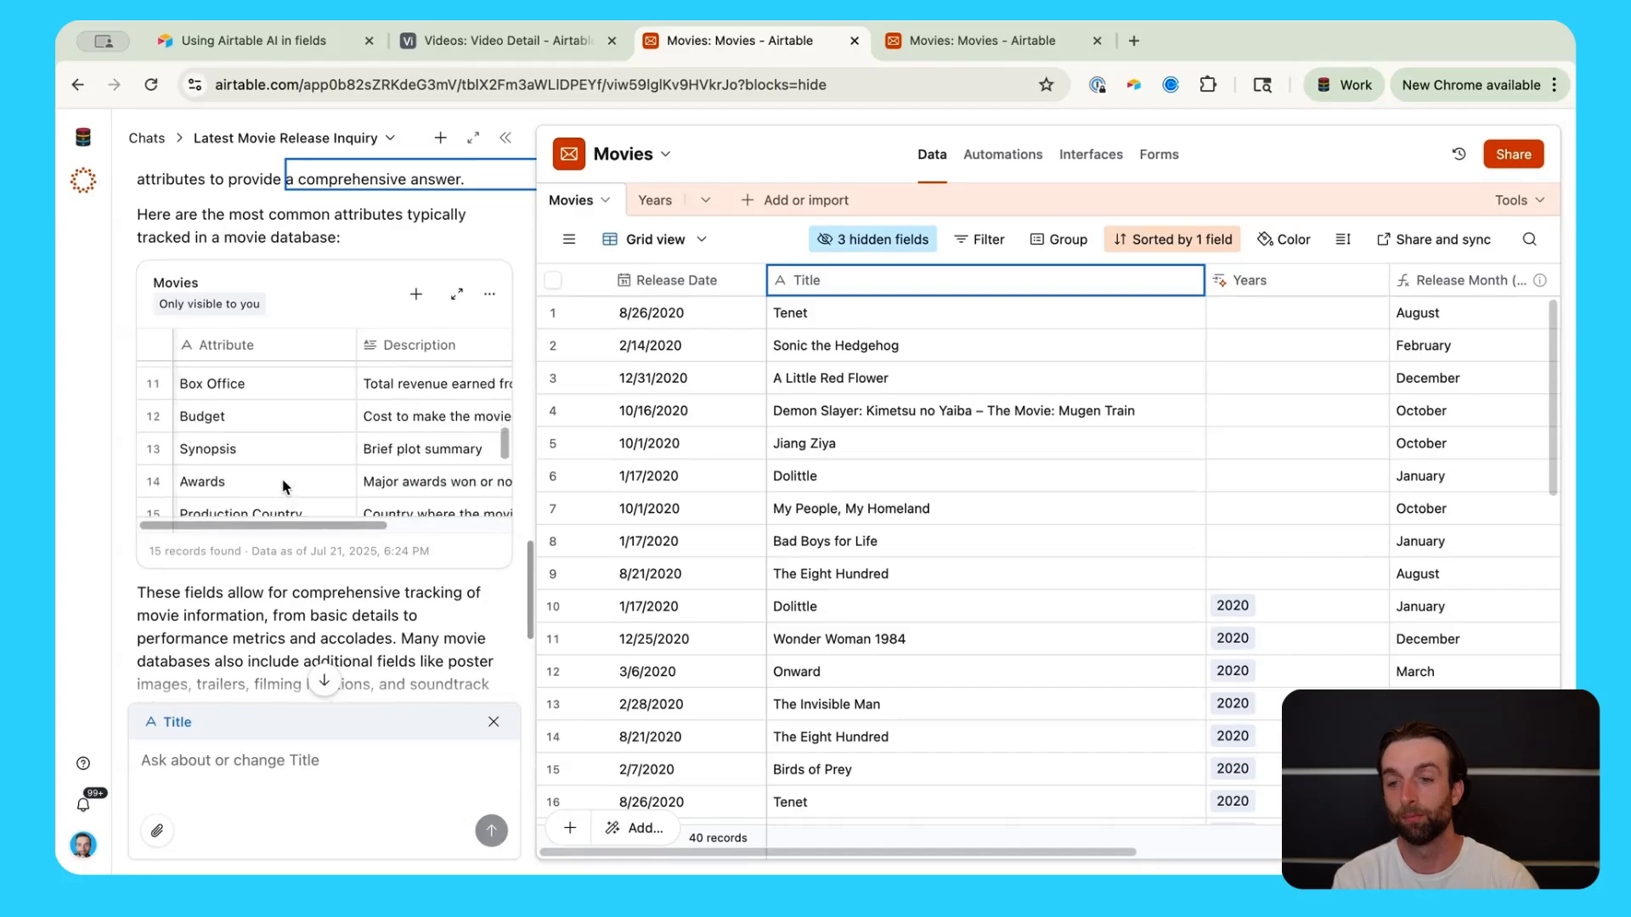
{"action": "scroll", "coordinate": [284, 487], "scroll_direction": "up", "scroll_amount": 10}
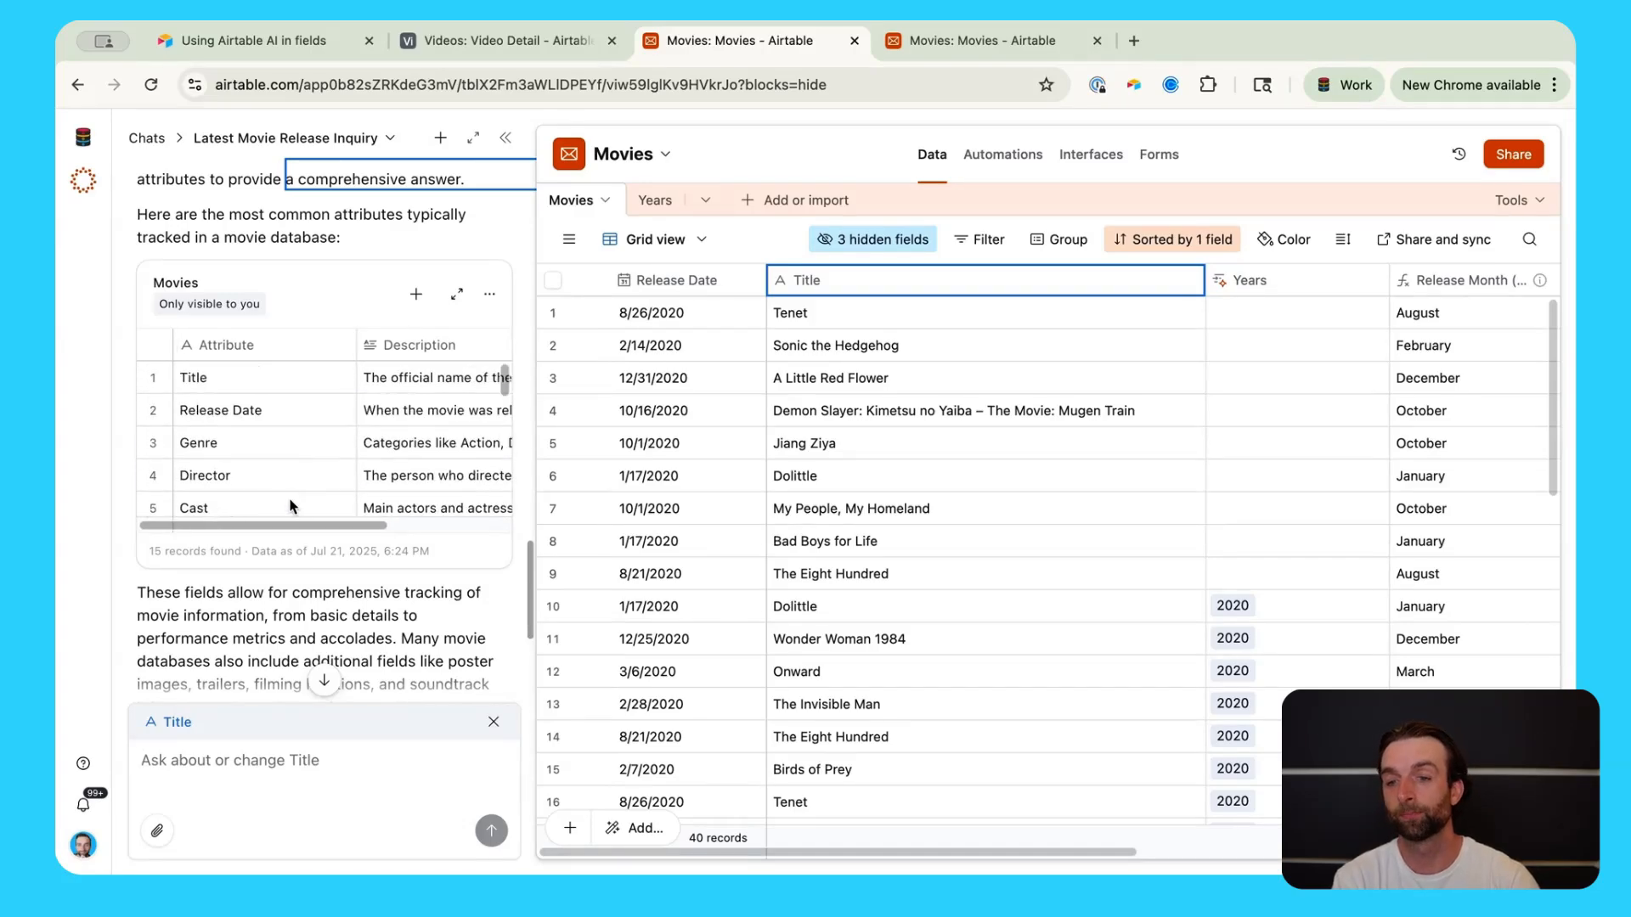
{"action": "scroll", "coordinate": [298, 497], "scroll_direction": "right", "scroll_amount": 3}
{"action": "scroll", "coordinate": [405, 431], "scroll_direction": "left", "scroll_amount": 3}
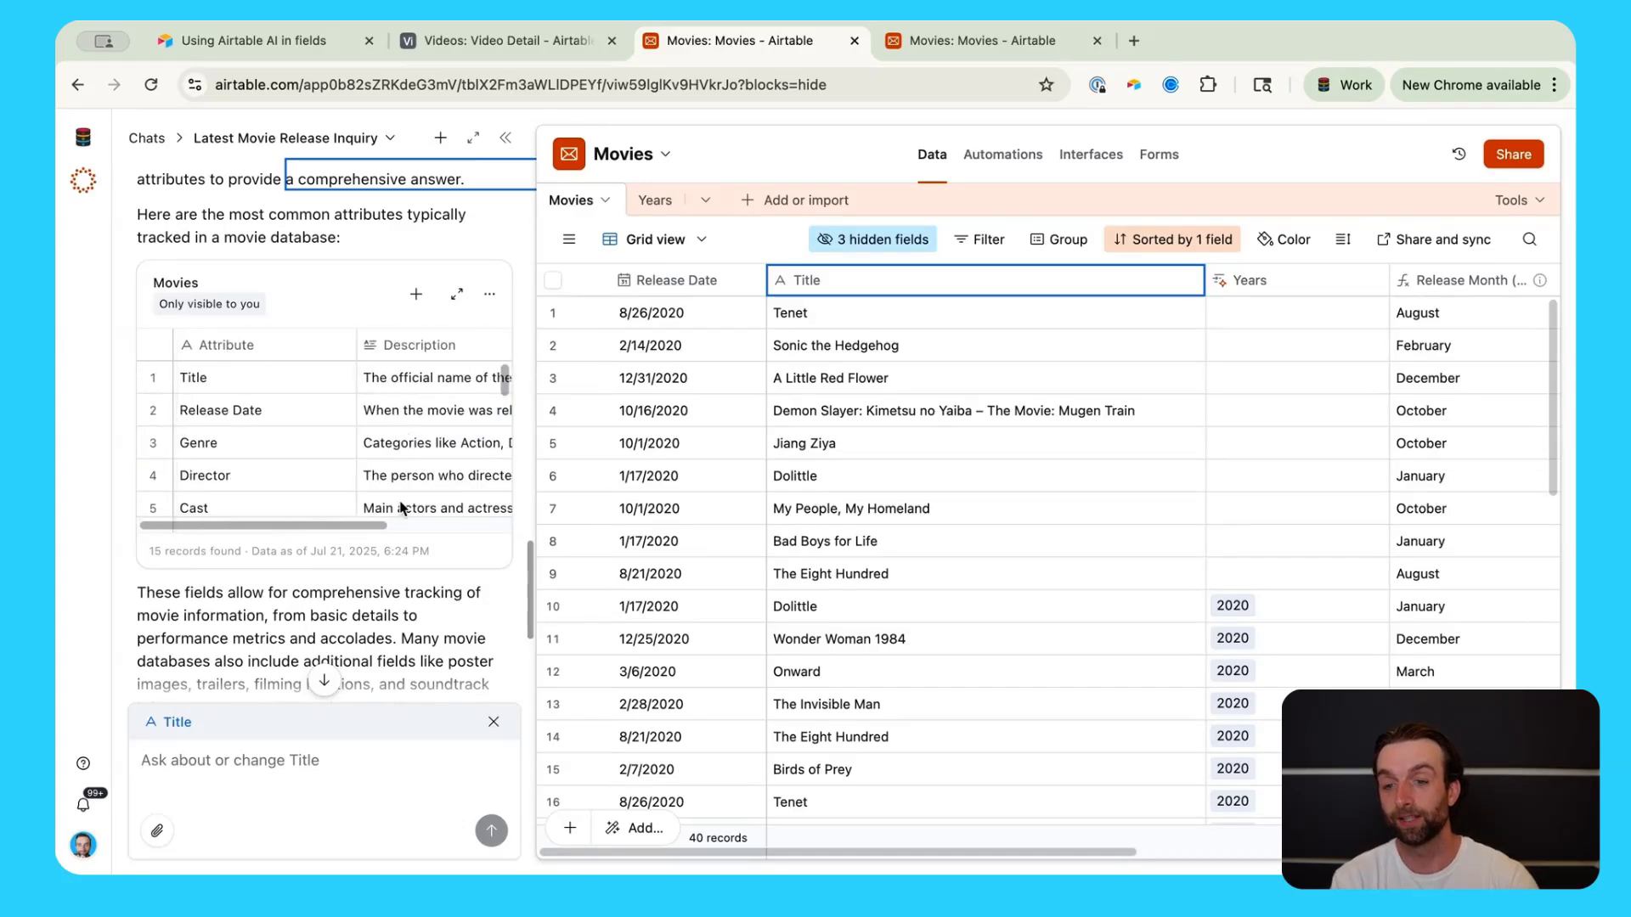
{"action": "scroll", "coordinate": [400, 610], "scroll_direction": "down", "scroll_amount": 2}
{"action": "scroll", "coordinate": [400, 610], "scroll_direction": "down", "scroll_amount": 2}
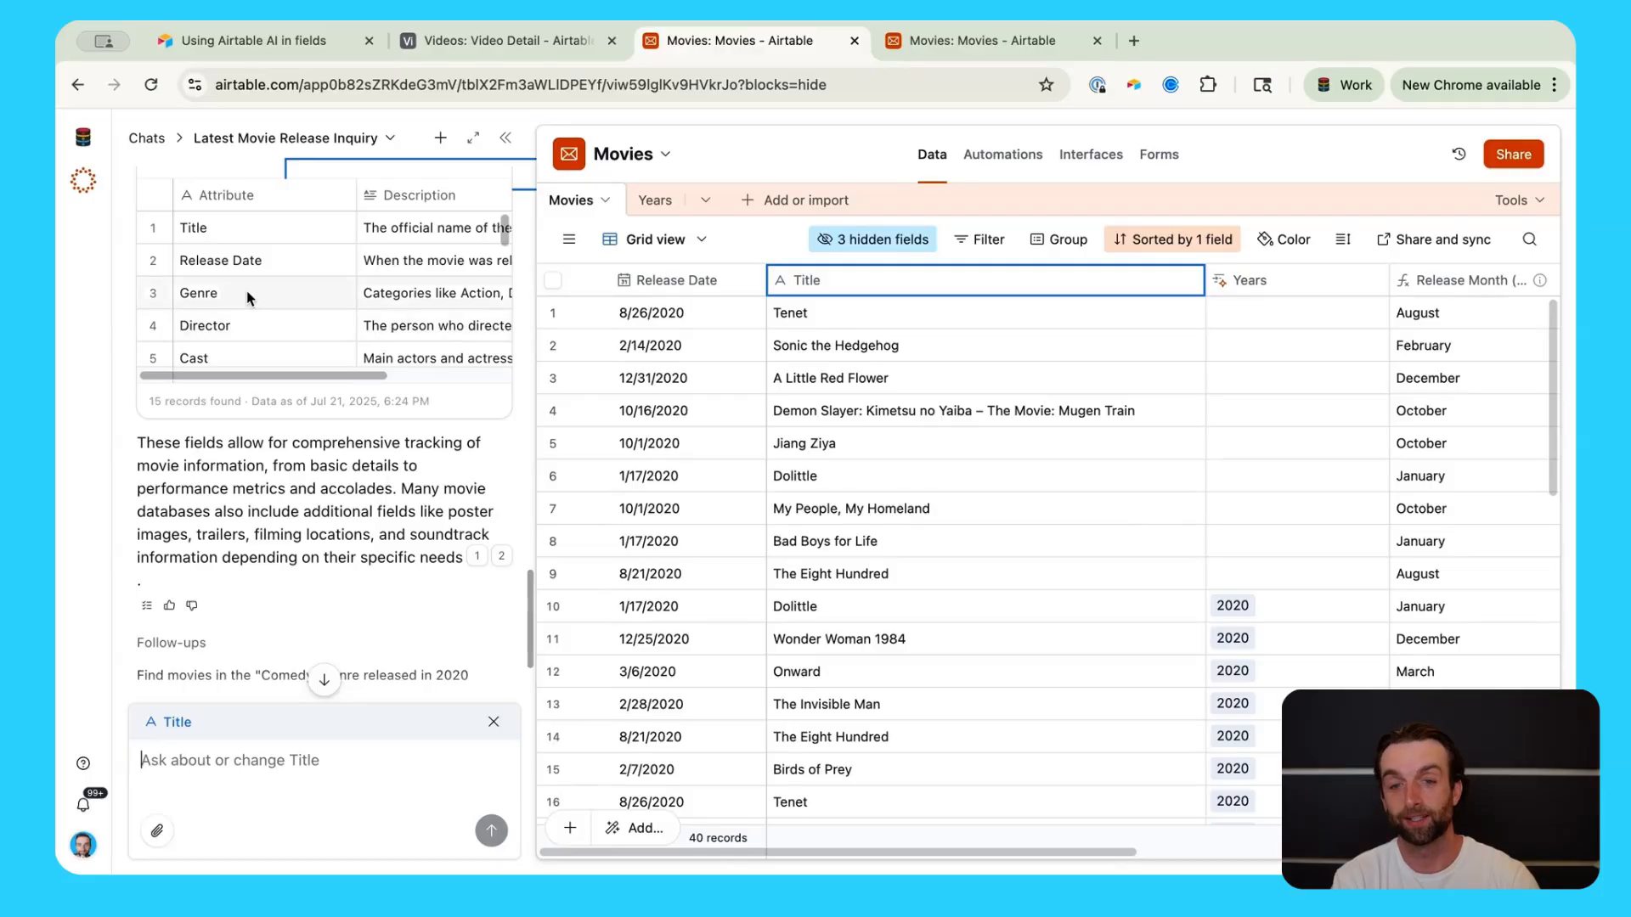
{"action": "scroll", "coordinate": [280, 331], "scroll_direction": "down", "scroll_amount": 3}
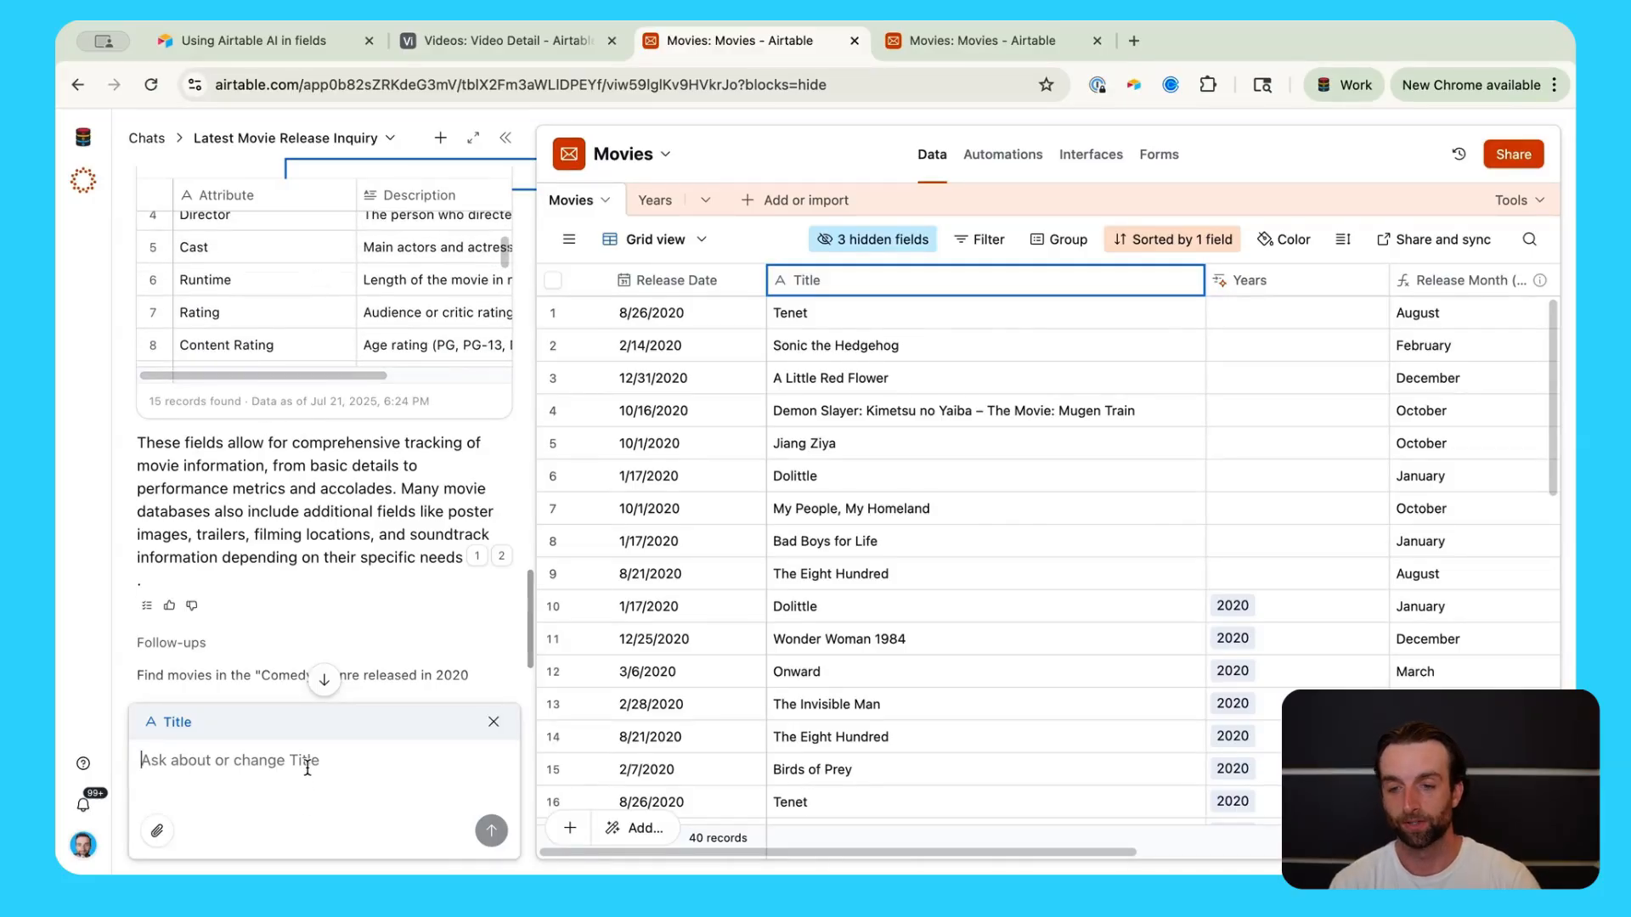
Step: Ask Omni to create a field for each listed attribute not already in the table
{"action": "type", "text": "Please "}
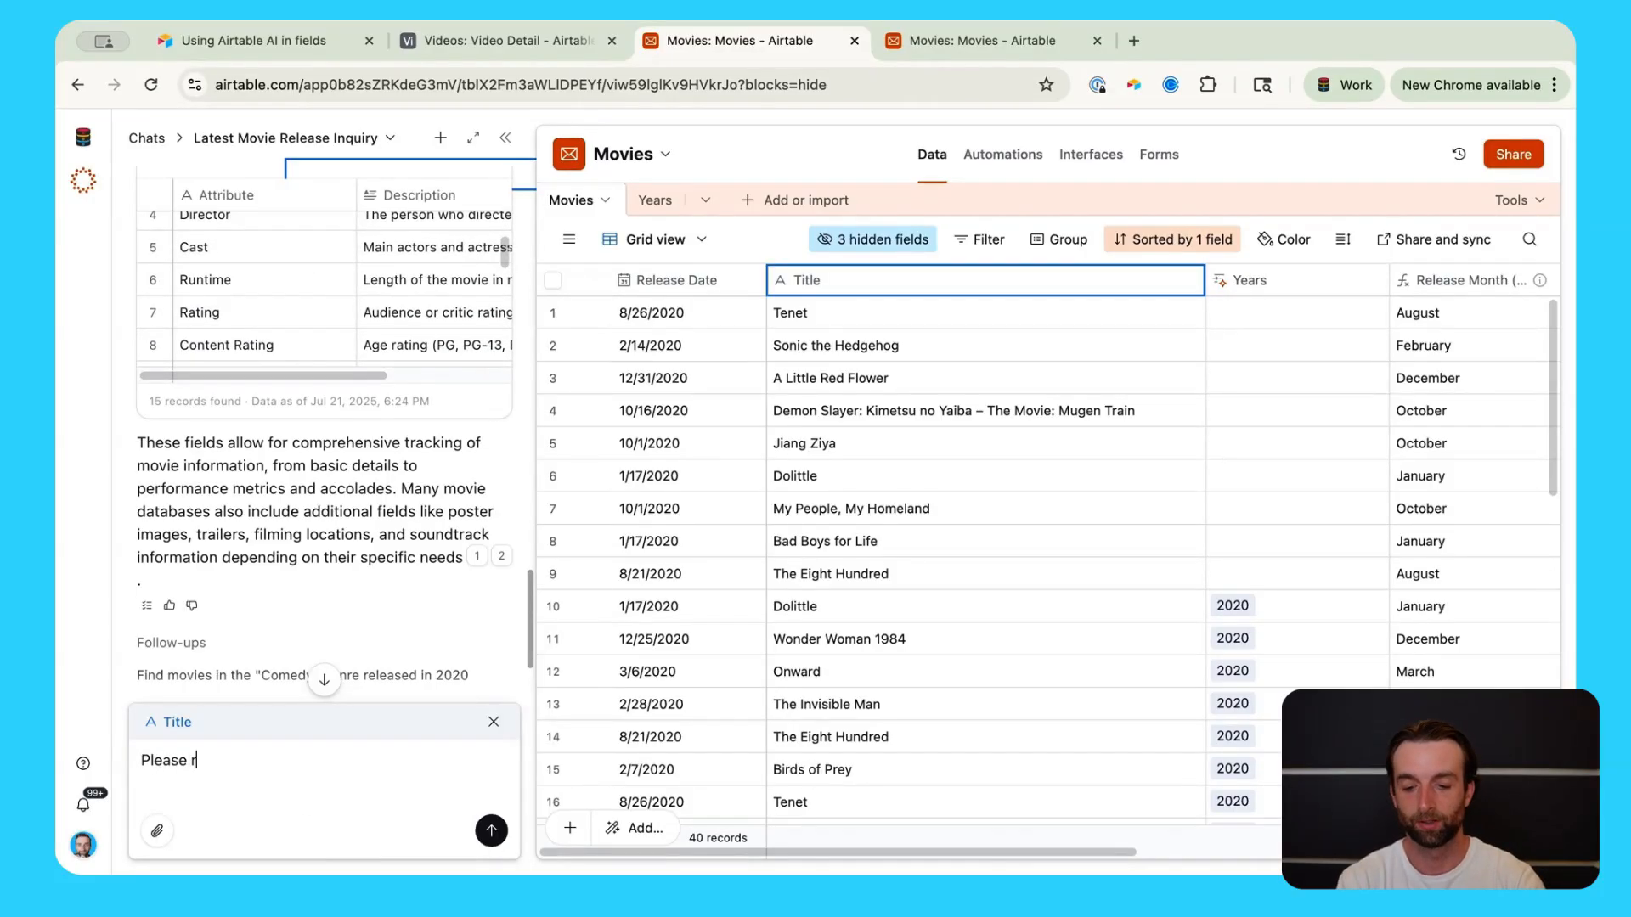
{"action": "type", "text": "create a "}
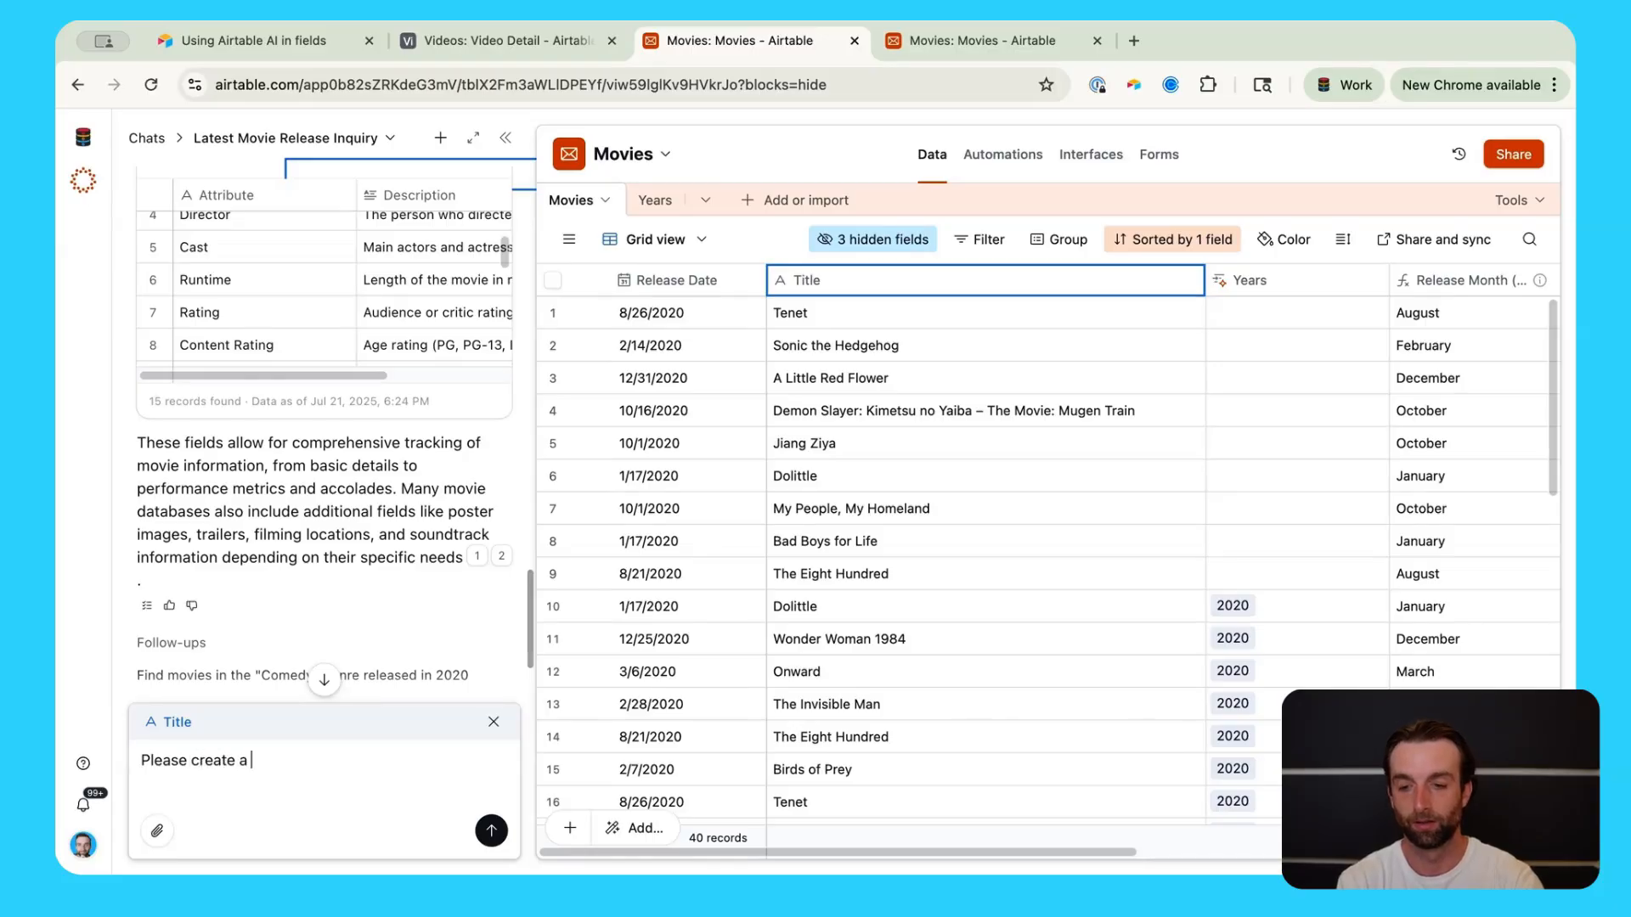
{"action": "type", "text": "field for each one"}
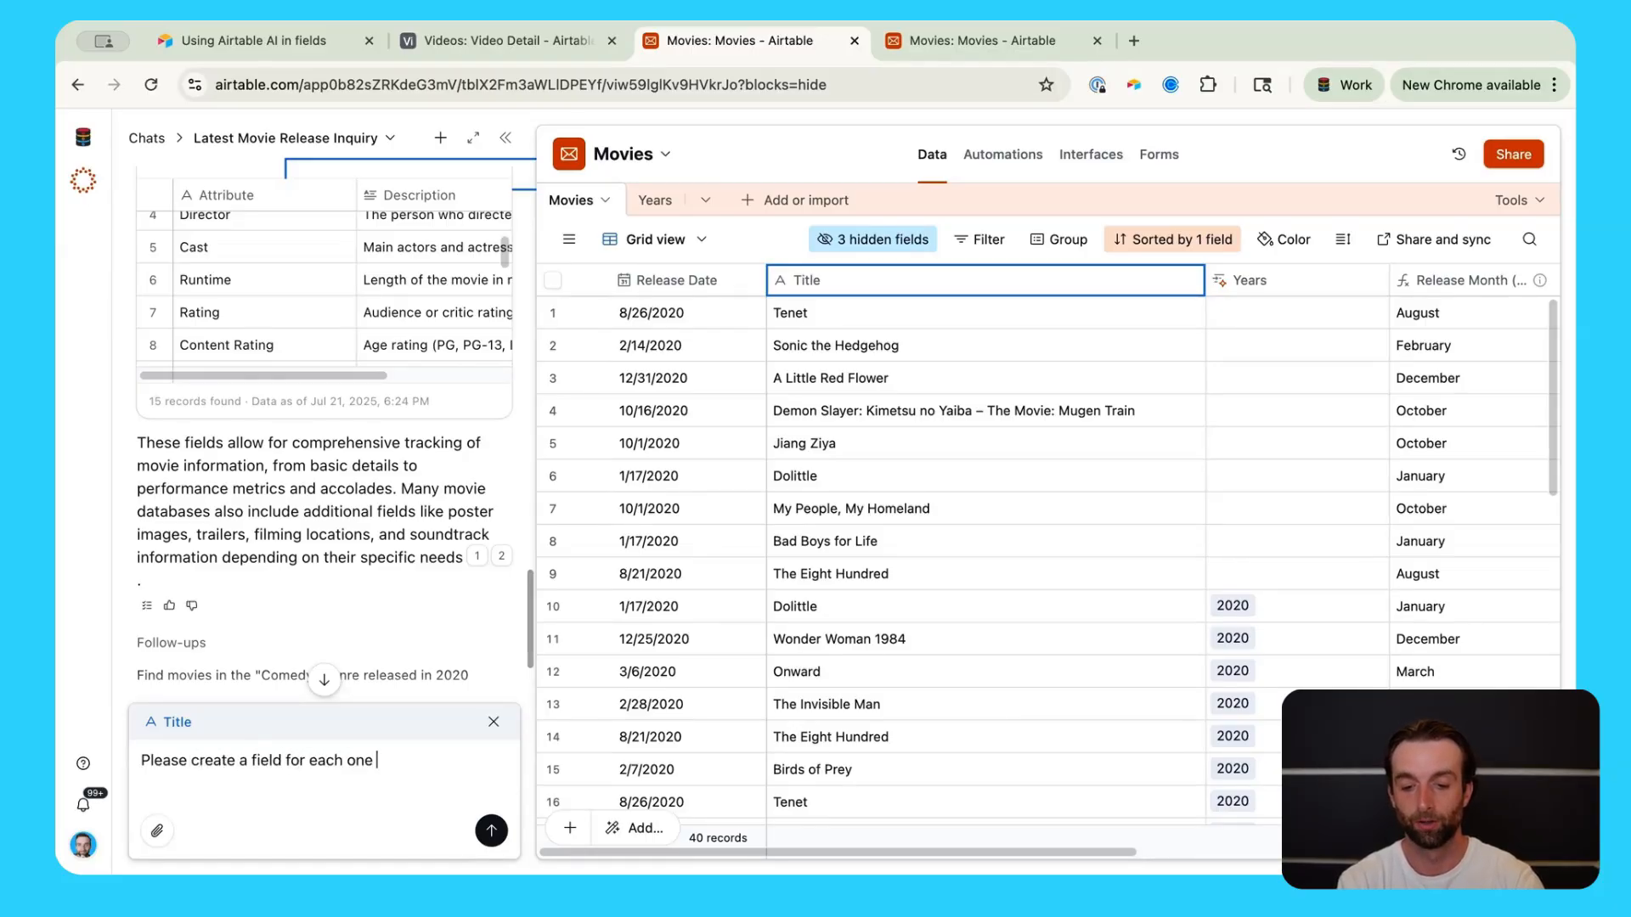
{"action": "type", "text": " of these attributes, except "}
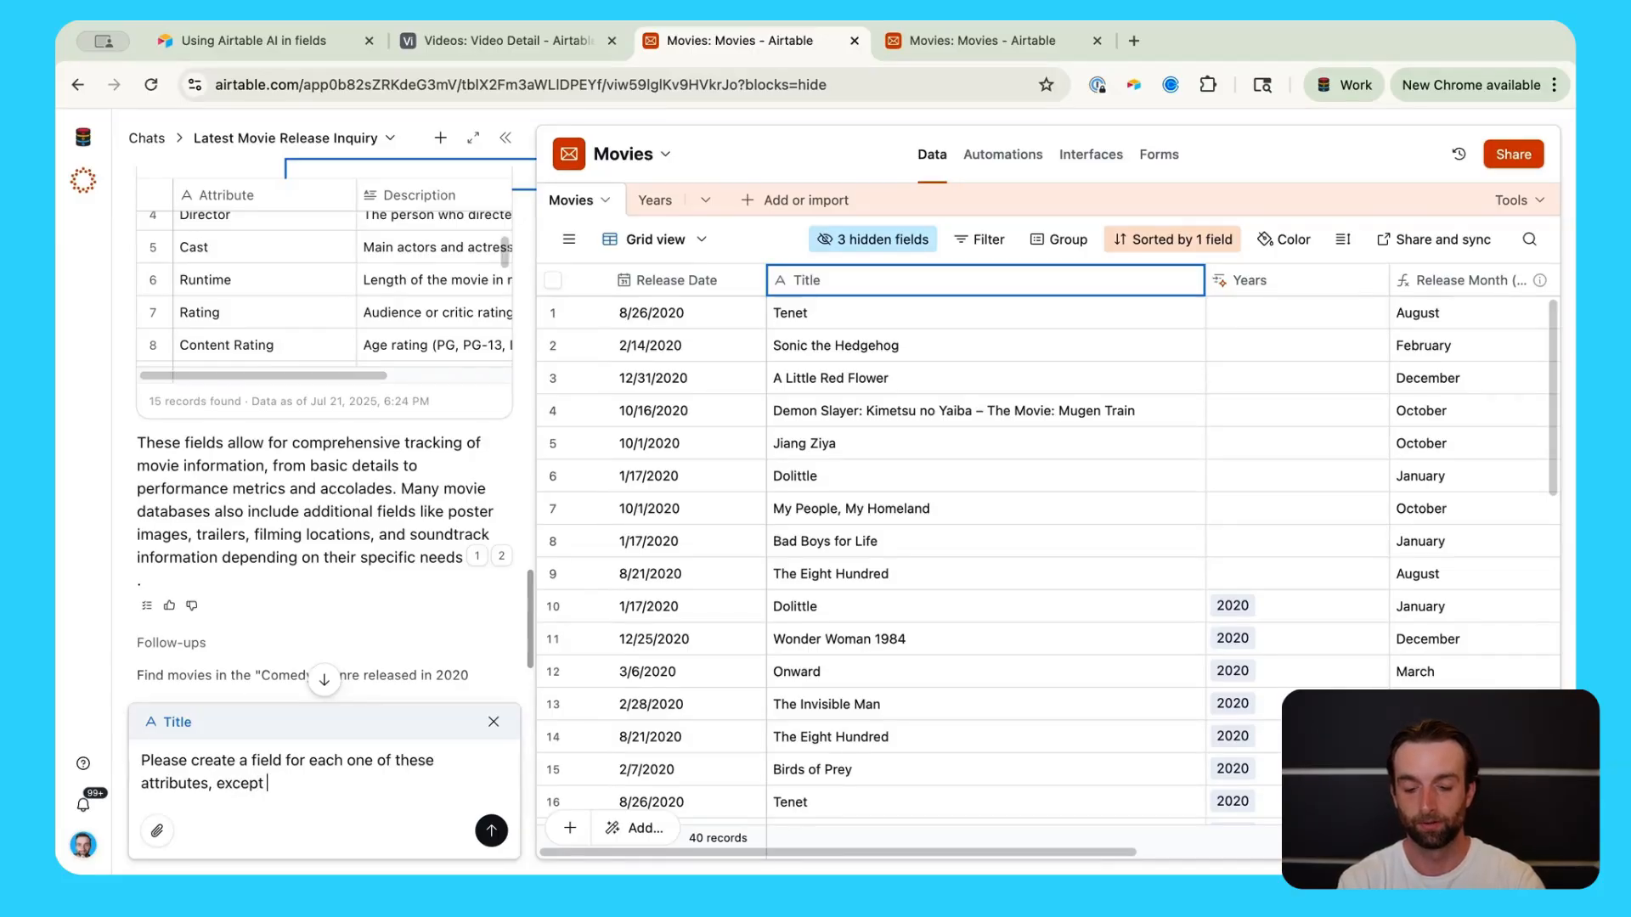
{"action": "type", "text": "for ones that"}
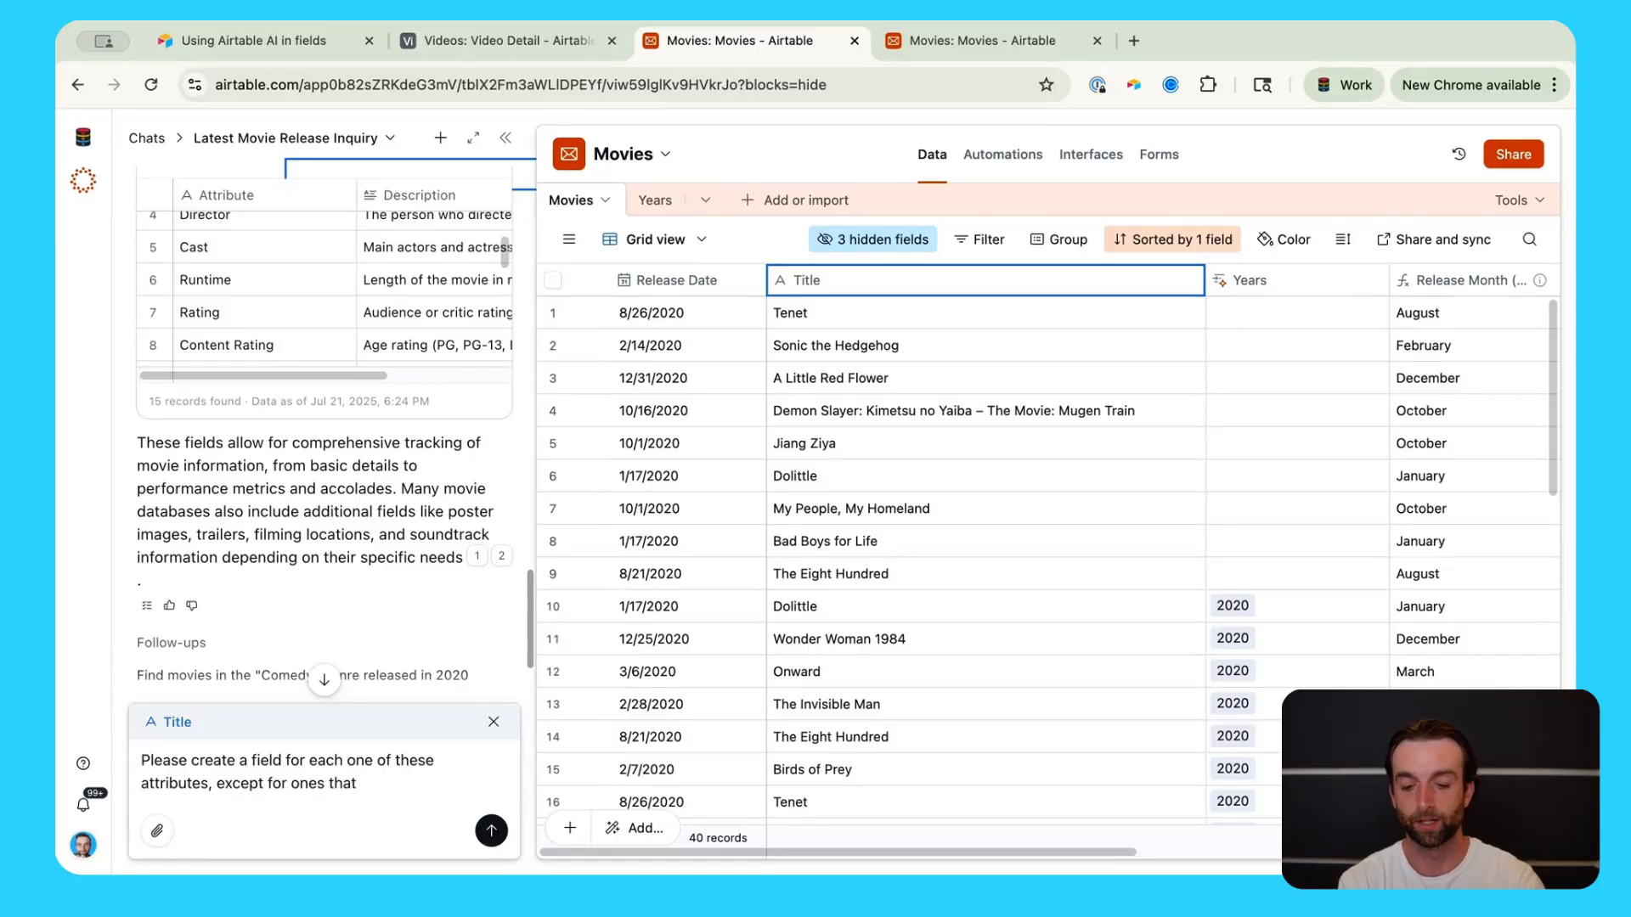
{"action": "type", "text": " already ex"}
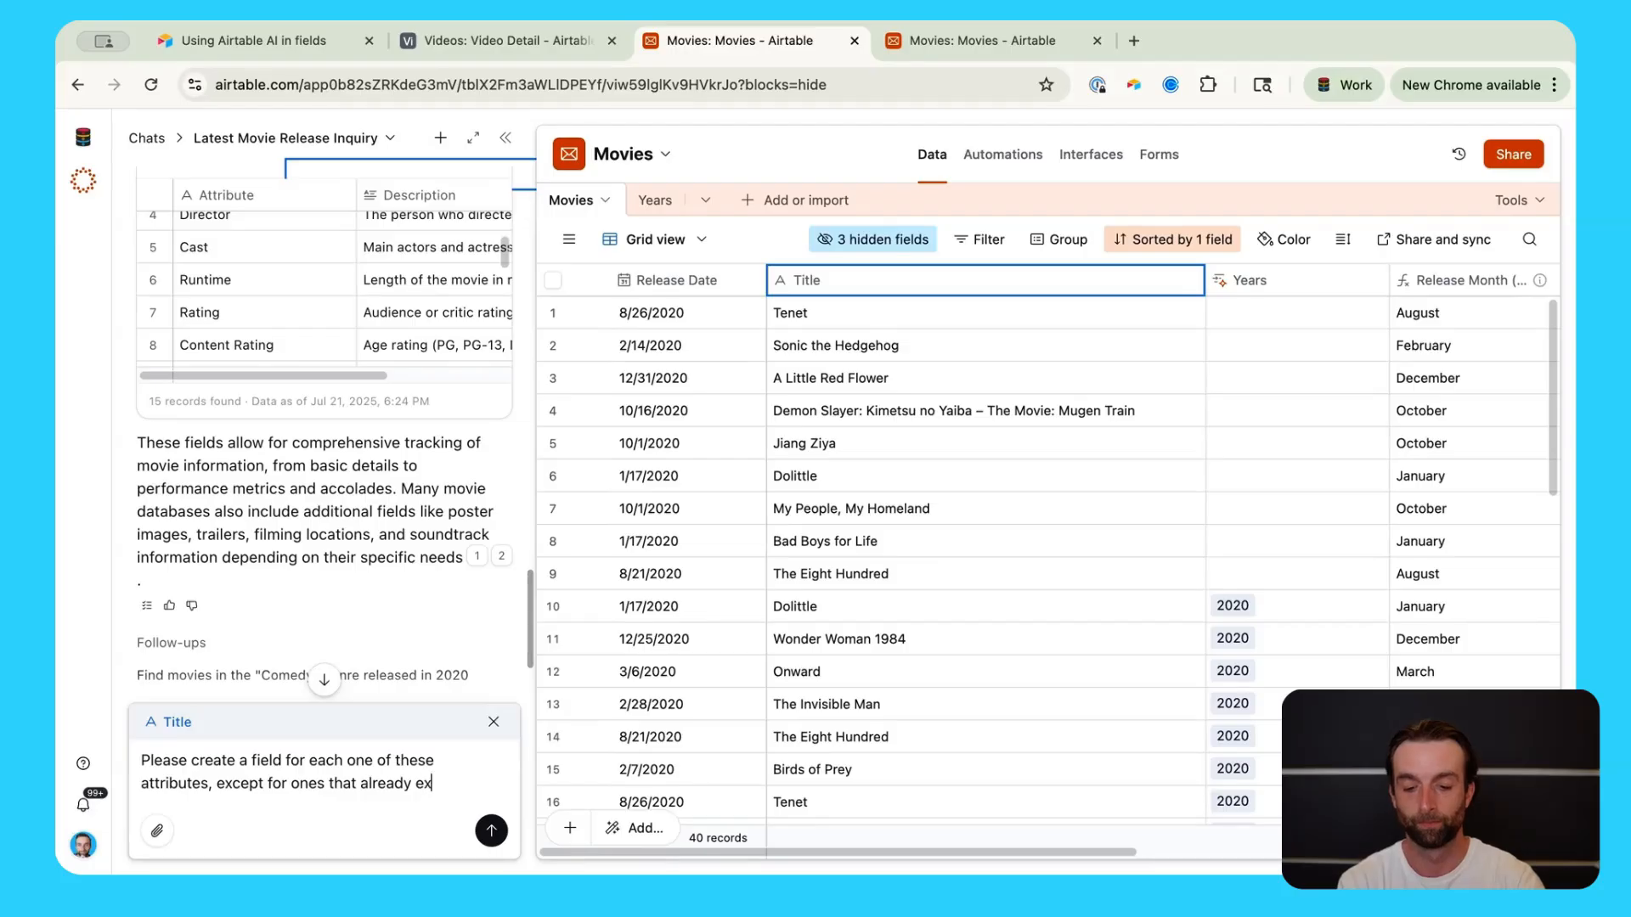
{"action": "type", "text": "ist"}
{"action": "key", "text": "Return"}
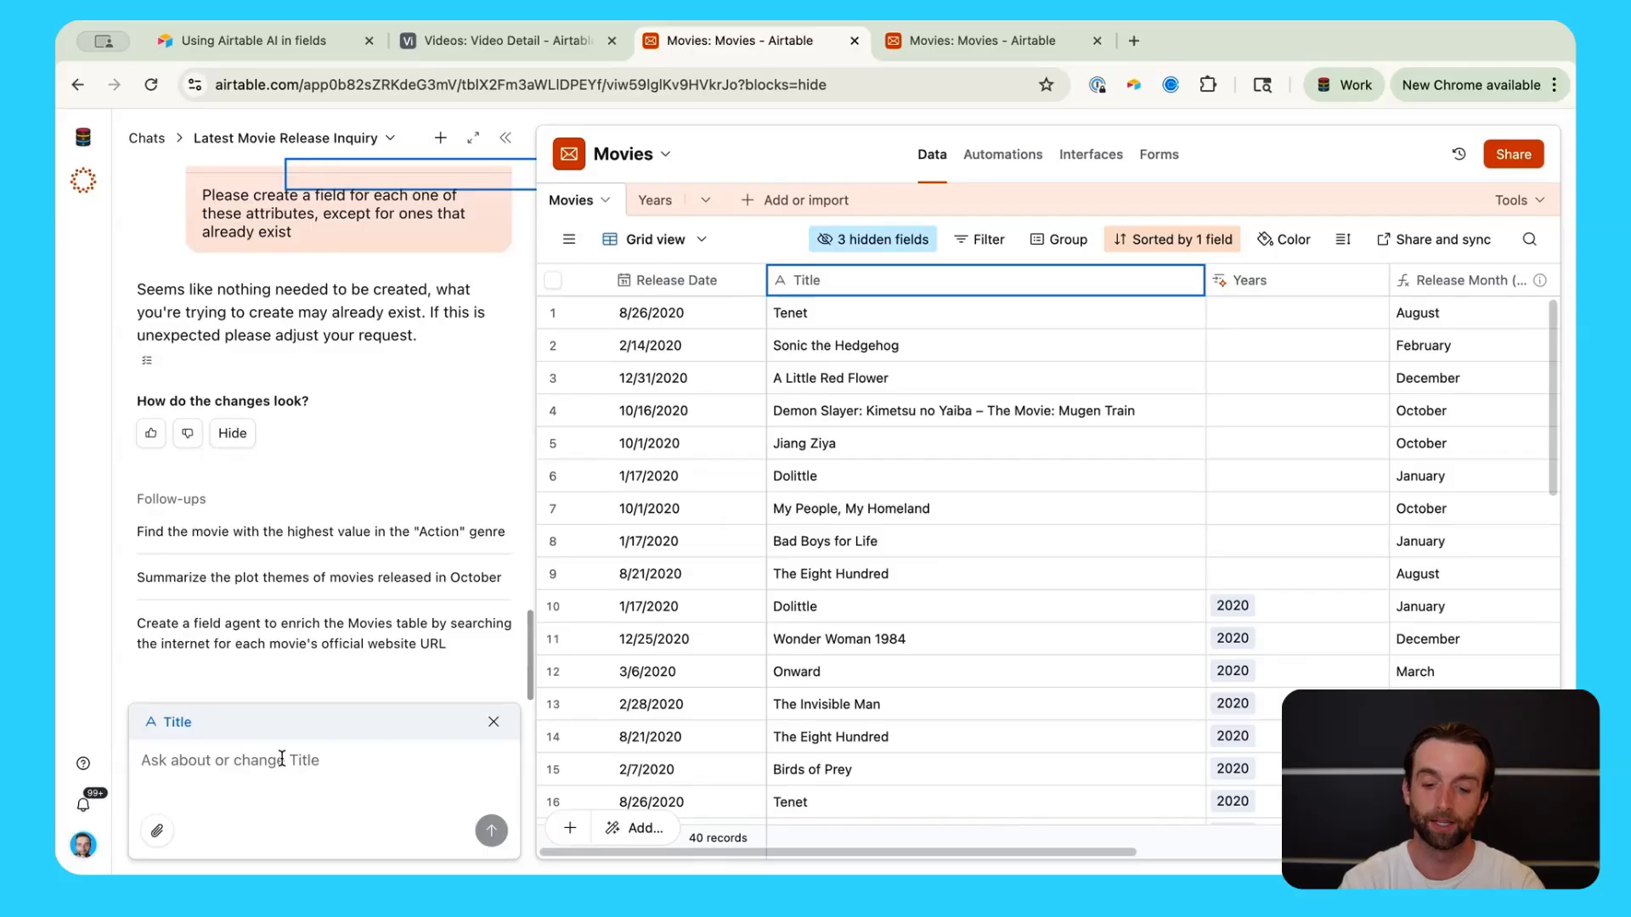
Step: Request a bulleted list of each attribute with its field type, and review the proposed fields like Director and Runtime
{"action": "type", "text": "please provid"}
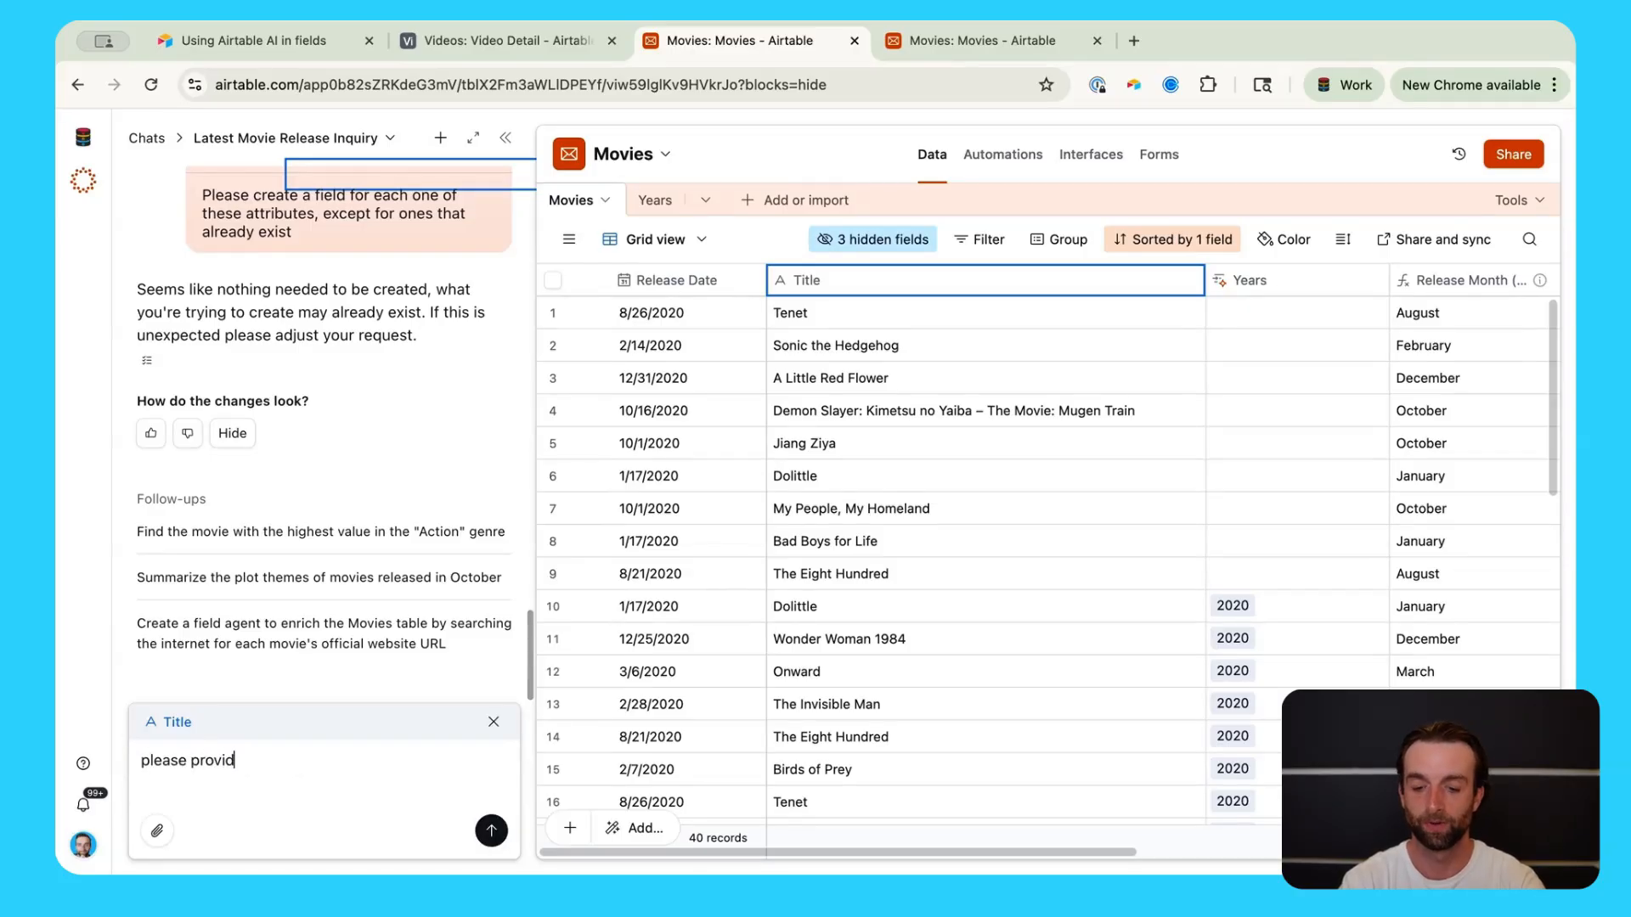
{"action": "type", "text": "e a lit"}
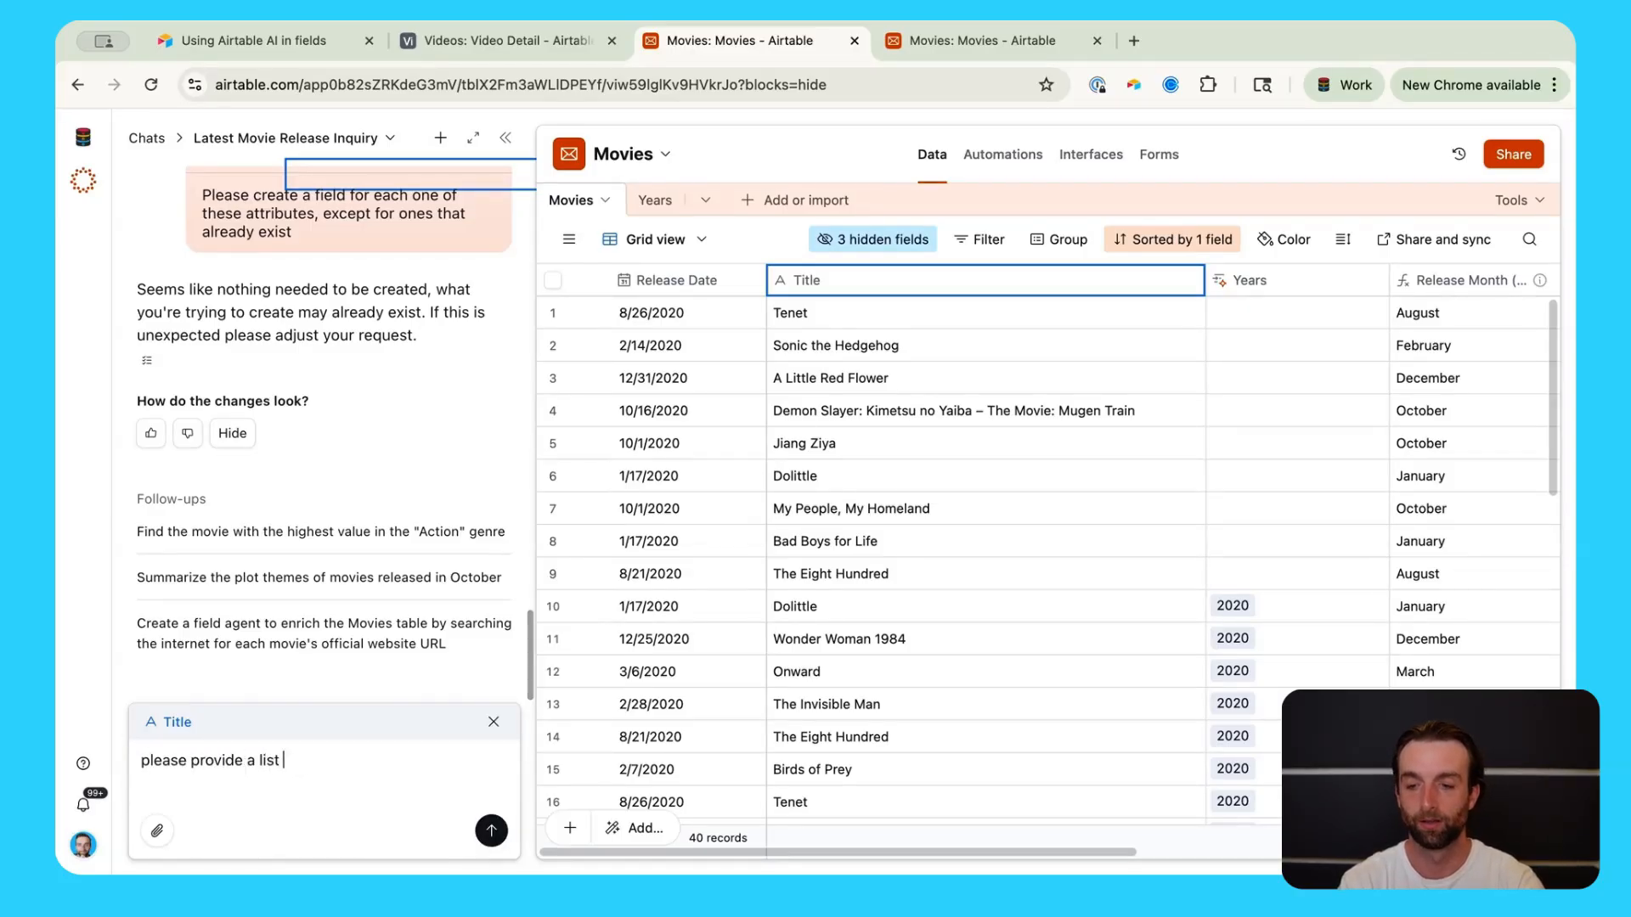
{"action": "type", "text": "t of each a"}
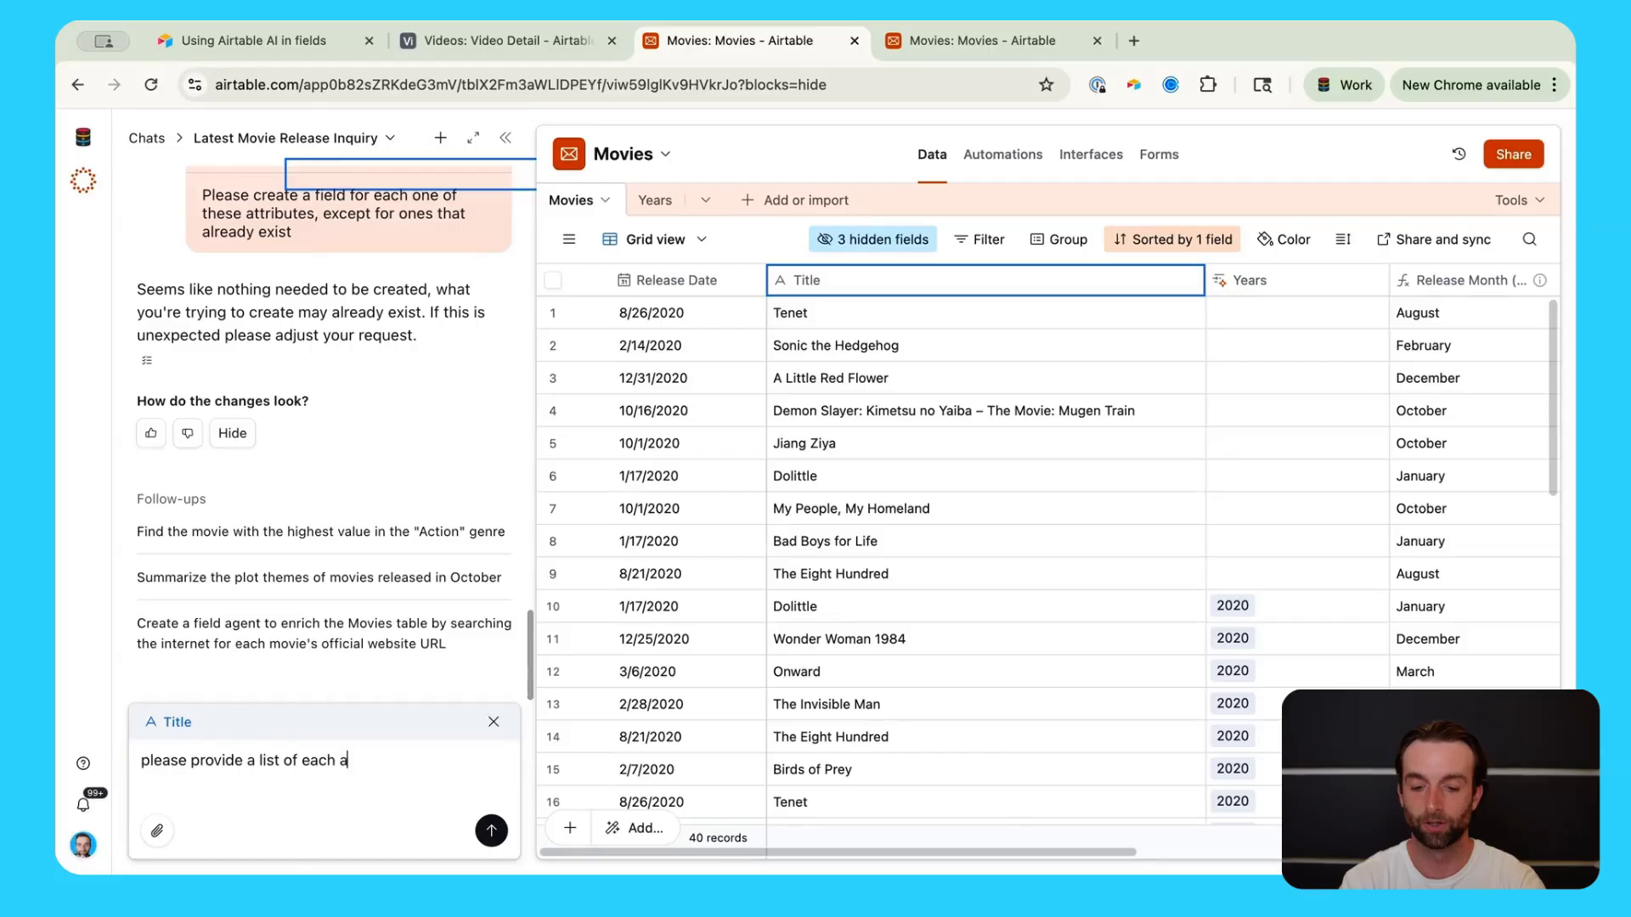
{"action": "type", "text": "ttribute"}
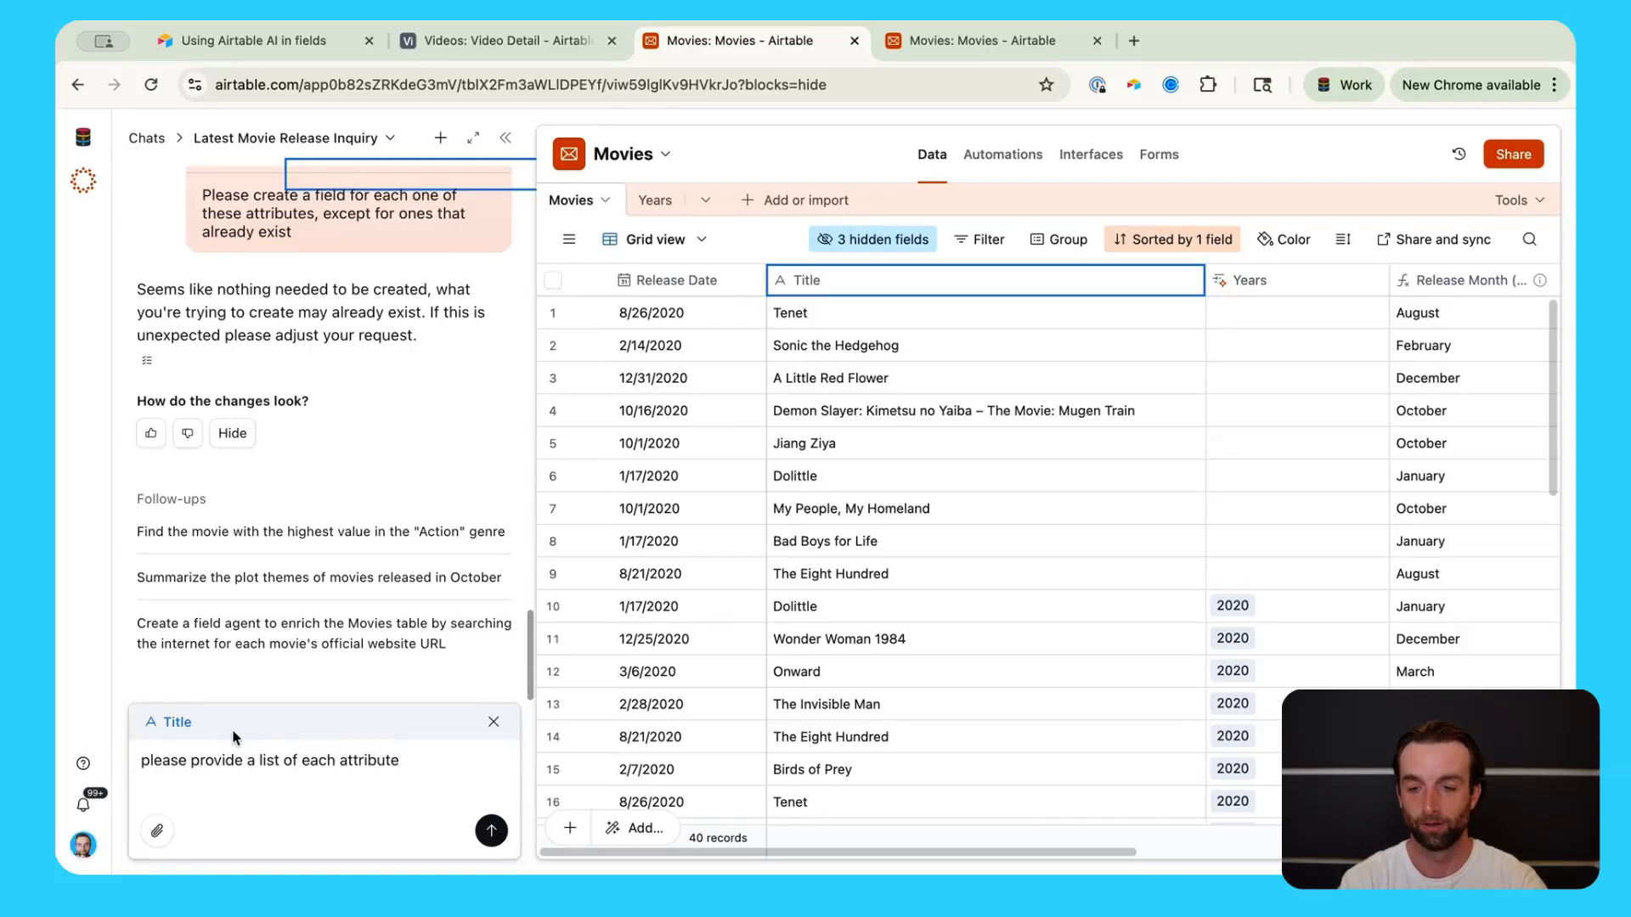
{"action": "left_click", "coordinate": [259, 760]}
{"action": "type", "text": "bulleted"}
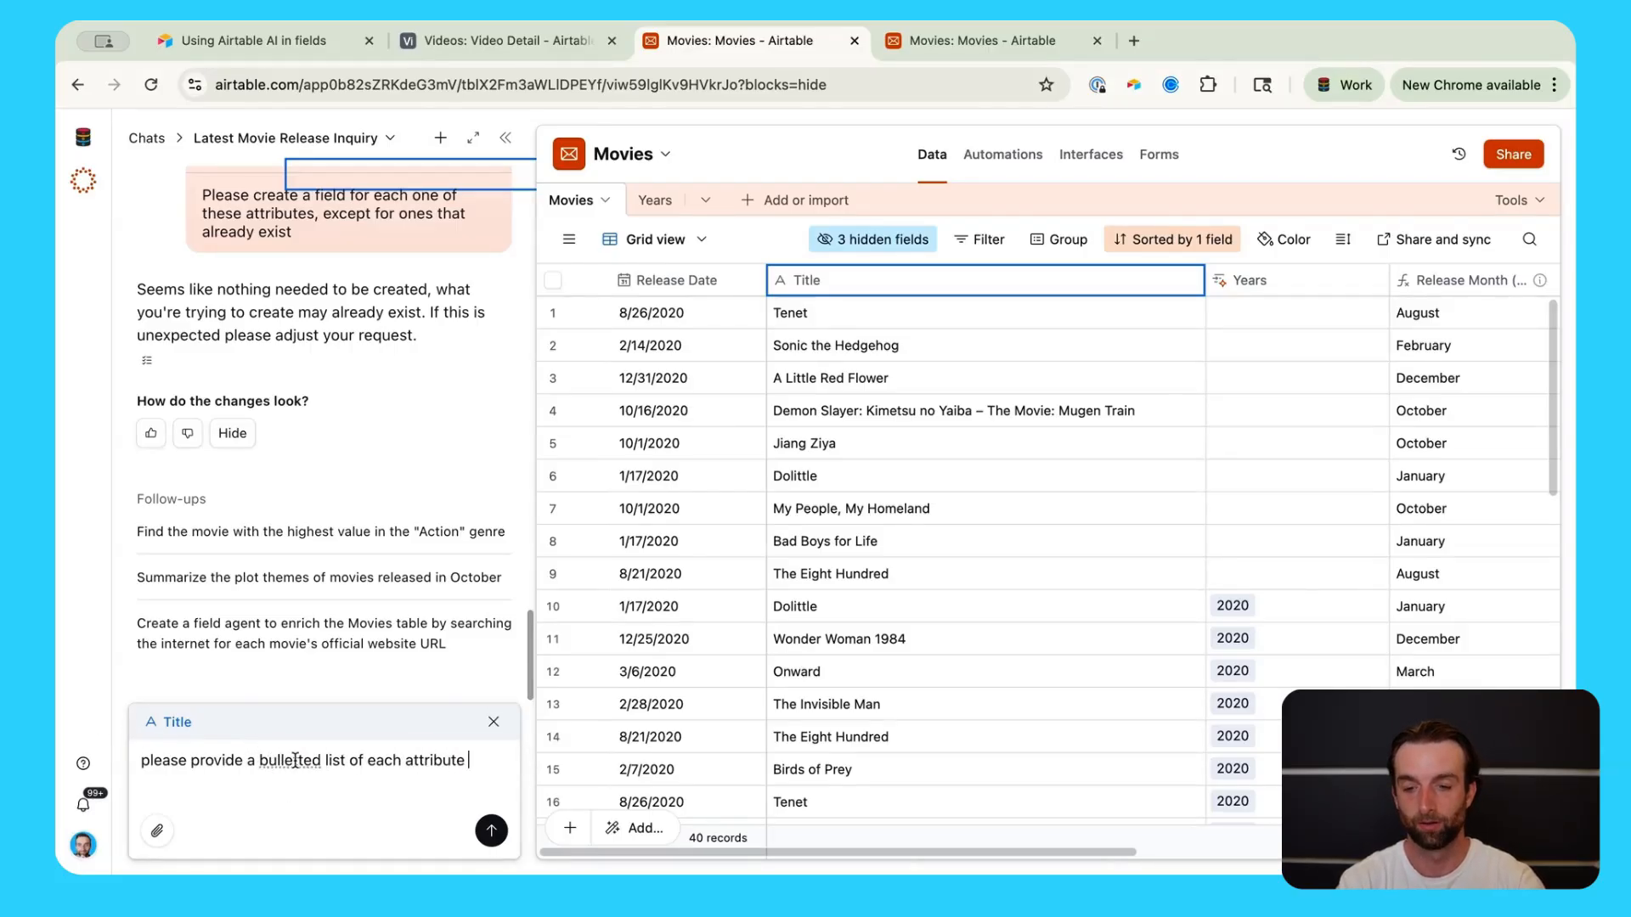
{"action": "left_click", "coordinate": [514, 760]}
{"action": "type", "text": "along w"}
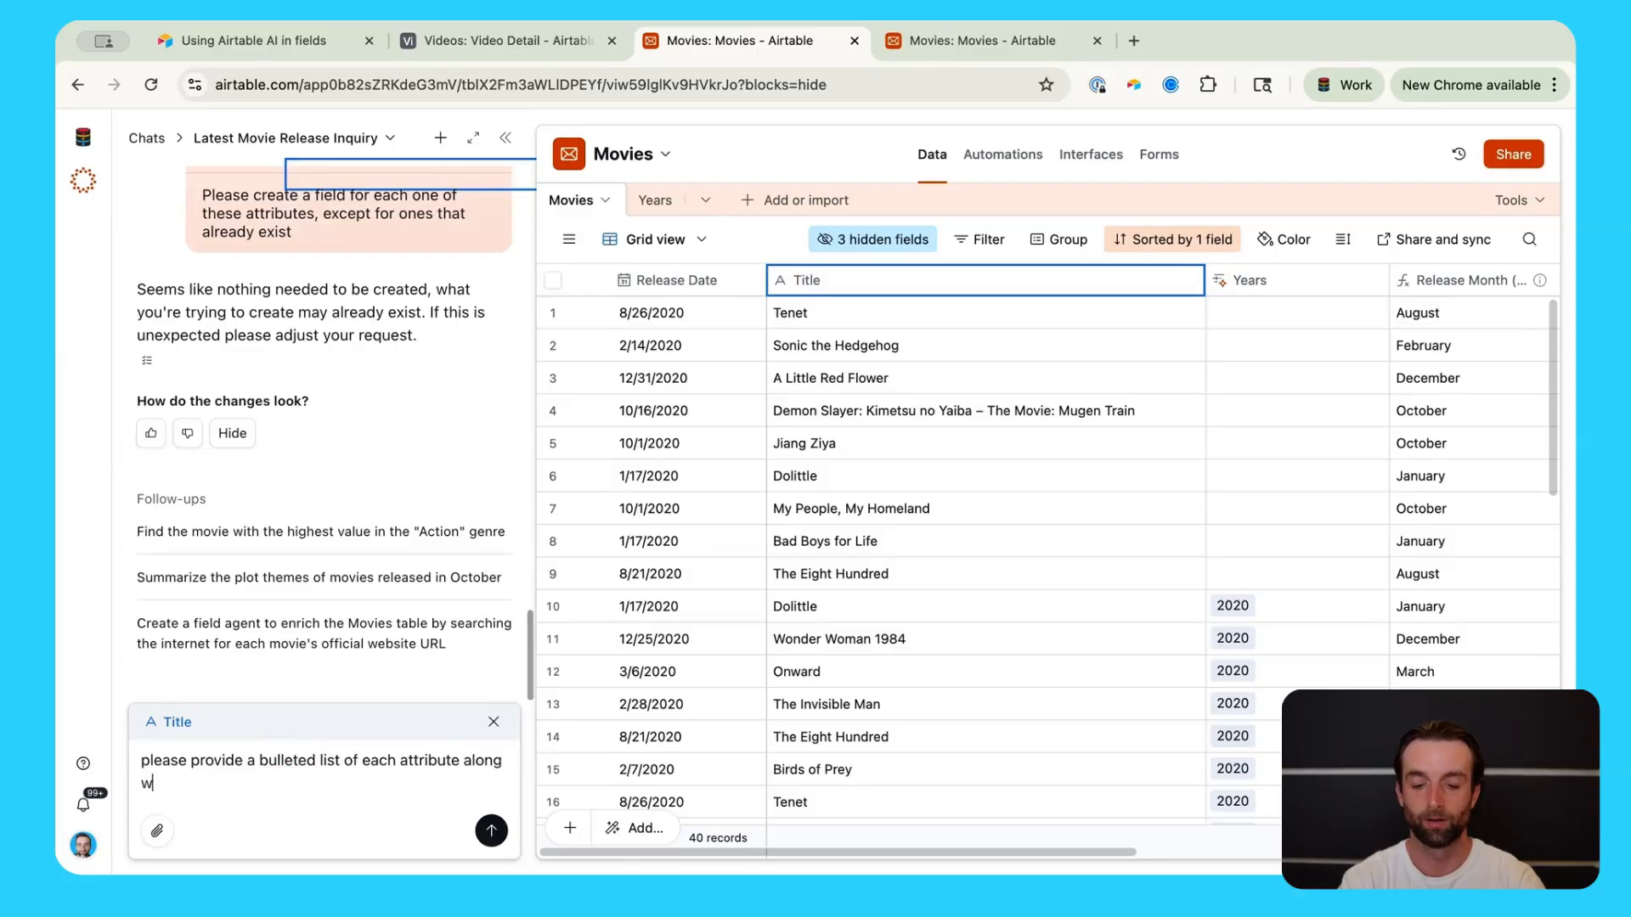
{"action": "type", "text": "ith whi"}
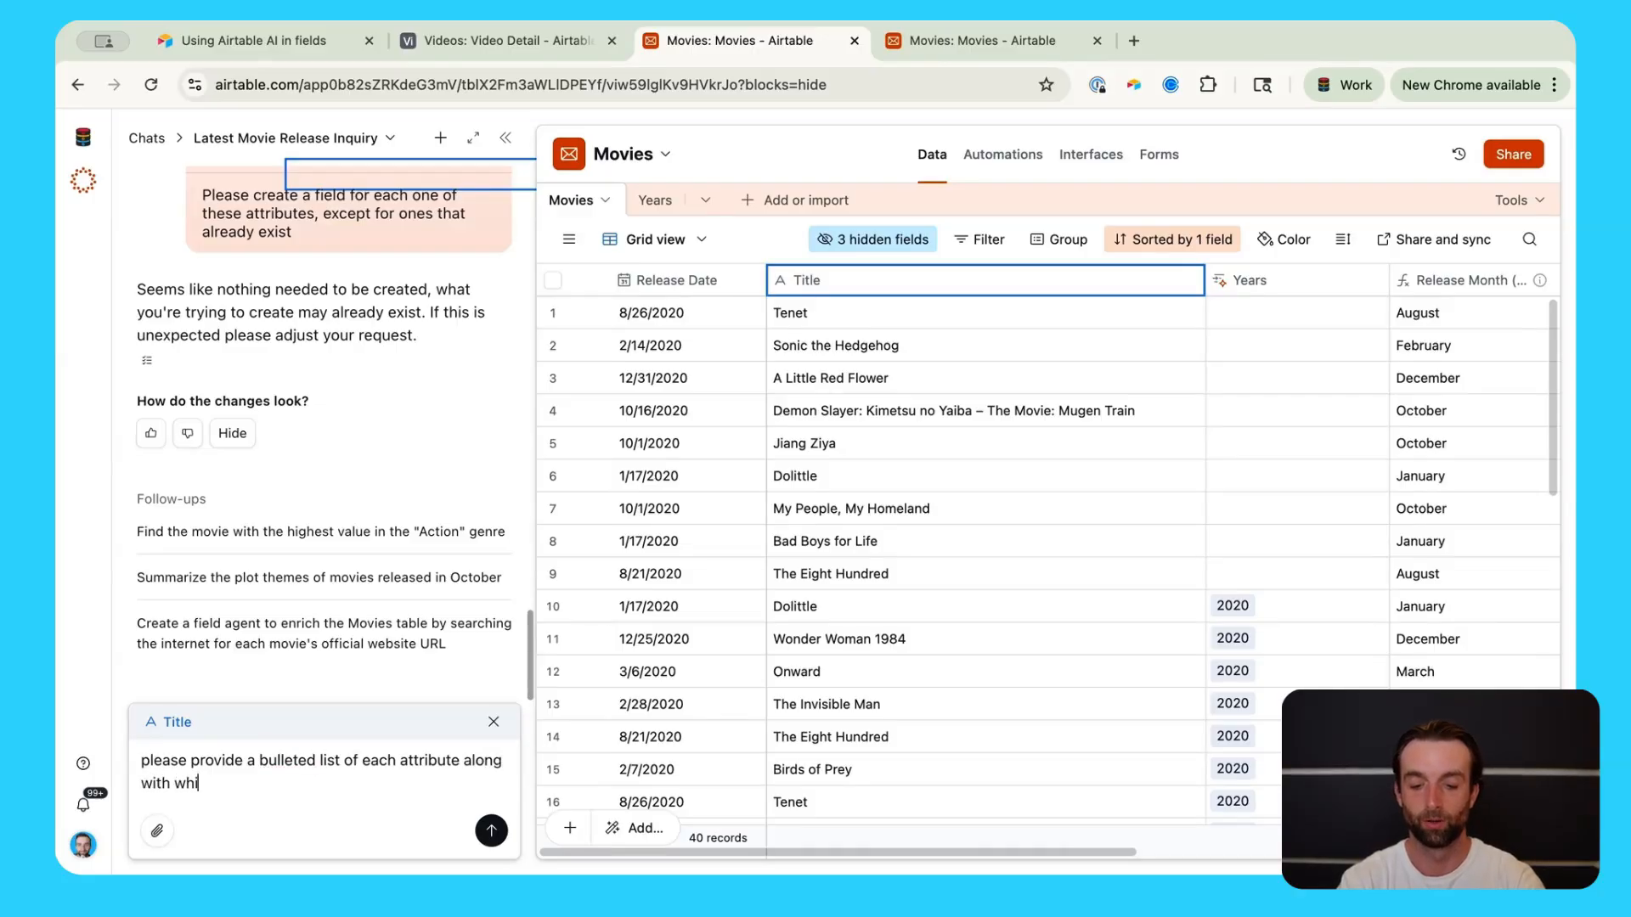
{"action": "type", "text": "ch fiueld type "}
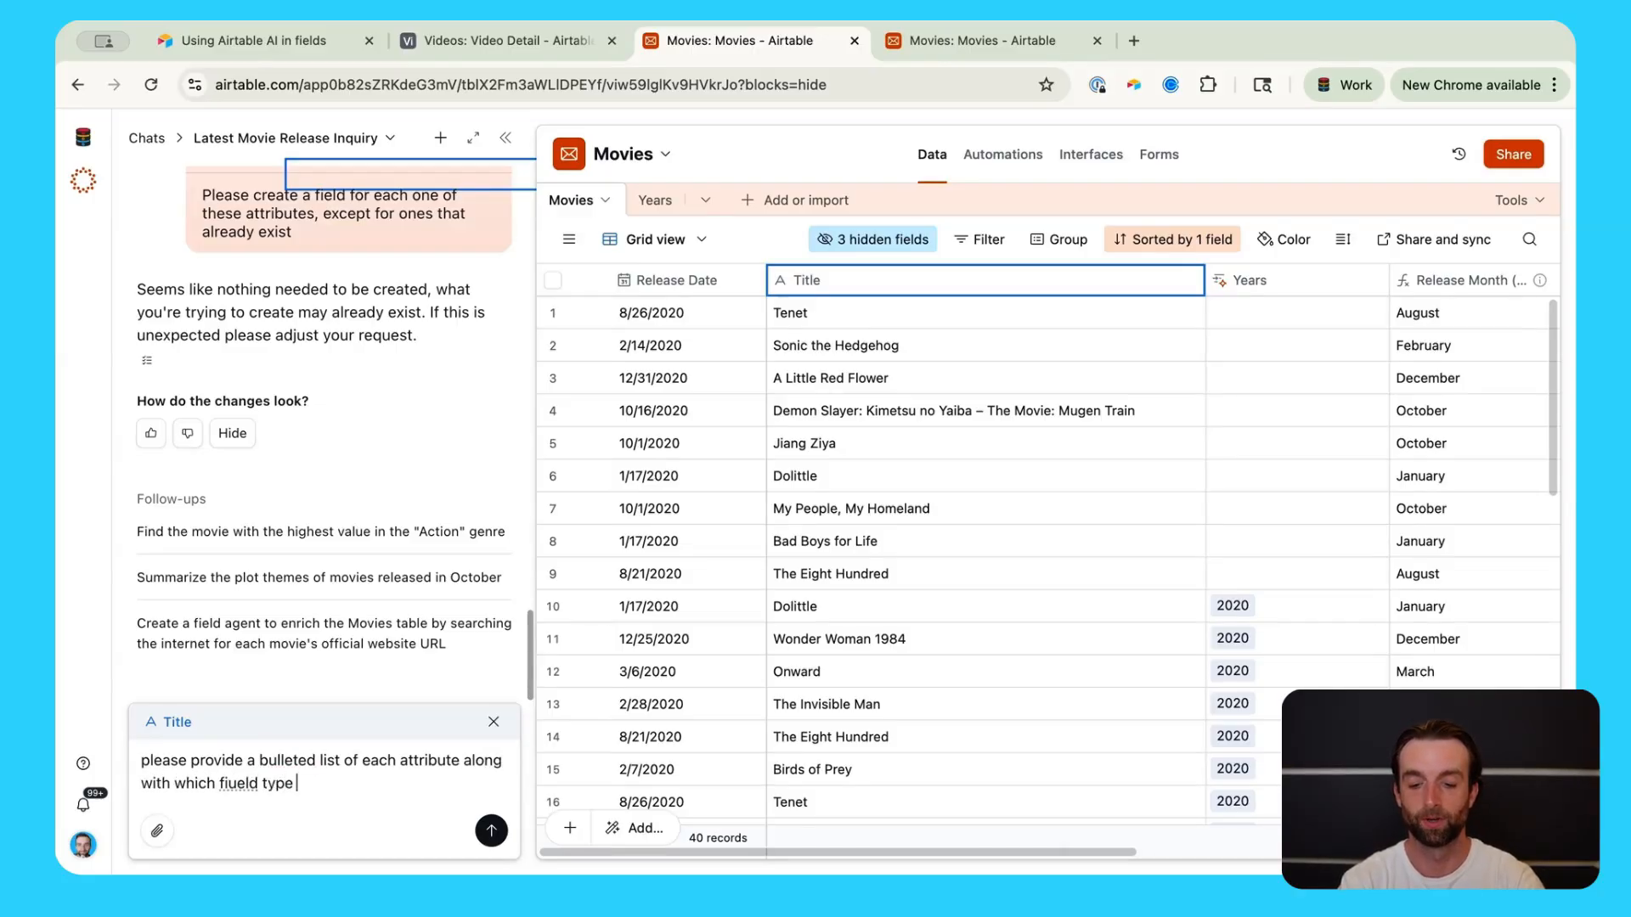
{"action": "type", "text": "it "}
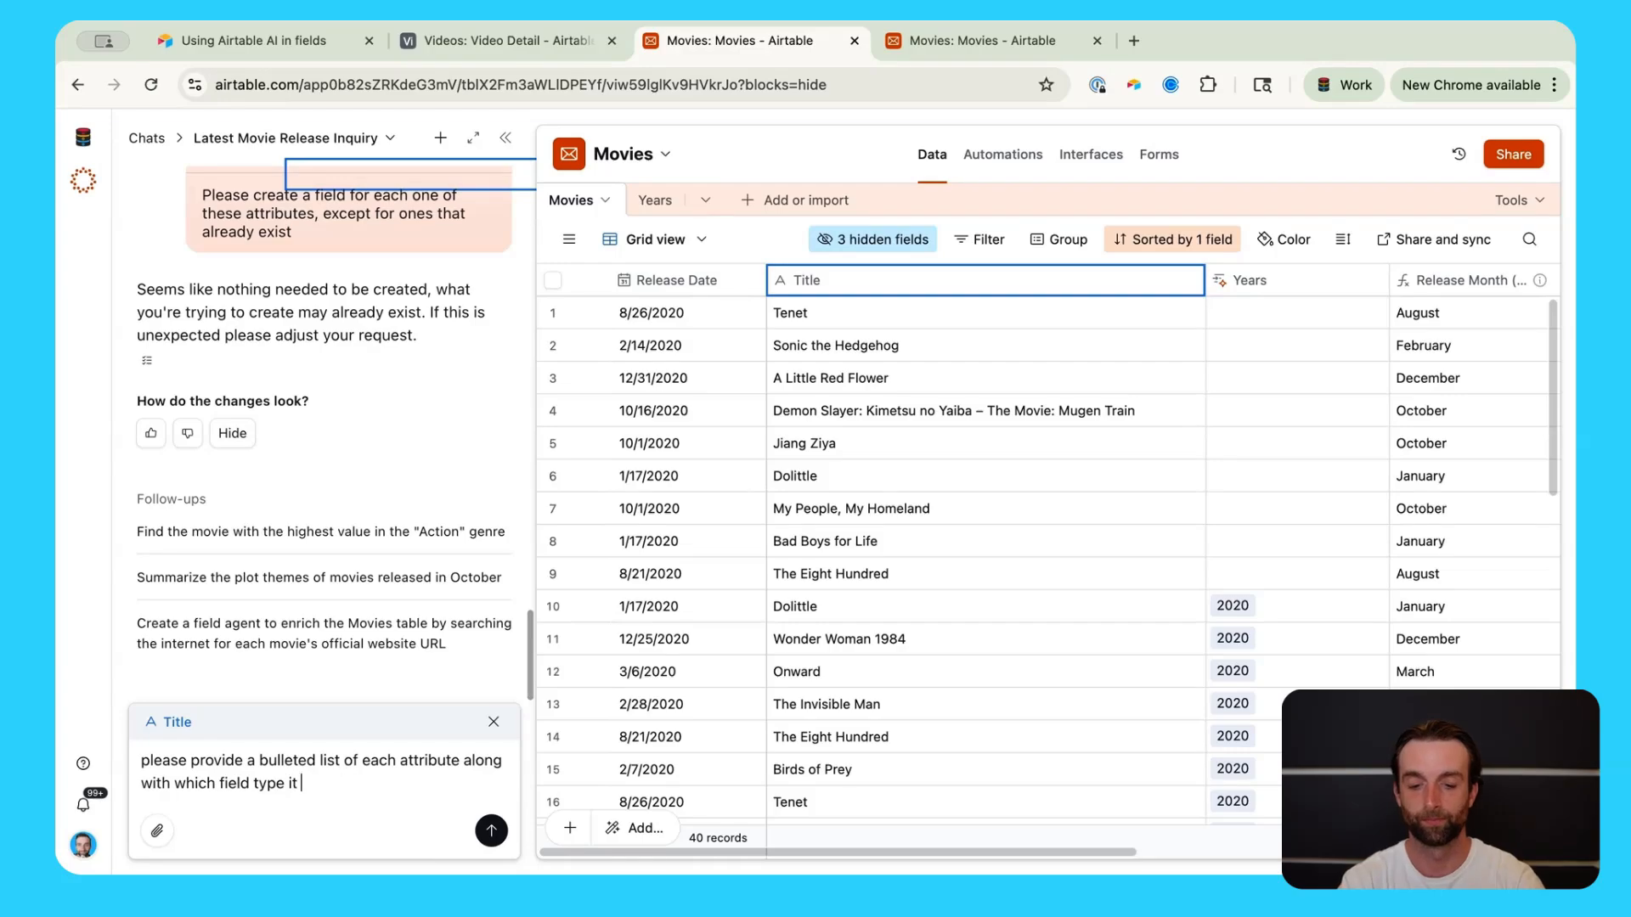
{"action": "type", "text": "should be"}
{"action": "key", "text": "Return"}
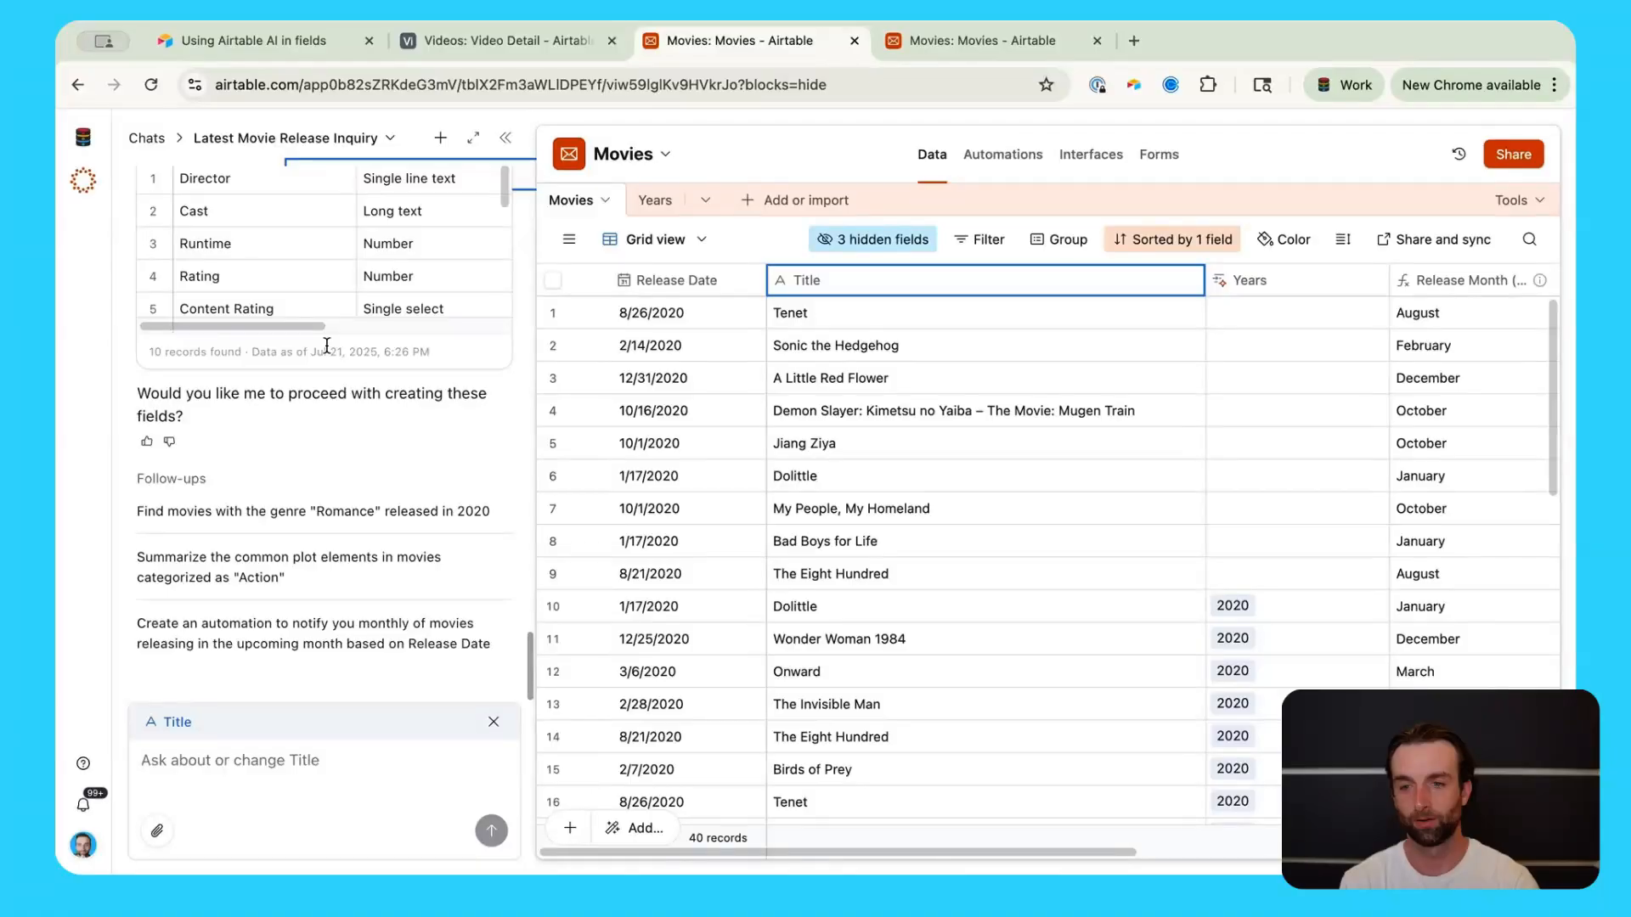
{"action": "scroll", "coordinate": [355, 355], "scroll_direction": "up", "scroll_amount": 5}
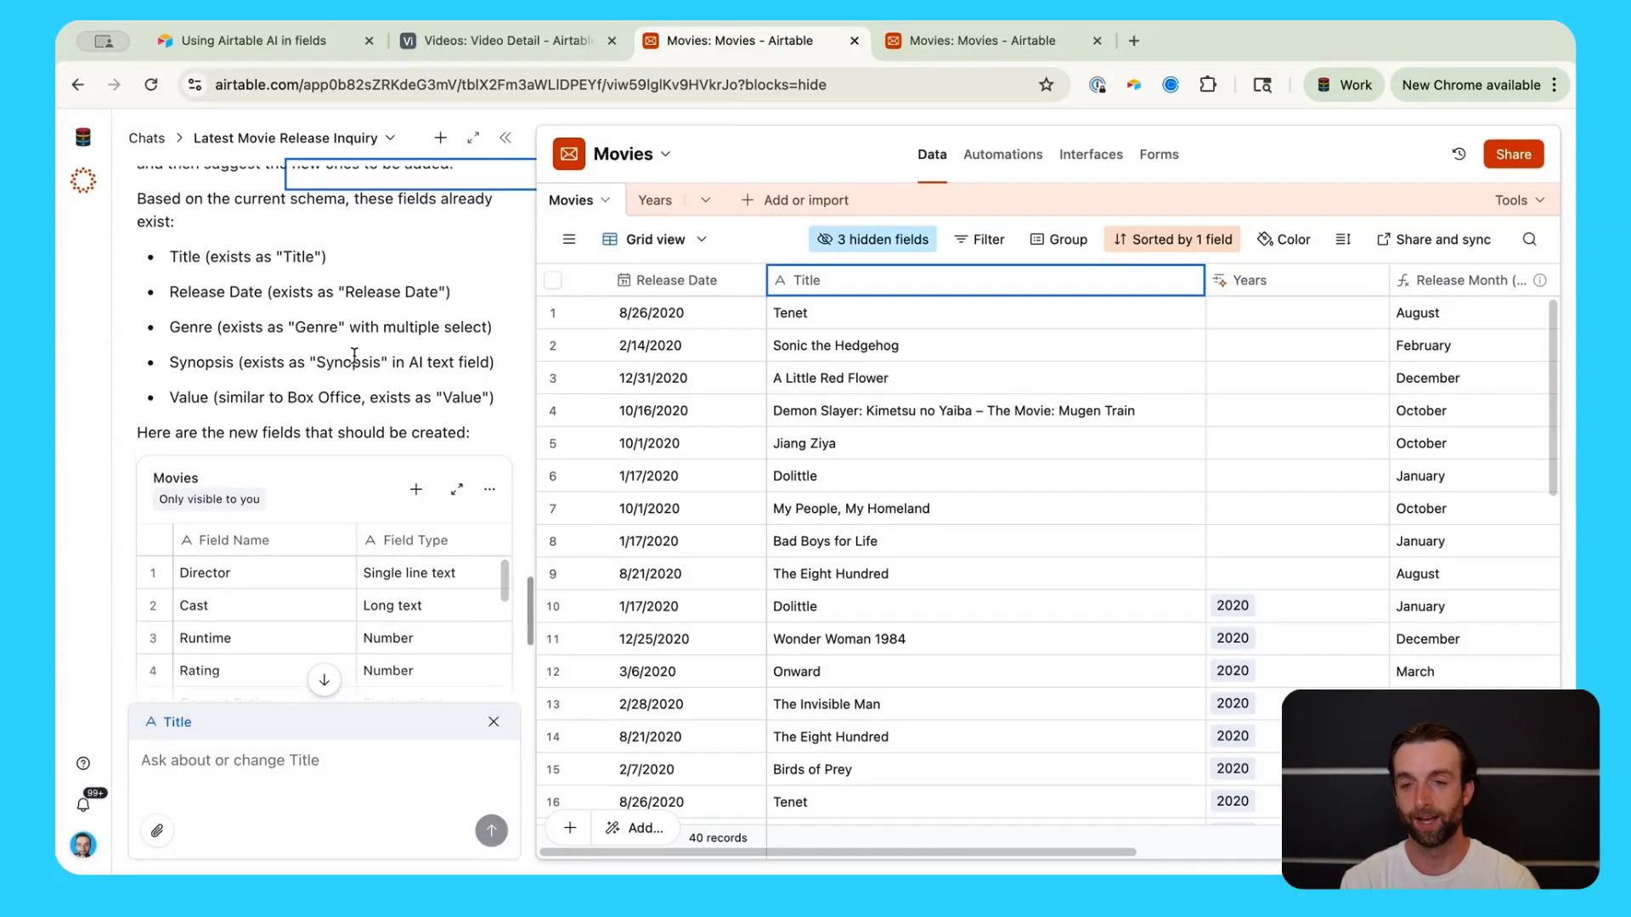
{"action": "scroll", "coordinate": [343, 387], "scroll_direction": "up", "scroll_amount": 1}
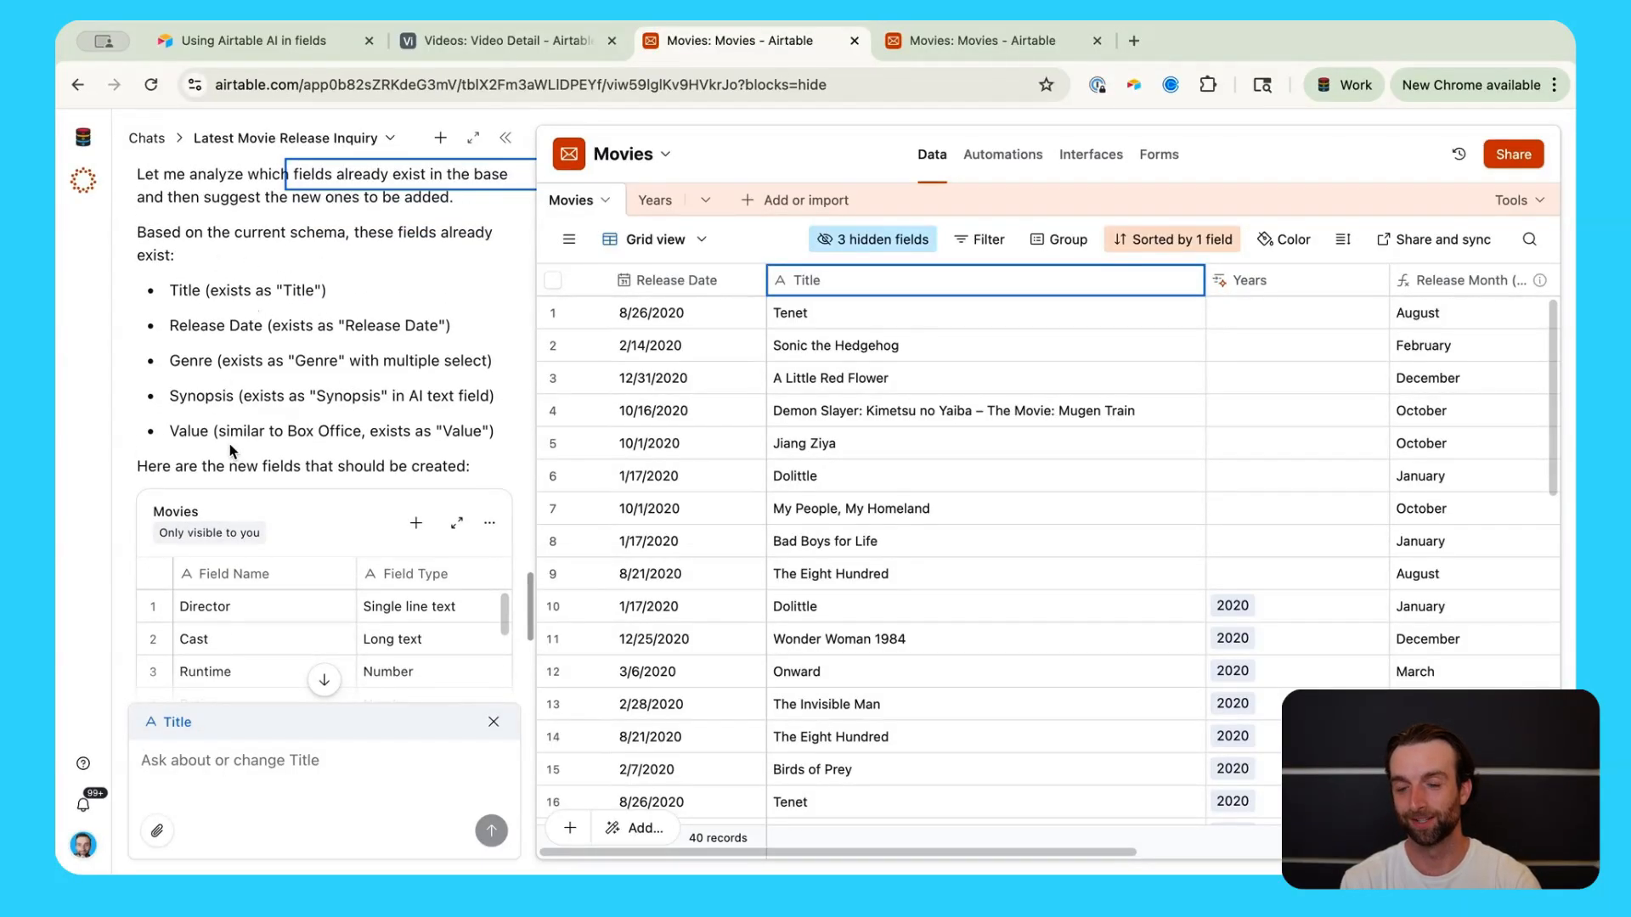
{"action": "scroll", "coordinate": [247, 407], "scroll_direction": "down", "scroll_amount": 5}
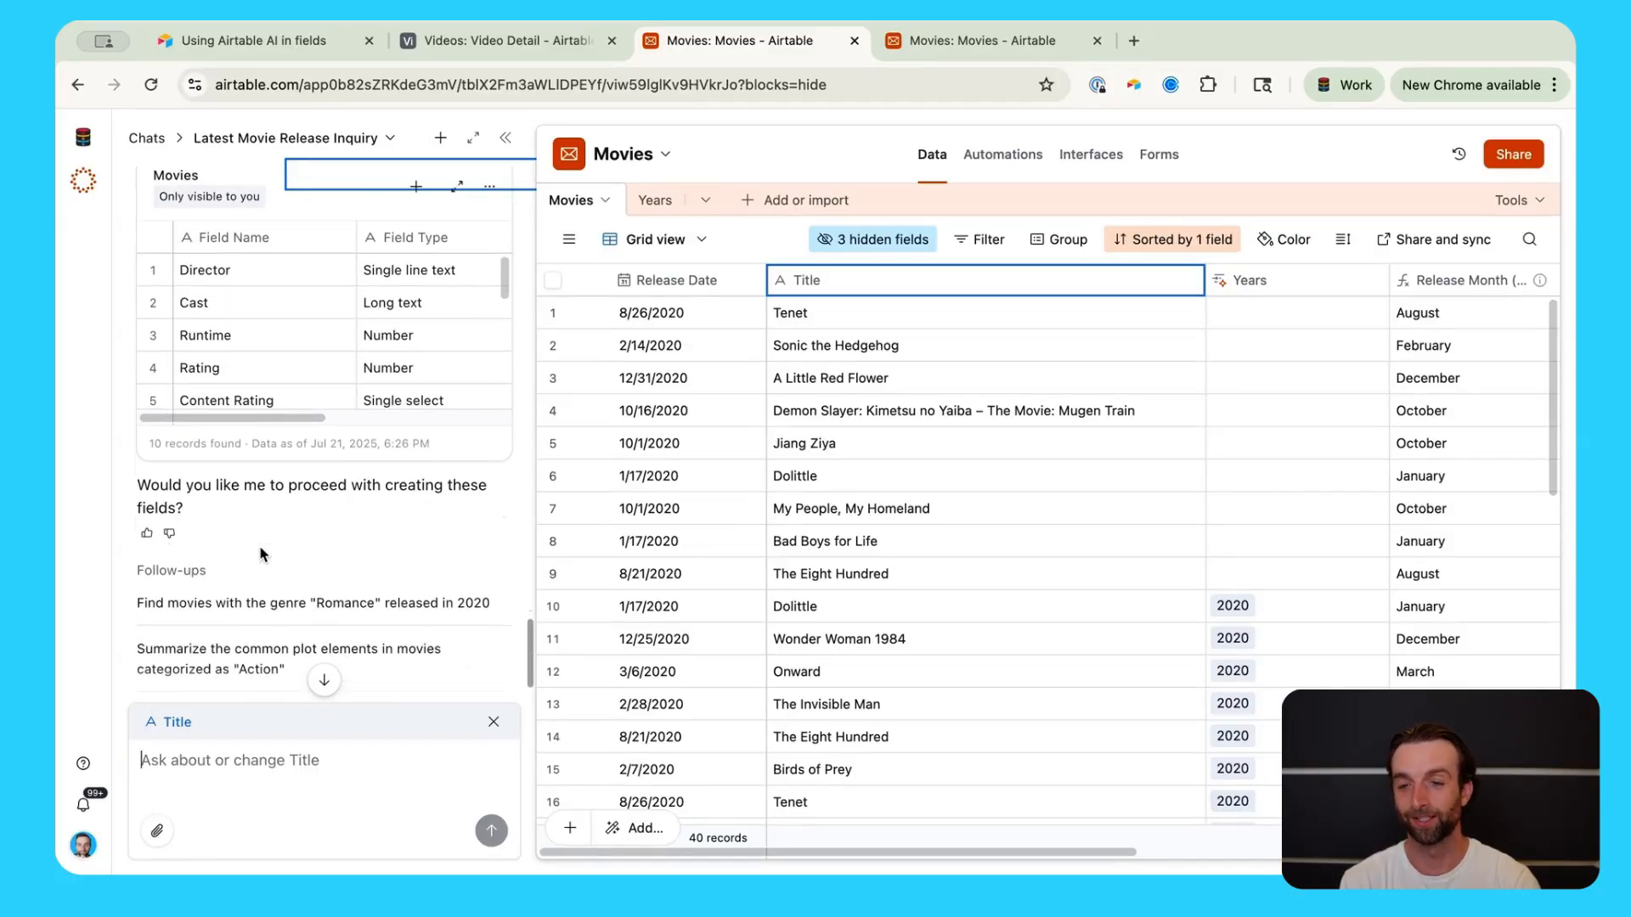
Step: Reply 'yes' to Omni to approve creating the 10 proposed fields
{"action": "left_click", "coordinate": [205, 773]}
{"action": "type", "text": "yes"}
{"action": "key", "text": "Return"}
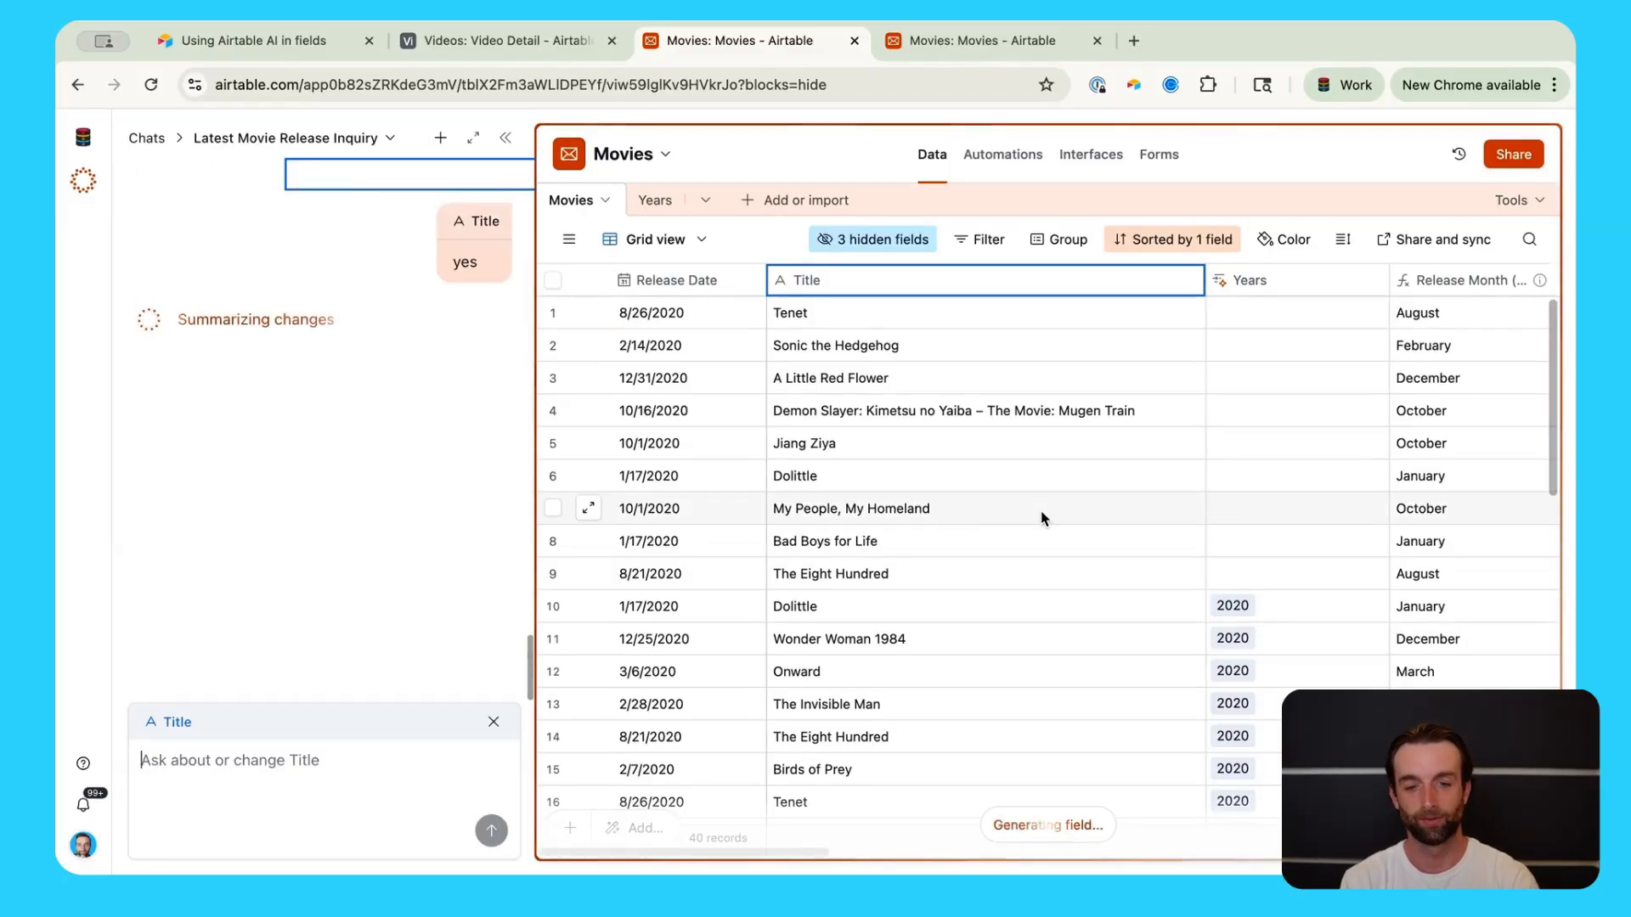
Step: Scroll across the grid to check the new Director, Cast, Runtime and Content Rating columns
{"action": "scroll", "coordinate": [1044, 518], "scroll_direction": "right", "scroll_amount": 5}
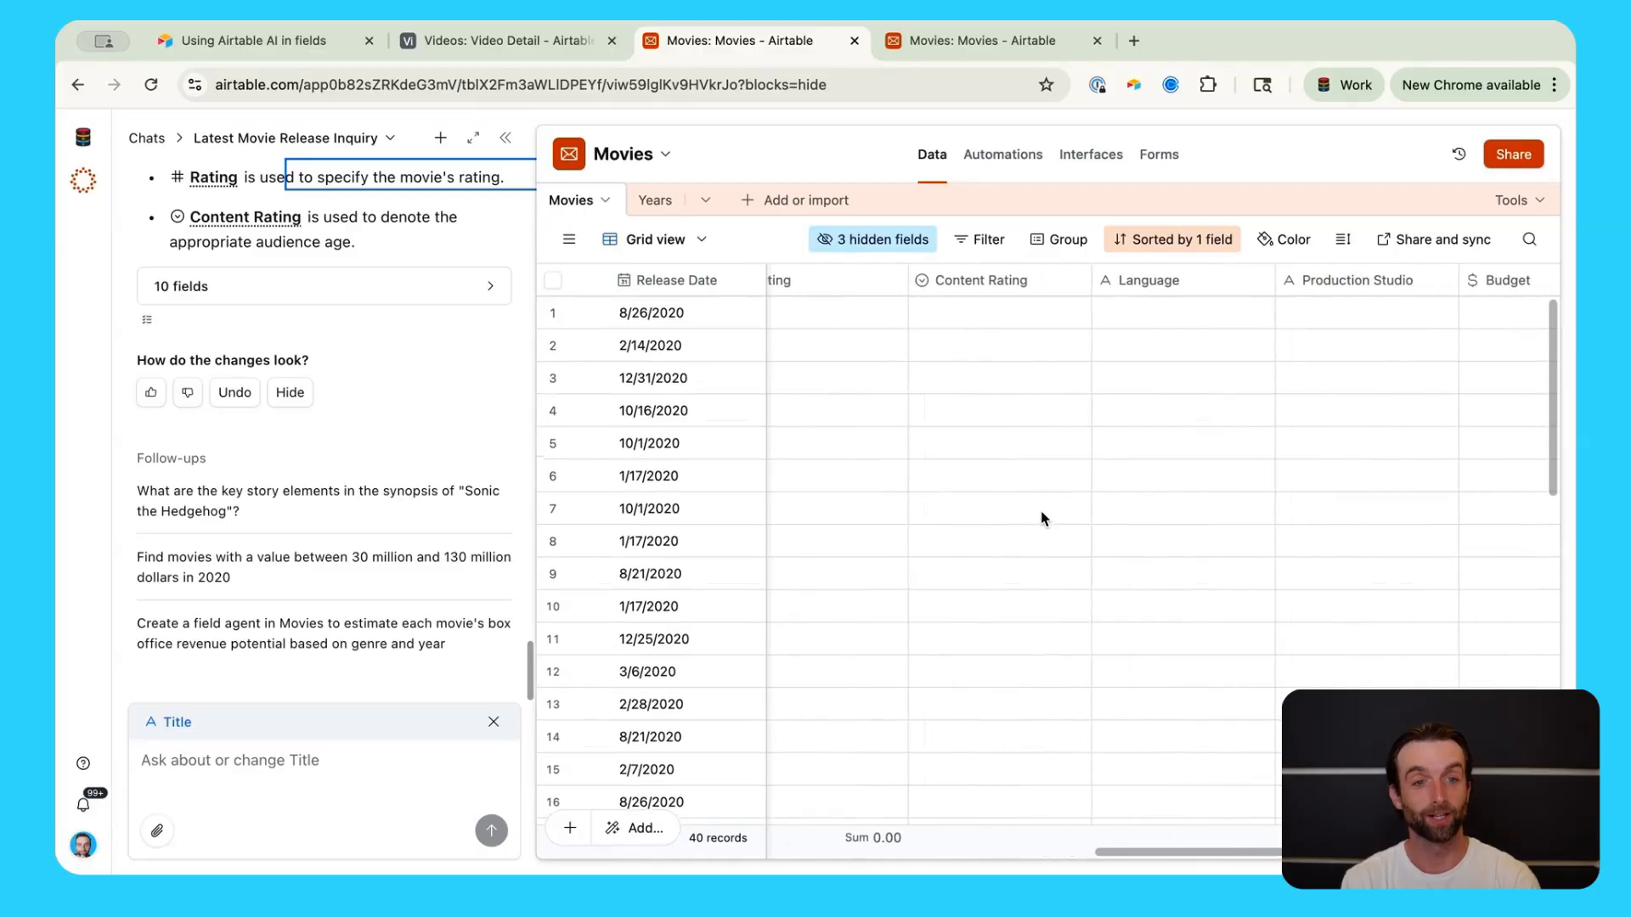
{"action": "scroll", "coordinate": [1044, 519], "scroll_direction": "left", "scroll_amount": 10}
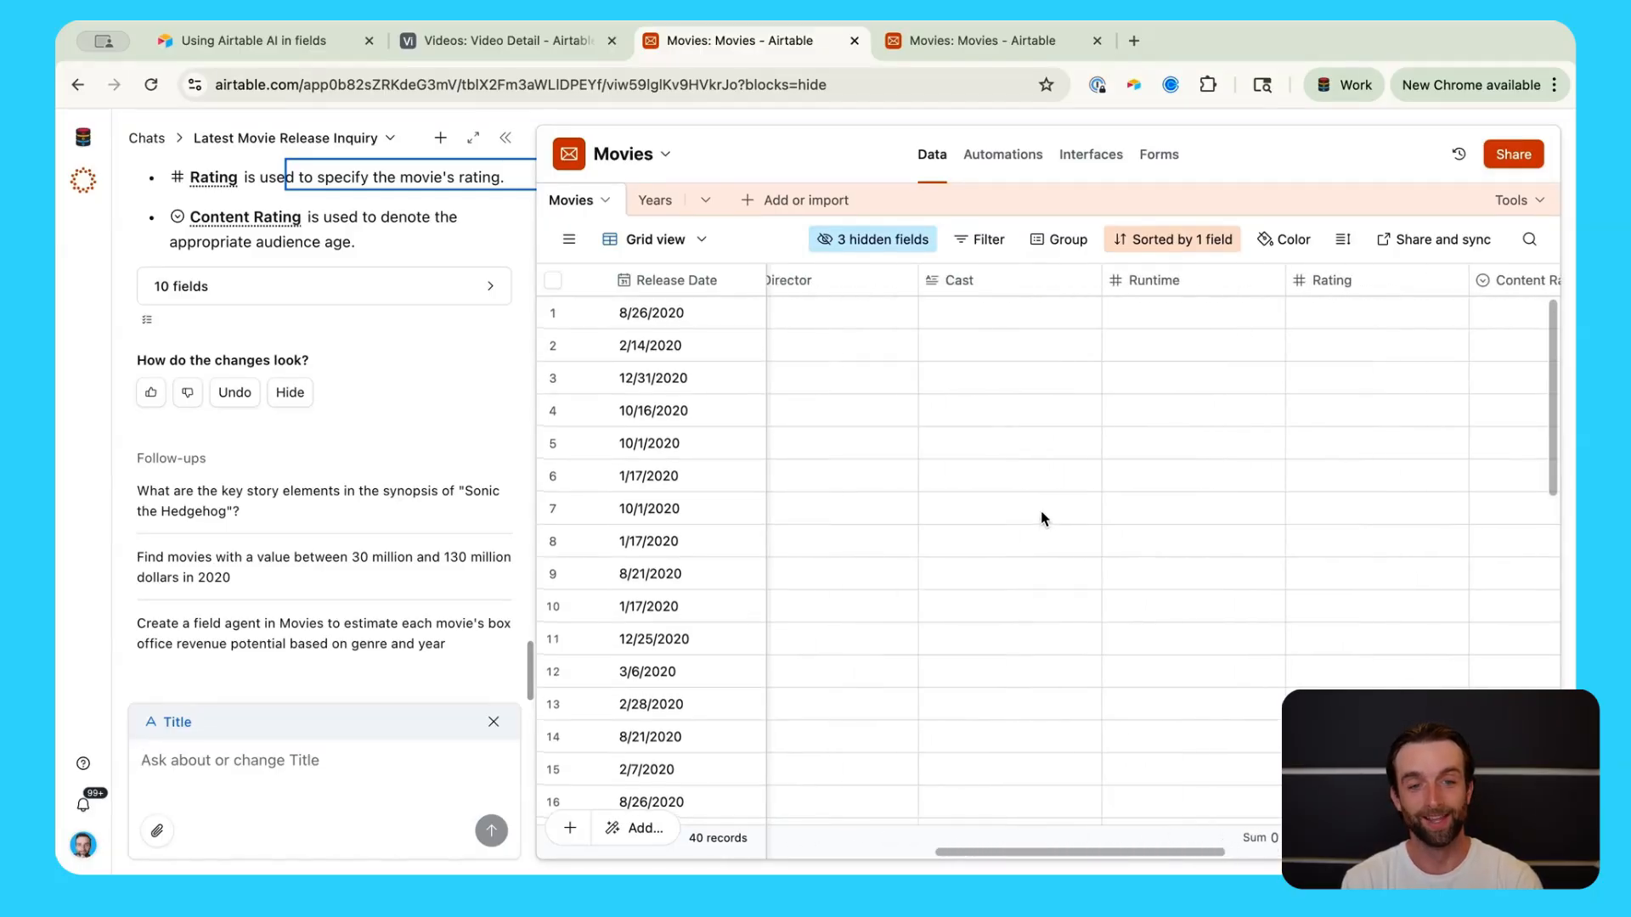
{"action": "scroll", "coordinate": [1044, 518], "scroll_direction": "right", "scroll_amount": 2}
{"action": "scroll", "coordinate": [1044, 518], "scroll_direction": "right", "scroll_amount": 1}
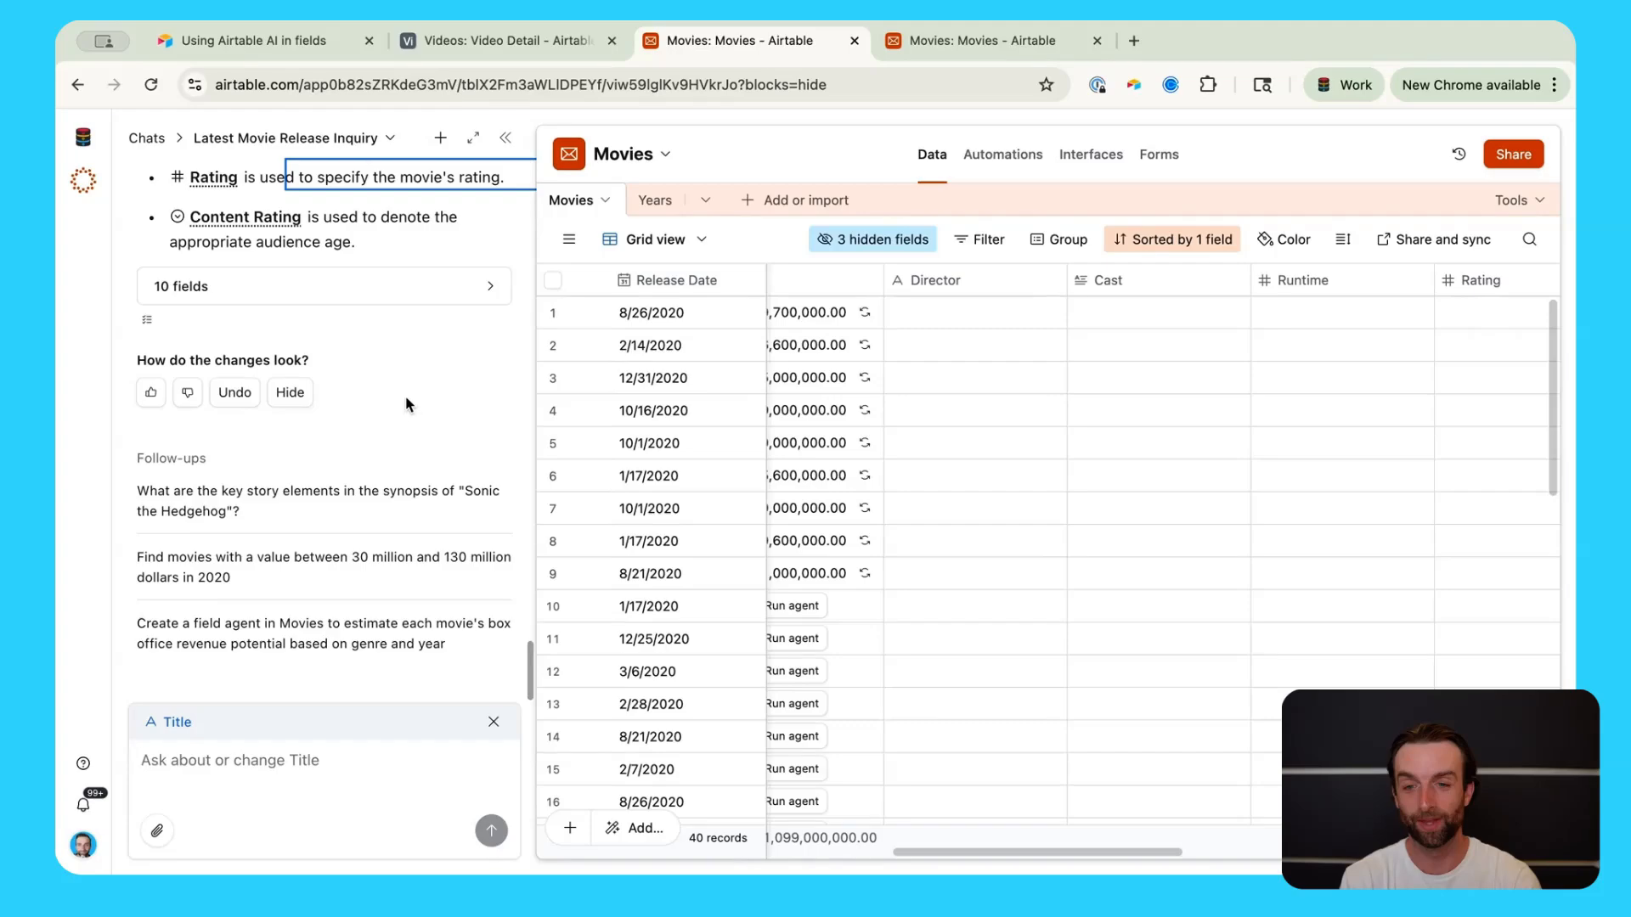
{"action": "scroll", "coordinate": [1063, 612], "scroll_direction": "right", "scroll_amount": 2}
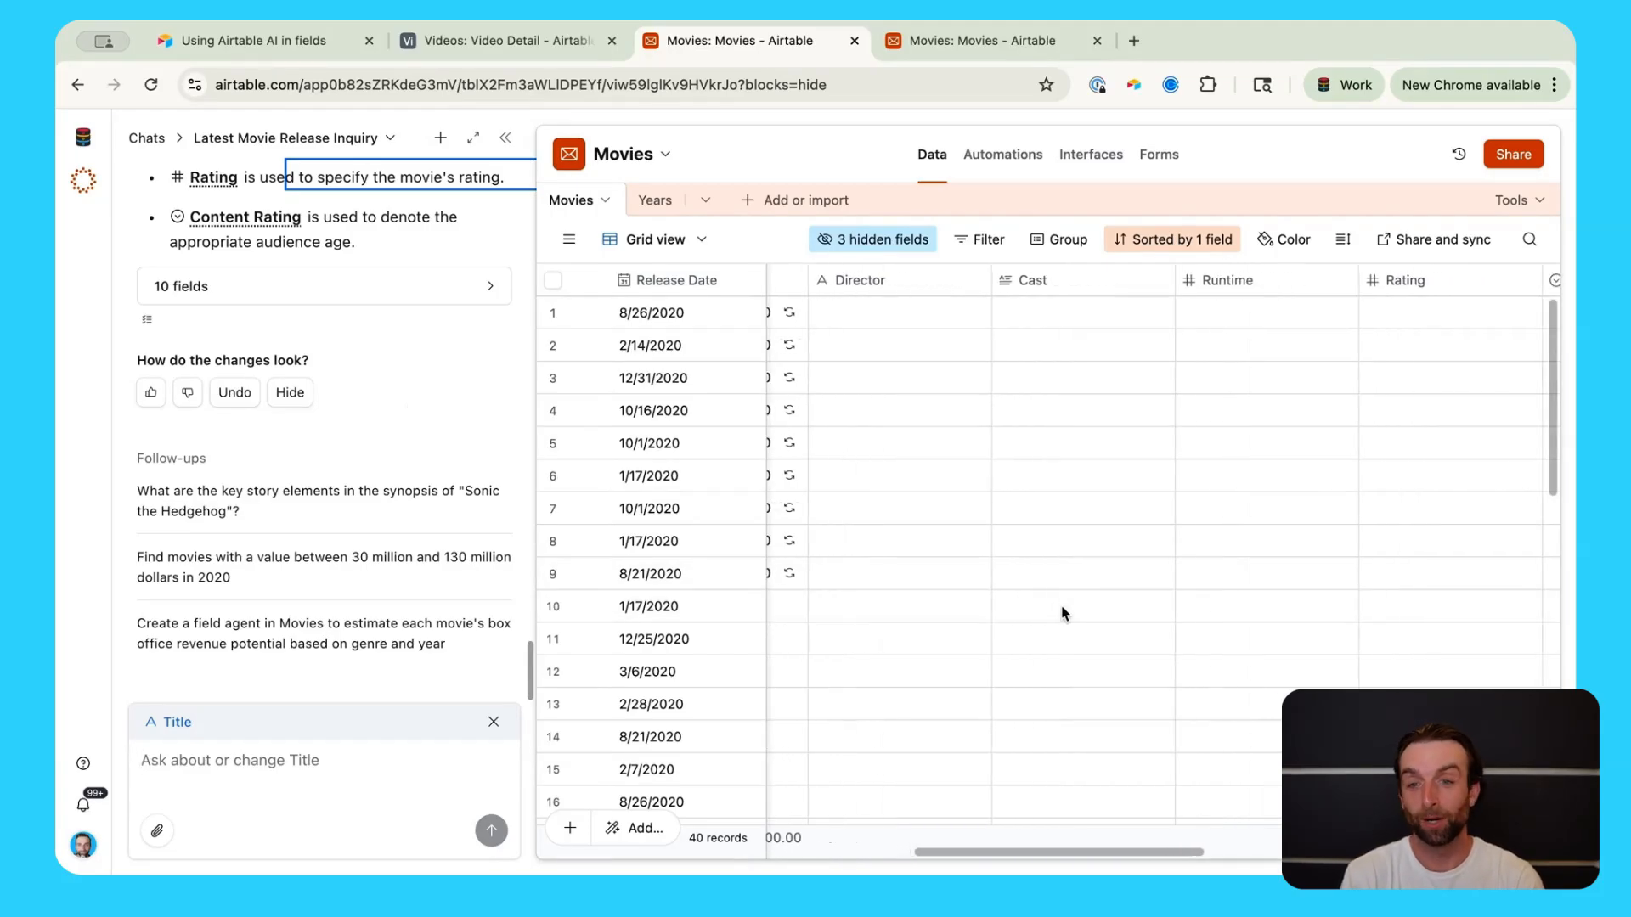
{"action": "scroll", "coordinate": [1062, 612], "scroll_direction": "right", "scroll_amount": 20}
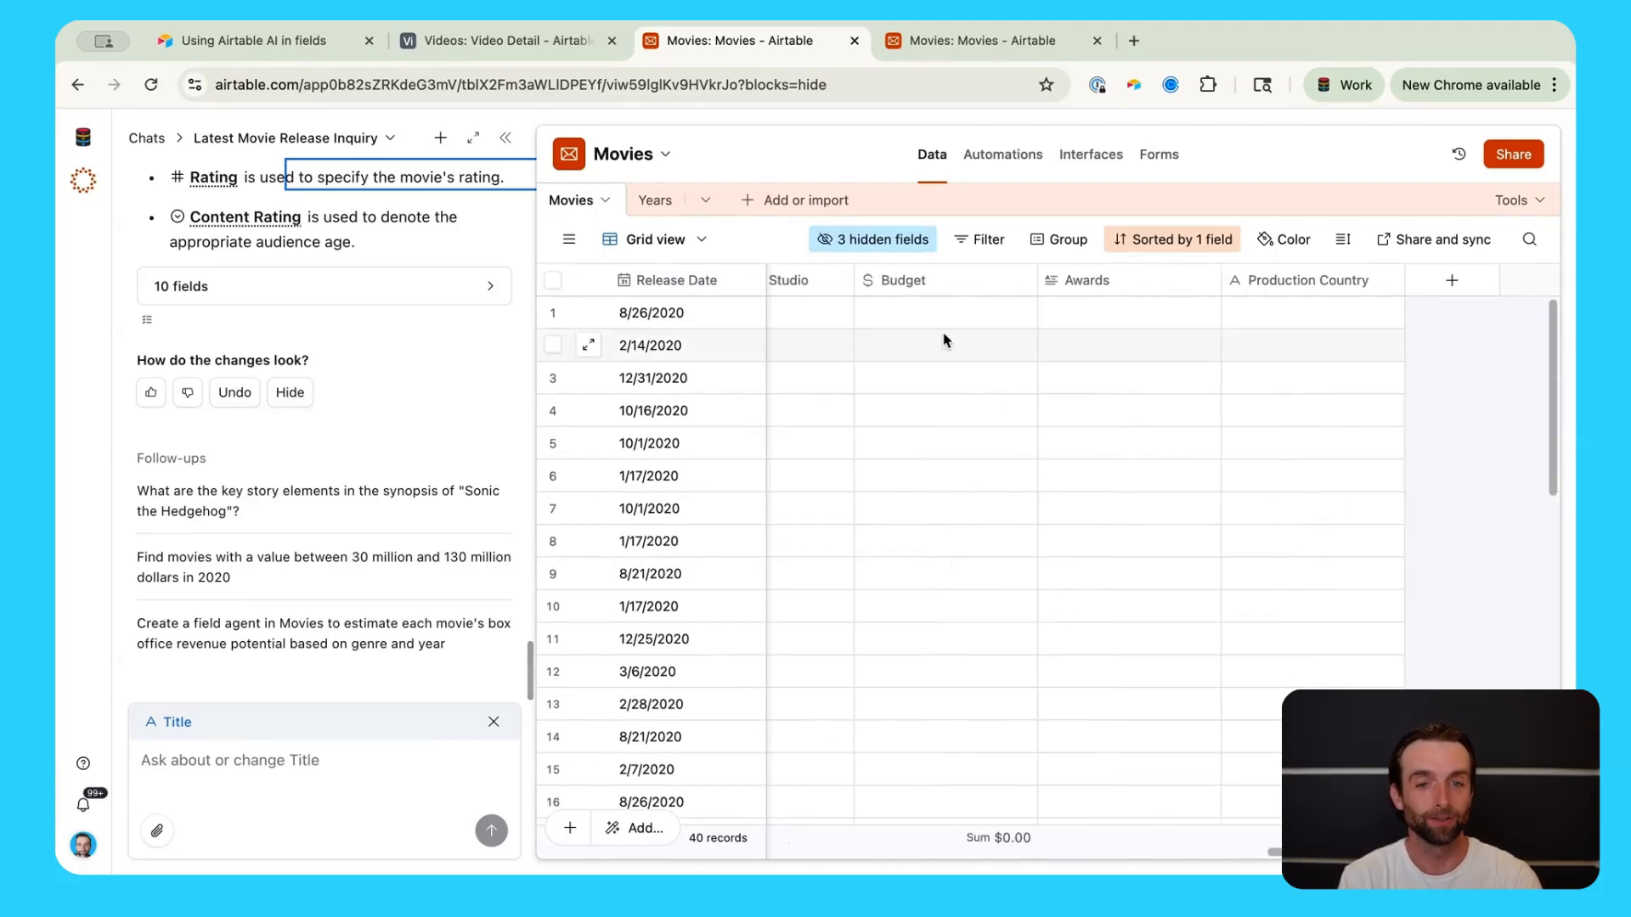
{"action": "scroll", "coordinate": [1168, 306], "scroll_direction": "left", "scroll_amount": 15}
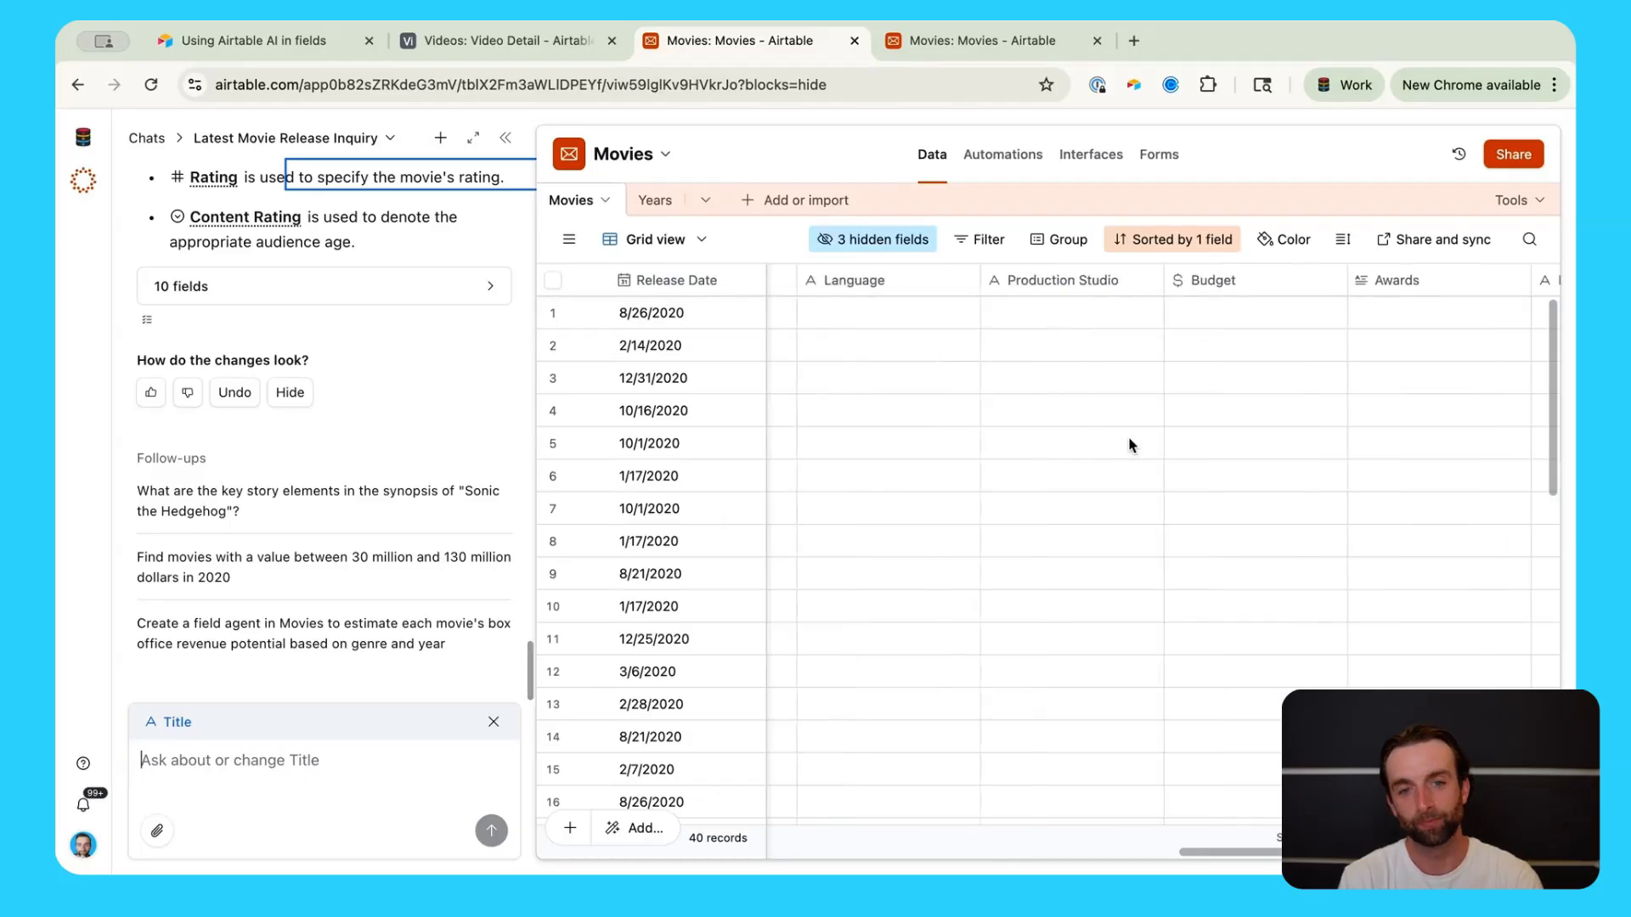
{"action": "left_click", "coordinate": [1280, 352]}
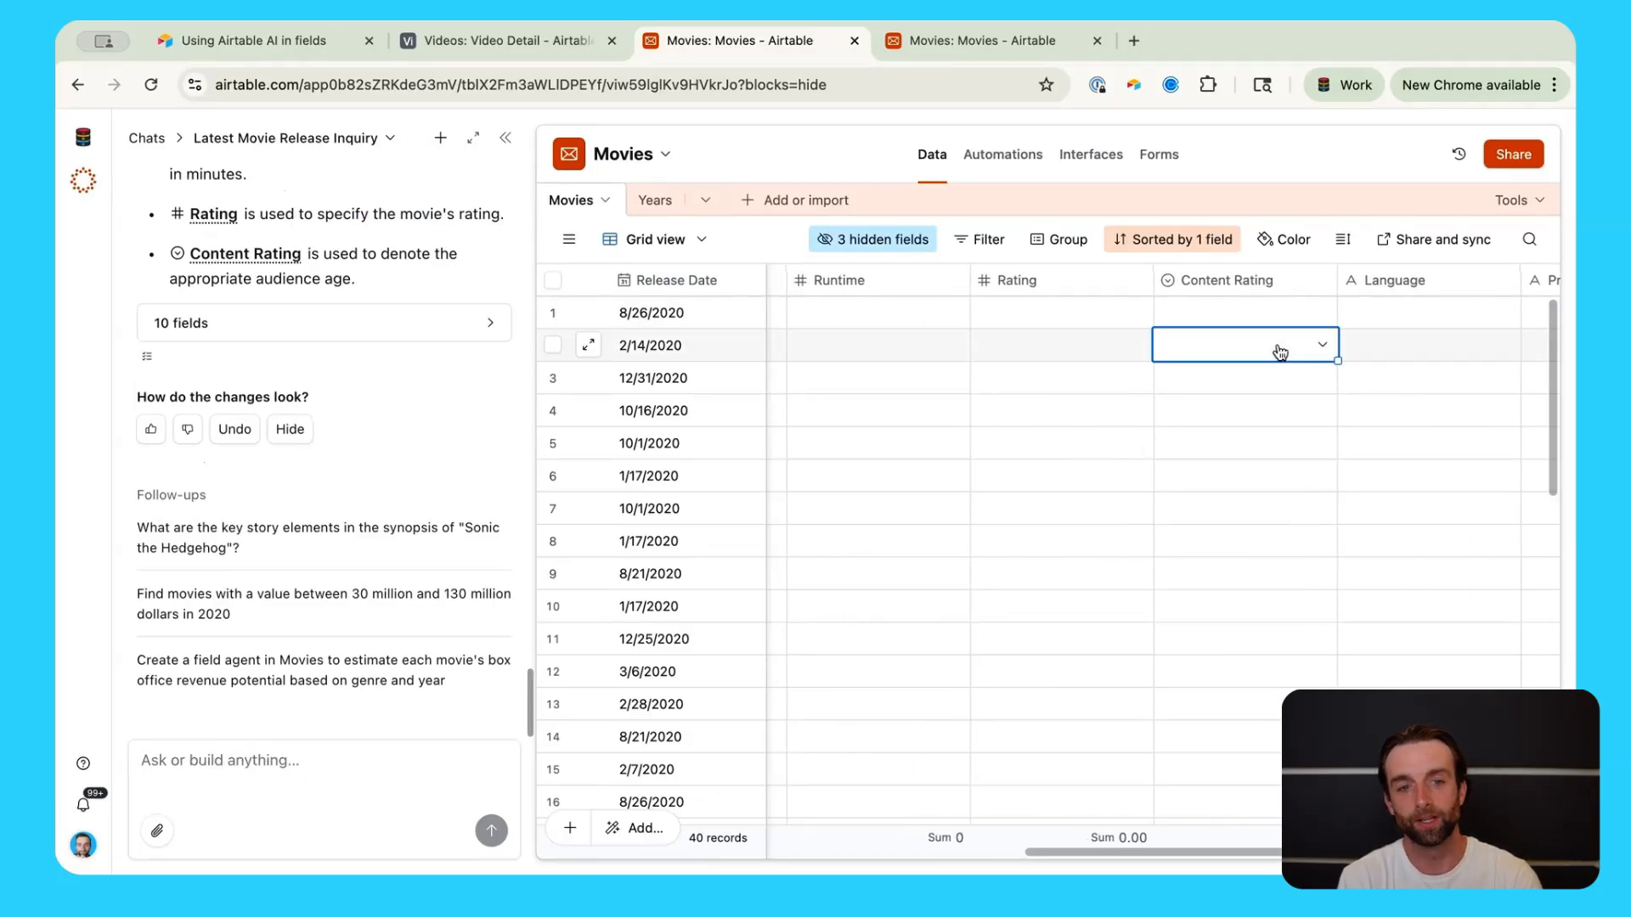
{"action": "scroll", "coordinate": [1278, 350], "scroll_direction": "right", "scroll_amount": 4}
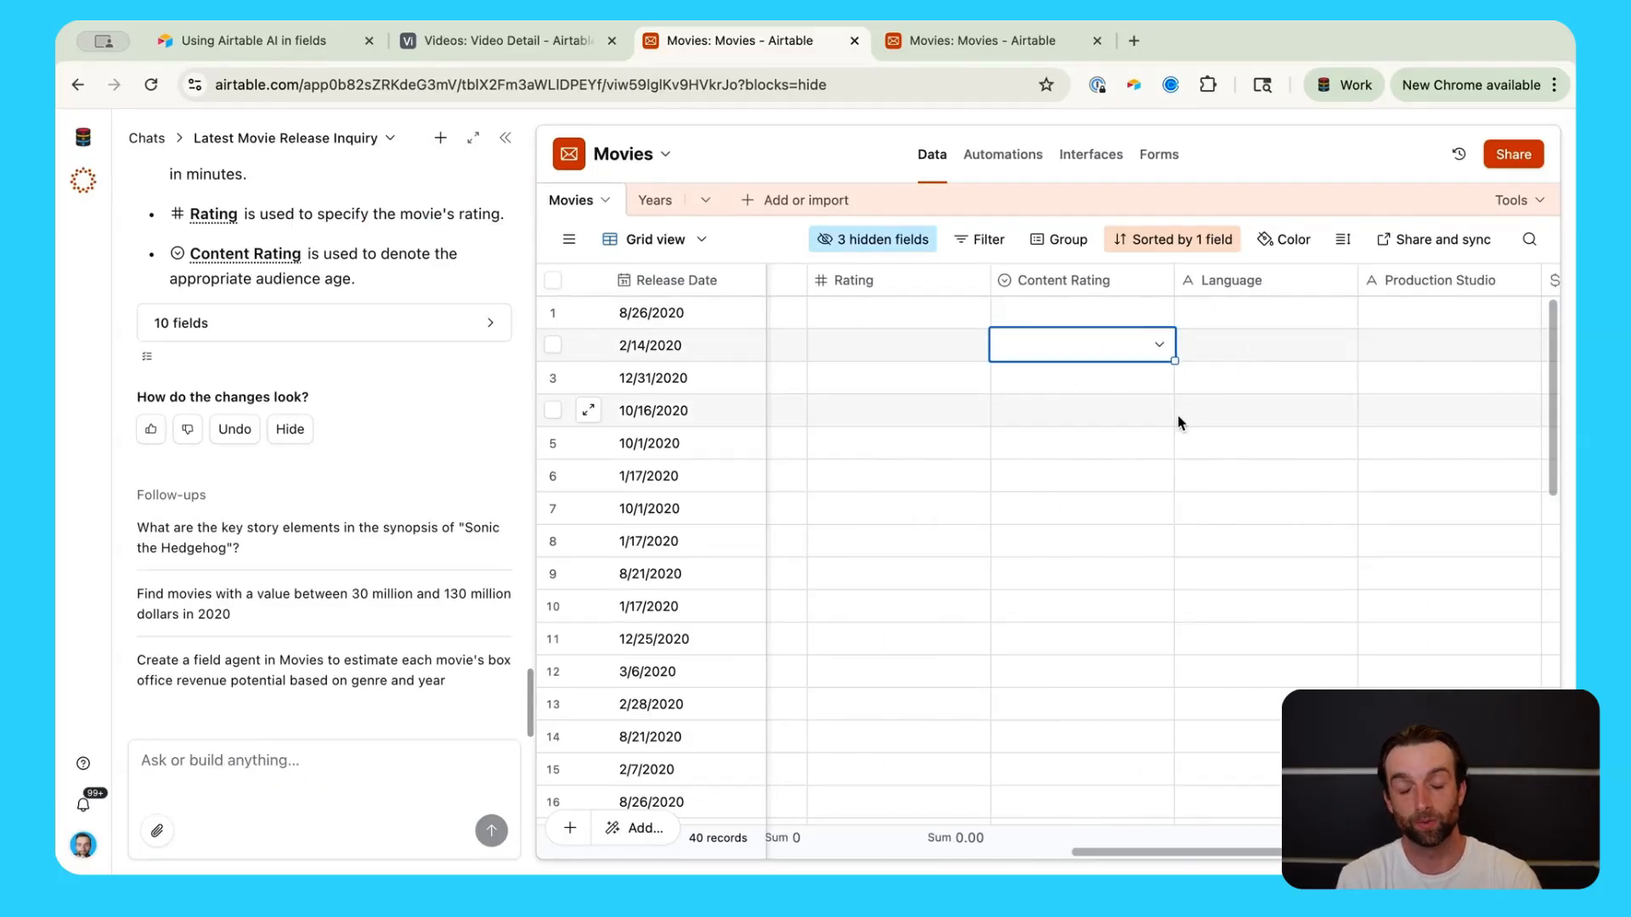
{"action": "scroll", "coordinate": [1178, 422], "scroll_direction": "left", "scroll_amount": 10}
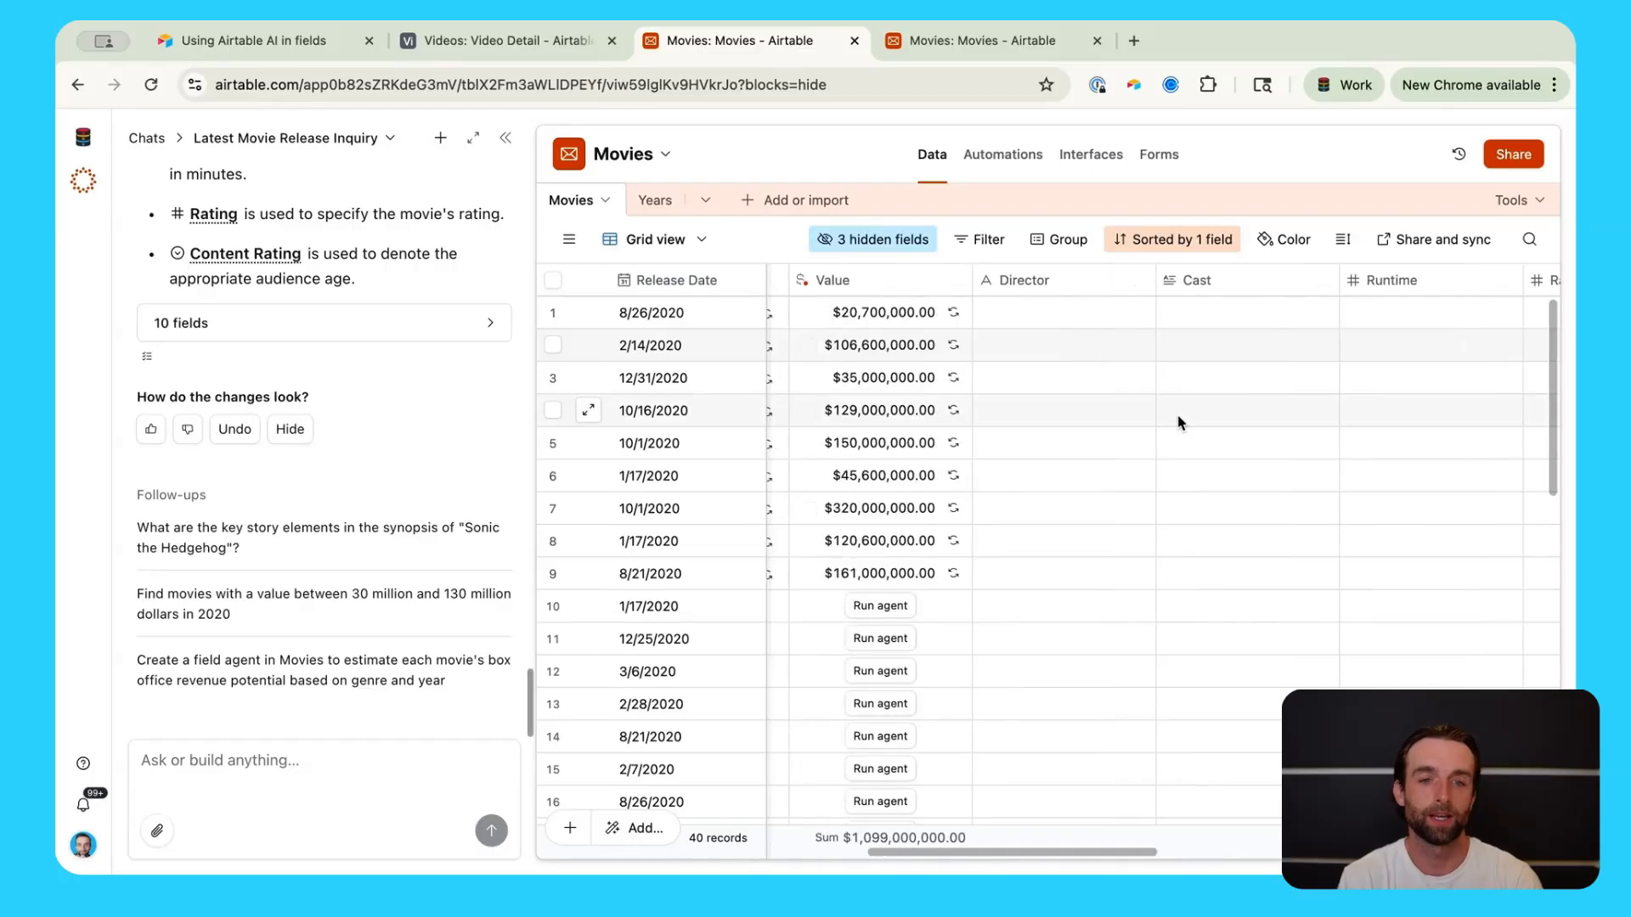
{"action": "scroll", "coordinate": [1178, 423], "scroll_direction": "left", "scroll_amount": 1}
{"action": "scroll", "coordinate": [278, 253], "scroll_direction": "up", "scroll_amount": 5}
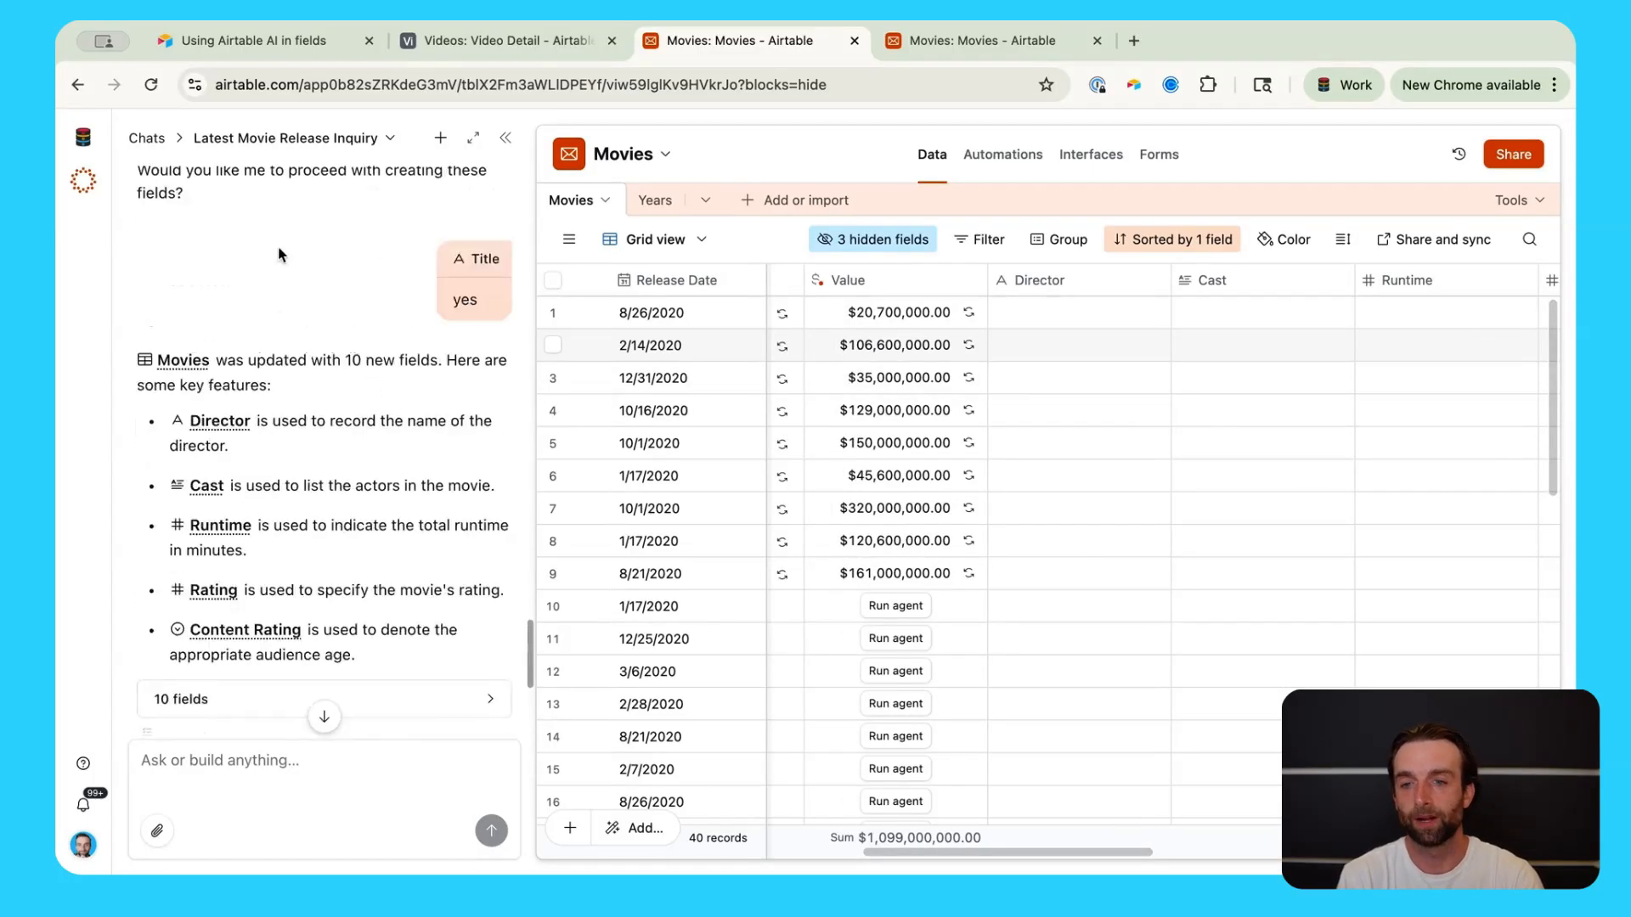
{"action": "scroll", "coordinate": [374, 421], "scroll_direction": "up", "scroll_amount": 5}
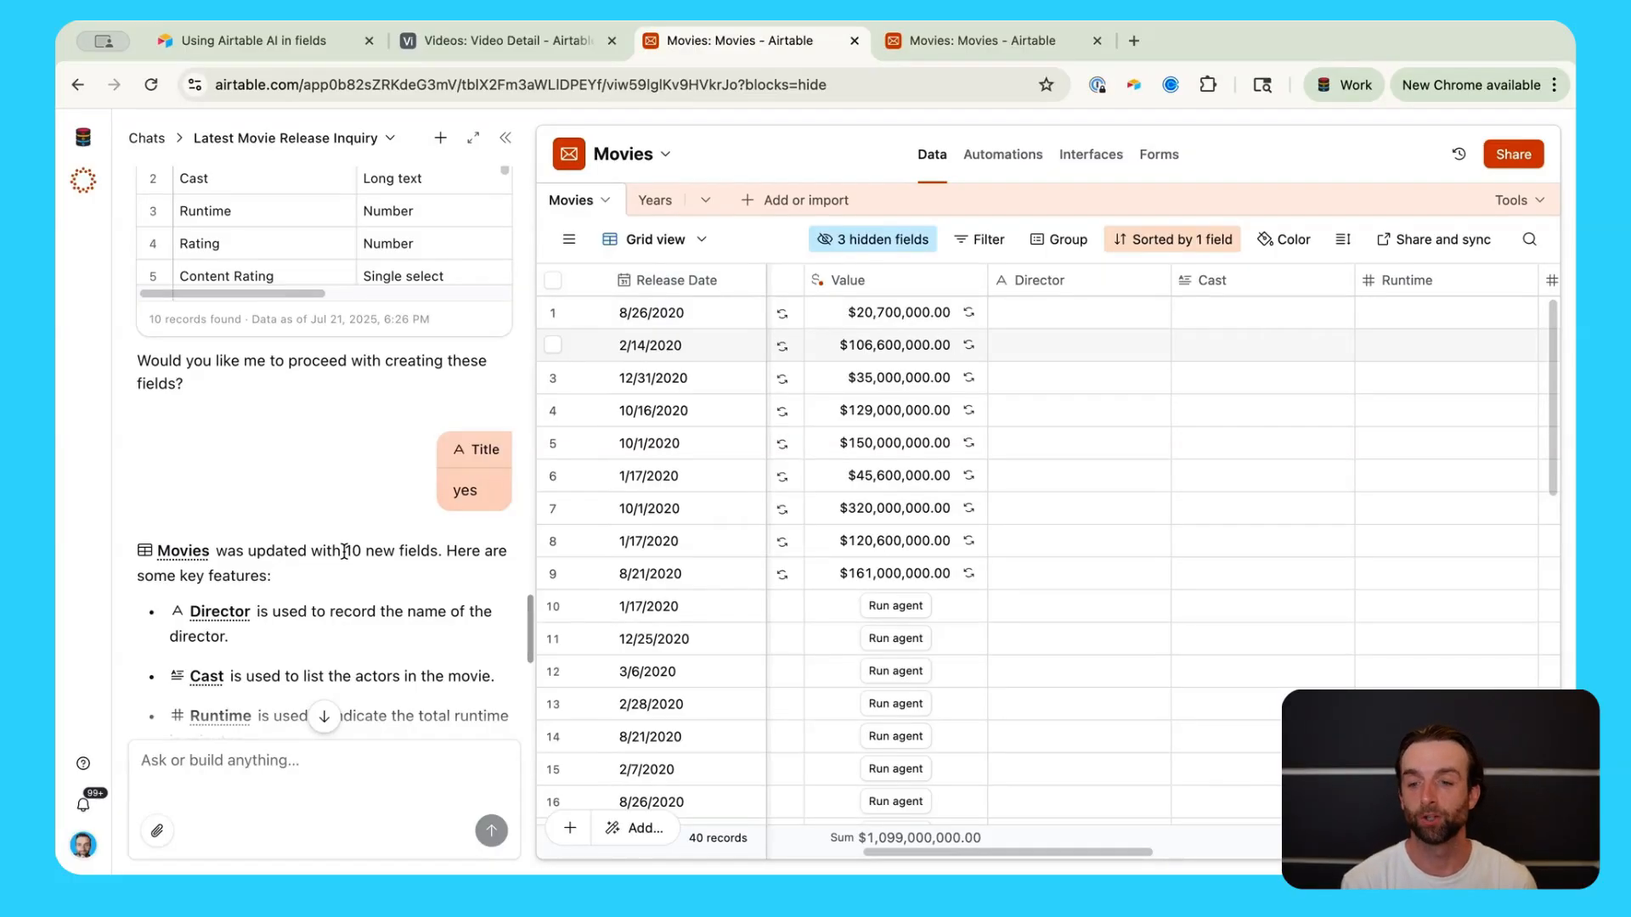
{"action": "left_click", "coordinate": [297, 774]}
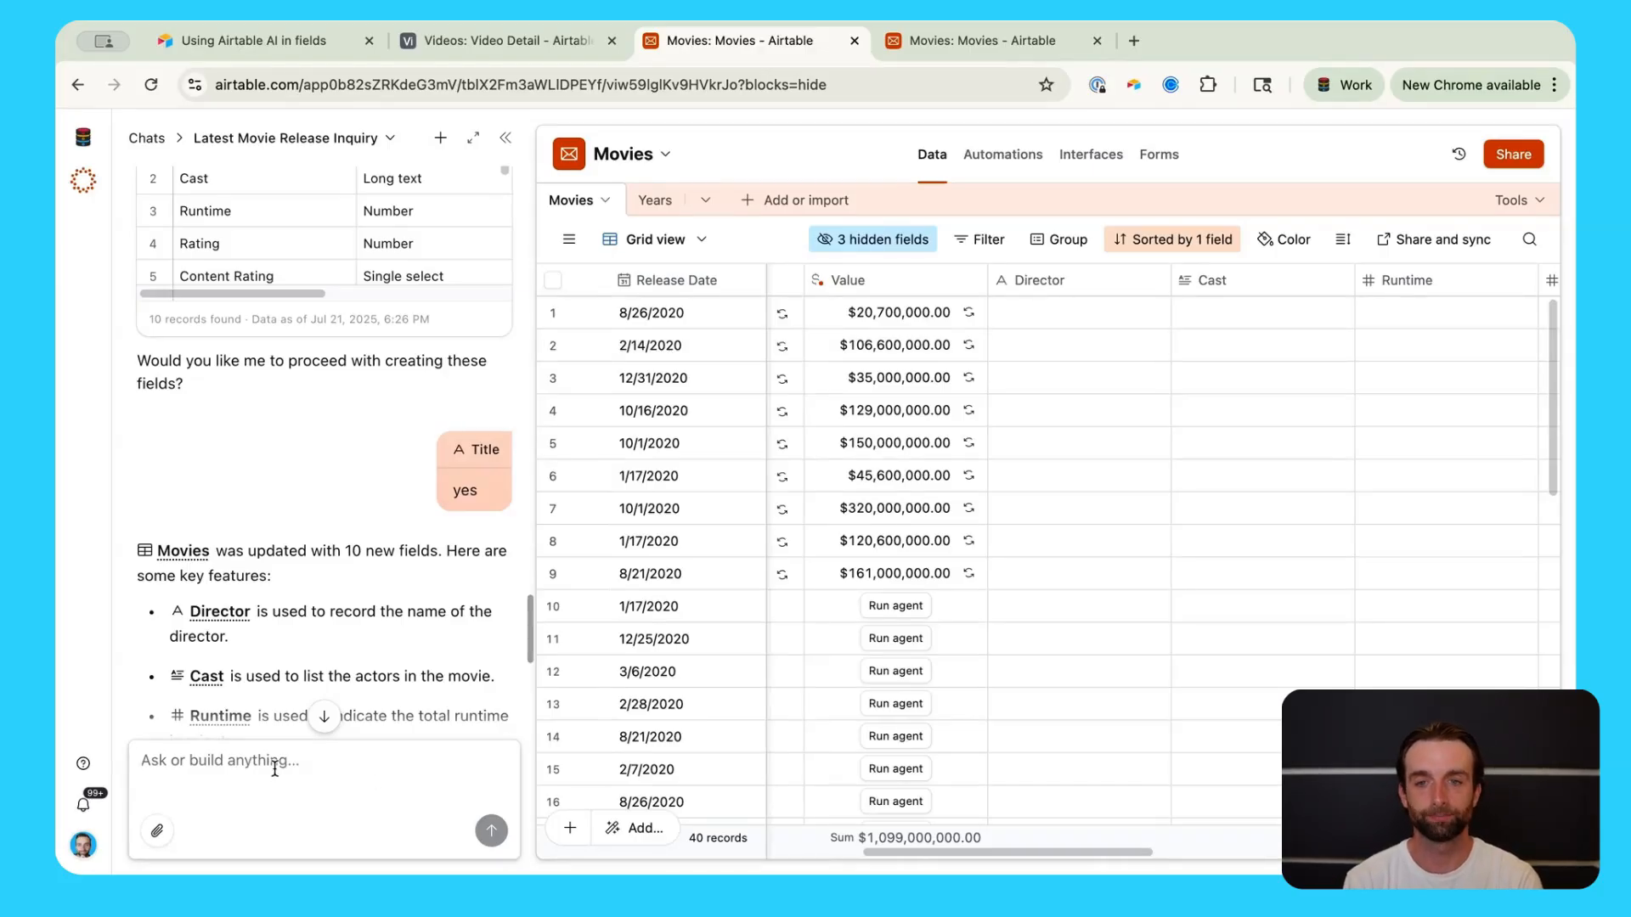
{"action": "left_click", "coordinate": [247, 40]}
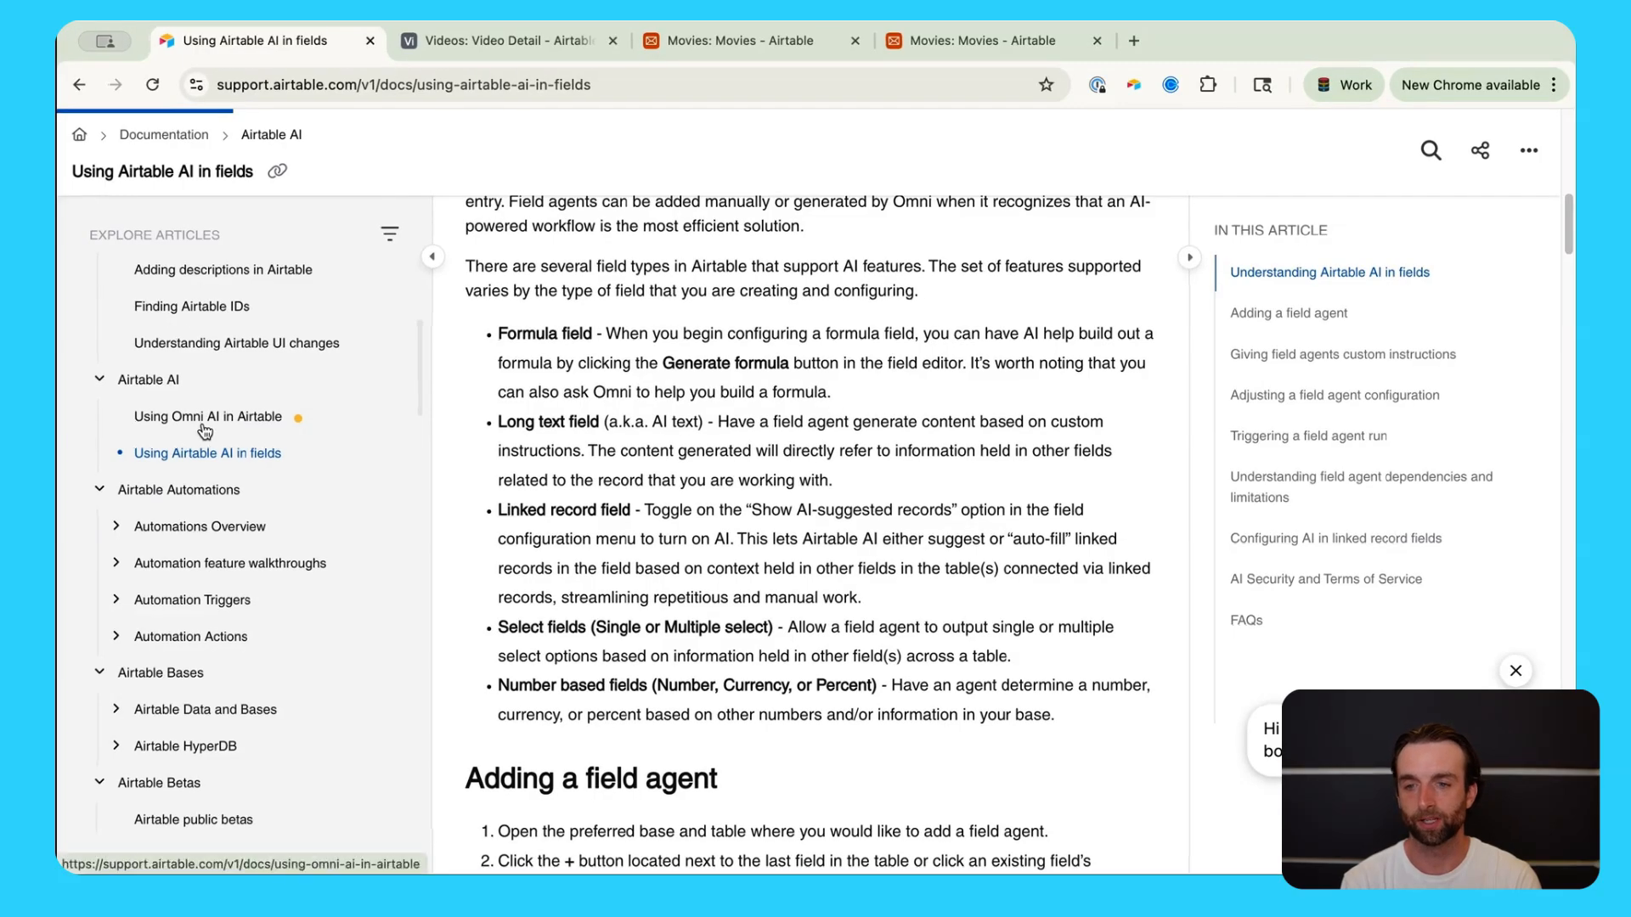
{"action": "left_click", "coordinate": [204, 418]}
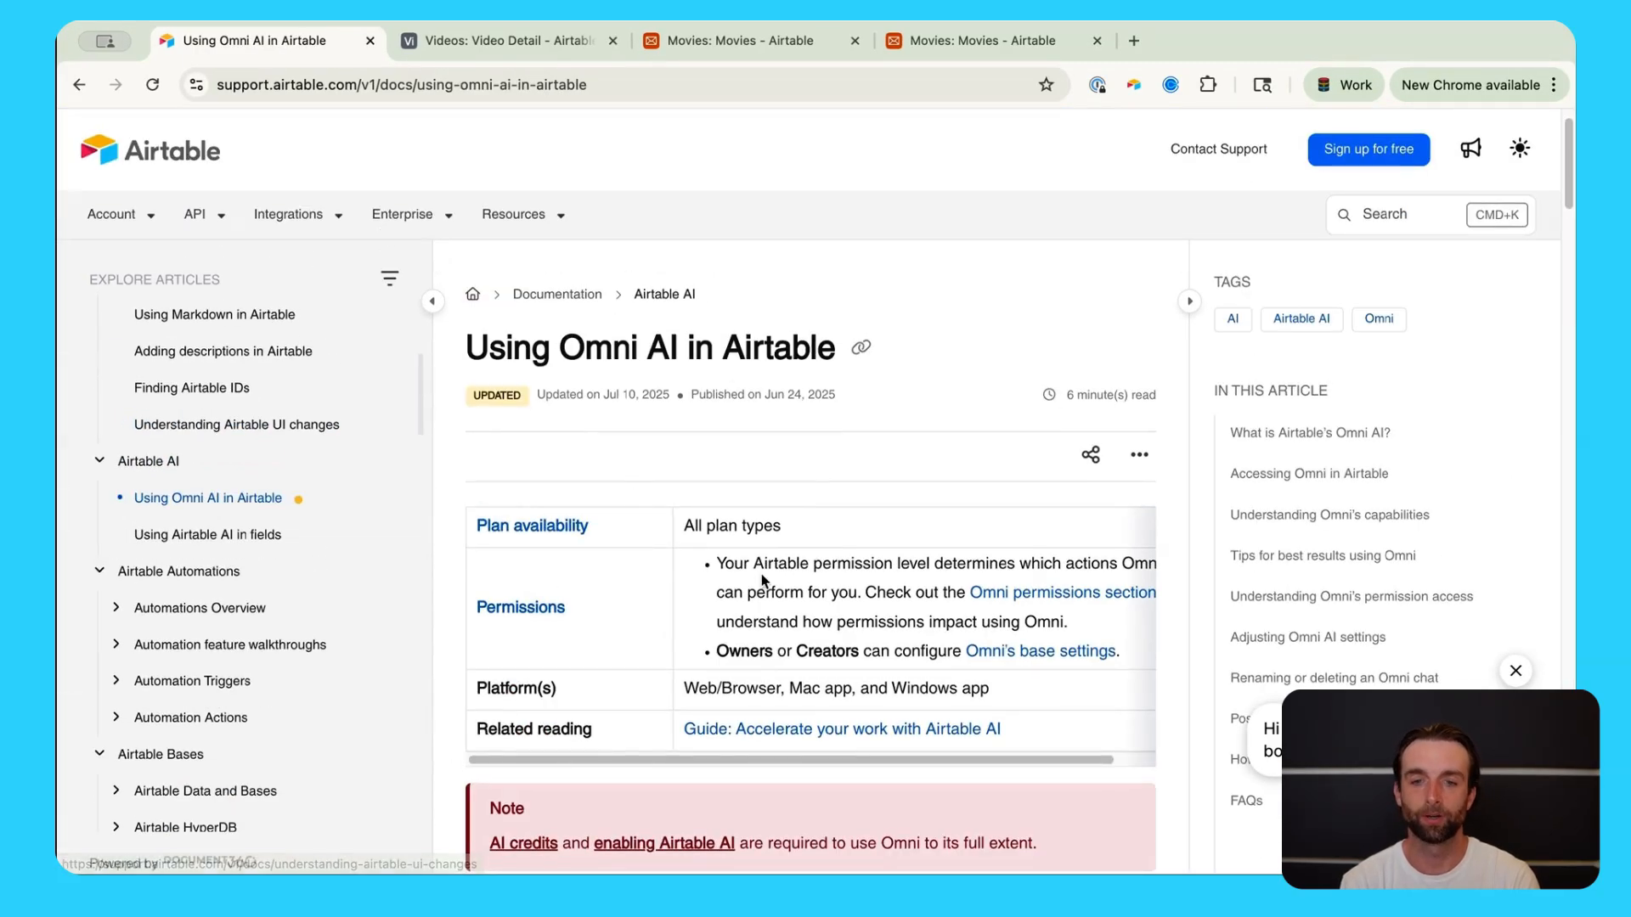
{"action": "scroll", "coordinate": [769, 594], "scroll_direction": "down", "scroll_amount": 5}
{"action": "scroll", "coordinate": [839, 767], "scroll_direction": "down", "scroll_amount": 2}
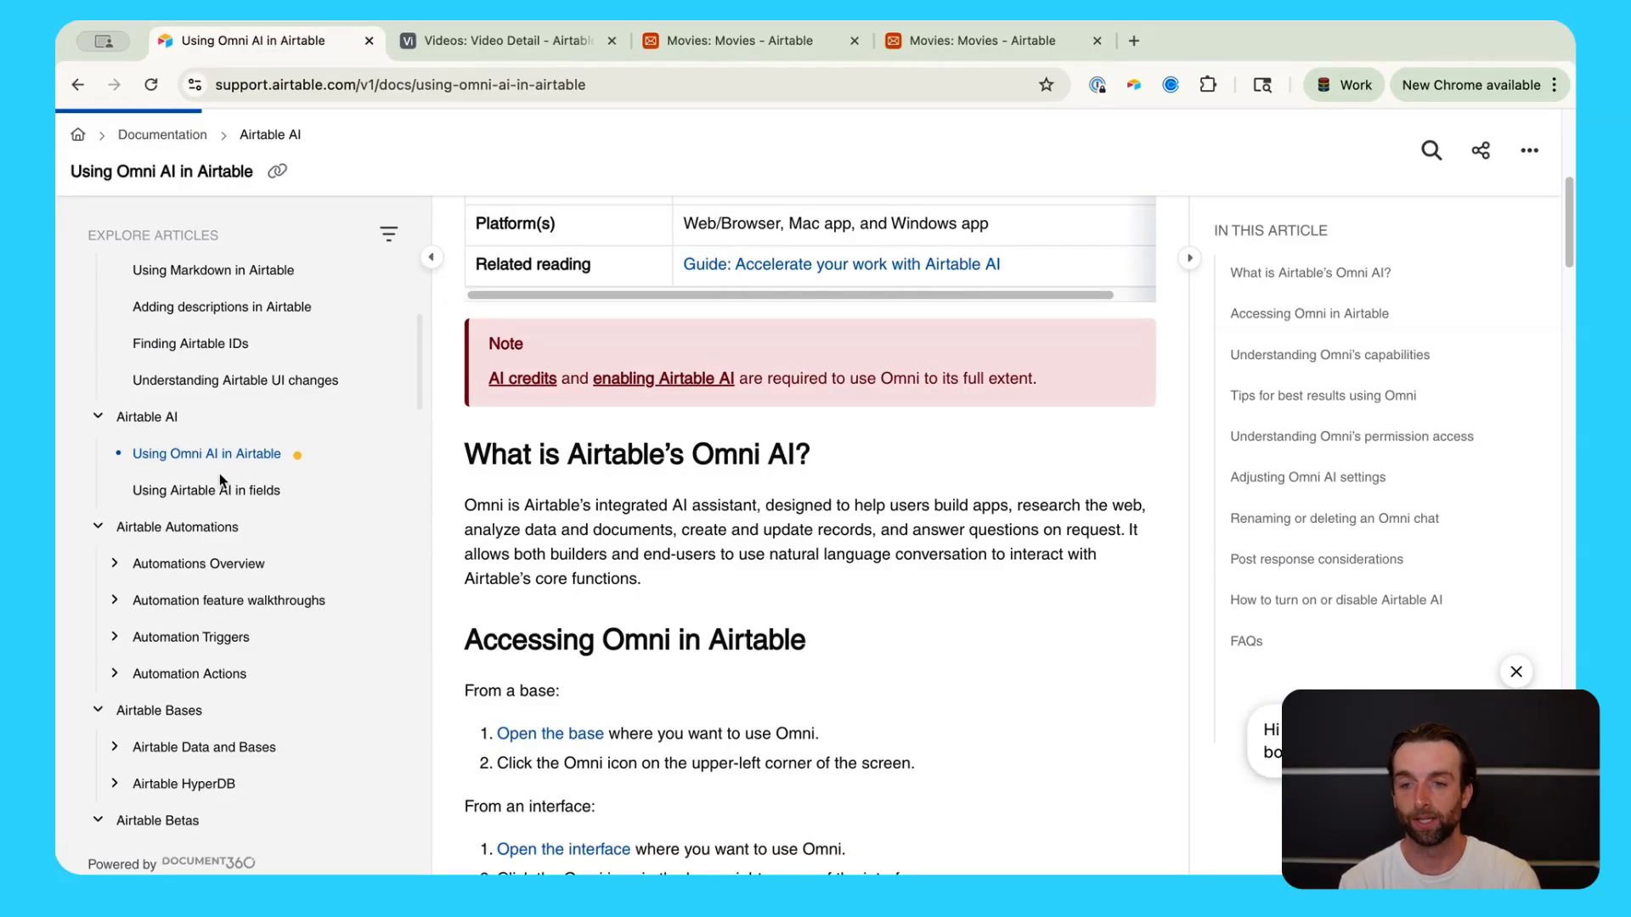
{"action": "scroll", "coordinate": [1027, 678], "scroll_direction": "down", "scroll_amount": 4}
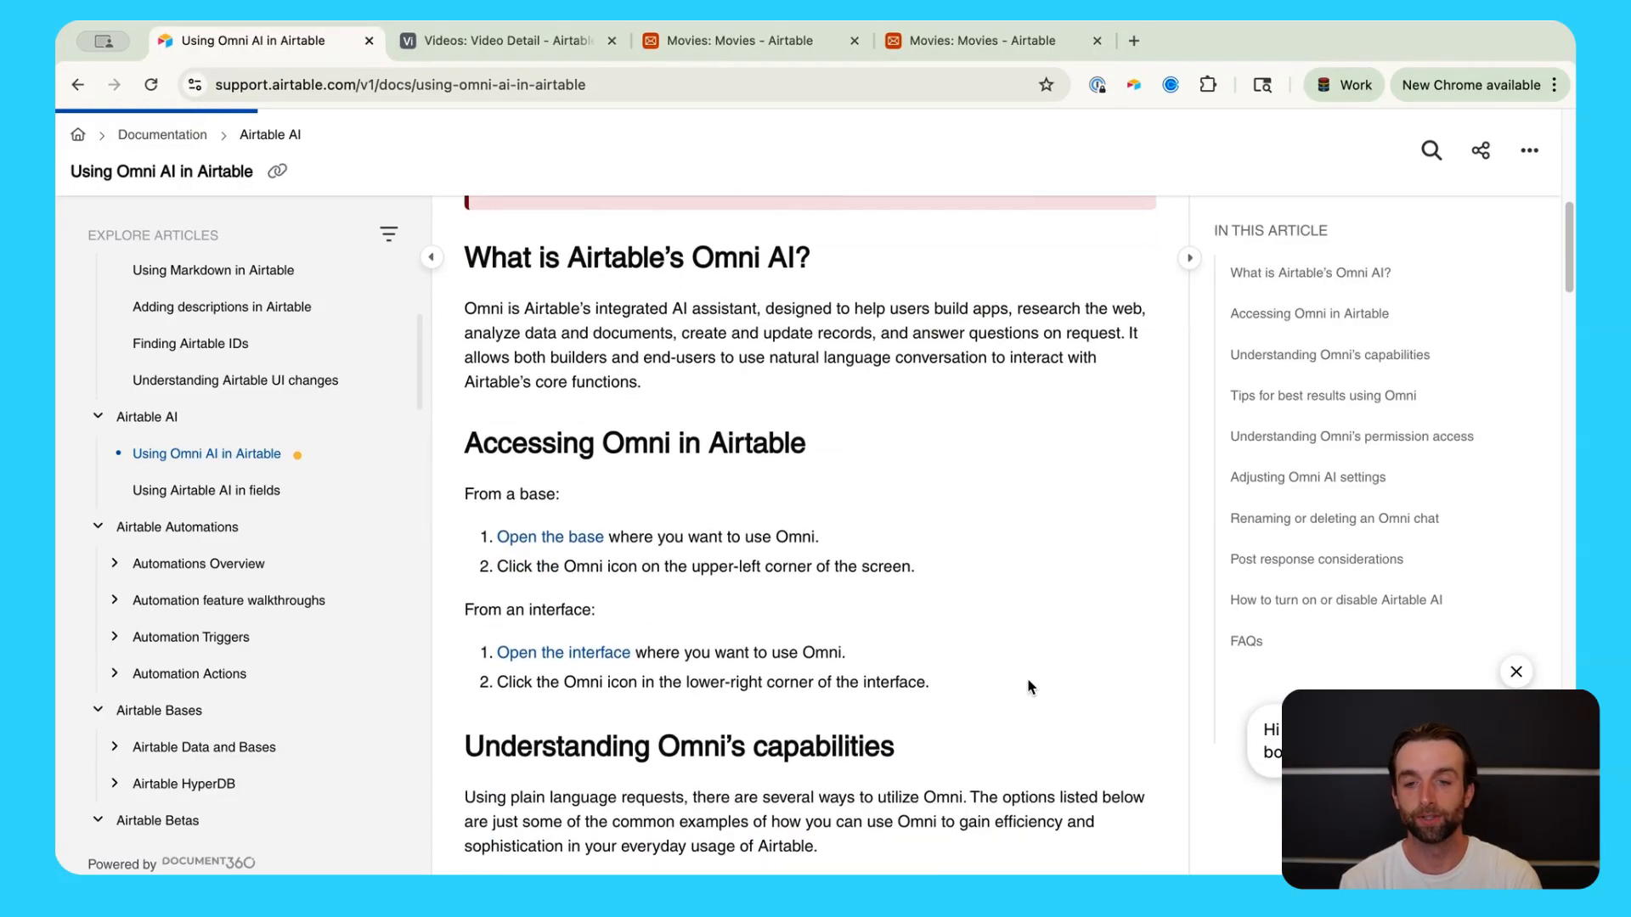
{"action": "scroll", "coordinate": [1028, 687], "scroll_direction": "down", "scroll_amount": 5}
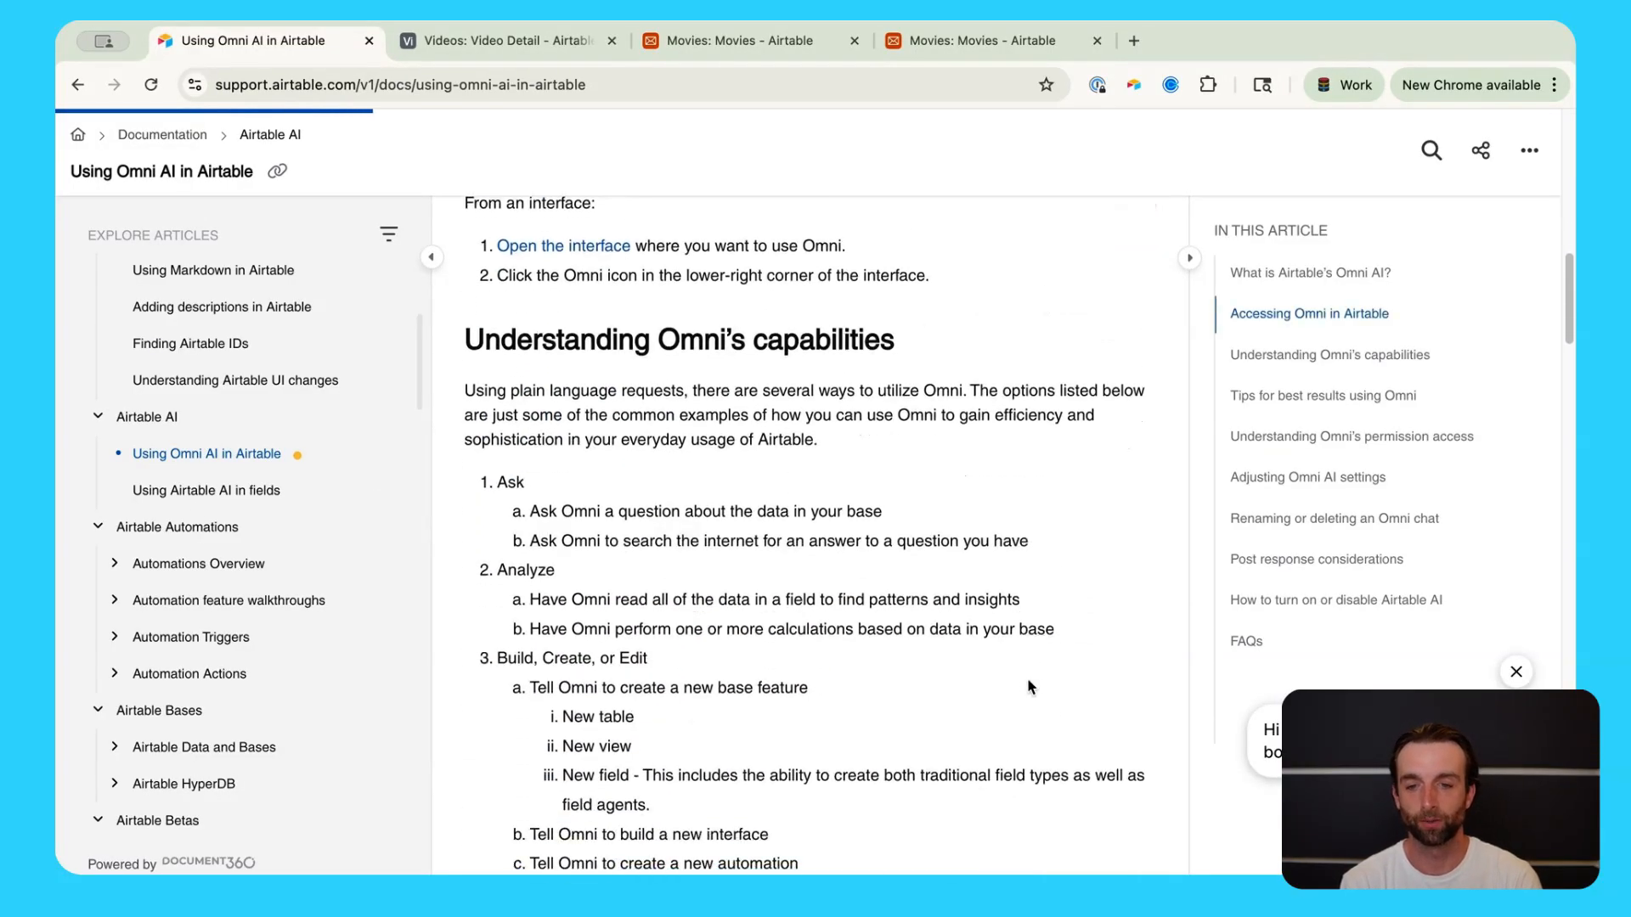
{"action": "scroll", "coordinate": [1021, 717], "scroll_direction": "up", "scroll_amount": 1}
{"action": "scroll", "coordinate": [1021, 724], "scroll_direction": "down", "scroll_amount": 3}
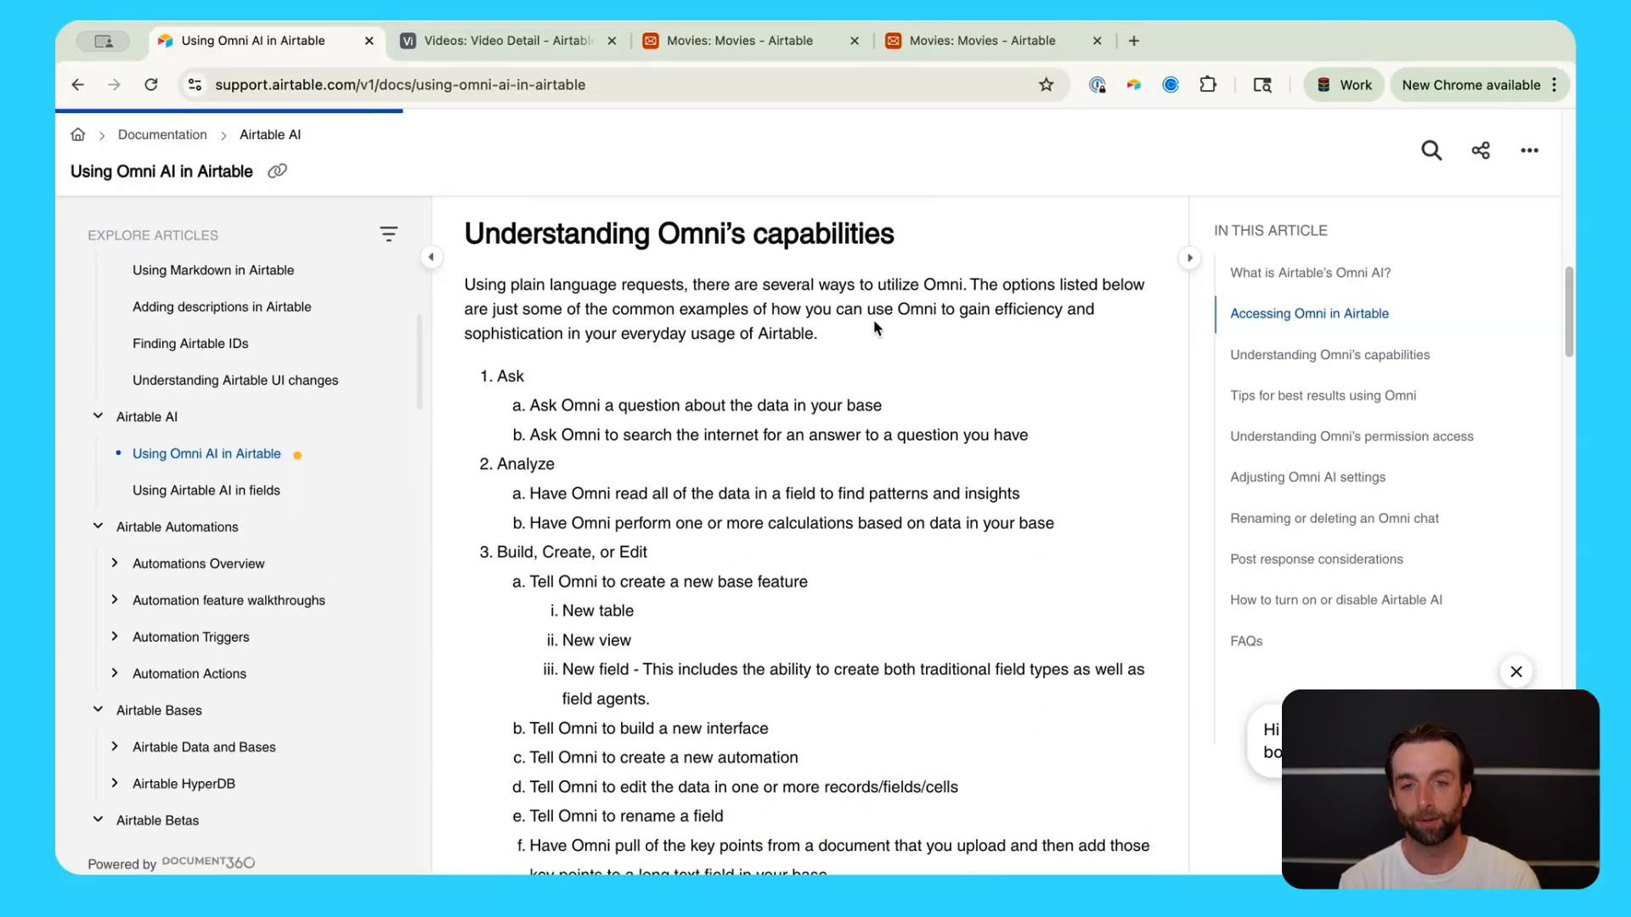
{"action": "scroll", "coordinate": [874, 324], "scroll_direction": "down", "scroll_amount": 1}
{"action": "scroll", "coordinate": [875, 327], "scroll_direction": "down", "scroll_amount": 1}
{"action": "scroll", "coordinate": [765, 518], "scroll_direction": "down", "scroll_amount": 1}
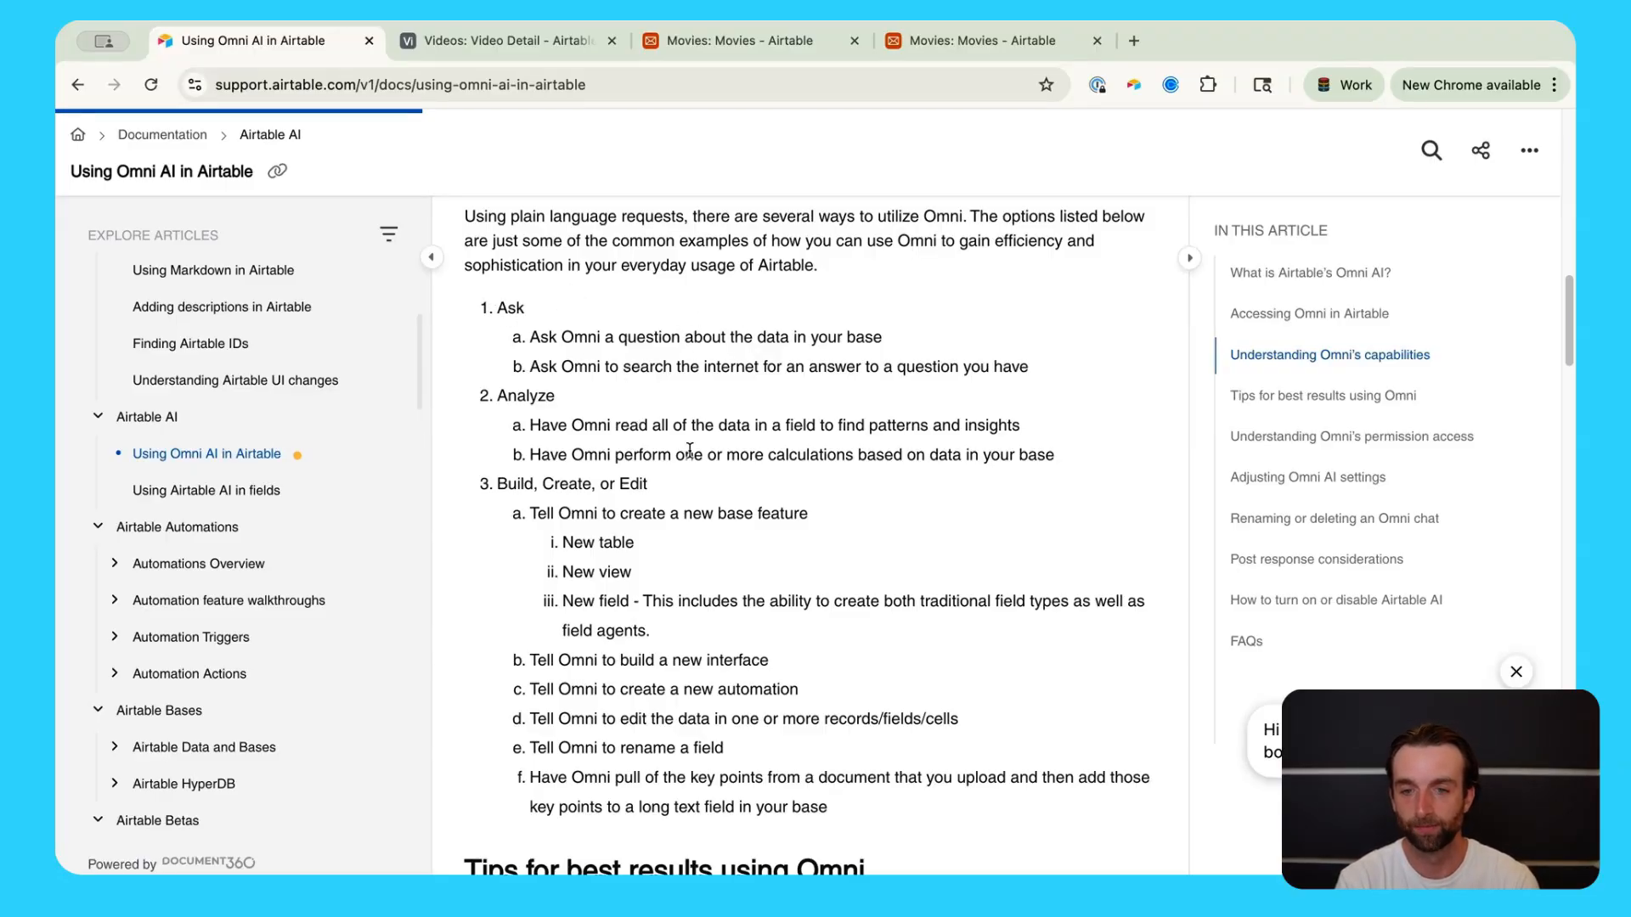
{"action": "scroll", "coordinate": [684, 440], "scroll_direction": "down", "scroll_amount": 1}
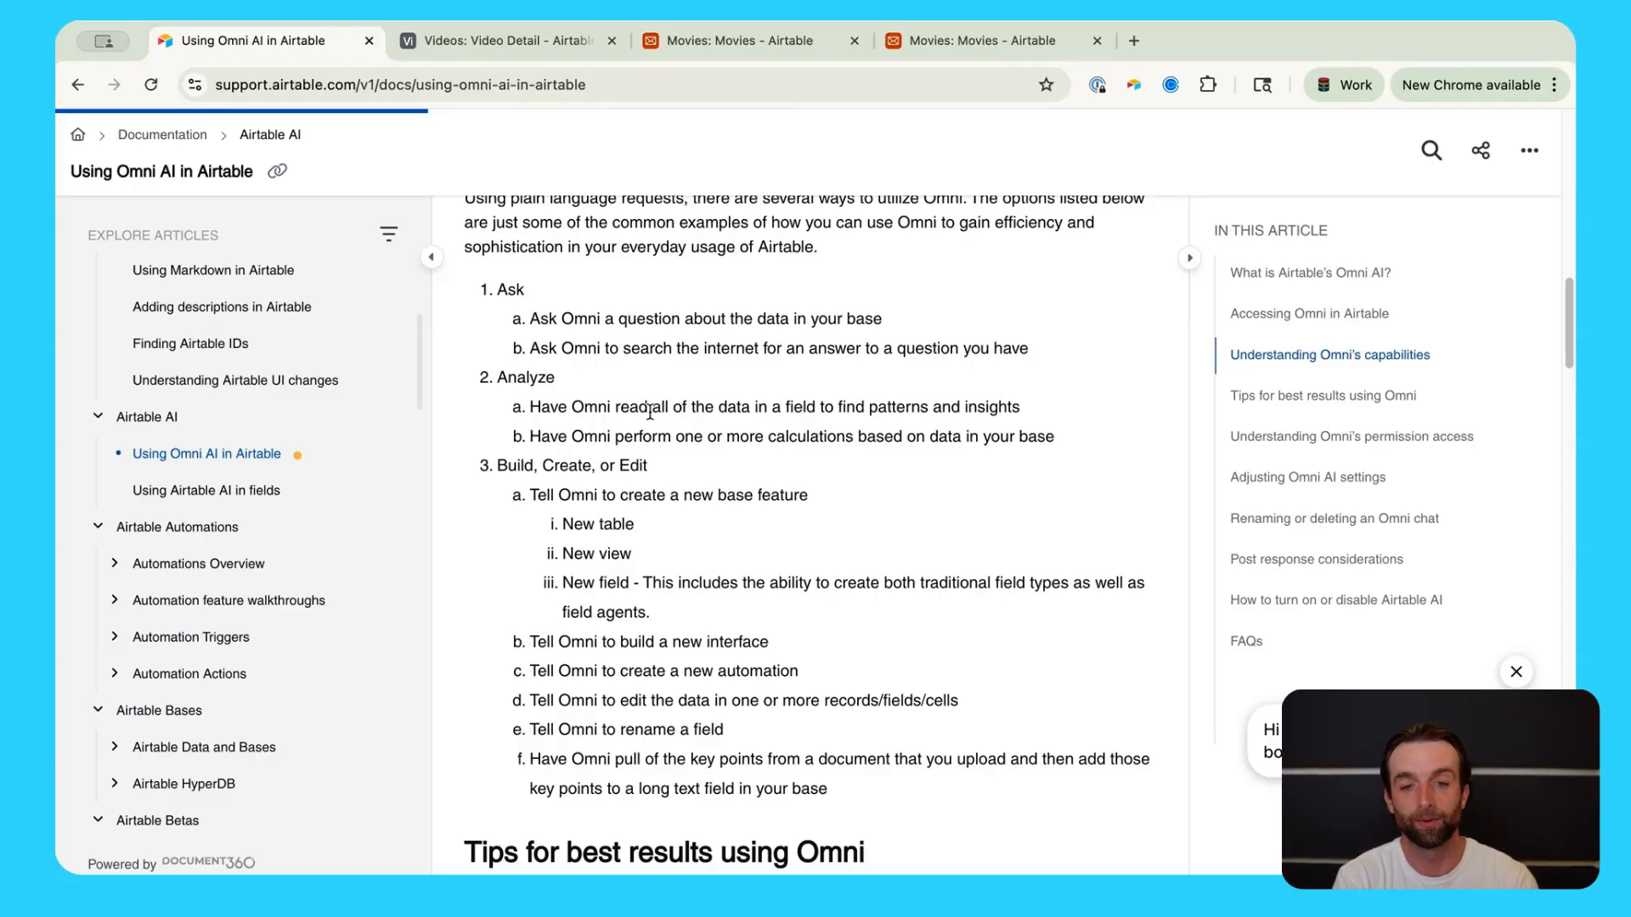
{"action": "scroll", "coordinate": [858, 367], "scroll_direction": "down", "scroll_amount": 1}
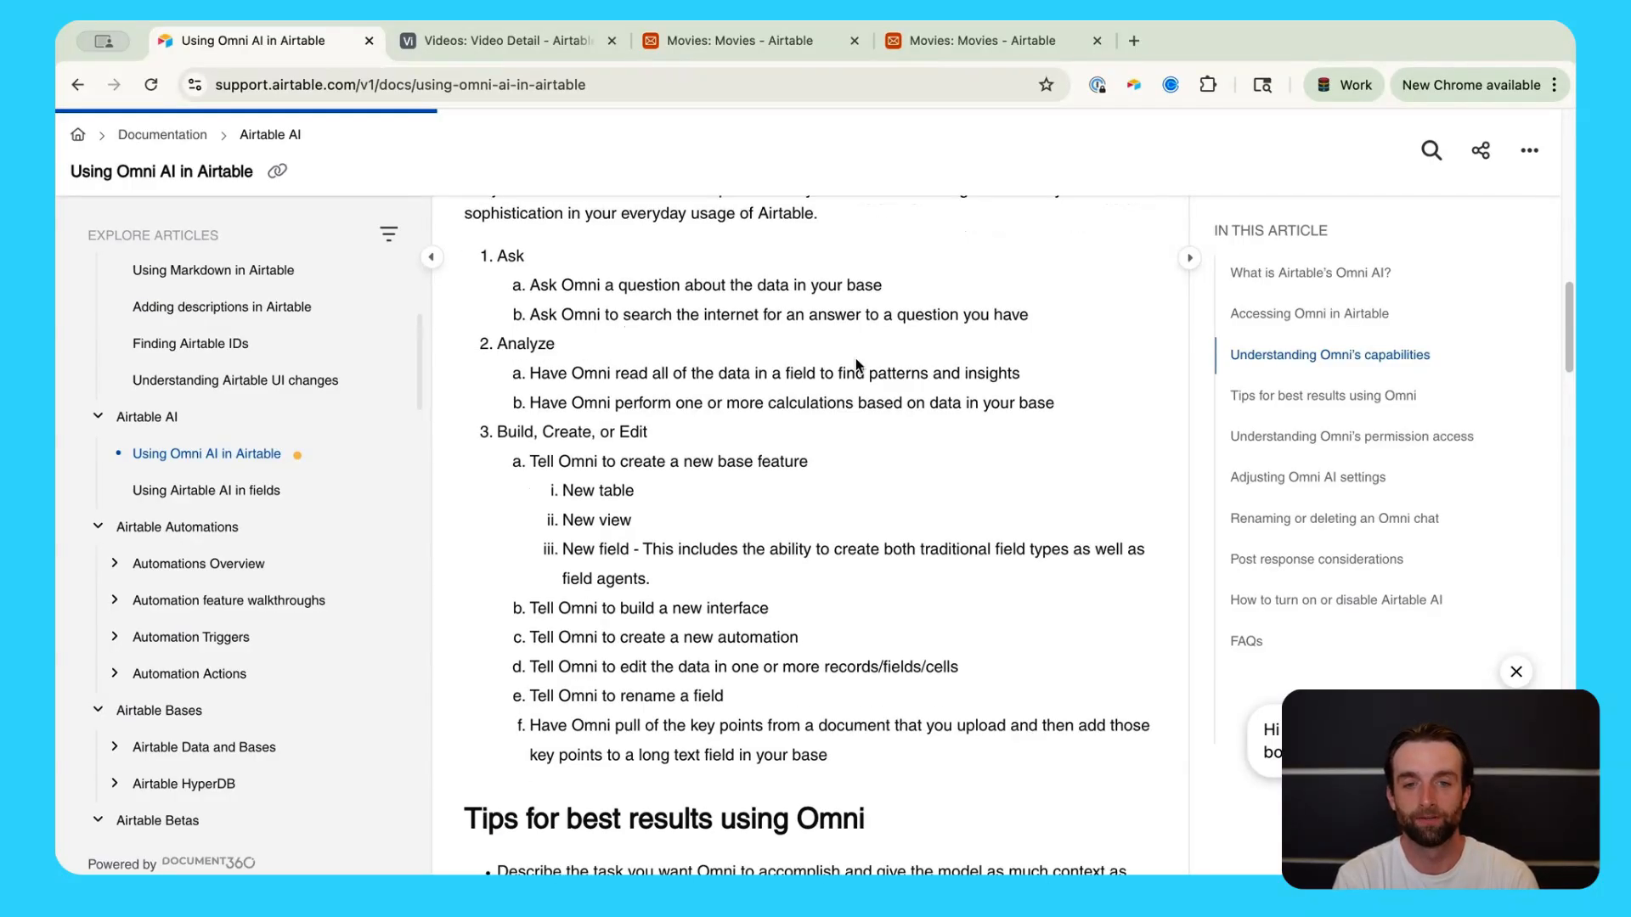
{"action": "scroll", "coordinate": [857, 367], "scroll_direction": "down", "scroll_amount": 1}
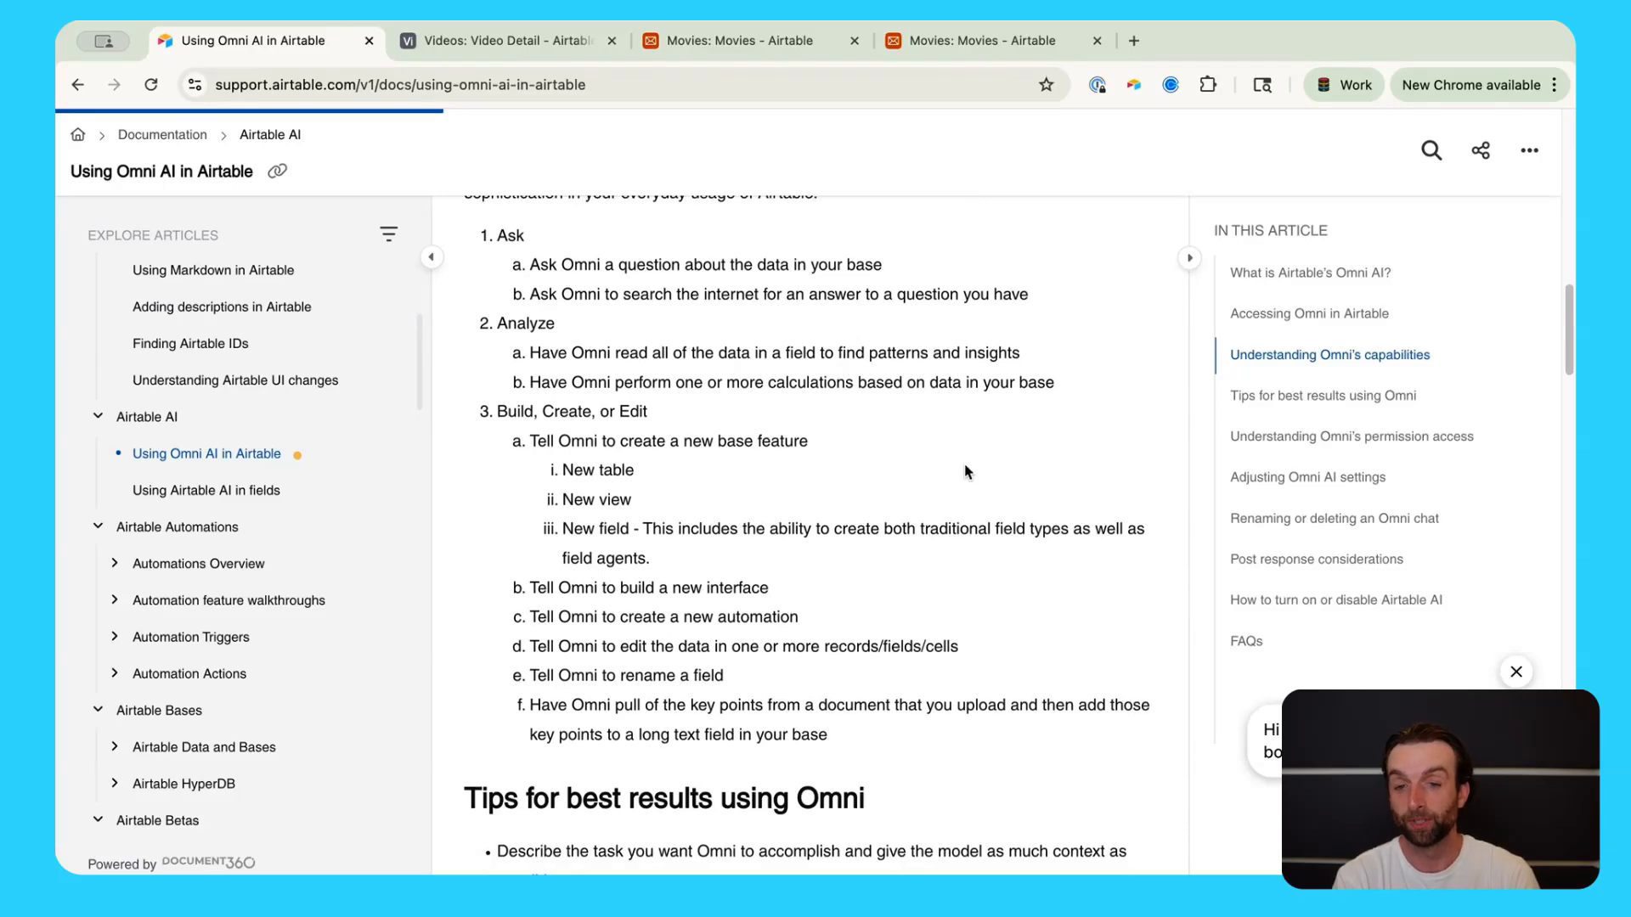
{"action": "scroll", "coordinate": [966, 471], "scroll_direction": "down", "scroll_amount": 2}
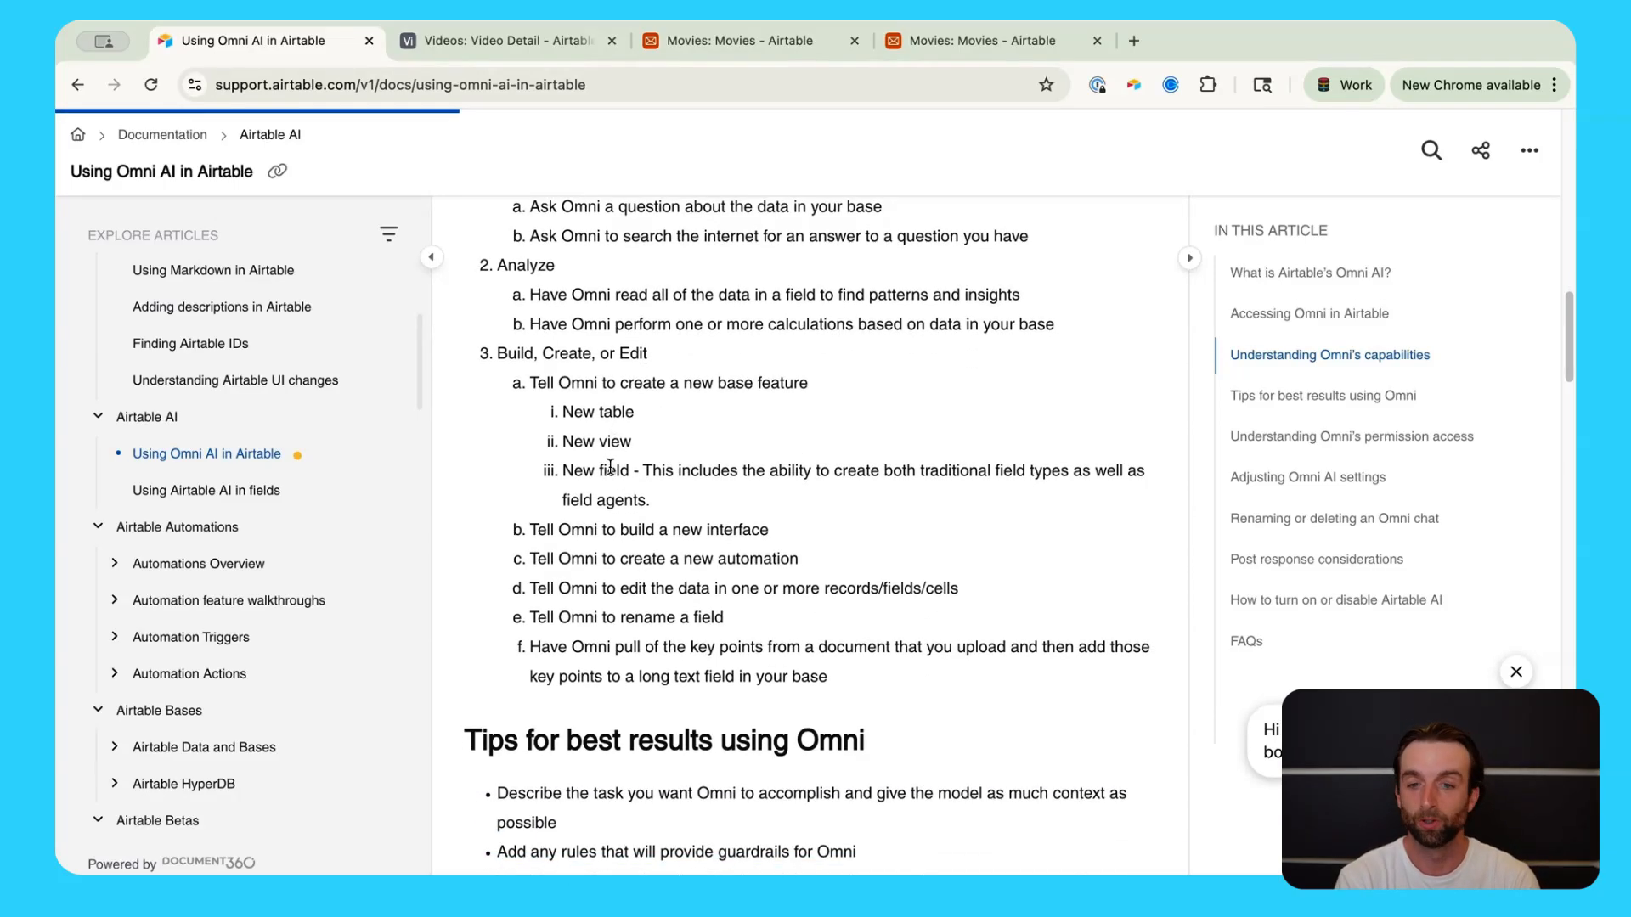
{"action": "scroll", "coordinate": [616, 526], "scroll_direction": "down", "scroll_amount": 1}
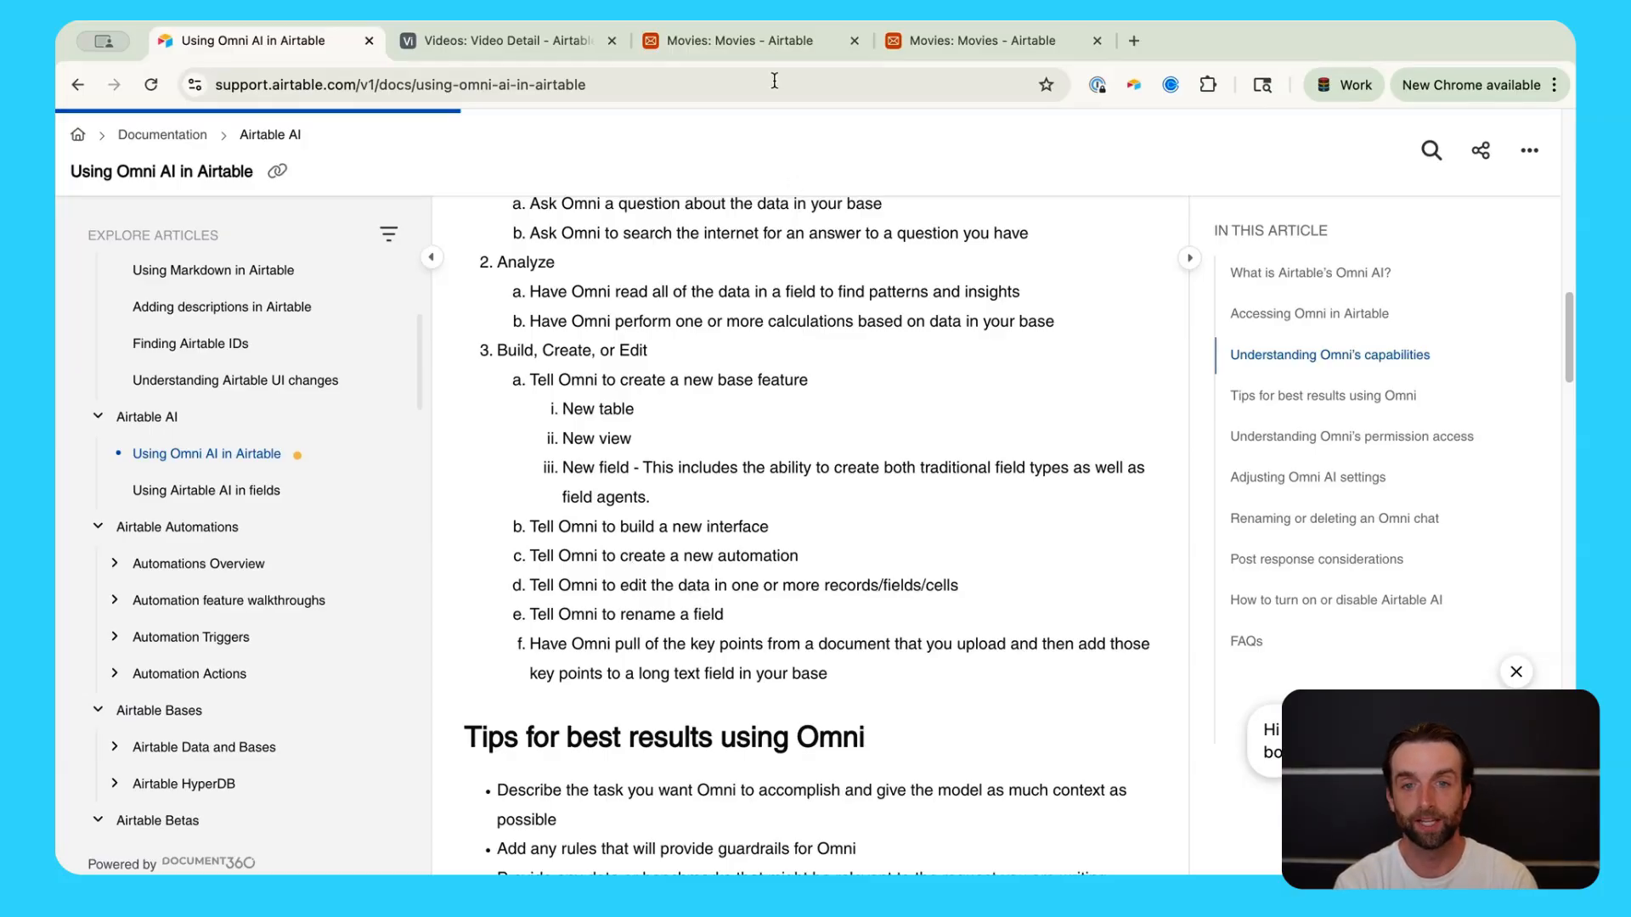
Step: Return to the Movies base tab and scroll the grid back to the Title column
{"action": "left_click", "coordinate": [770, 40]}
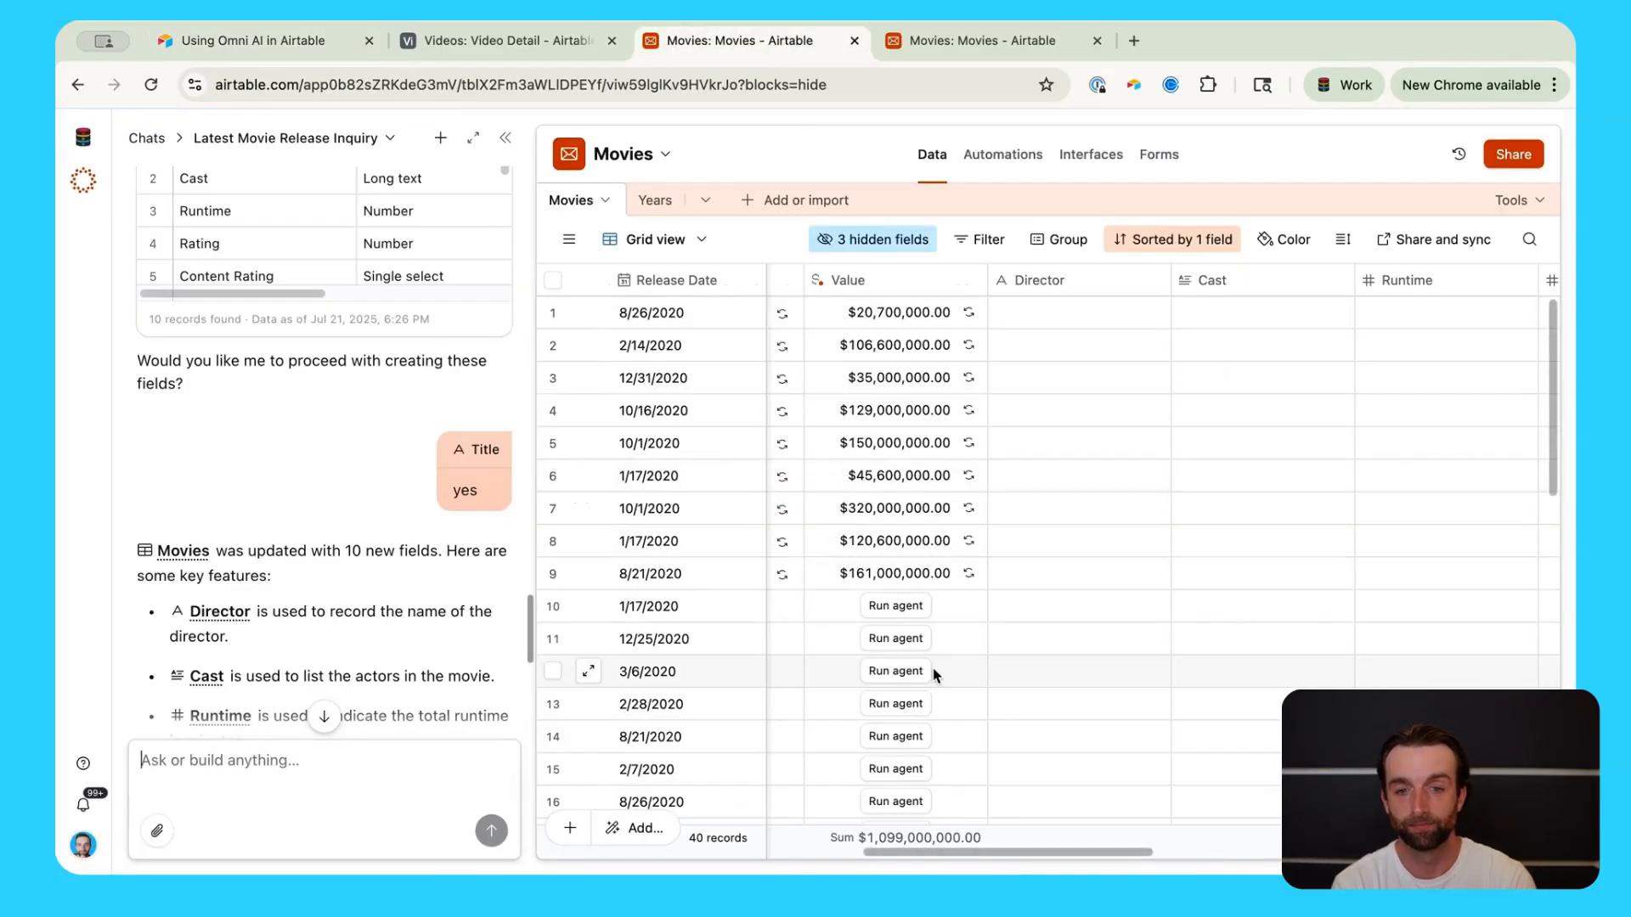
{"action": "scroll", "coordinate": [932, 669], "scroll_direction": "left", "scroll_amount": 10}
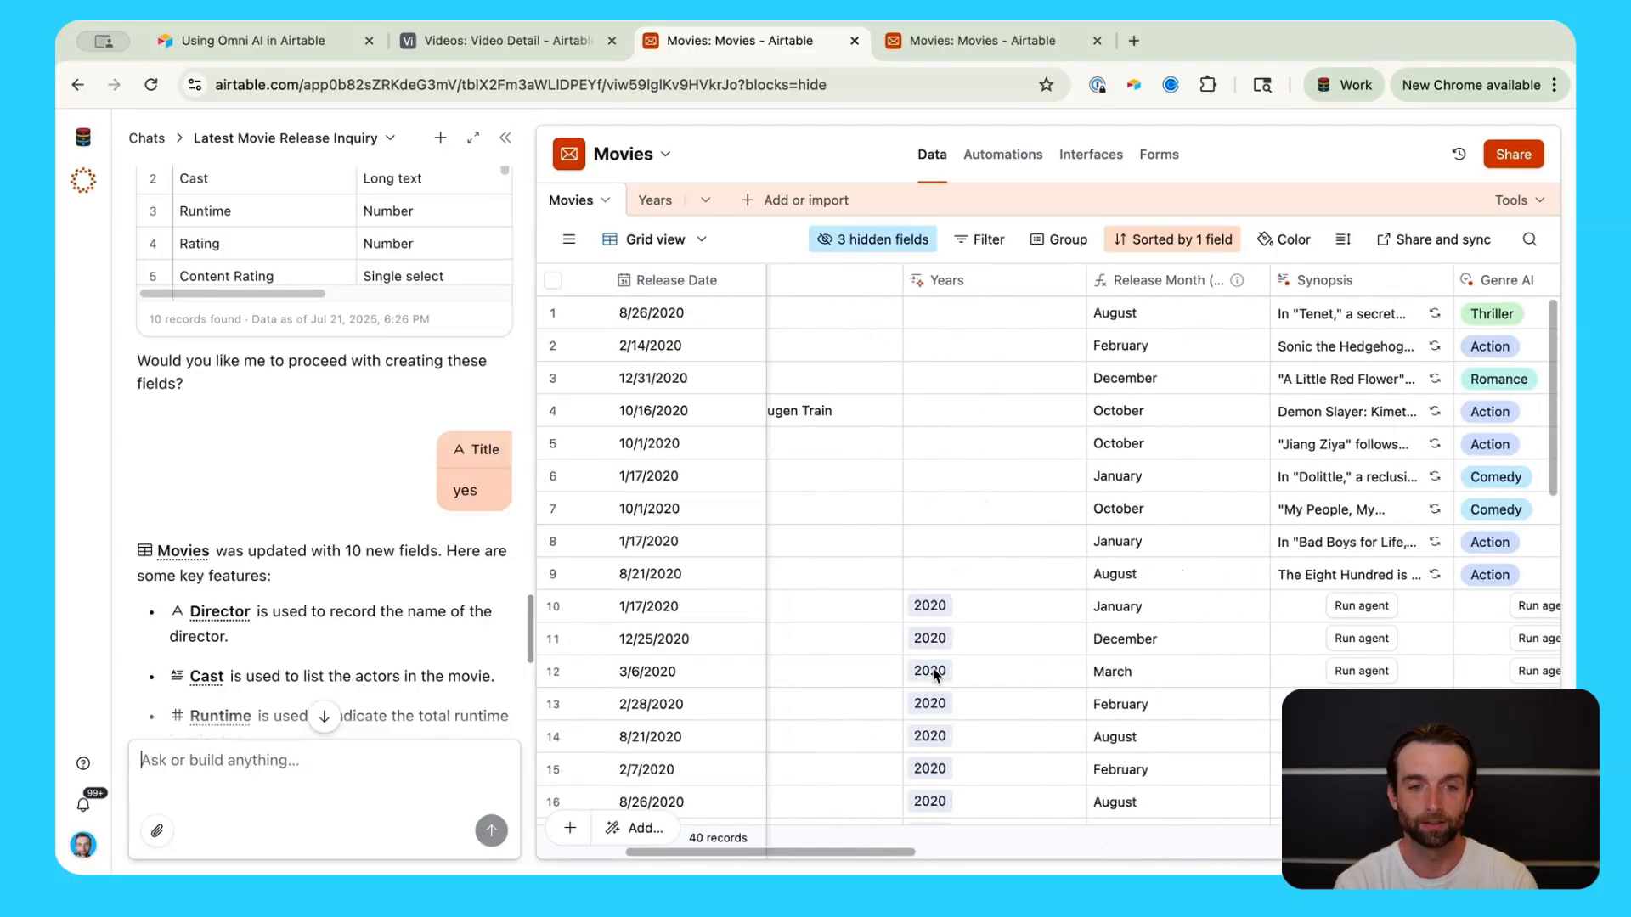
{"action": "scroll", "coordinate": [935, 675], "scroll_direction": "left", "scroll_amount": 5}
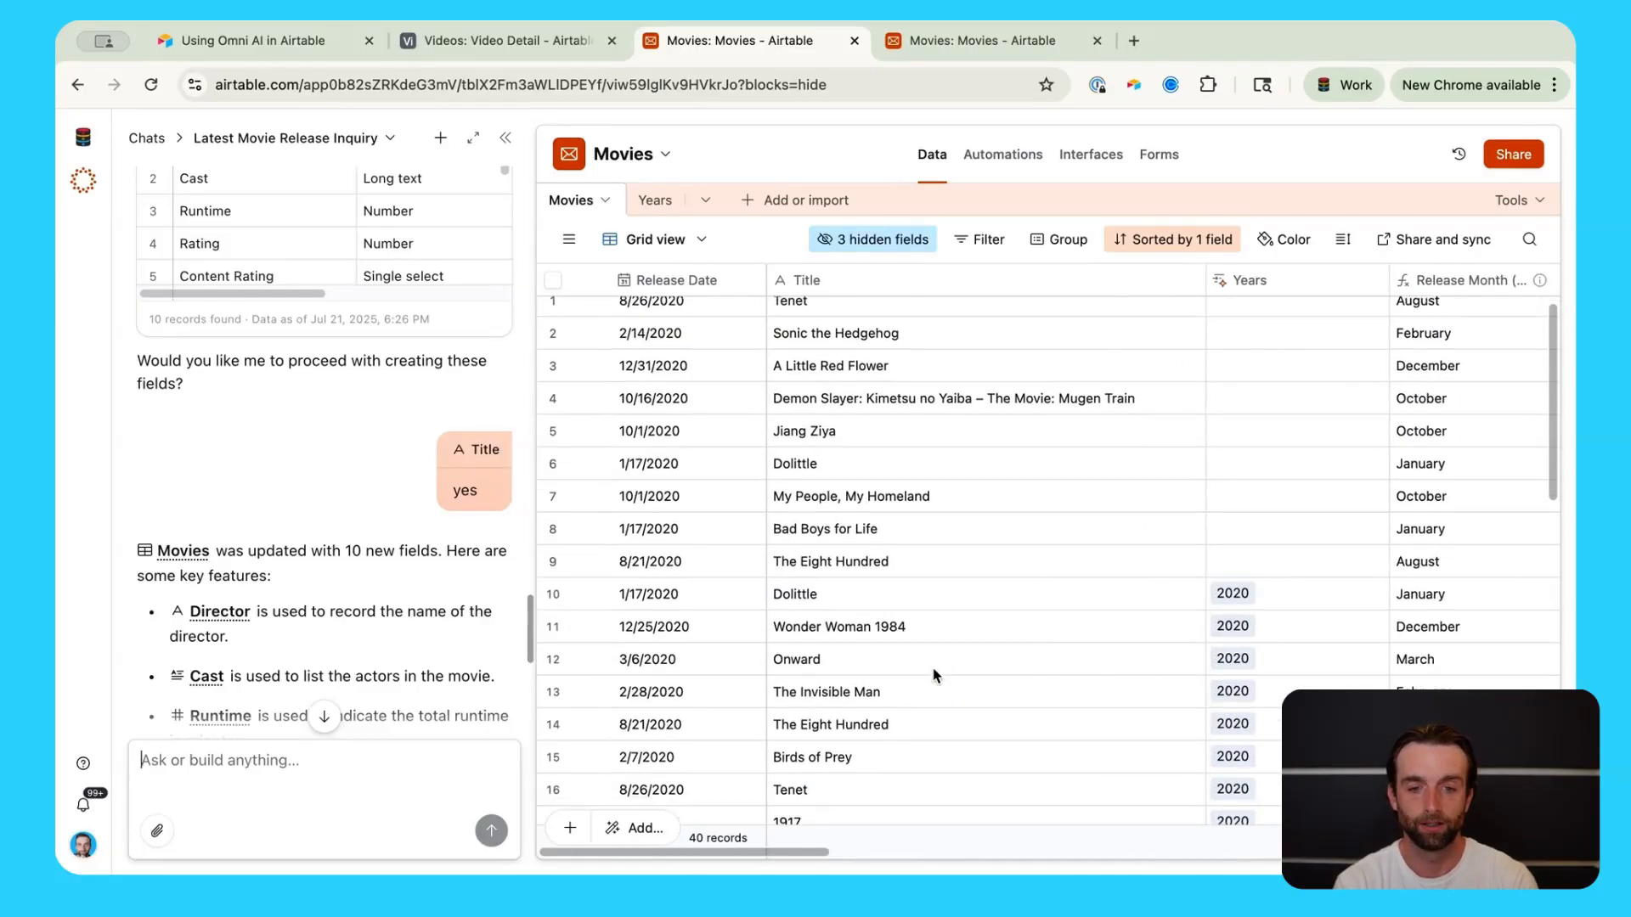
{"action": "left_click", "coordinate": [1002, 544]}
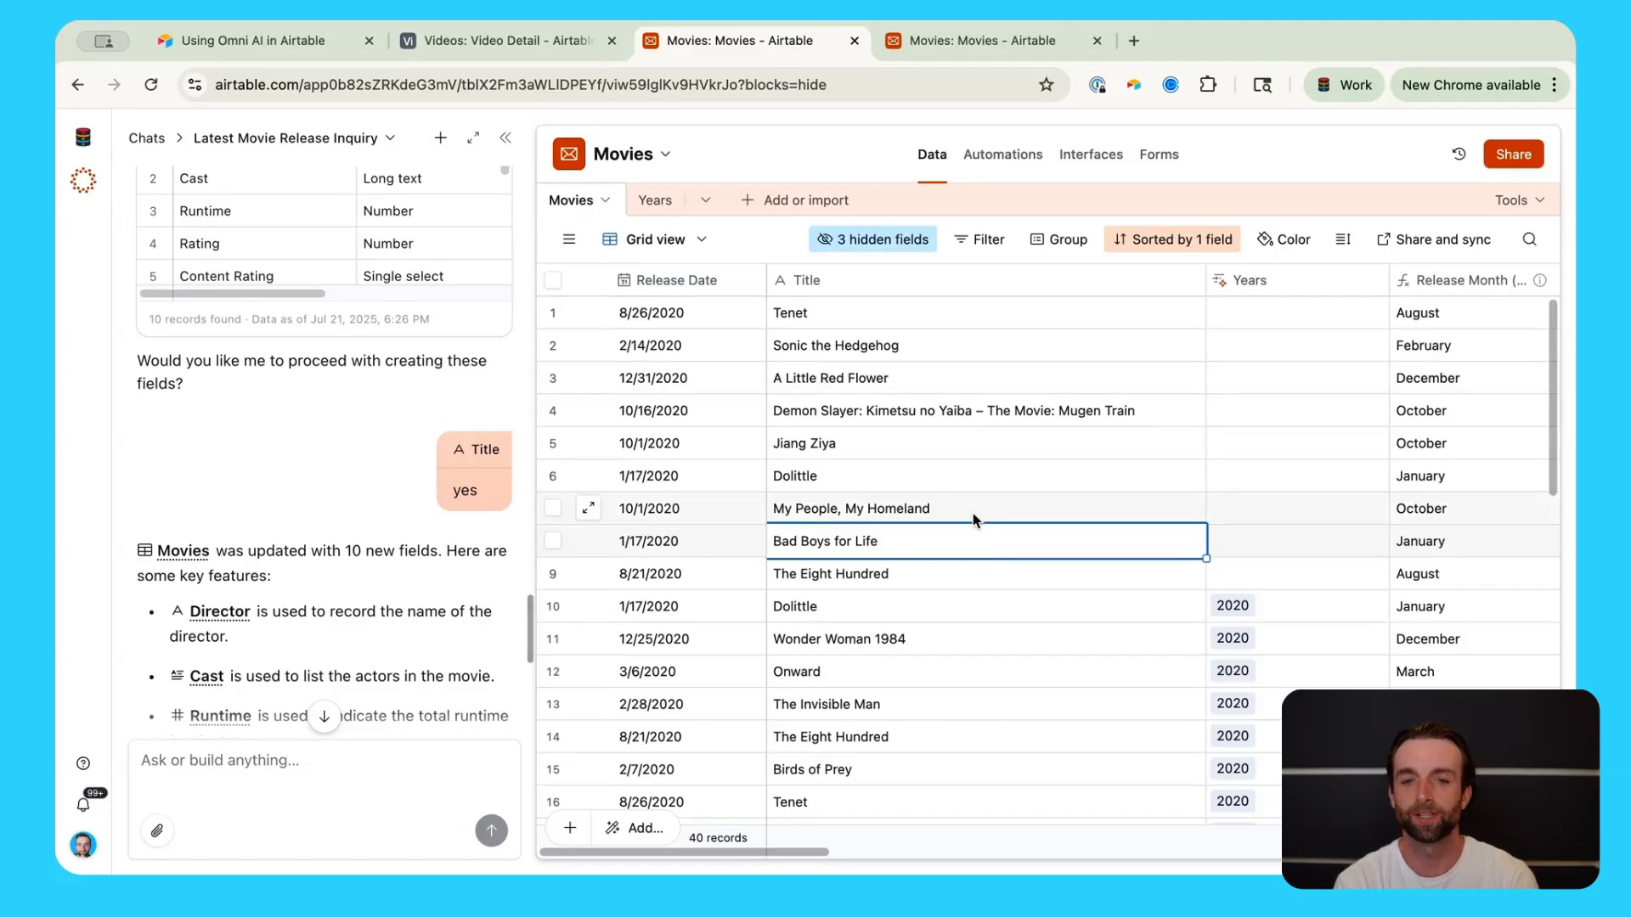
{"action": "left_click", "coordinate": [967, 639]}
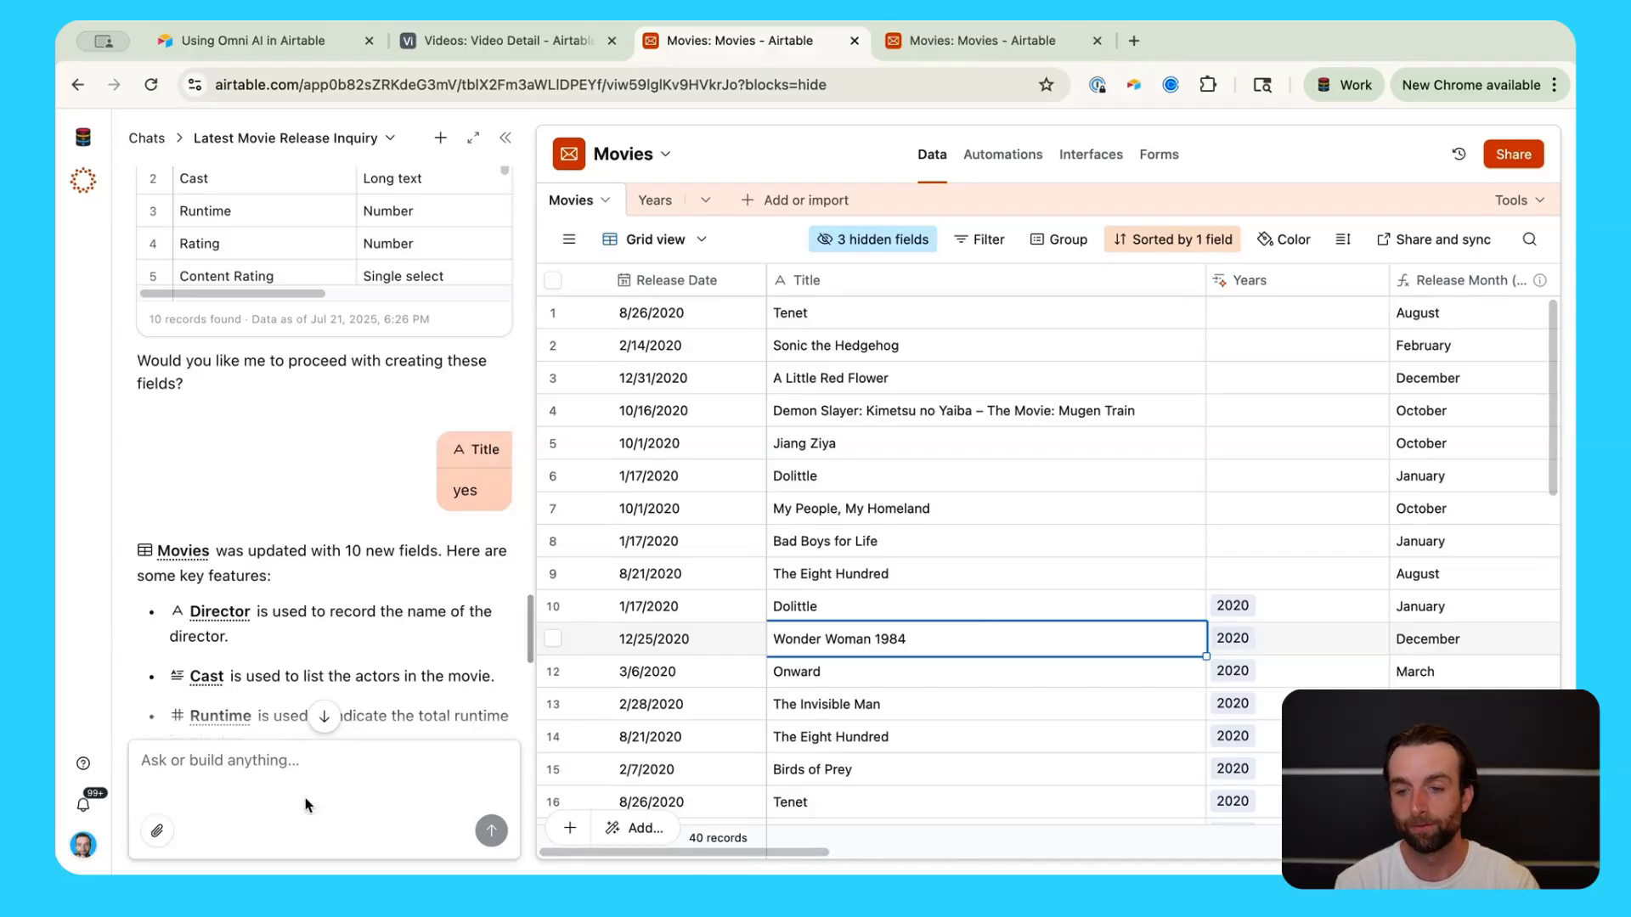
{"action": "left_click", "coordinate": [300, 761]}
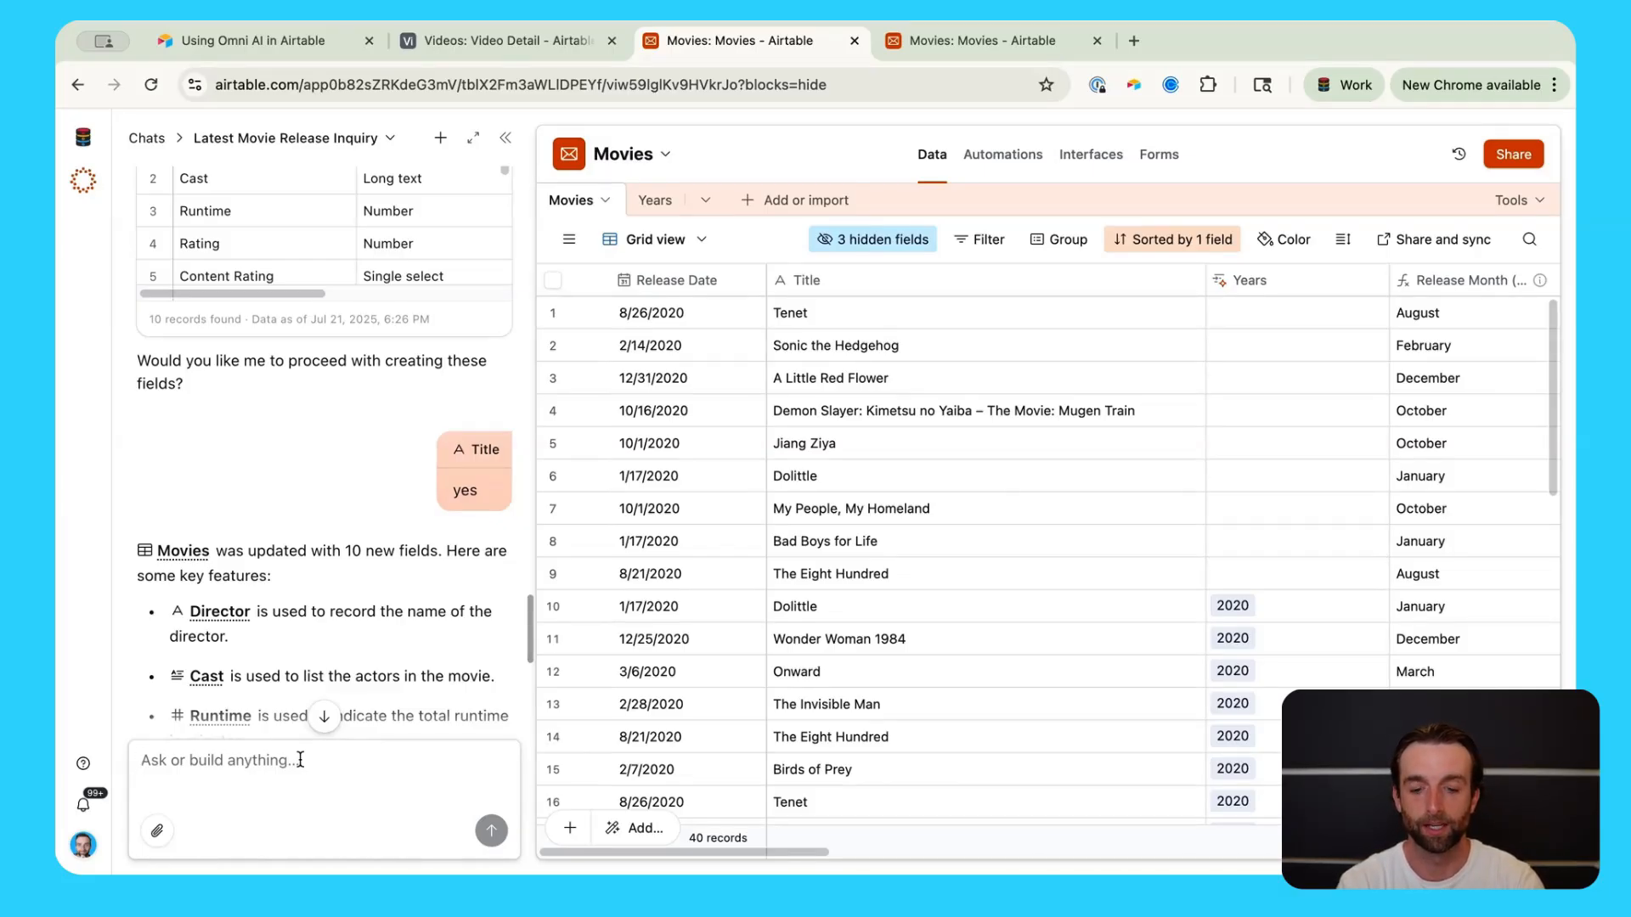
Step: Ask Omni to 'add quotations around each movie title in the table' and check the titles
{"action": "left_click", "coordinate": [300, 760]}
{"action": "type", "text": "add"}
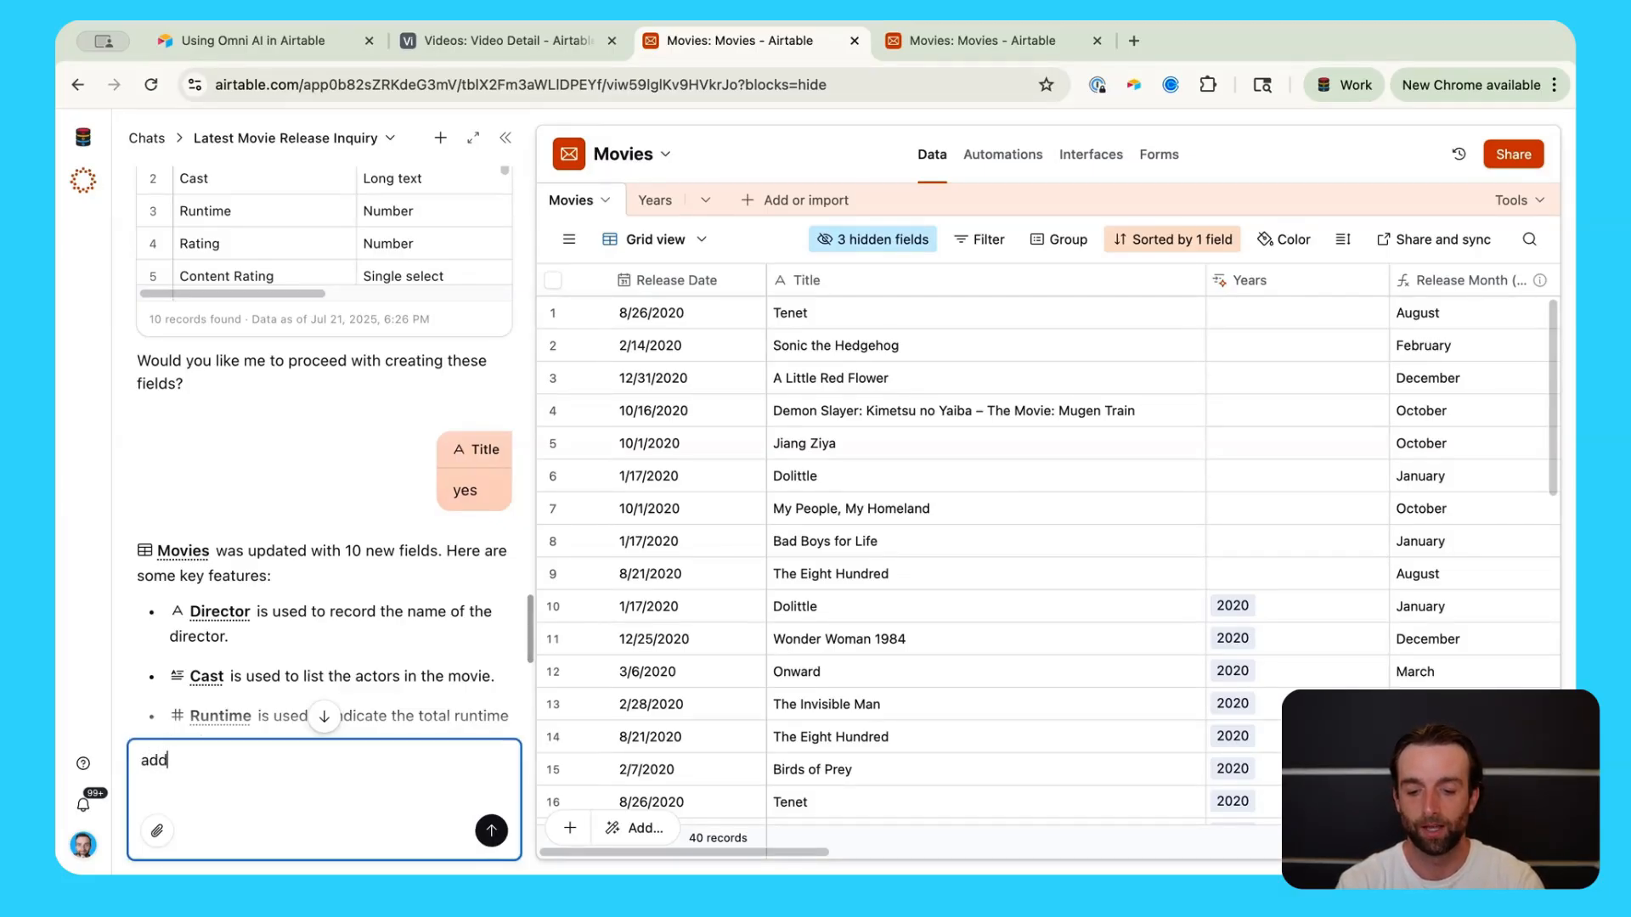
{"action": "type", "text": " quotation"}
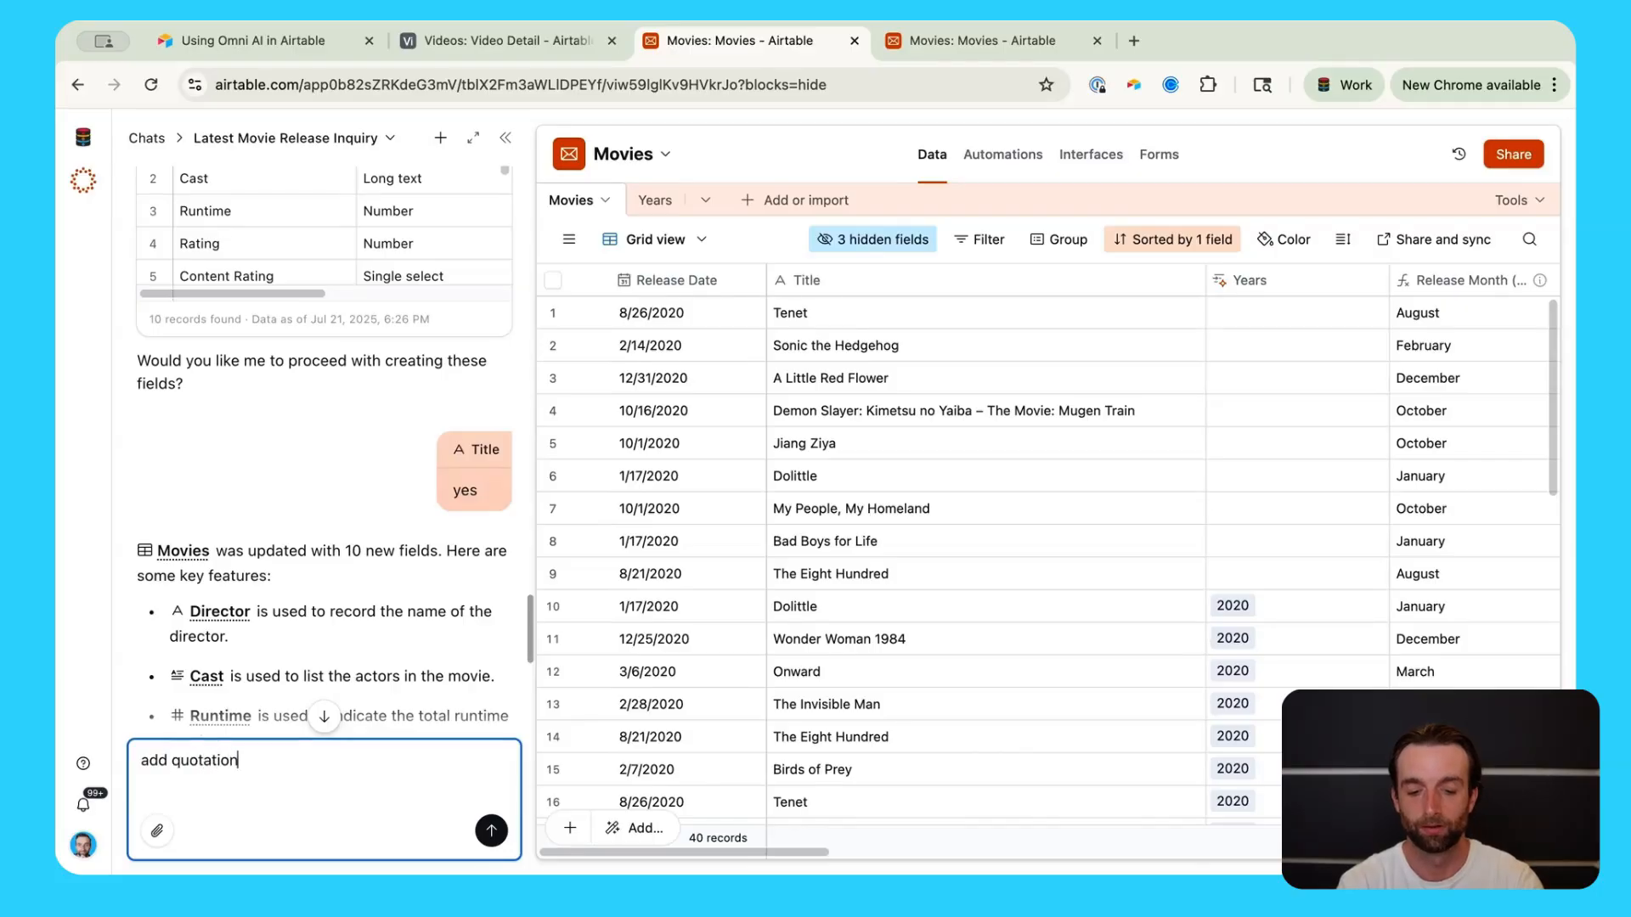
{"action": "type", "text": "s around each"}
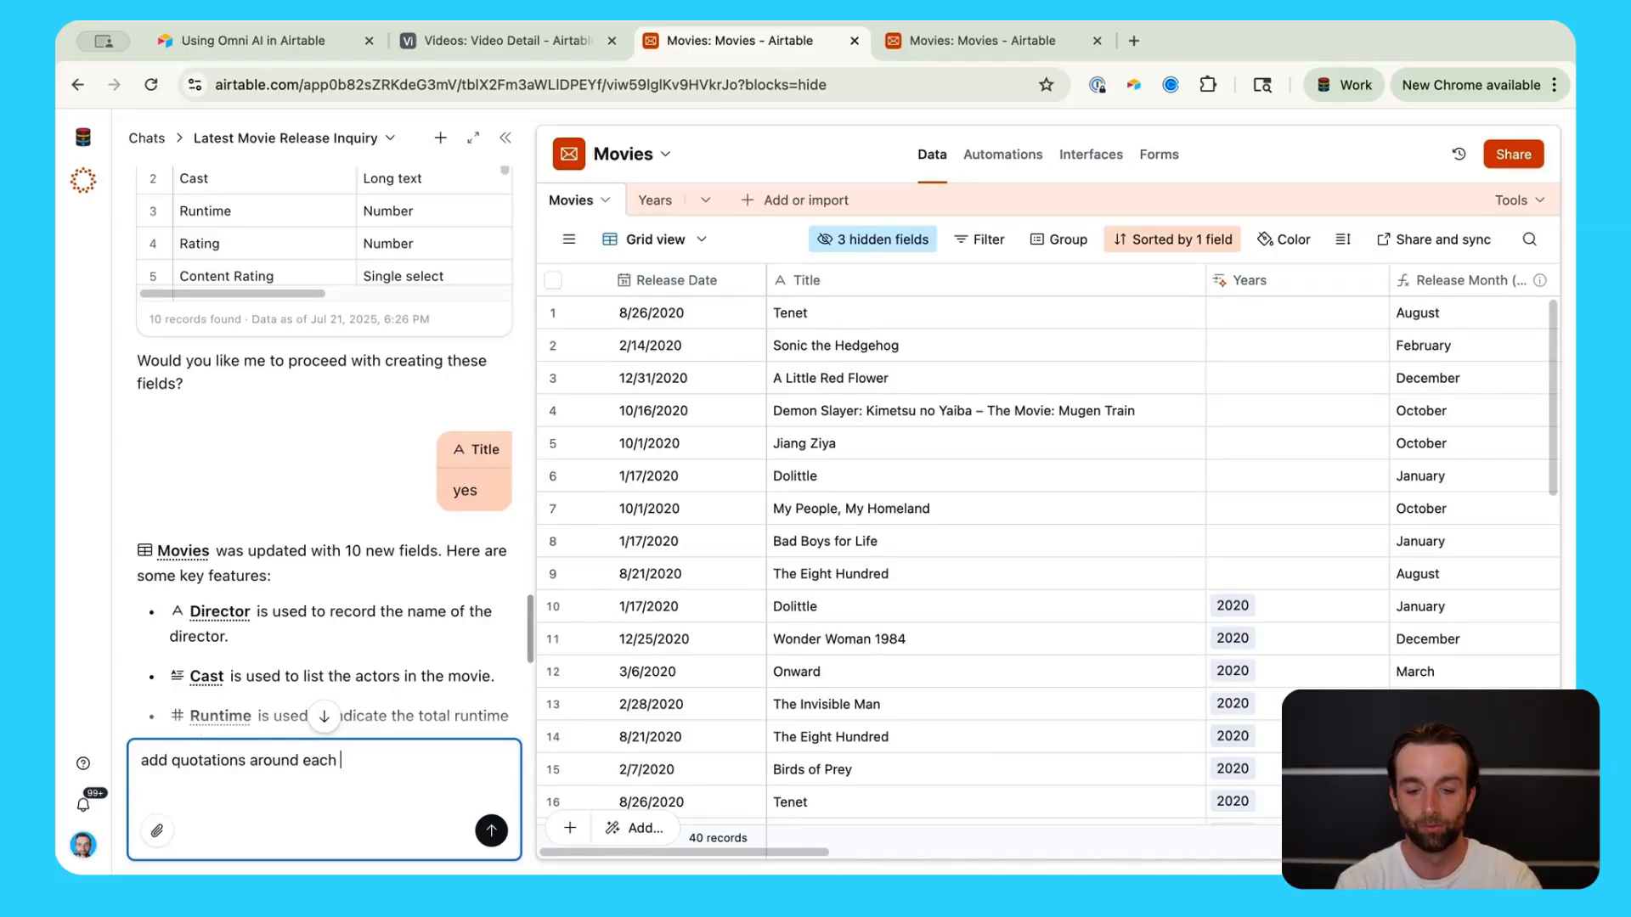
{"action": "type", "text": " movie title in the "}
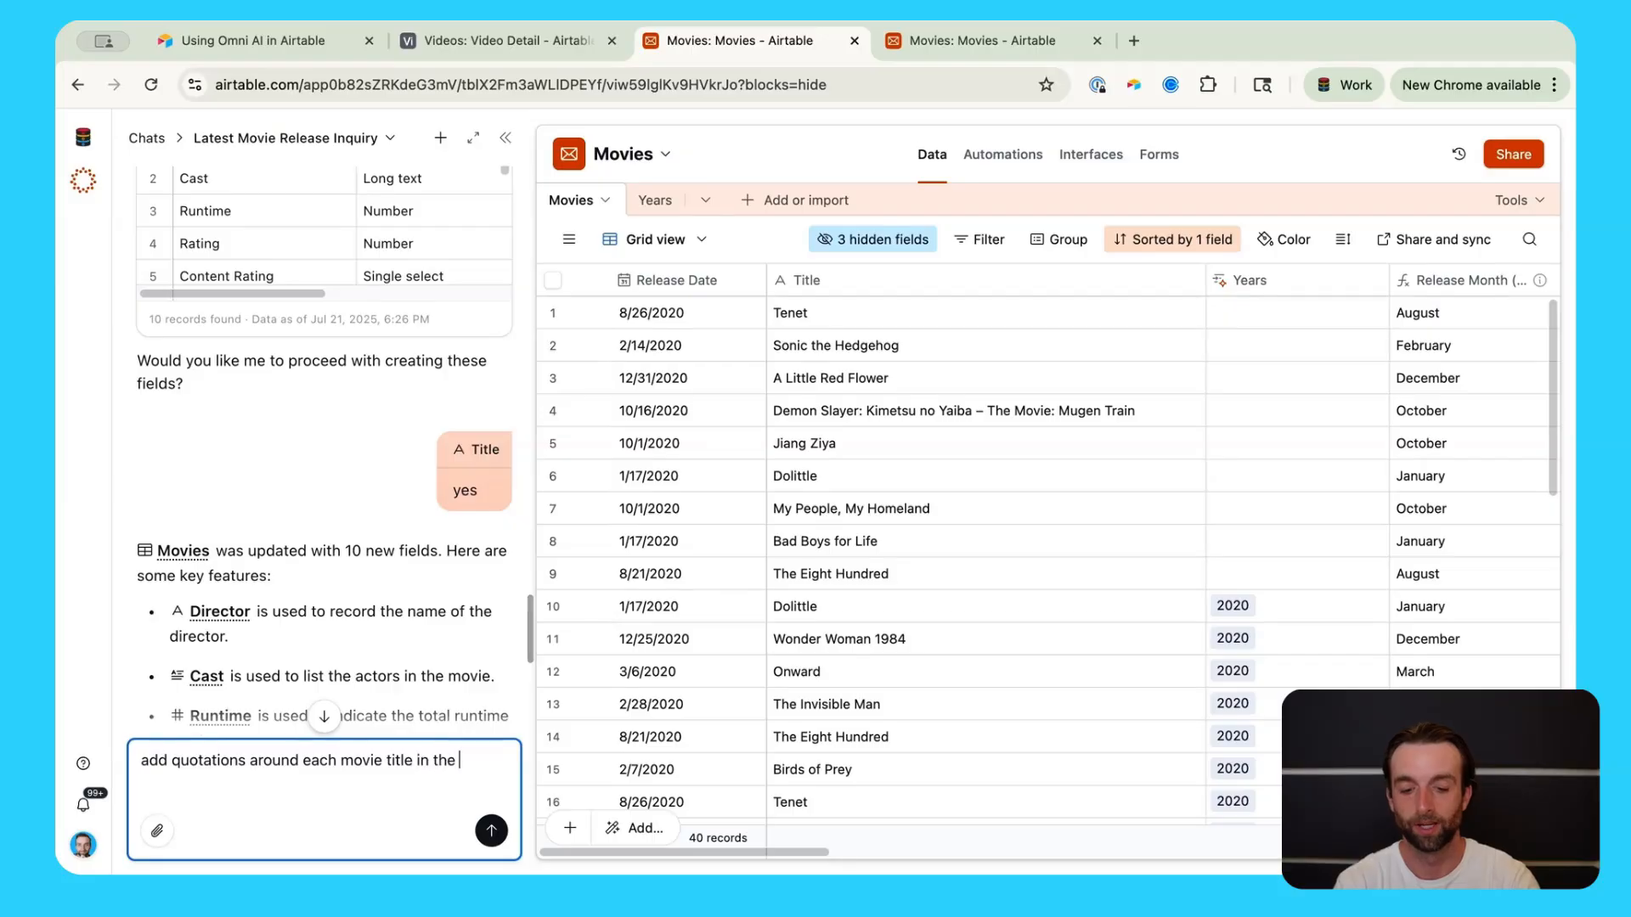
{"action": "type", "text": "table"}
{"action": "key", "text": "Return"}
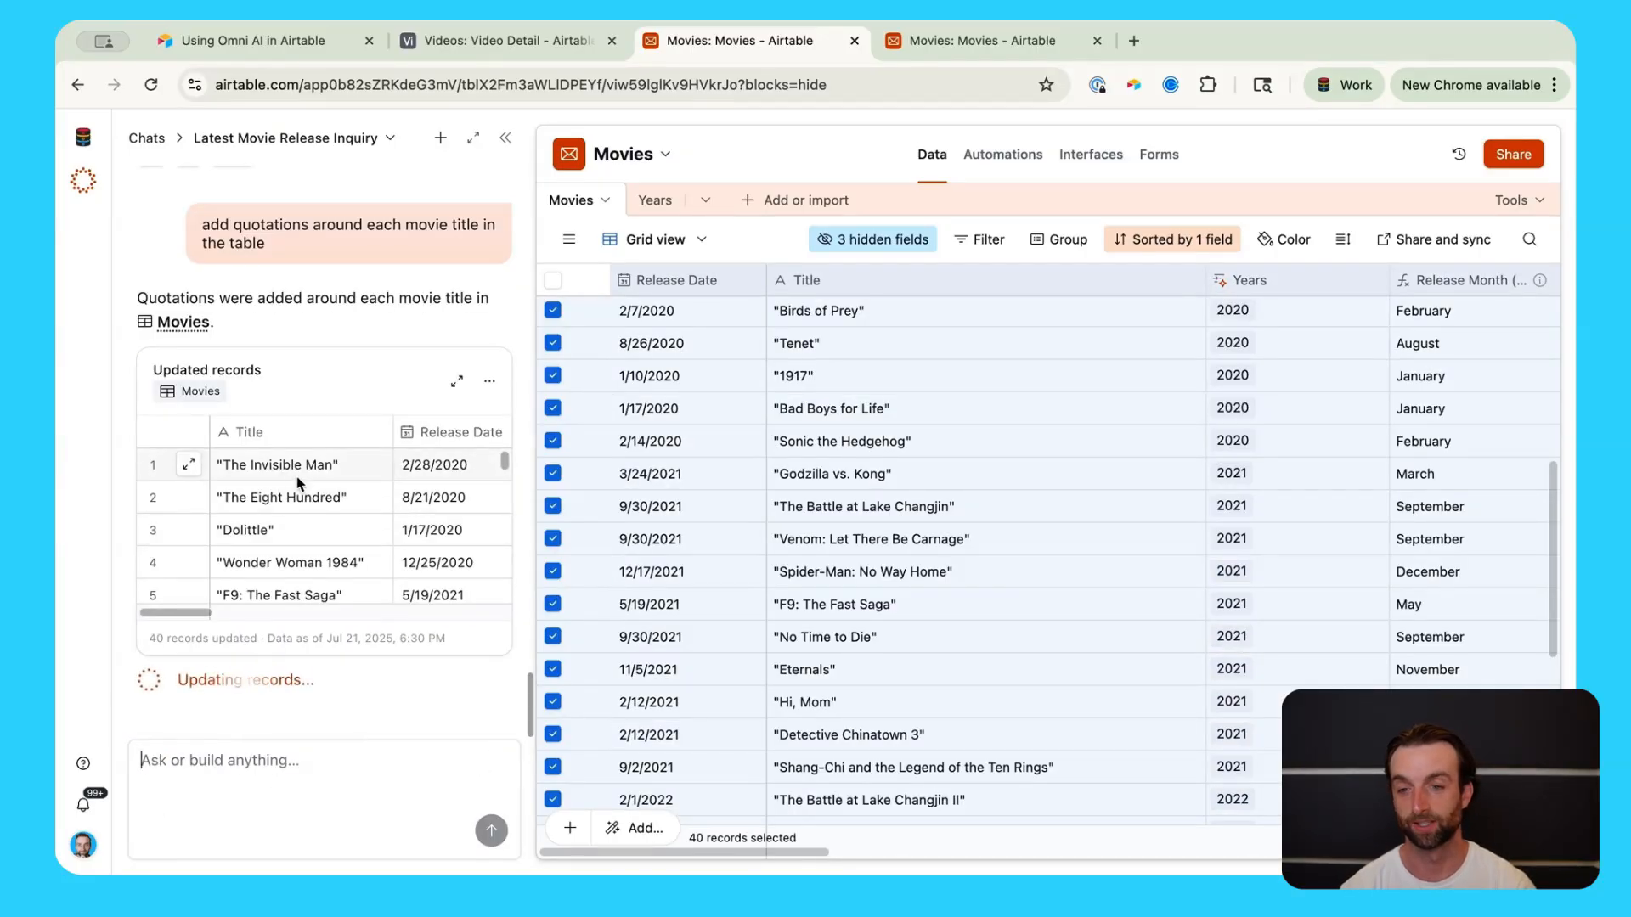
{"action": "scroll", "coordinate": [299, 320], "scroll_direction": "down", "scroll_amount": 3}
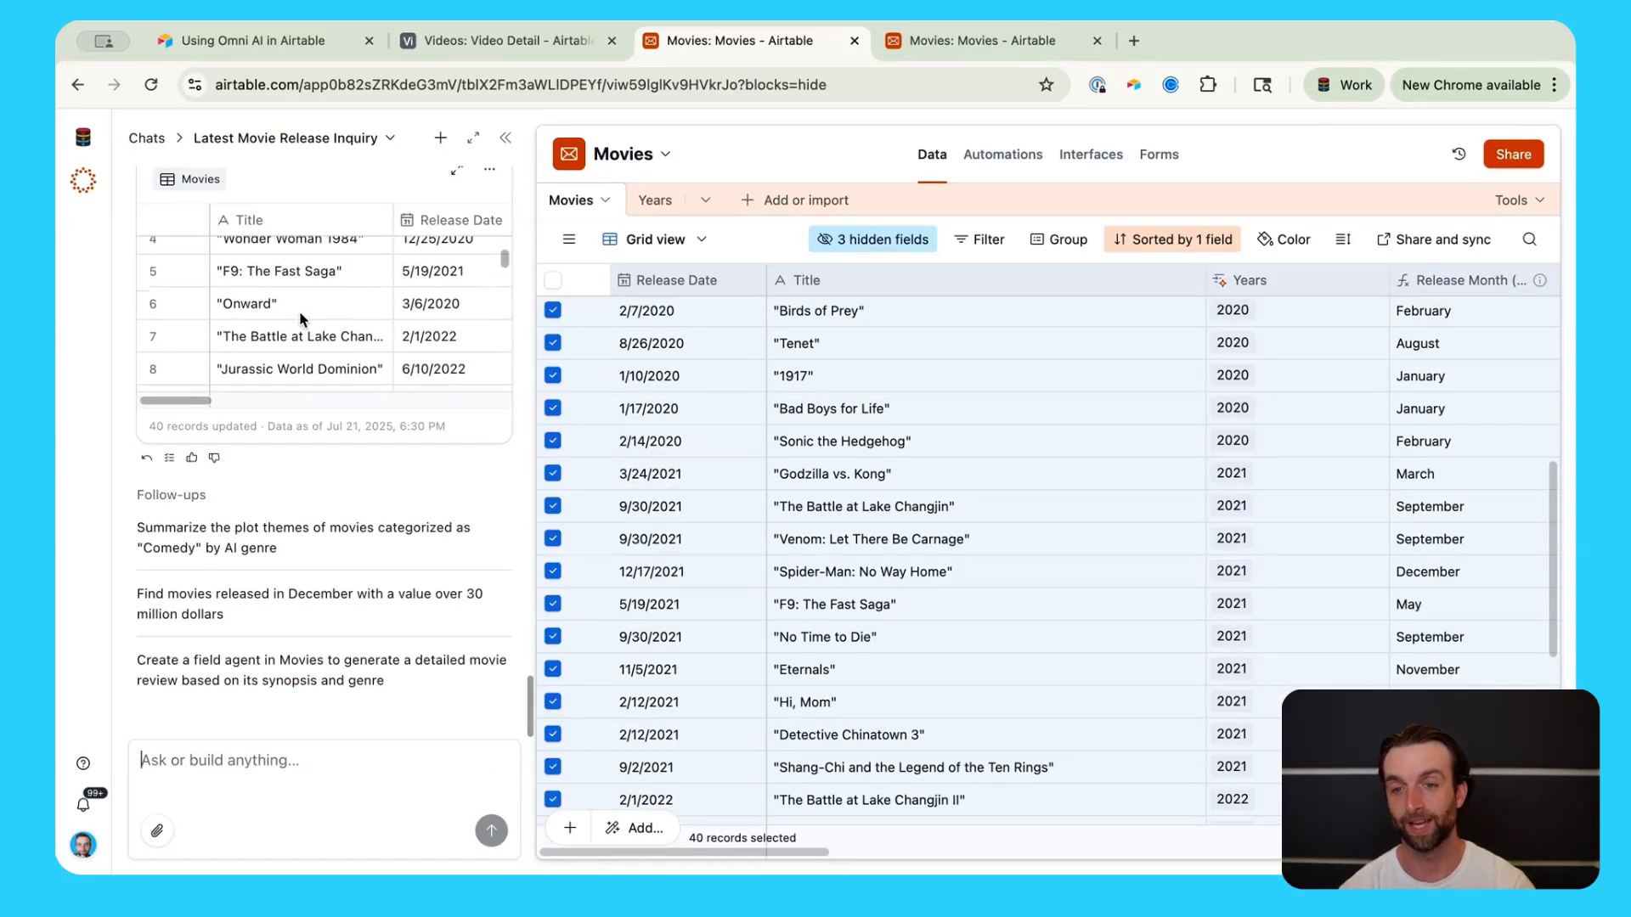
{"action": "scroll", "coordinate": [931, 533], "scroll_direction": "down", "scroll_amount": 10}
{"action": "scroll", "coordinate": [931, 533], "scroll_direction": "up", "scroll_amount": 8}
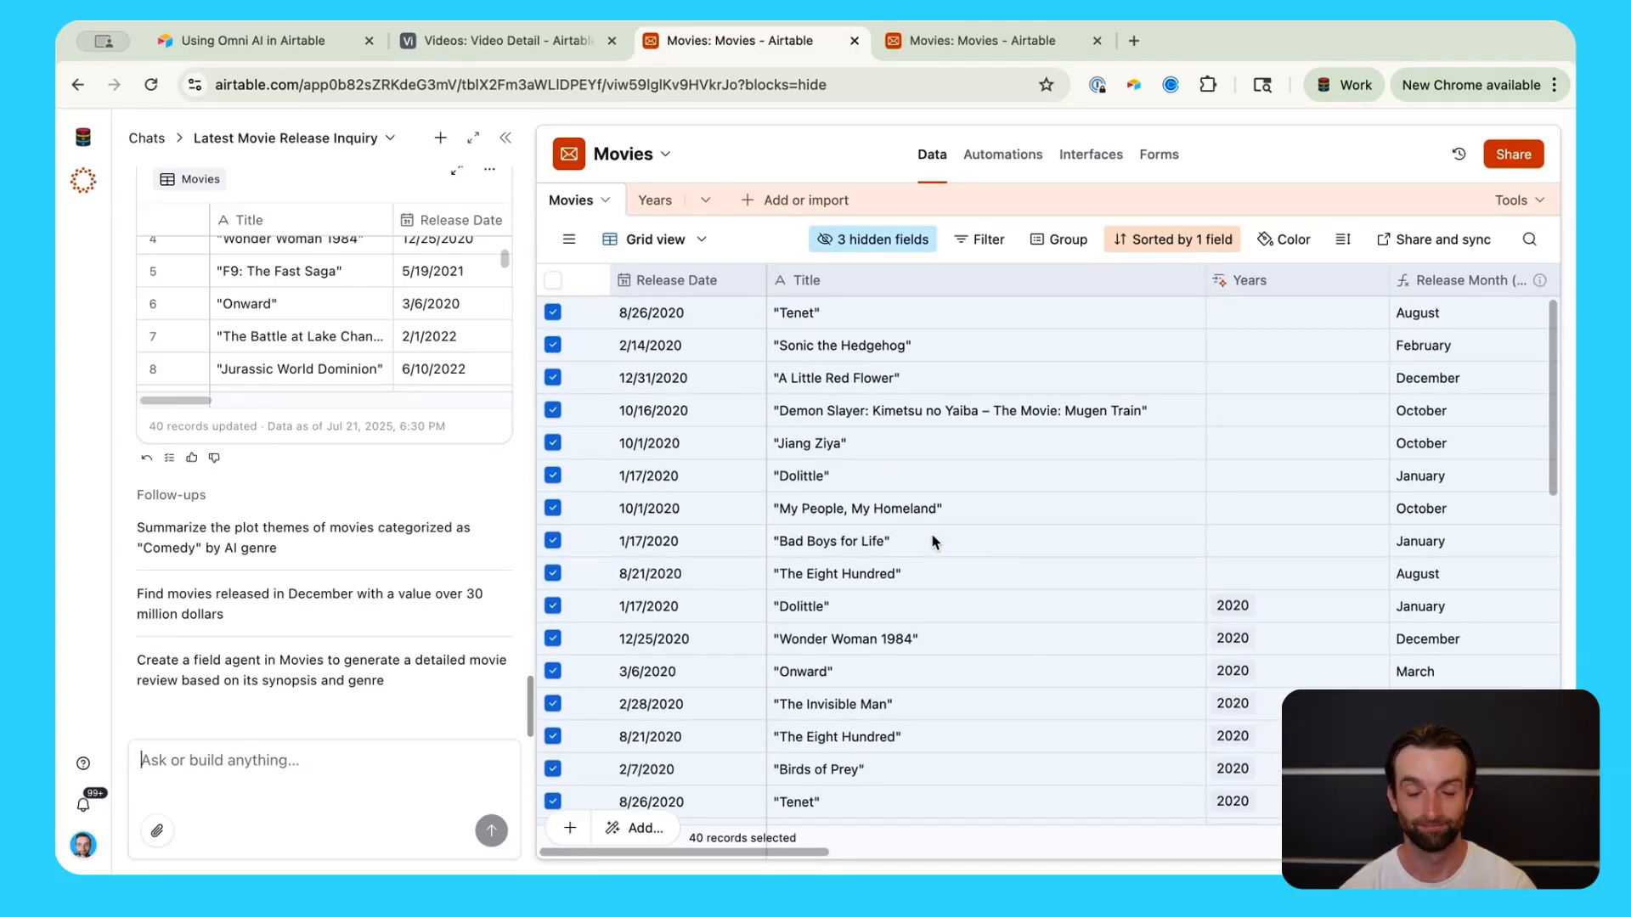
{"action": "left_click", "coordinate": [1011, 481]}
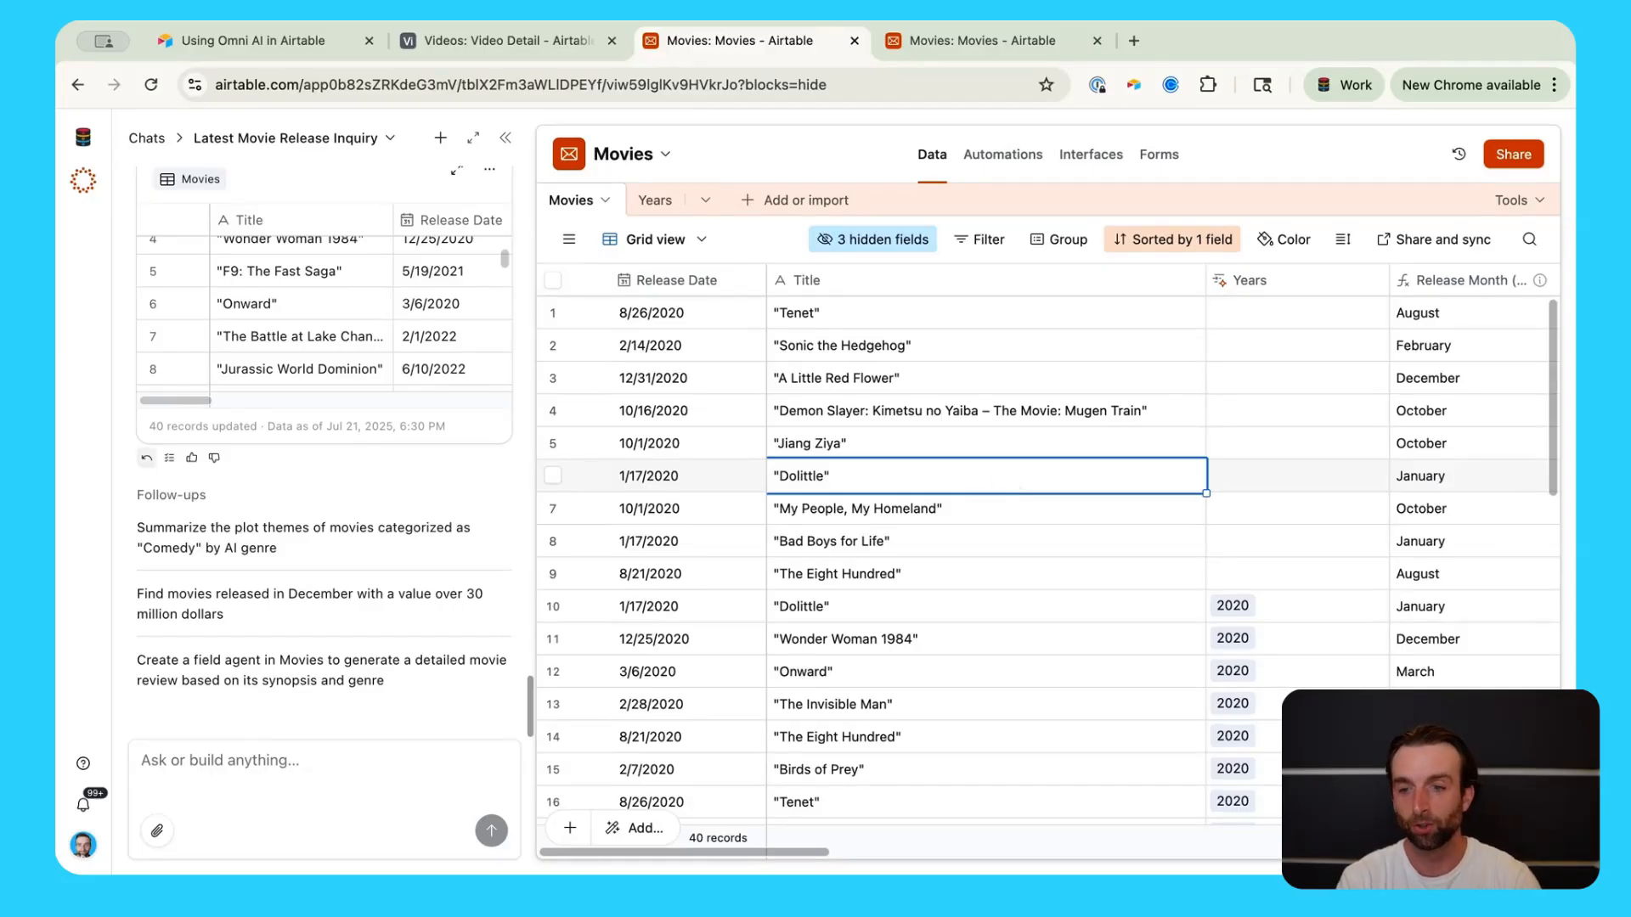
{"action": "left_click", "coordinate": [157, 833]}
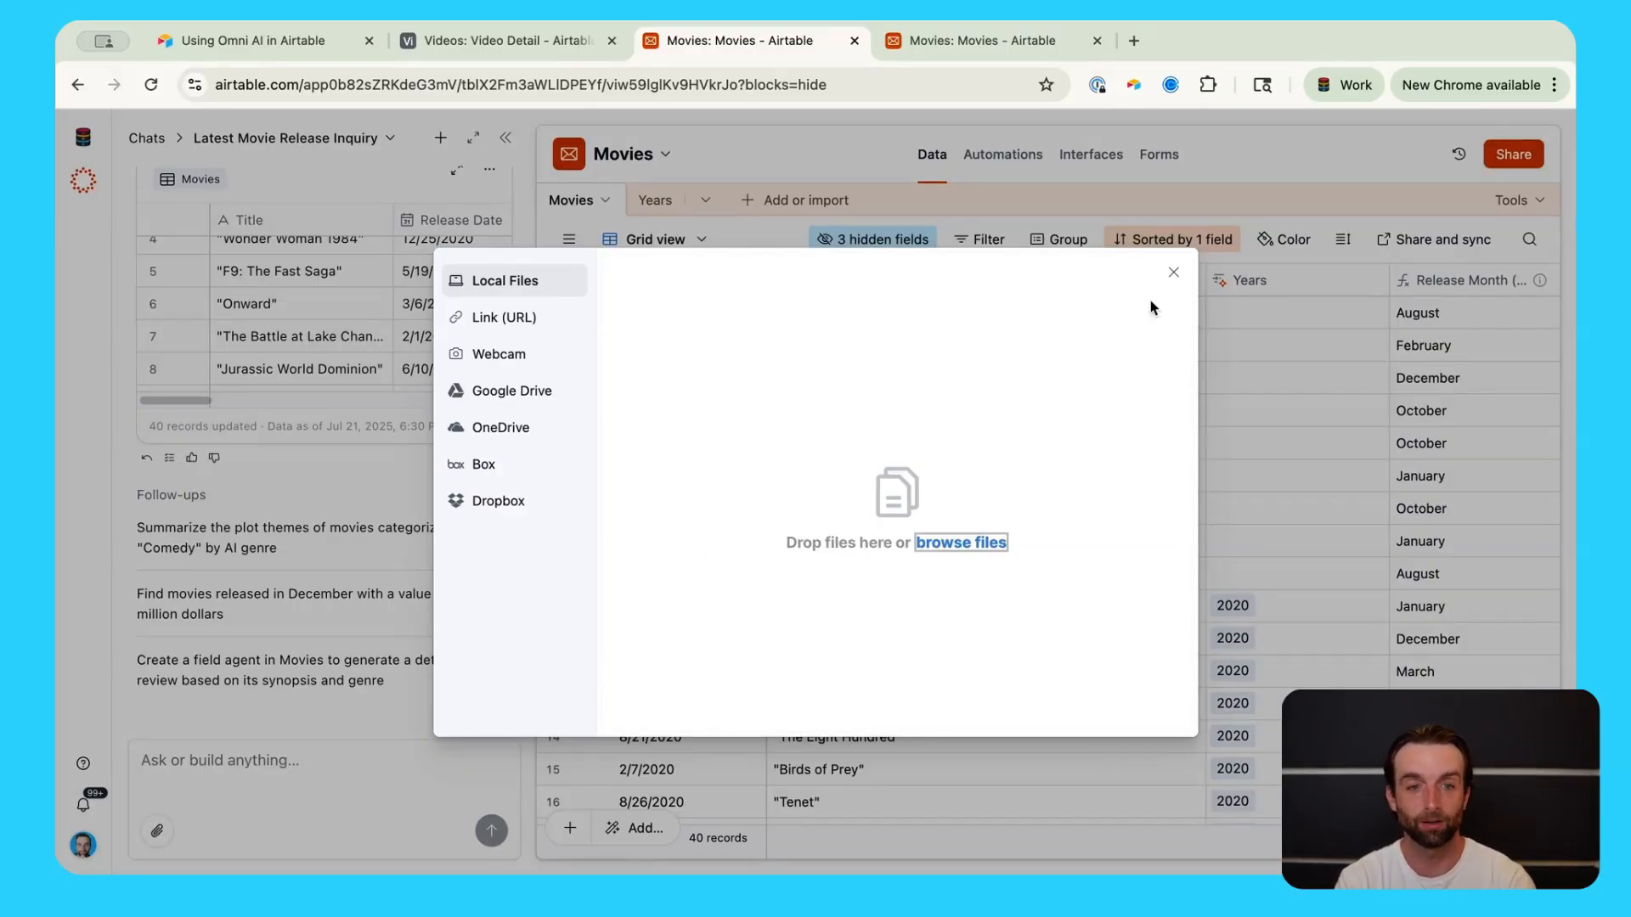
{"action": "left_click", "coordinate": [1176, 274]}
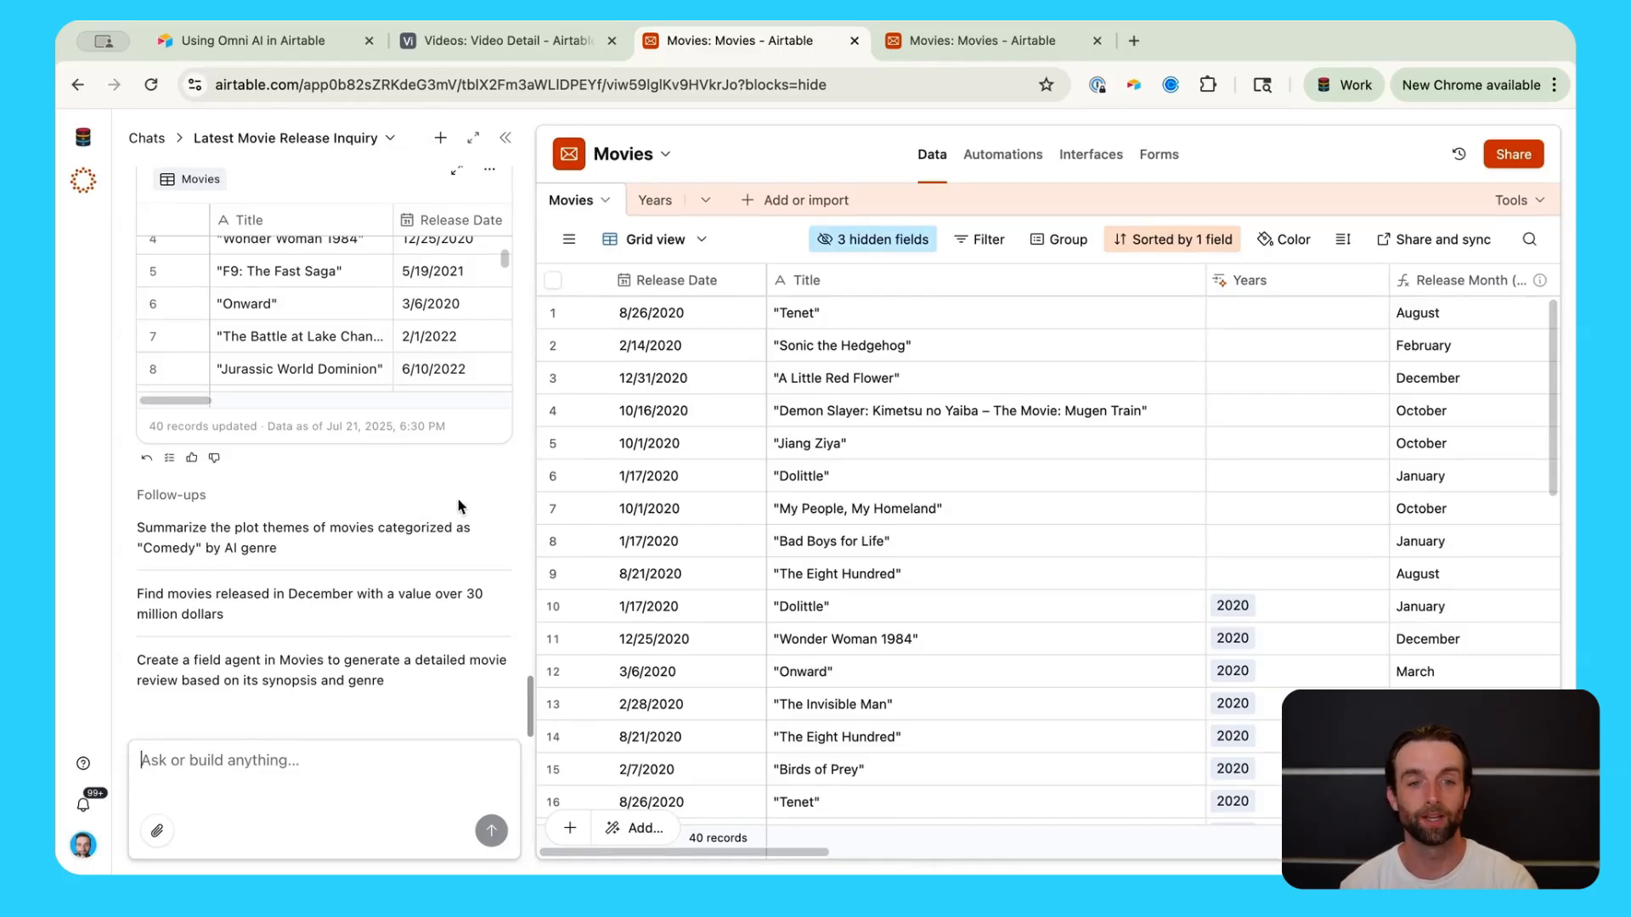
{"action": "scroll", "coordinate": [983, 491], "scroll_direction": "right", "scroll_amount": 15}
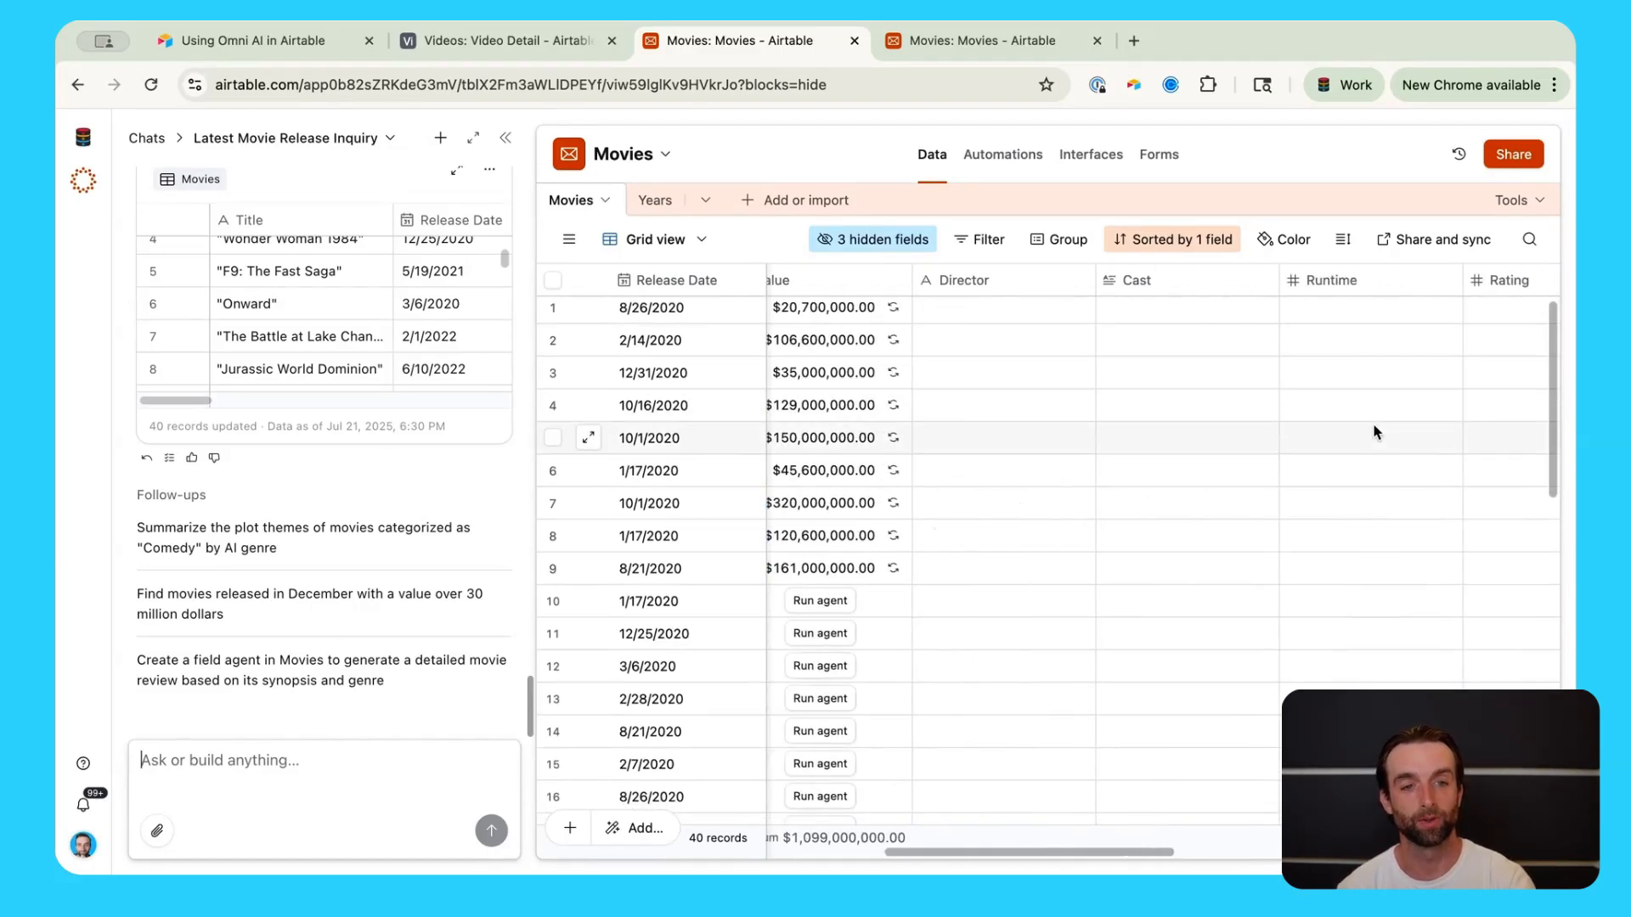
{"action": "scroll", "coordinate": [1372, 423], "scroll_direction": "left", "scroll_amount": 10}
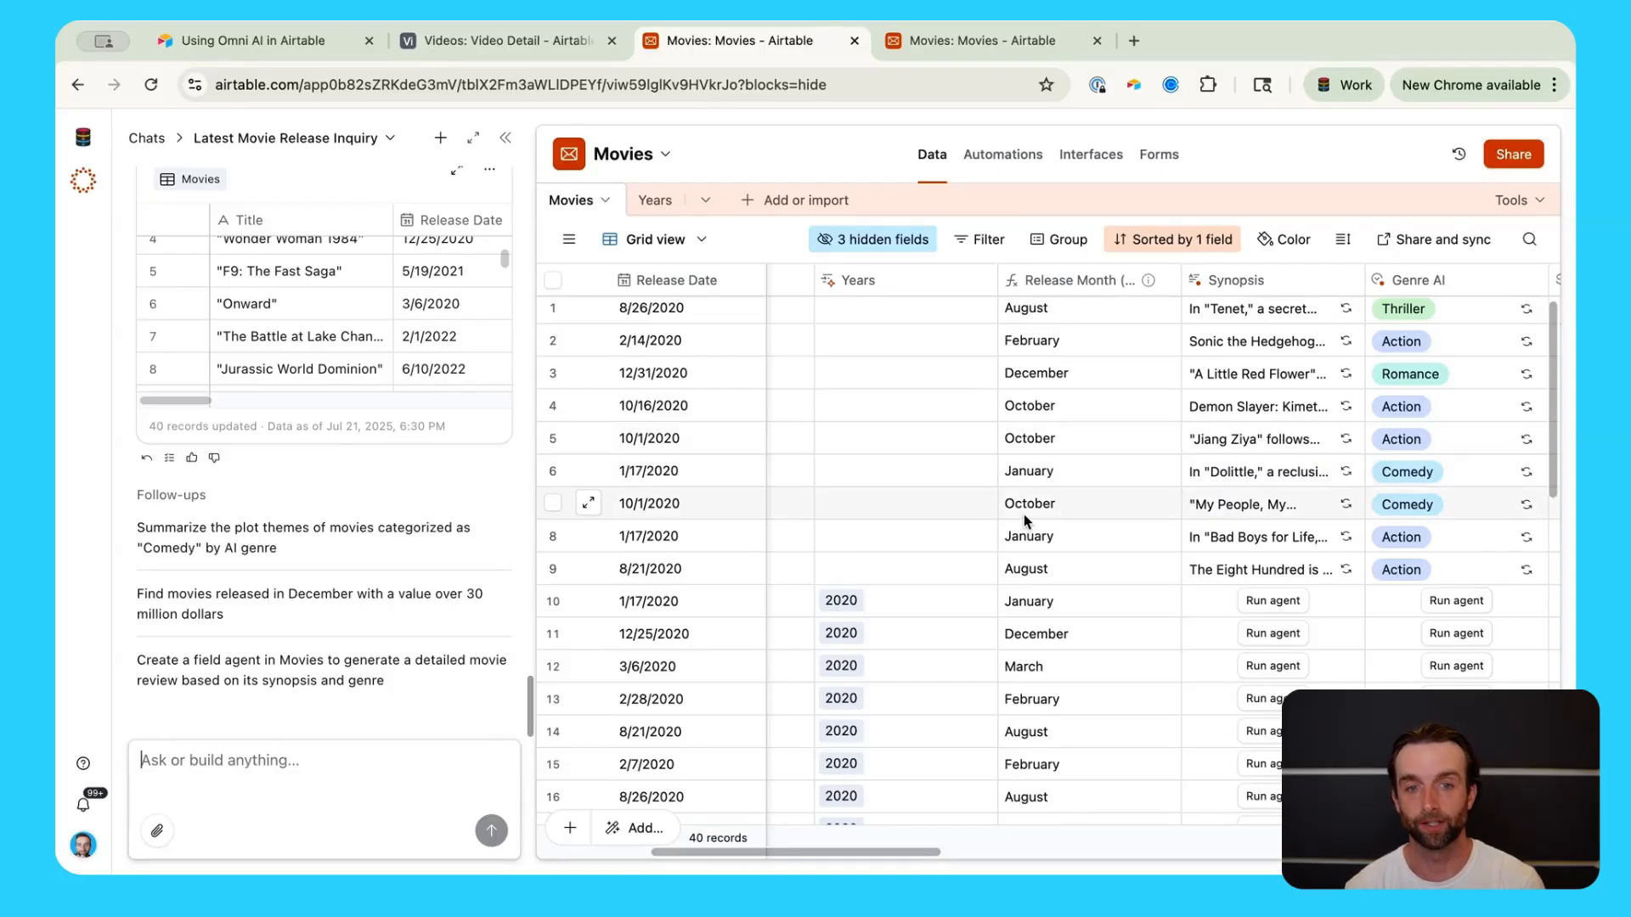
{"action": "left_click", "coordinate": [335, 762]}
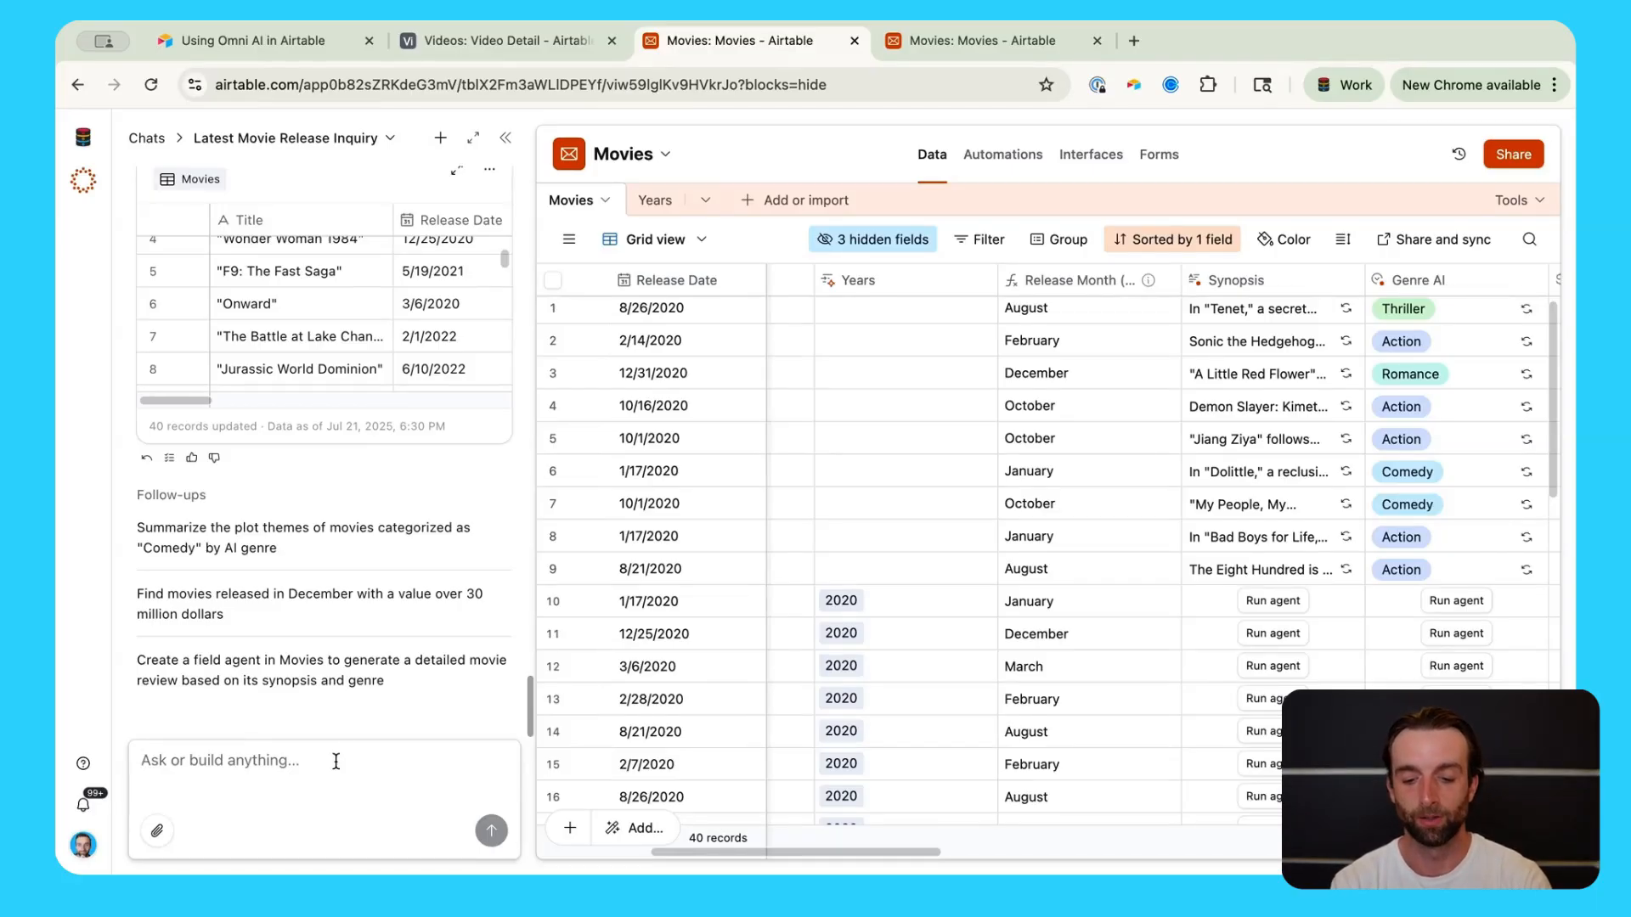
Step: Begin an Omni prompt for an AI field that writes critic invitation emails for the release party
{"action": "left_click", "coordinate": [335, 761]}
{"action": "type", "text": "create"}
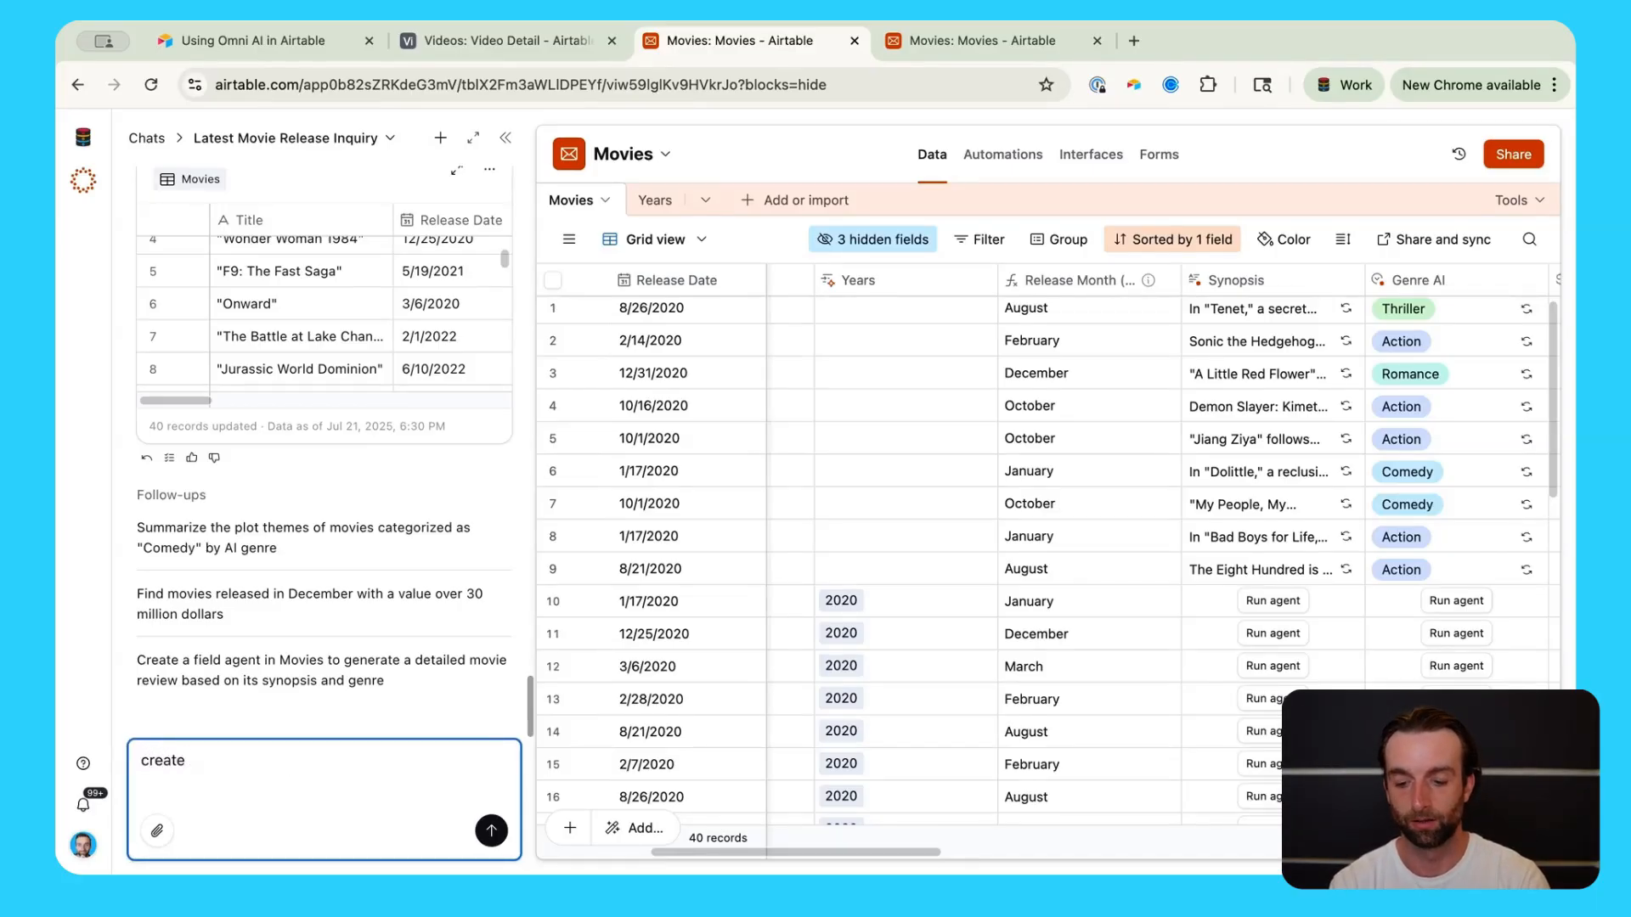
{"action": "type", "text": " a new field"}
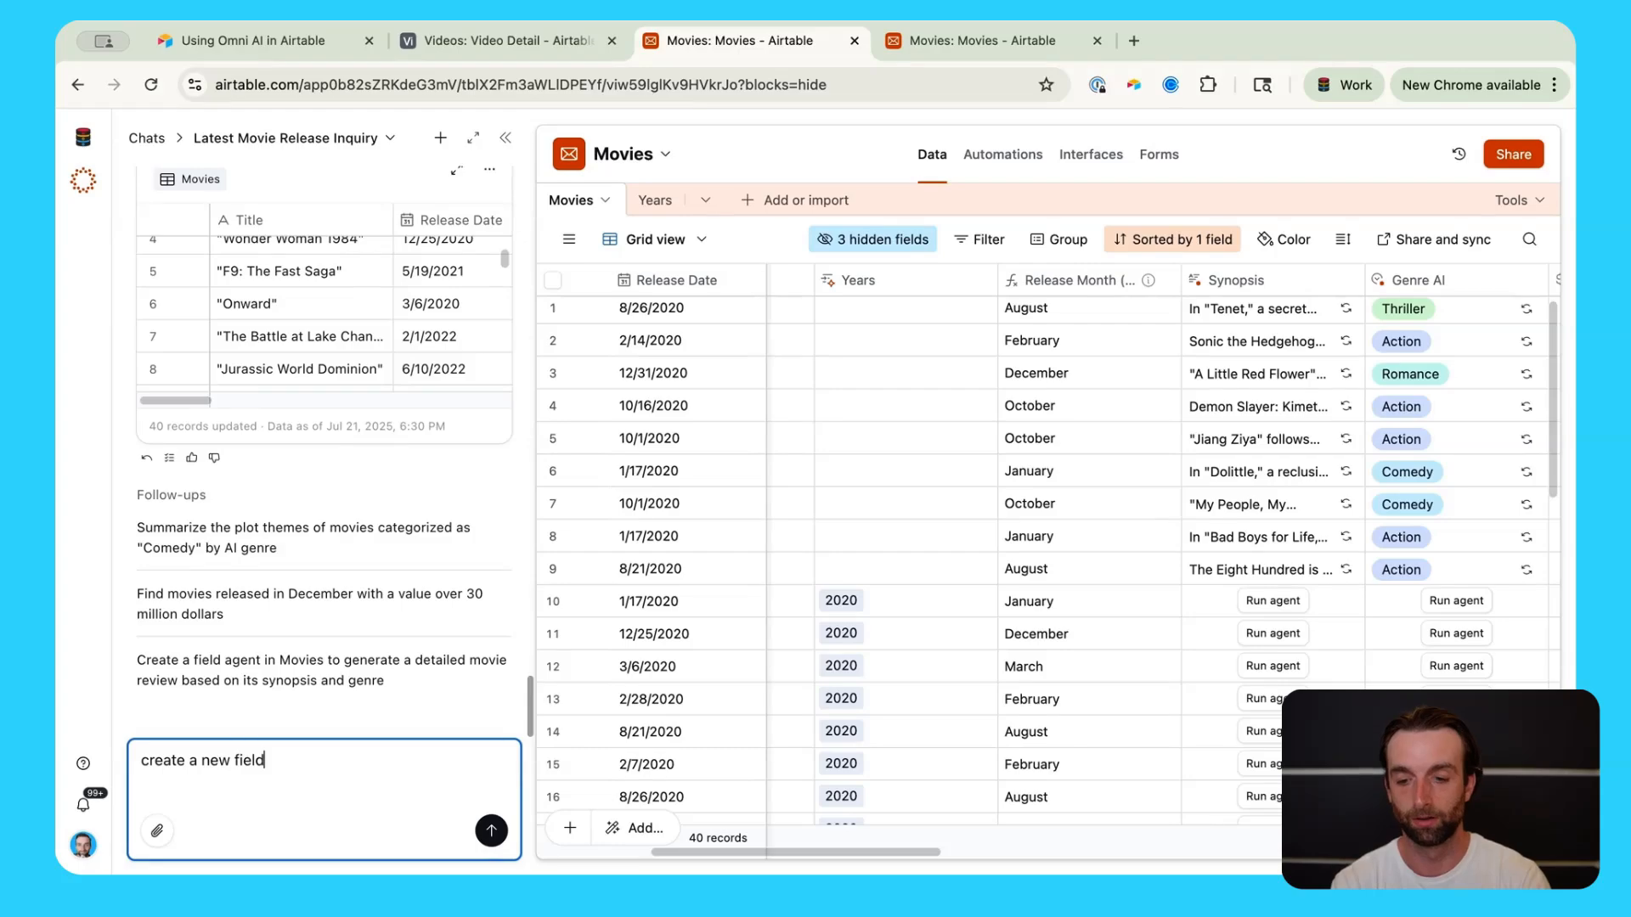
{"action": "type", "text": " that uses "}
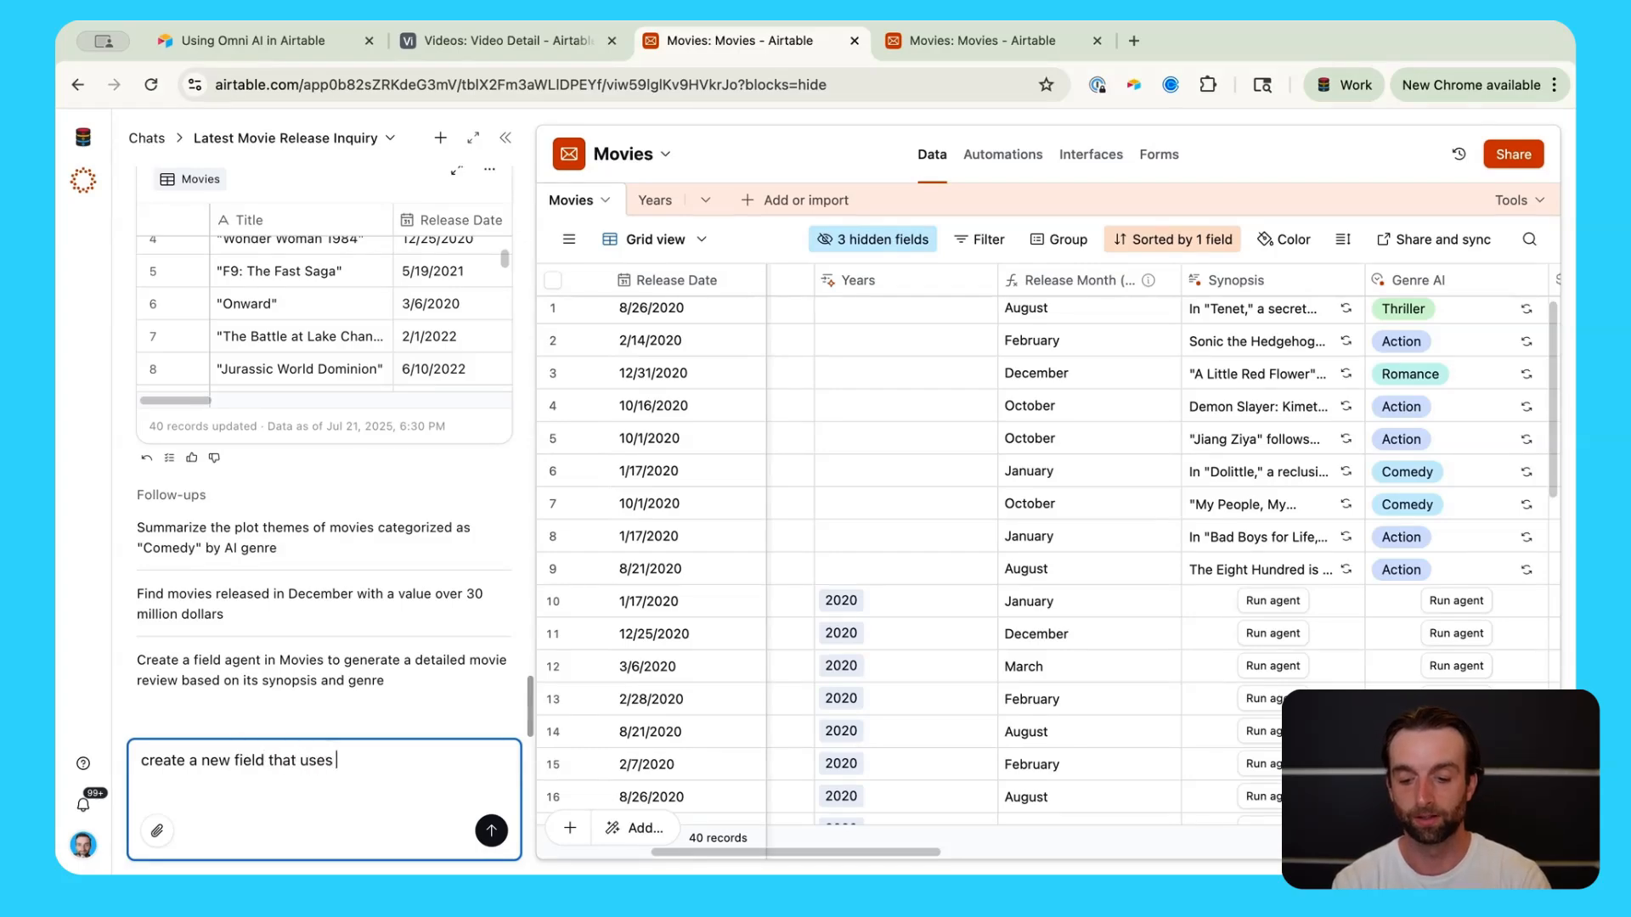
{"action": "type", "text": "ai to w"}
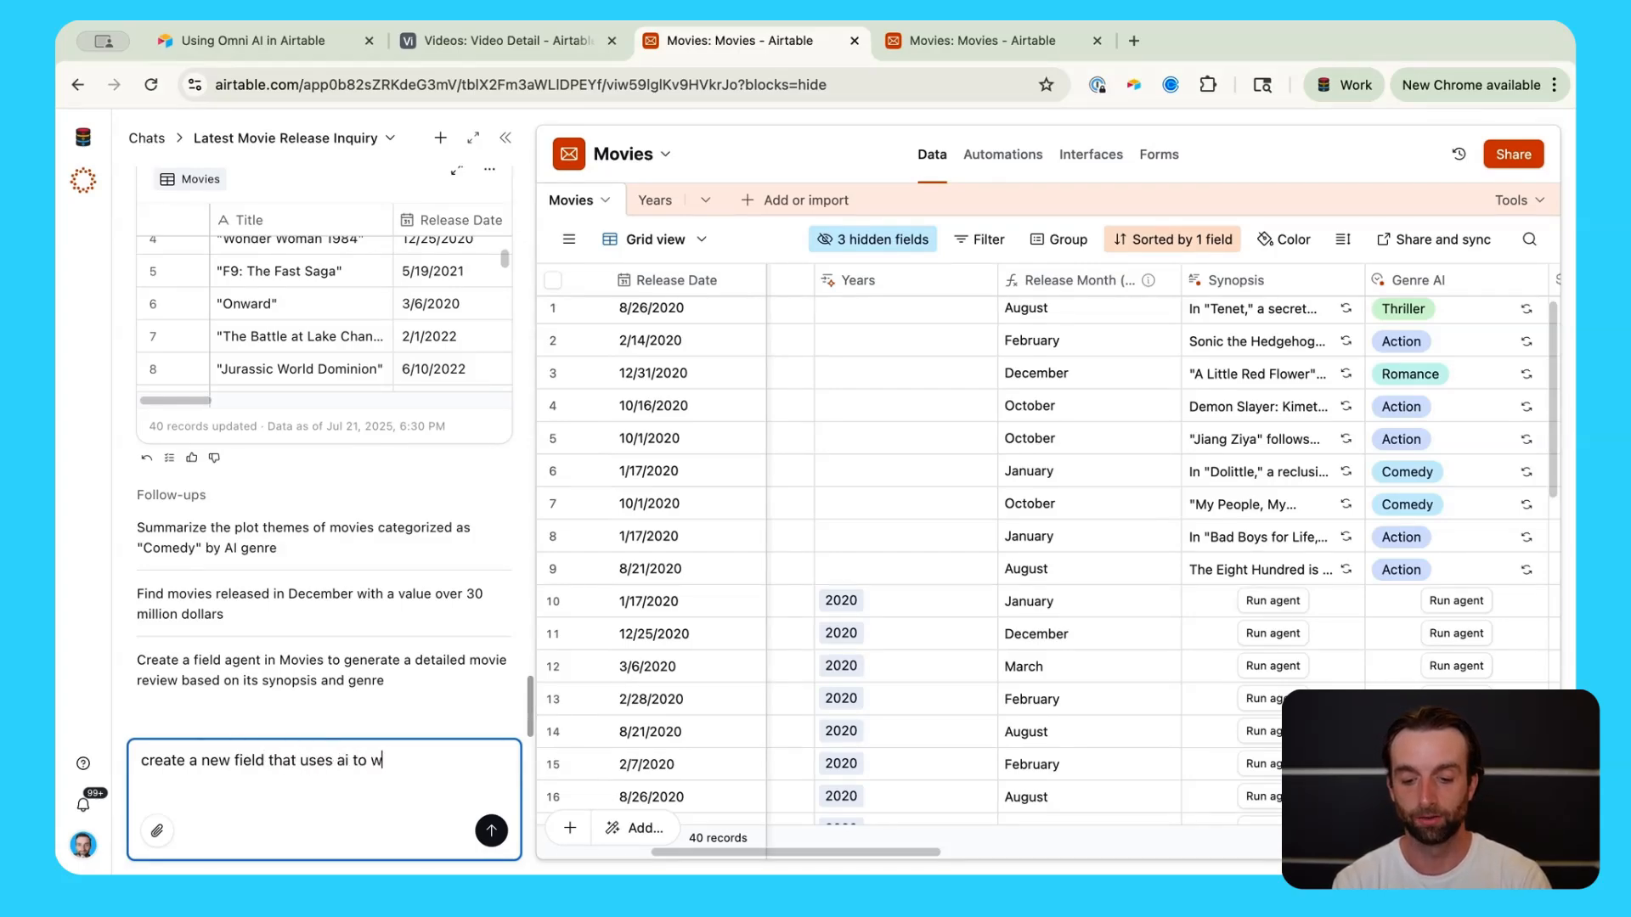
{"action": "type", "text": "rite an email to a m"}
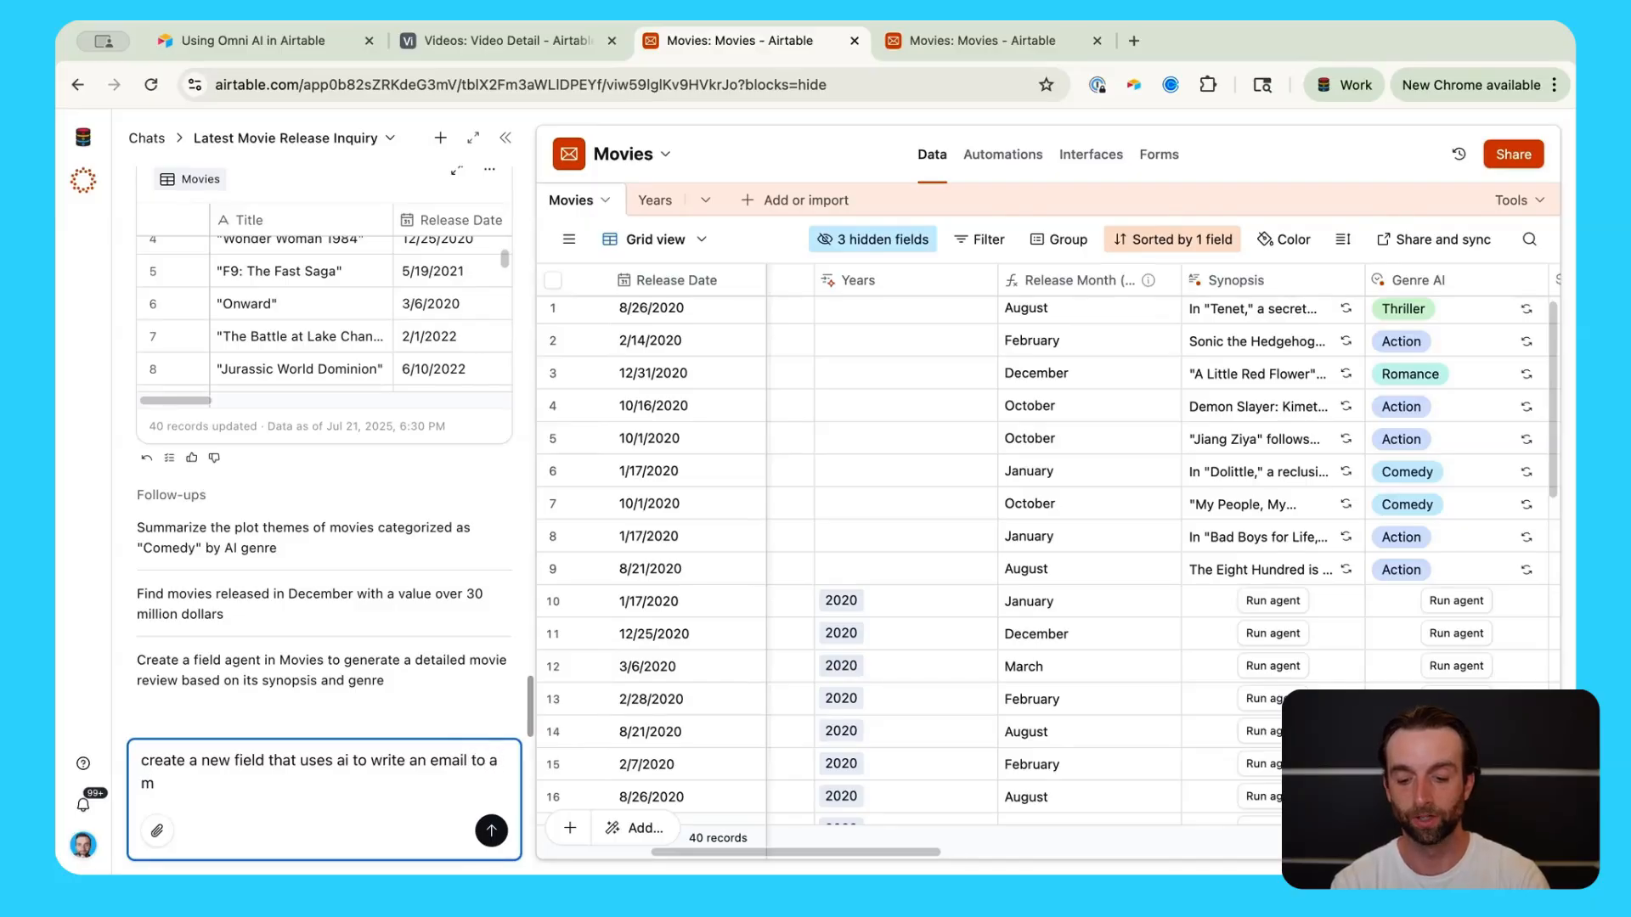
{"action": "type", "text": "ovie critic asking them"}
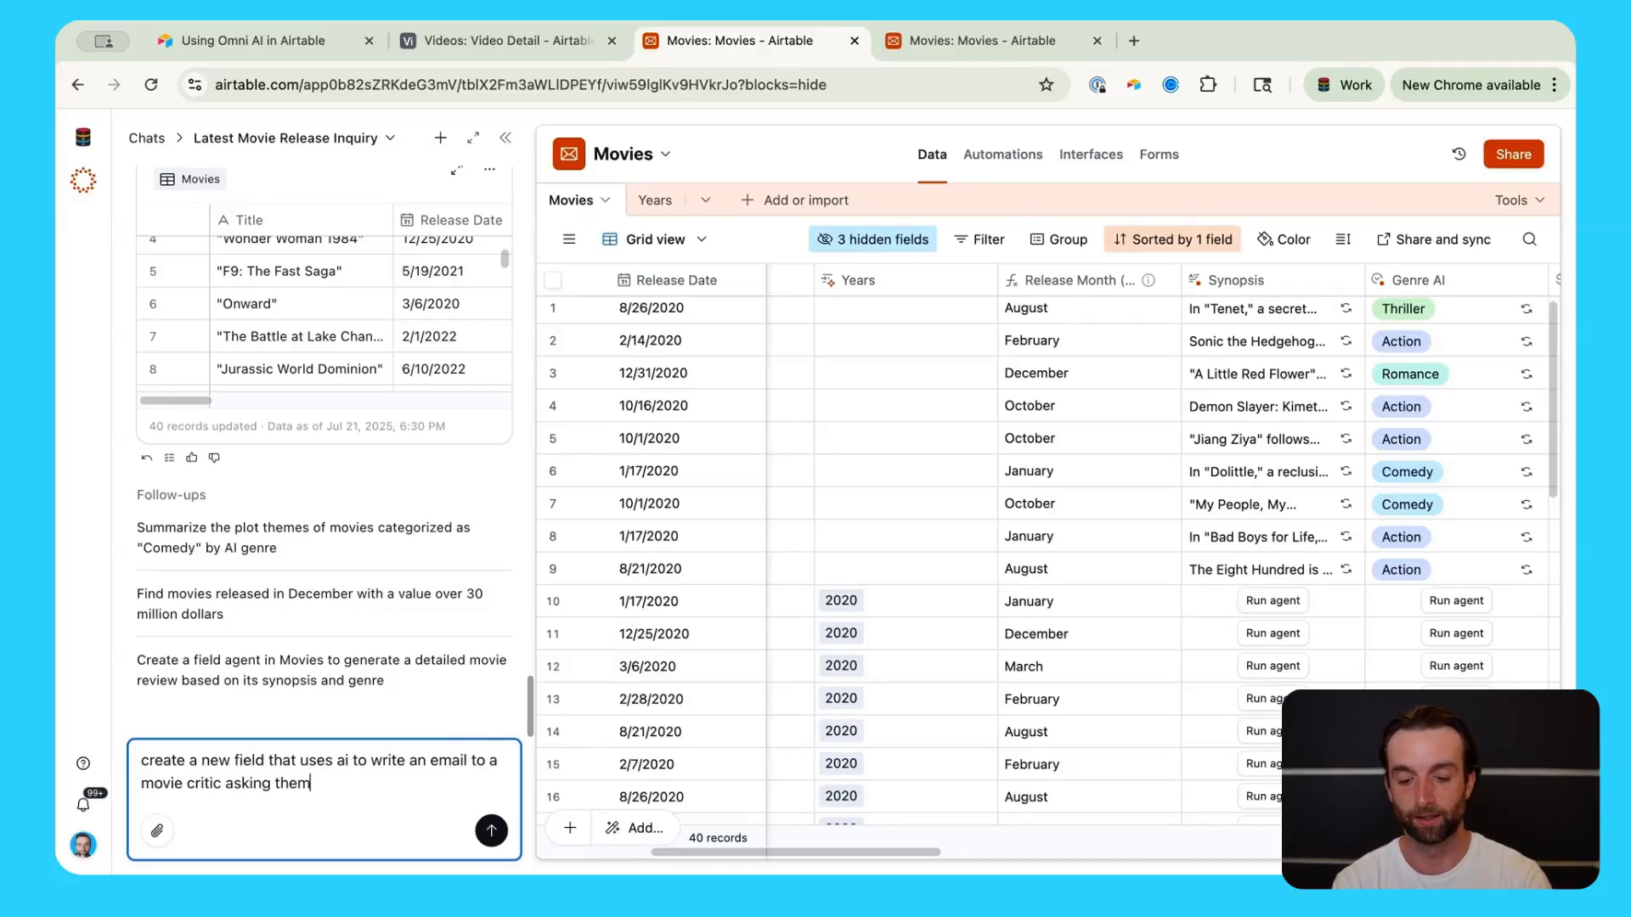
{"action": "type", "text": " to attend the re"}
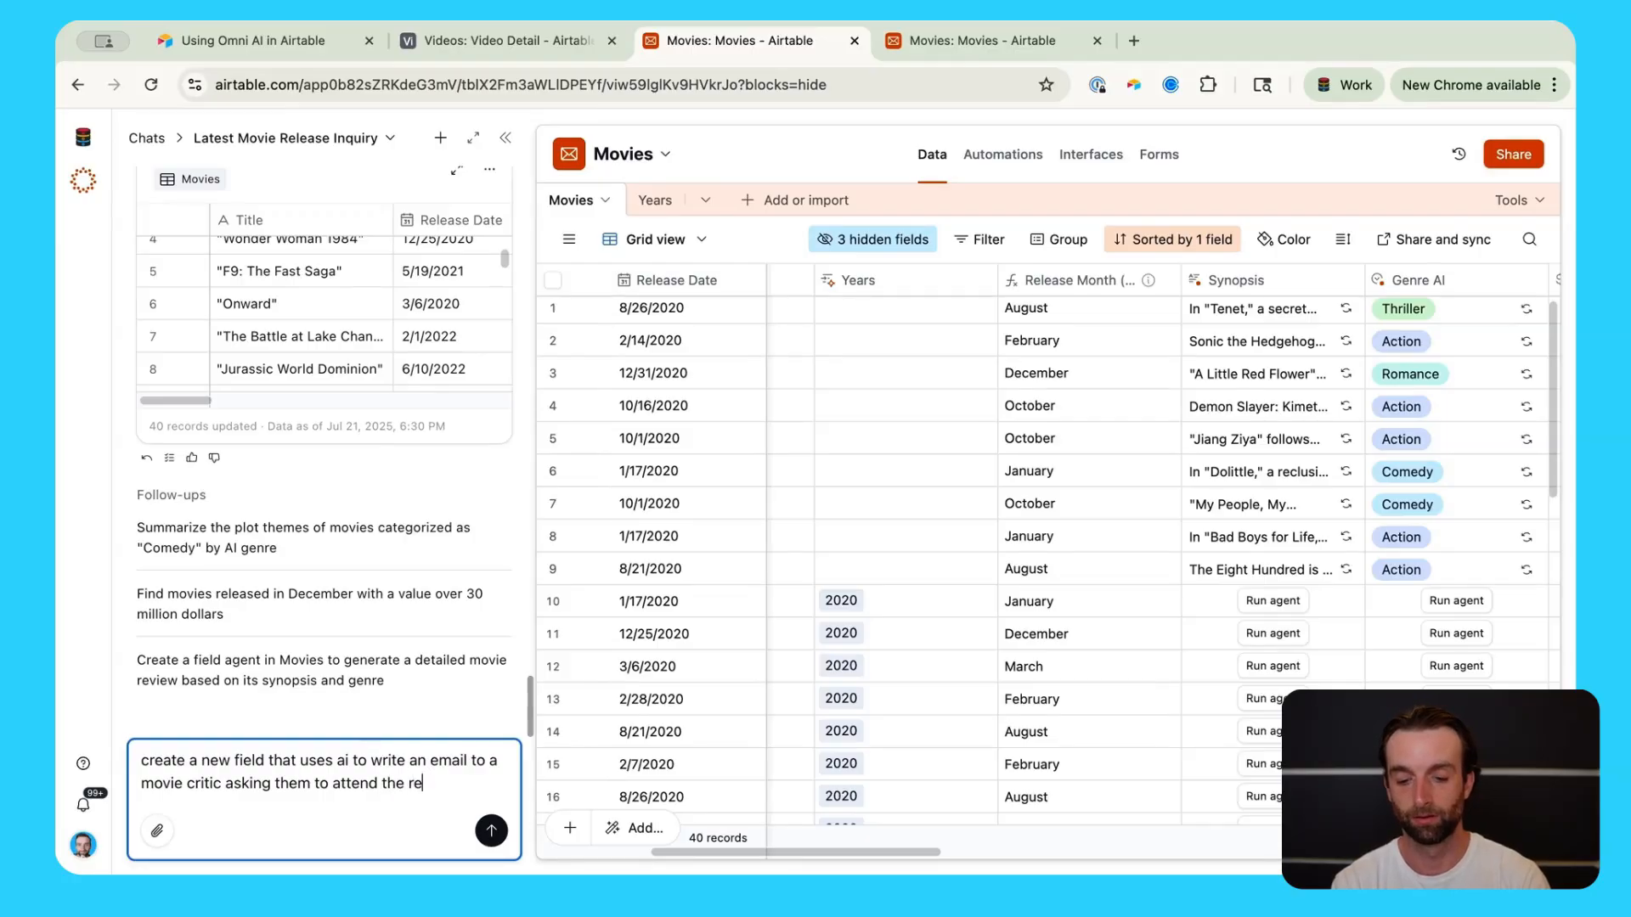
{"action": "type", "text": "lease party"}
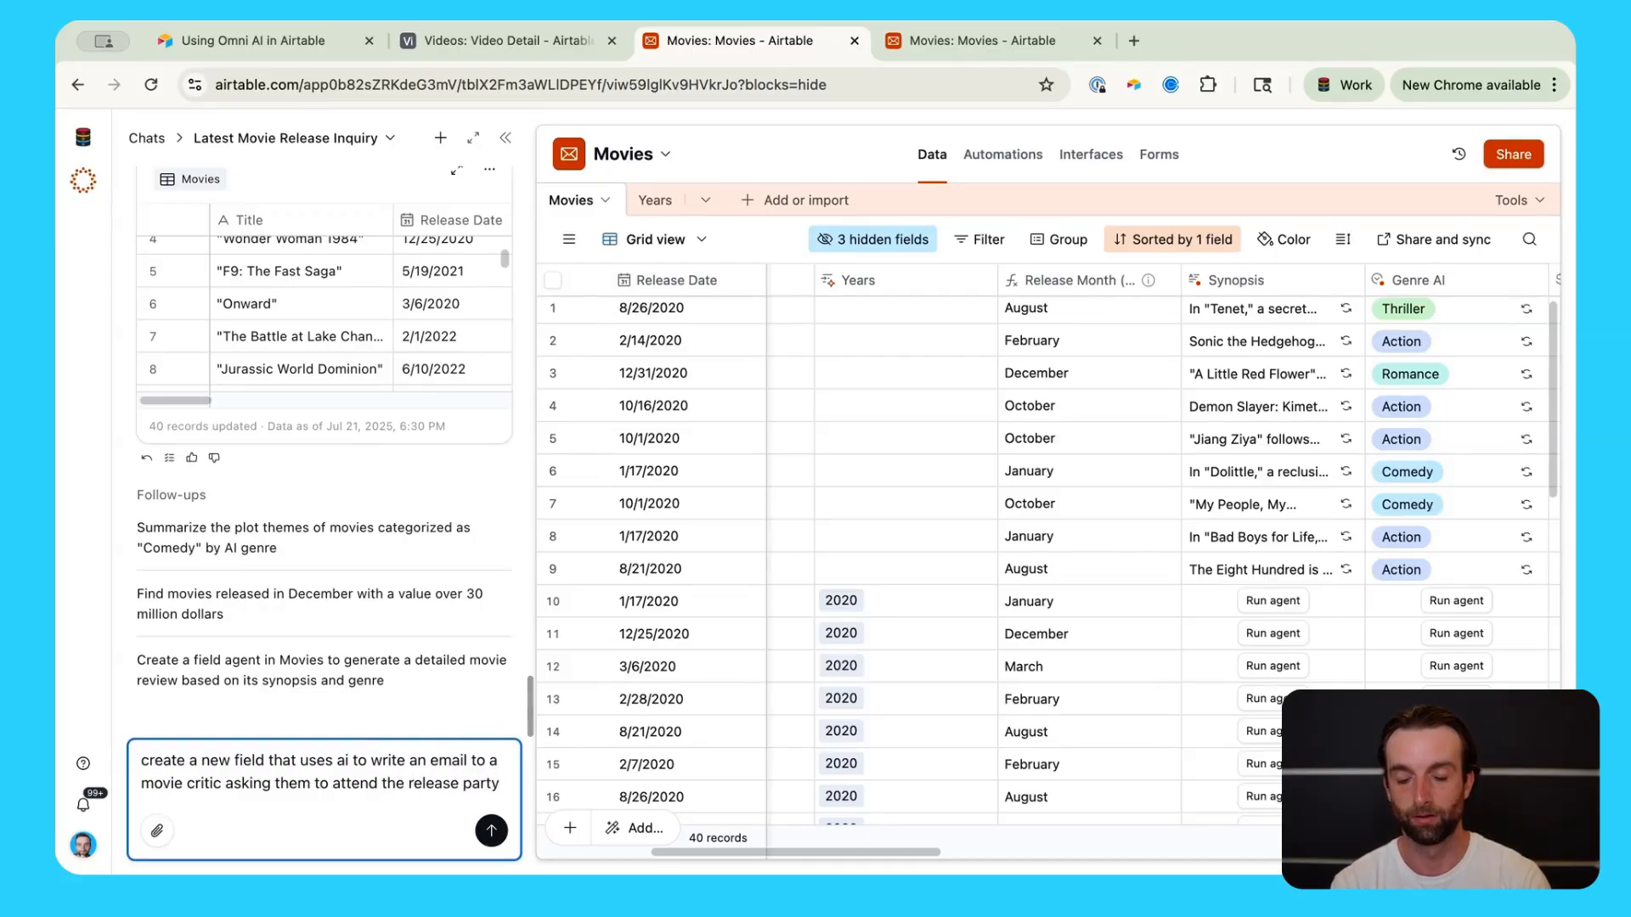
Step: Send the critic-email prompt and review the new Email to Critic (AI) field's agent instructions
{"action": "left_click", "coordinate": [489, 829]}
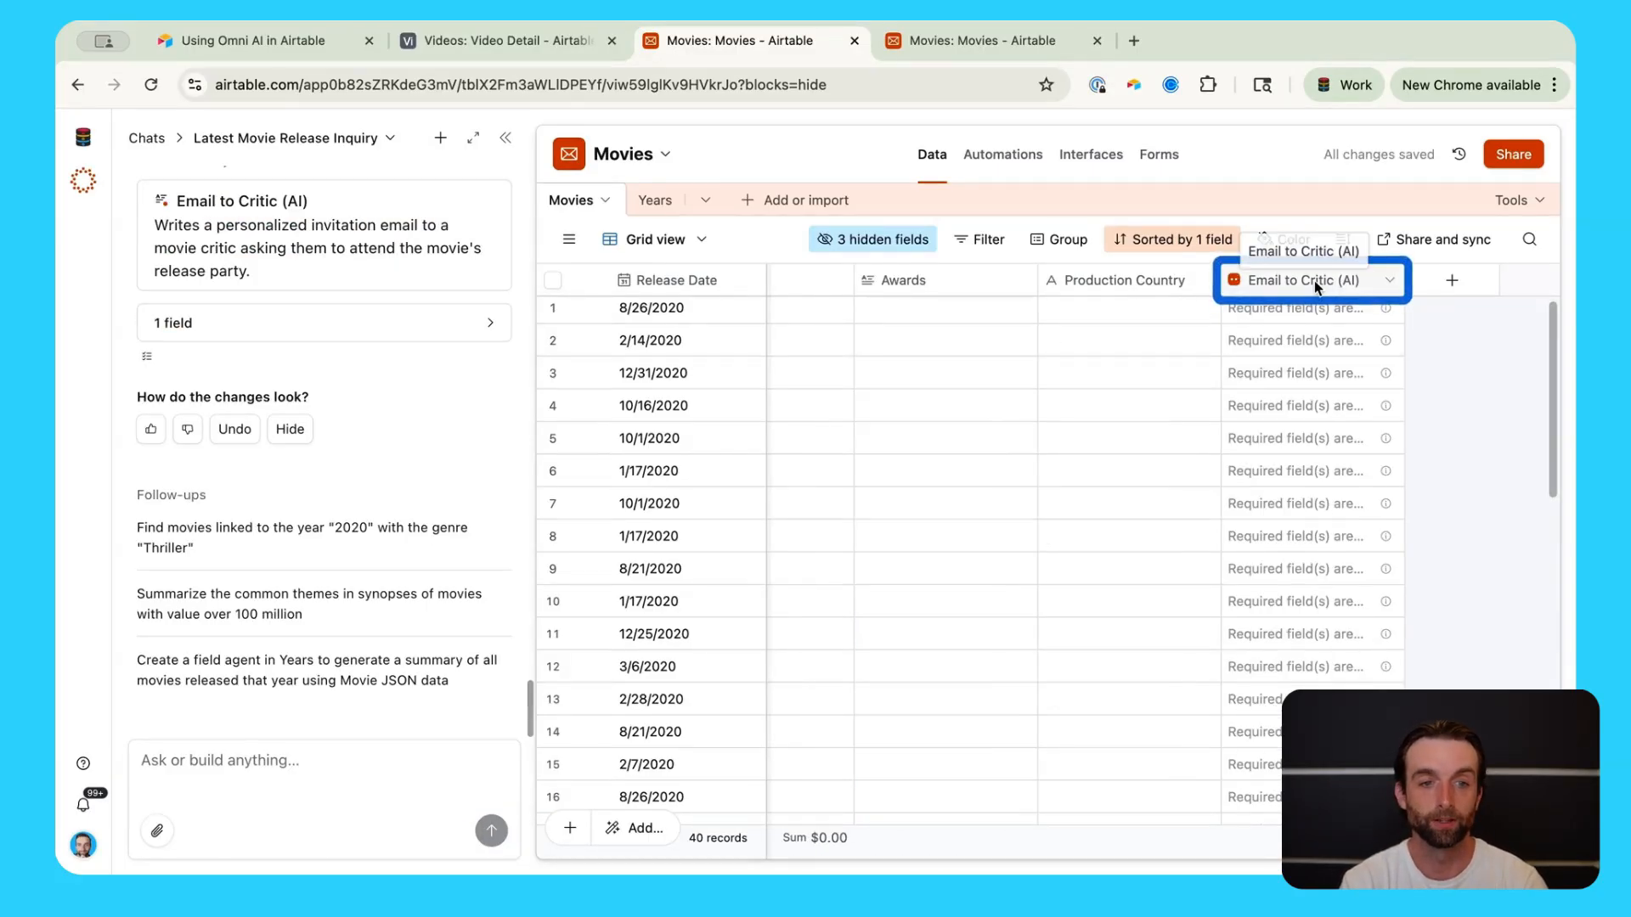
{"action": "double_click", "coordinate": [1313, 280]}
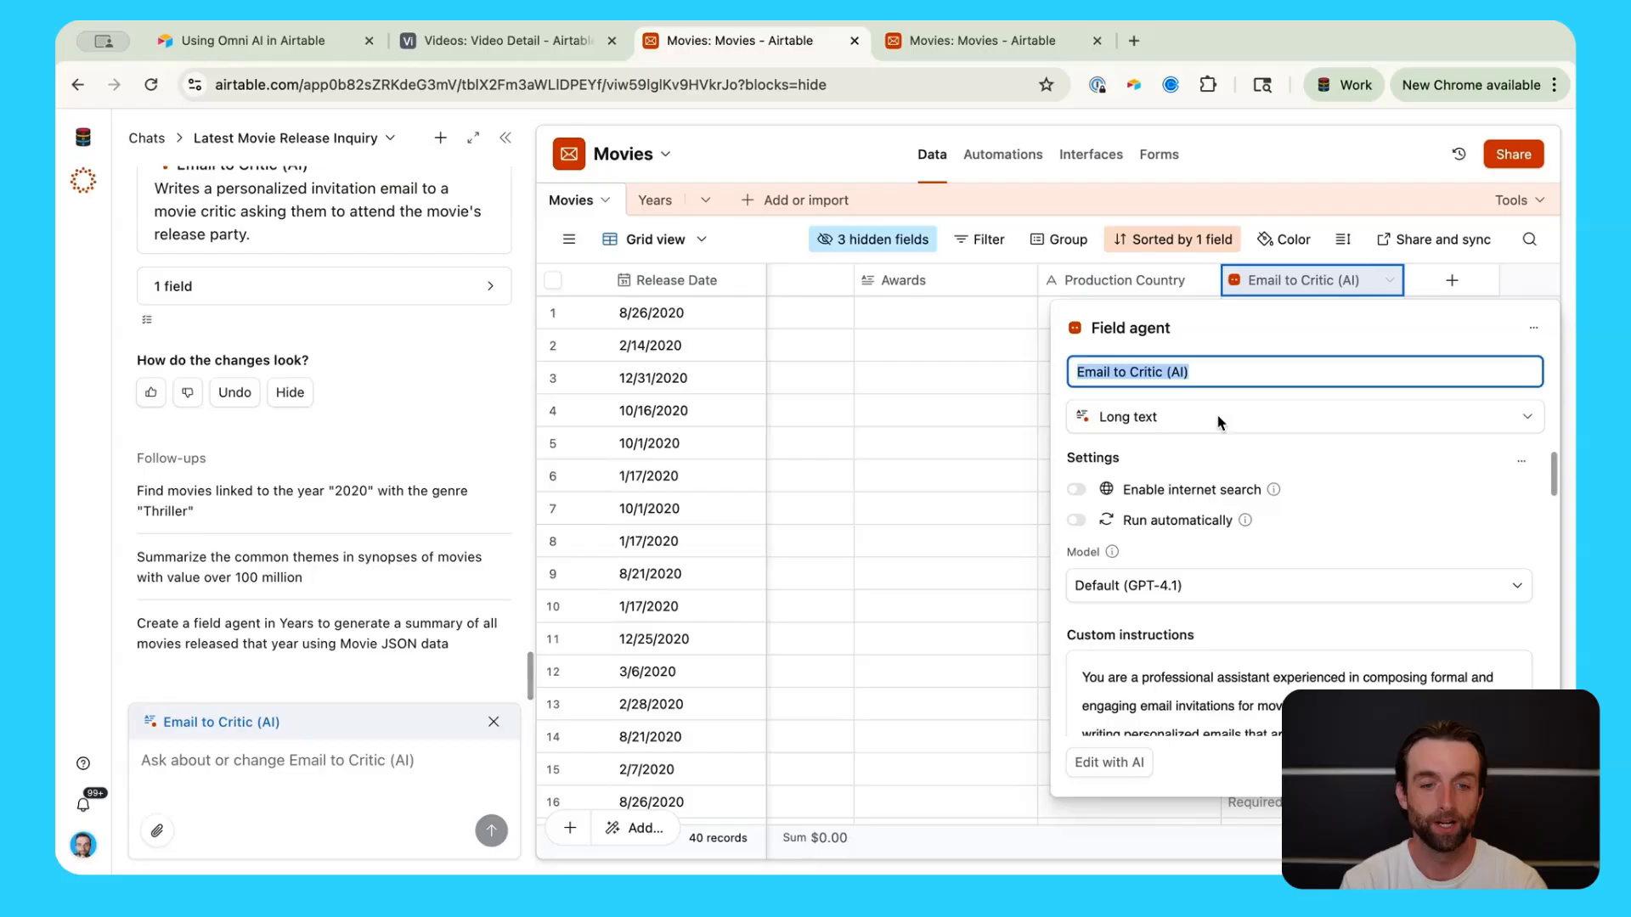
{"action": "scroll", "coordinate": [1176, 586], "scroll_direction": "down", "scroll_amount": 5}
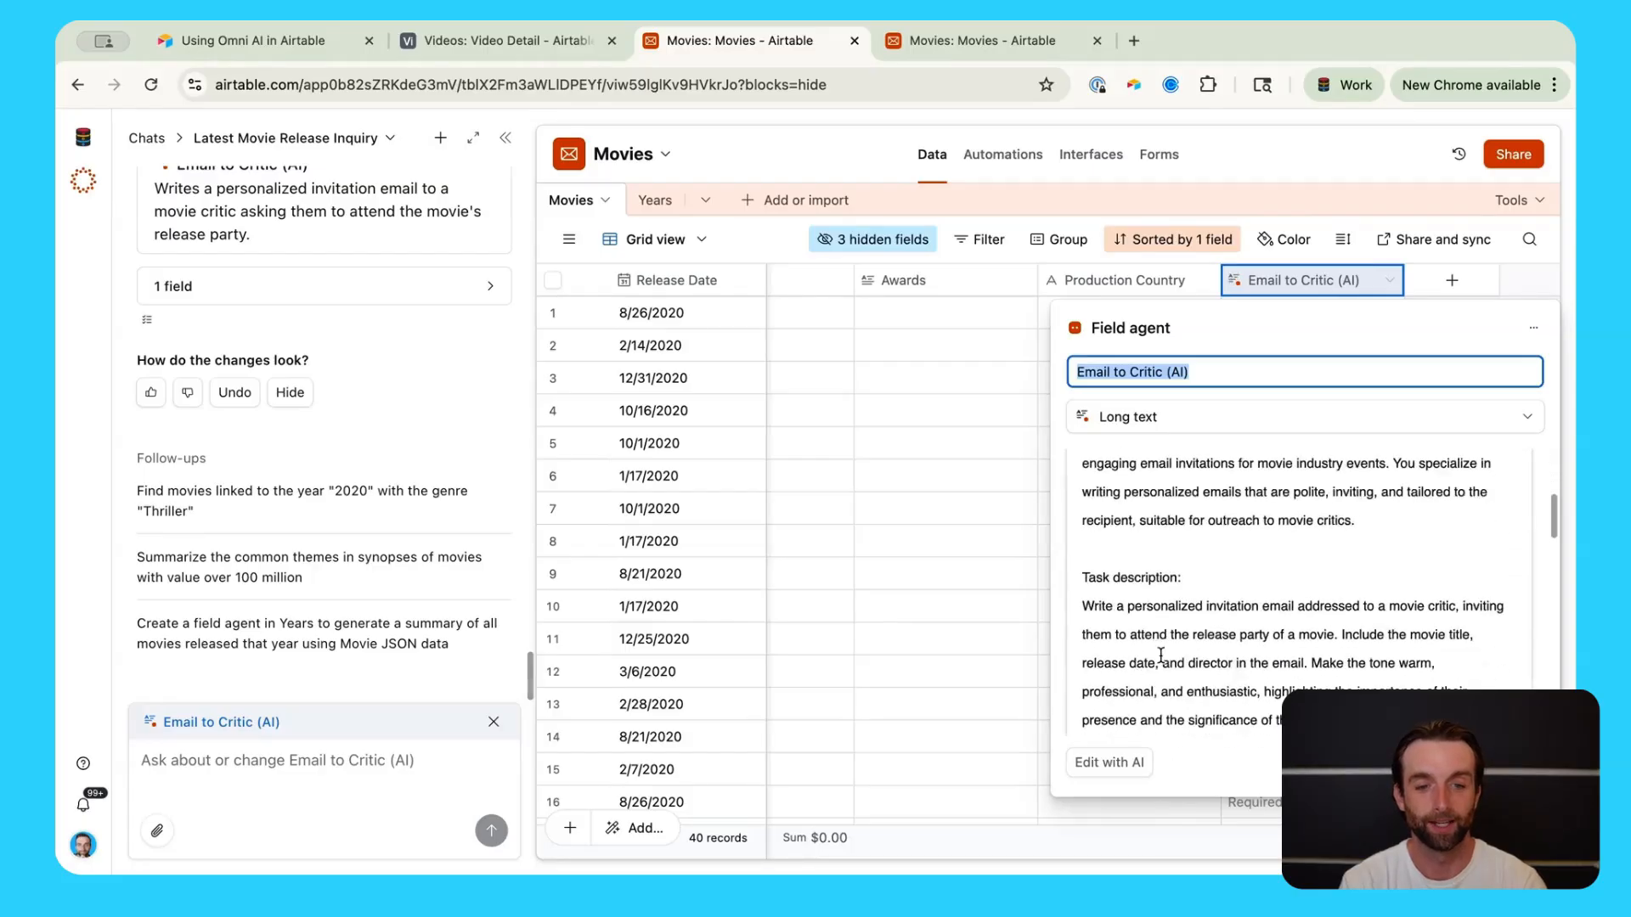
{"action": "scroll", "coordinate": [1161, 656], "scroll_direction": "down", "scroll_amount": 10}
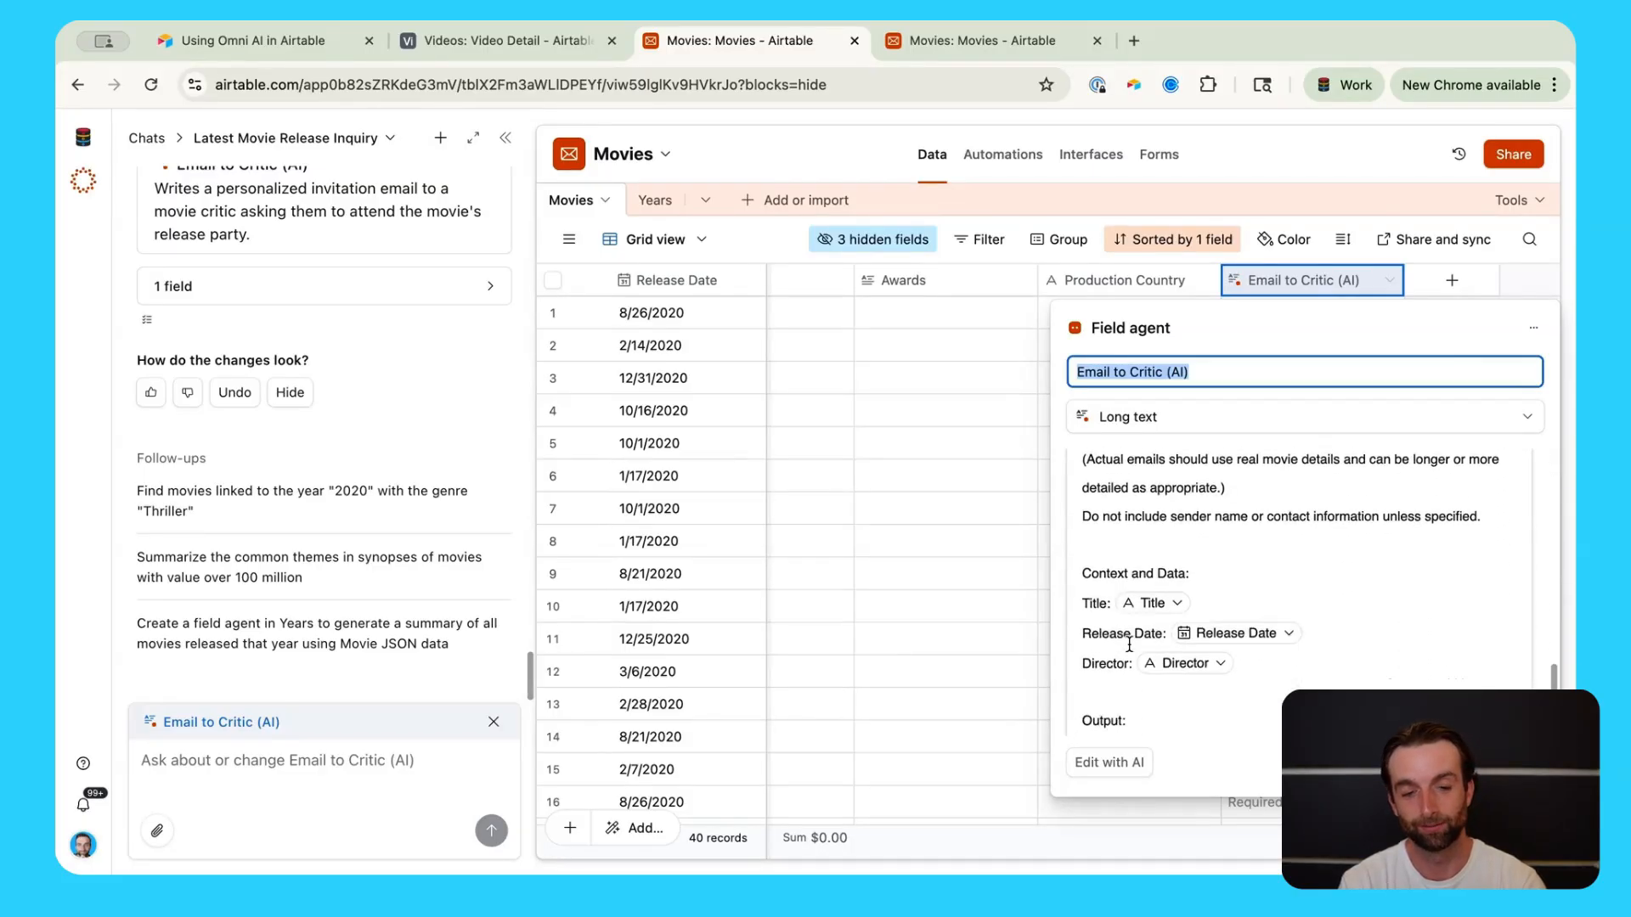
{"action": "scroll", "coordinate": [1129, 646], "scroll_direction": "down", "scroll_amount": 3}
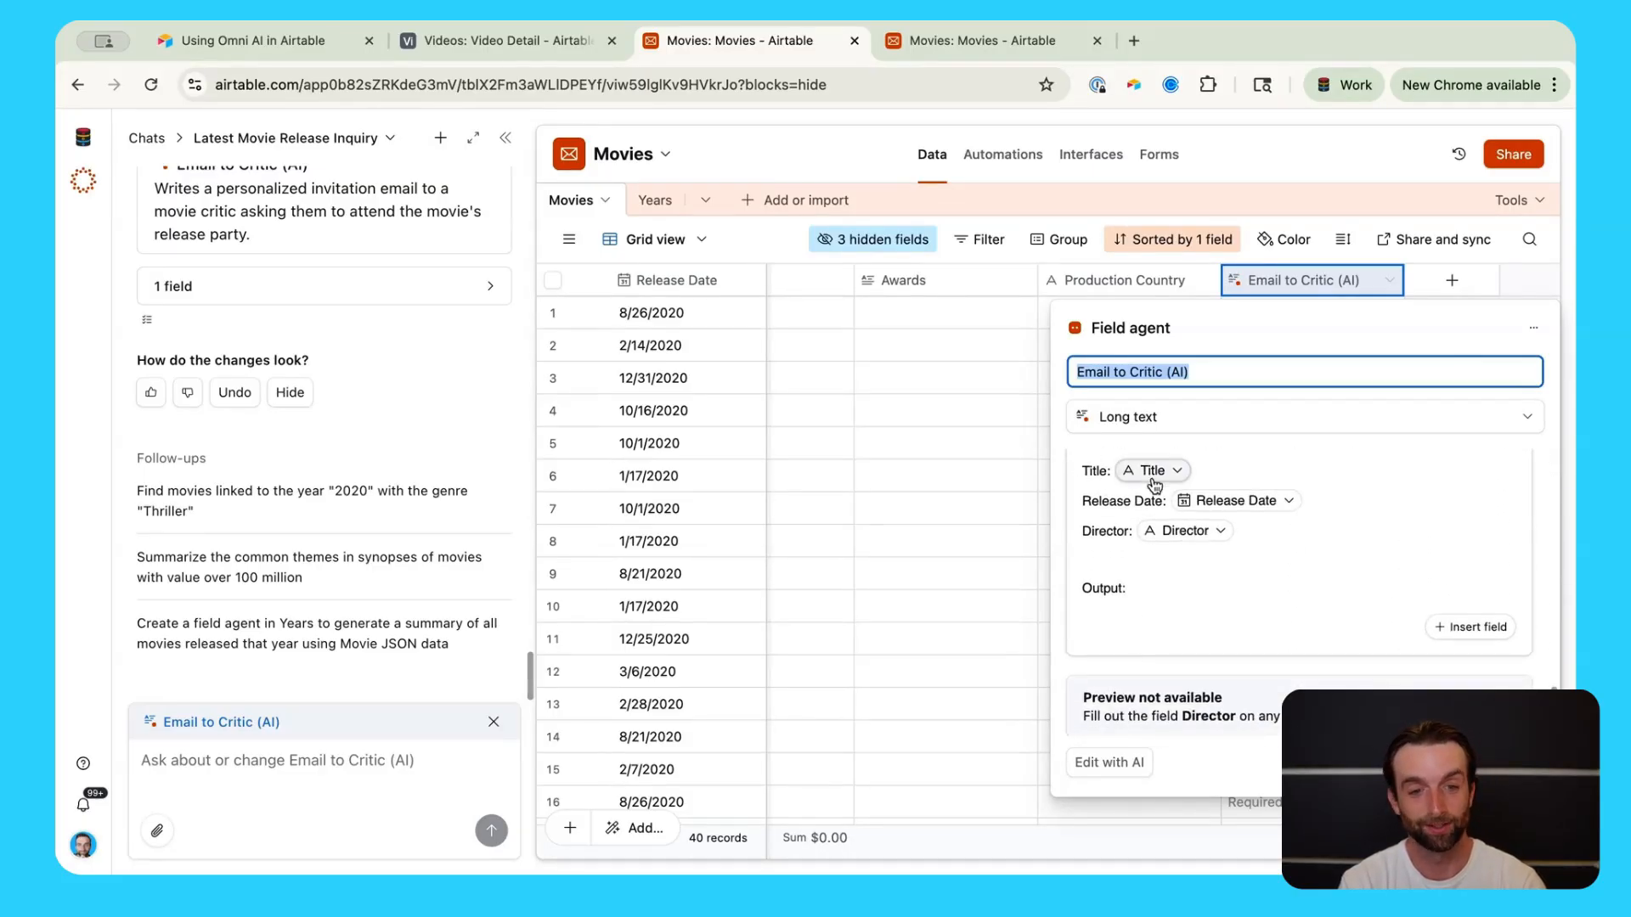
{"action": "scroll", "coordinate": [1133, 596], "scroll_direction": "down", "scroll_amount": 1}
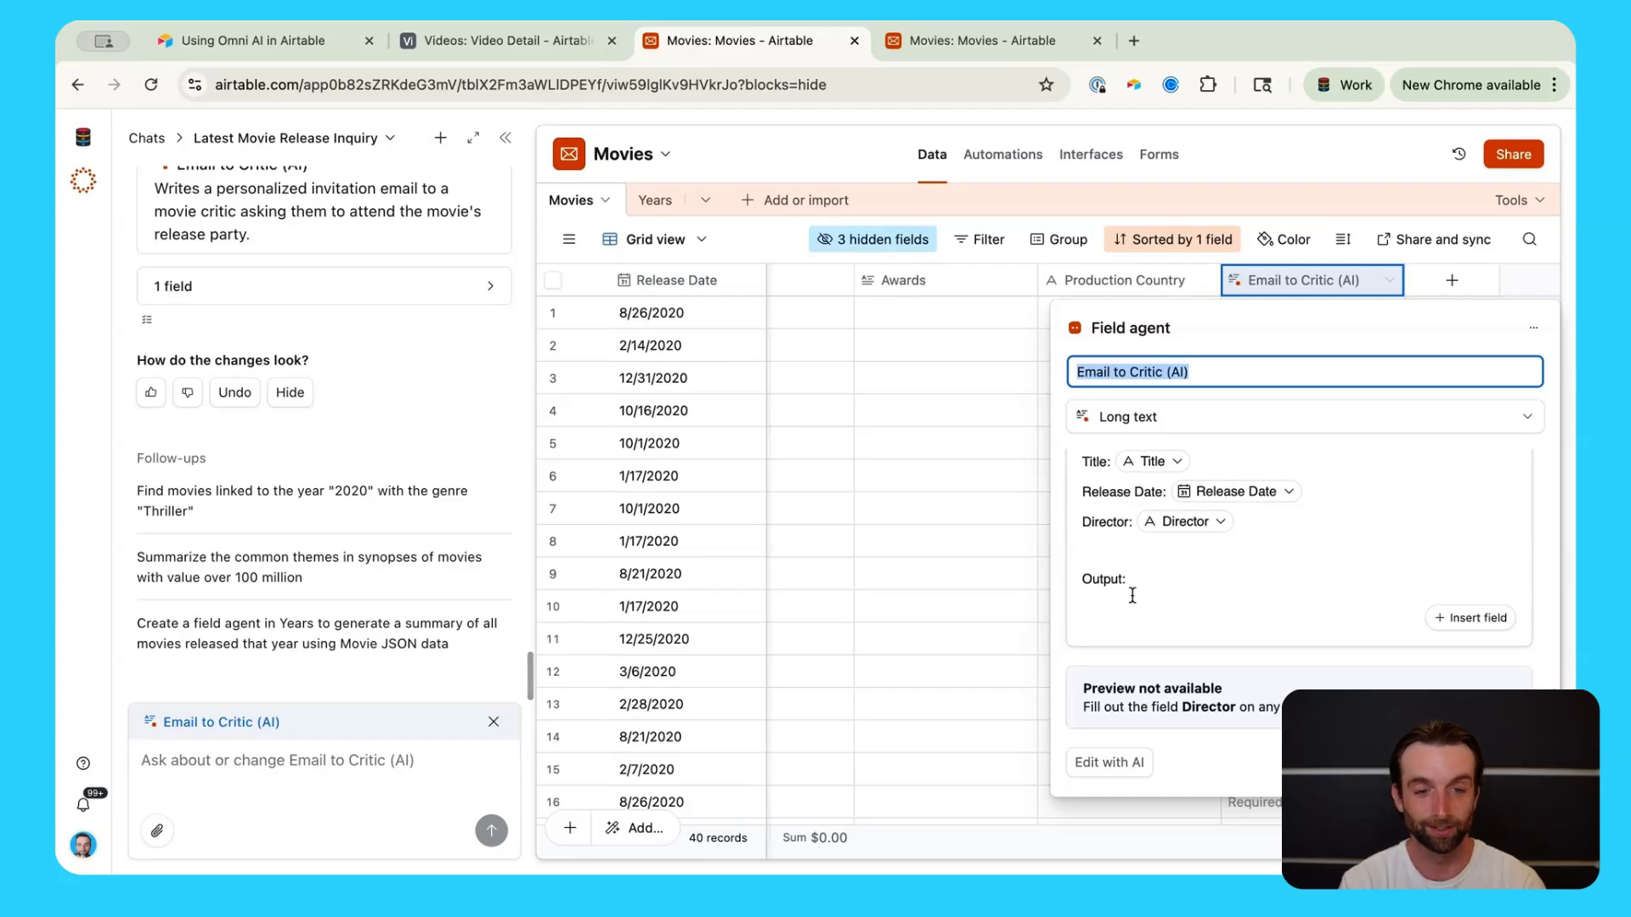
{"action": "scroll", "coordinate": [1132, 595], "scroll_direction": "up", "scroll_amount": 10}
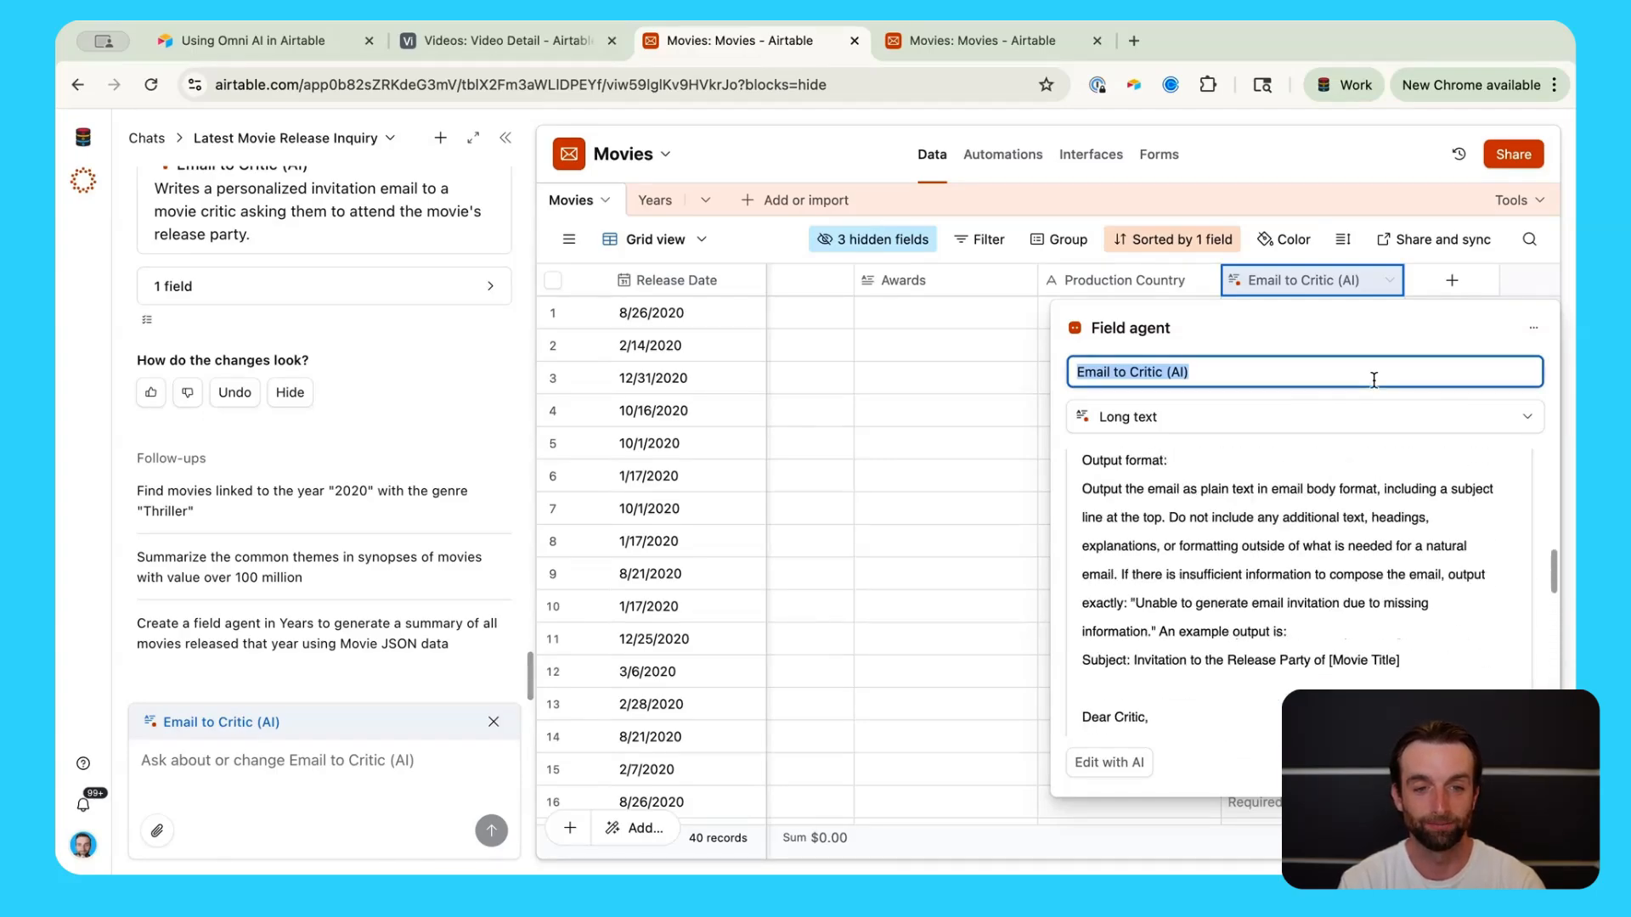
{"action": "left_click", "coordinate": [1000, 358]}
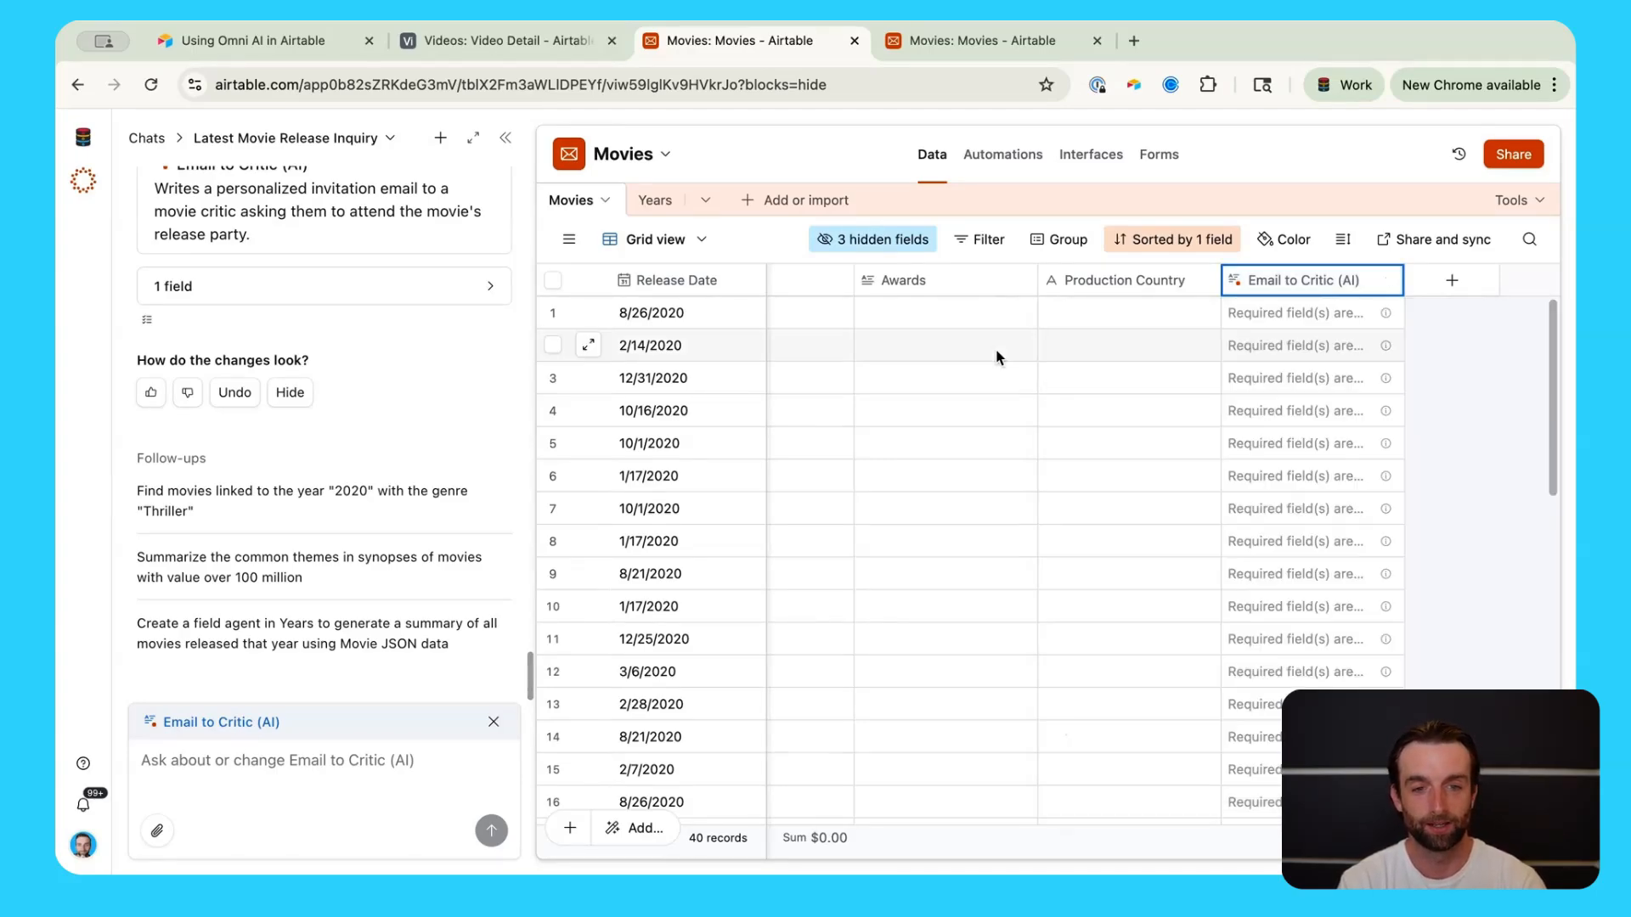
{"action": "left_click", "coordinate": [1327, 320]}
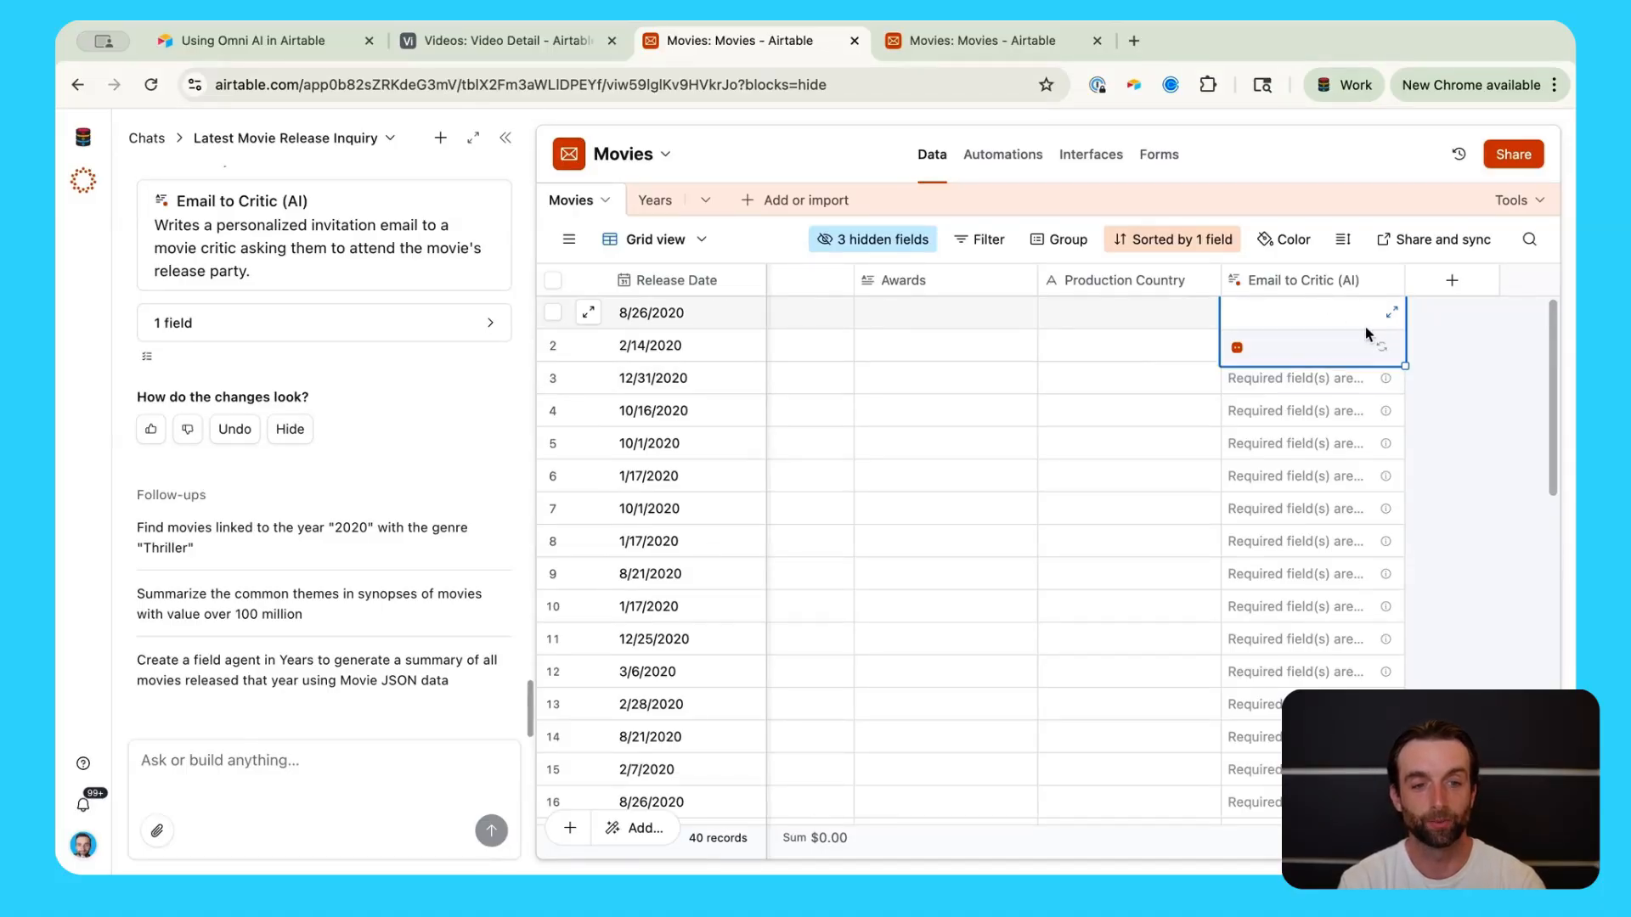
Step: In the Email to Critic (AI) agent settings, set Director optional, enable internet search, and save
{"action": "double_click", "coordinate": [1348, 279]}
{"action": "scroll", "coordinate": [1071, 559], "scroll_direction": "down", "scroll_amount": 5}
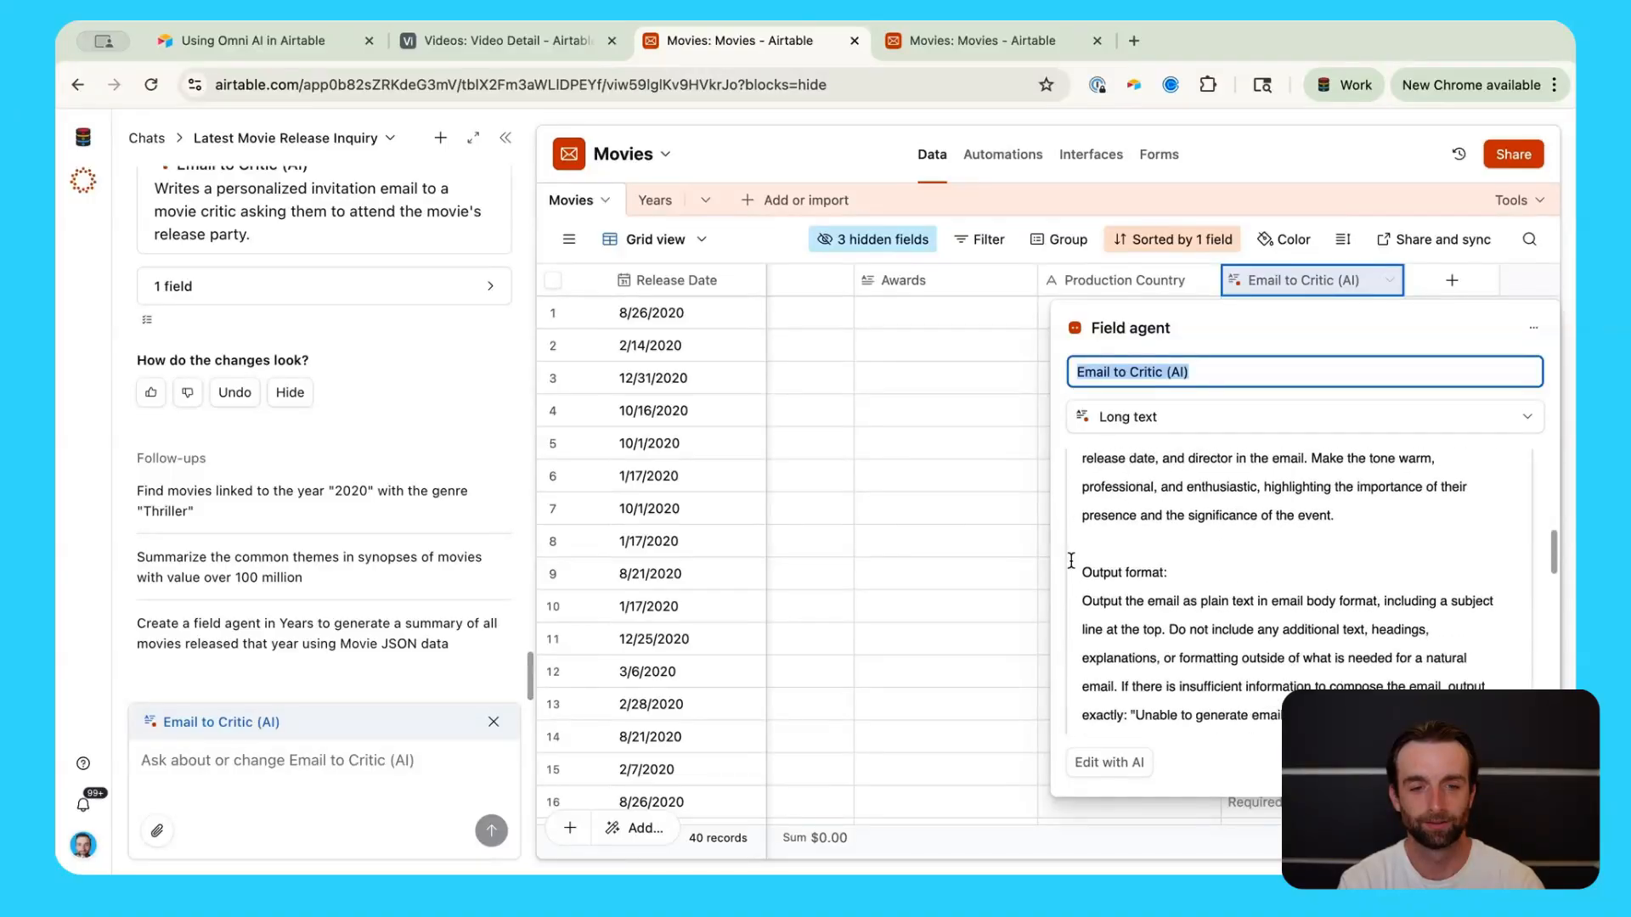
{"action": "scroll", "coordinate": [1070, 559], "scroll_direction": "down", "scroll_amount": 10}
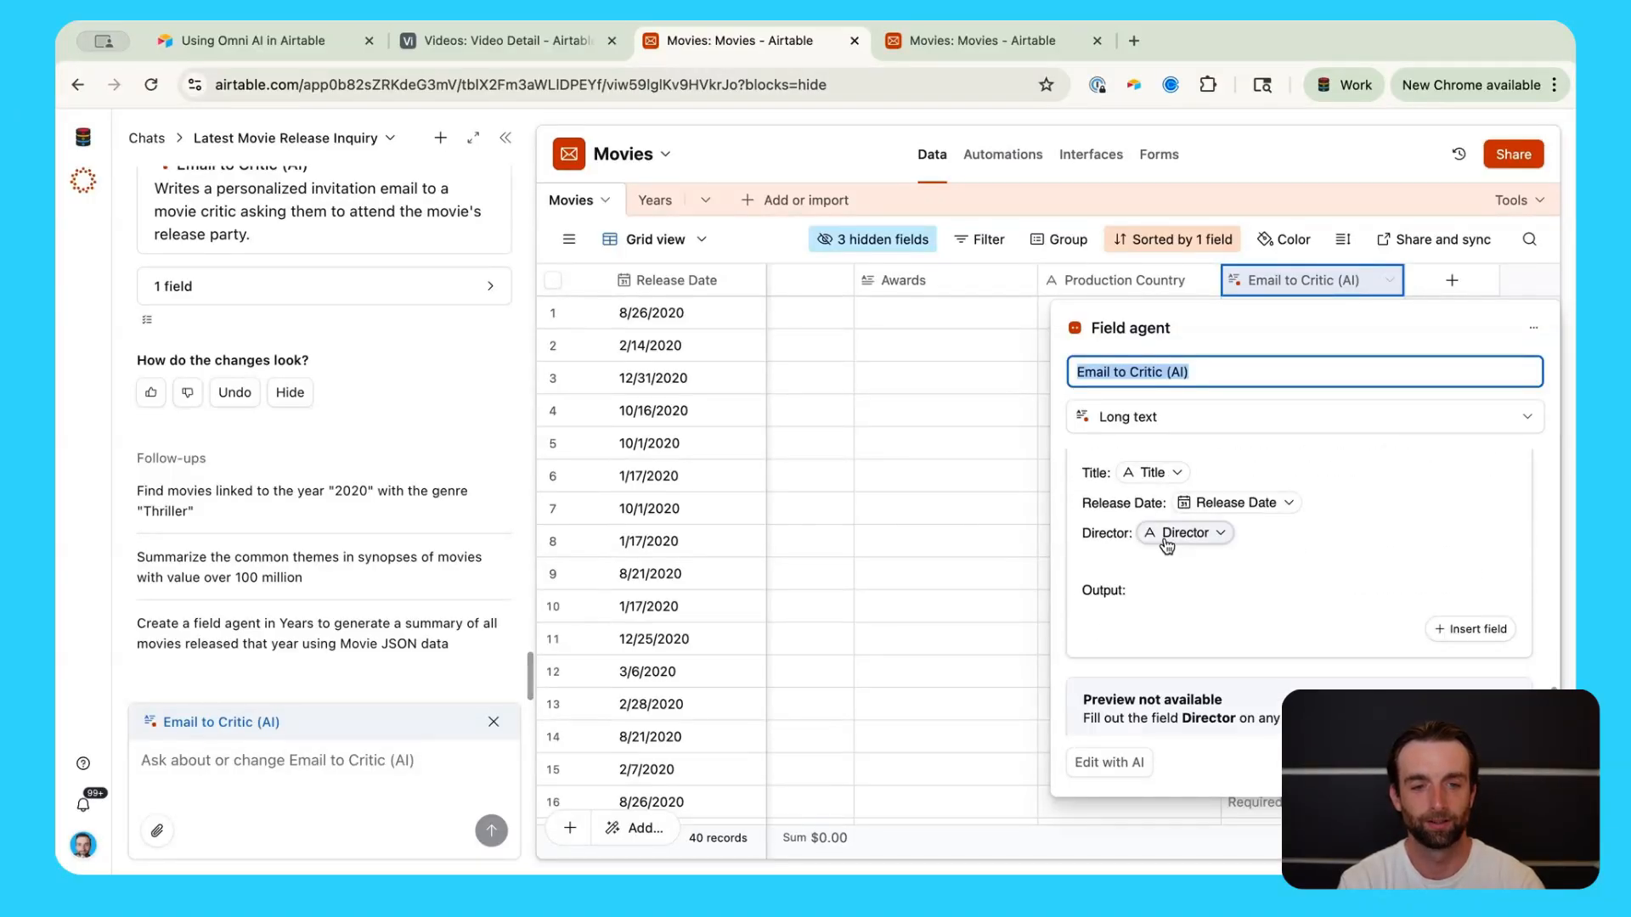
{"action": "scroll", "coordinate": [825, 528], "scroll_direction": "left", "scroll_amount": 6}
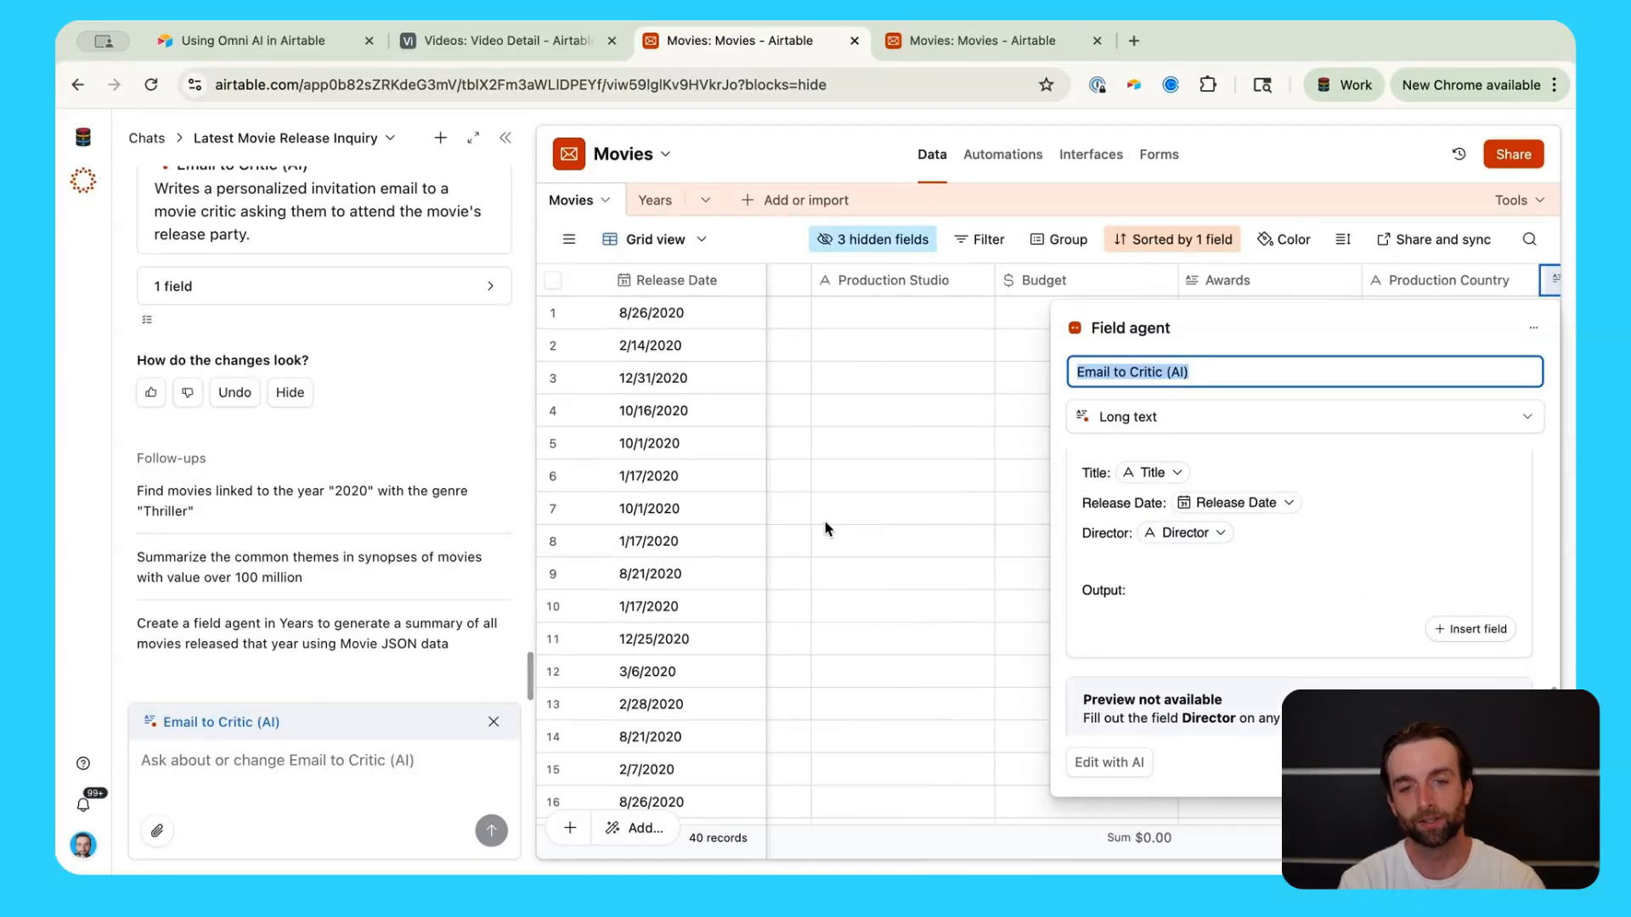
{"action": "scroll", "coordinate": [825, 528], "scroll_direction": "left", "scroll_amount": 8}
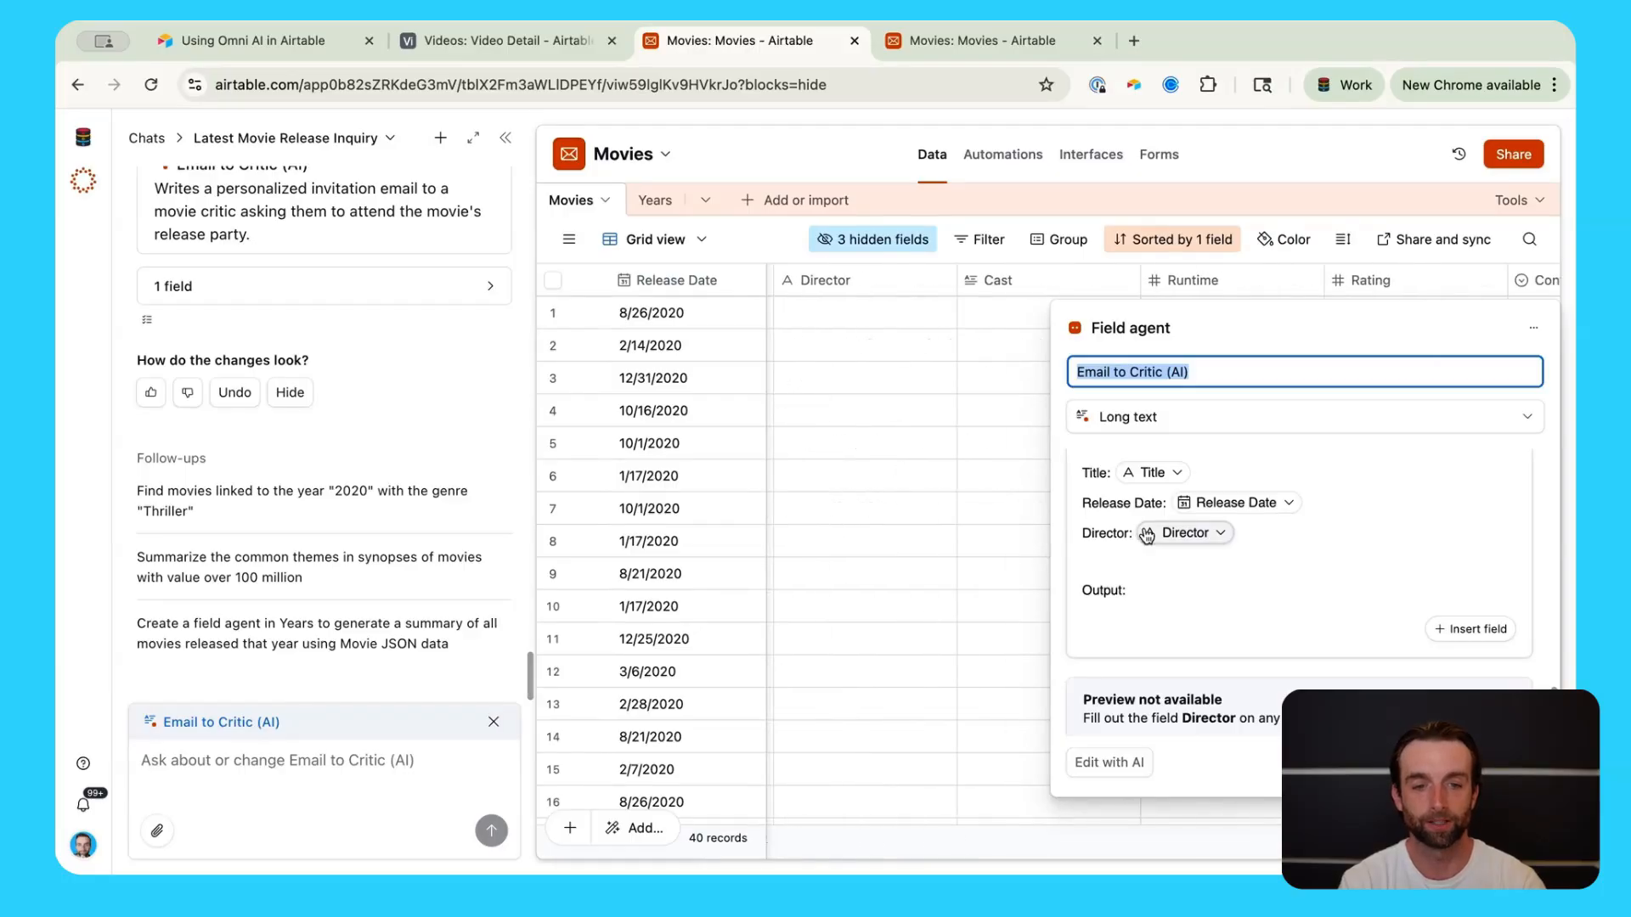
{"action": "left_click", "coordinate": [1218, 535]}
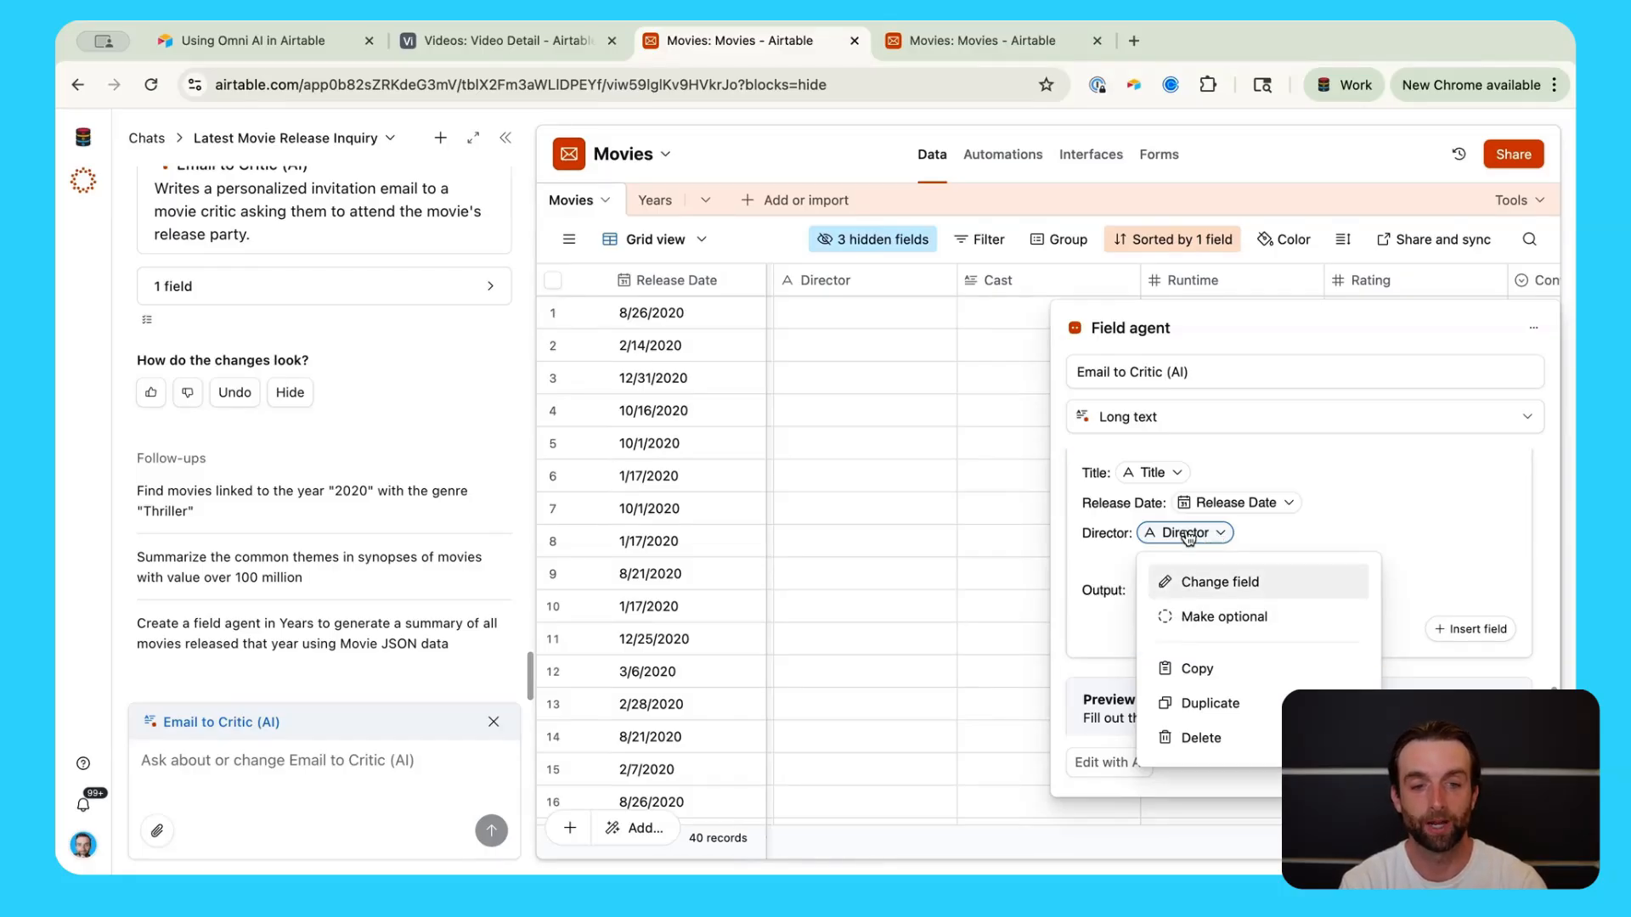
{"action": "left_click", "coordinate": [1176, 620]}
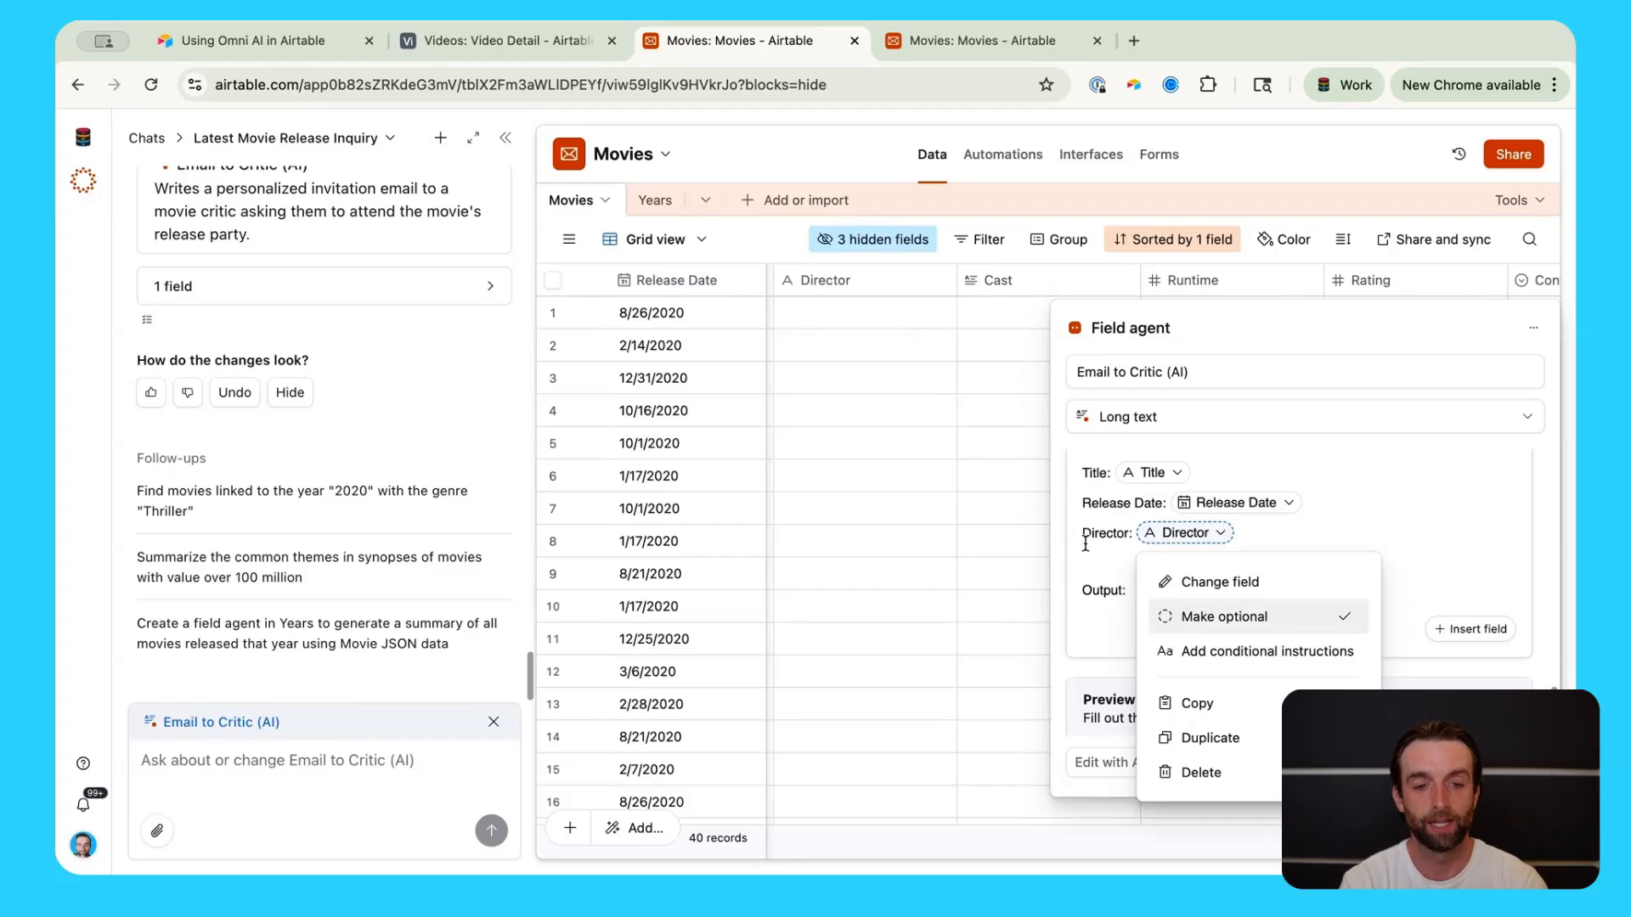
{"action": "scroll", "coordinate": [1103, 566], "scroll_direction": "down", "scroll_amount": 5}
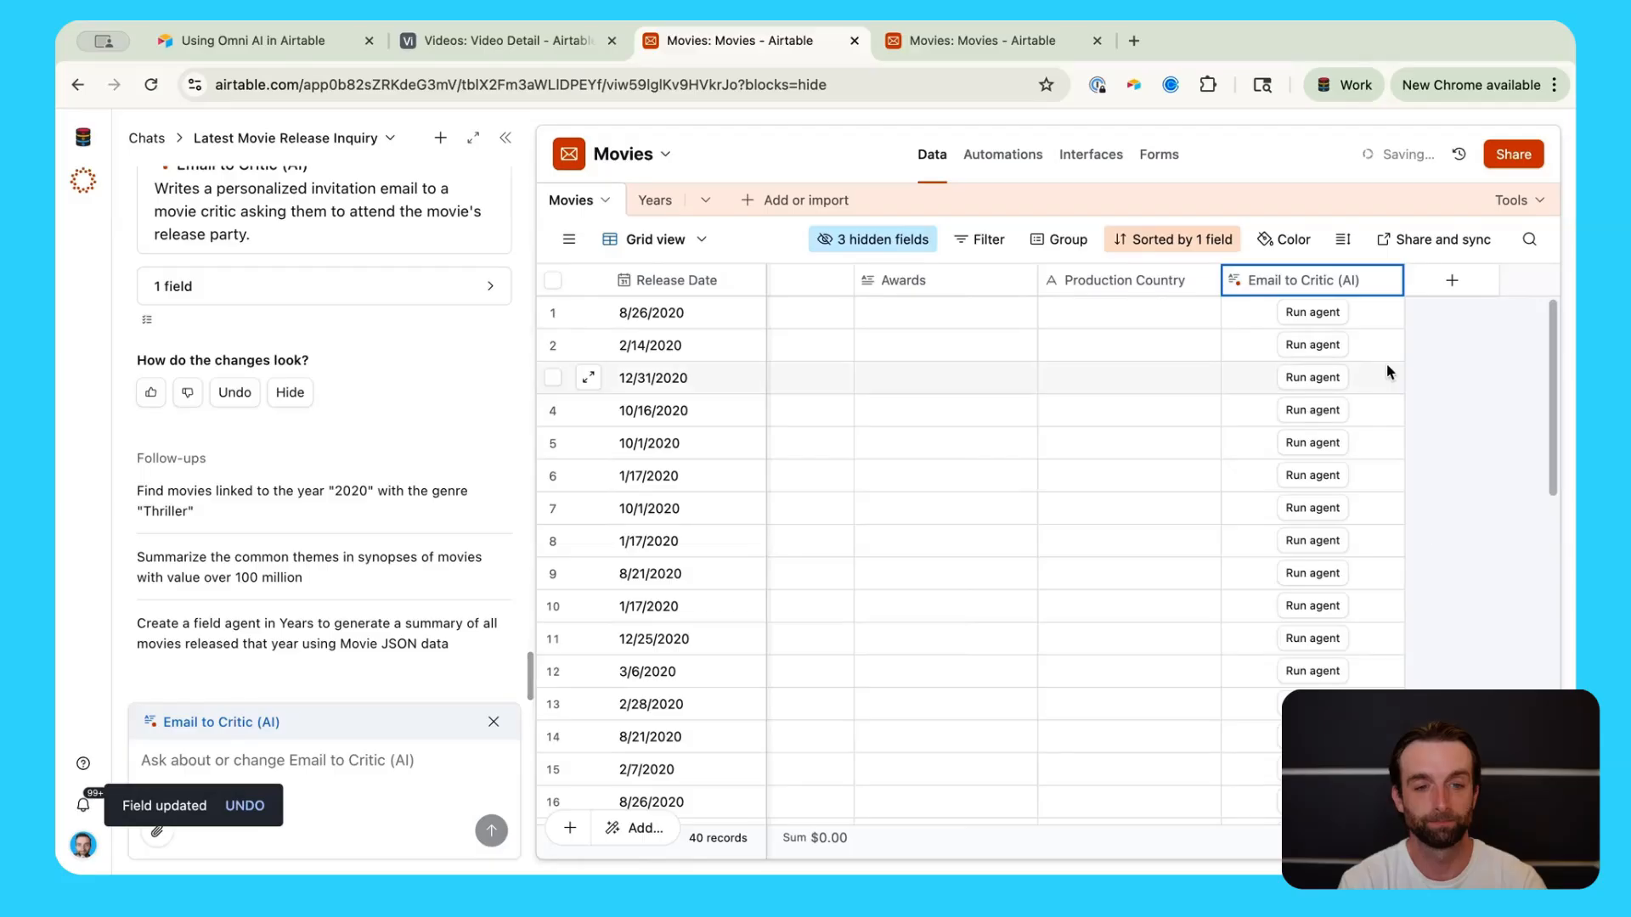
{"action": "scroll", "coordinate": [1169, 664], "scroll_direction": "up", "scroll_amount": 5}
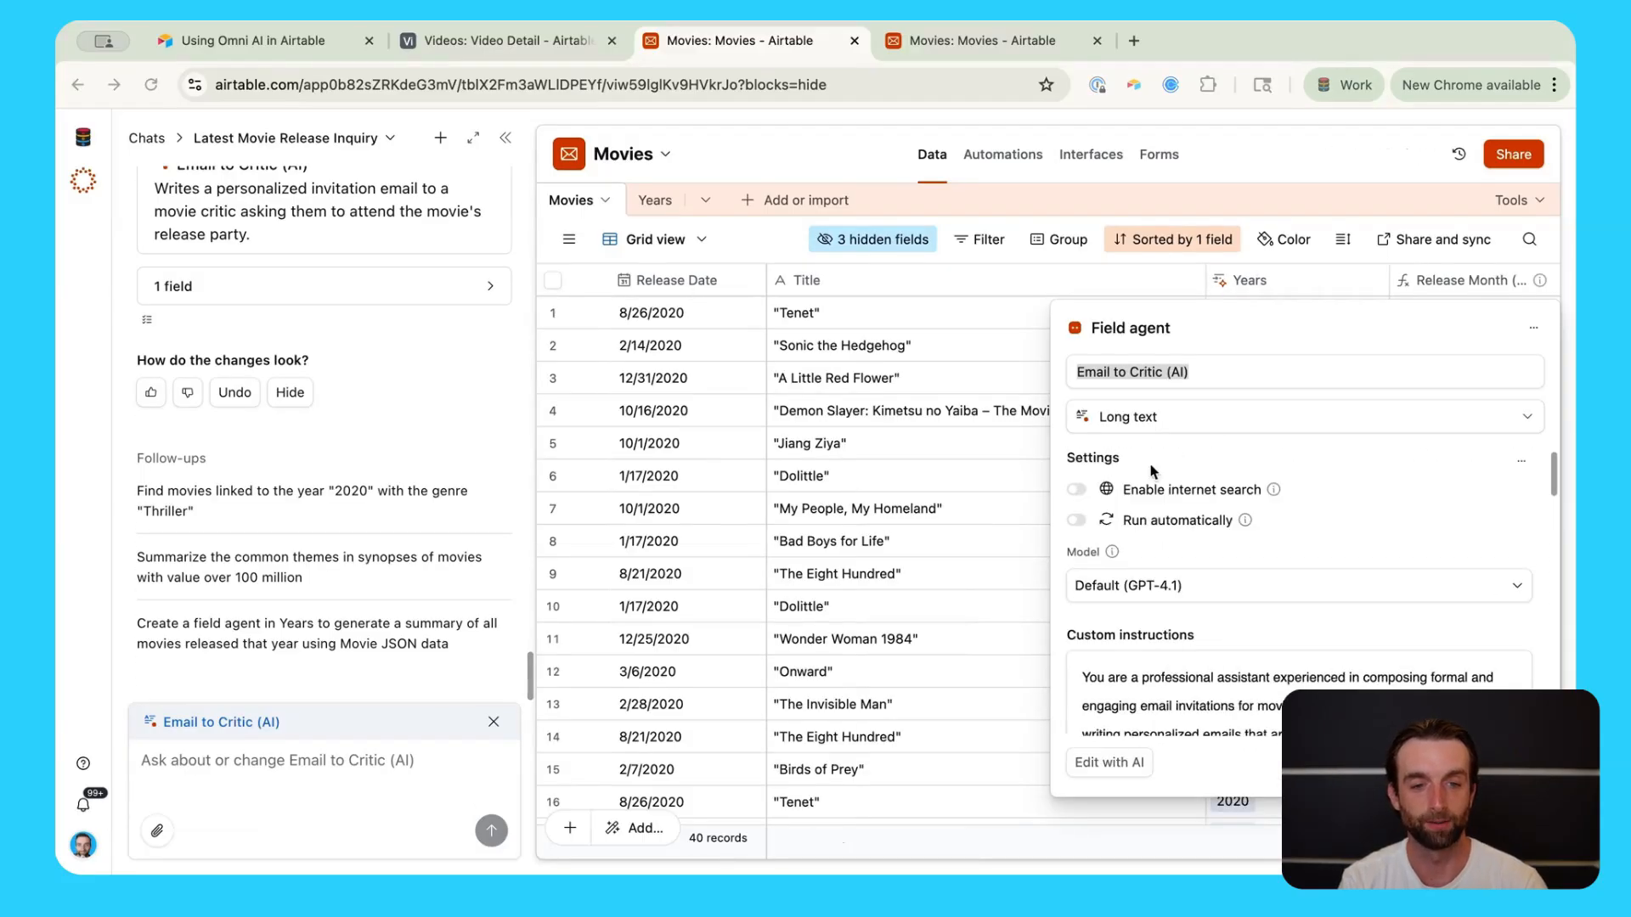
{"action": "left_click", "coordinate": [1078, 490]}
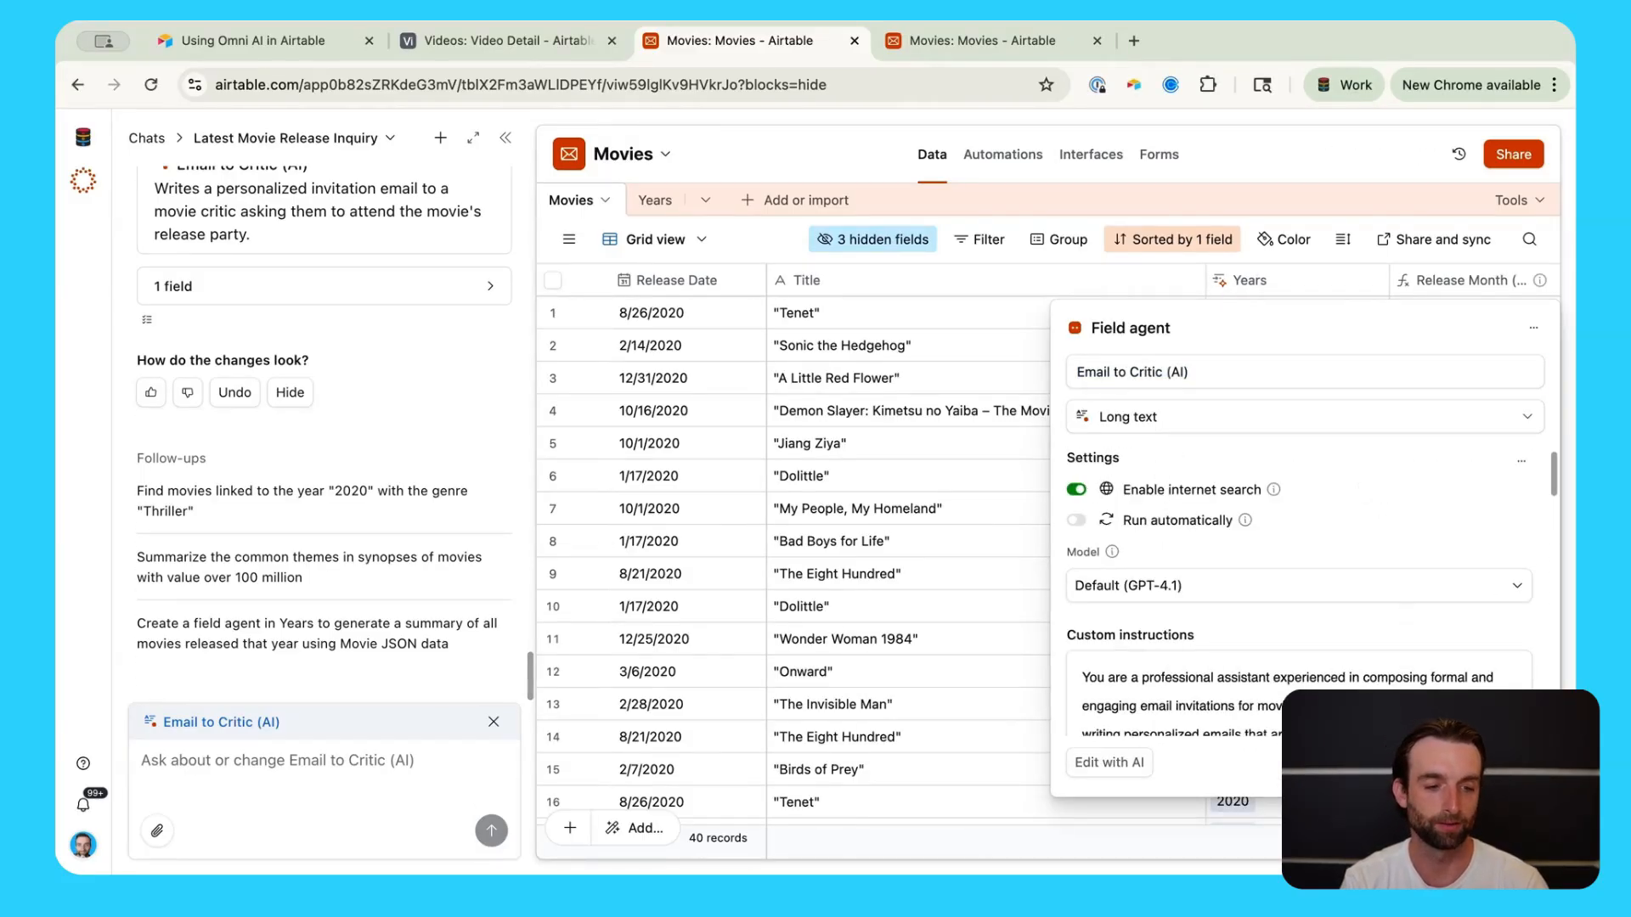
{"action": "left_click", "coordinate": [1517, 762]}
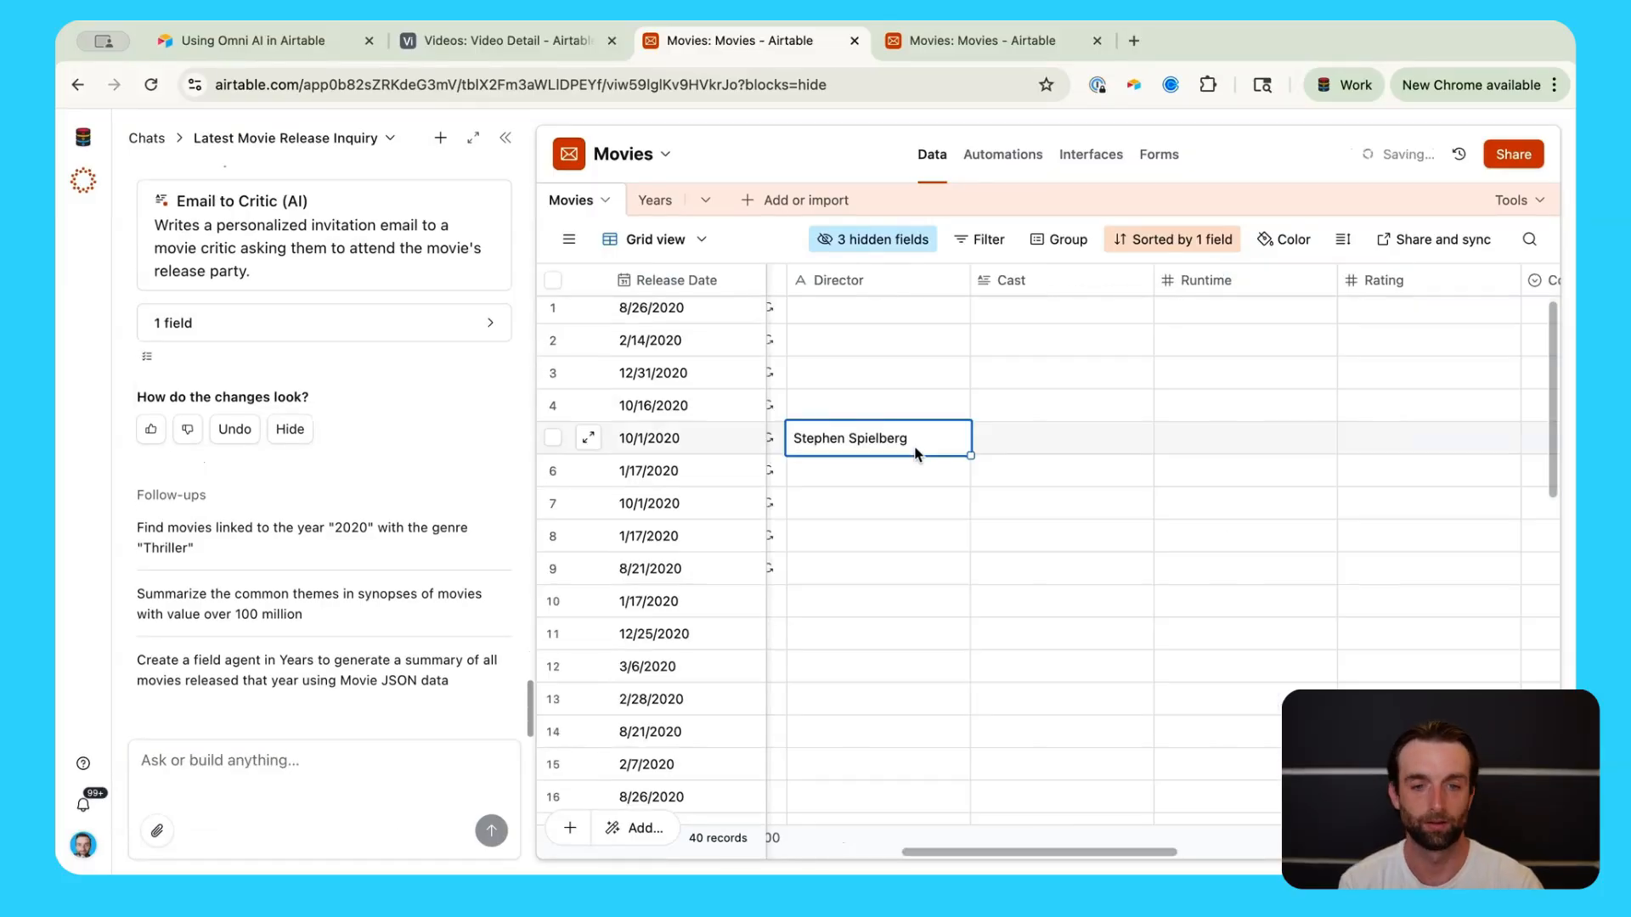
Step: Generate row 5's critic email, read the Jiang Ziya release-party invitation, then close it
{"action": "key", "text": "Tab"}
{"action": "key", "text": "Tab"}
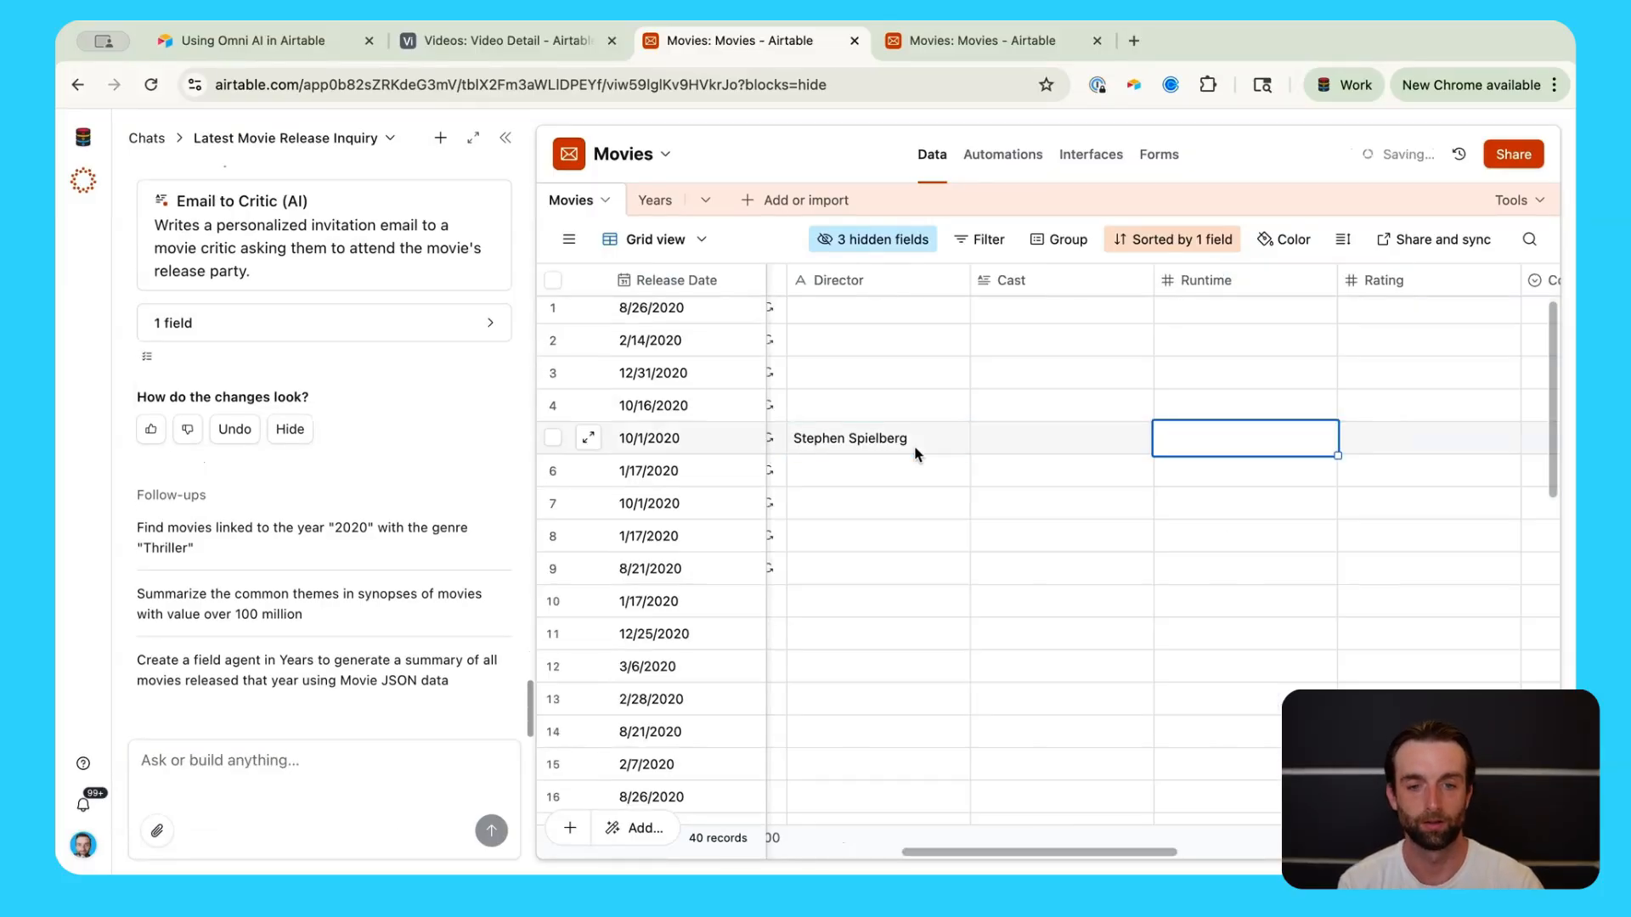
{"action": "key", "text": "Tab"}
{"action": "key", "text": "Tab"}
{"action": "key", "text": "Tab"}
{"action": "key", "text": "Tab"}
{"action": "key", "text": "Tab"}
{"action": "key", "text": "Tab"}
{"action": "key", "text": "Tab"}
{"action": "key", "text": "Tab"}
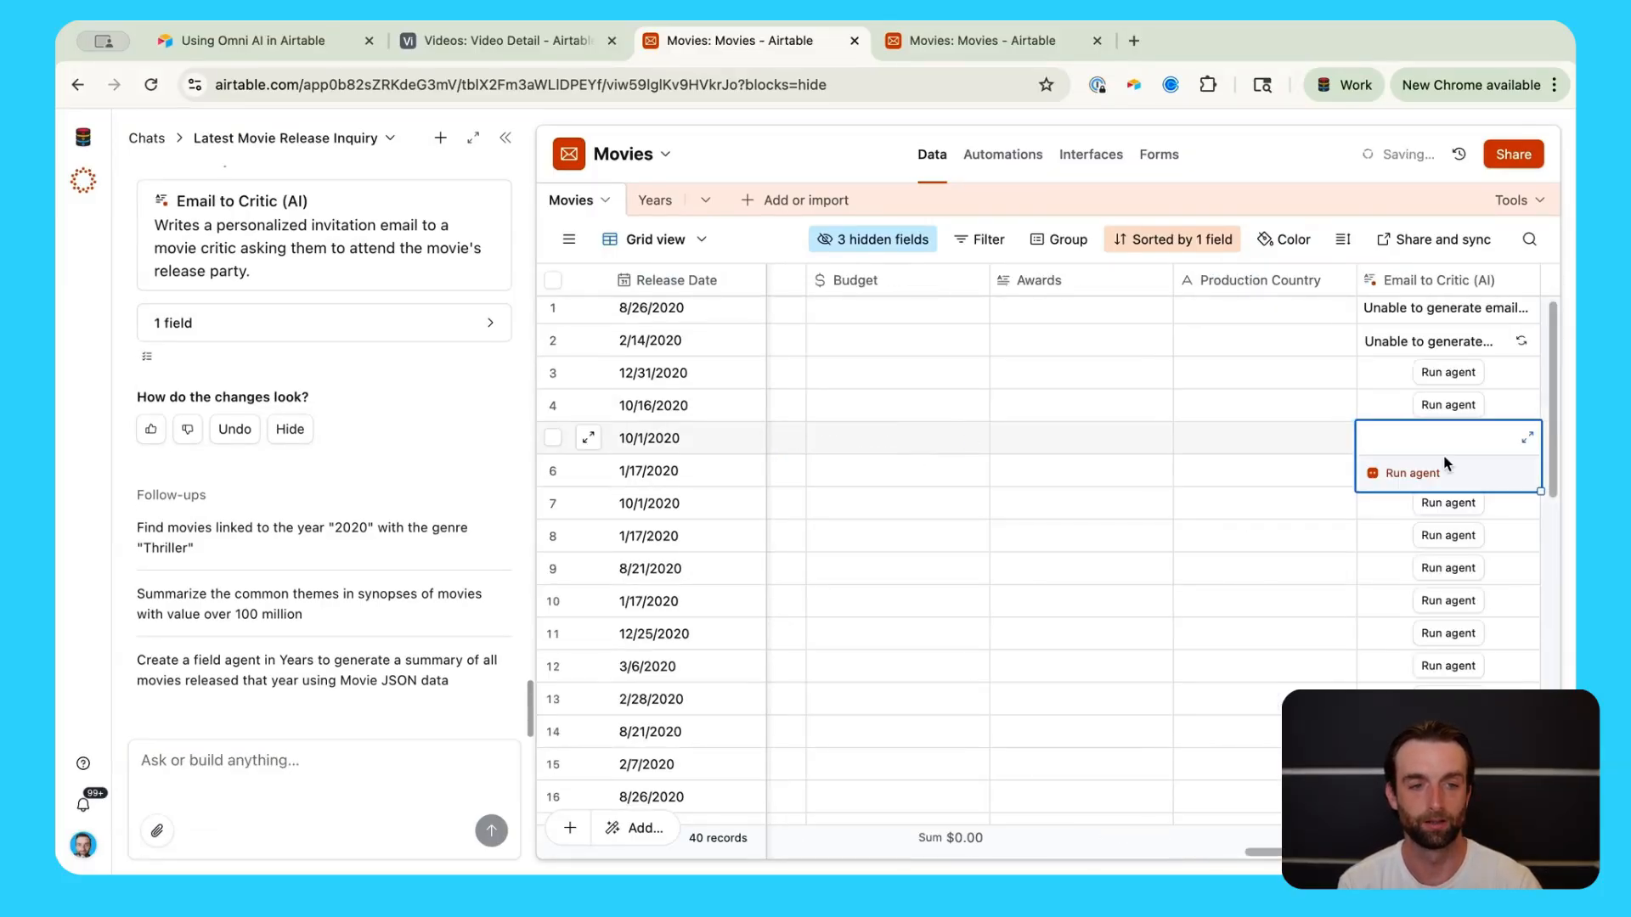
{"action": "left_click", "coordinate": [1432, 472]}
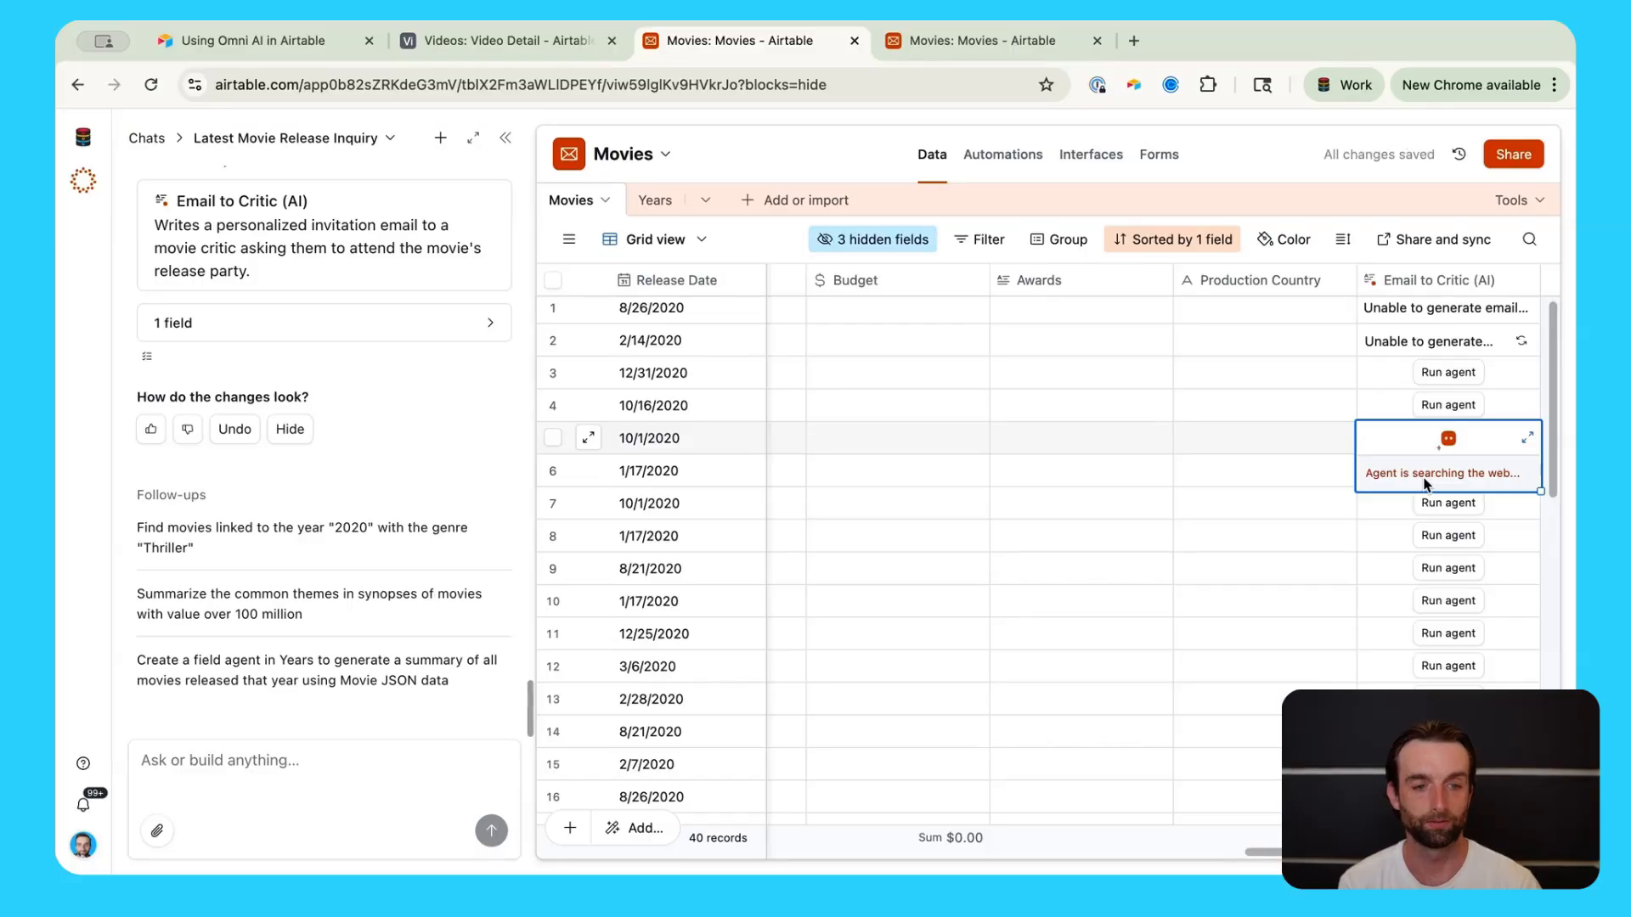
{"action": "left_click", "coordinate": [1527, 437]}
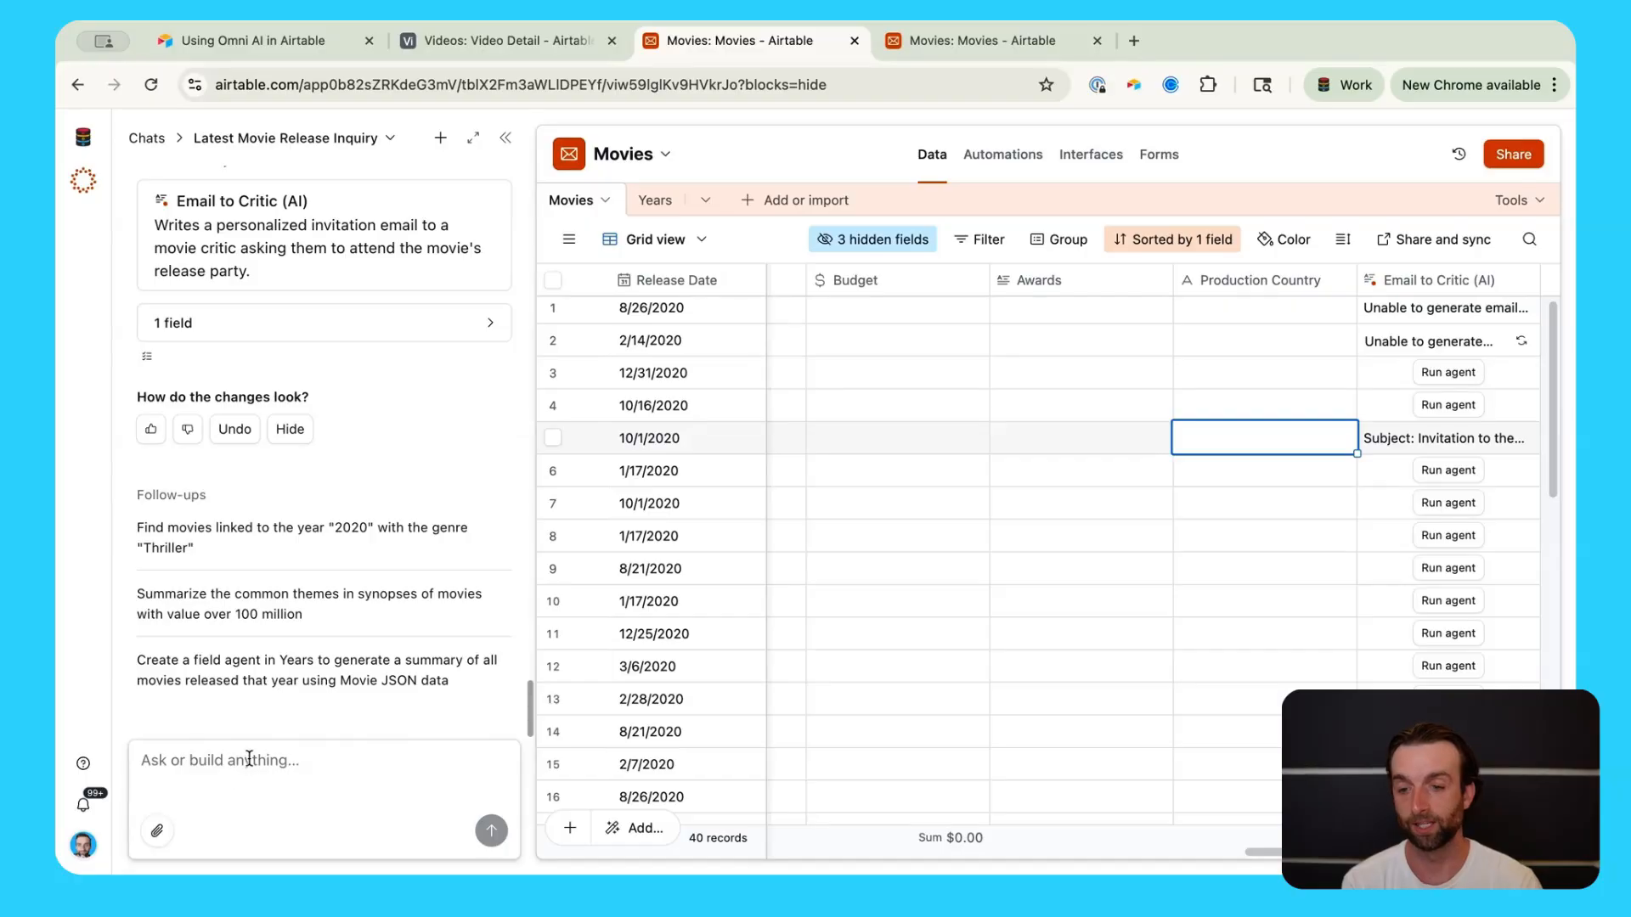
{"action": "left_click", "coordinate": [248, 760]}
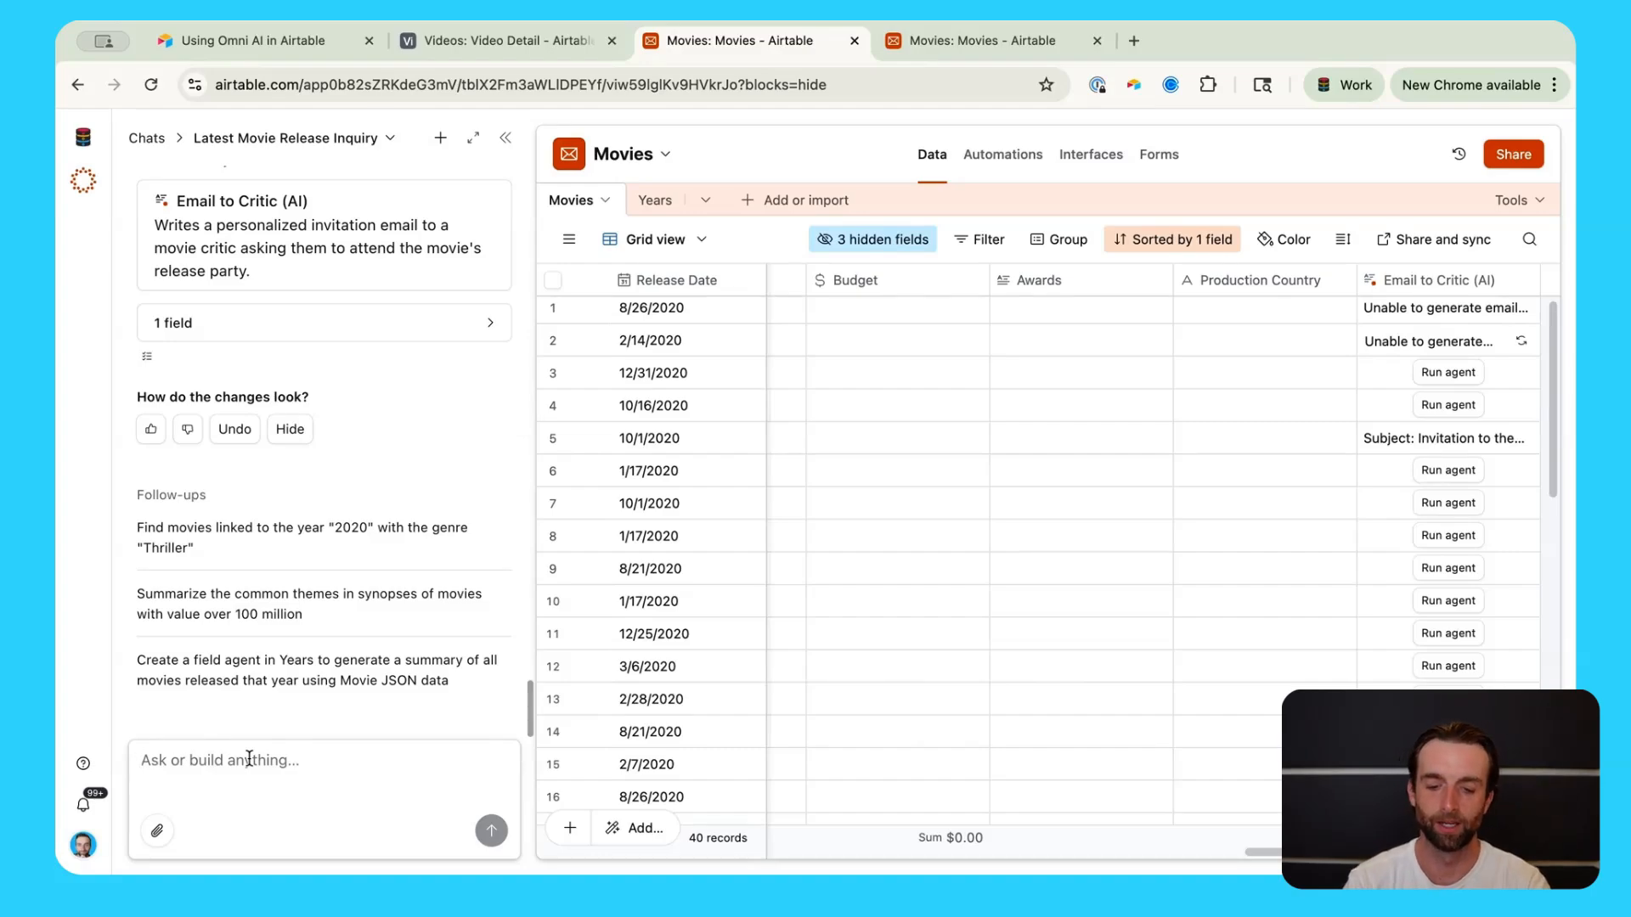
{"action": "type", "text": "create an a"}
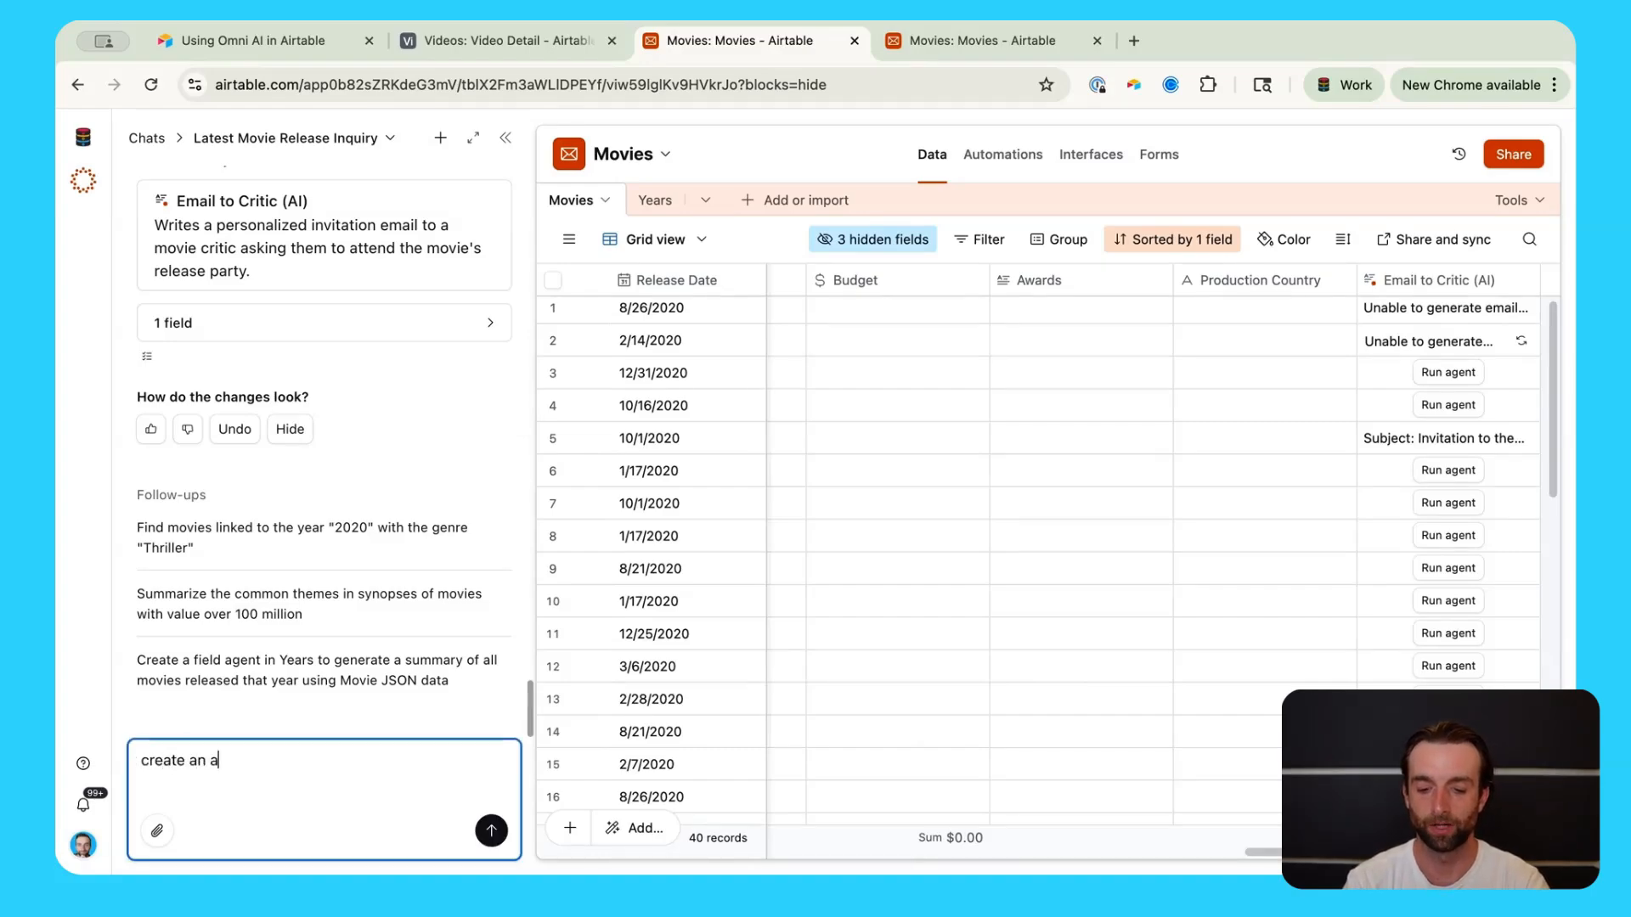
{"action": "type", "text": "utomation that send an email "}
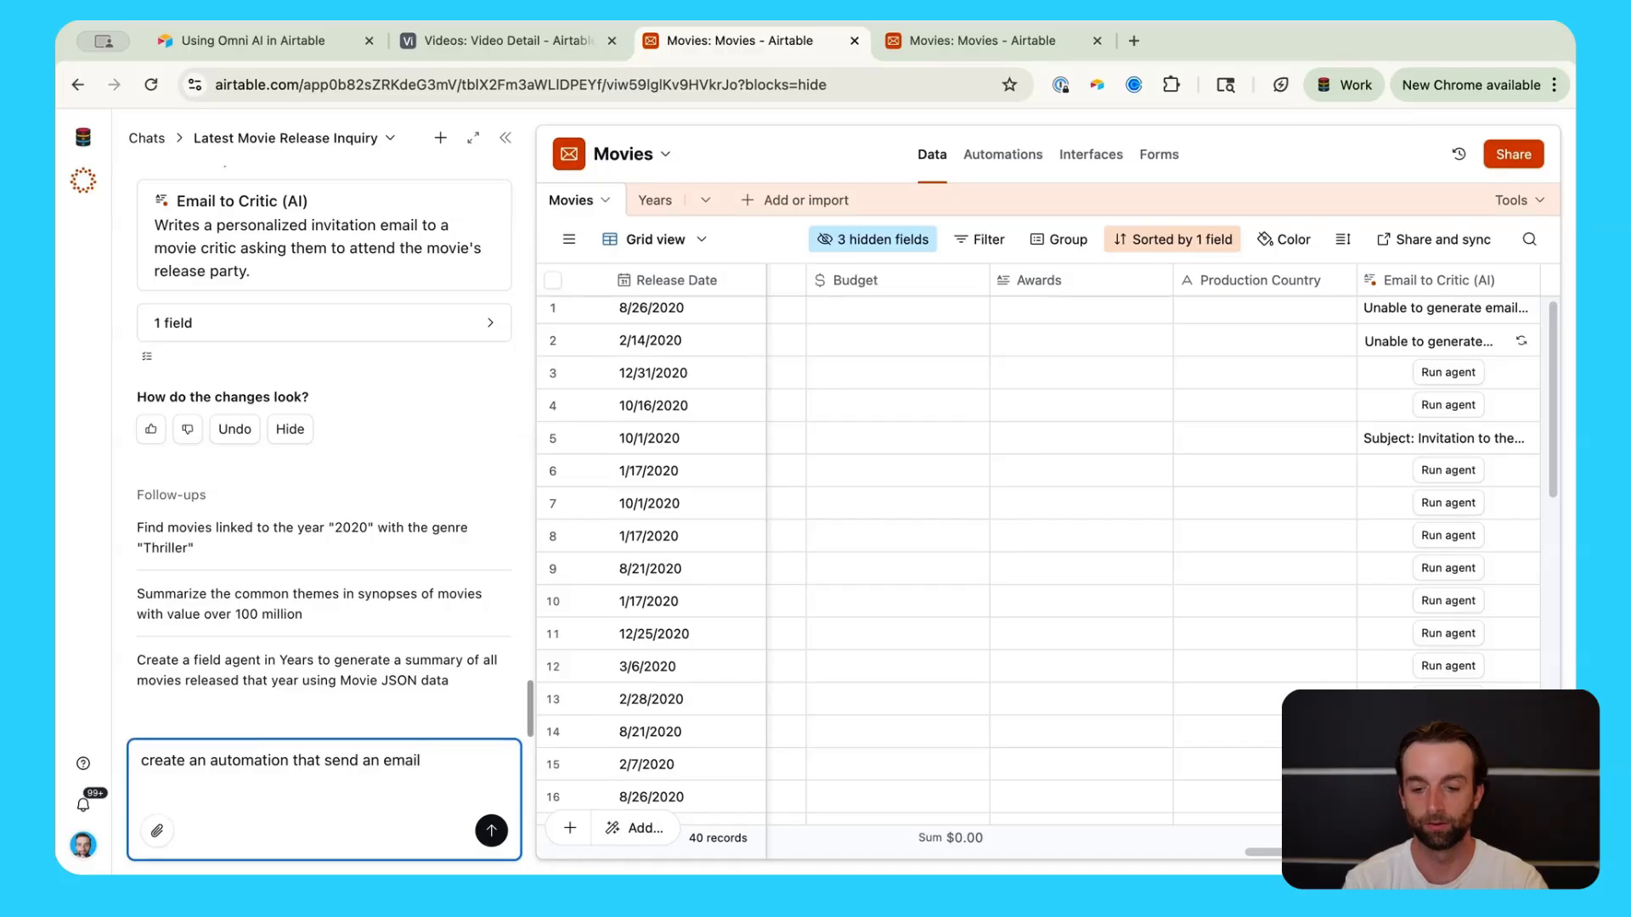
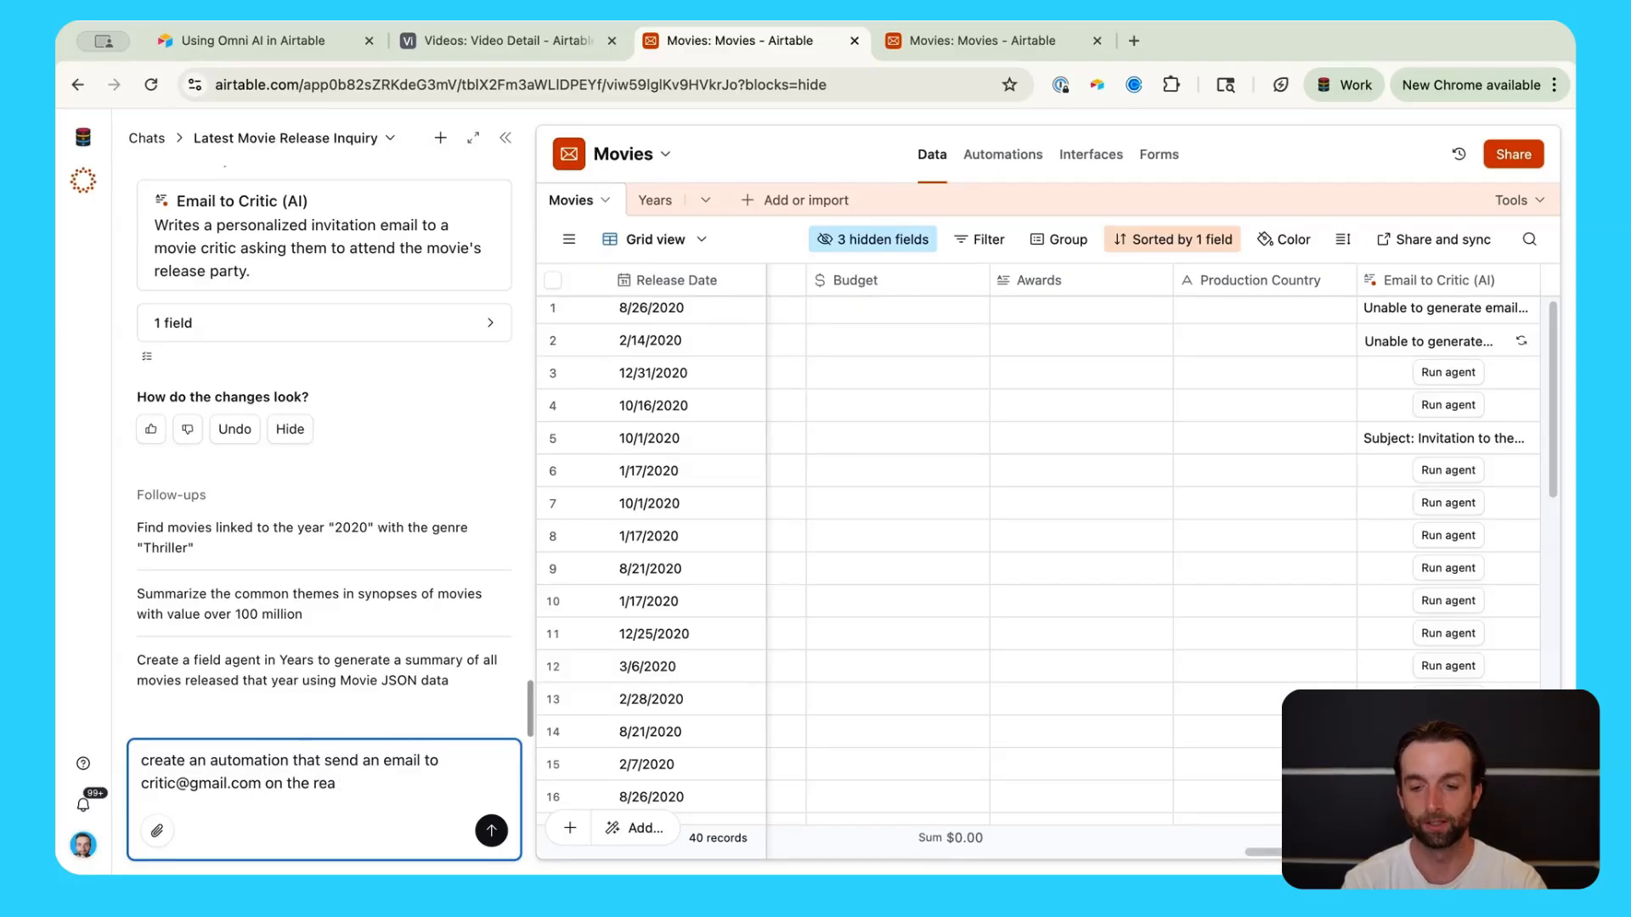
{"action": "type", "text": "llease date of each "}
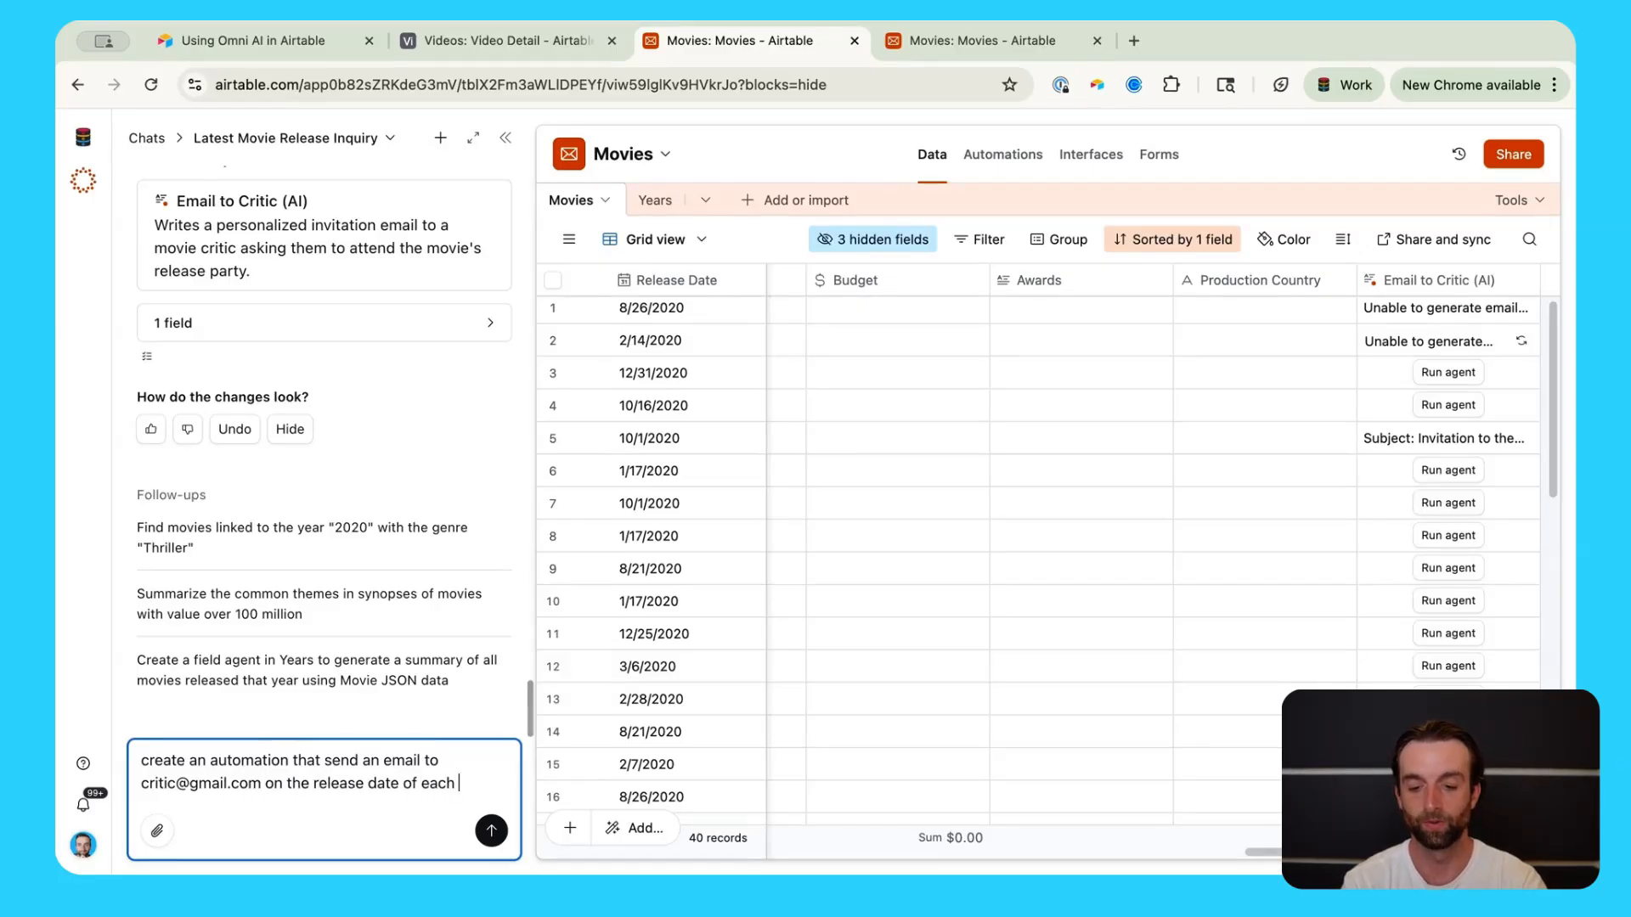
{"action": "type", "text": "movie, and "}
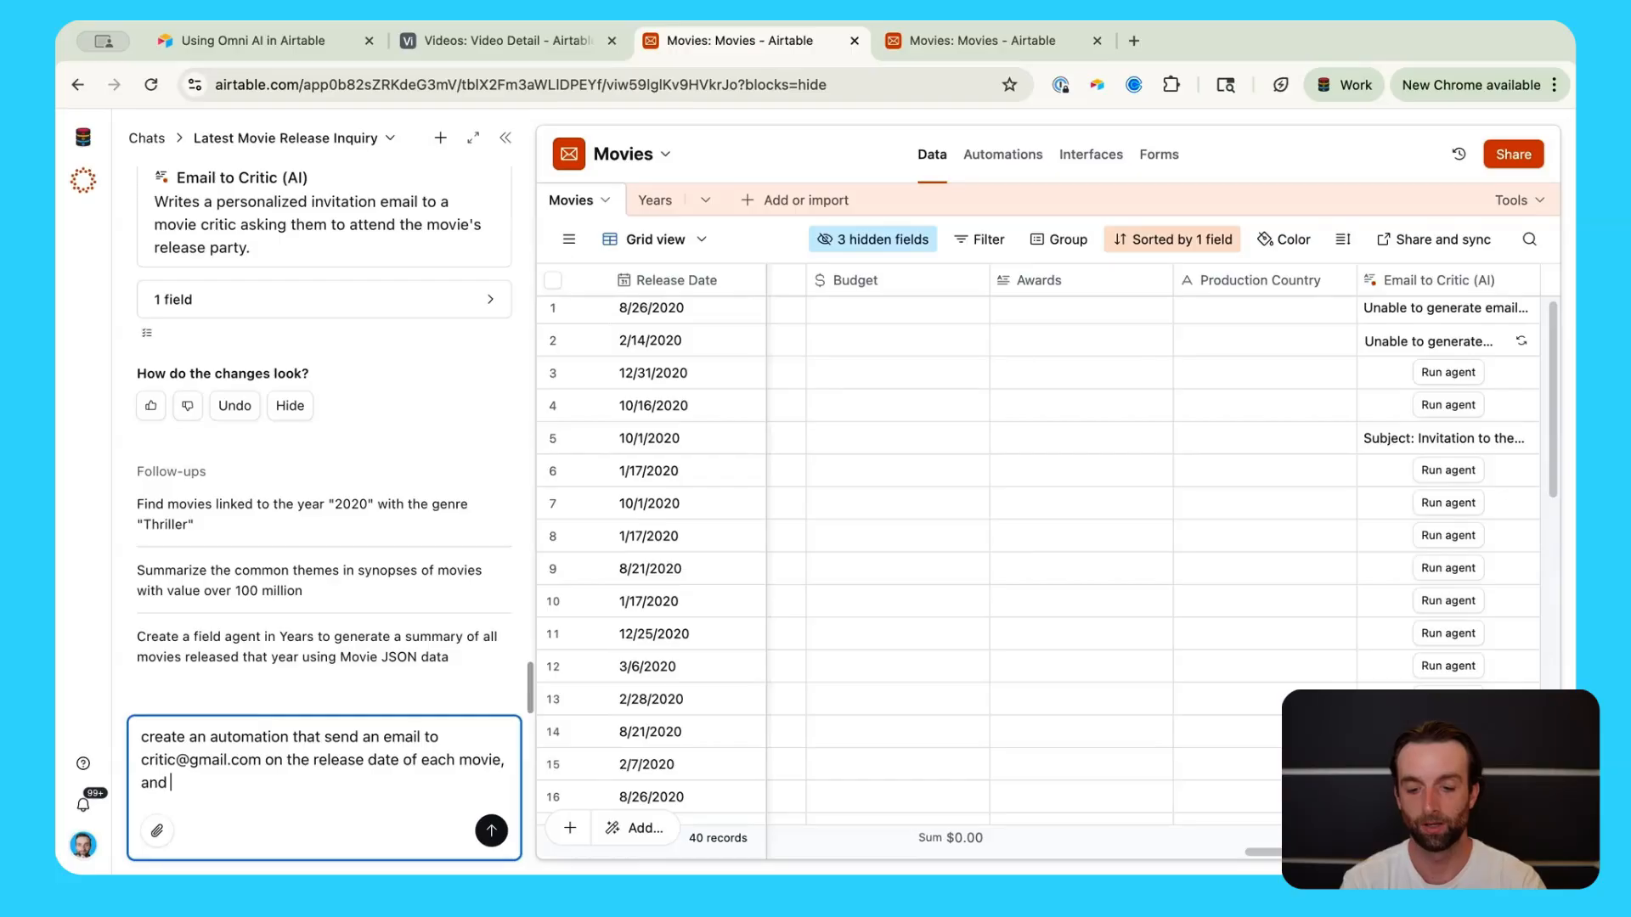
{"action": "type", "text": "make the em"}
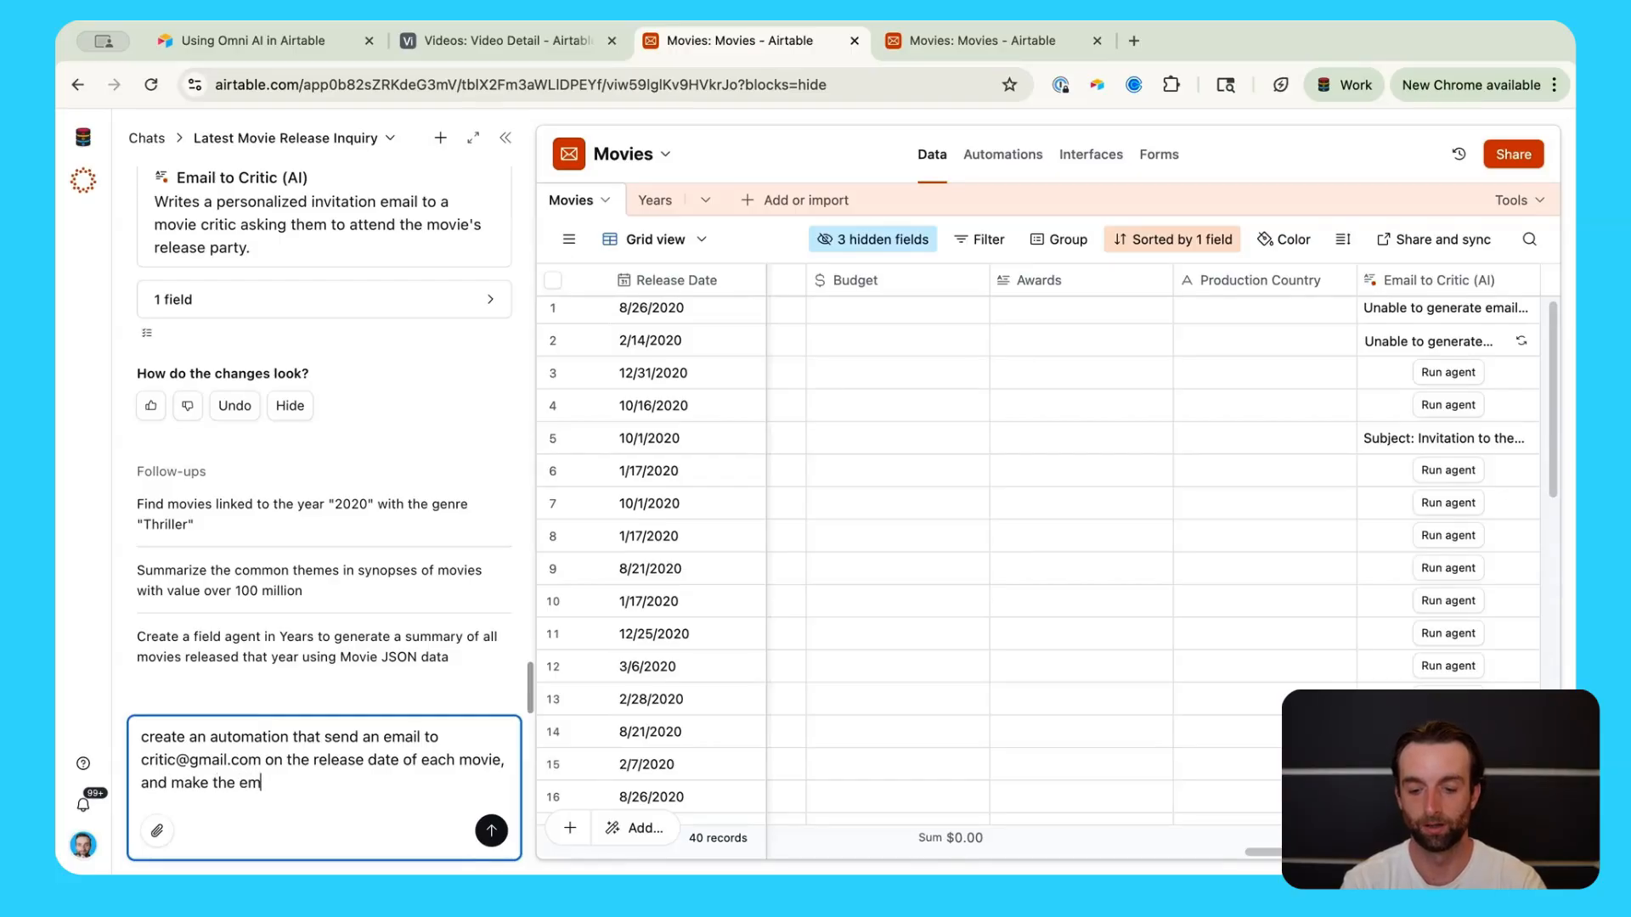
{"action": "type", "text": "ail bo"}
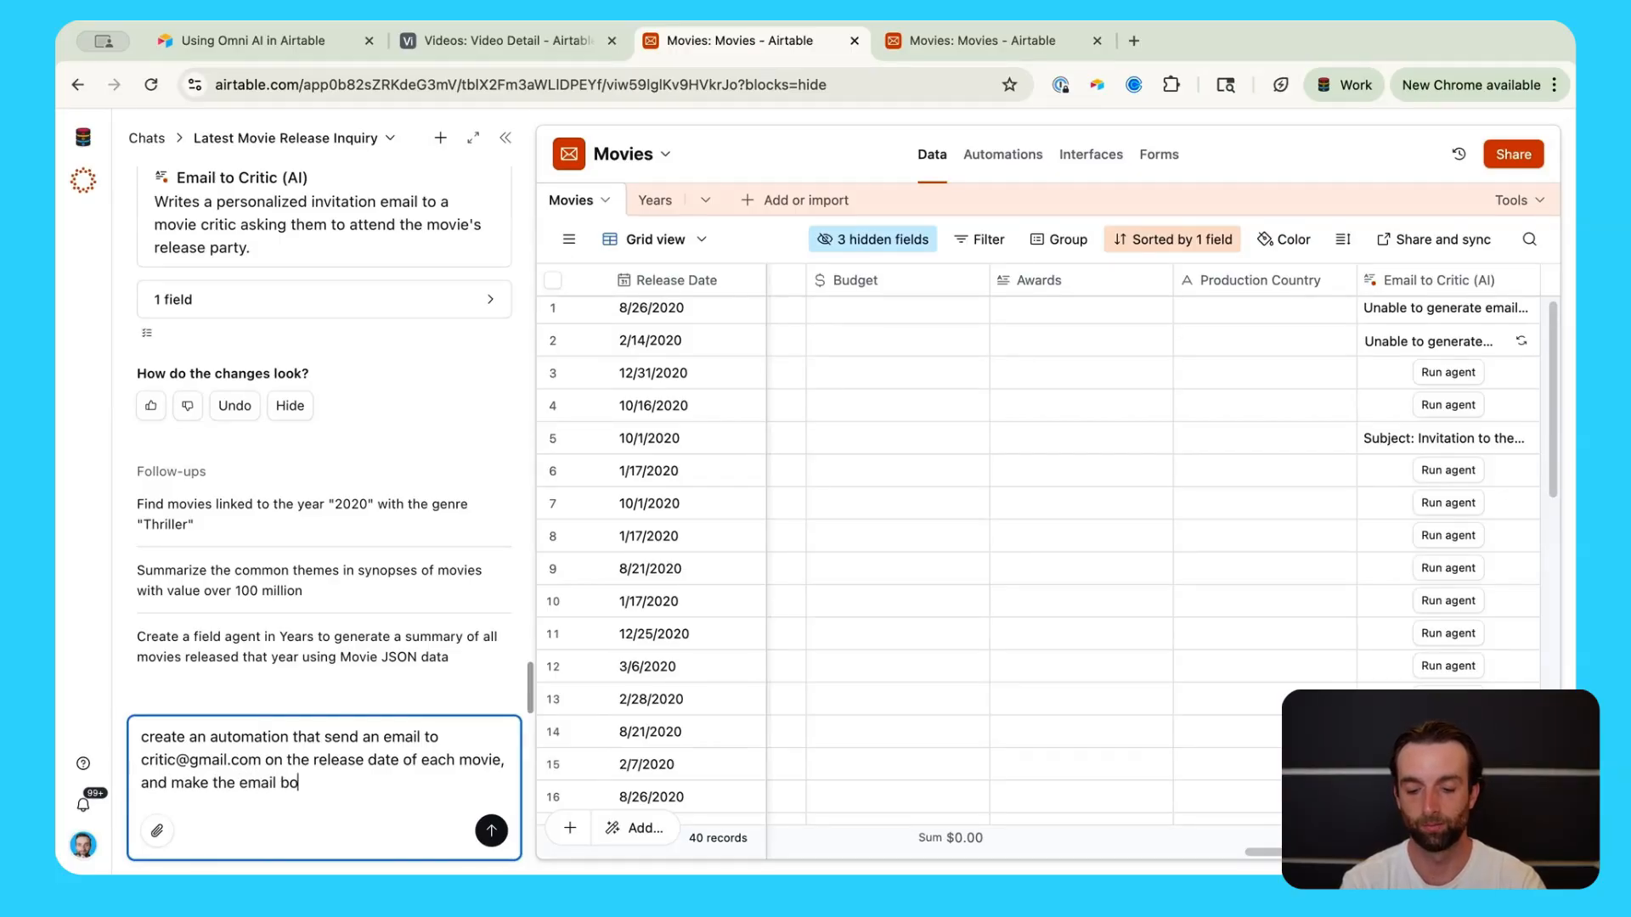
{"action": "type", "text": "dy with the"}
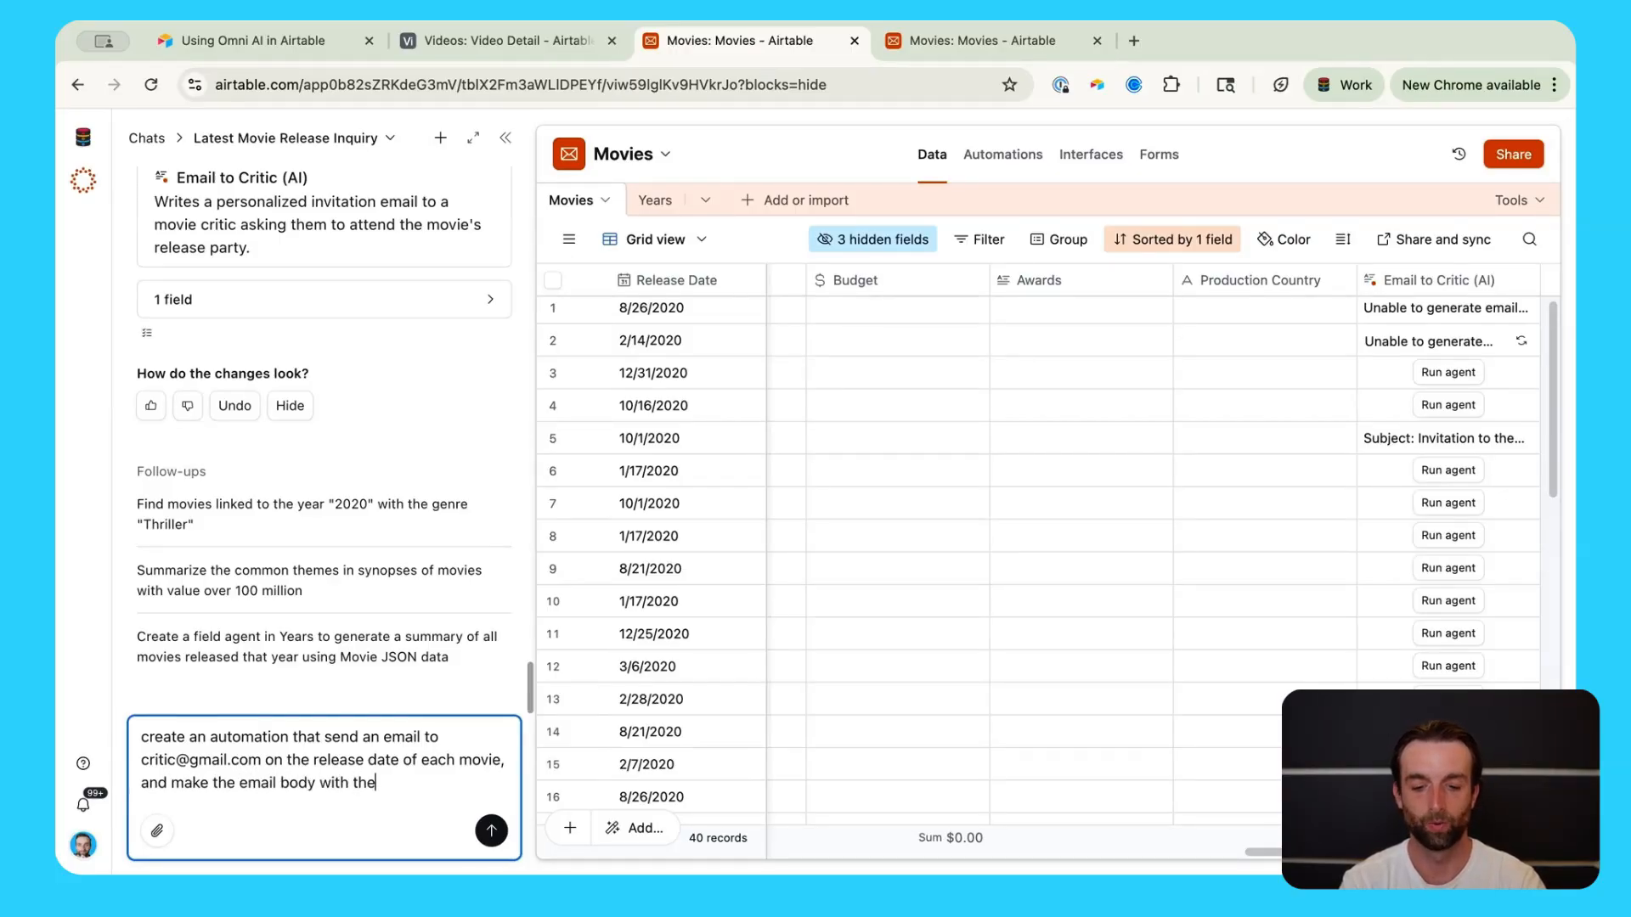
{"action": "type", "text": " text in the "}
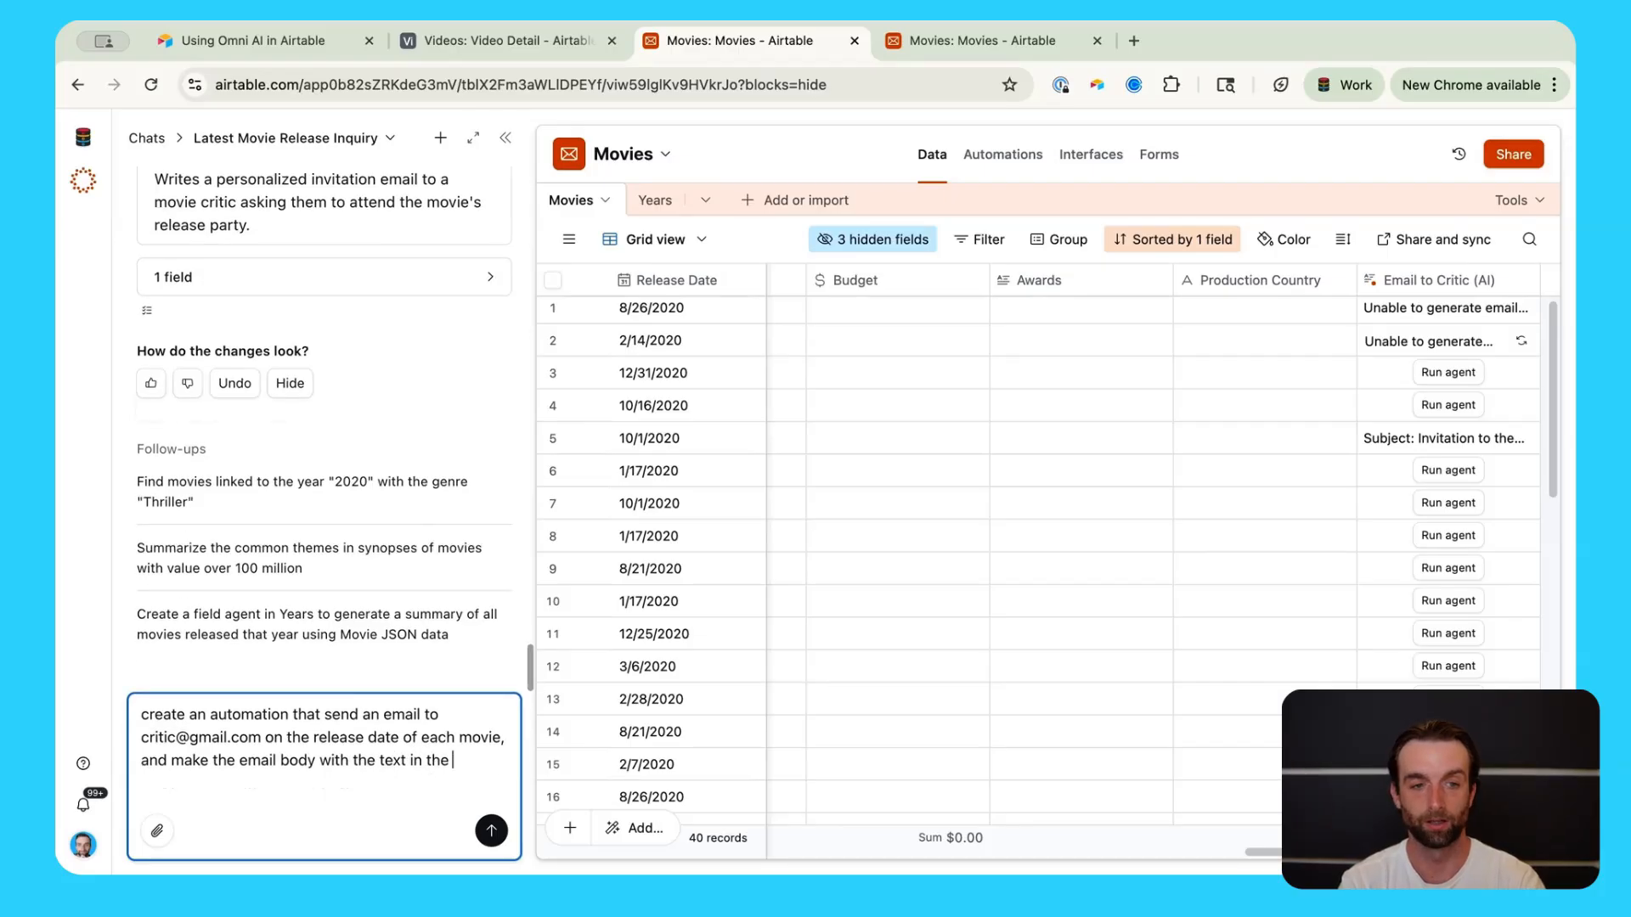
{"action": "type", "text": "\"Email"}
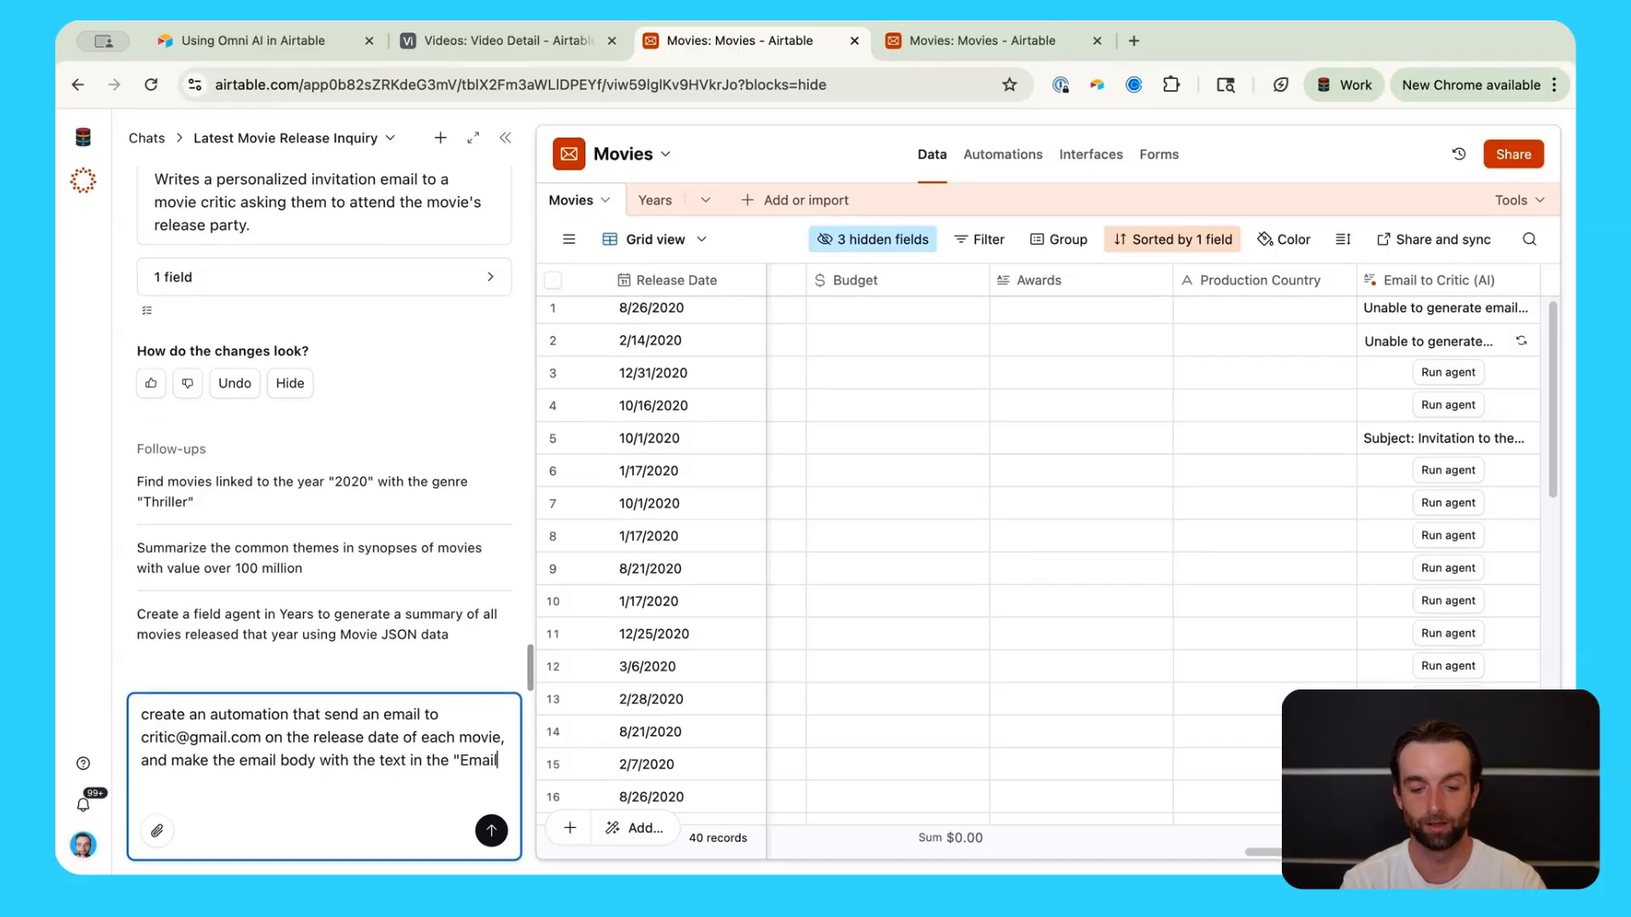
{"action": "type", "text": " to Cri"}
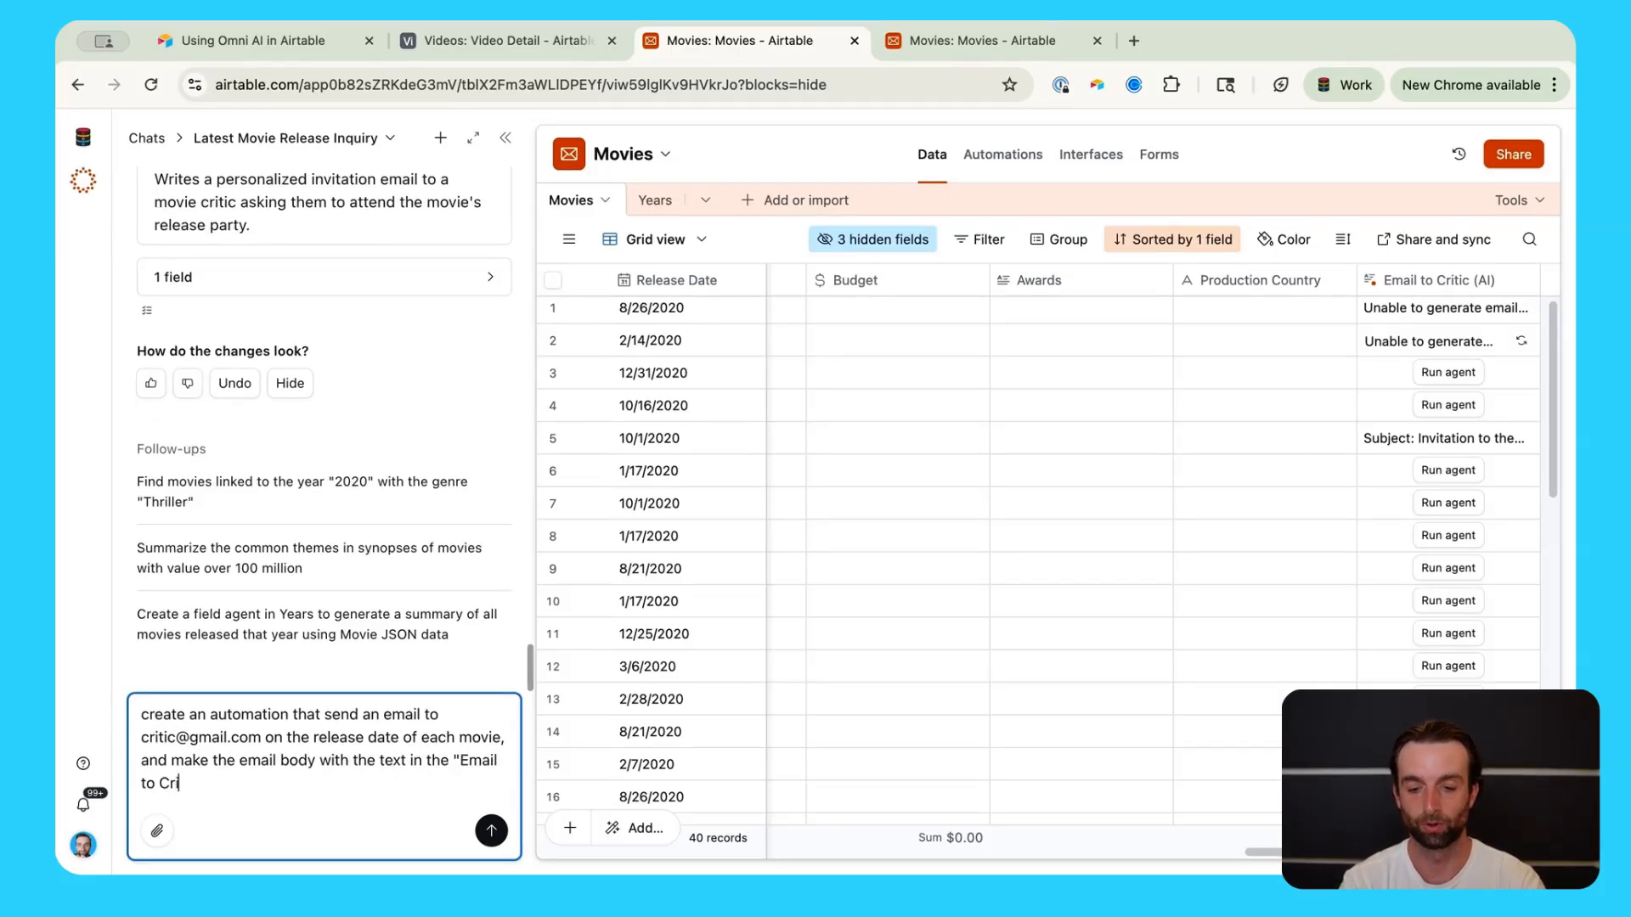
{"action": "type", "text": "tic\" field"}
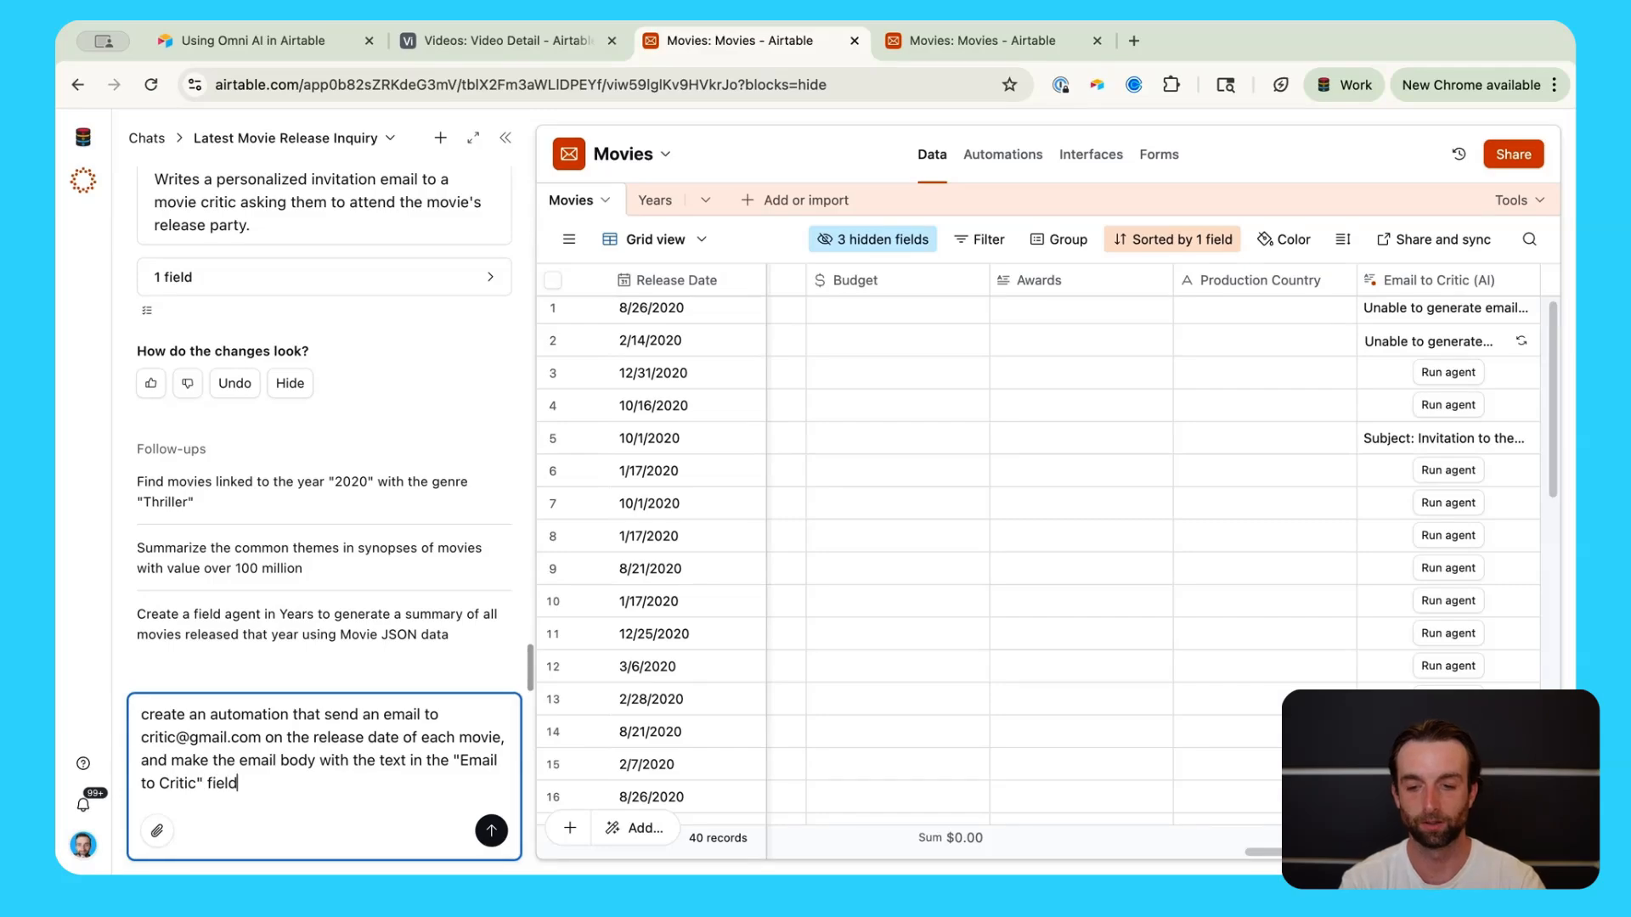
{"action": "key", "text": "Return"}
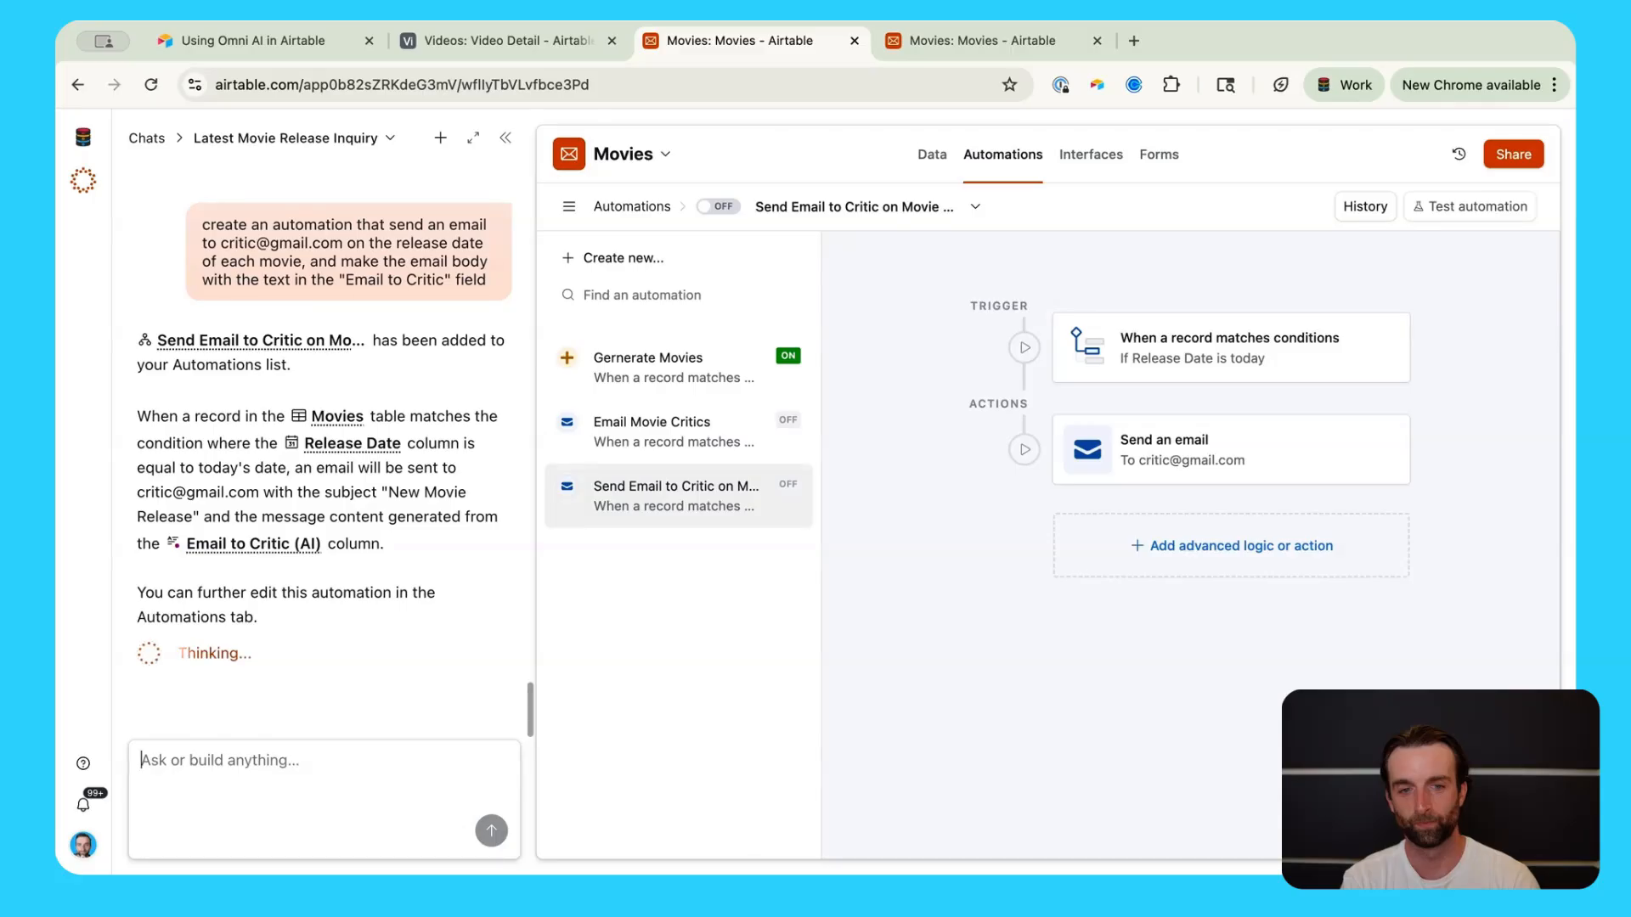
Step: Inspect the automation's Release Date trigger conditions, then open its Send an email step
{"action": "left_click", "coordinate": [929, 661]}
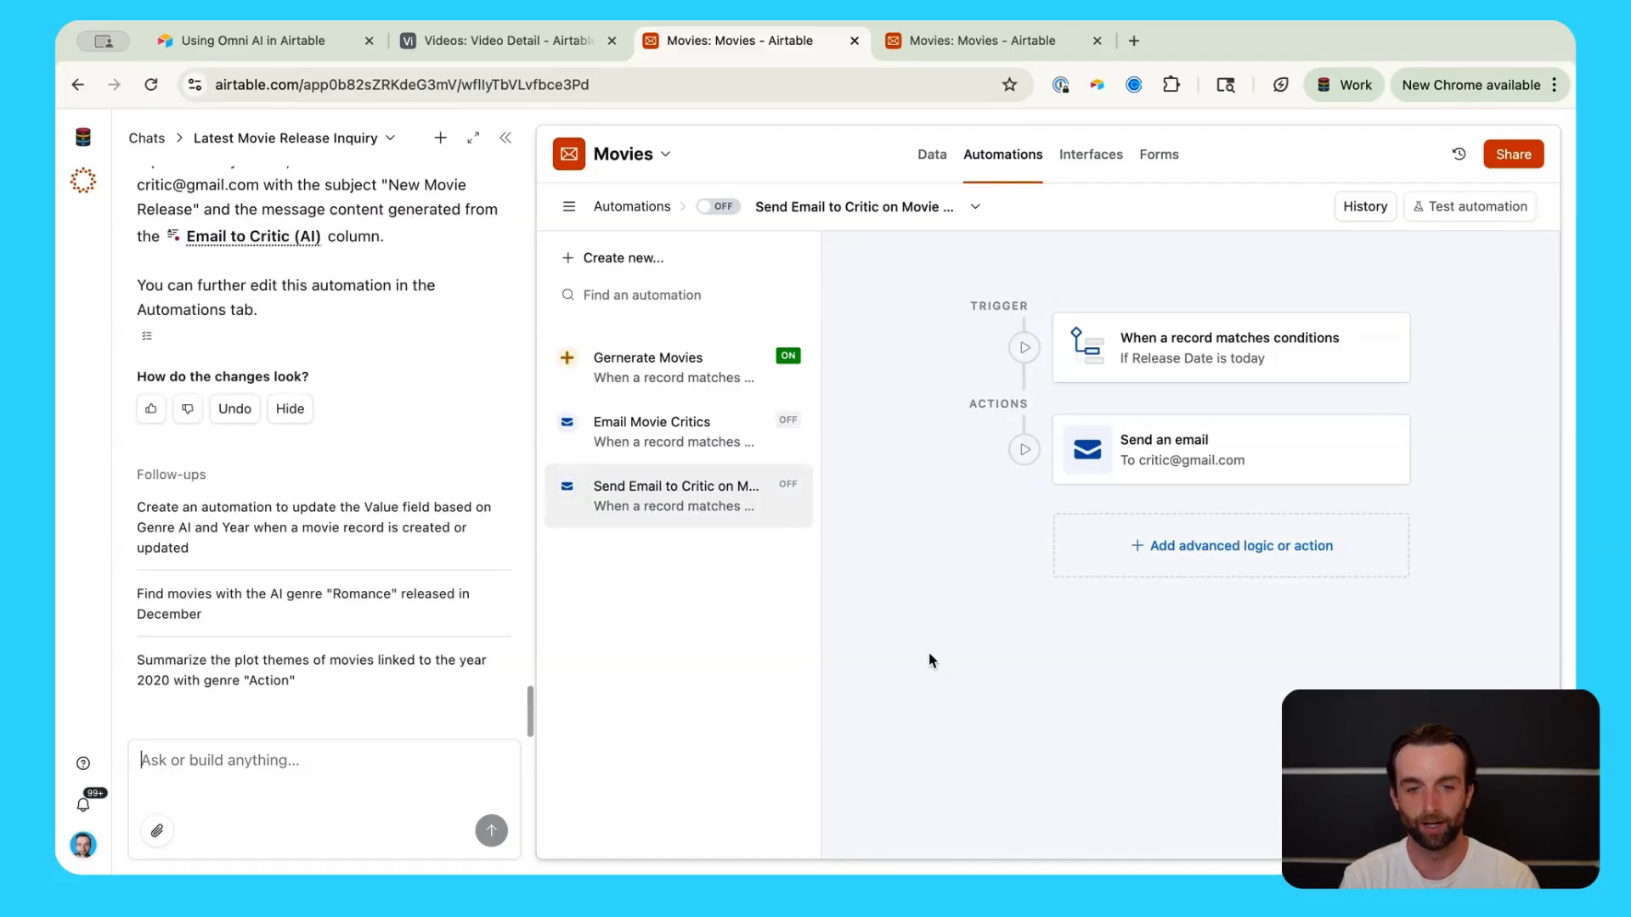
{"action": "left_click", "coordinate": [1201, 344]}
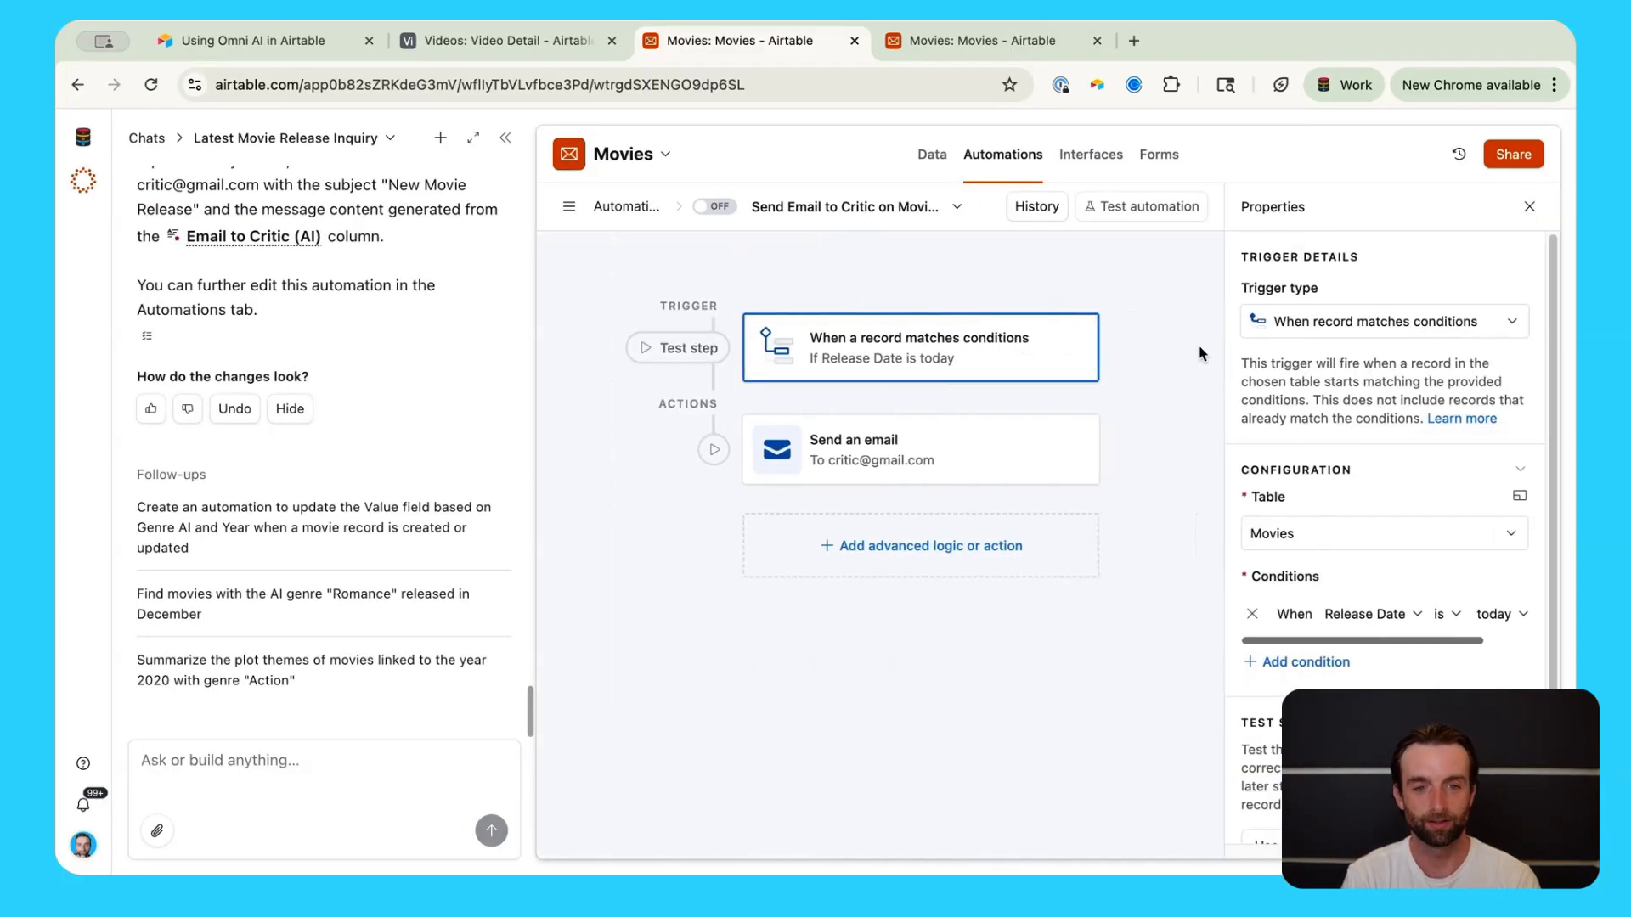
{"action": "scroll", "coordinate": [1376, 594], "scroll_direction": "down", "scroll_amount": 1}
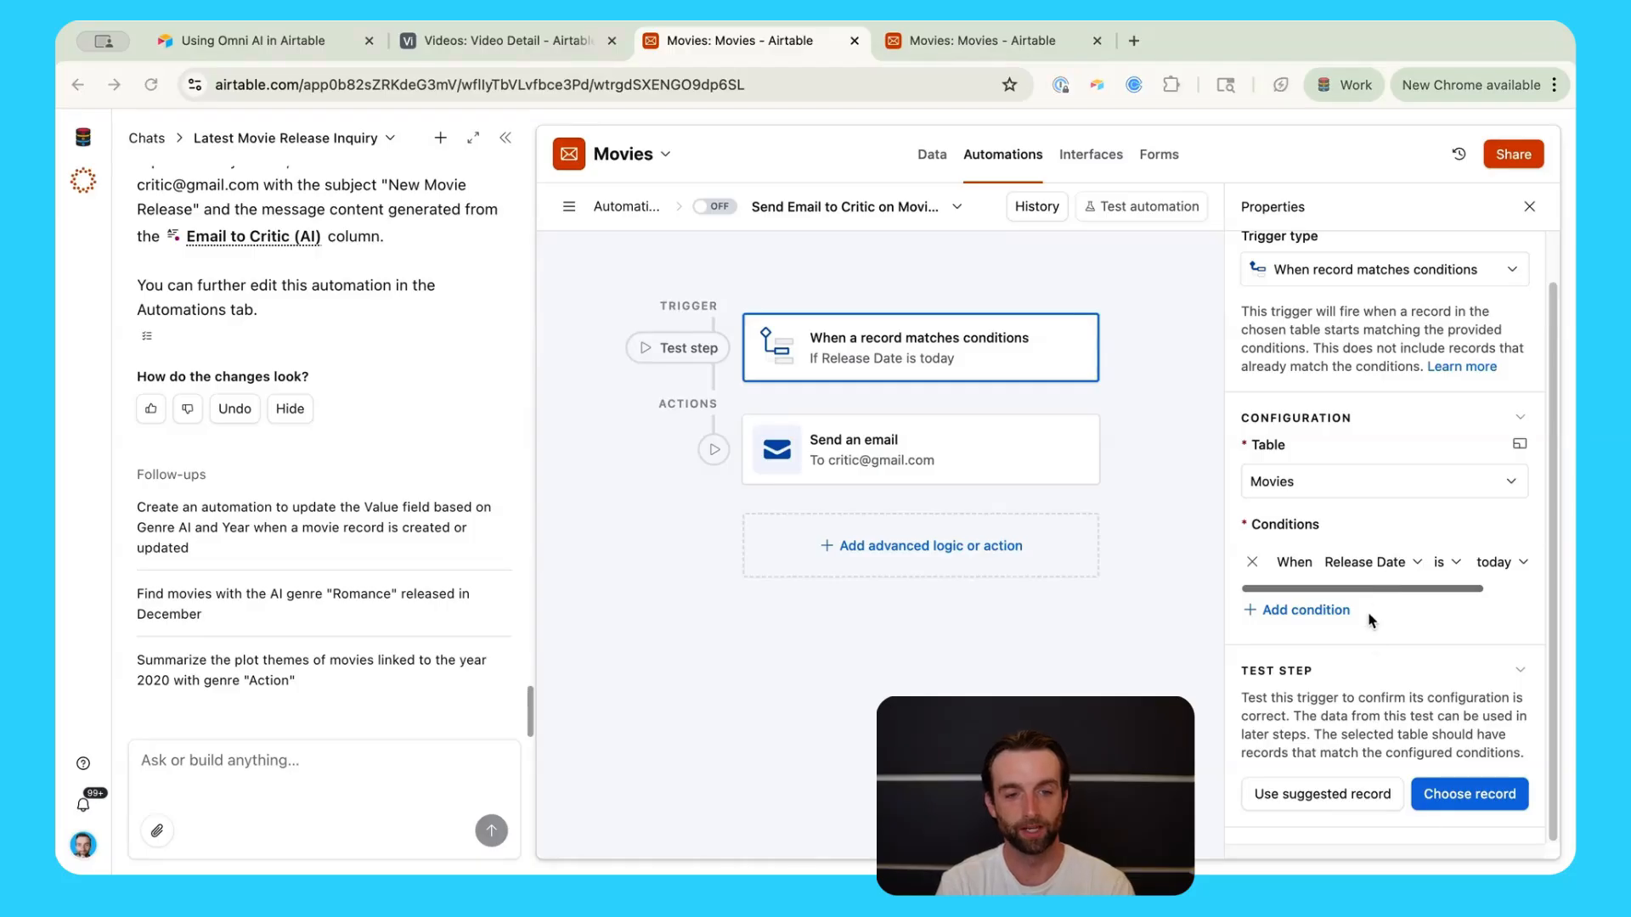
{"action": "left_click", "coordinate": [866, 466]}
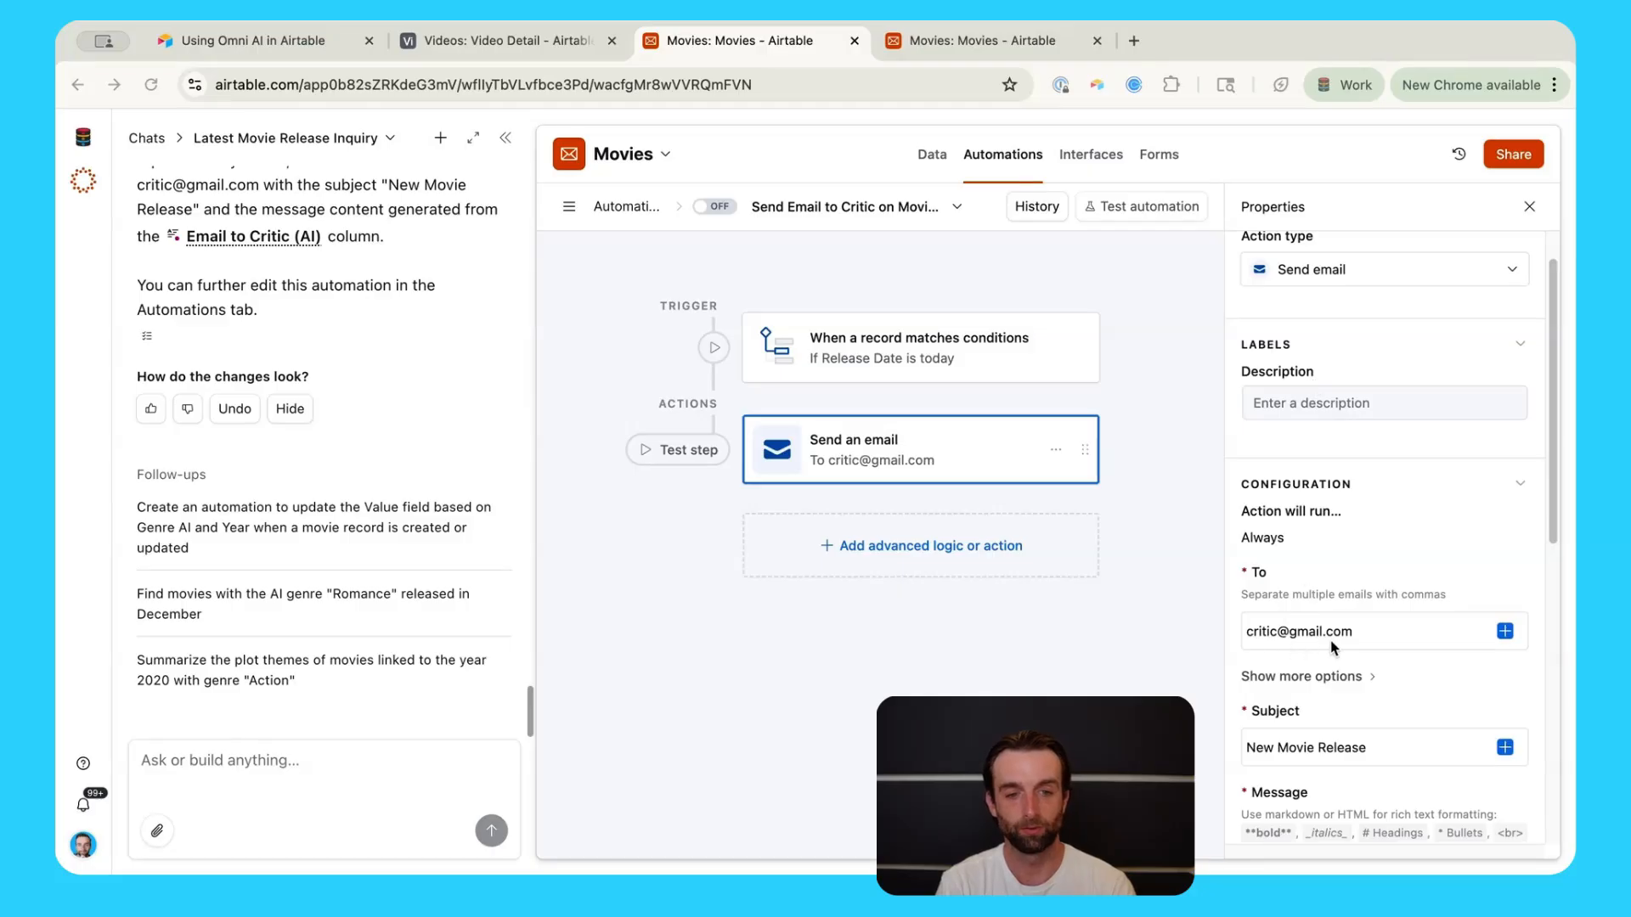
Step: Delete the opening sentence from the email's Message and go back to the Movies grid
{"action": "scroll", "coordinate": [1418, 667], "scroll_direction": "down", "scroll_amount": 5}
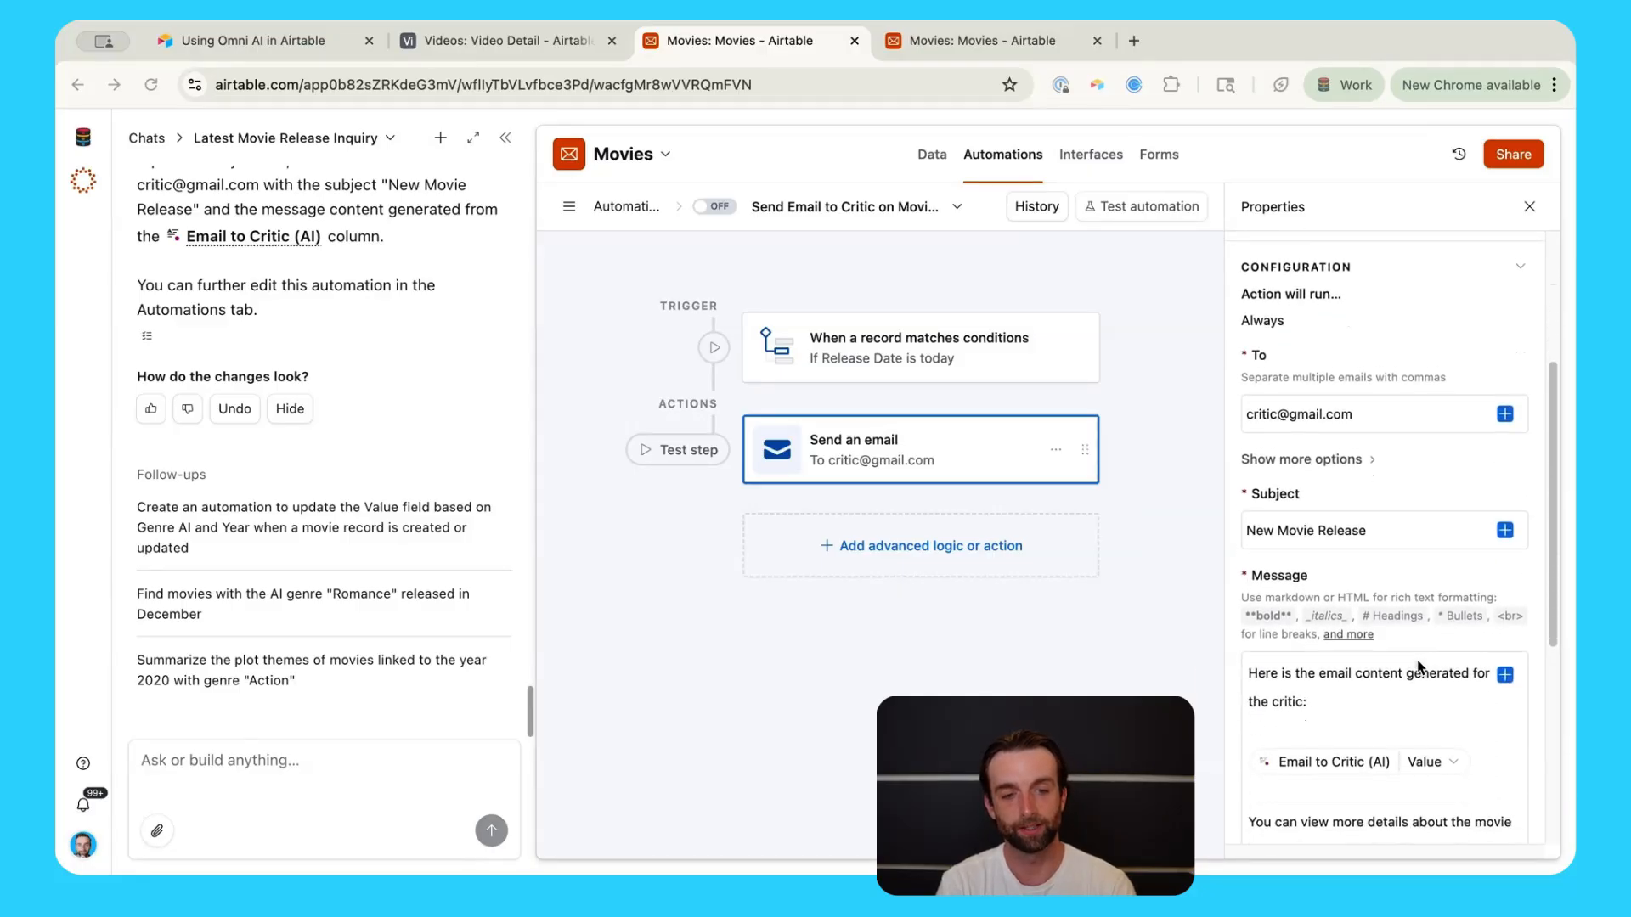
{"action": "scroll", "coordinate": [1419, 667], "scroll_direction": "down", "scroll_amount": 3}
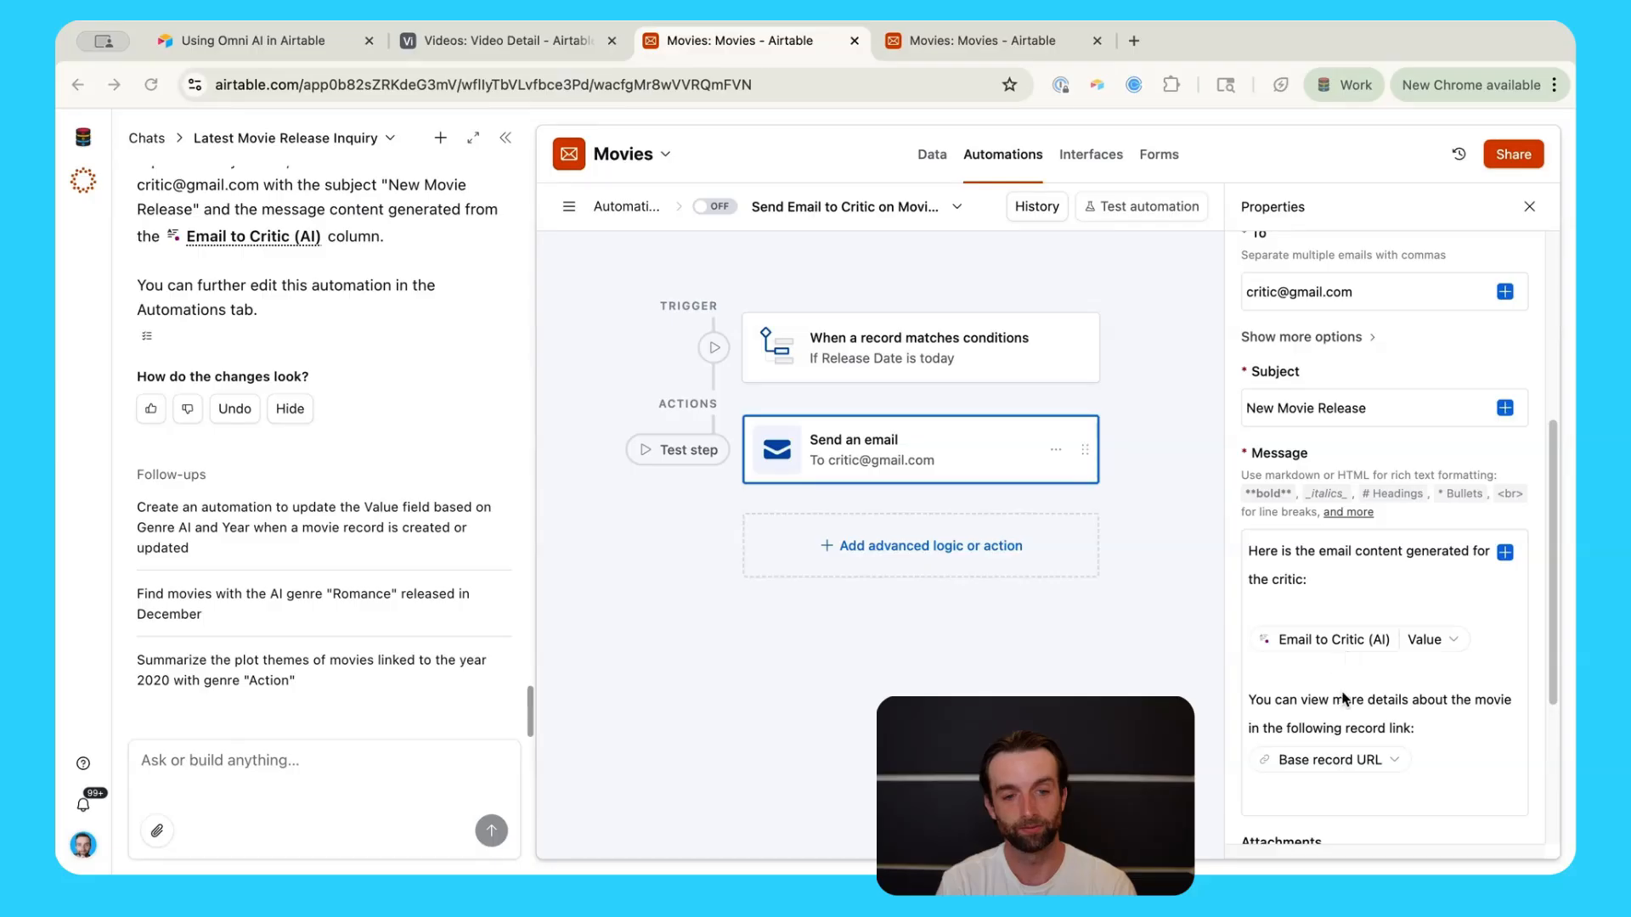
{"action": "scroll", "coordinate": [1344, 699], "scroll_direction": "down", "scroll_amount": 1}
{"action": "scroll", "coordinate": [1317, 620], "scroll_direction": "up", "scroll_amount": 2}
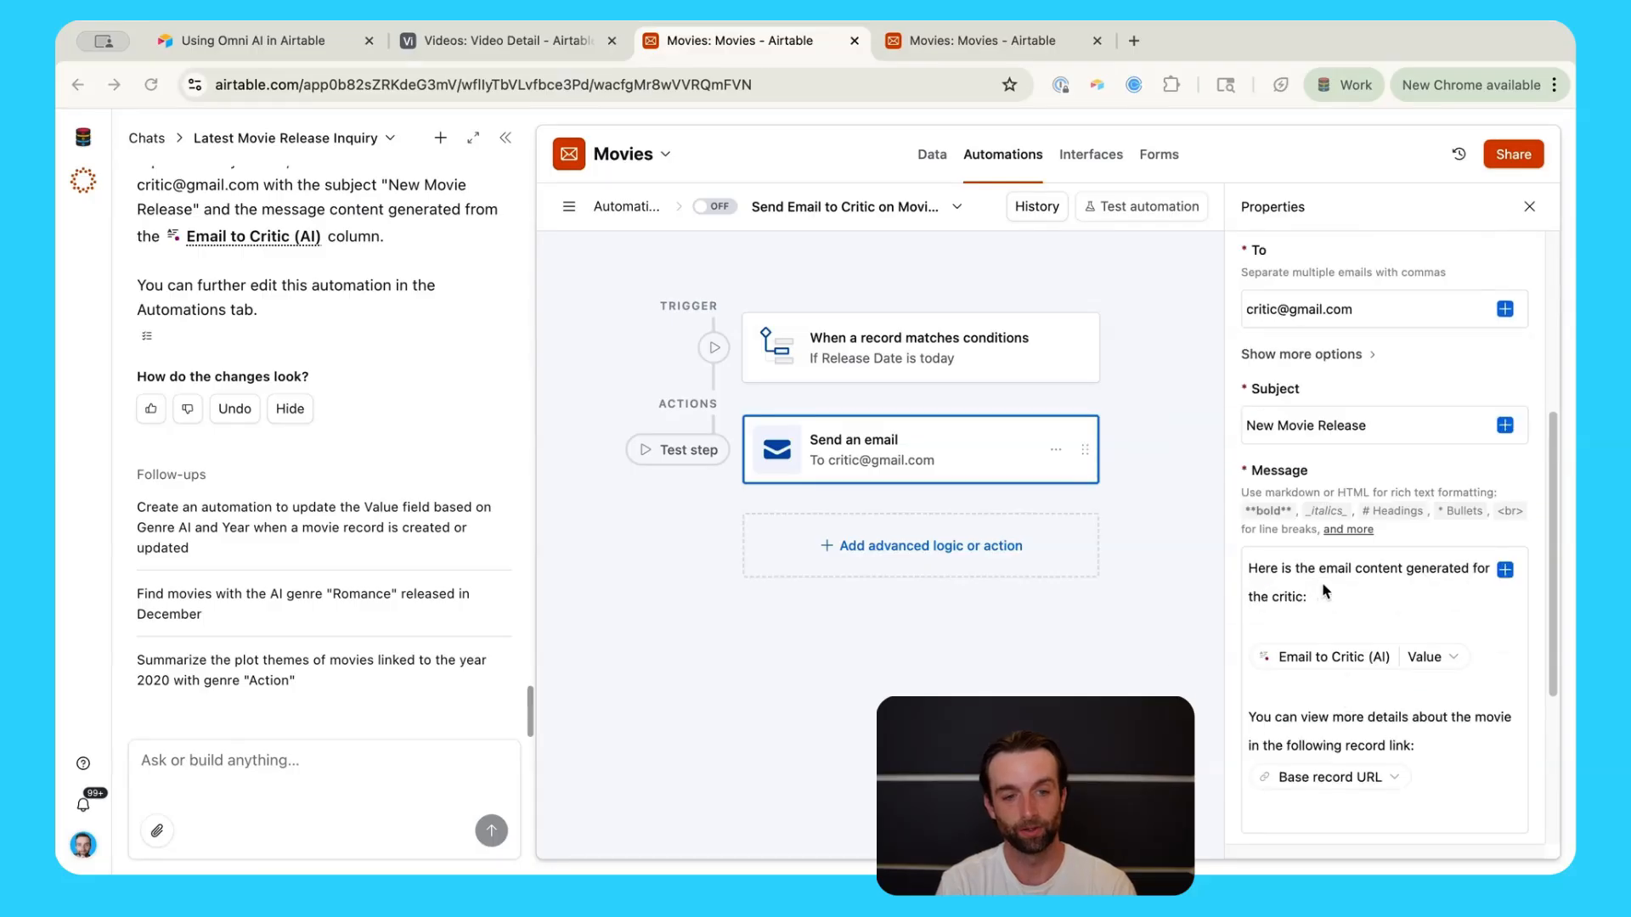
{"action": "left_click", "coordinate": [1327, 597]}
{"action": "triple_click", "coordinate": [1331, 601]}
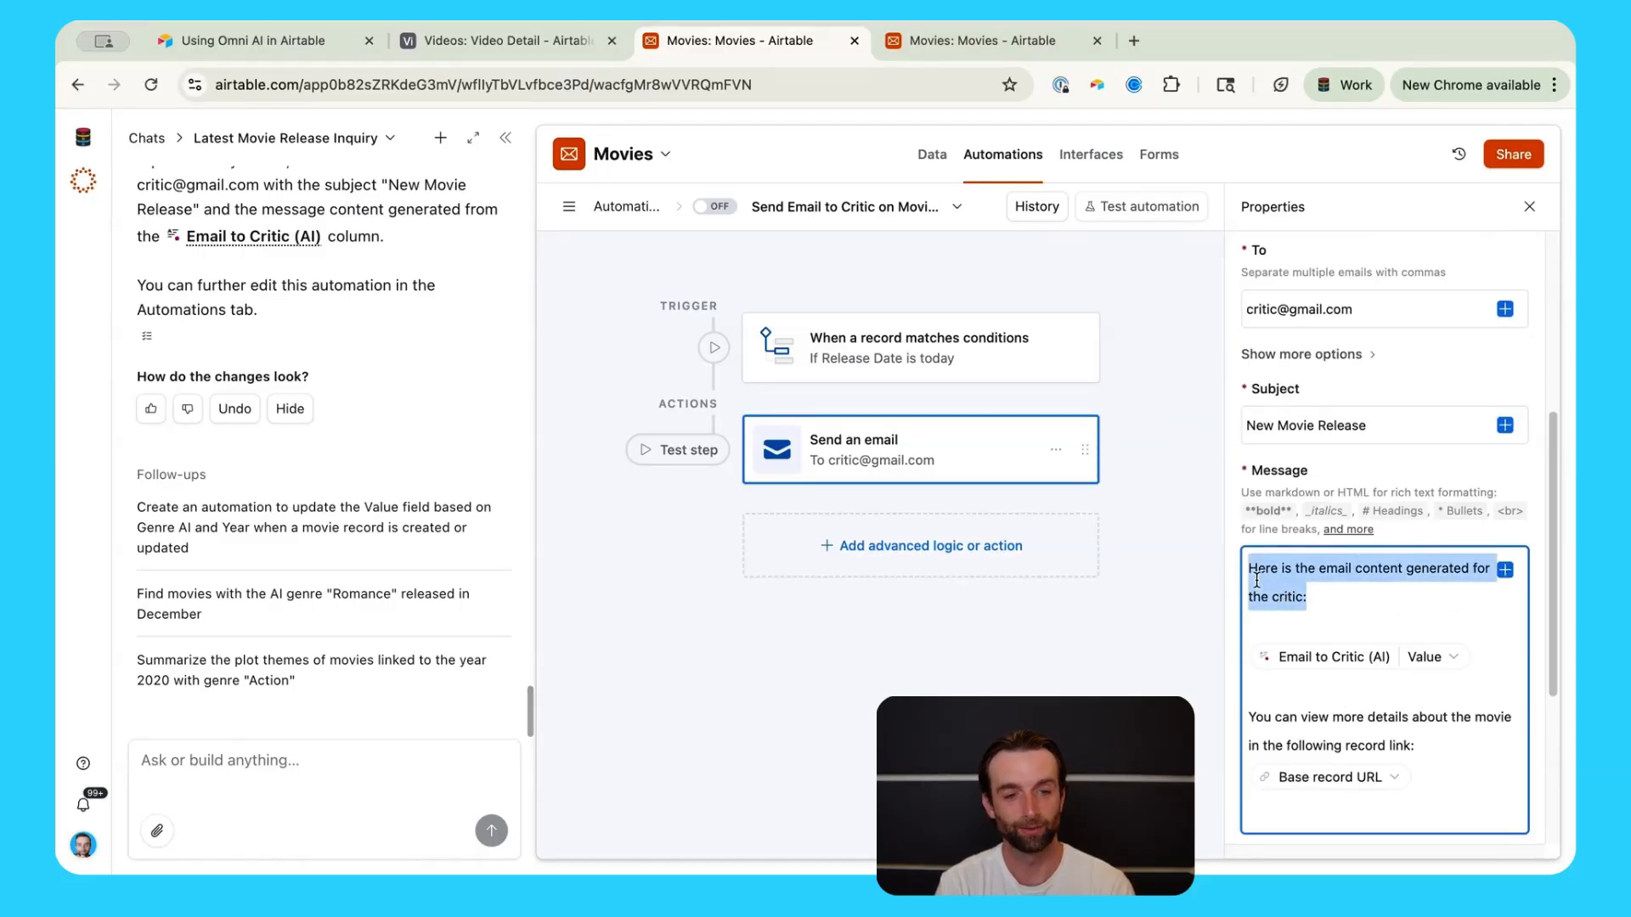
{"action": "key", "text": "BackSpace"}
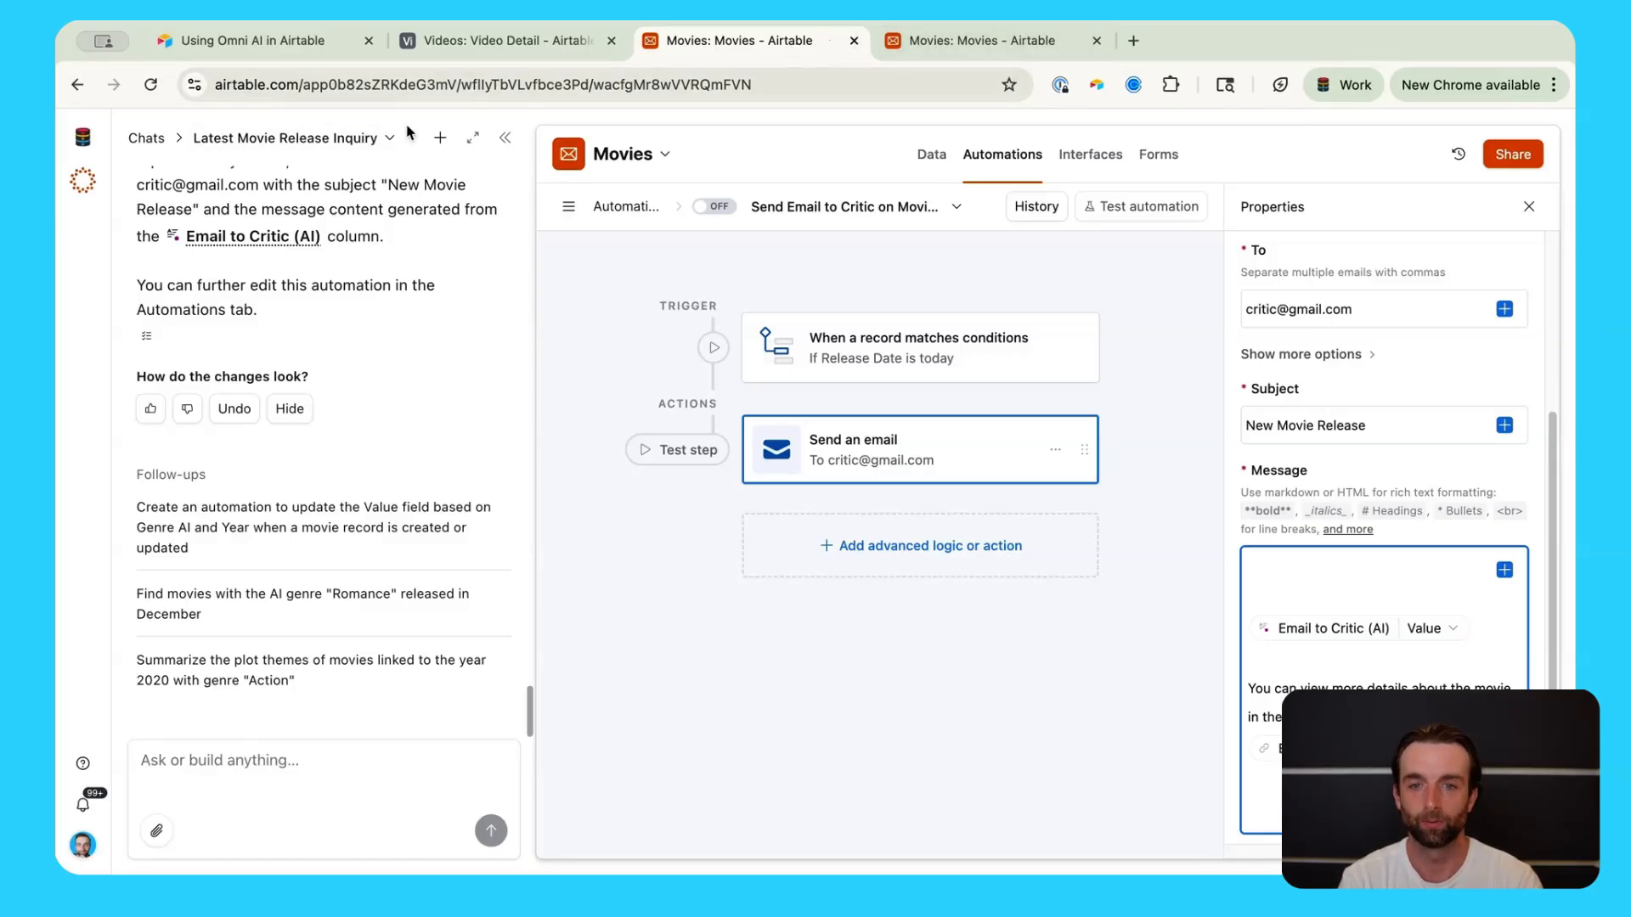
{"action": "left_click", "coordinate": [77, 84]}
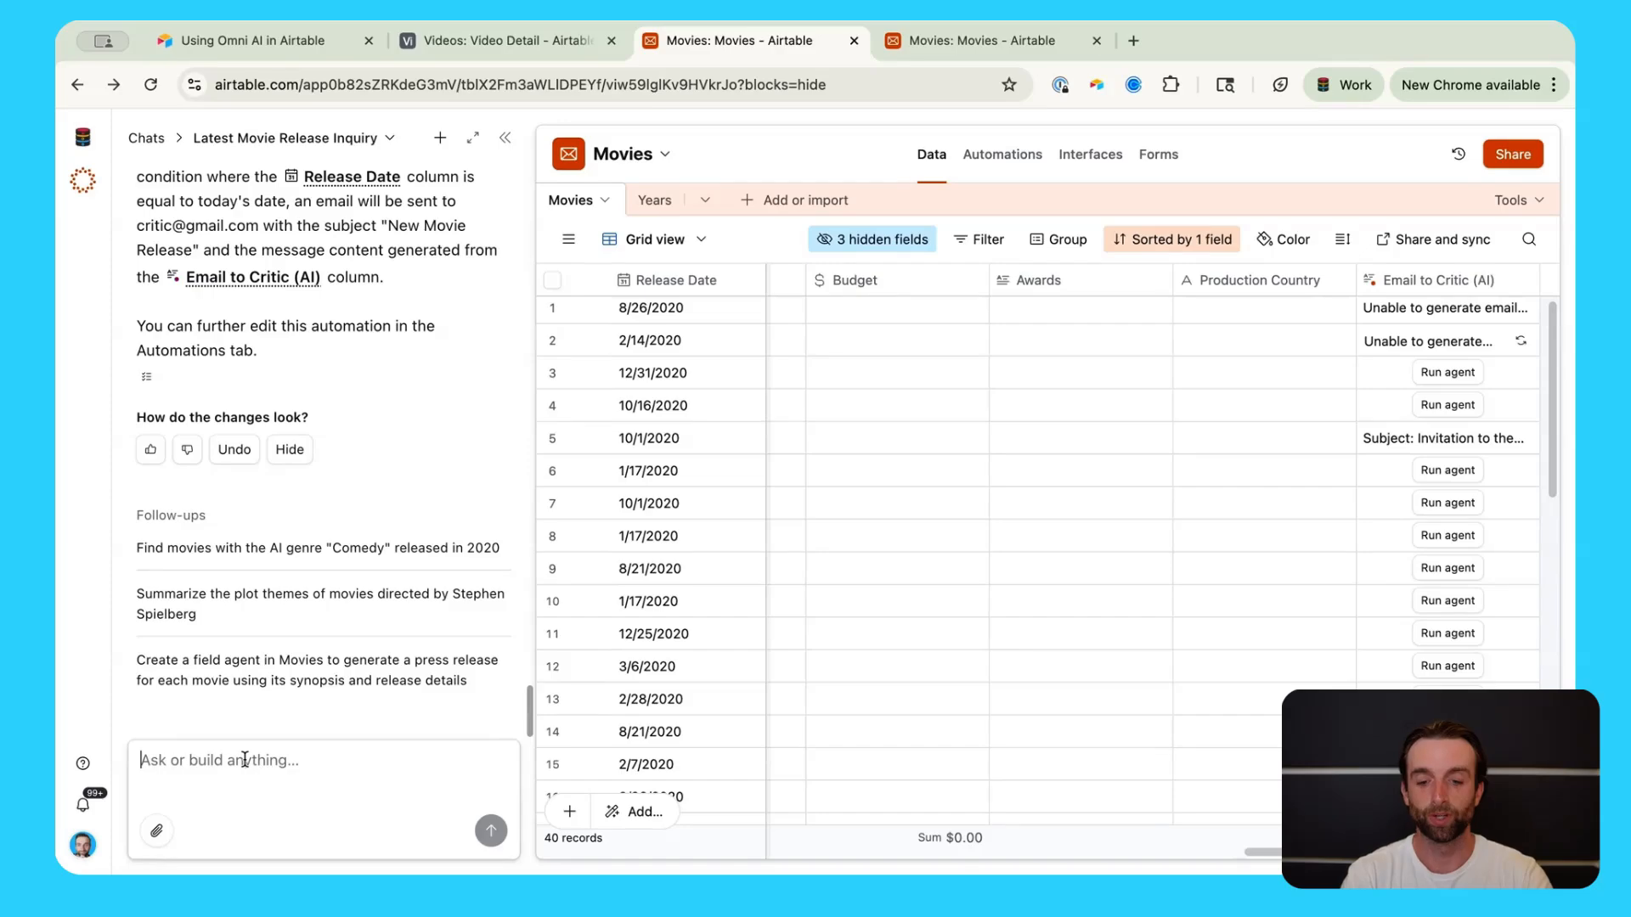
Step: Ask Omni for an interface with high-level charts and interesting insights about the movies table
{"action": "left_click", "coordinate": [245, 760]}
{"action": "type", "text": "c"}
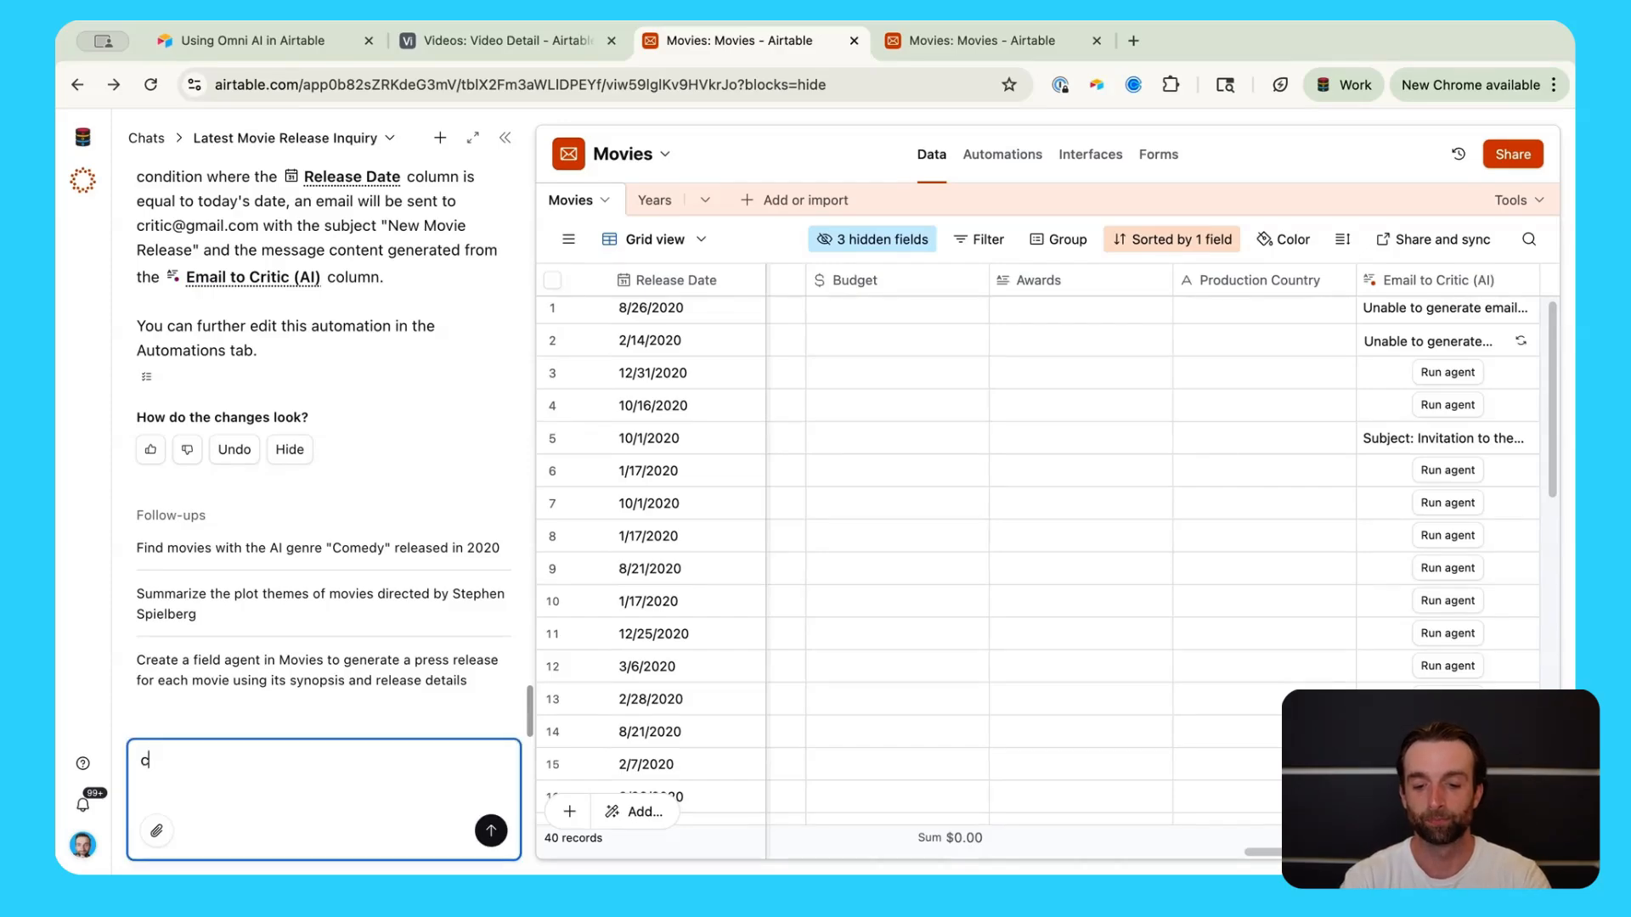
{"action": "type", "text": "reate an inte"}
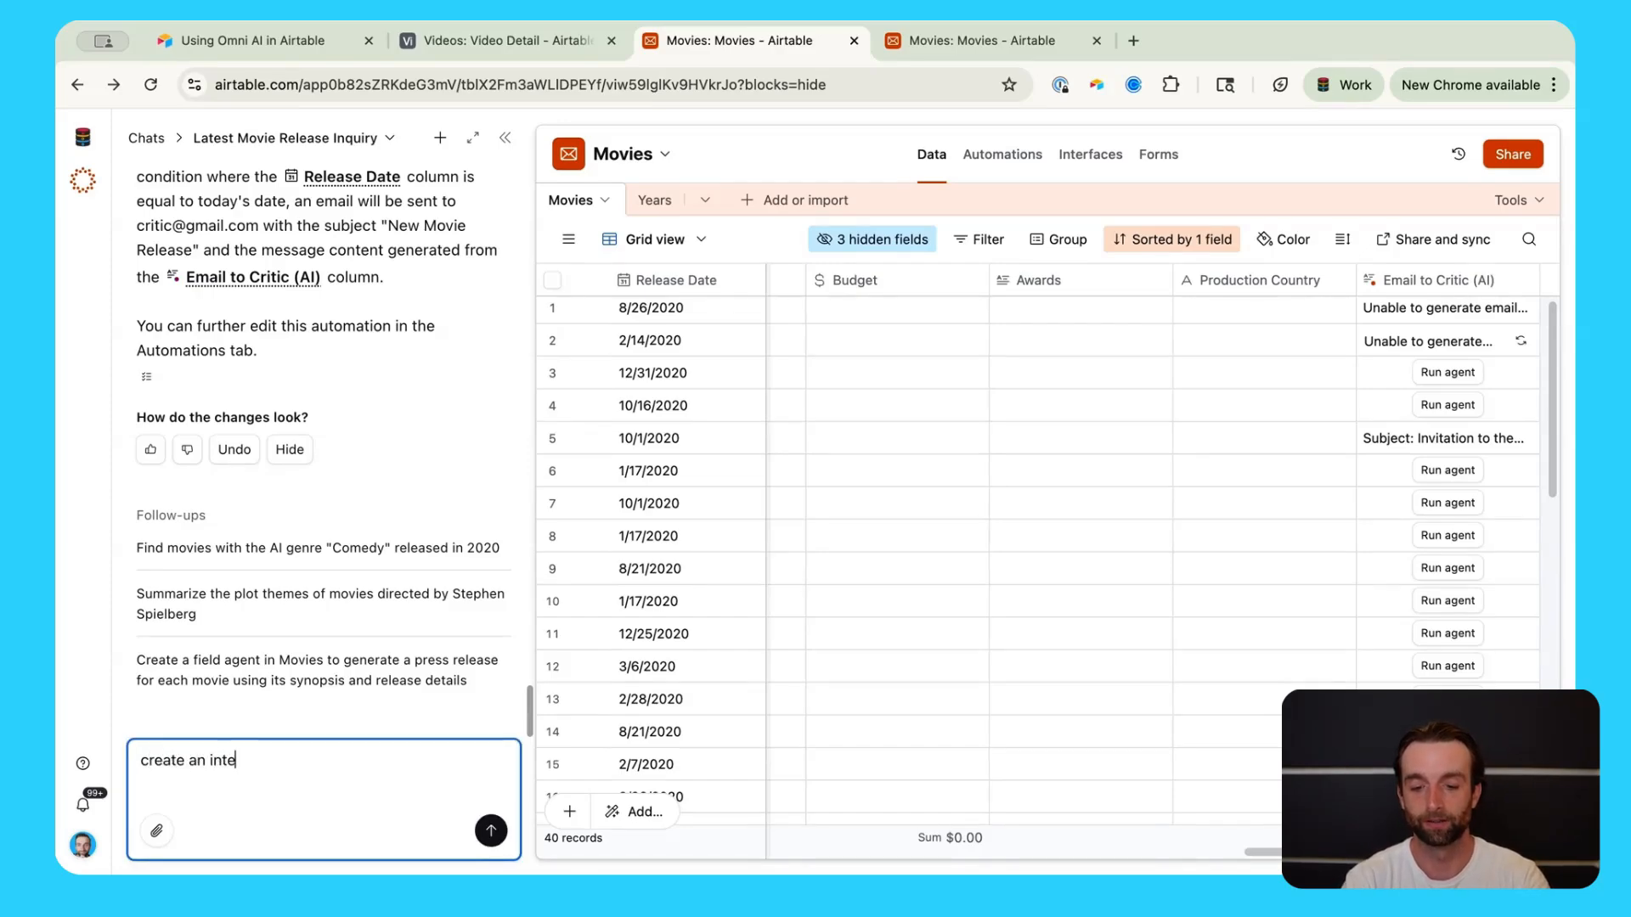
{"action": "type", "text": "rface that shows "}
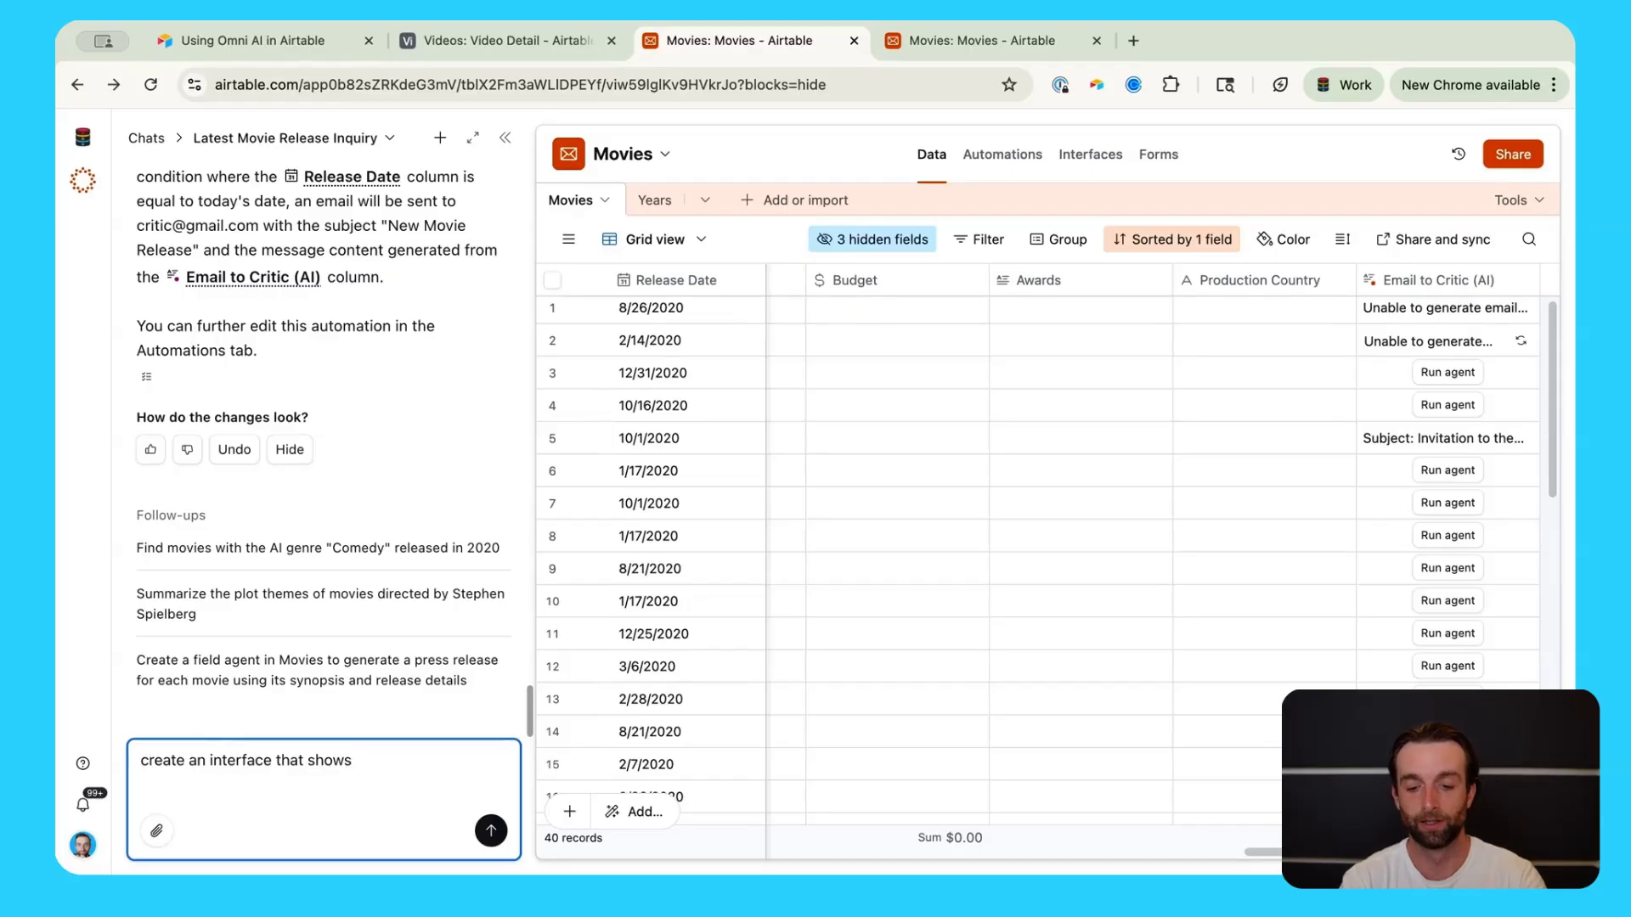
{"action": "type", "text": "high-level charts about the in"}
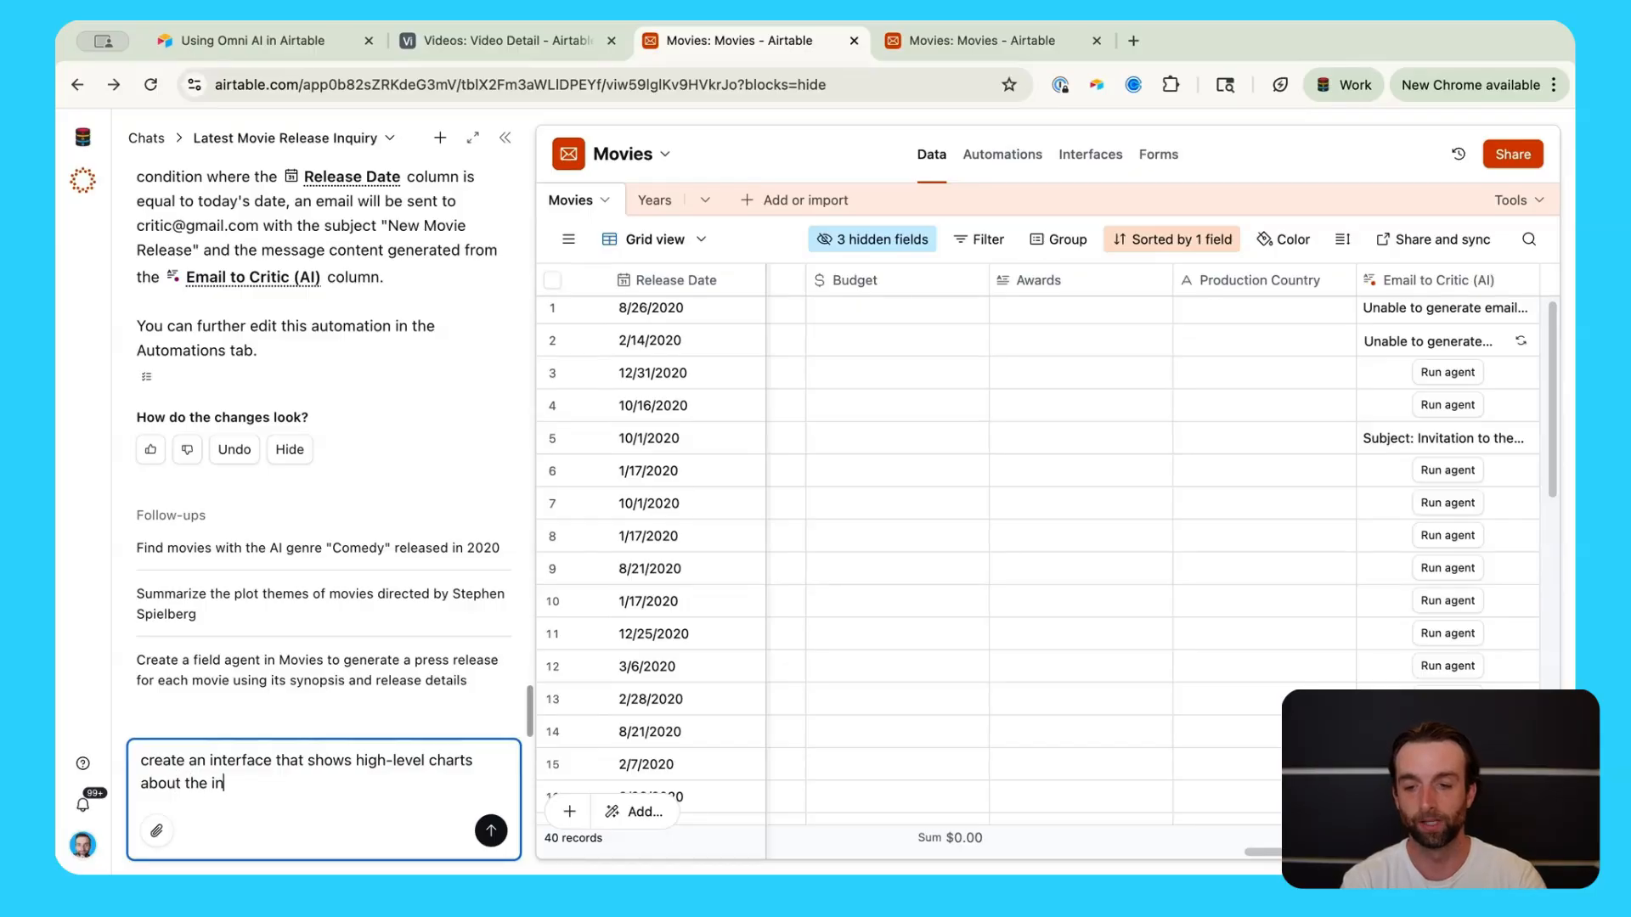
{"action": "type", "text": "fo in "}
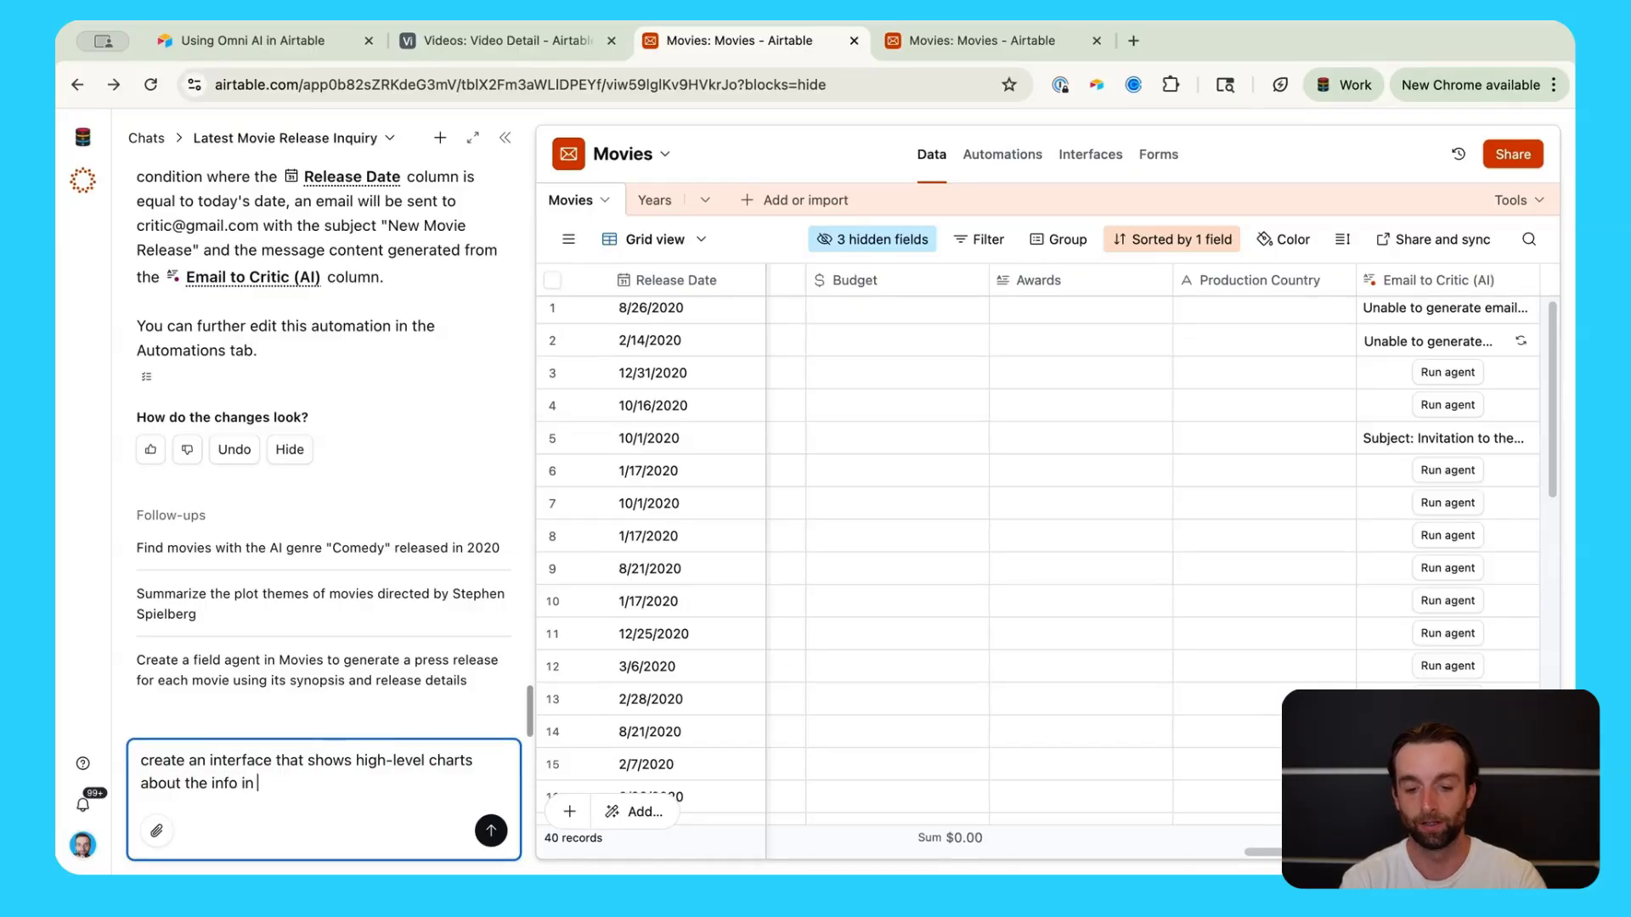
{"action": "type", "text": "the movies table. show"}
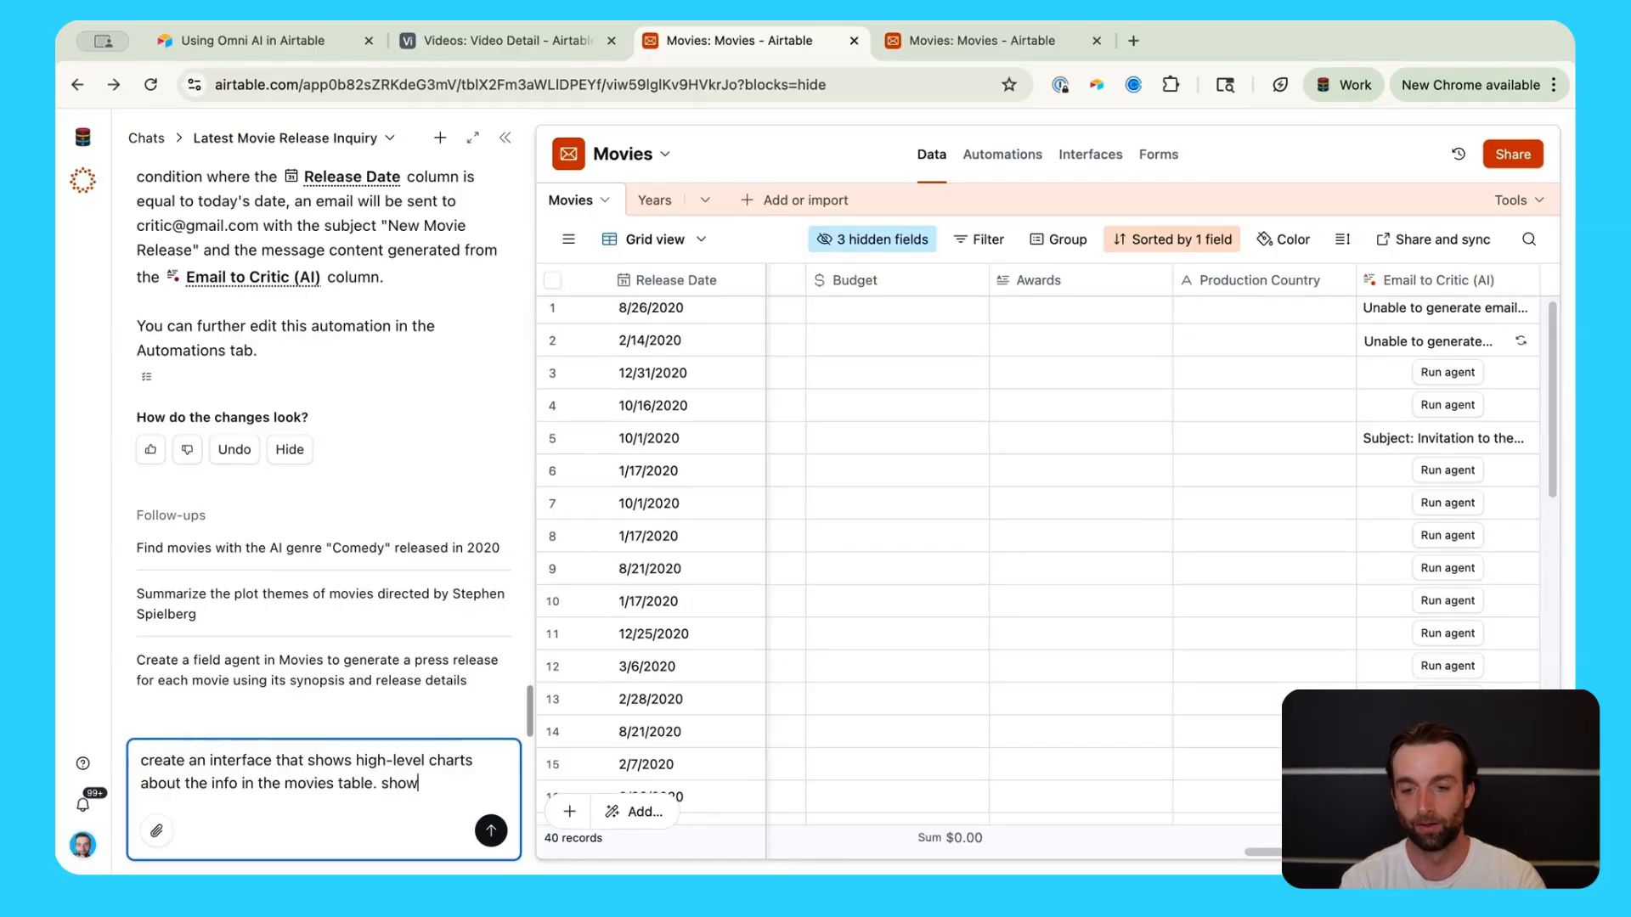
{"action": "type", "text": " us sopme"}
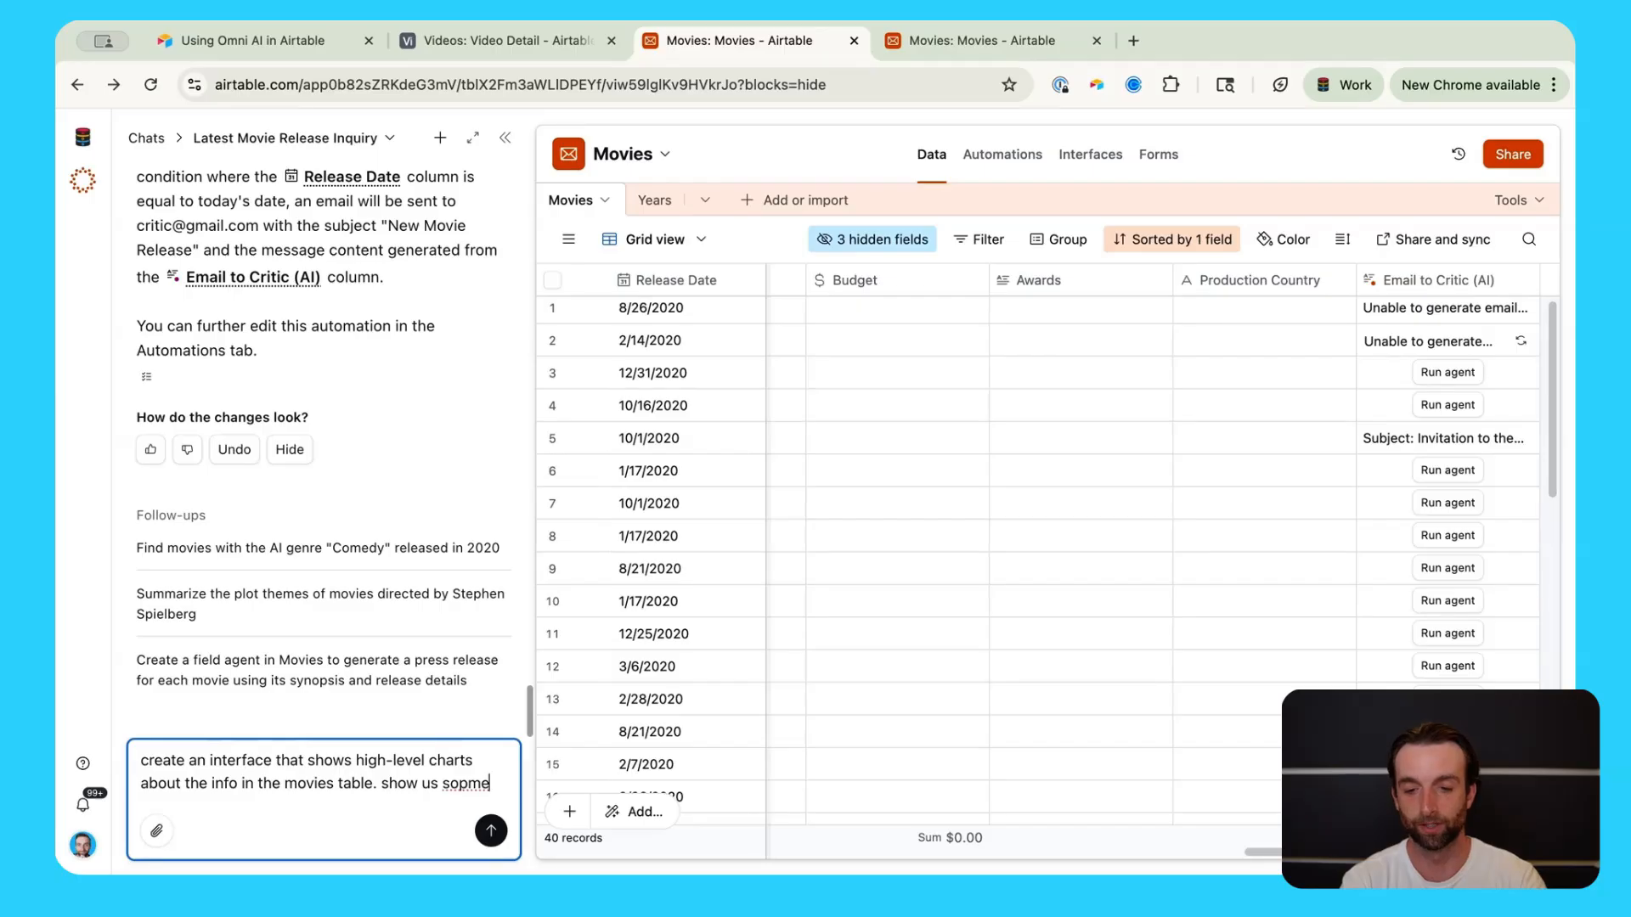
{"action": "key", "text": "BackSpace"}
{"action": "key", "text": "BackSpace"}
{"action": "key", "text": "BackSpace"}
{"action": "type", "text": "me interesting insight"}
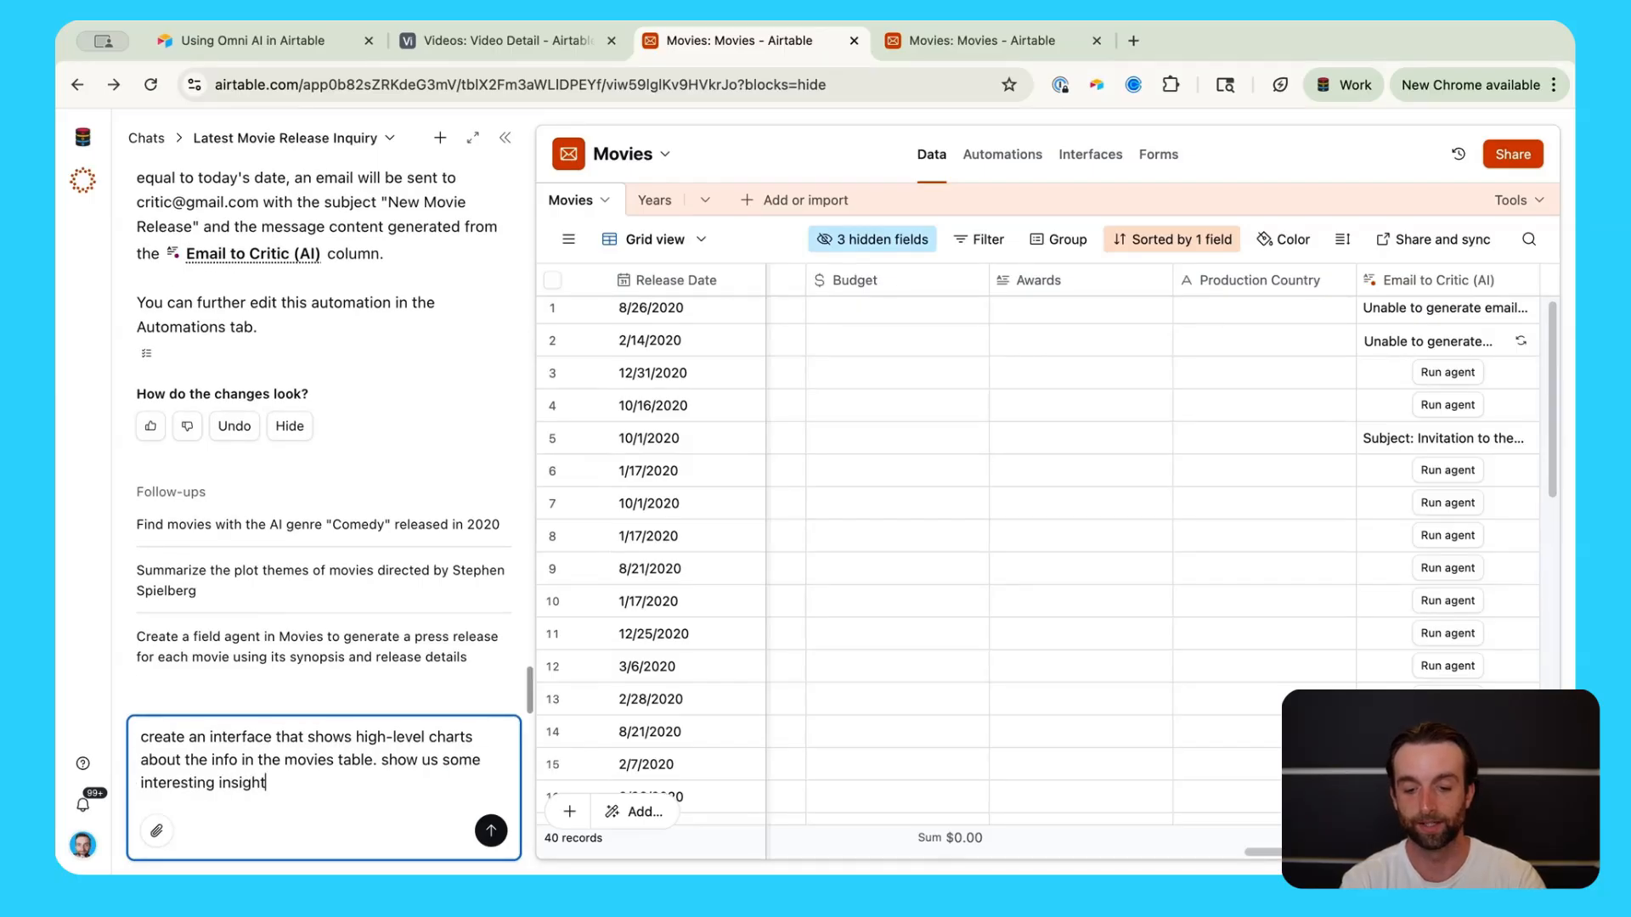
{"action": "type", "text": "s"}
{"action": "key", "text": "shift+Tab"}
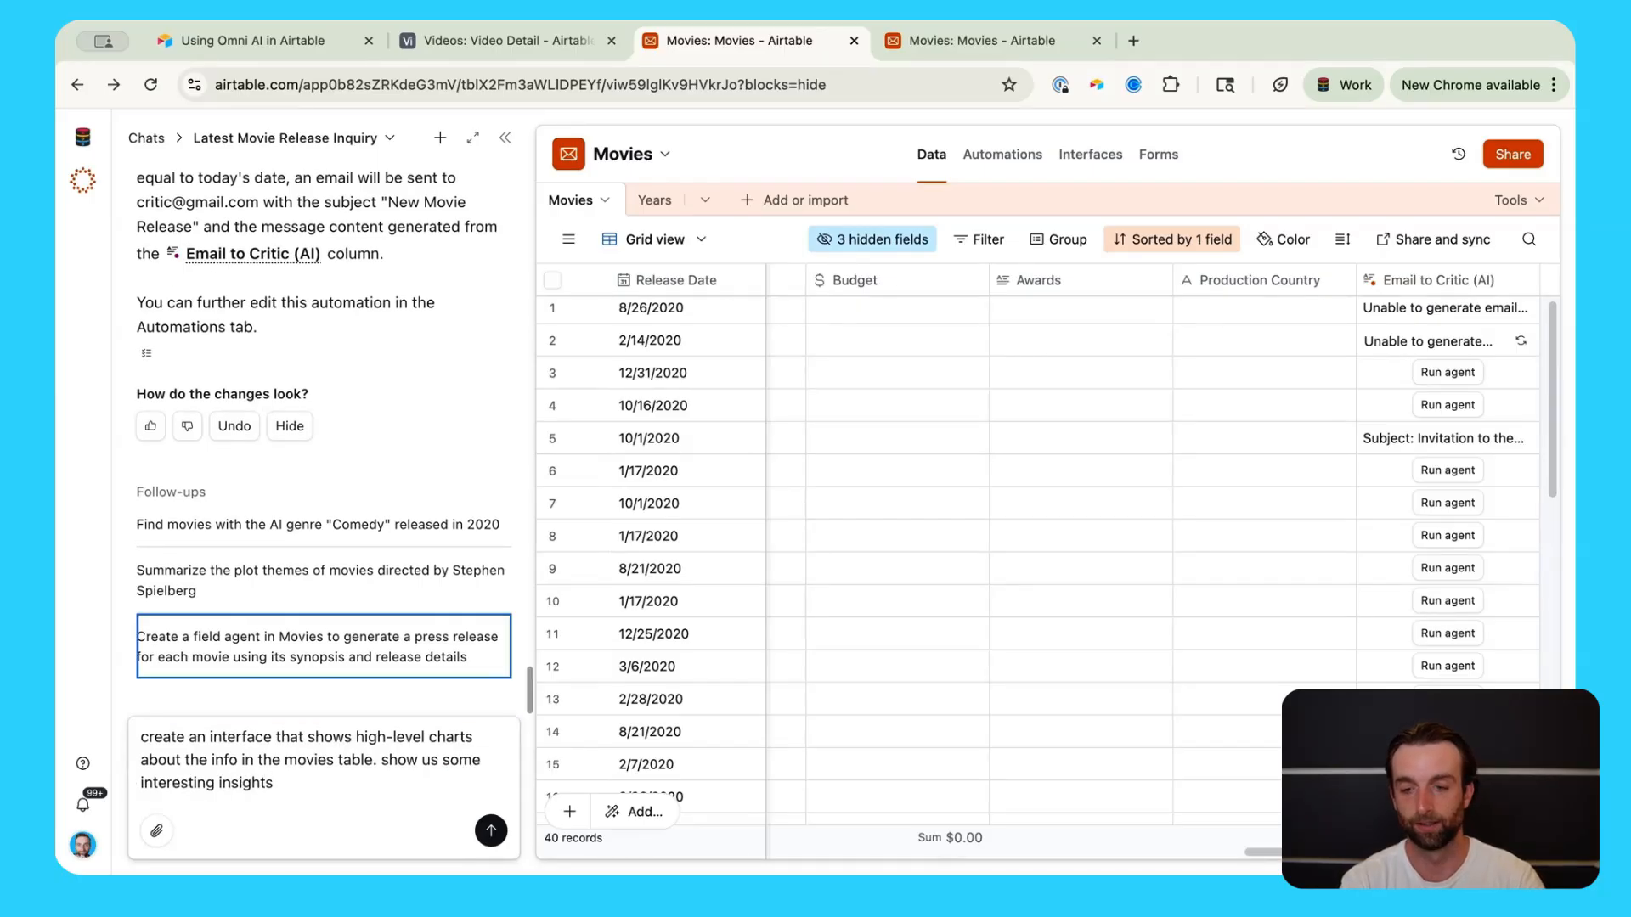
{"action": "left_click", "coordinate": [342, 777]}
Step: Send the request, then inspect the generated Total Number of Movies and Average Movie Rating cards
{"action": "type", "text": "!"}
{"action": "key", "text": "Return"}
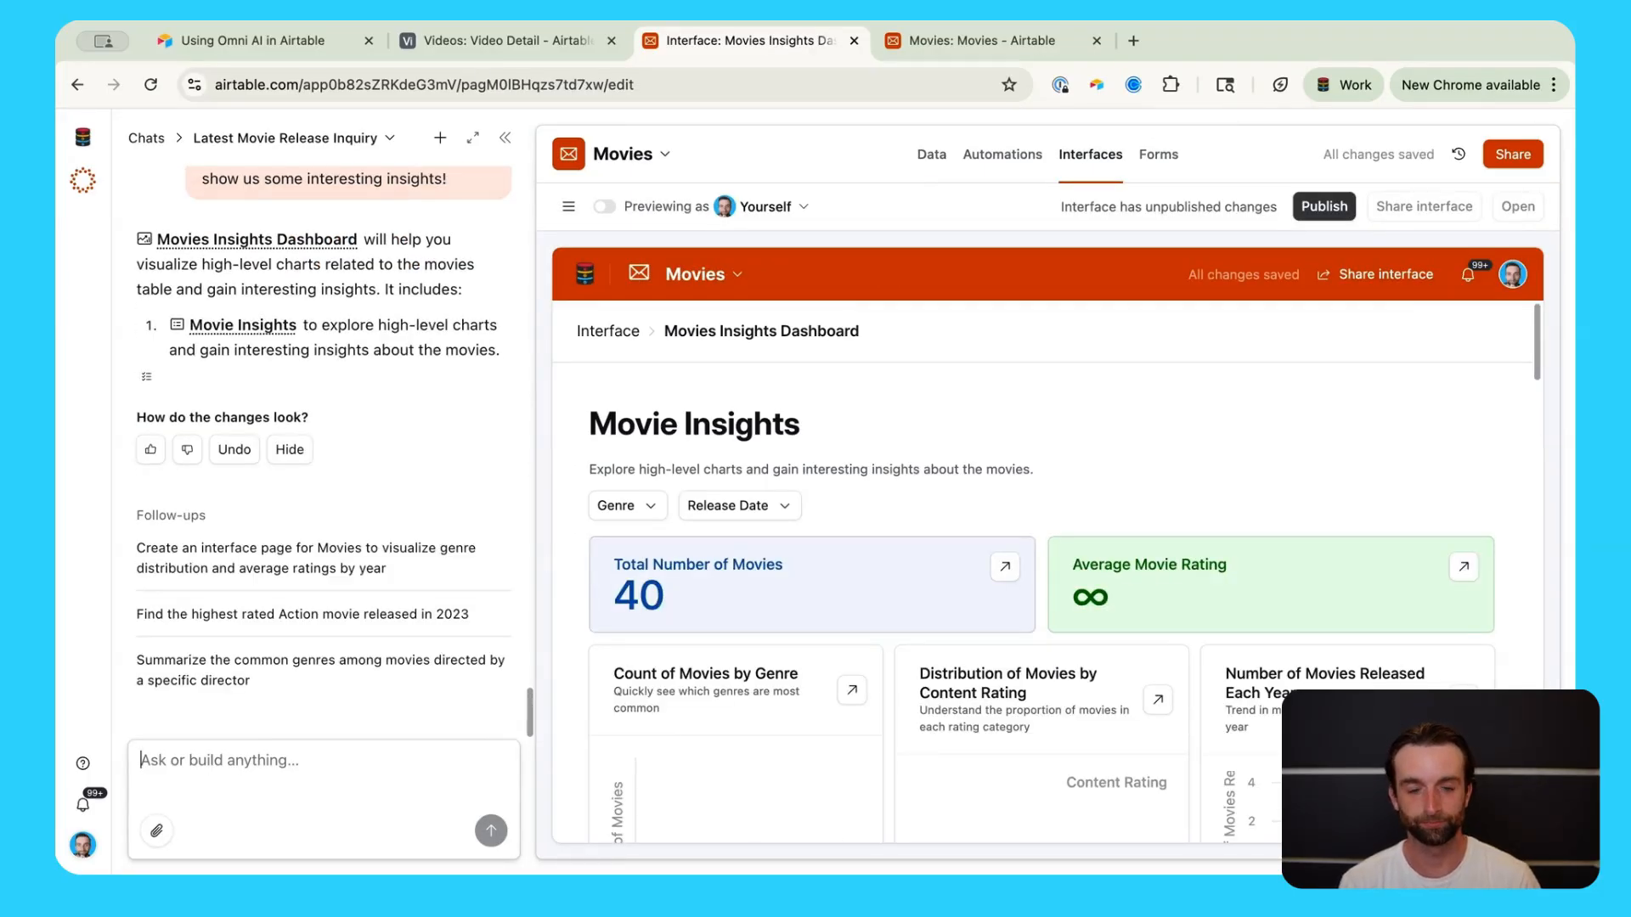
{"action": "scroll", "coordinate": [1077, 515], "scroll_direction": "down", "scroll_amount": 2}
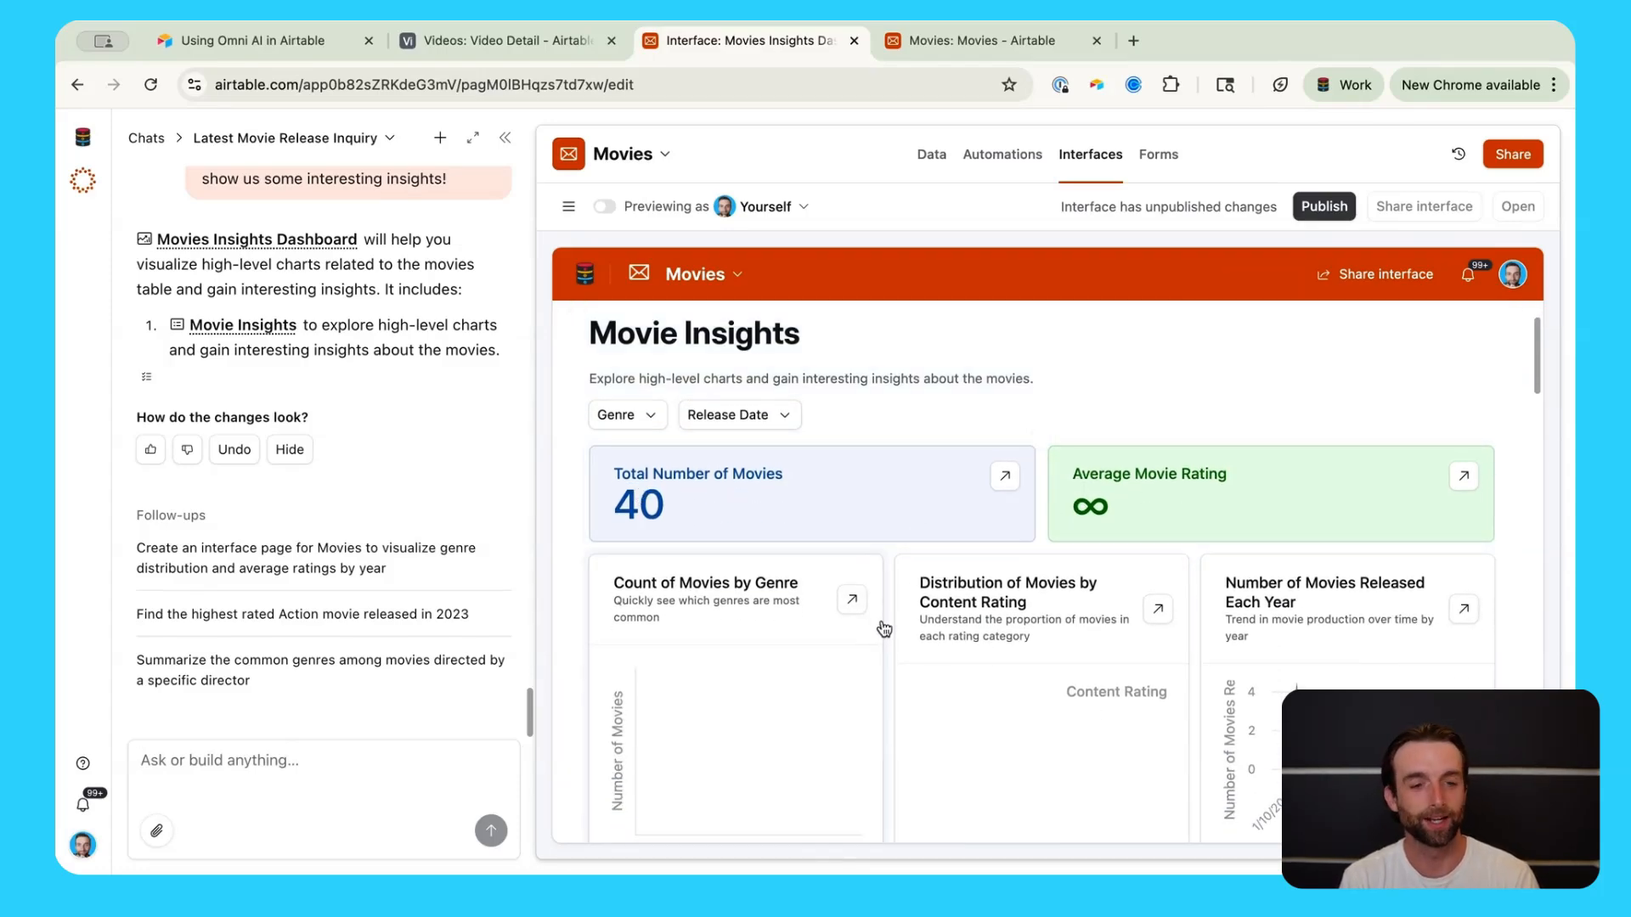
{"action": "left_click", "coordinate": [749, 523]}
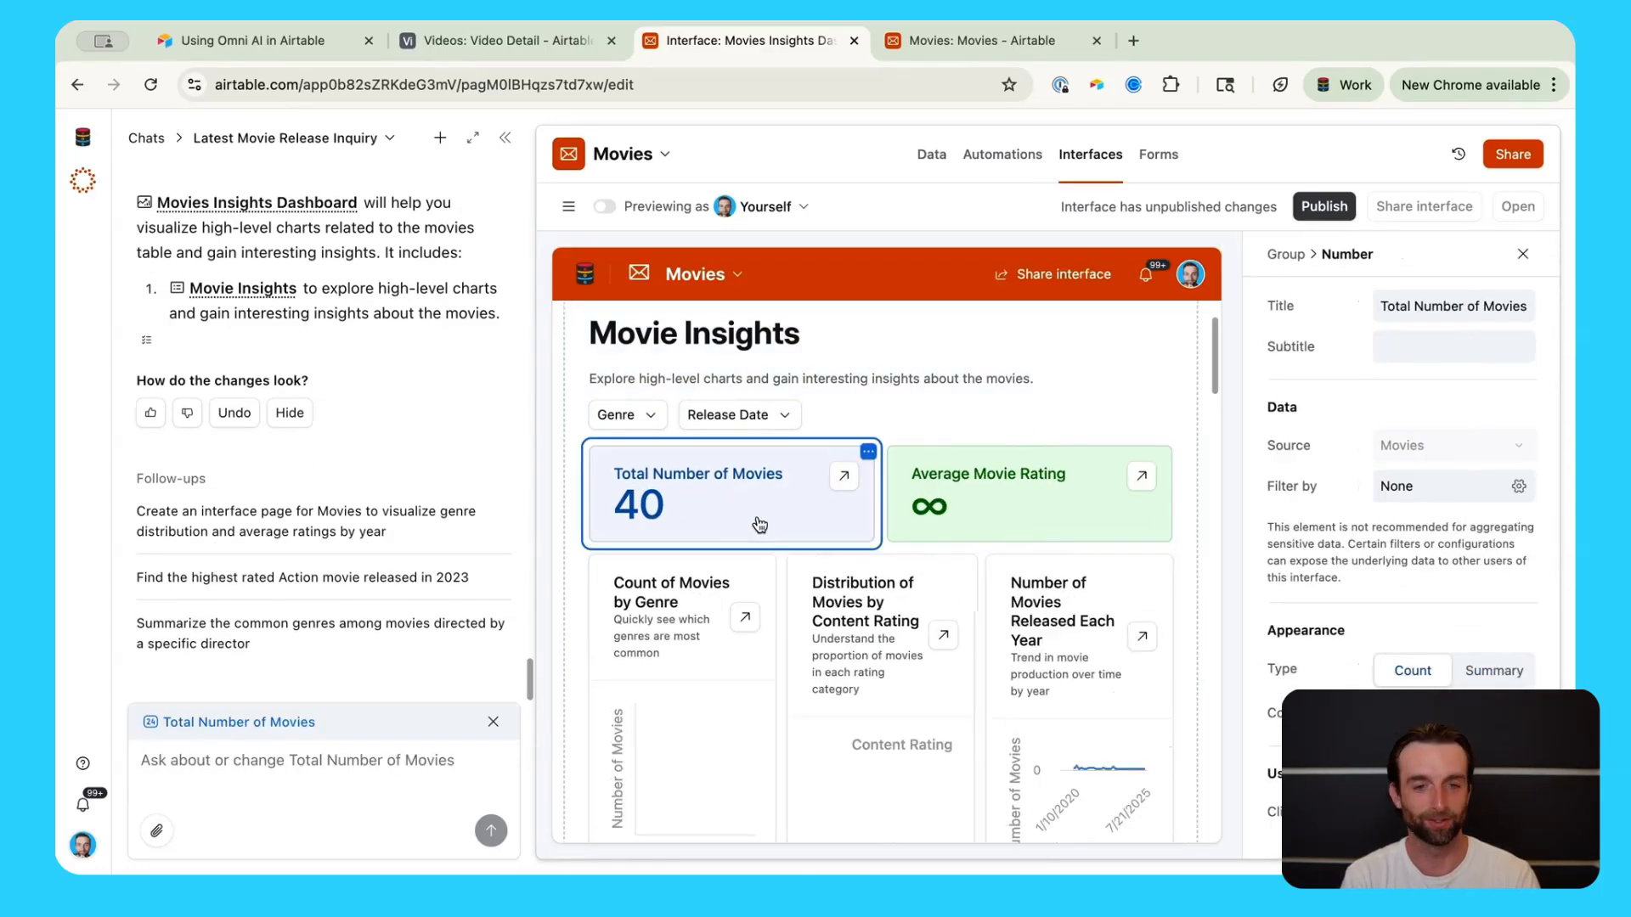
{"action": "scroll", "coordinate": [818, 592], "scroll_direction": "down", "scroll_amount": 4}
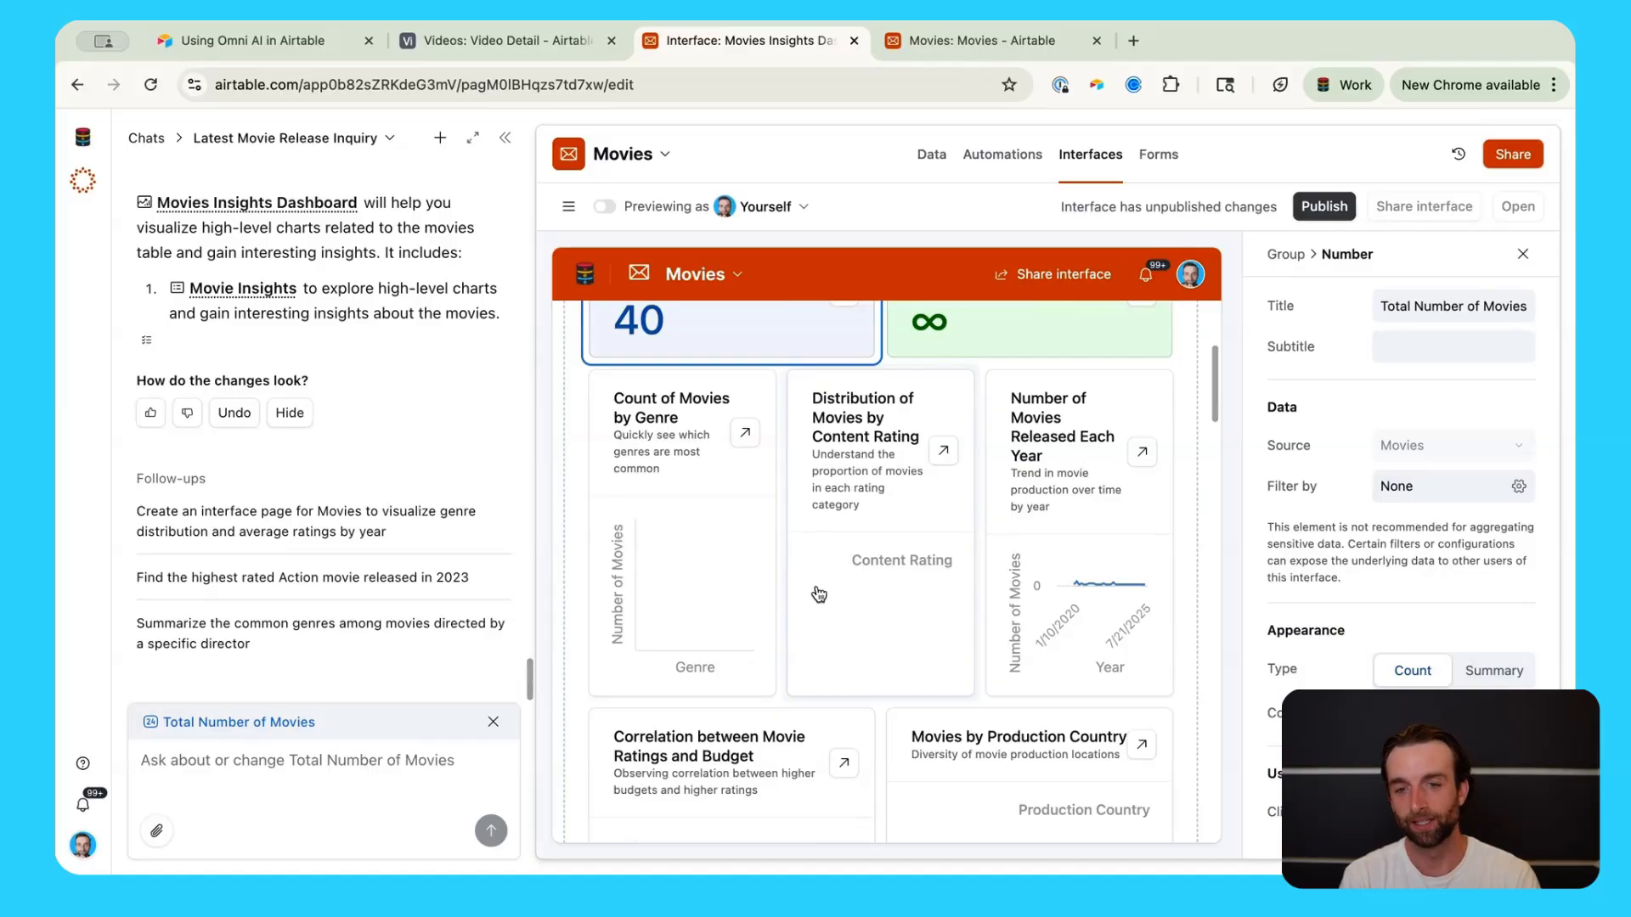
{"action": "scroll", "coordinate": [818, 592], "scroll_direction": "up", "scroll_amount": 3}
{"action": "left_click", "coordinate": [1007, 492]}
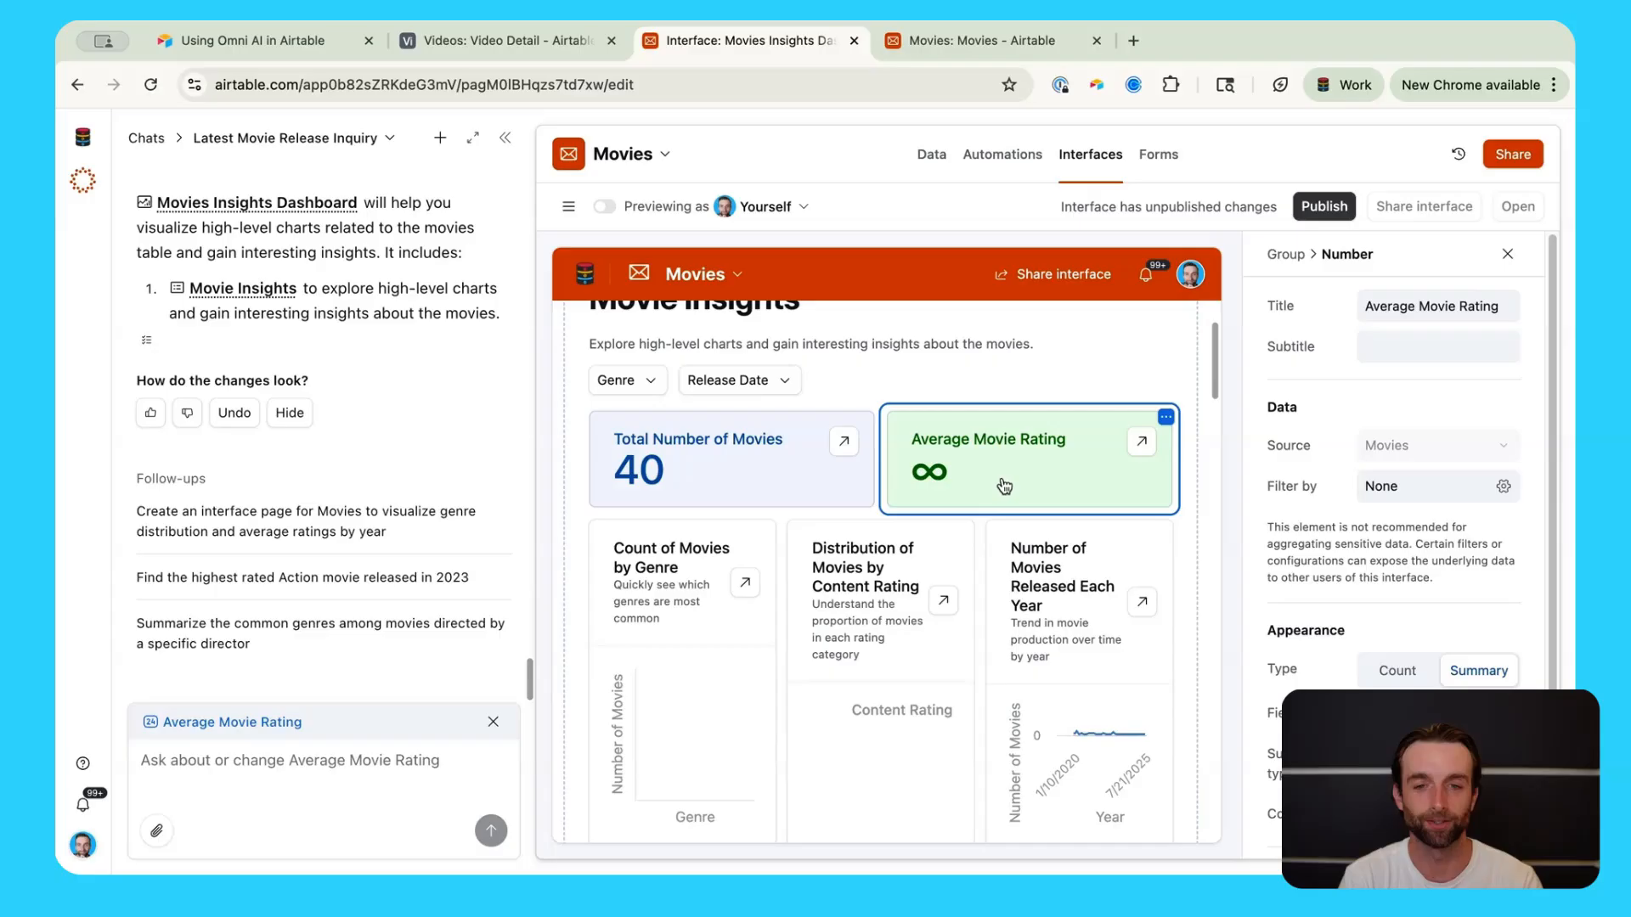
Step: Review the dashboard's lower charts, including the ratings versus budget correlation chart
{"action": "scroll", "coordinate": [1003, 486], "scroll_direction": "down", "scroll_amount": 1}
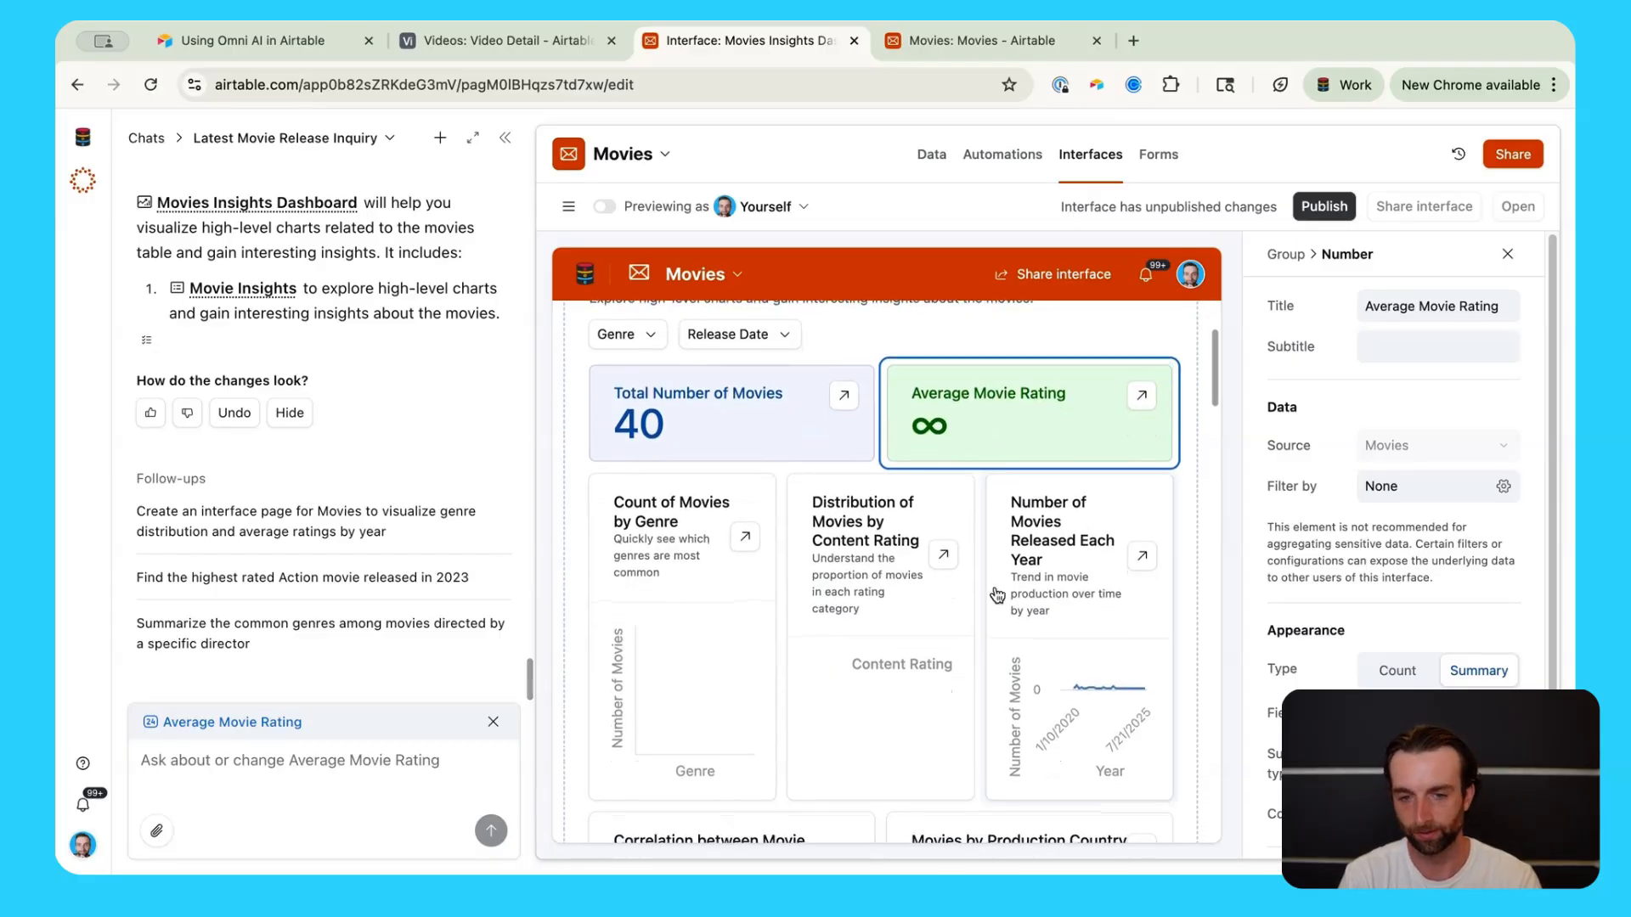
{"action": "scroll", "coordinate": [997, 605], "scroll_direction": "down", "scroll_amount": 2}
{"action": "scroll", "coordinate": [997, 605], "scroll_direction": "down", "scroll_amount": 7}
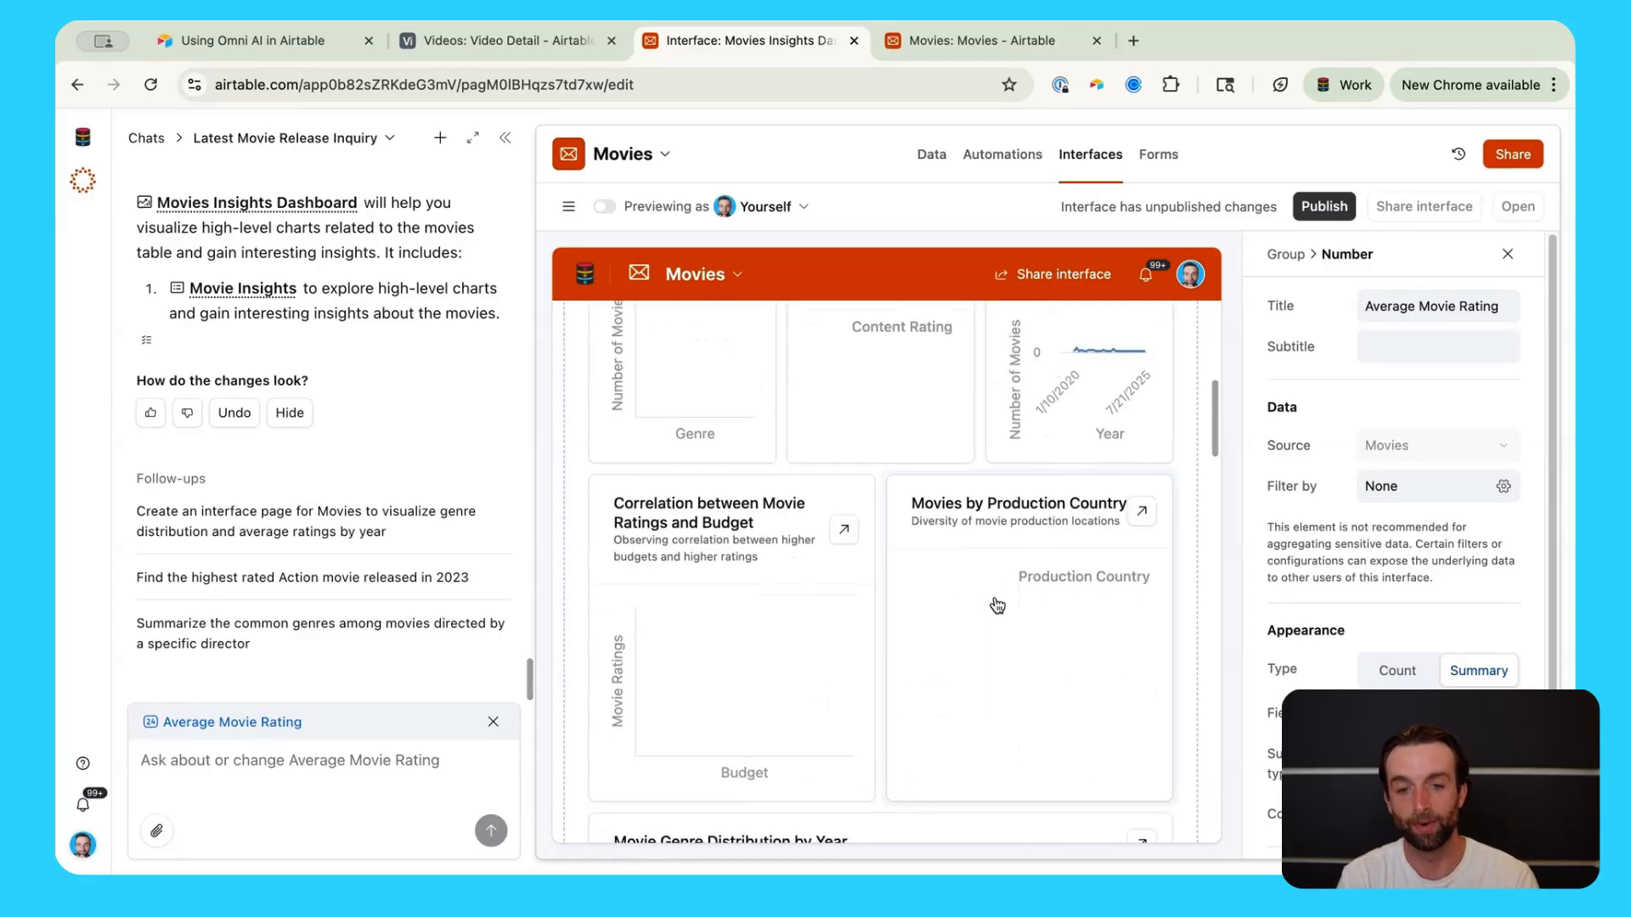
{"action": "scroll", "coordinate": [820, 668], "scroll_direction": "down", "scroll_amount": 7}
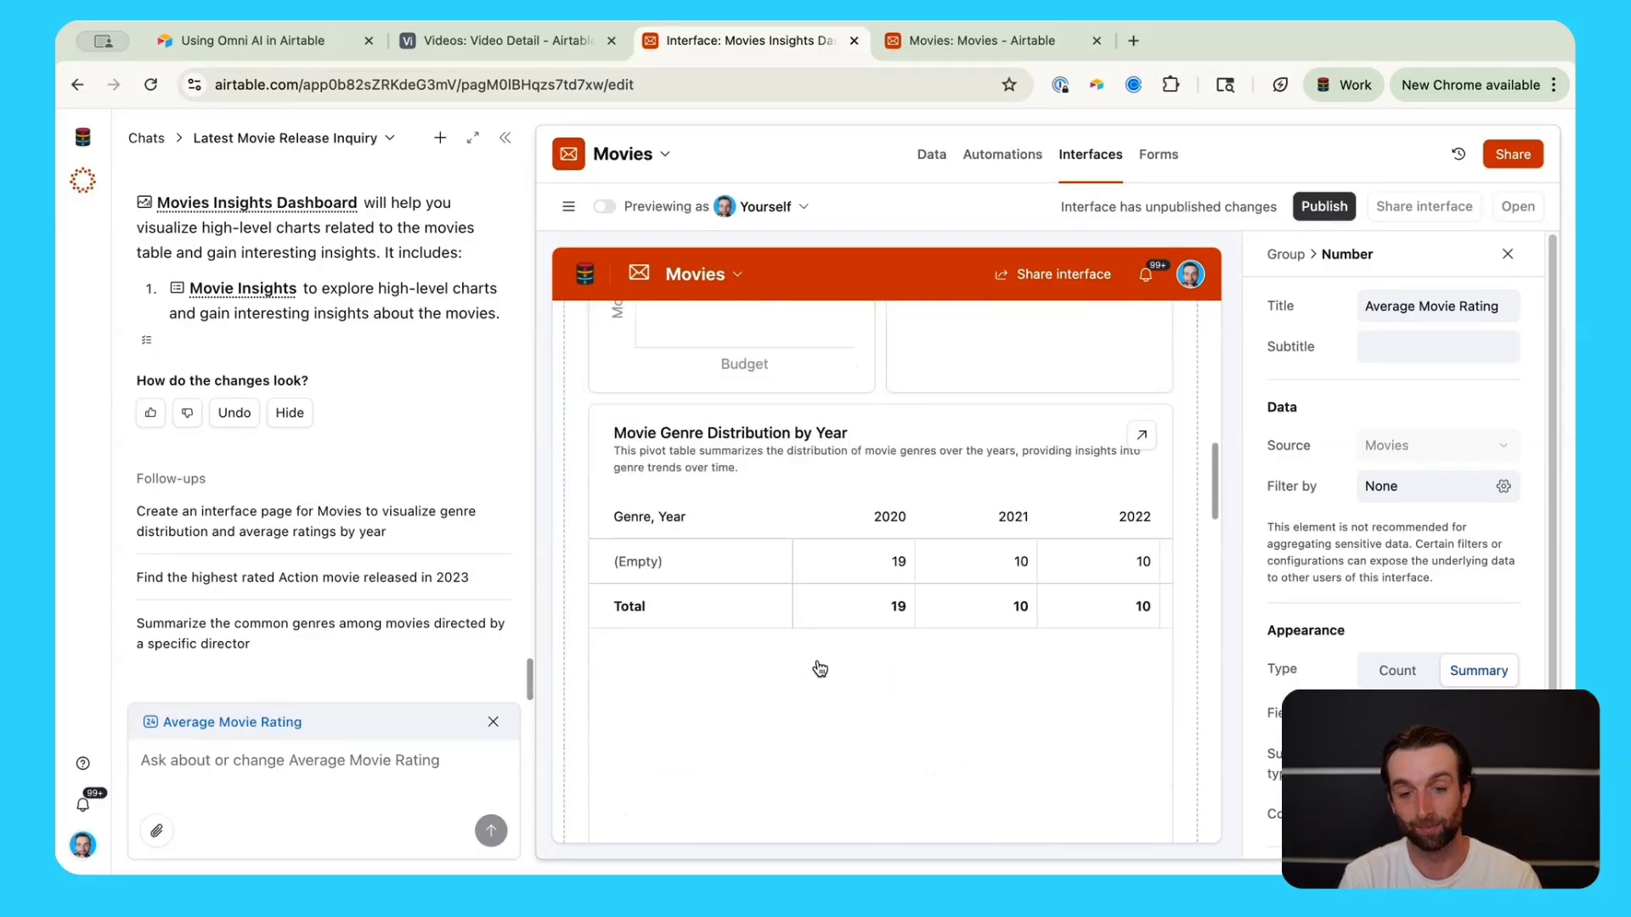
{"action": "scroll", "coordinate": [845, 626], "scroll_direction": "up", "scroll_amount": 6}
{"action": "left_click", "coordinate": [746, 580]}
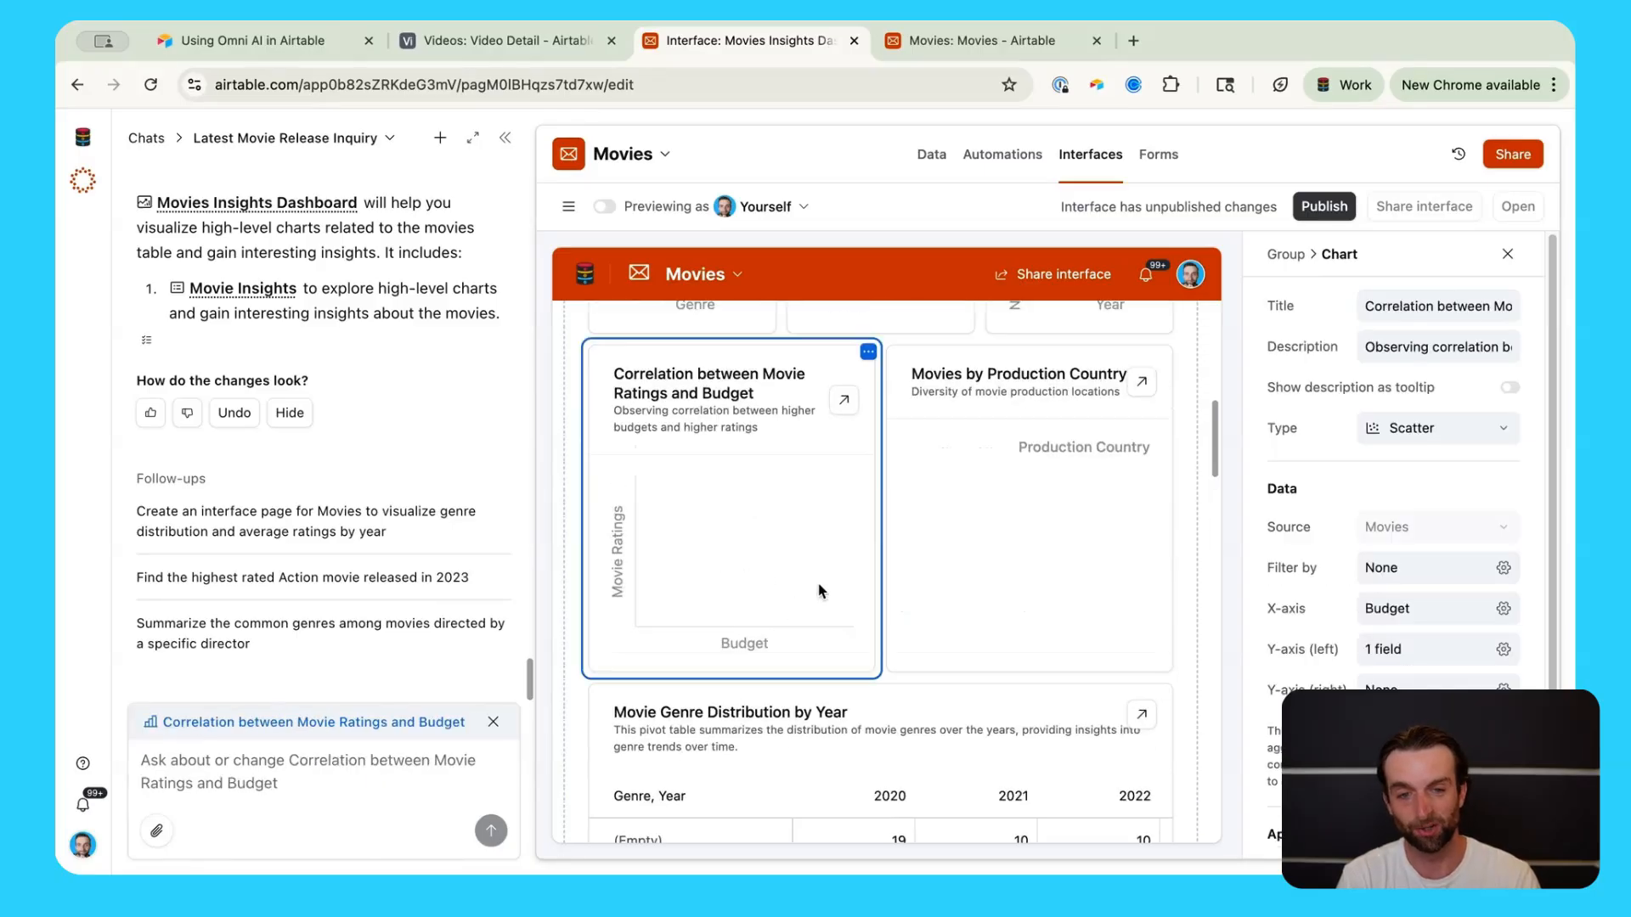
{"action": "scroll", "coordinate": [828, 593], "scroll_direction": "up", "scroll_amount": 5}
{"action": "scroll", "coordinate": [833, 595], "scroll_direction": "up", "scroll_amount": 4}
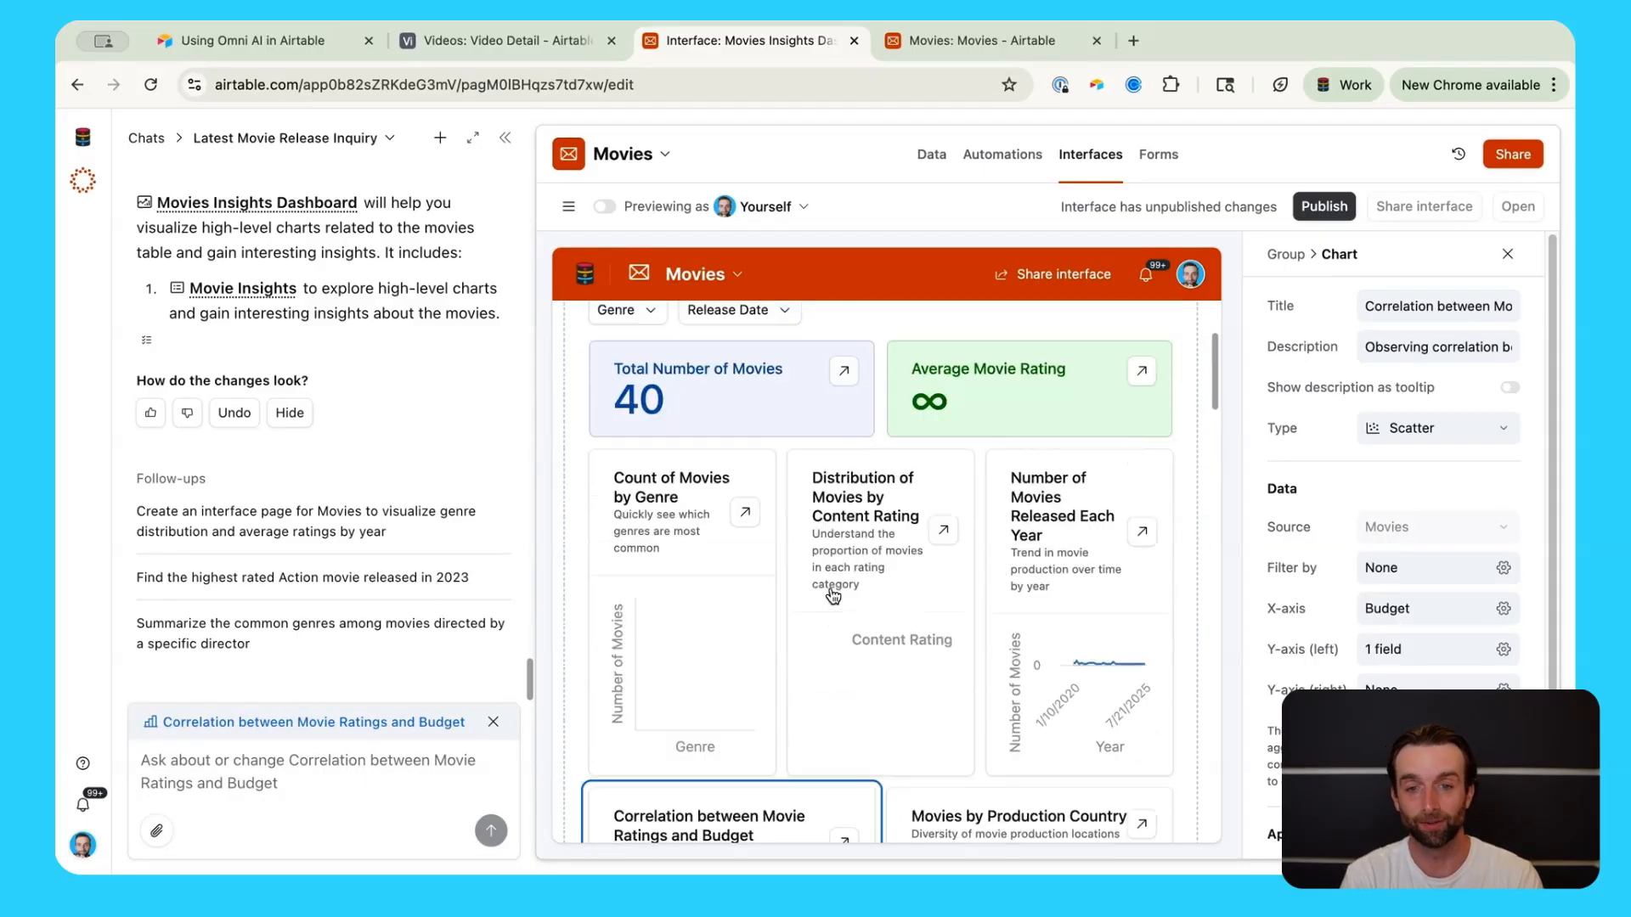
{"action": "scroll", "coordinate": [833, 595], "scroll_direction": "down", "scroll_amount": 2}
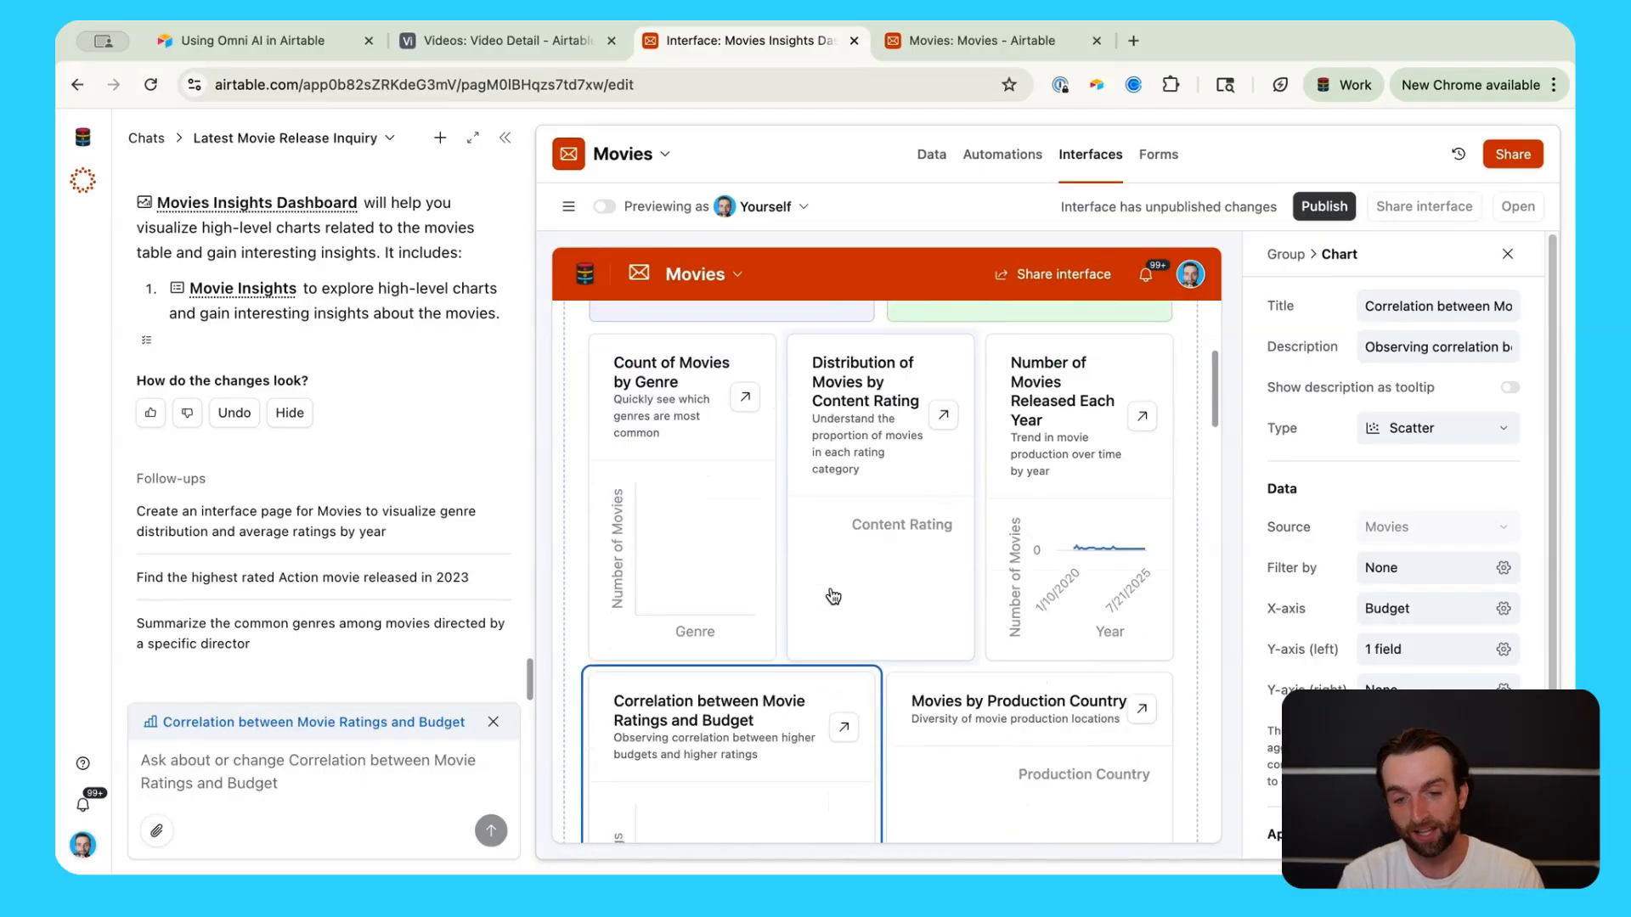
{"action": "scroll", "coordinate": [832, 595], "scroll_direction": "down", "scroll_amount": 2}
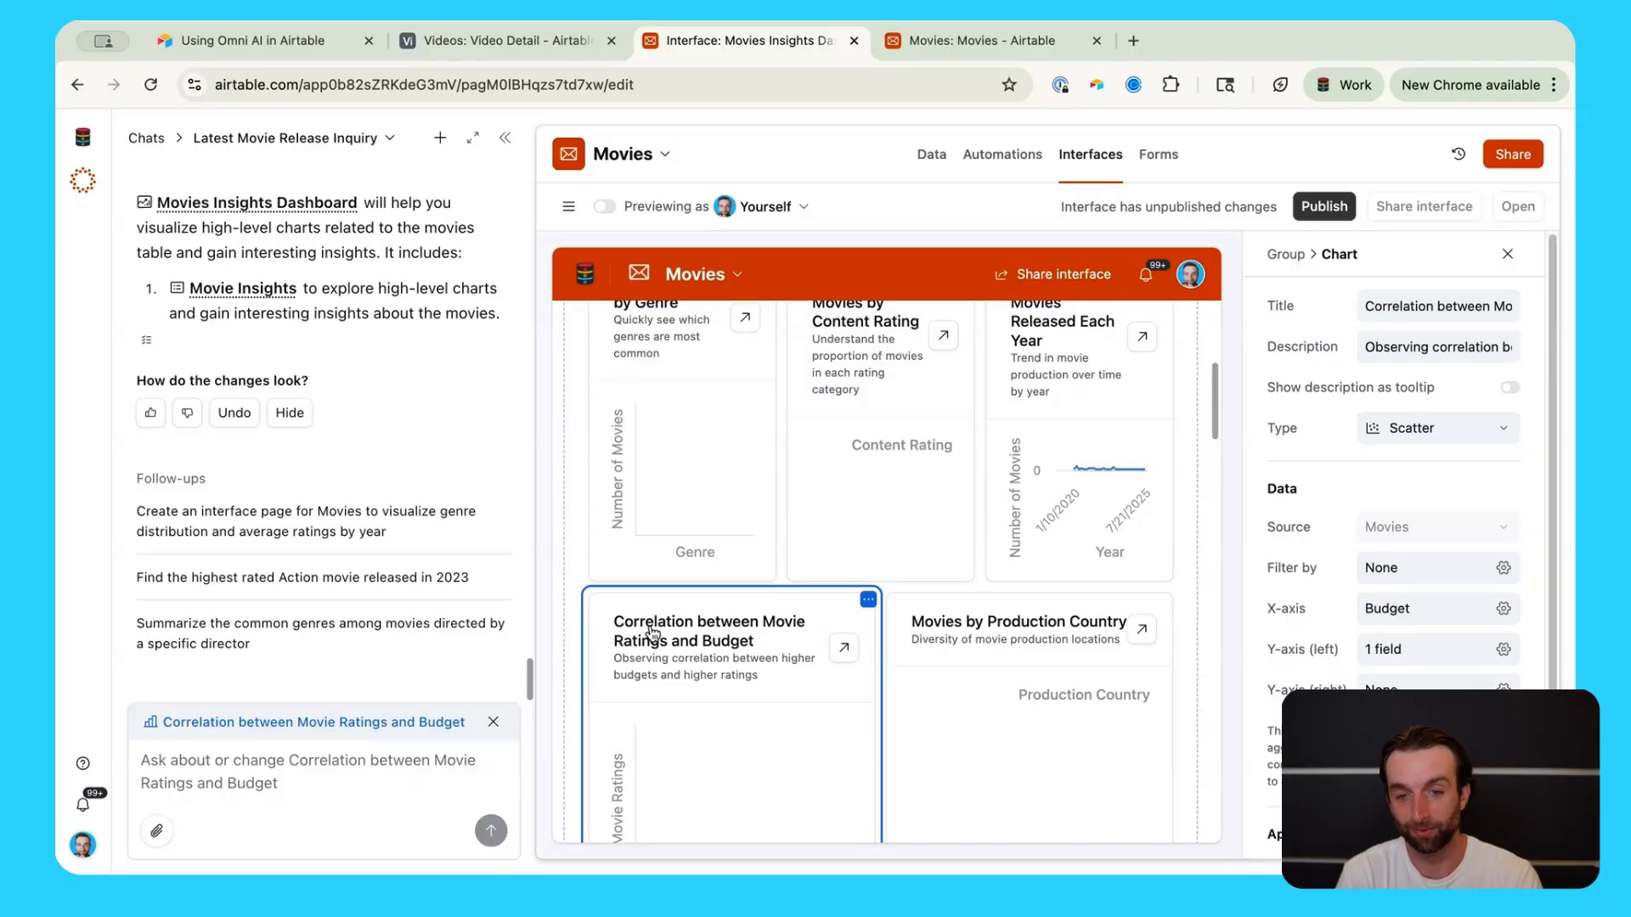
{"action": "scroll", "coordinate": [700, 670], "scroll_direction": "down", "scroll_amount": 4}
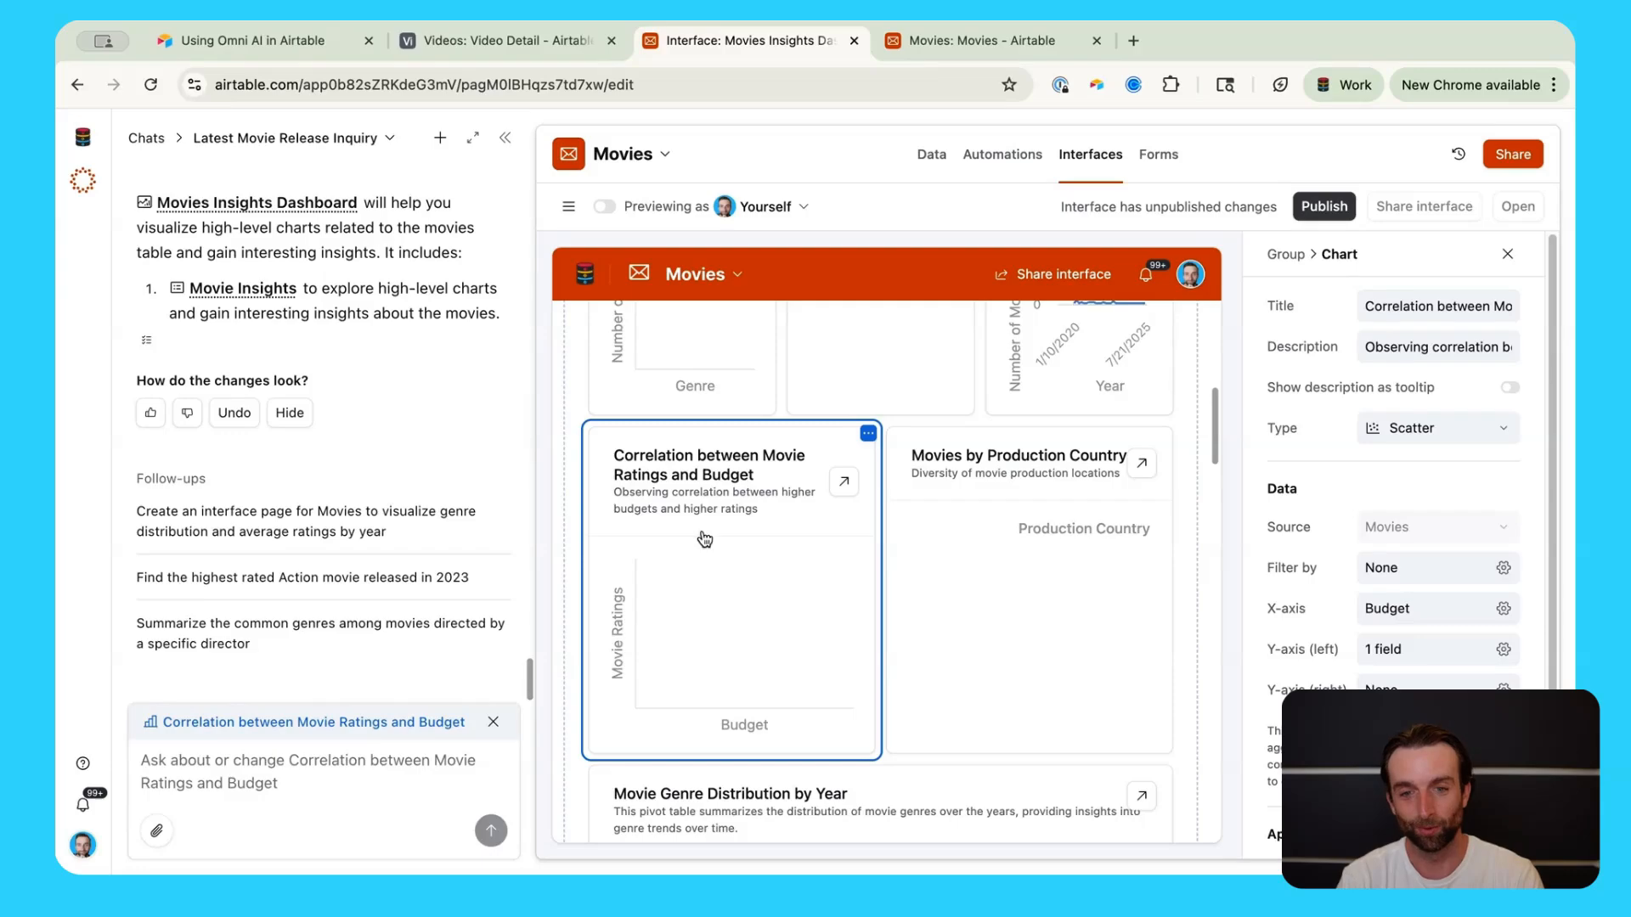
{"action": "scroll", "coordinate": [708, 502], "scroll_direction": "up", "scroll_amount": 6}
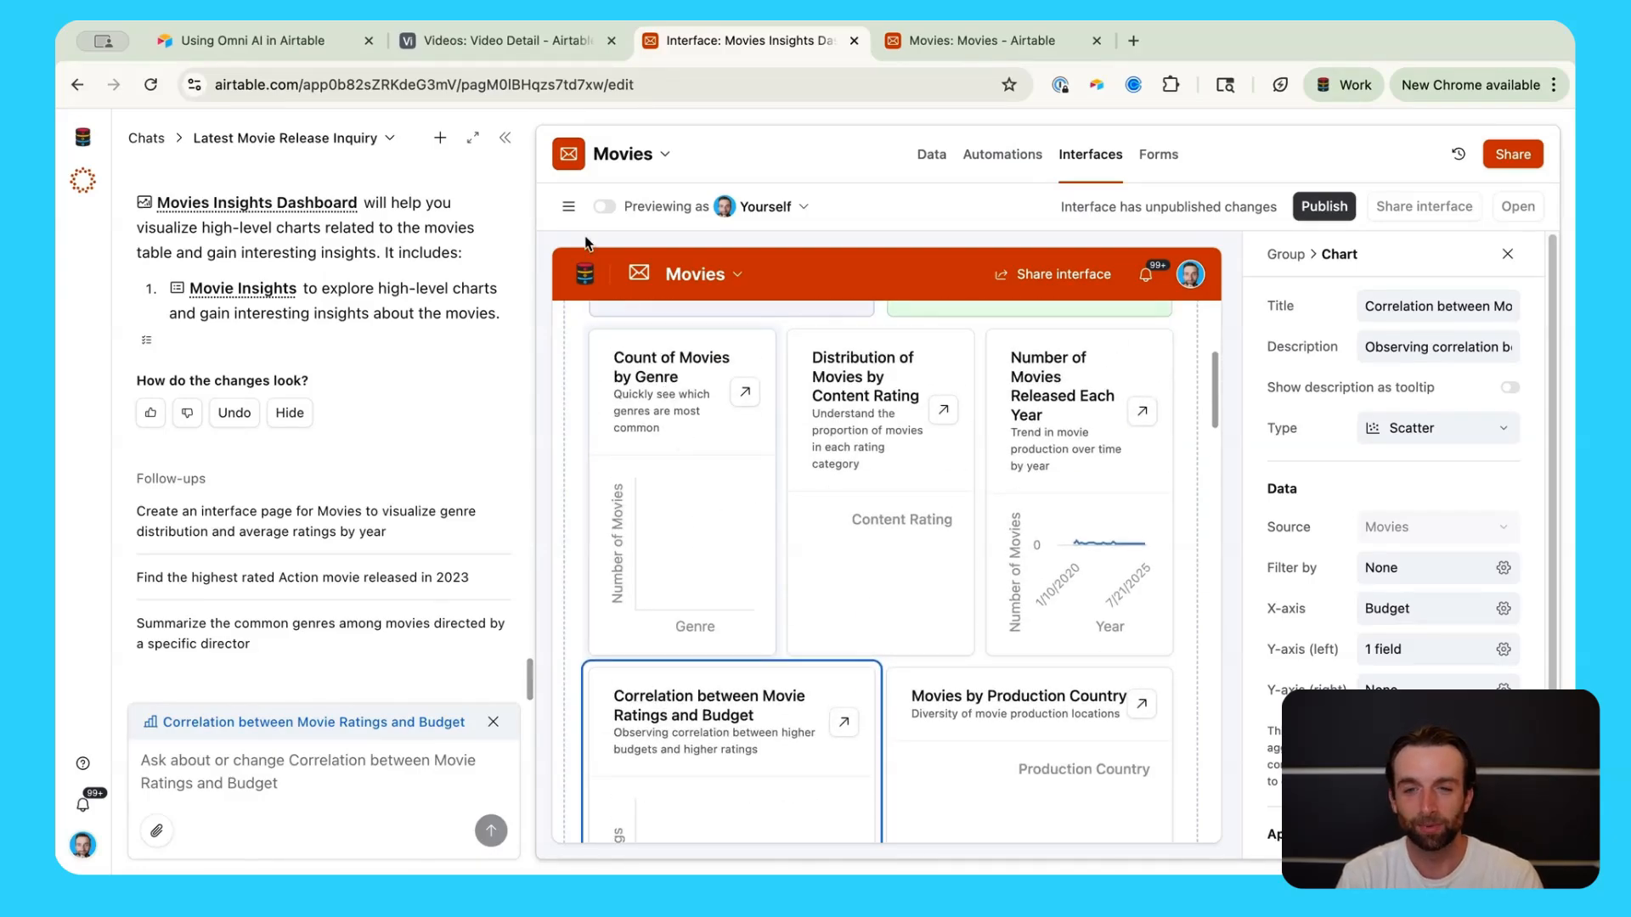
Step: Hide the AI chat panel and view the full-width dashboard with yearly releases and ratings-versus-budget charts
{"action": "left_click", "coordinate": [507, 138]}
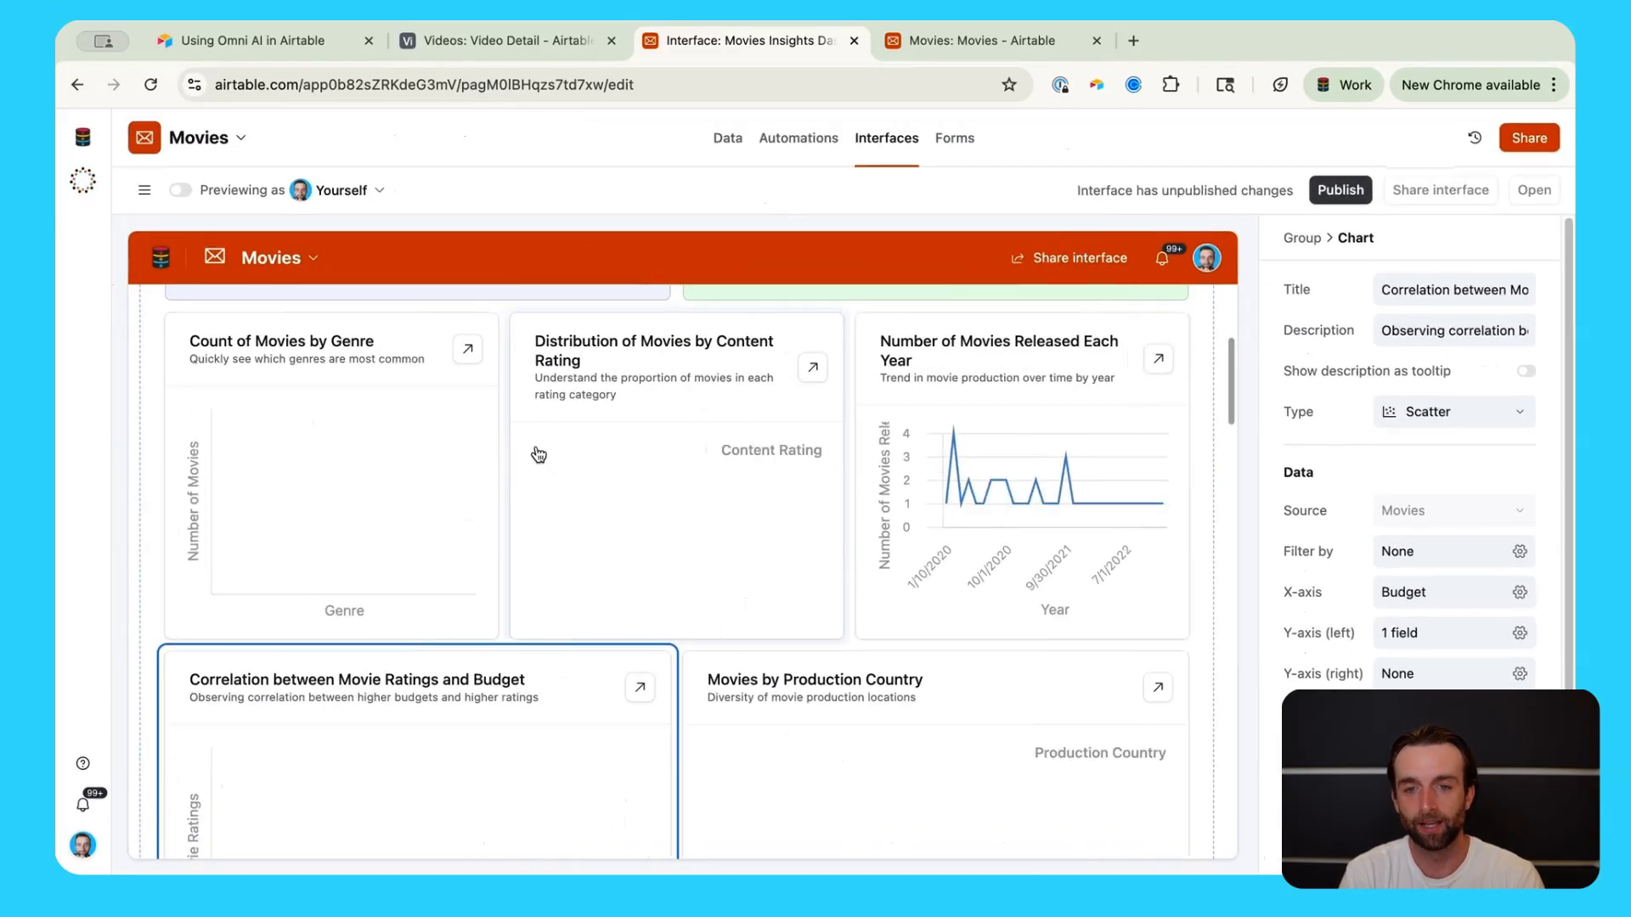
{"action": "scroll", "coordinate": [565, 618], "scroll_direction": "up", "scroll_amount": 4}
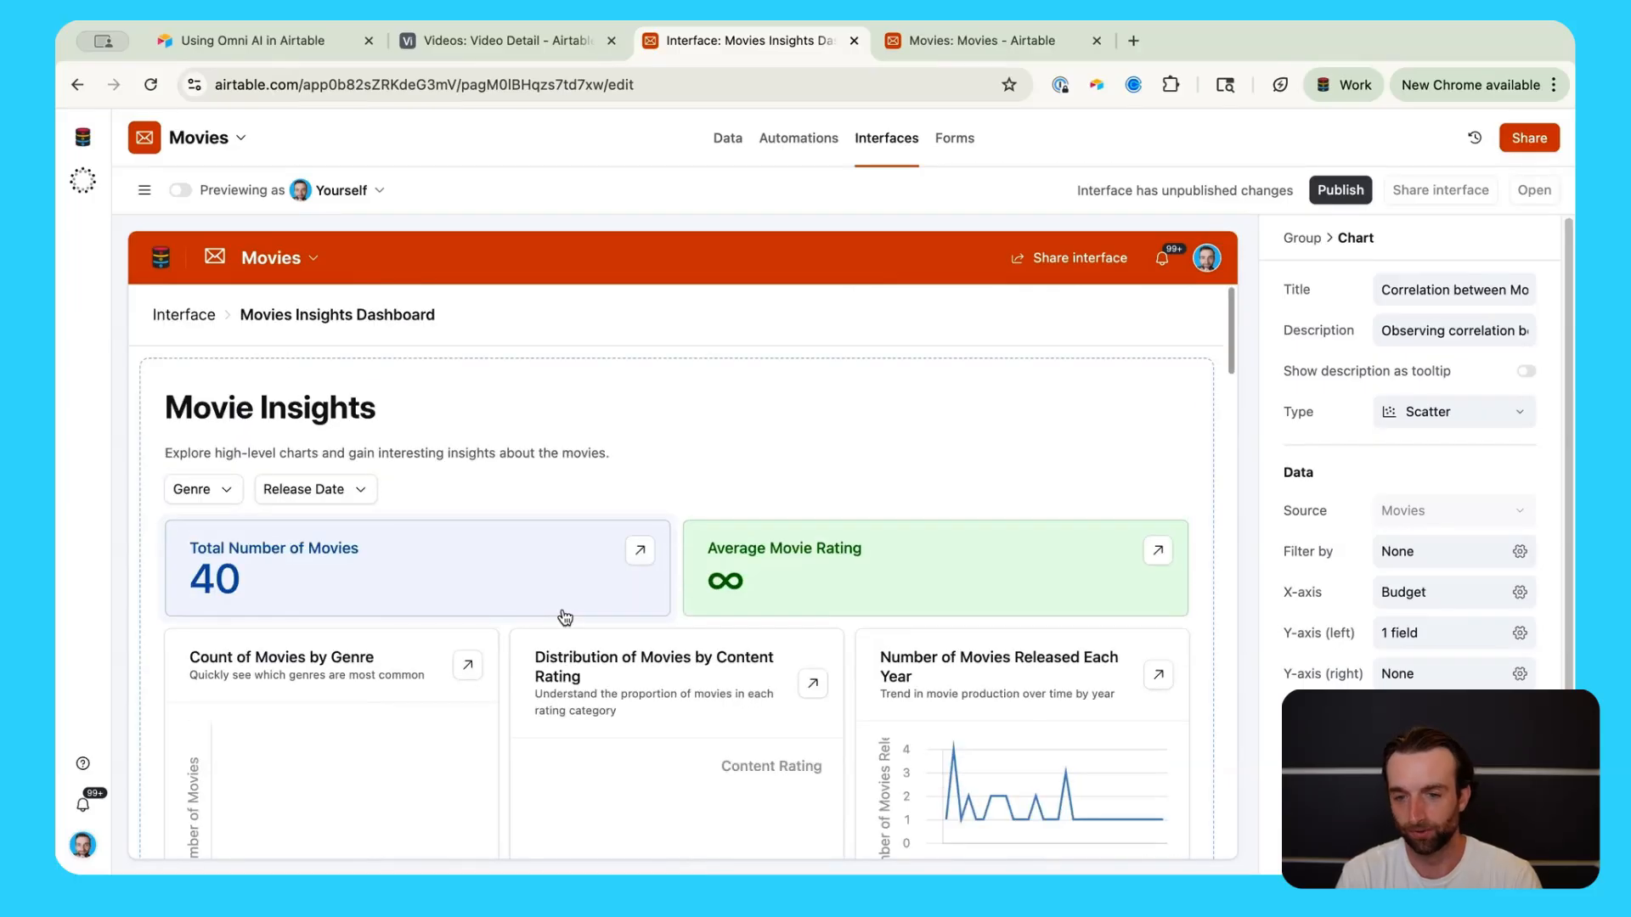
{"action": "scroll", "coordinate": [565, 618], "scroll_direction": "down", "scroll_amount": 10}
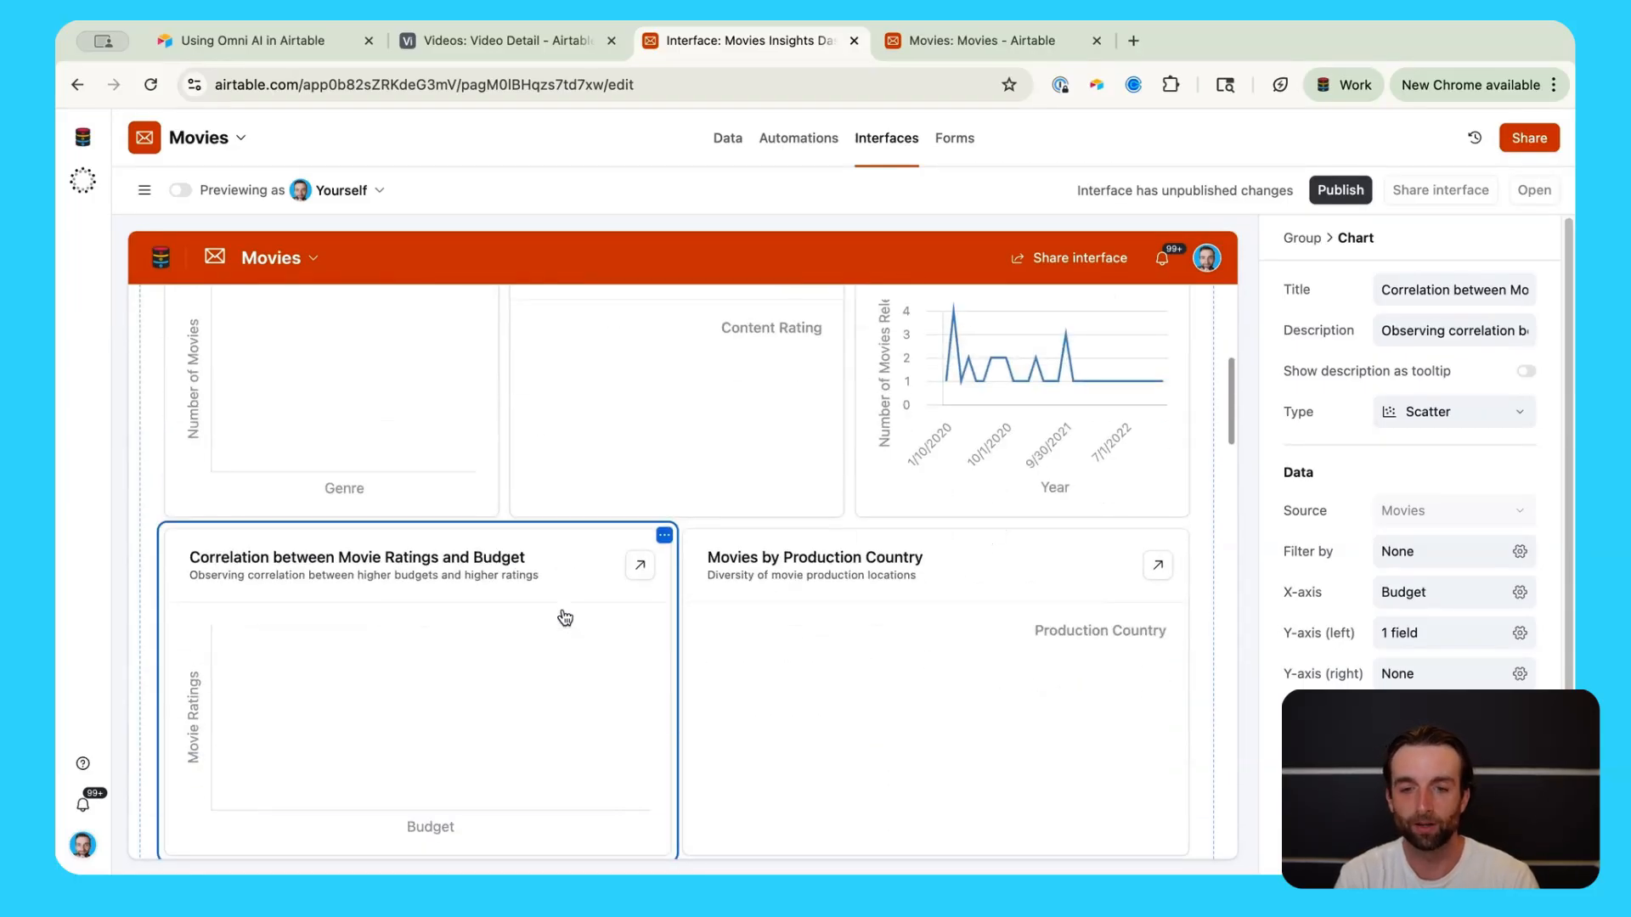
{"action": "scroll", "coordinate": [801, 699], "scroll_direction": "up", "scroll_amount": 5}
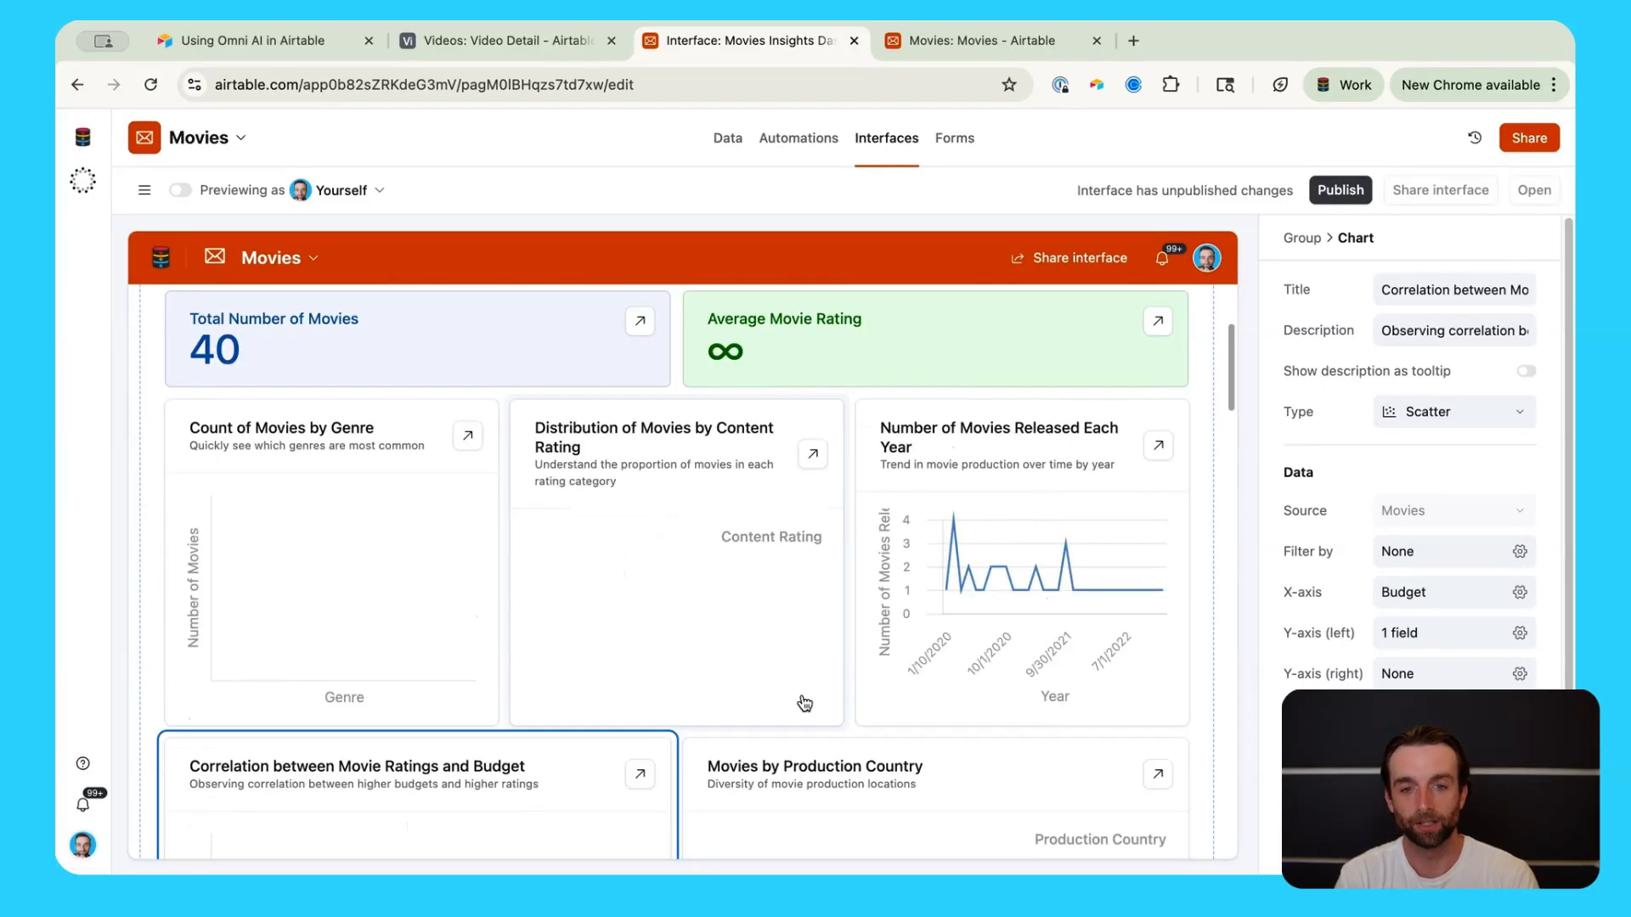